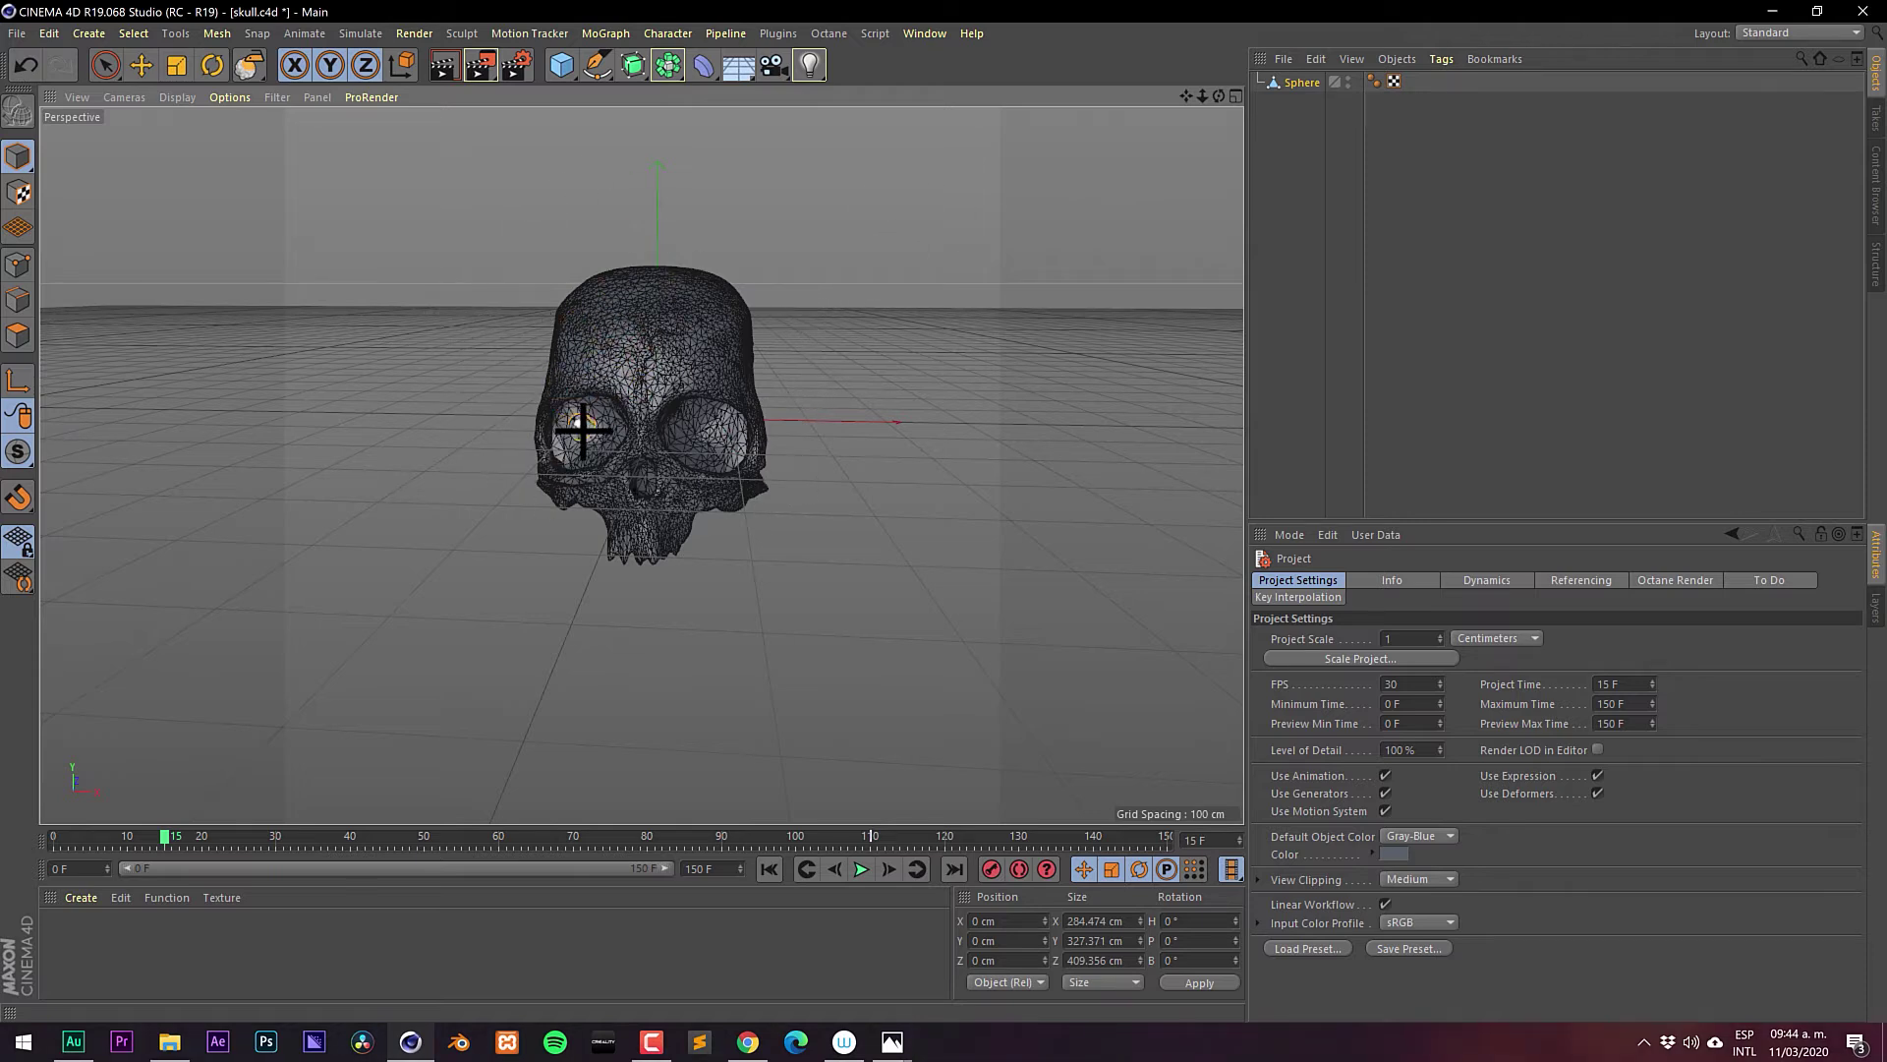
- Add a Disc primitive around the skull's base with a 412 cm outer radius
mouse_move(583, 430)
alt+mouse_down()
mouse_move(593, 392)
mouse_move(758, 433)
mouse_move(1173, 410)
mouse_move(1112, 350)
mouse_move(573, 439)
mouse_move(636, 505)
mouse_move(618, 433)
alt+mouse_up()
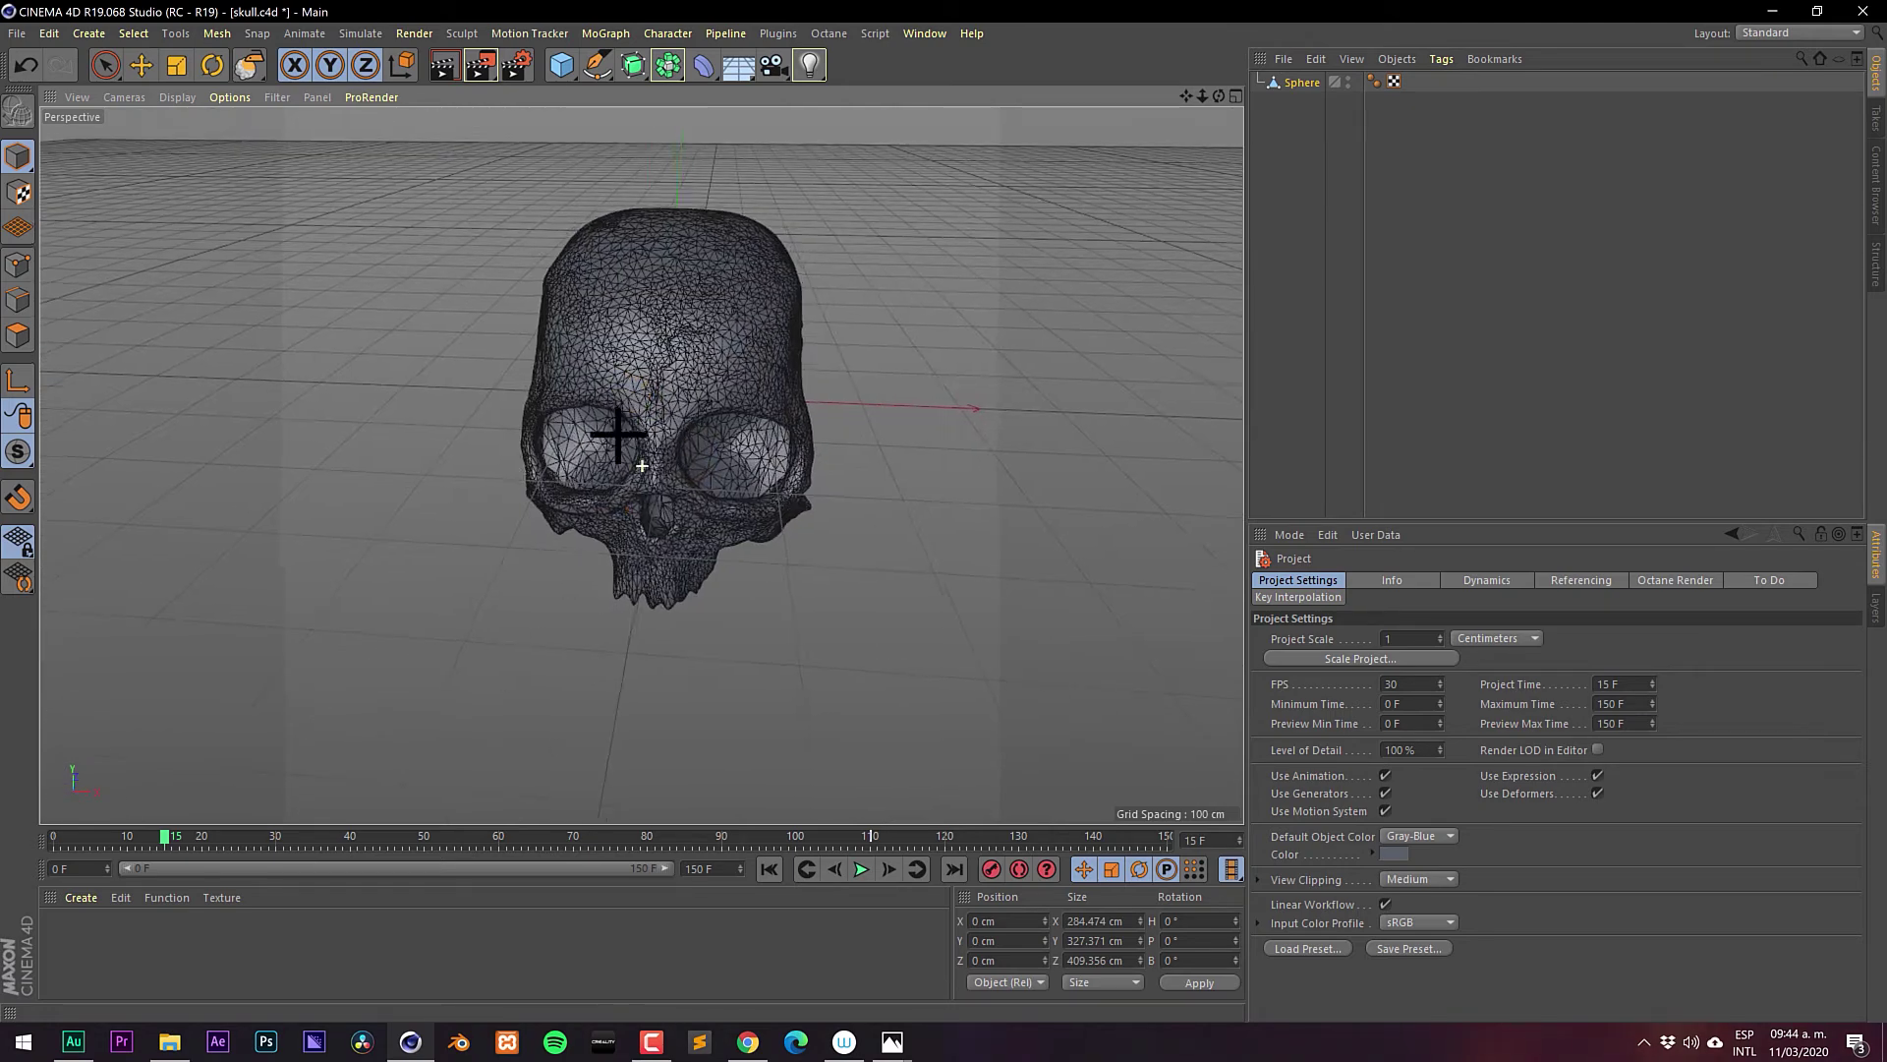
scroll(618, 433, down, 5)
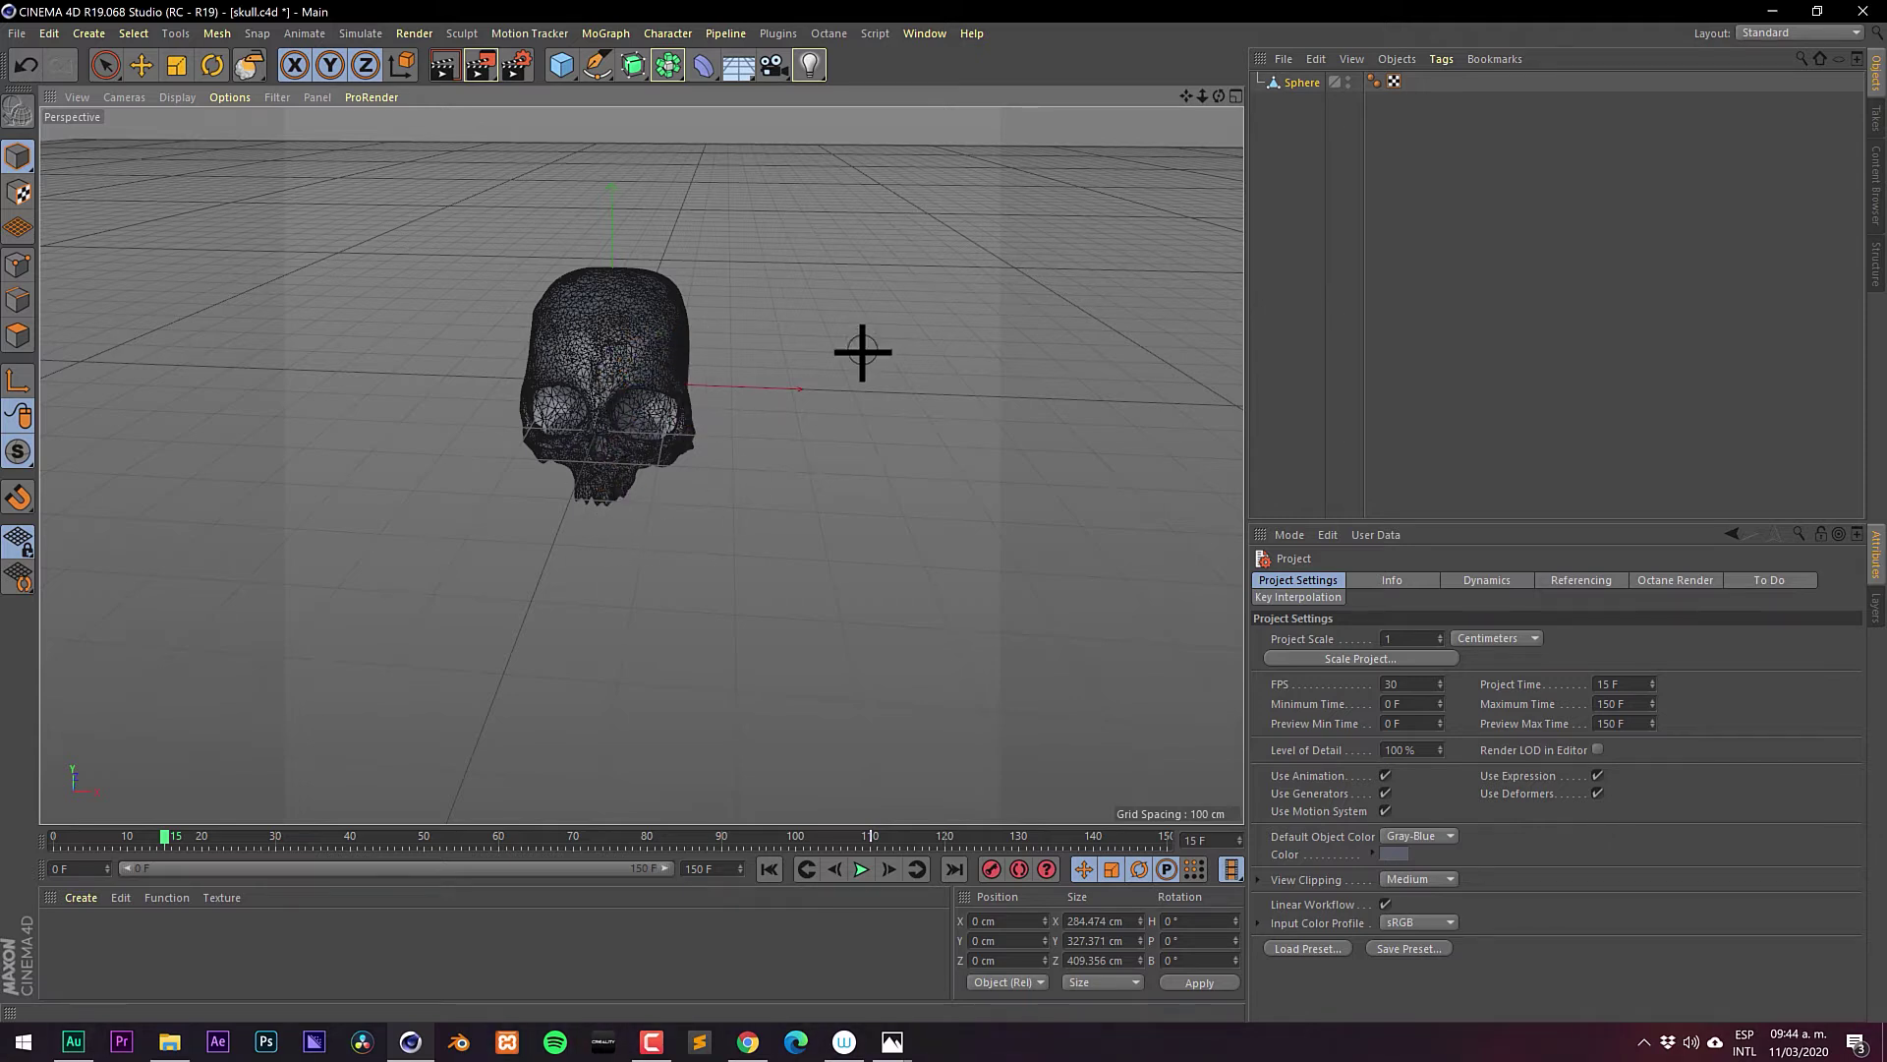
alt+drag(699, 311, 750, 383)
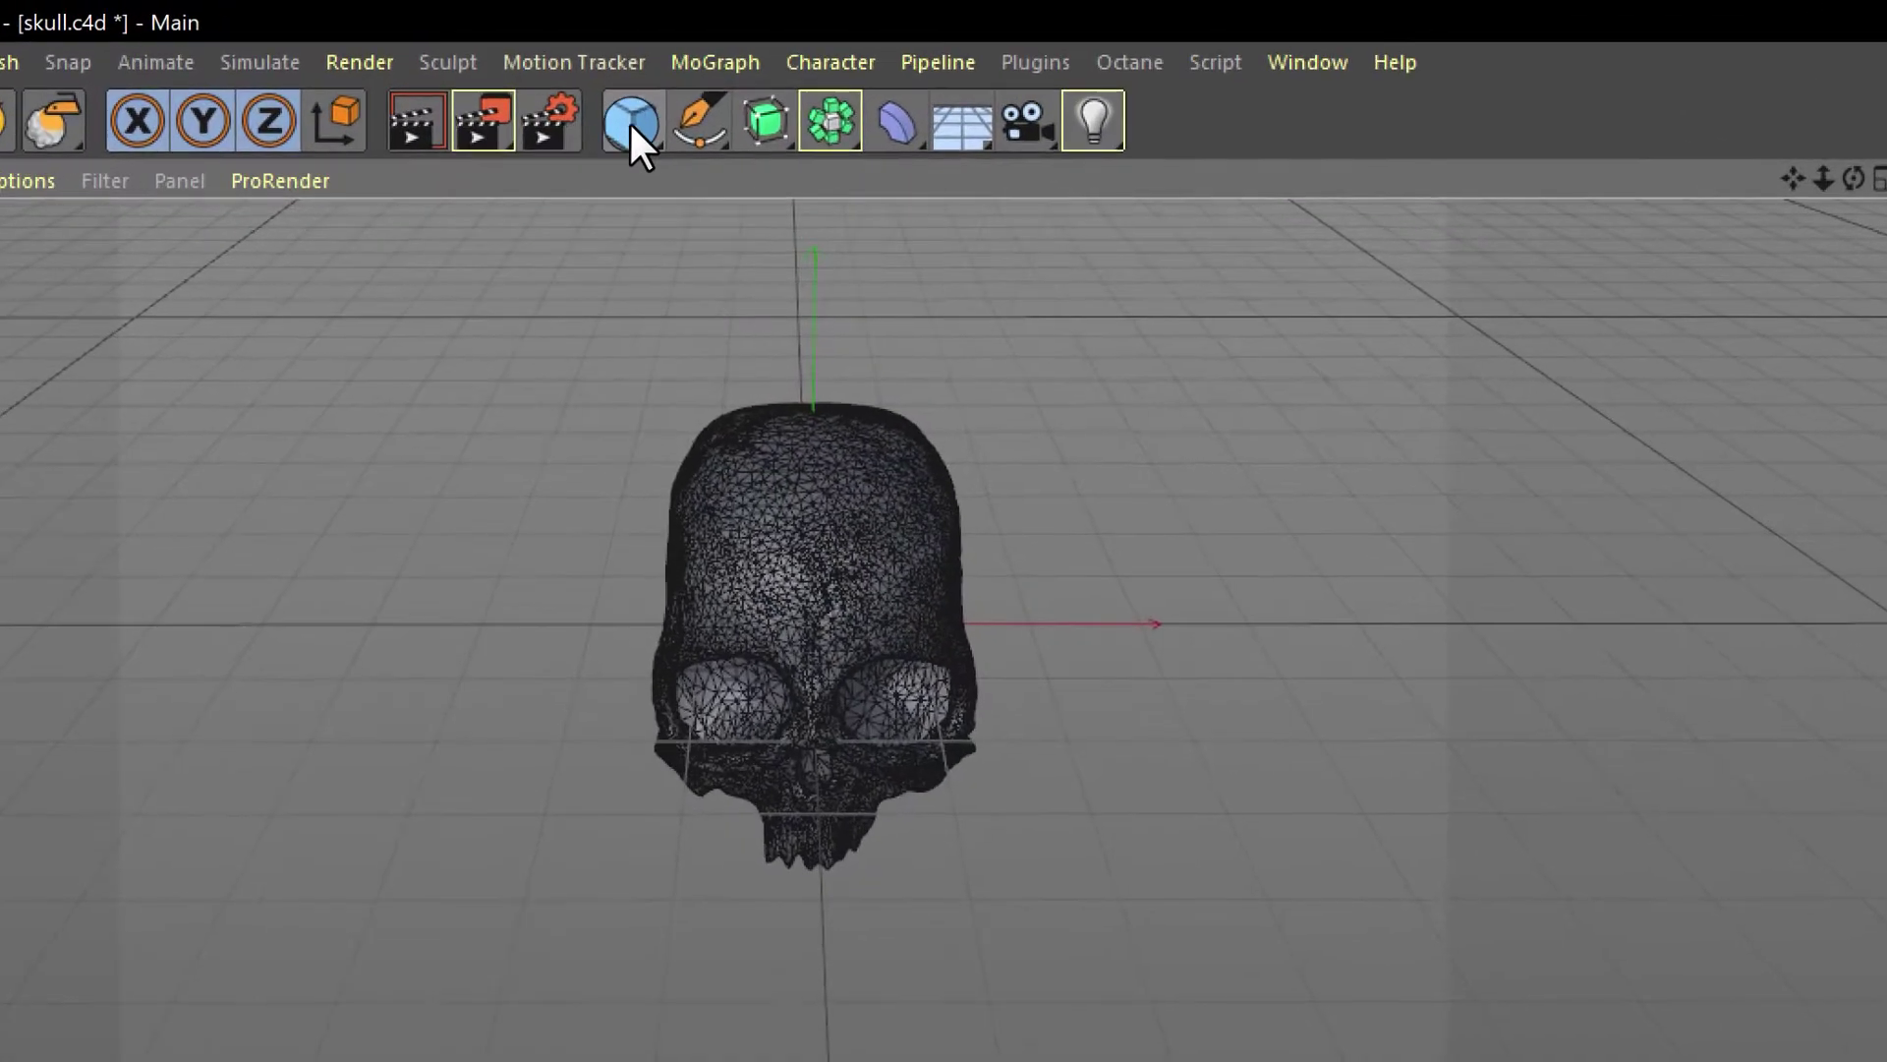
click(561, 65)
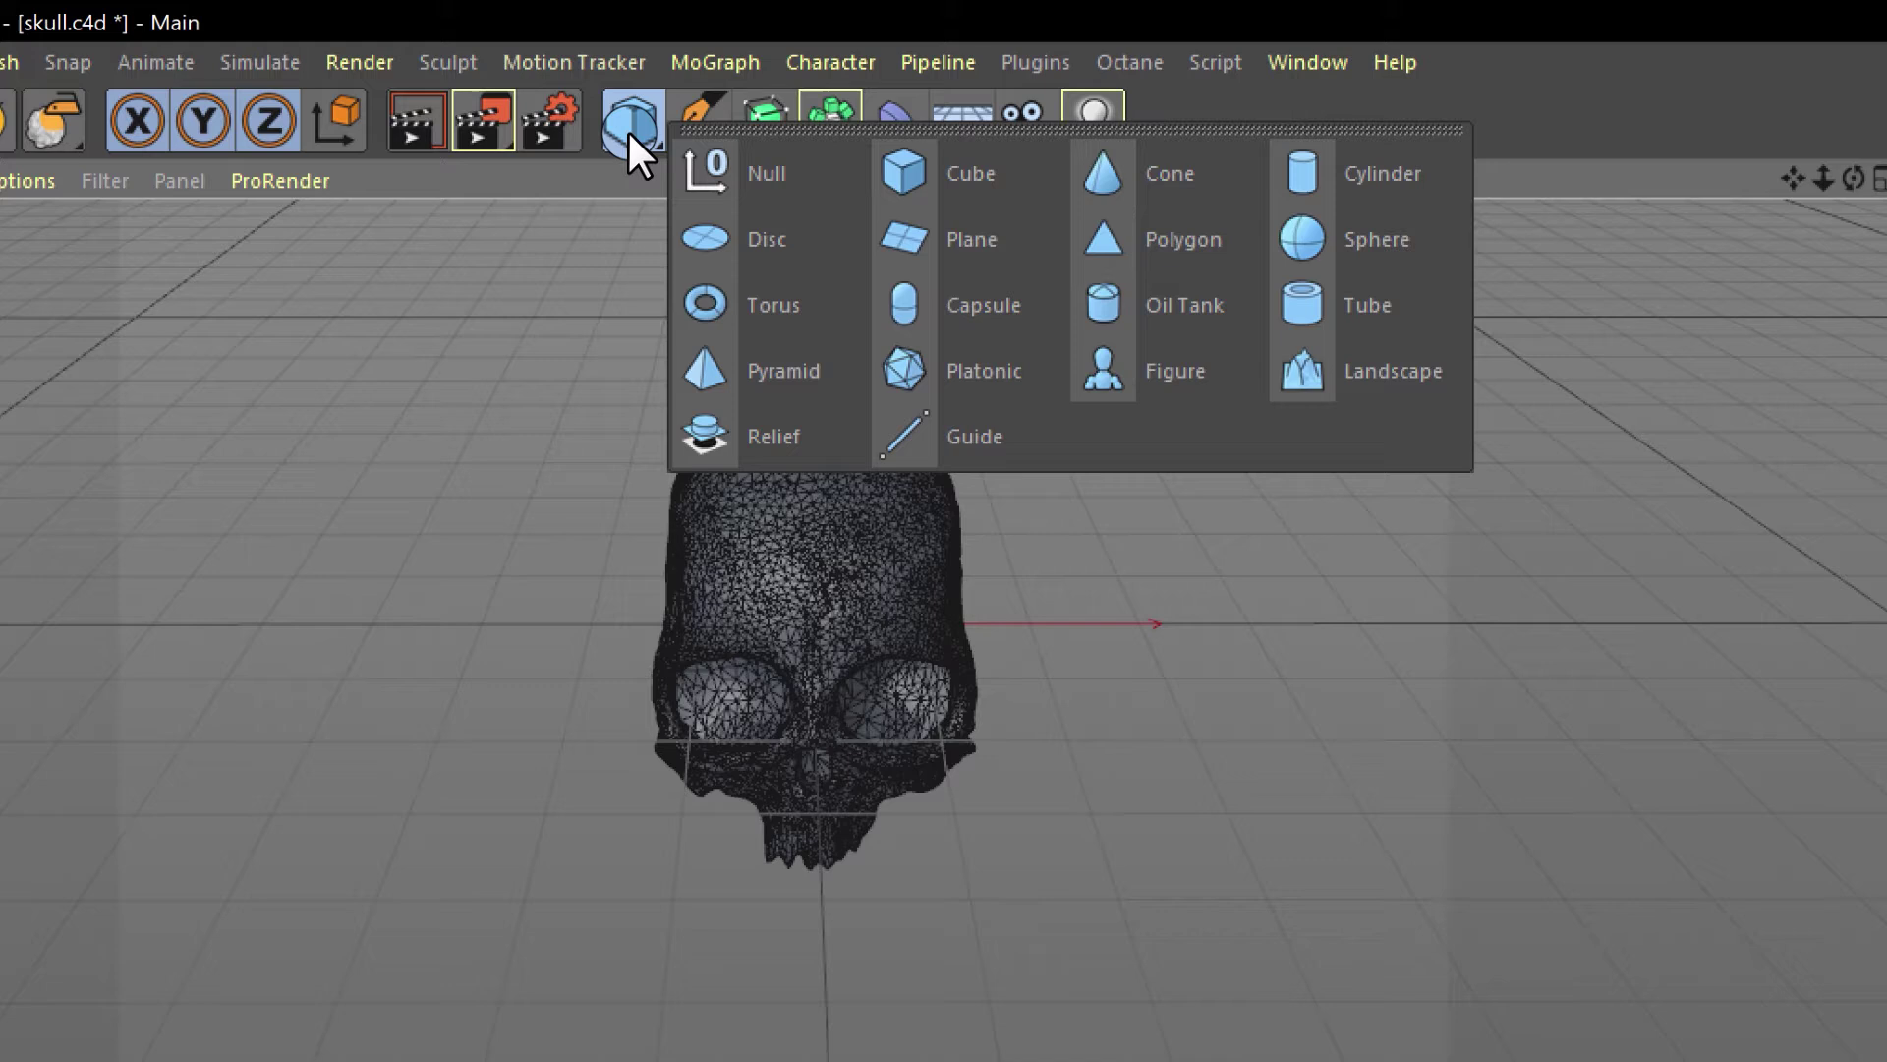
click(758, 236)
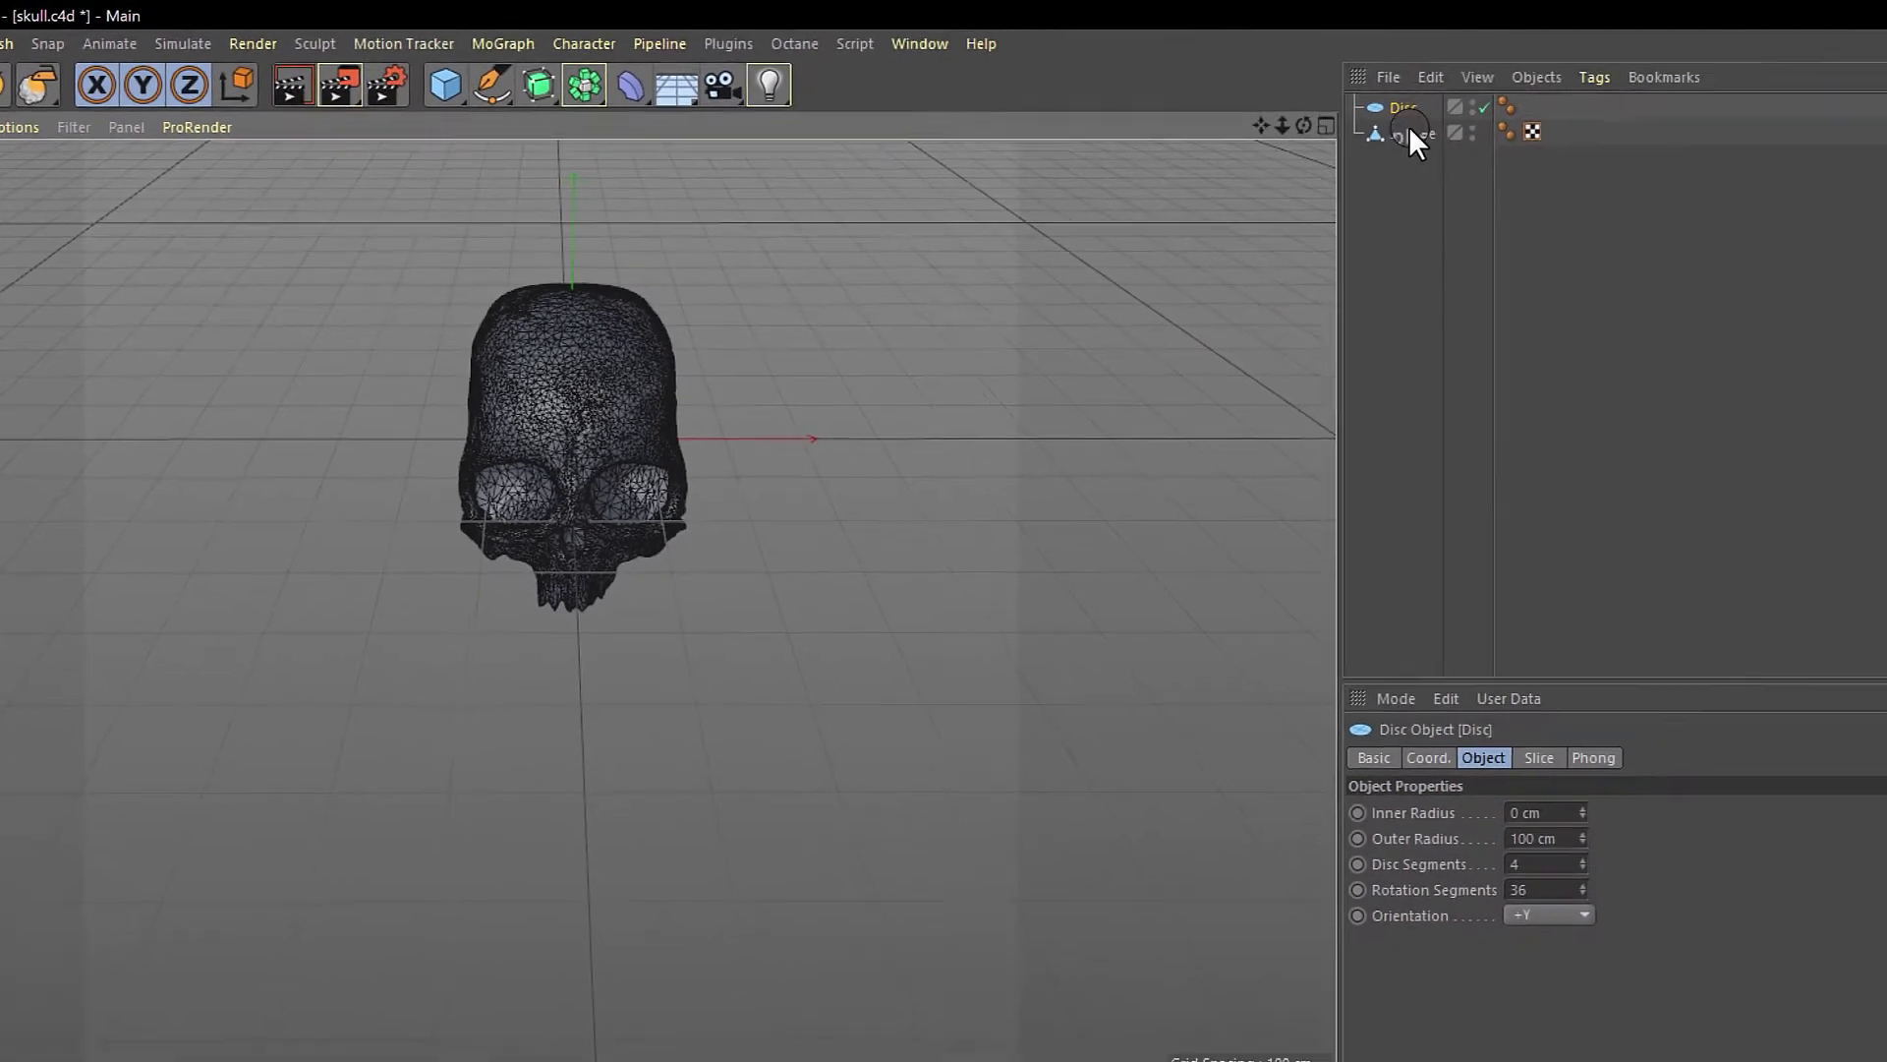
drag(1543, 815, 1002, 536)
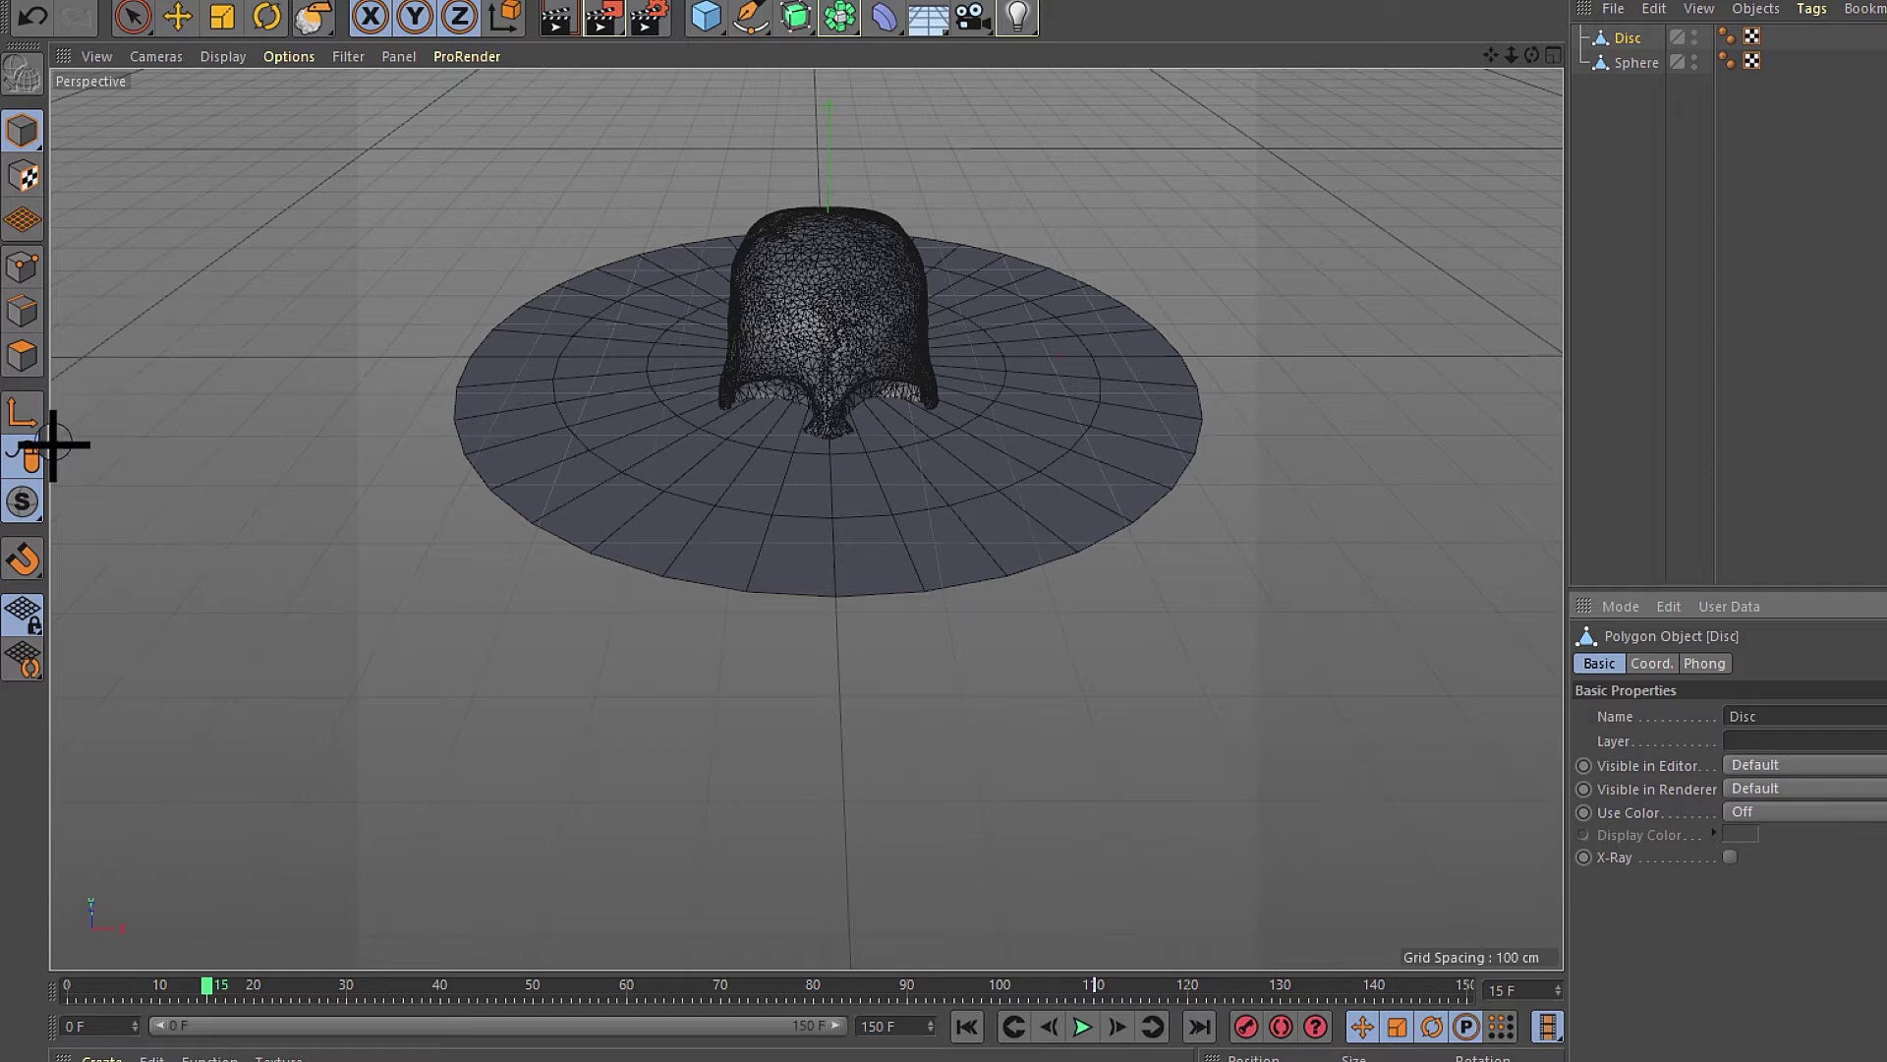
- In Polygon mode, Live Select the disc's inner ring of polygons
click(135, 20)
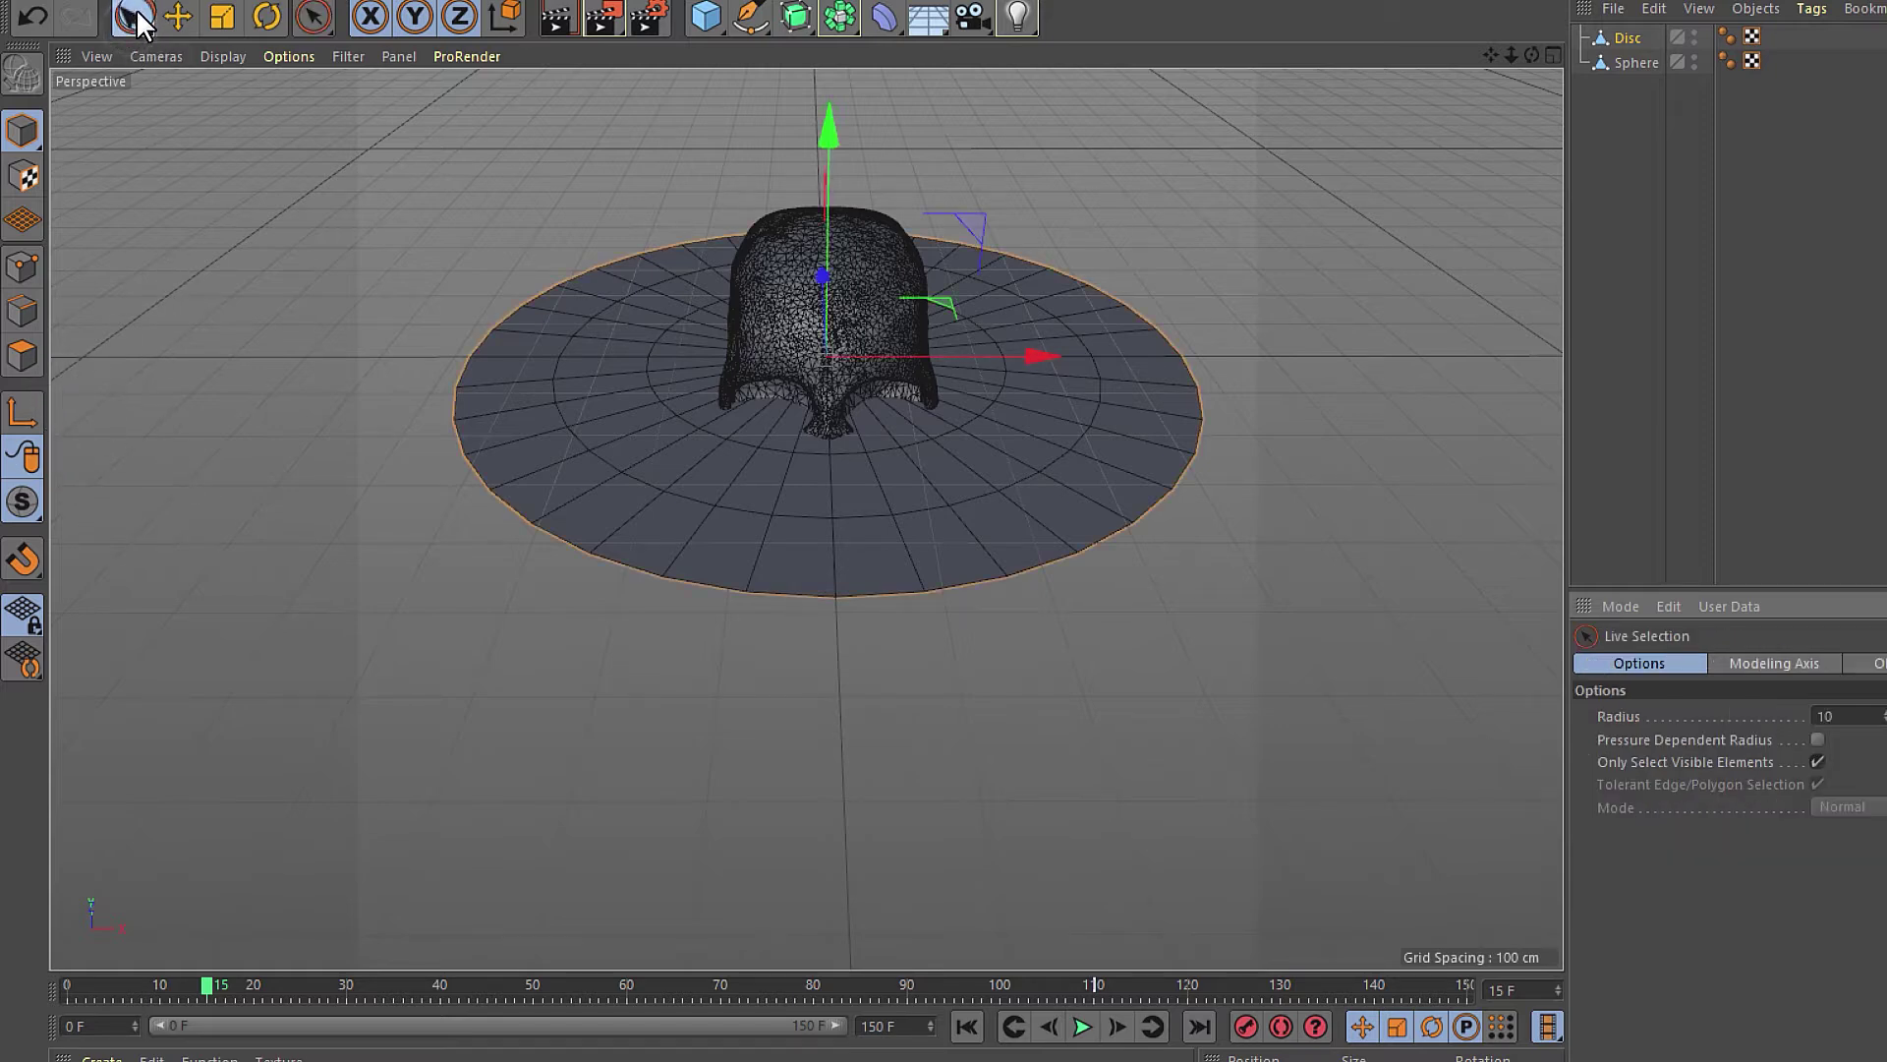
click(22, 362)
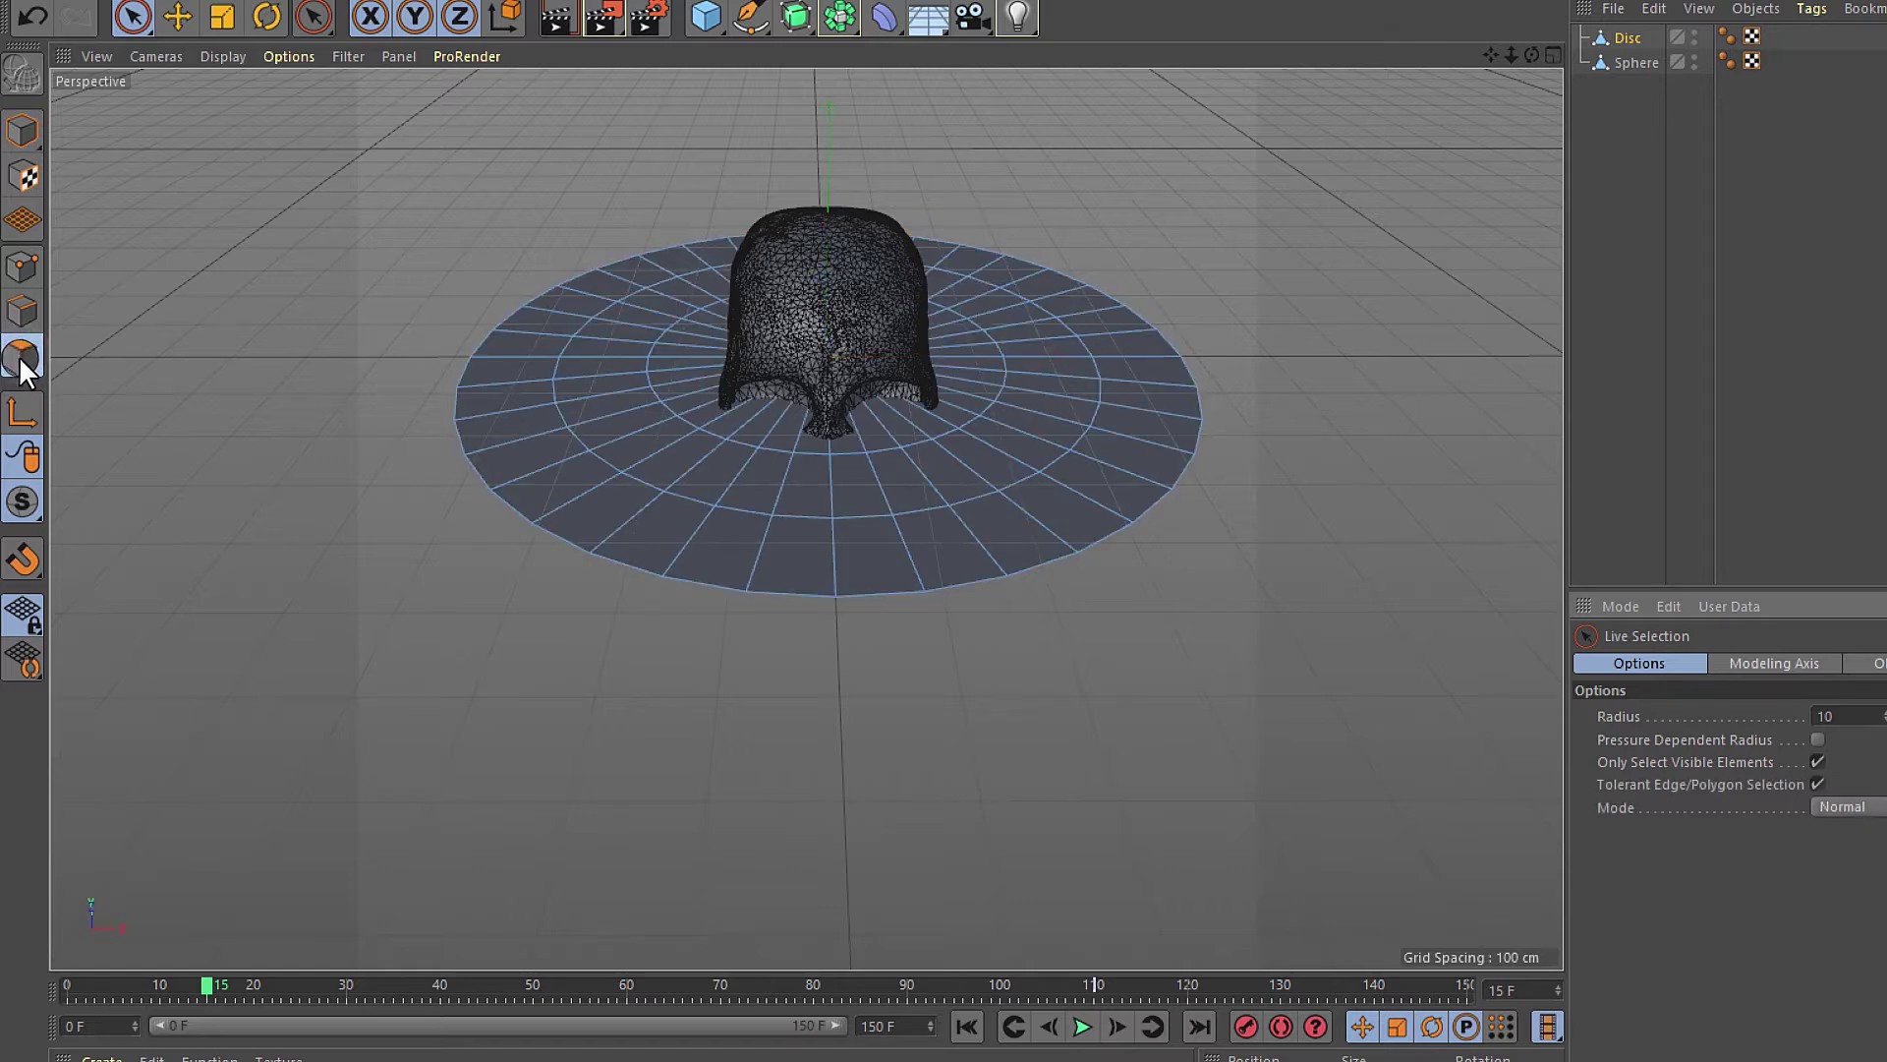
click(709, 375)
drag(842, 396, 943, 424)
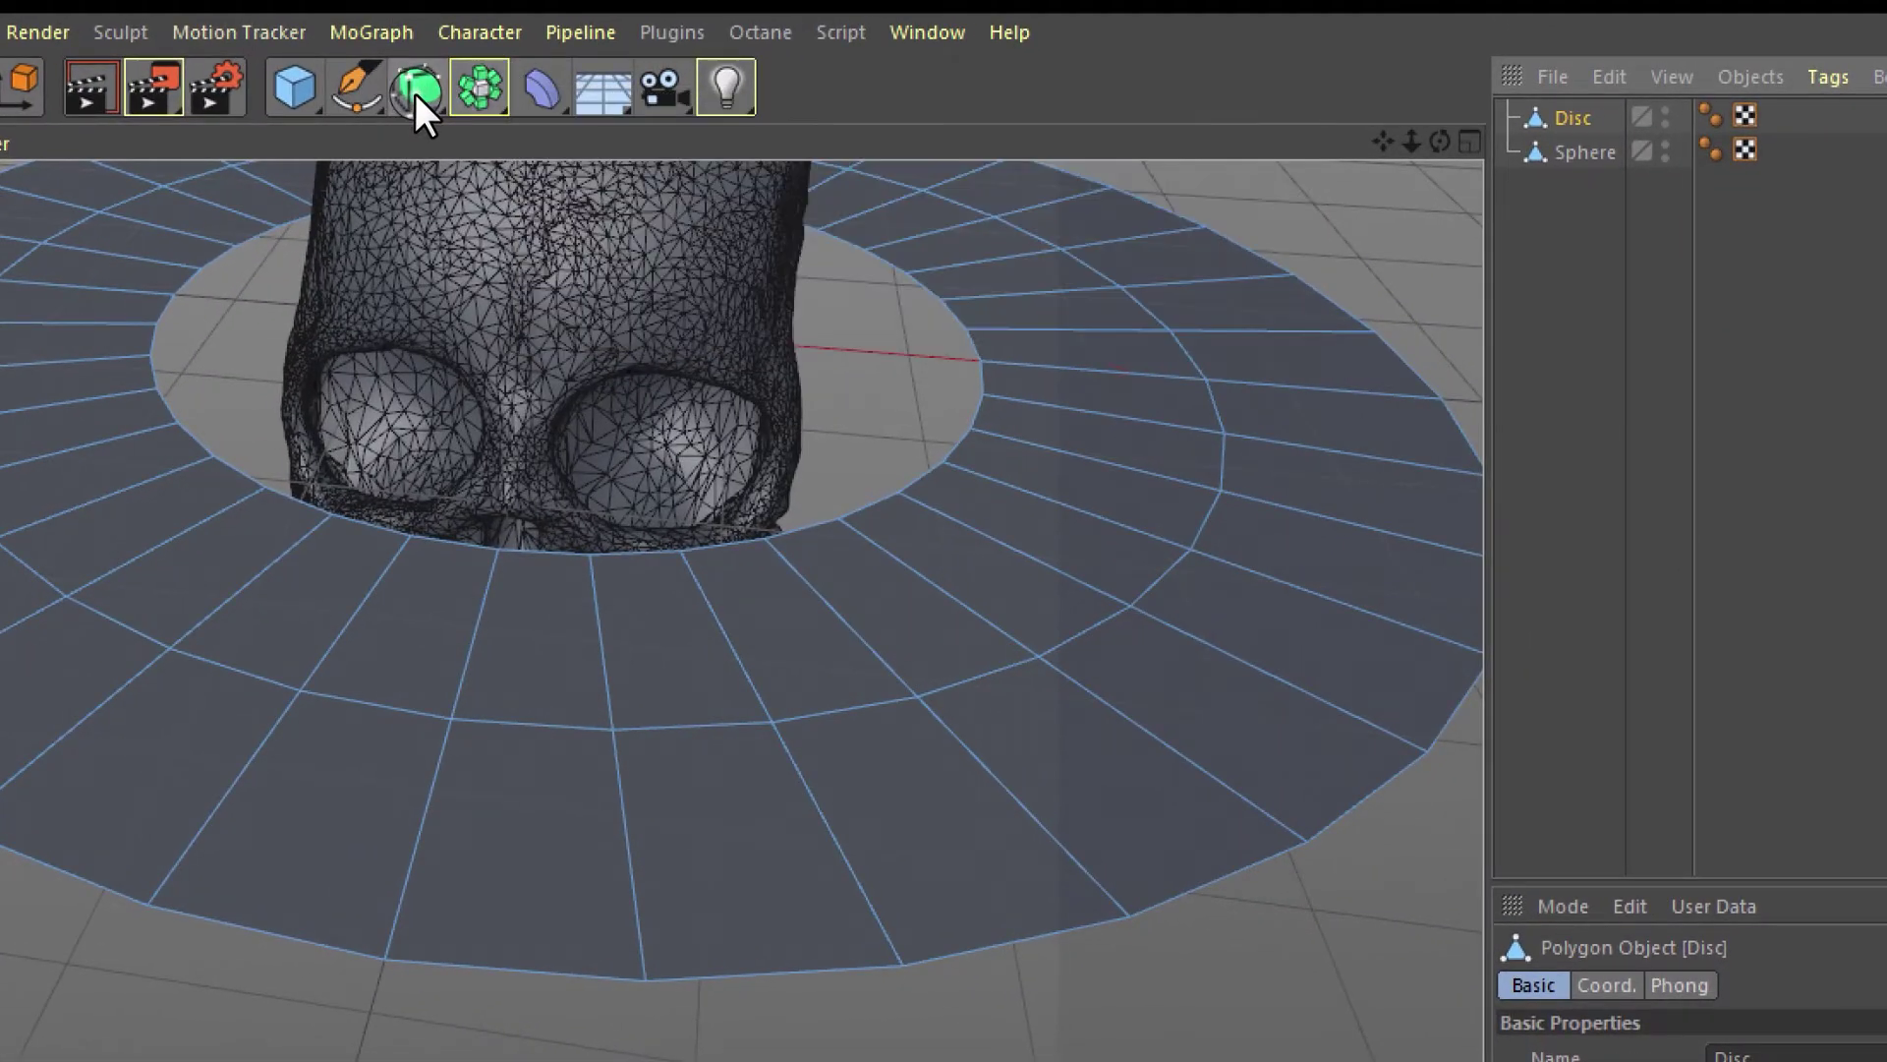
- Add a Subdivision Surface and nest the Disc inside it
click(414, 93)
click(610, 129)
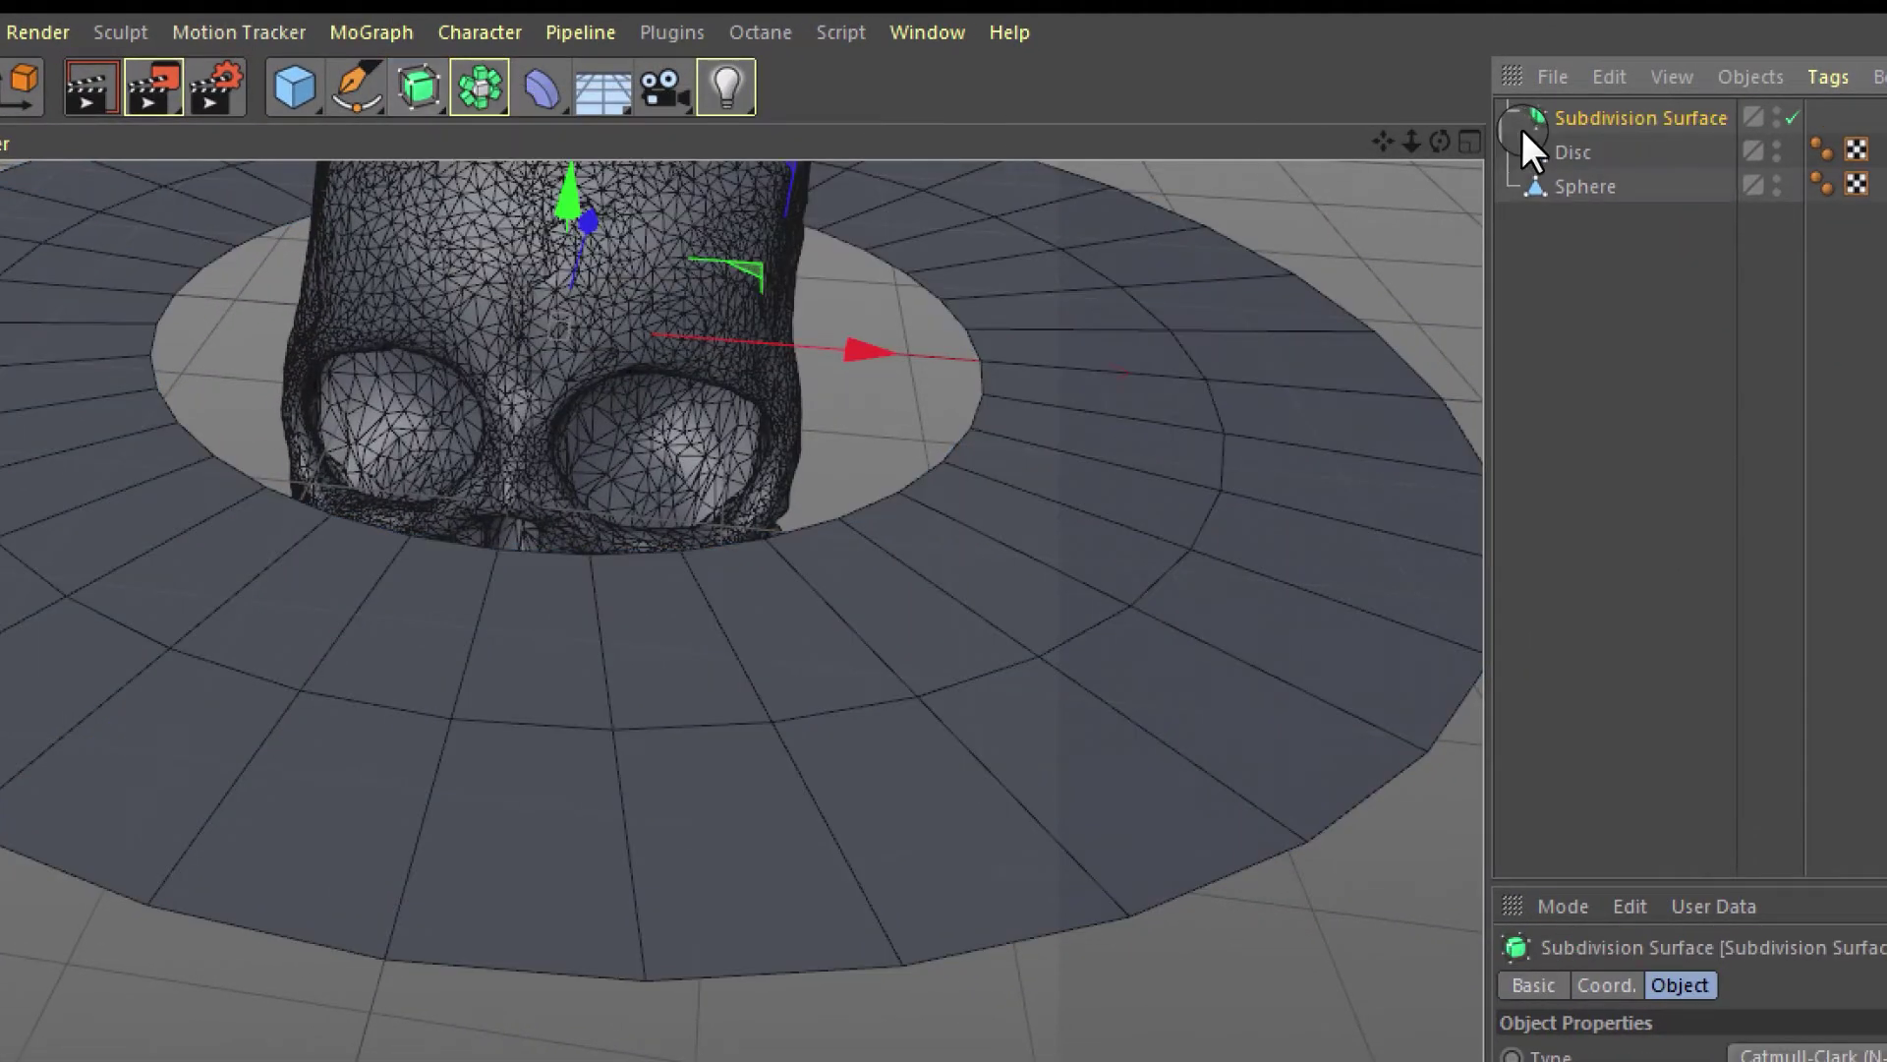
drag(1570, 152, 1604, 119)
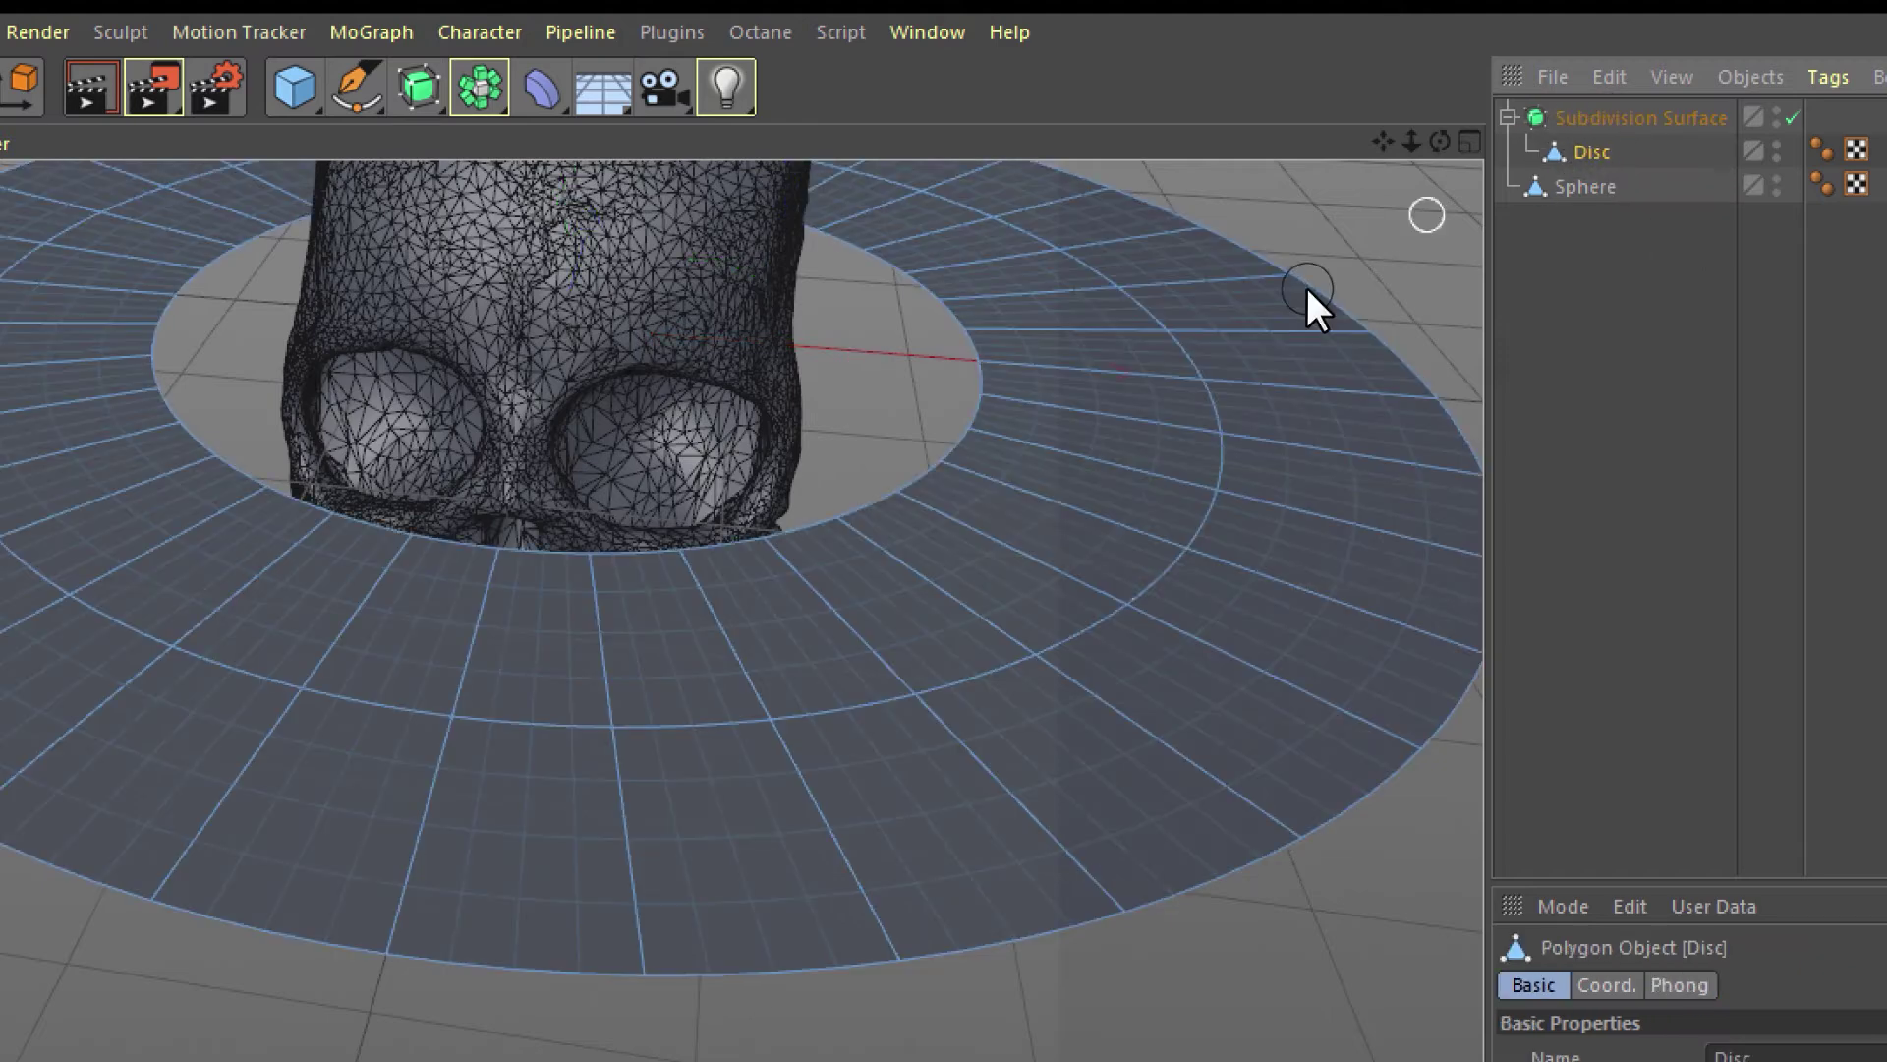
scroll(834, 659, down, 5)
alt+drag(704, 679, 742, 632)
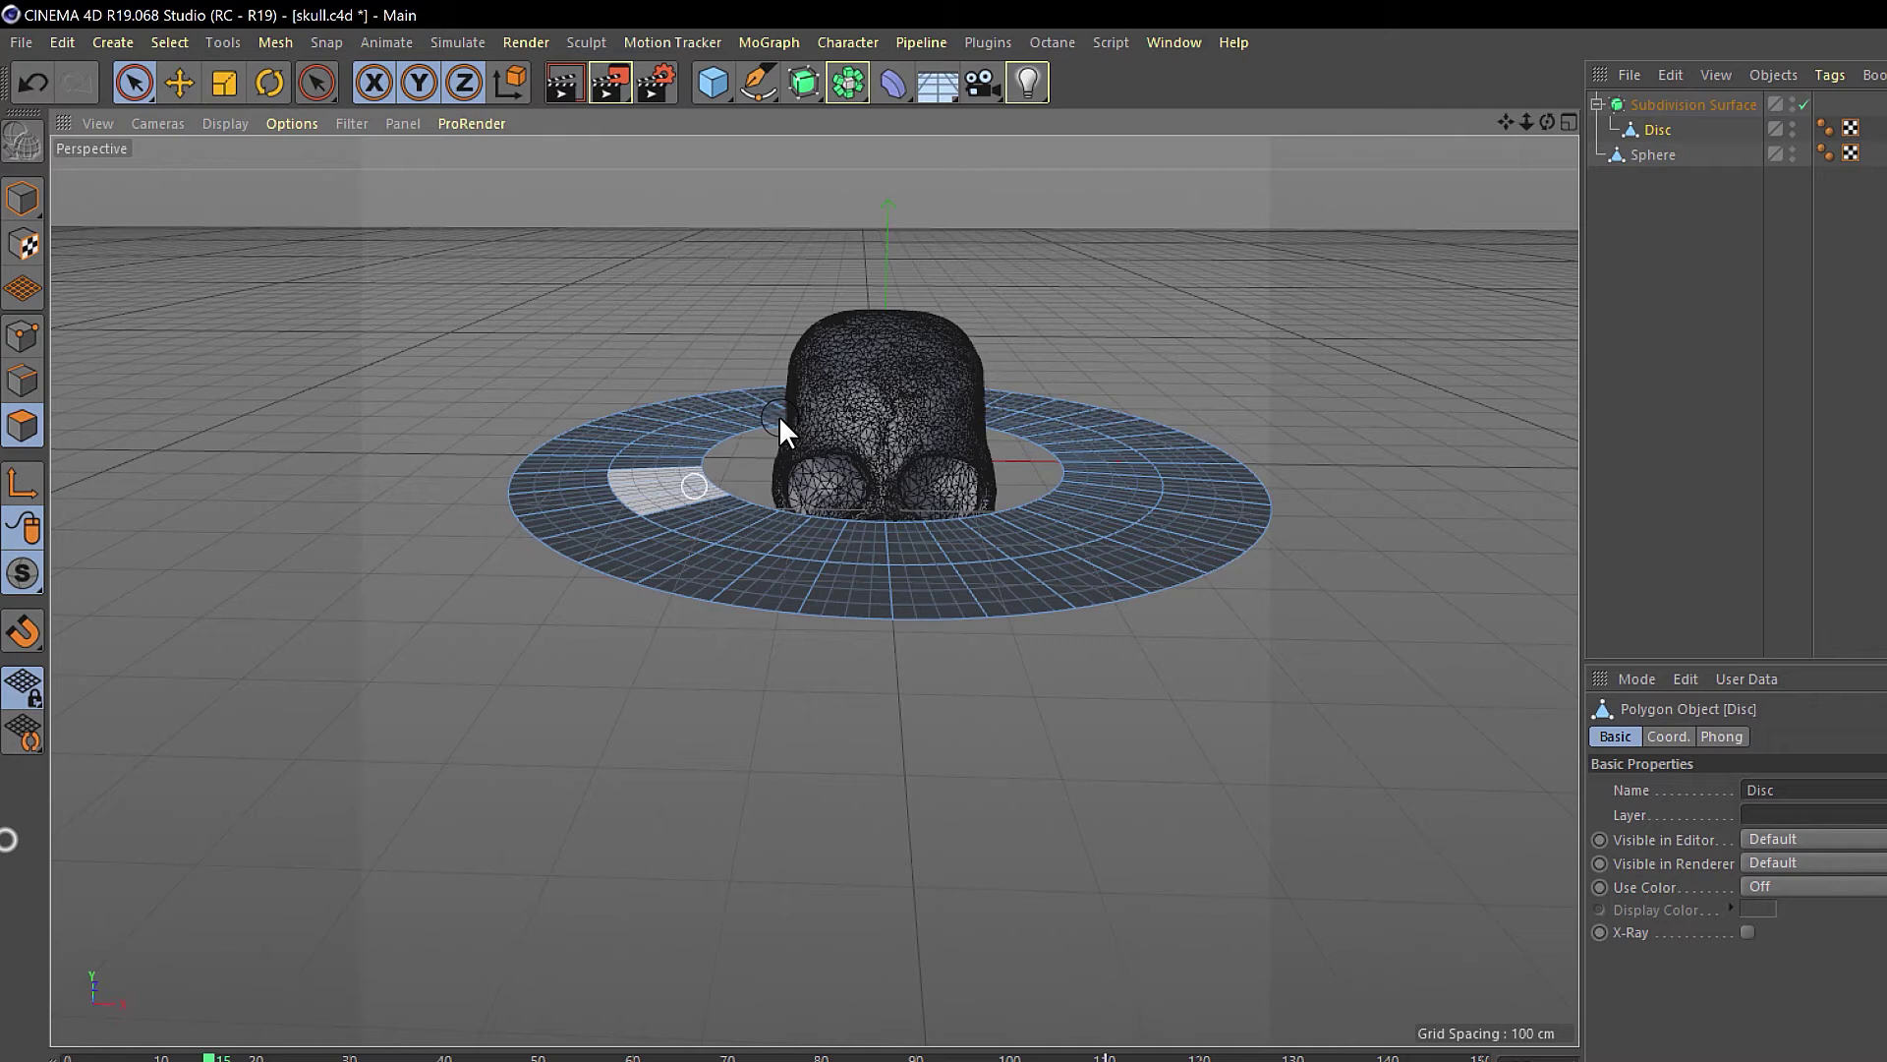
- Back in Model mode, tilt the Subdivision Surface ring about -65° through the skull
click(30, 206)
click(1092, 526)
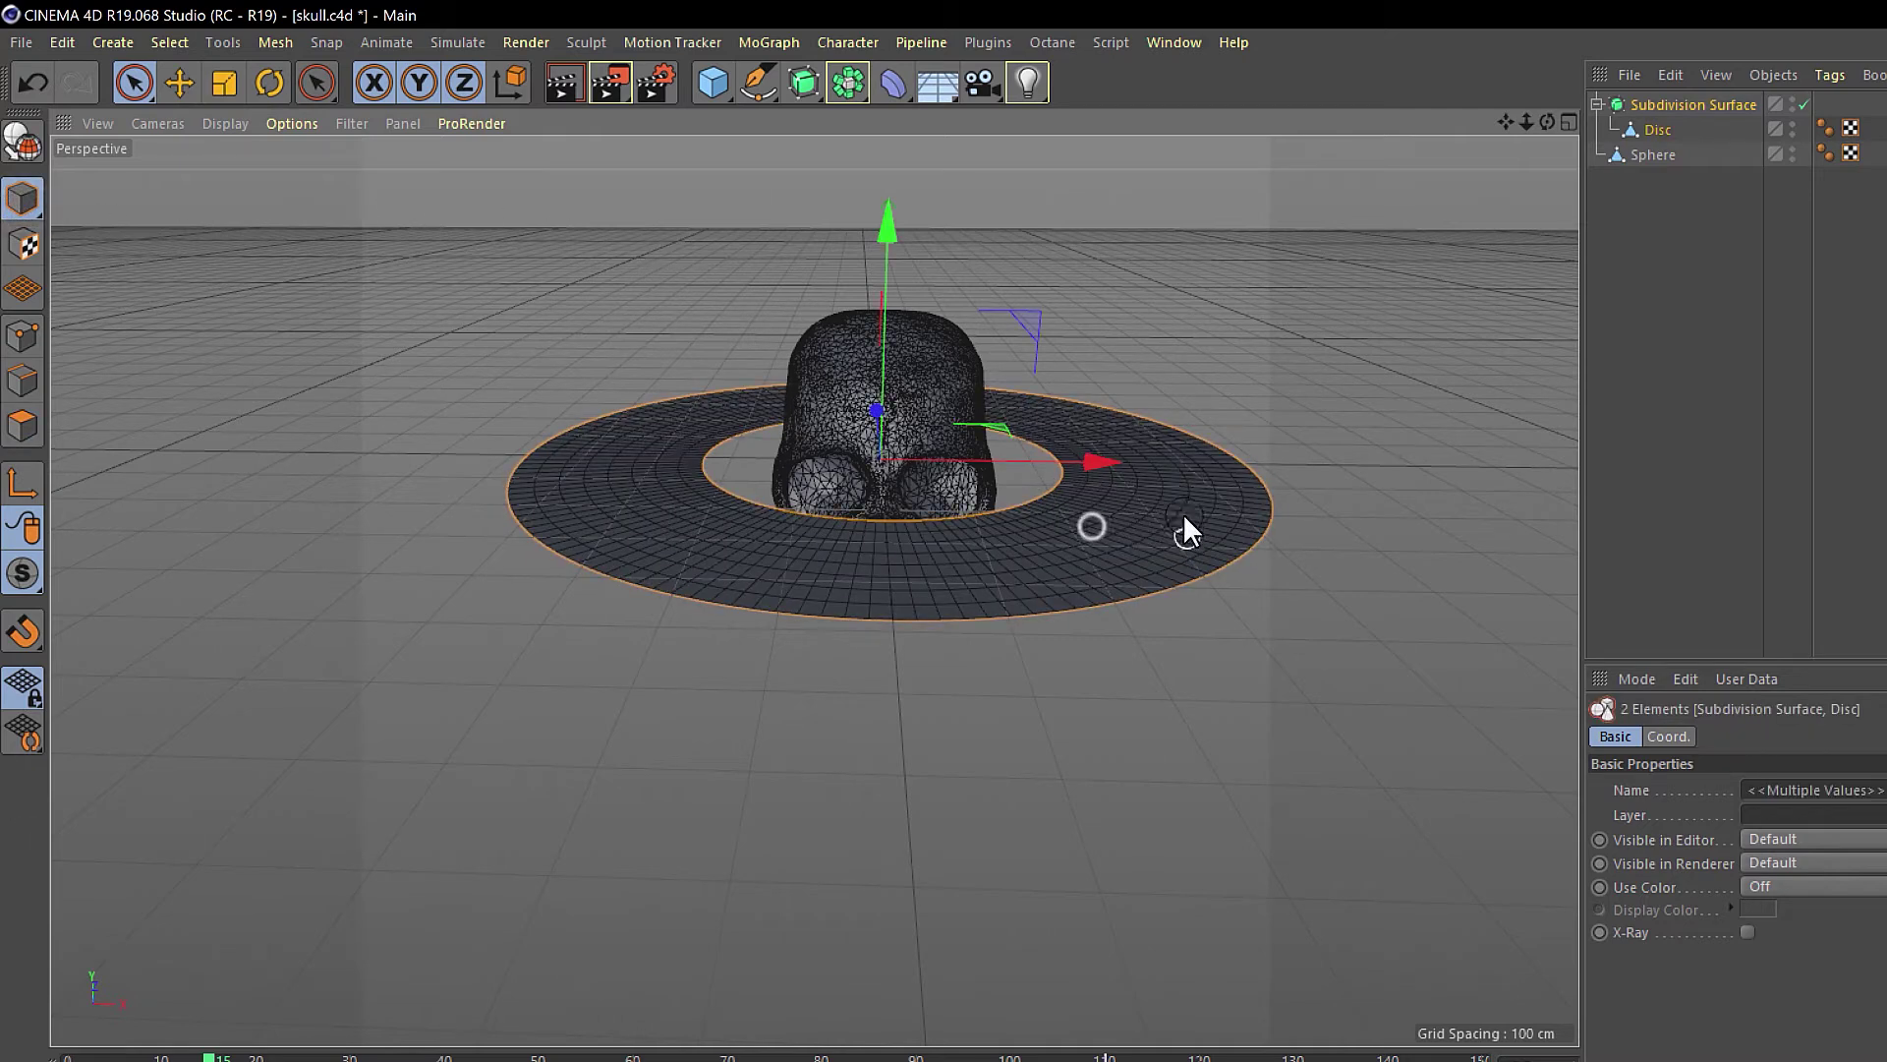
click(1598, 104)
click(1671, 104)
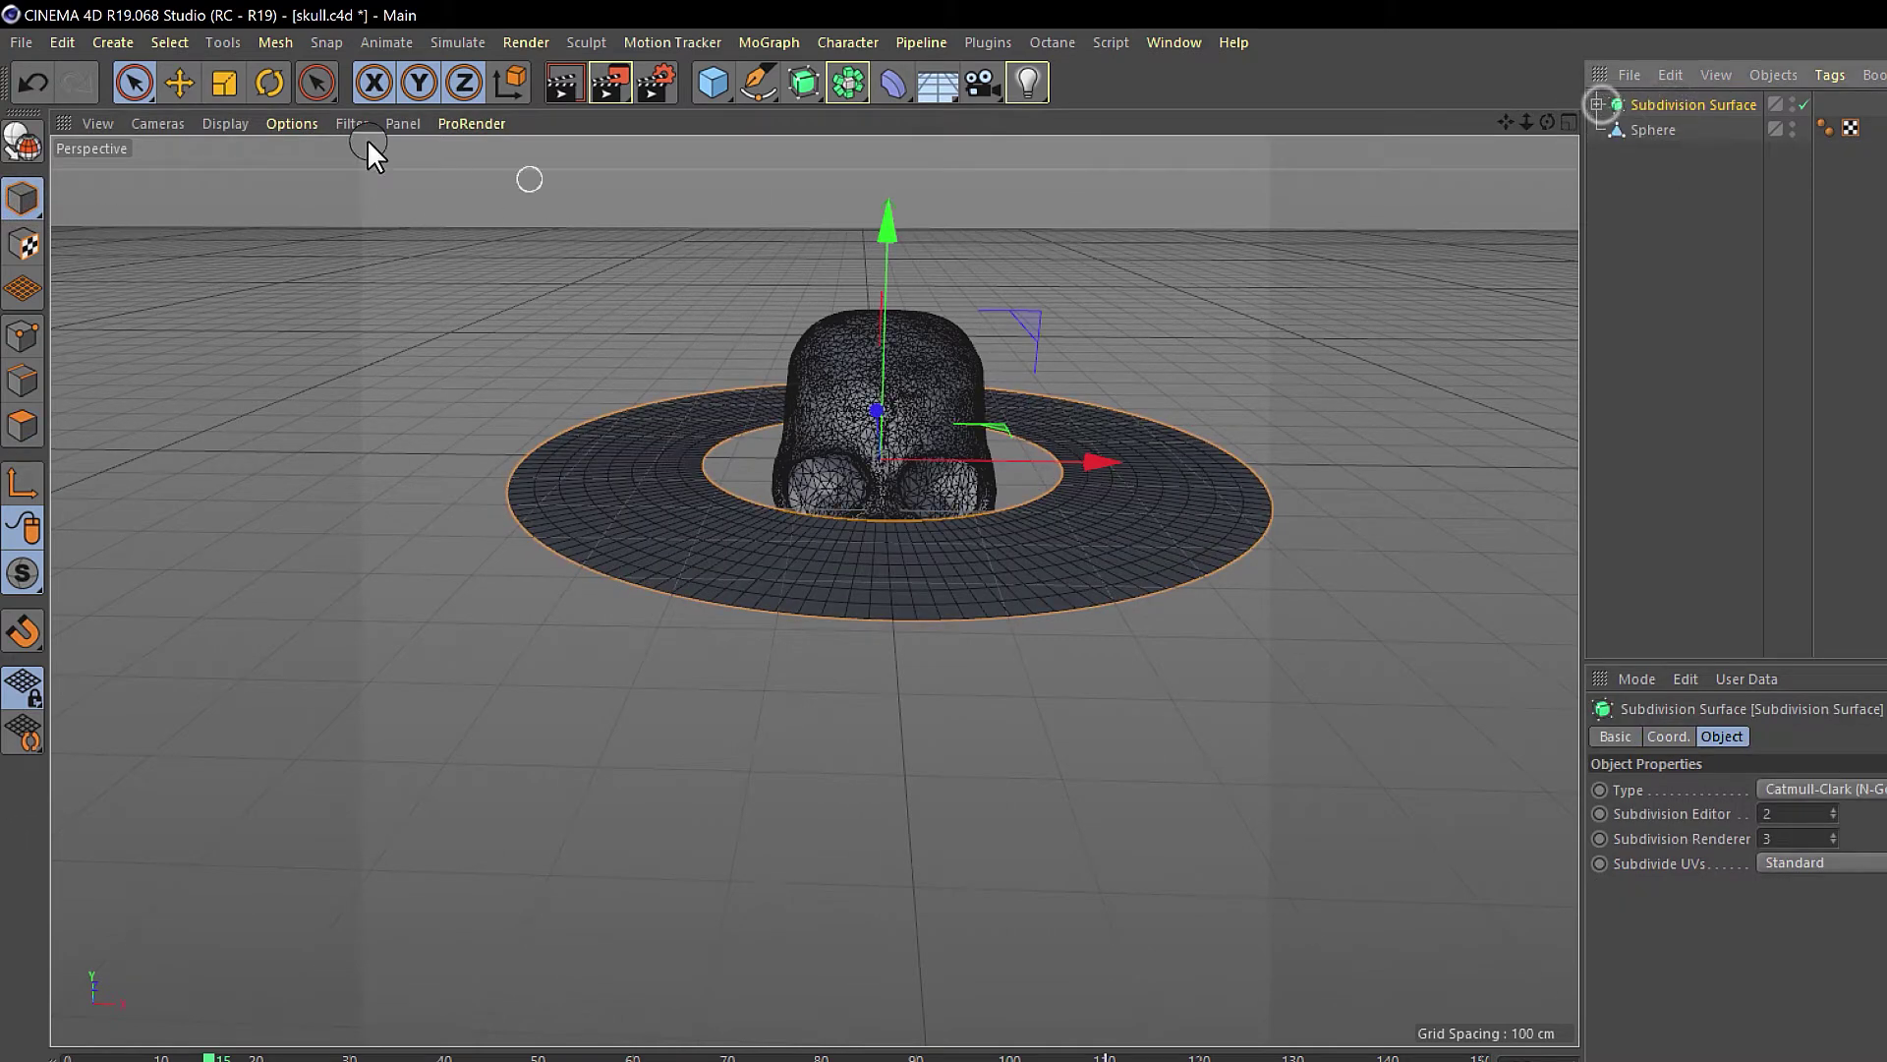
click(271, 81)
drag(995, 391, 987, 515)
scroll(959, 478, up, 4)
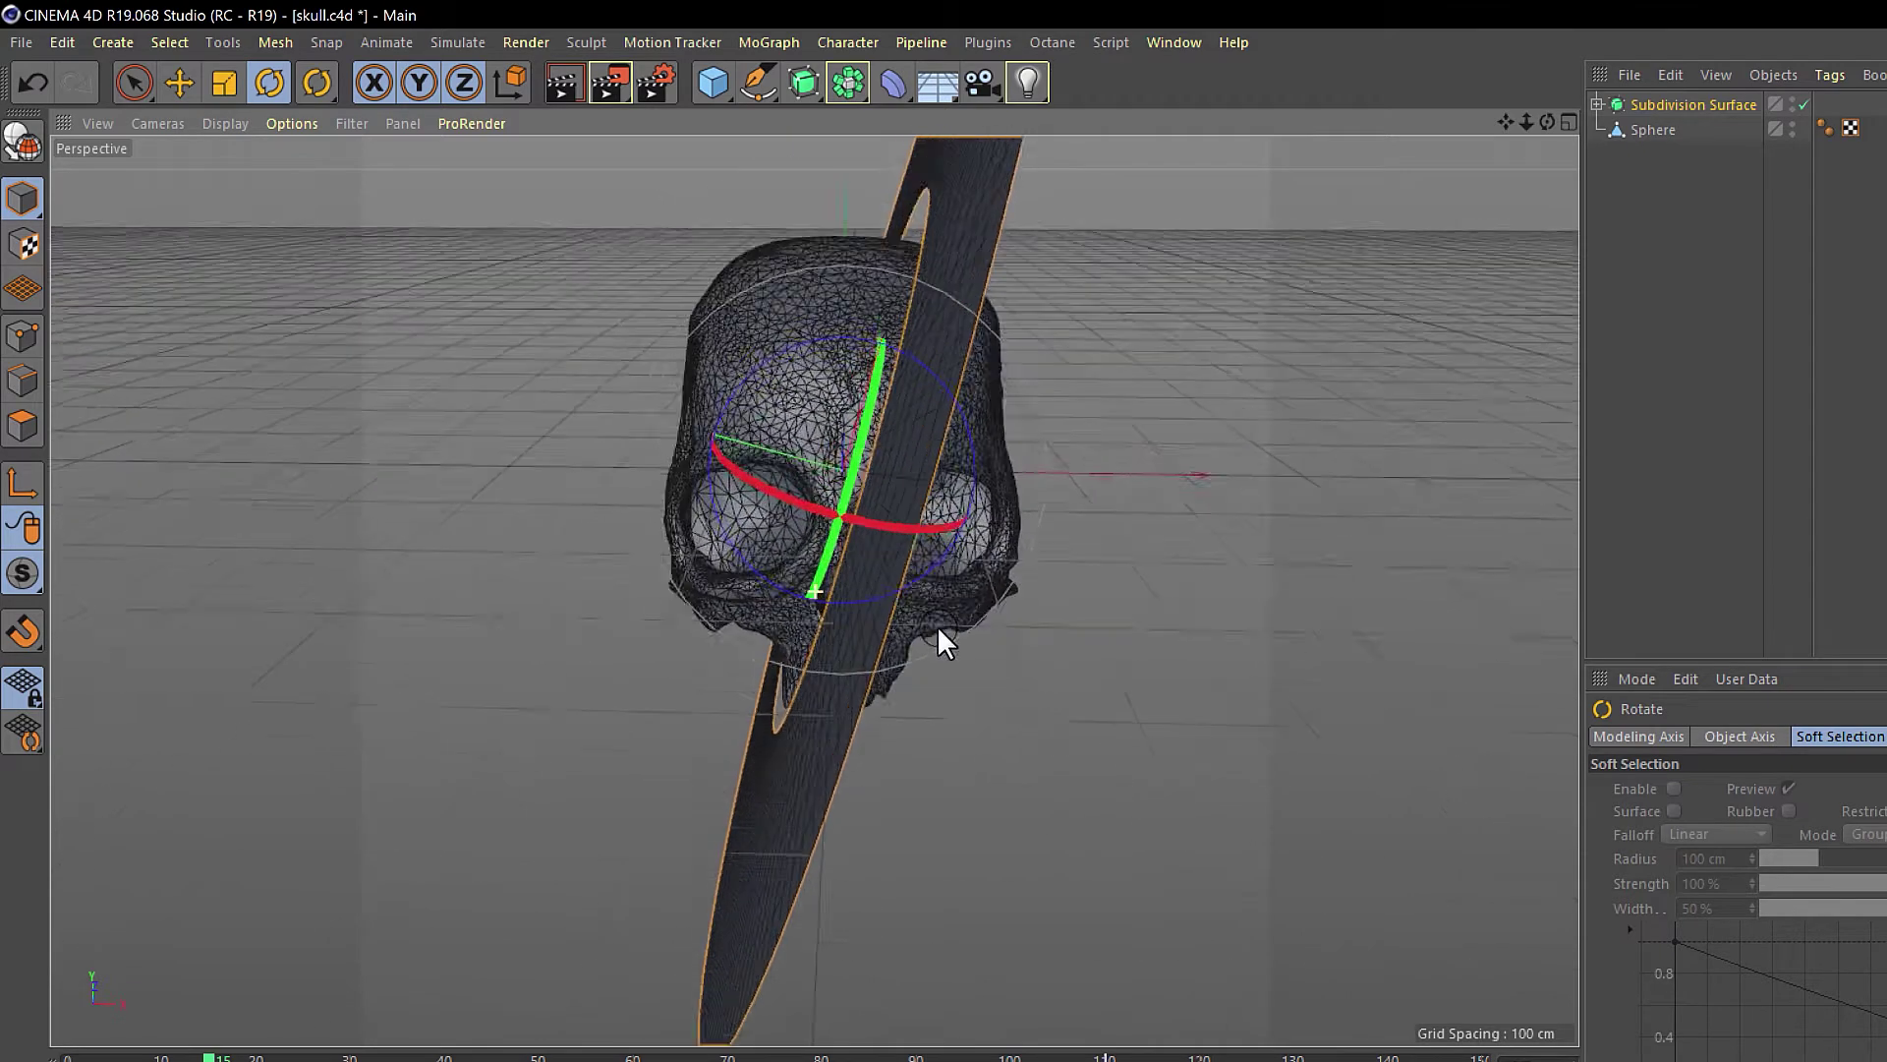
scroll(930, 493, down, 3)
scroll(914, 544, up, 2)
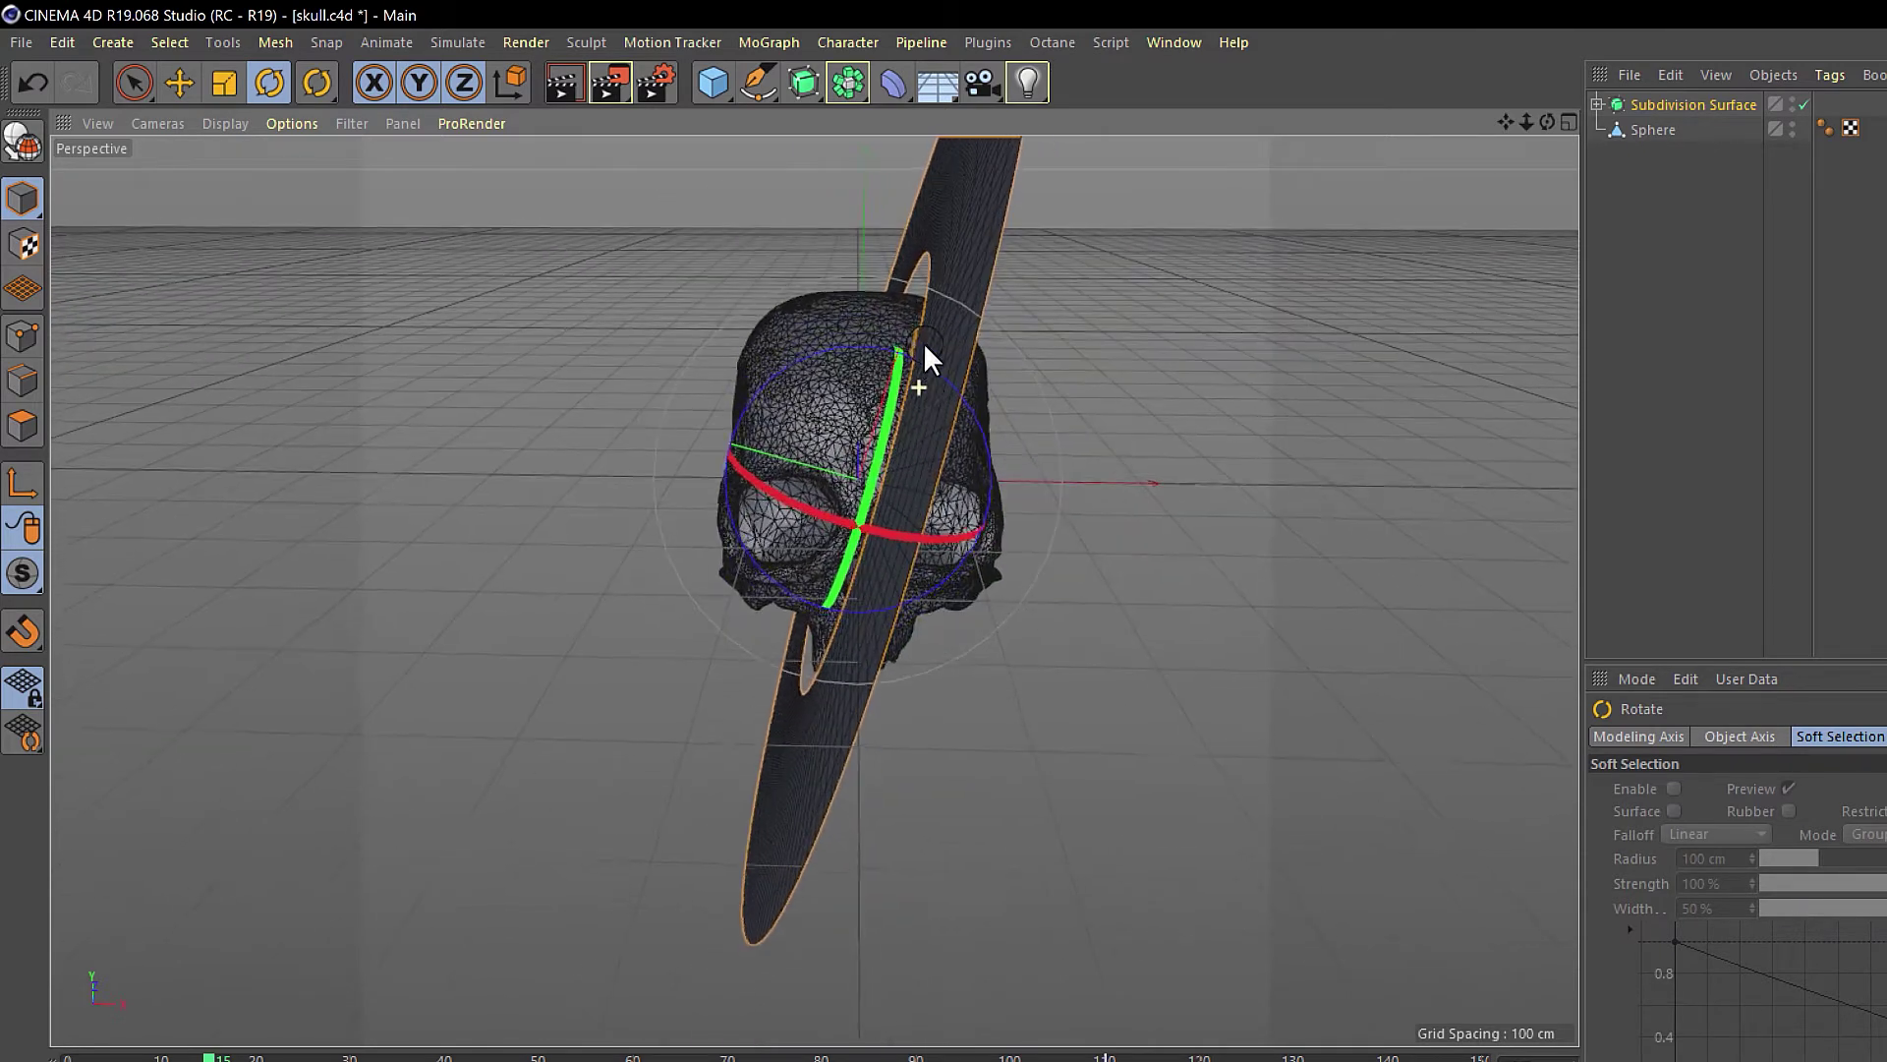
alt+drag(923, 342, 950, 503)
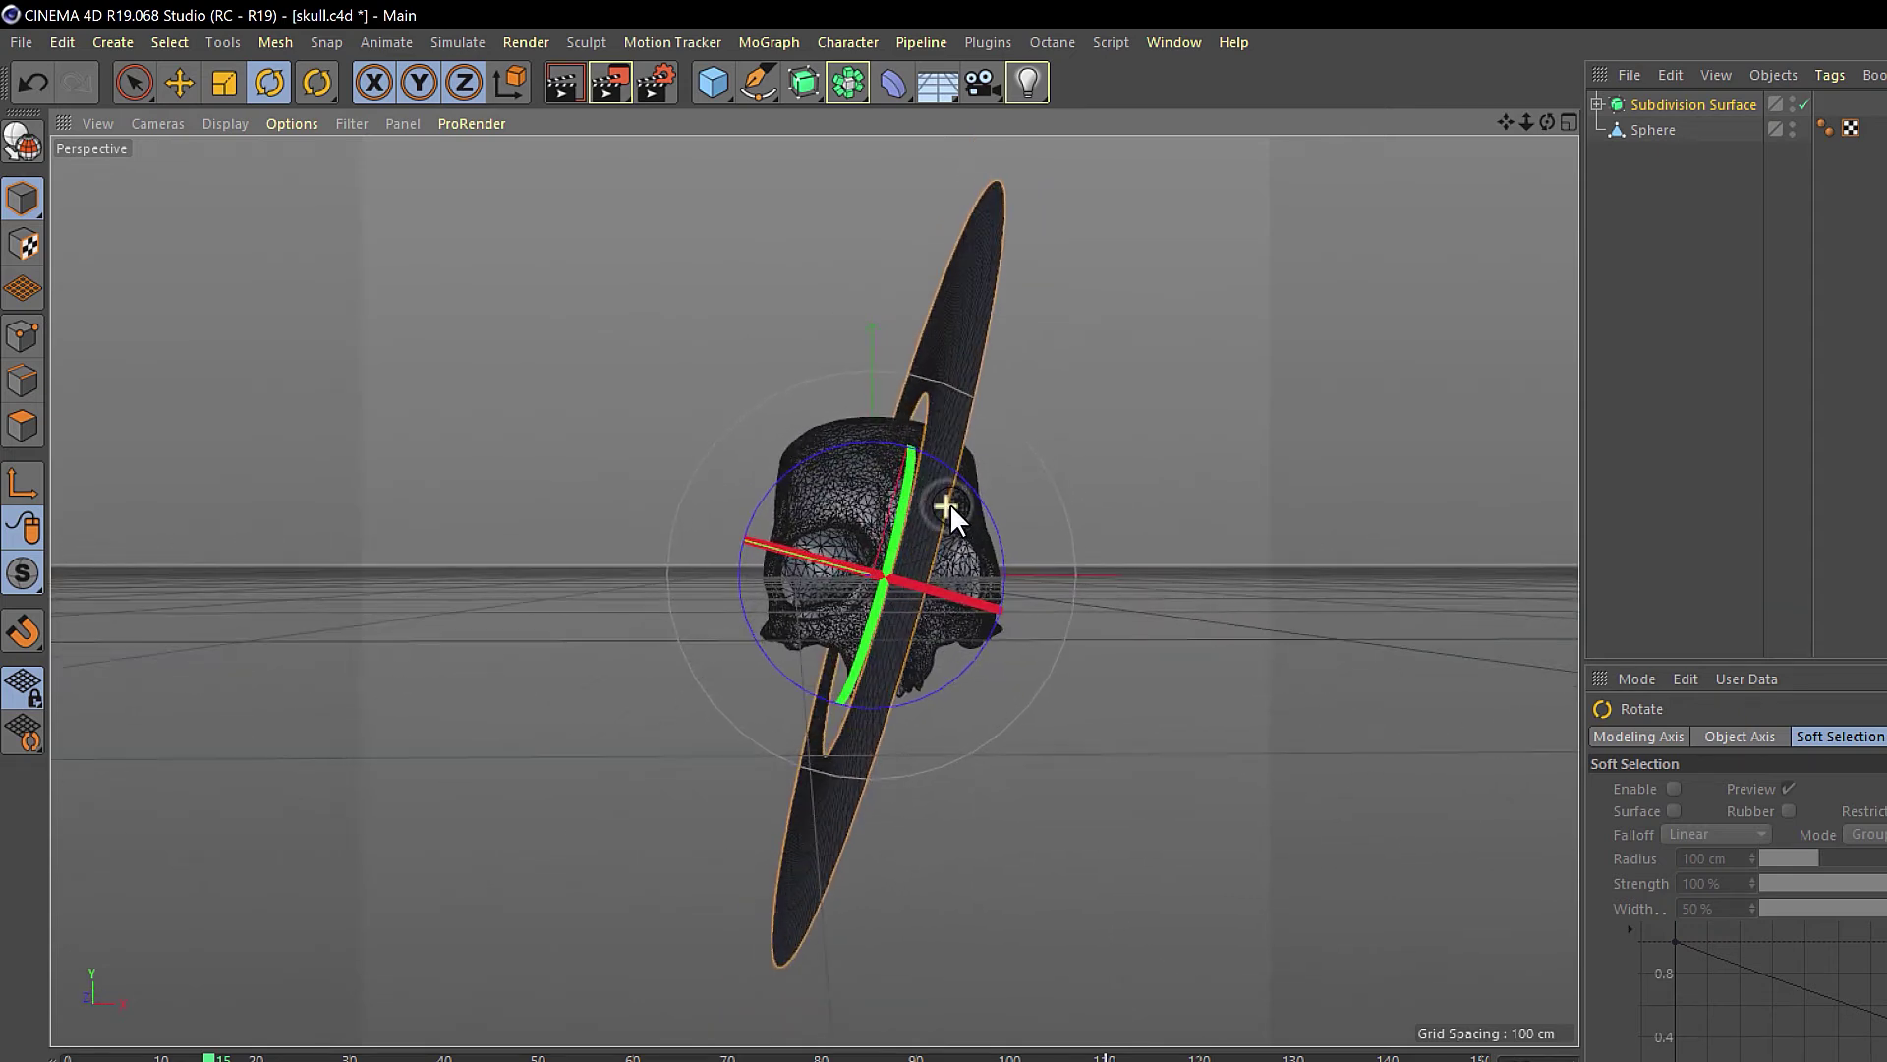
- Select the skull and rotate it slightly
click(840, 470)
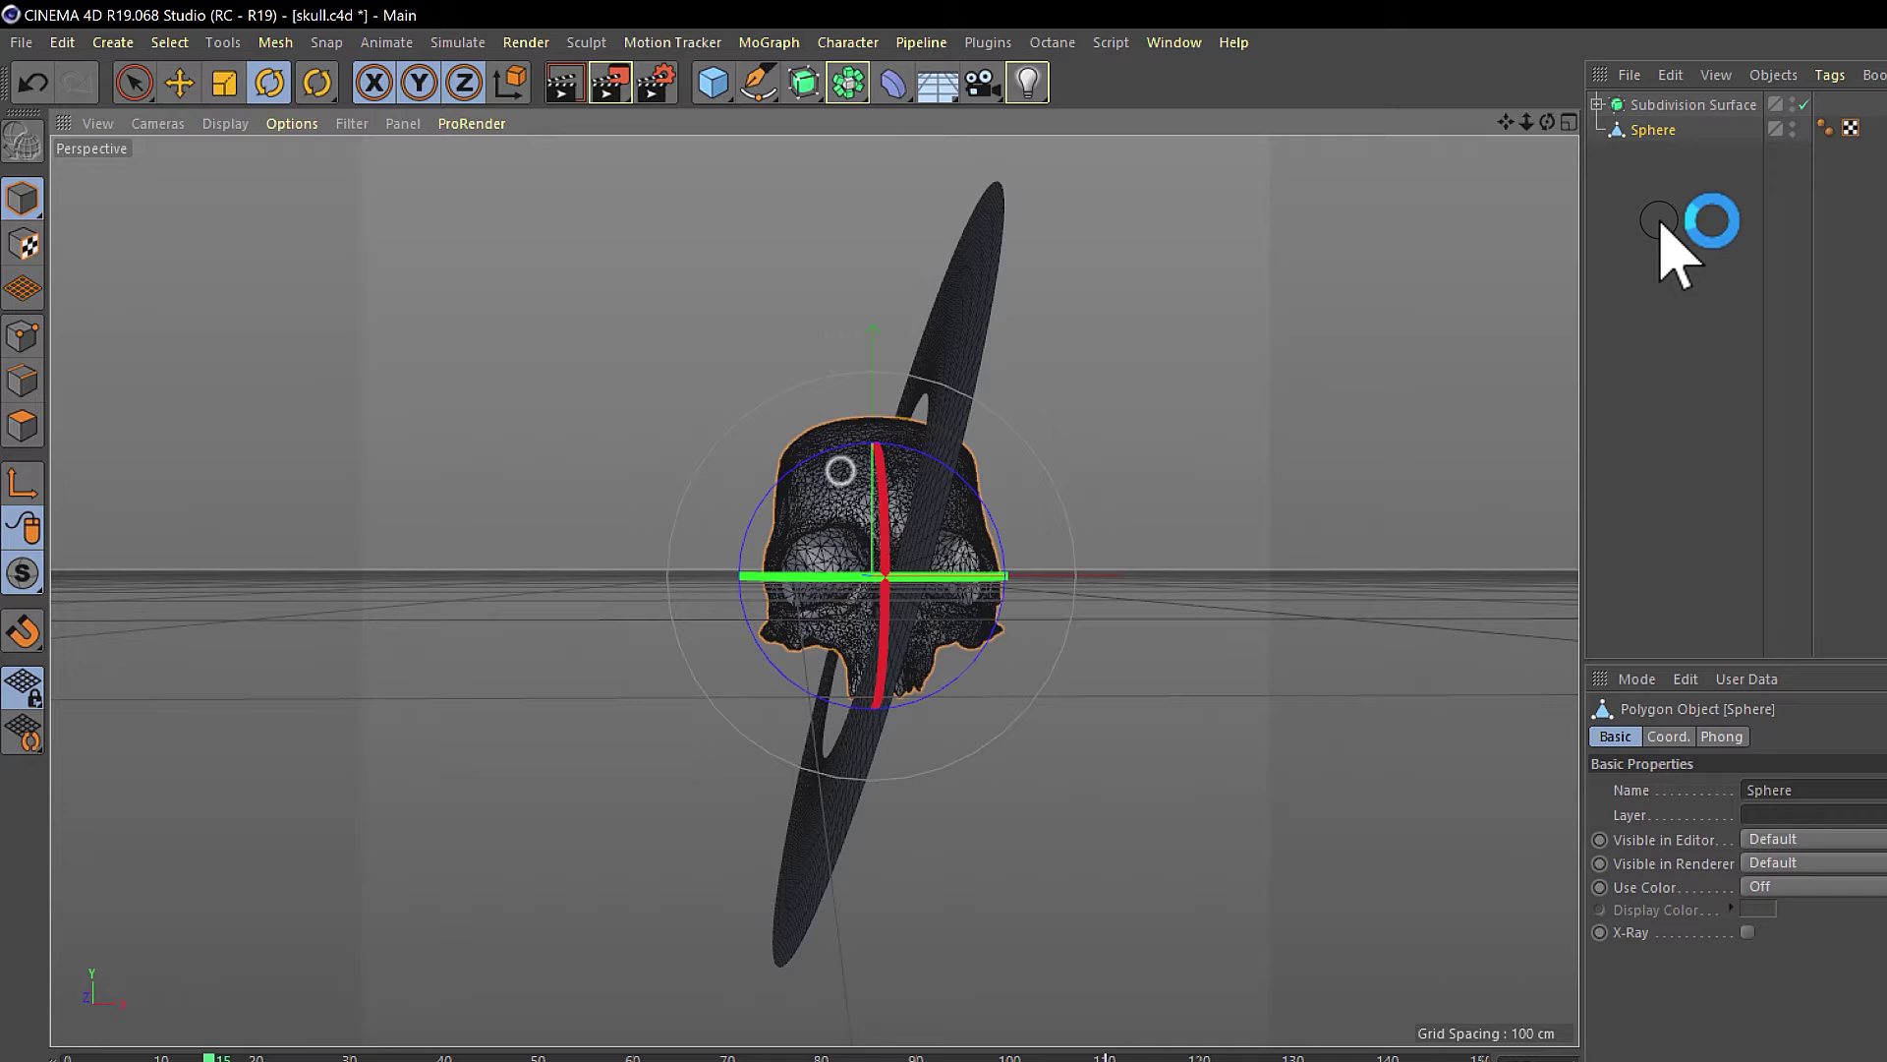
click(1617, 186)
click(838, 488)
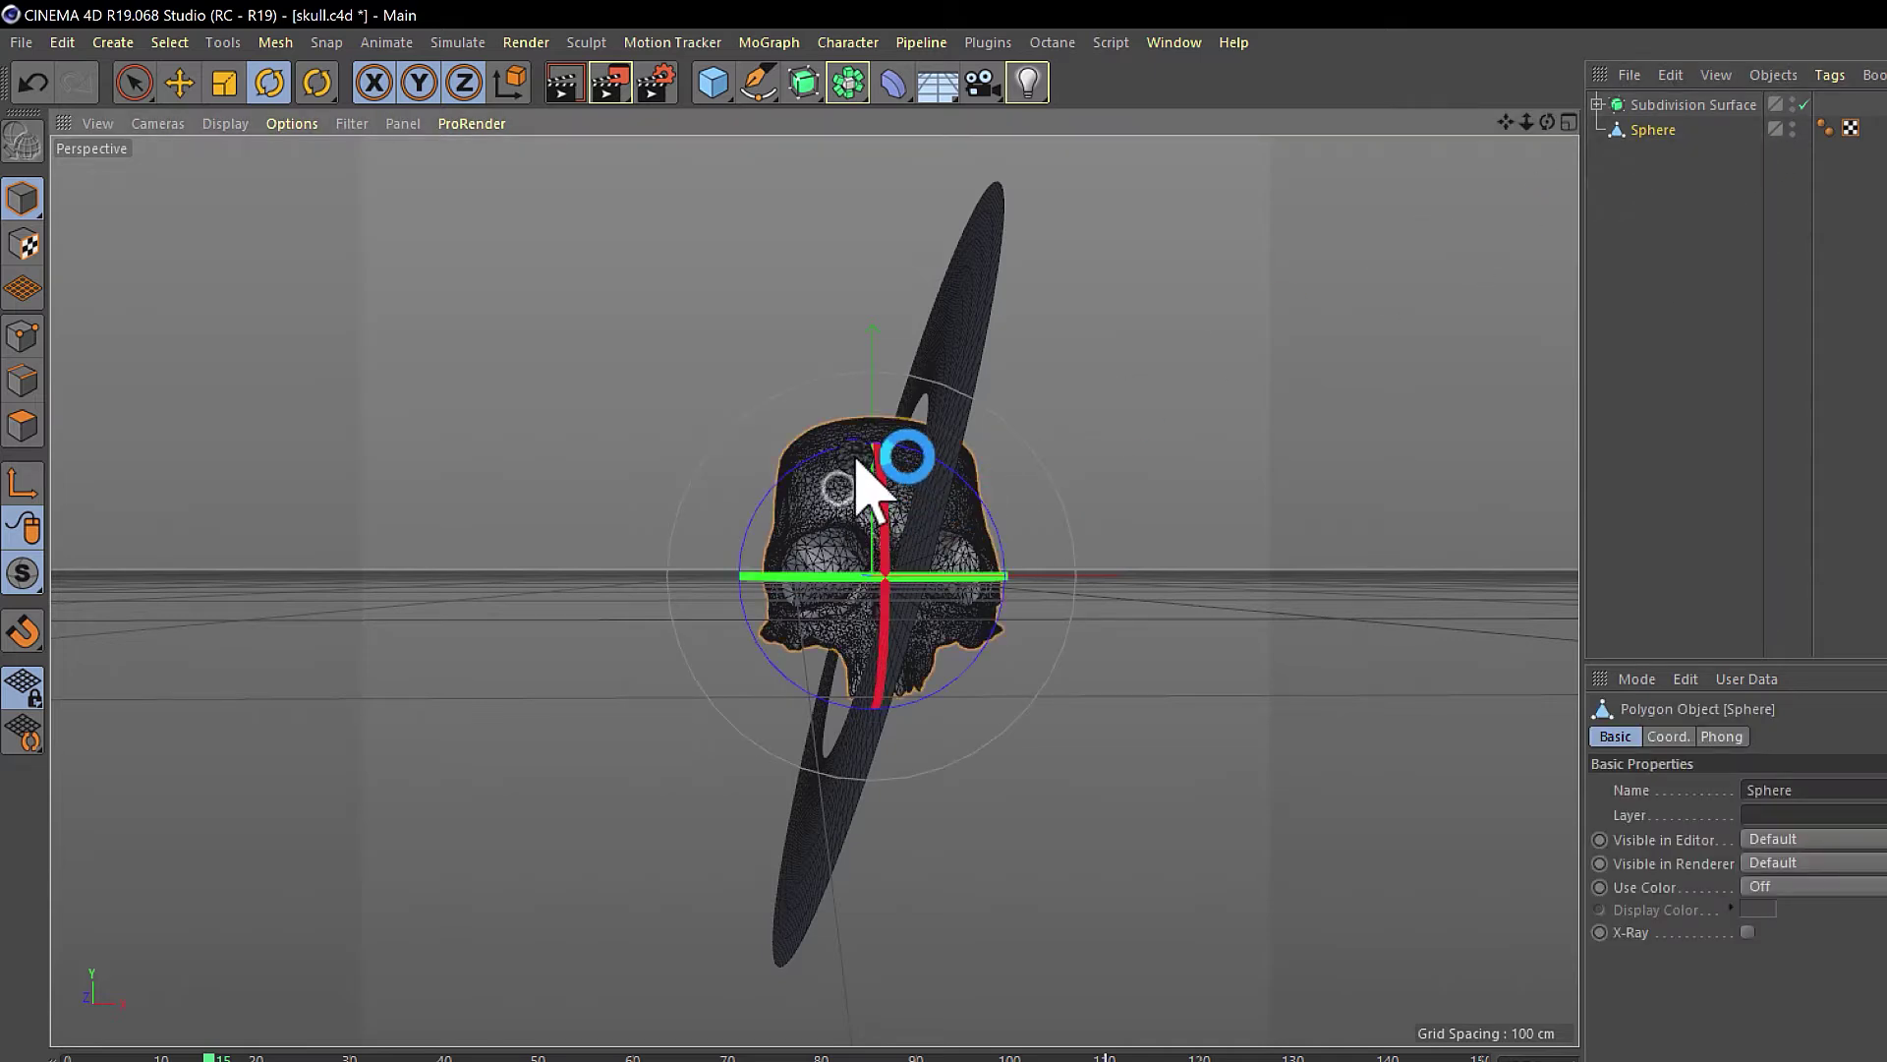
drag(857, 462, 819, 456)
- Add a standard Camera to the scene
key(e)
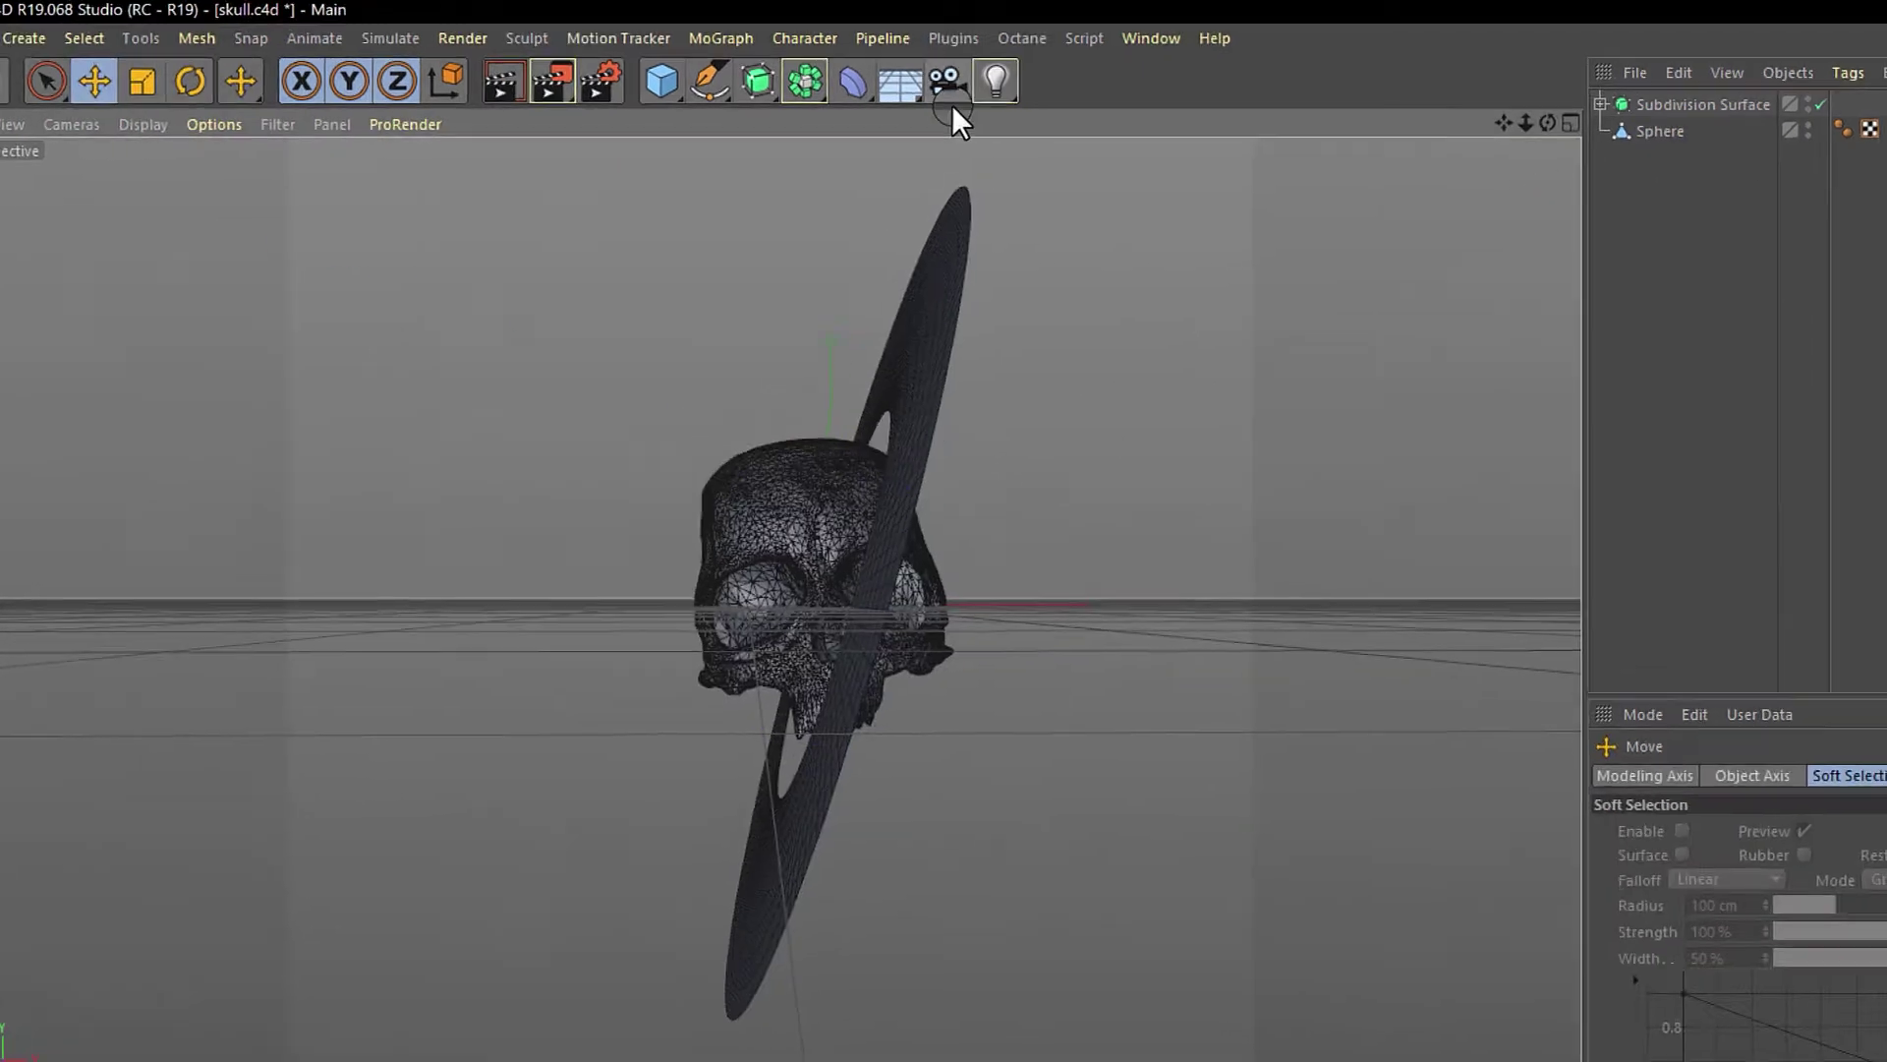
click(963, 85)
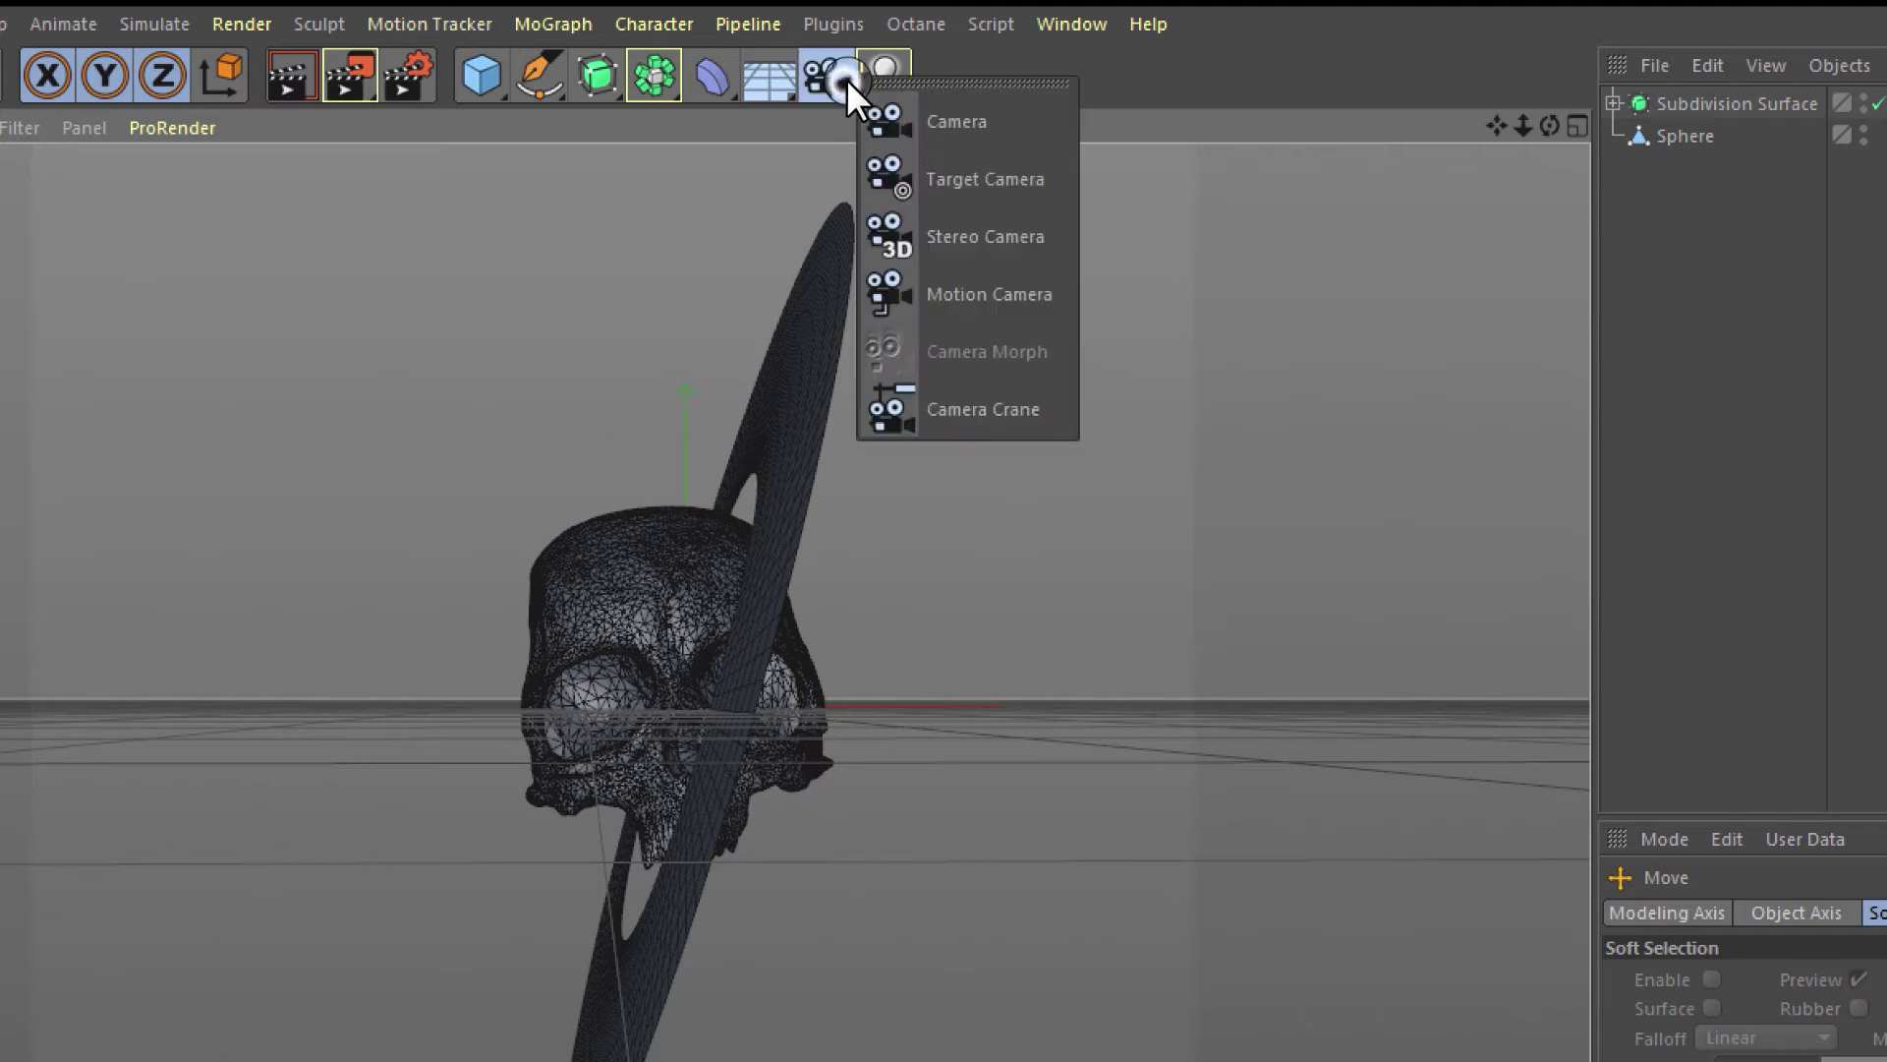
drag(847, 79, 955, 122)
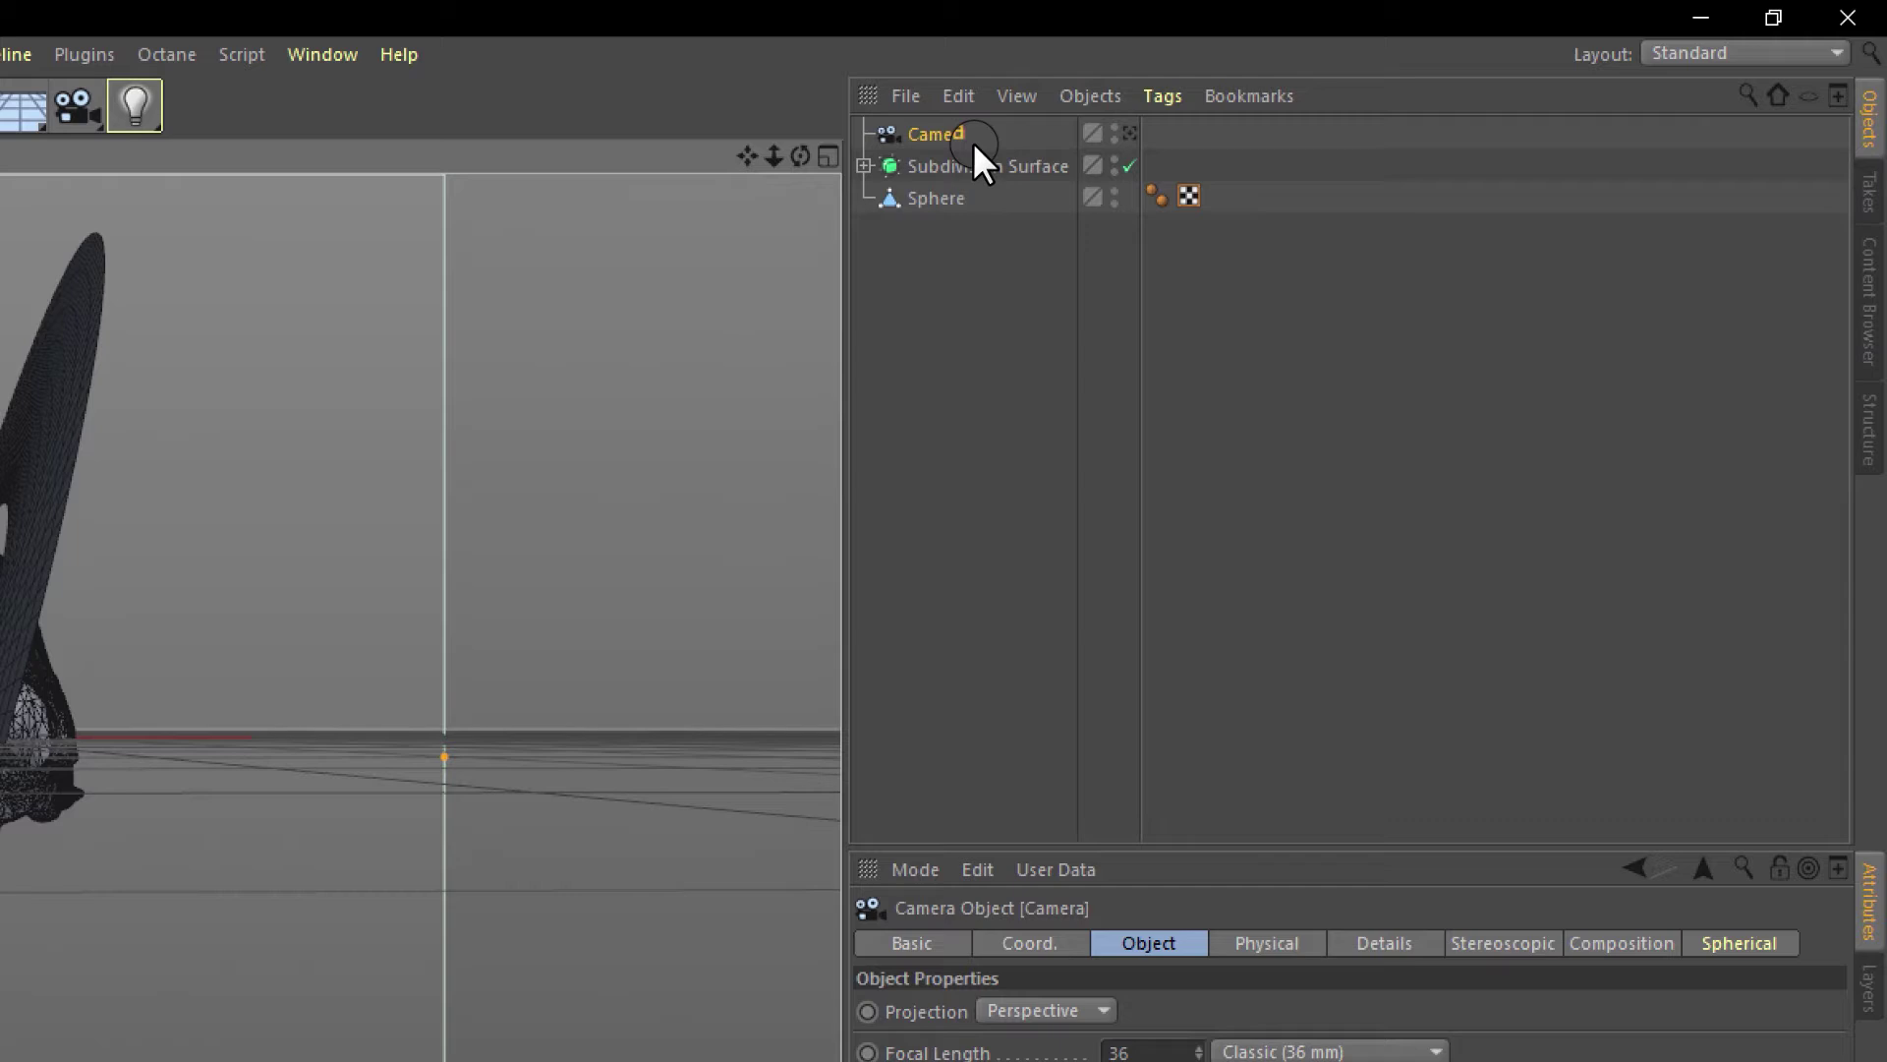
- Give the Camera a Protection tag locking its position, scale and rotation
click(1160, 95)
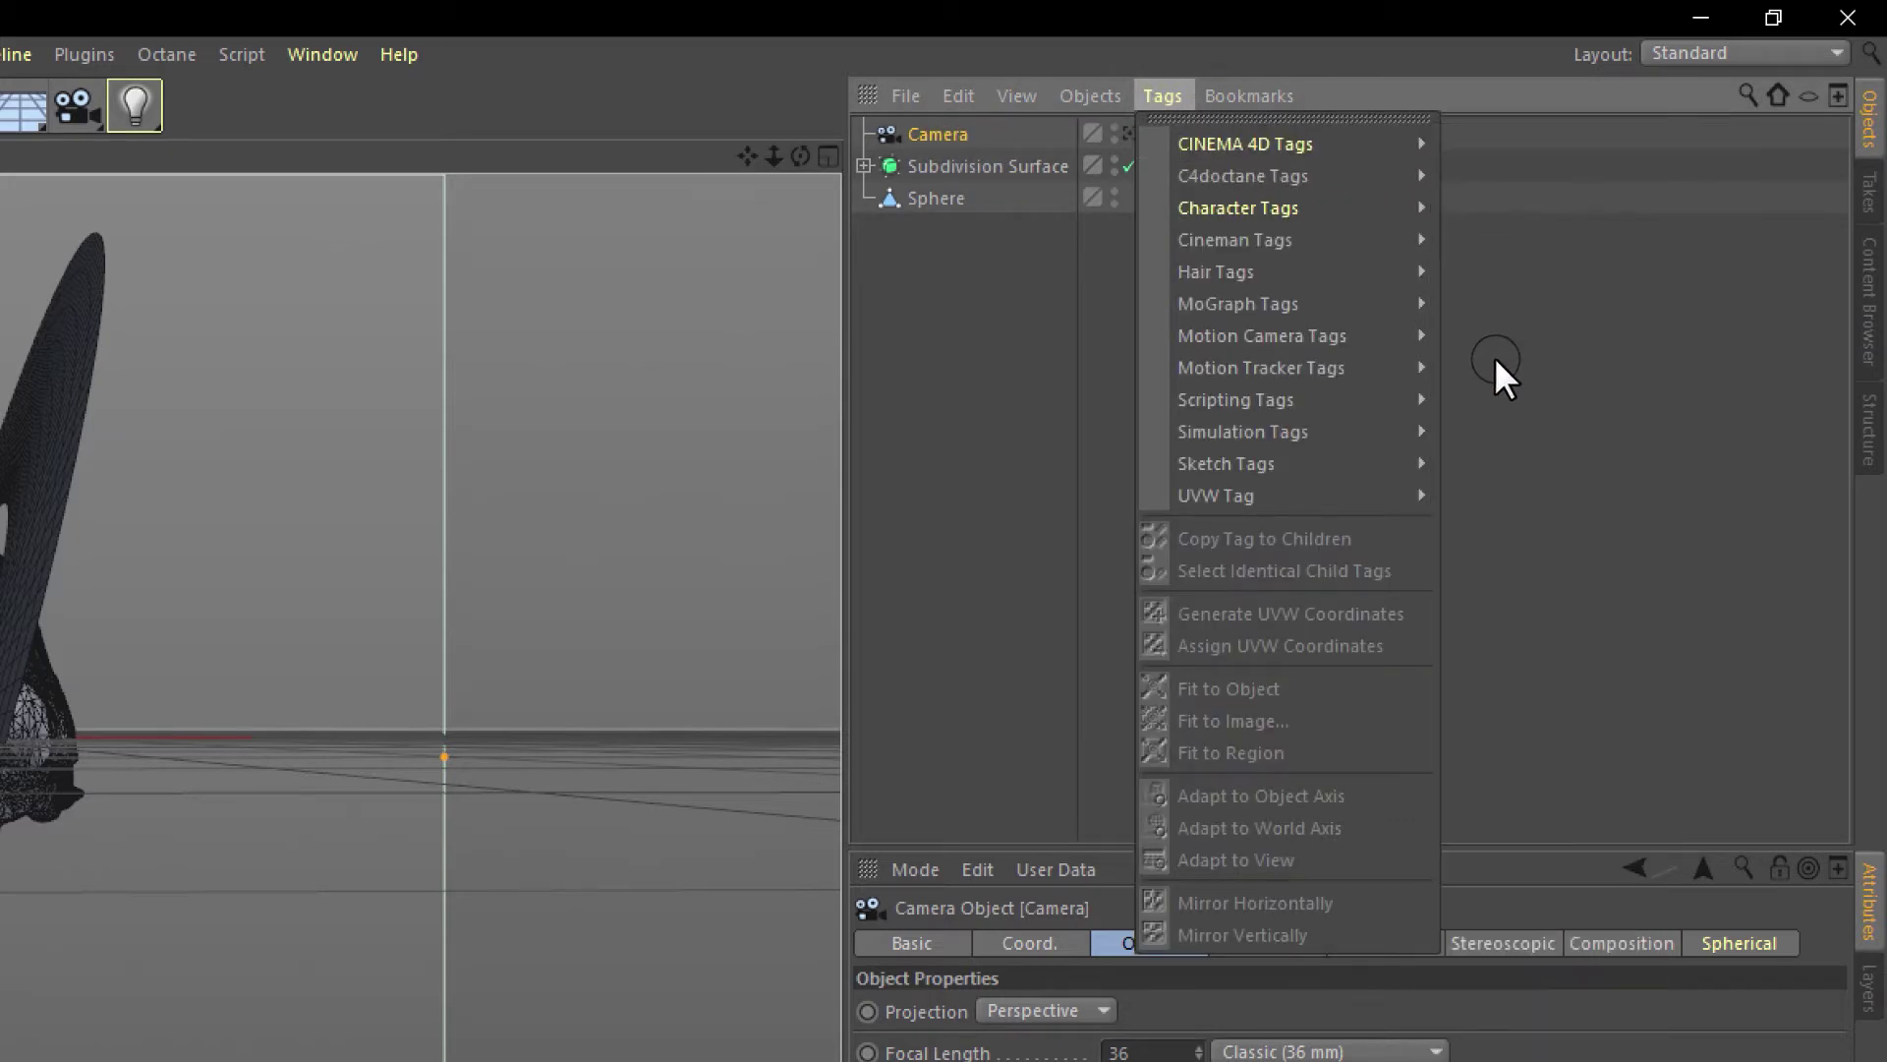
mouse_move(1356, 165)
mouse_move(1428, 145)
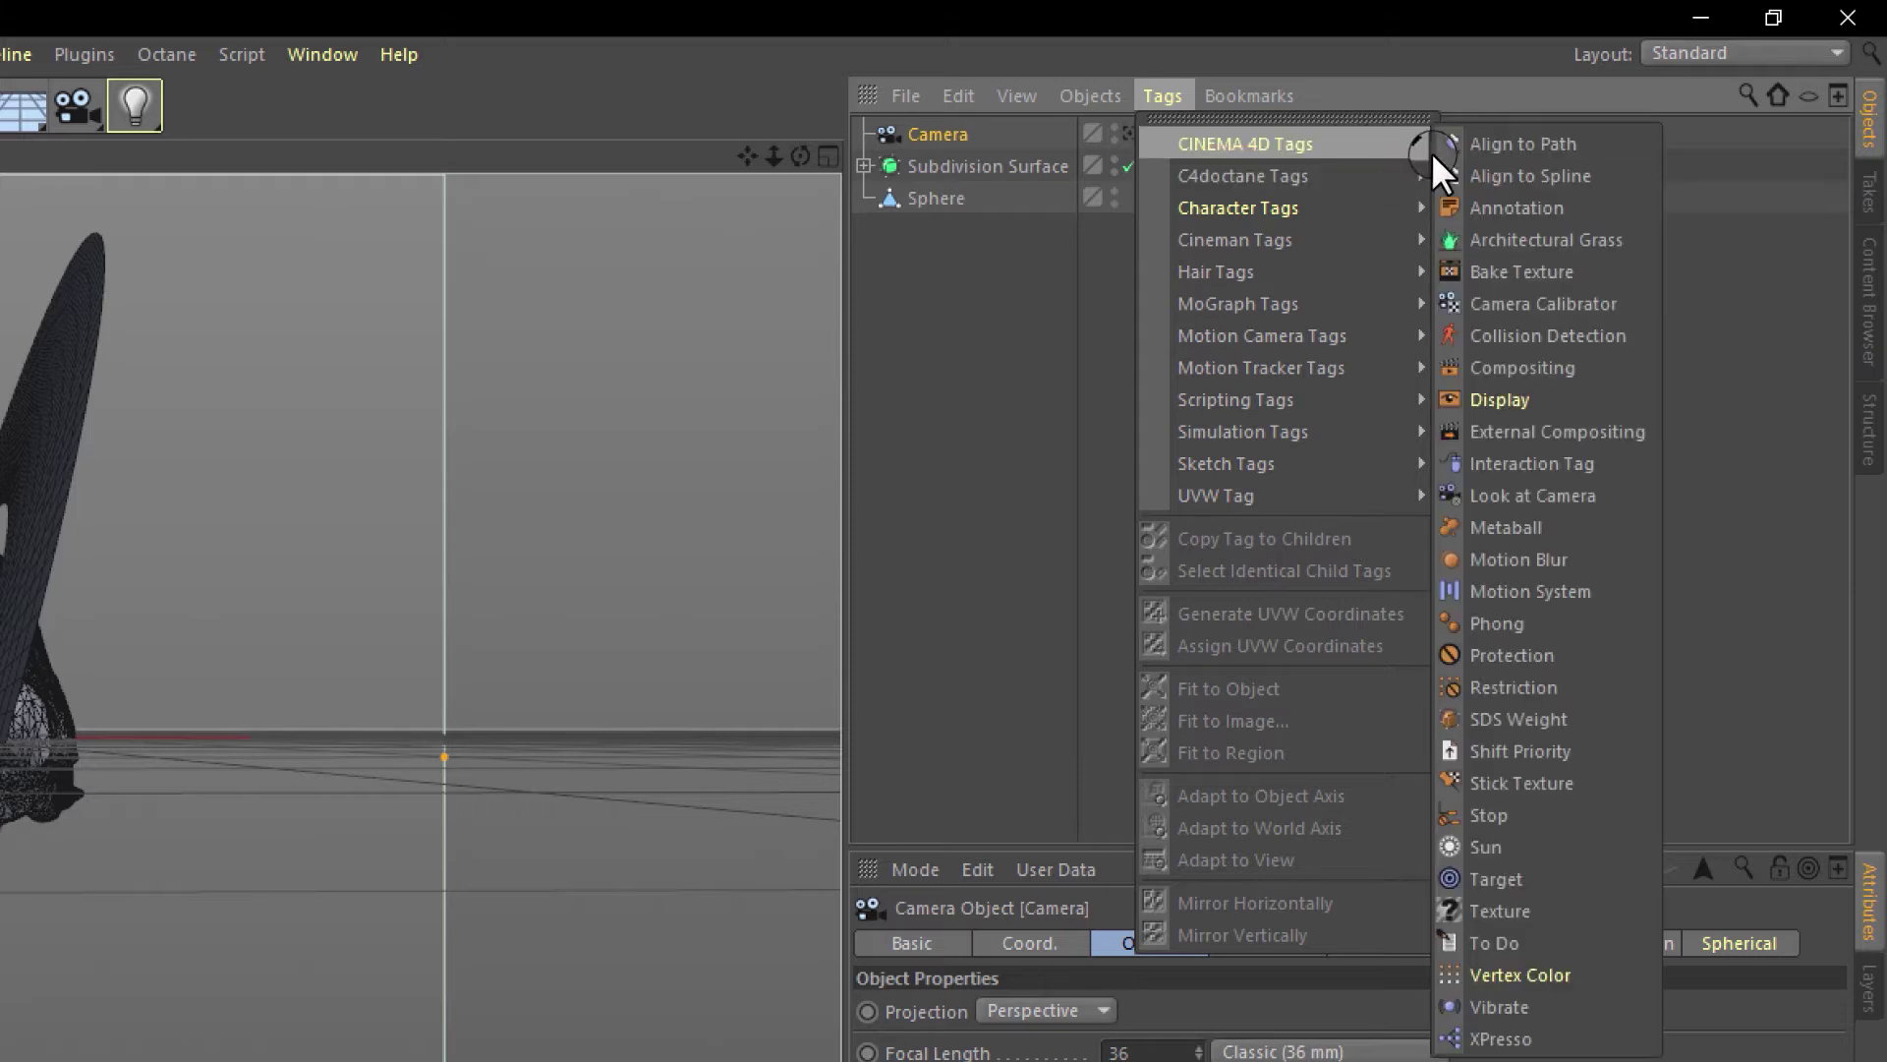
click(1521, 653)
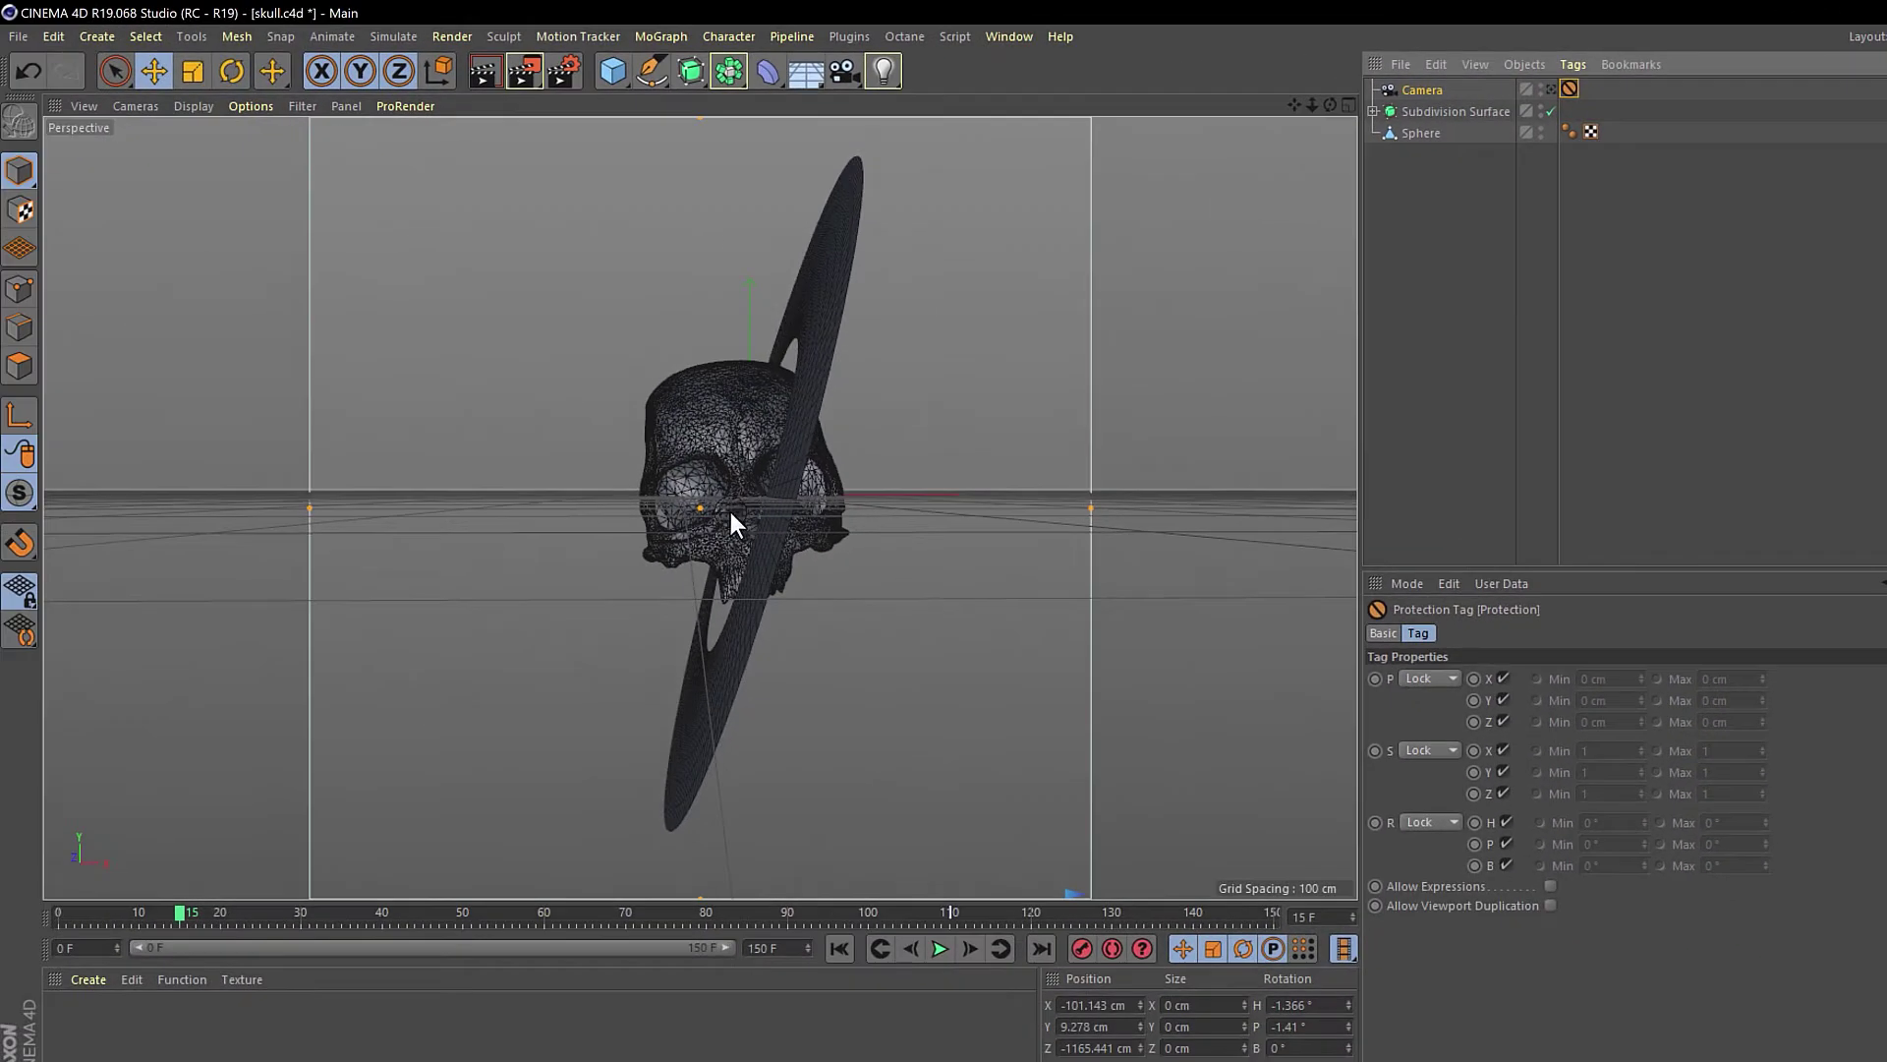
alt+drag(724, 523, 725, 245)
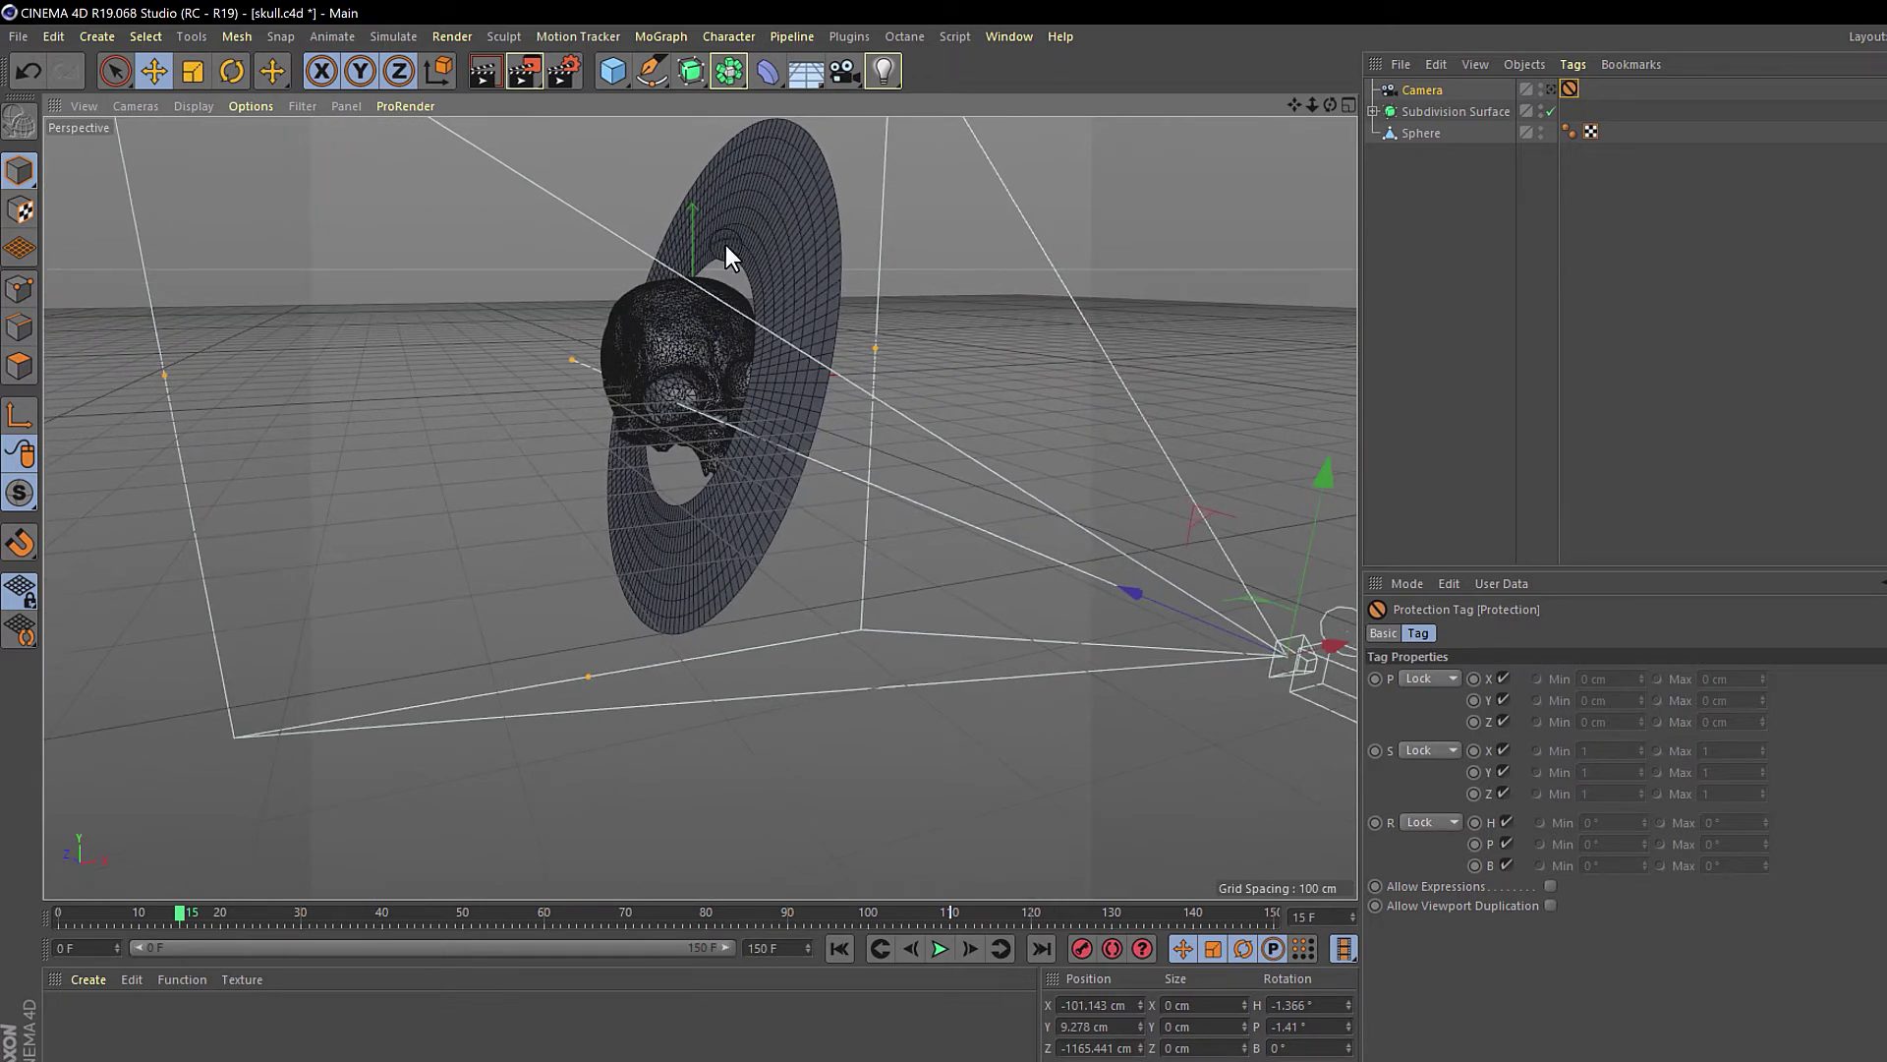
- Add a sphere, move it left and below the skull, and shrink it to moon size
click(619, 79)
click(1026, 139)
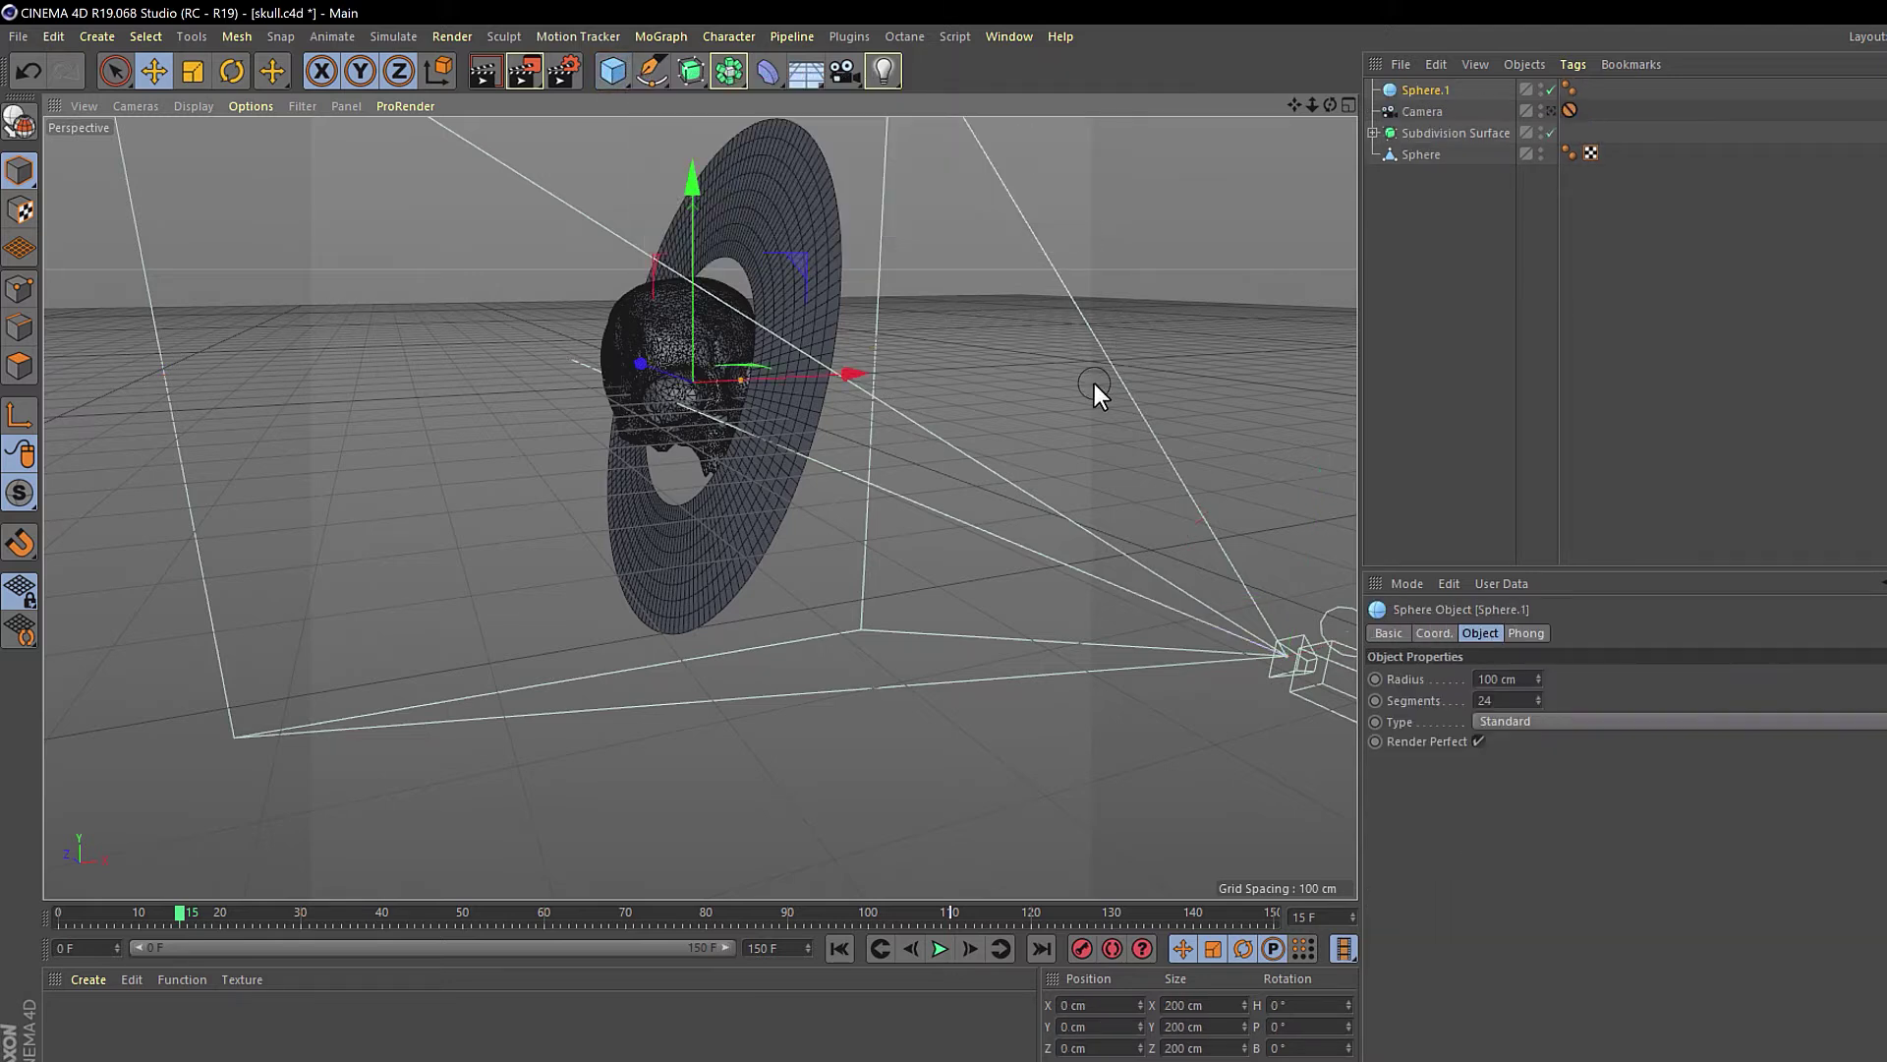
drag(851, 373, 677, 409)
drag(511, 291, 527, 484)
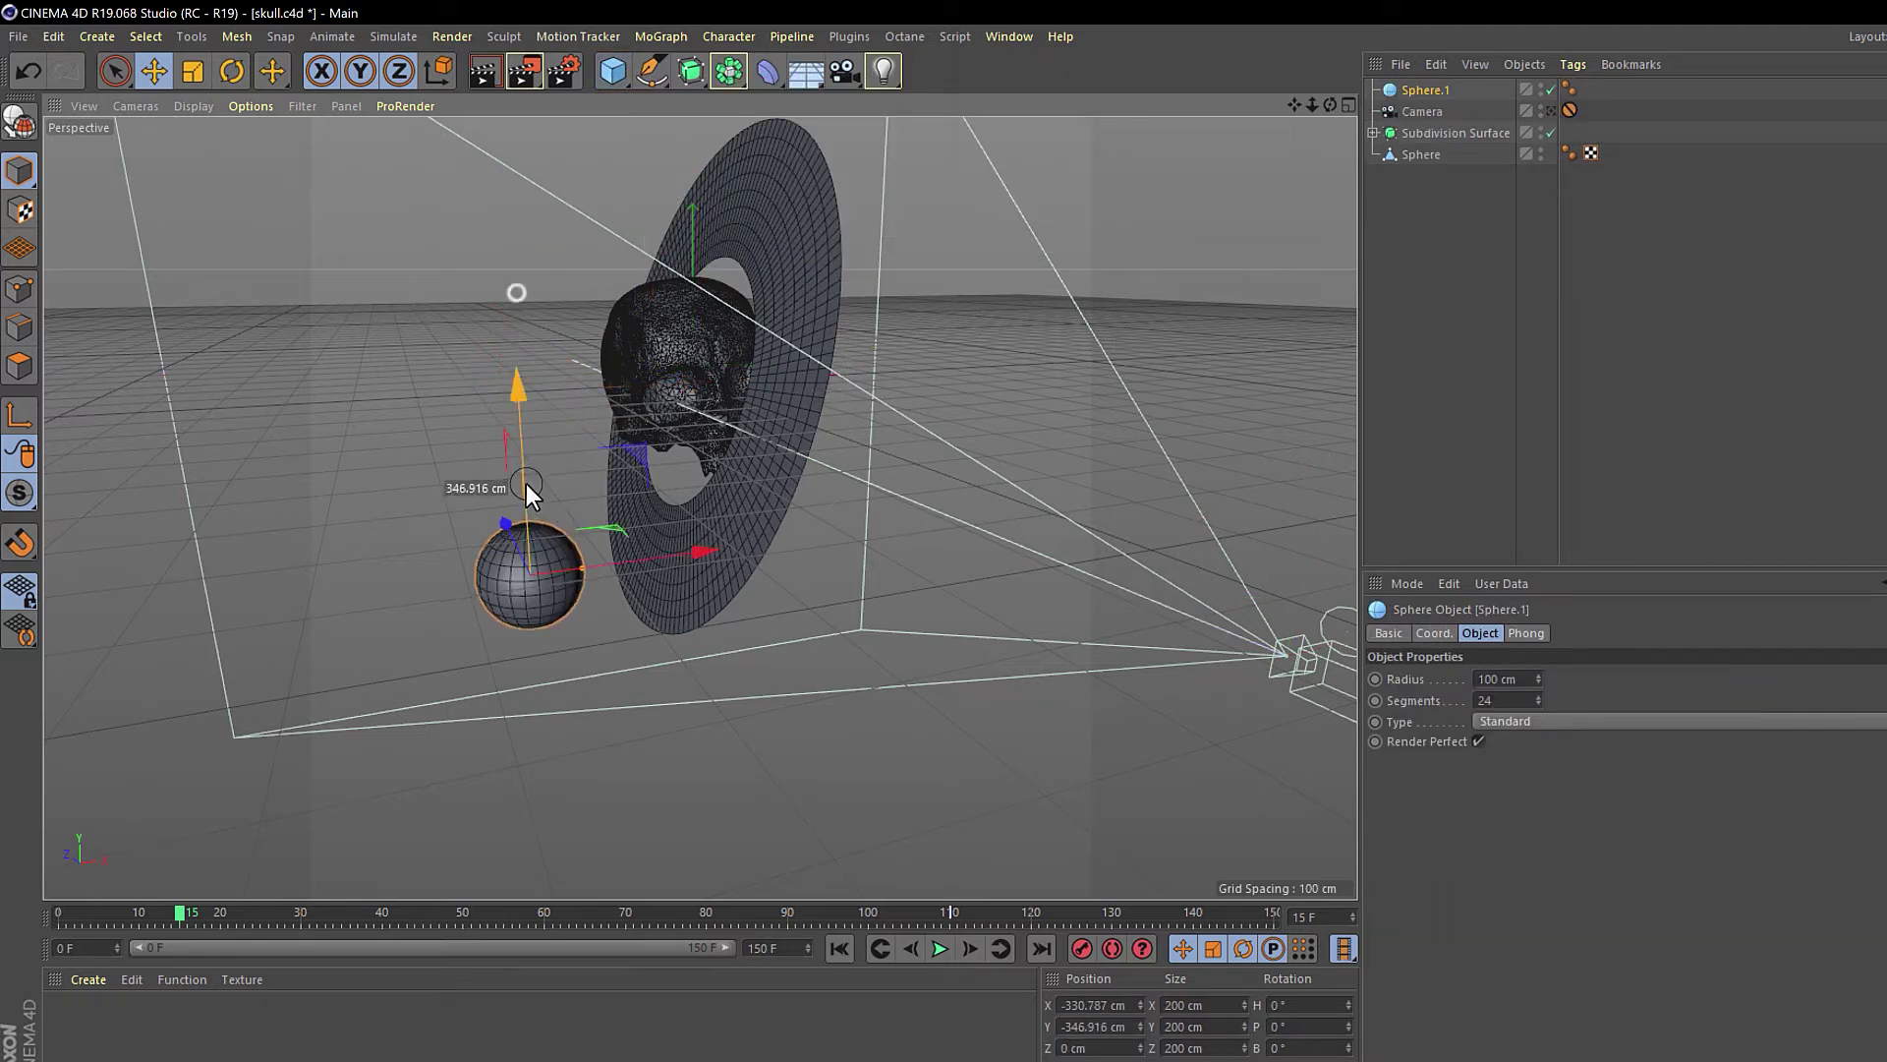
drag(582, 568, 1017, 114)
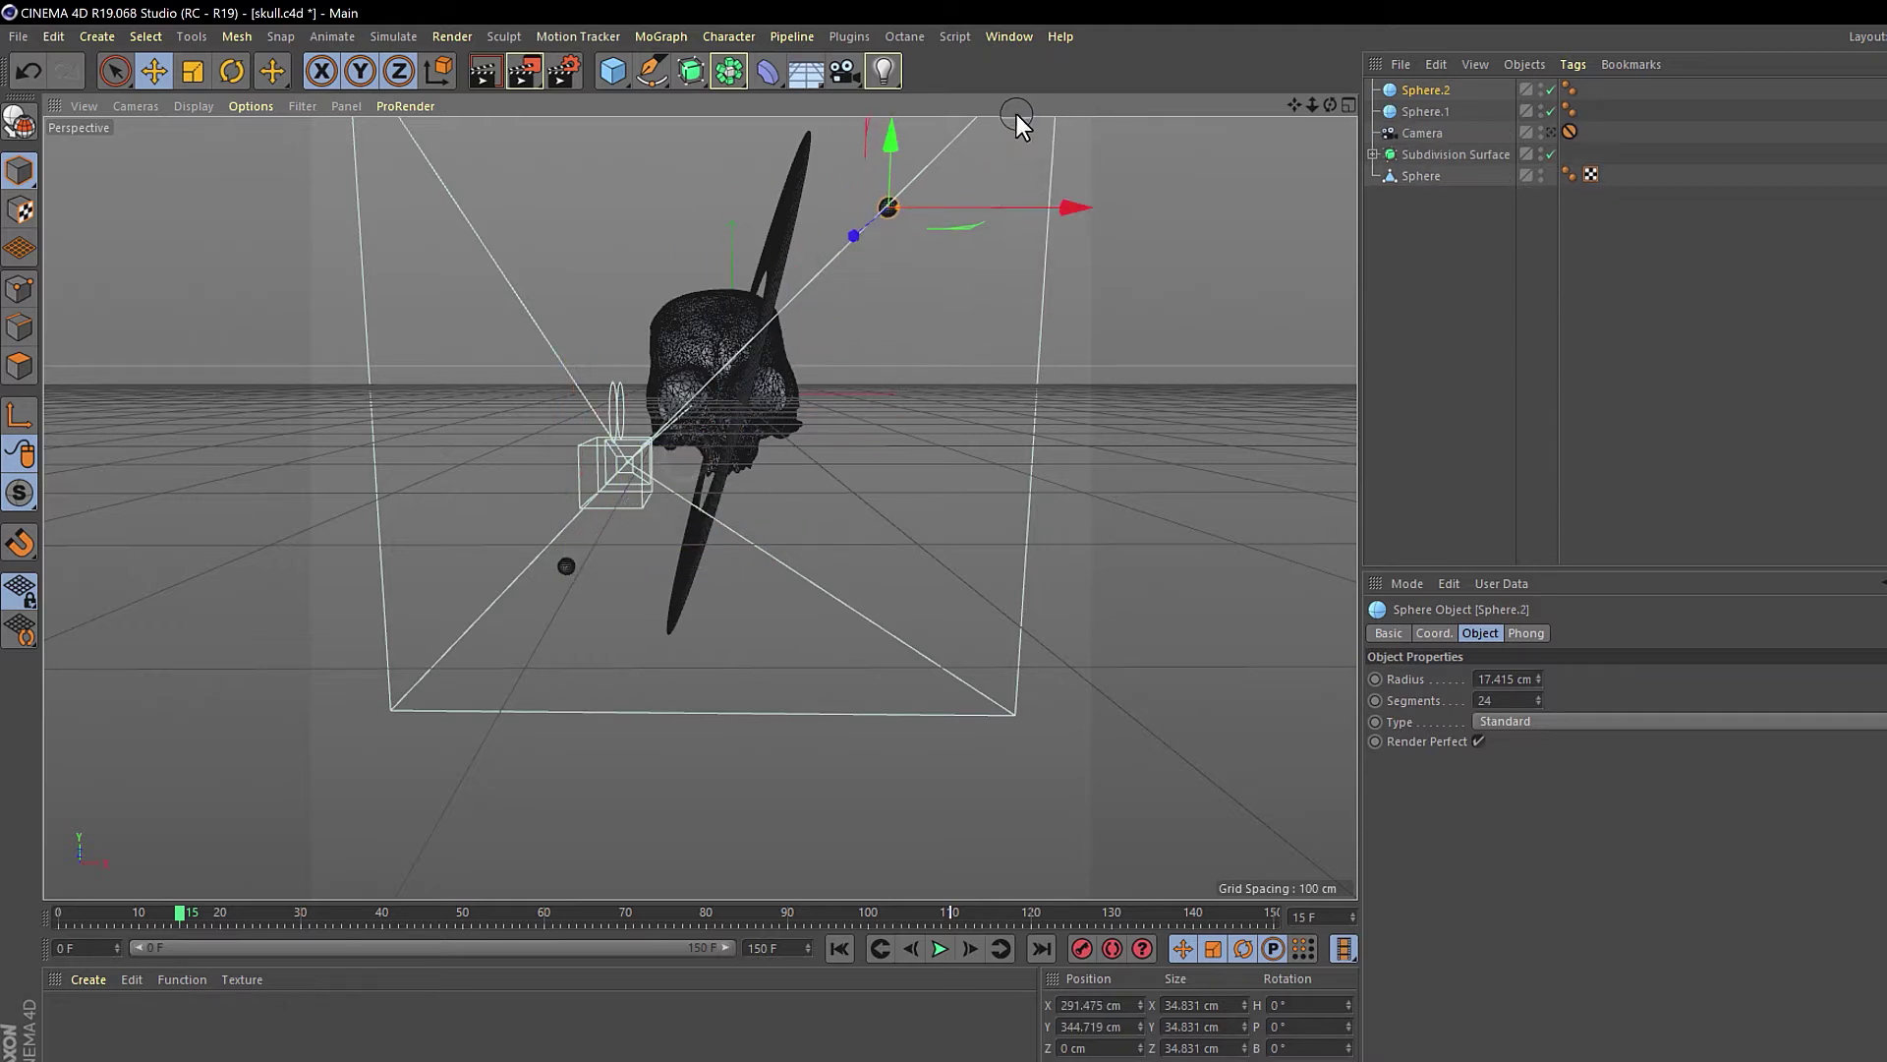
- Duplicate the moon into Sphere.2 and Sphere.3 and resize the copies, e.g. 8.047 cm radius
alt+middle_drag(1030, 295, 971, 468)
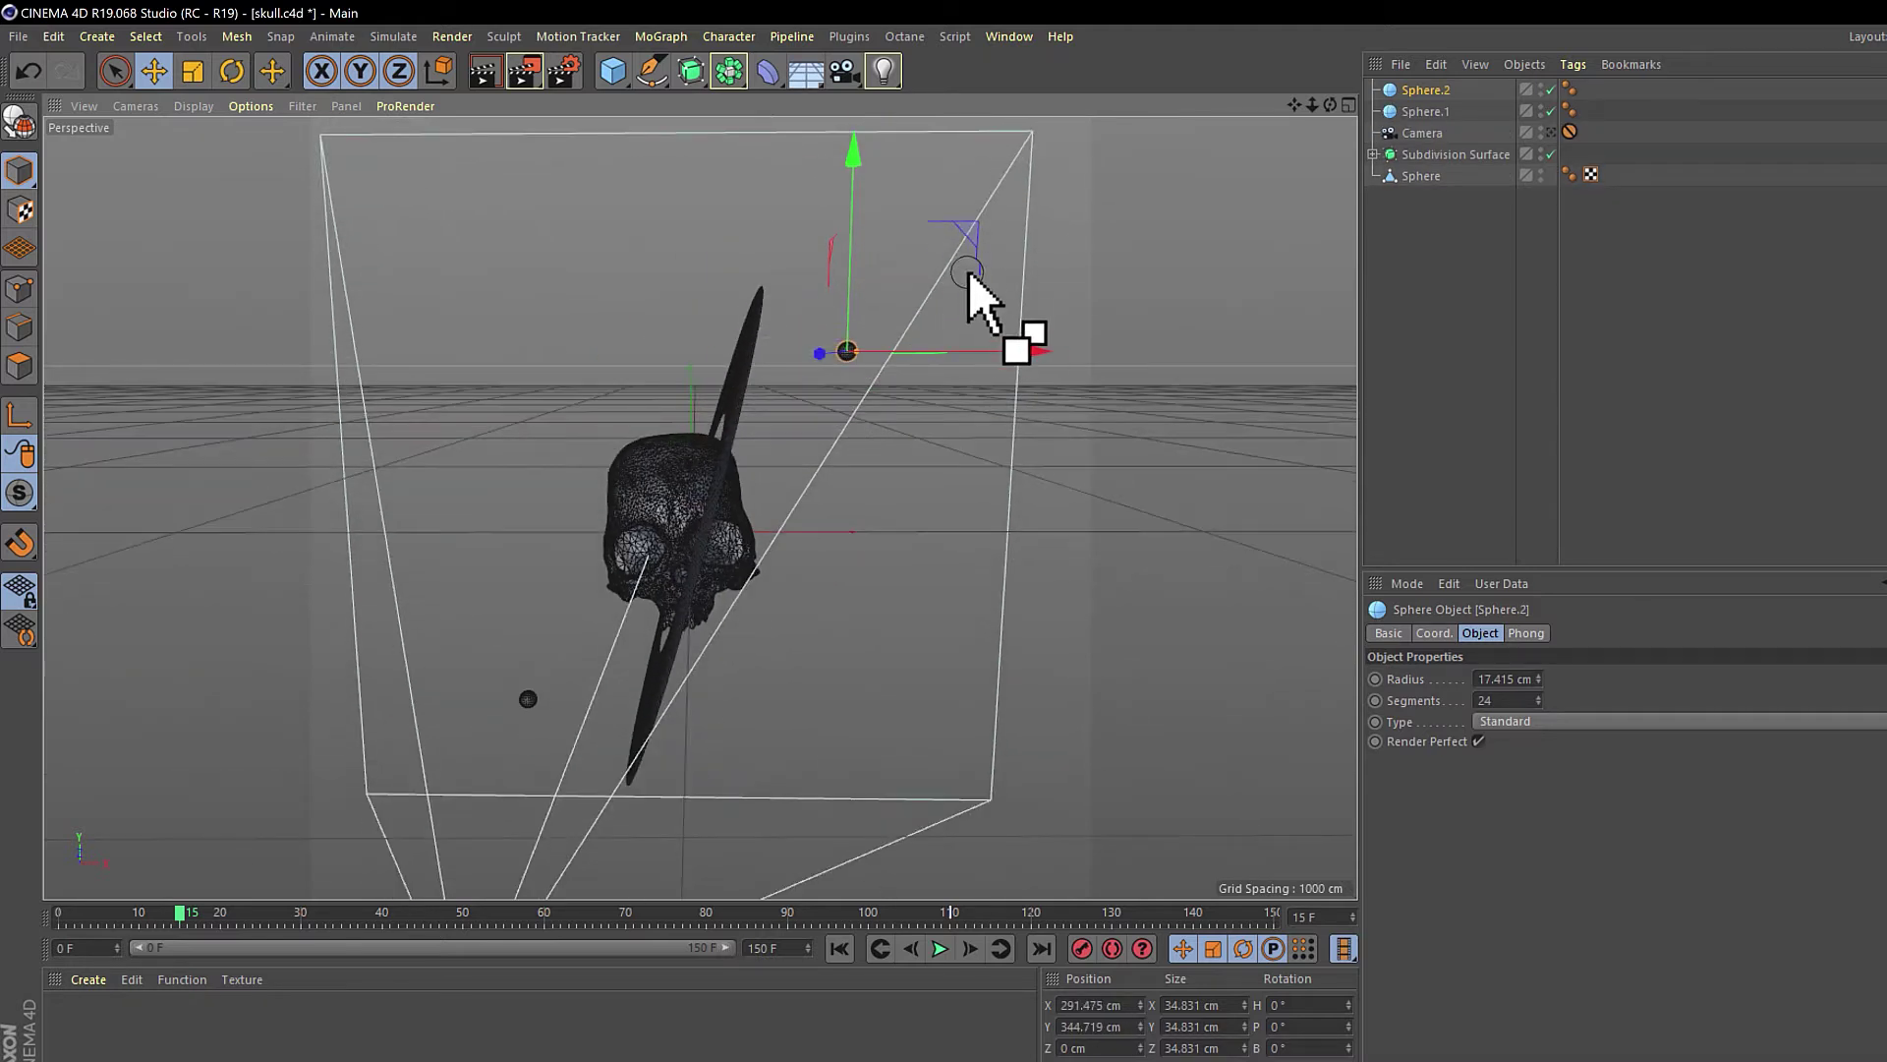
ctrl+drag(960, 267, 1001, 295)
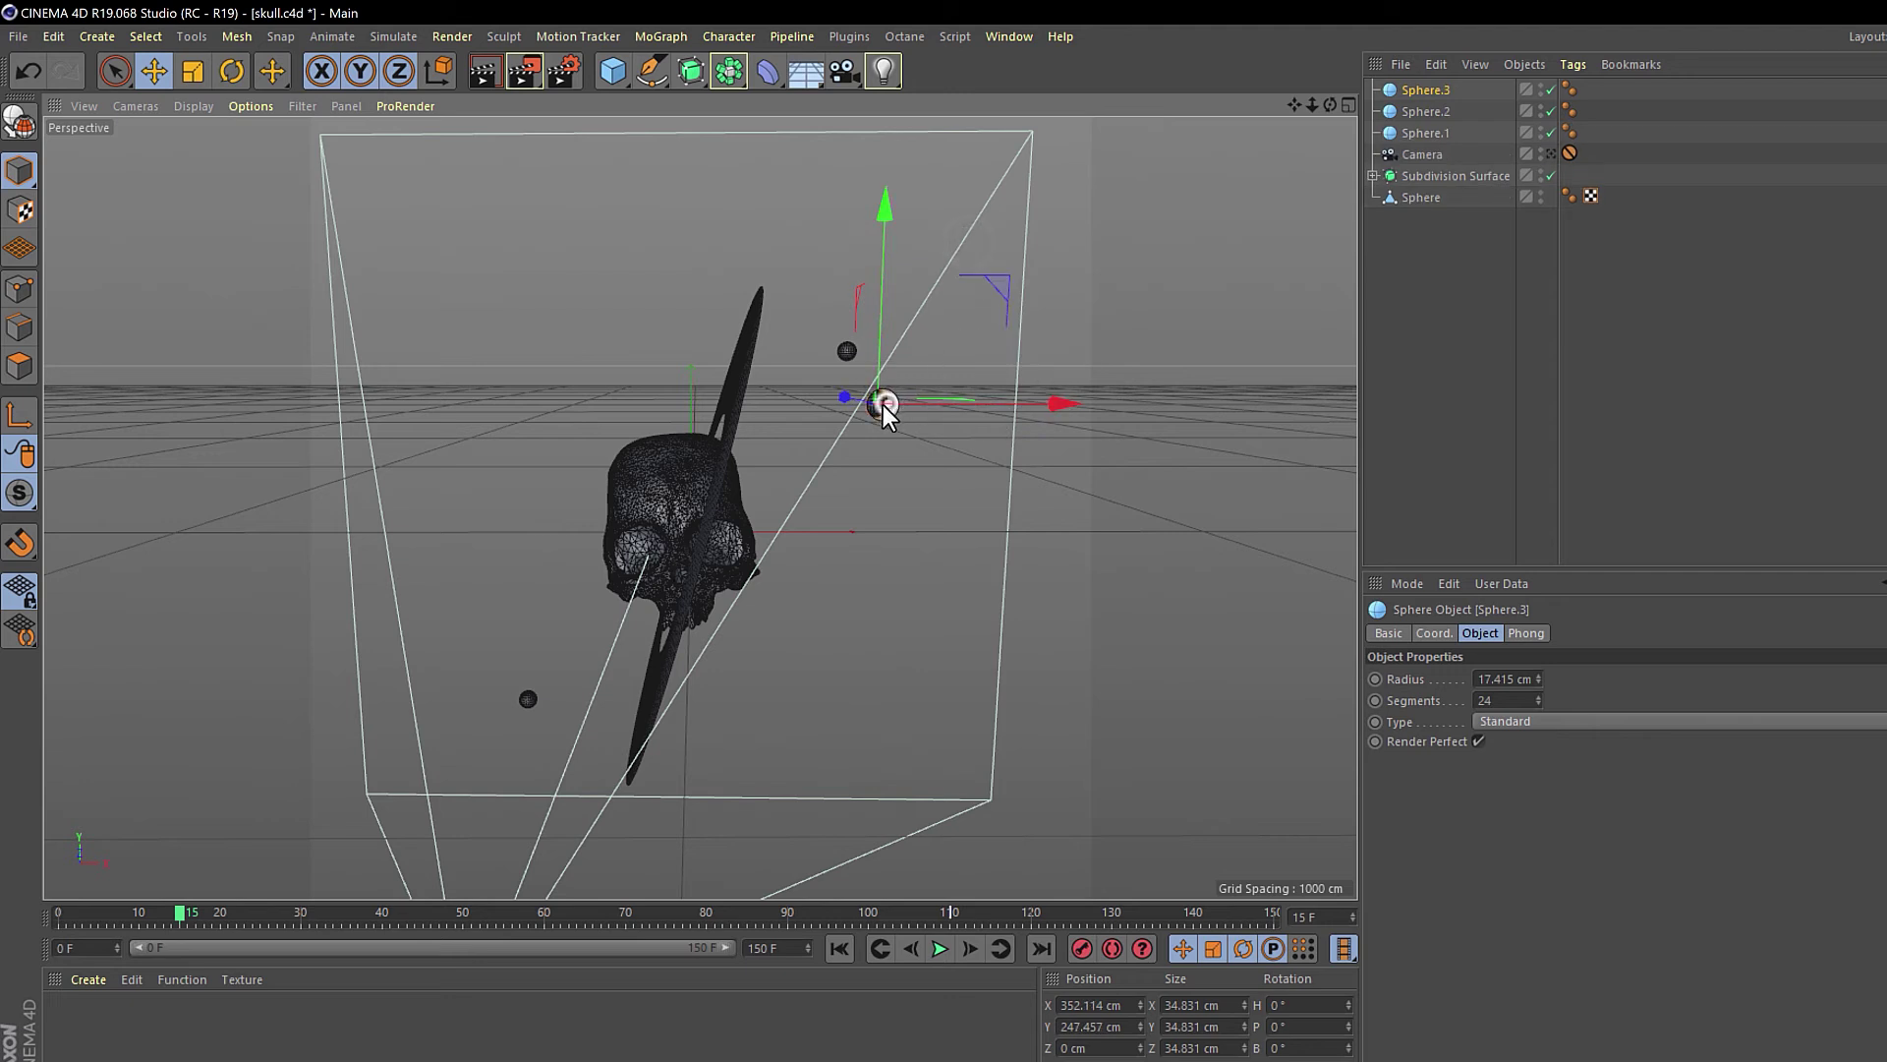
scroll(873, 430, up, 10)
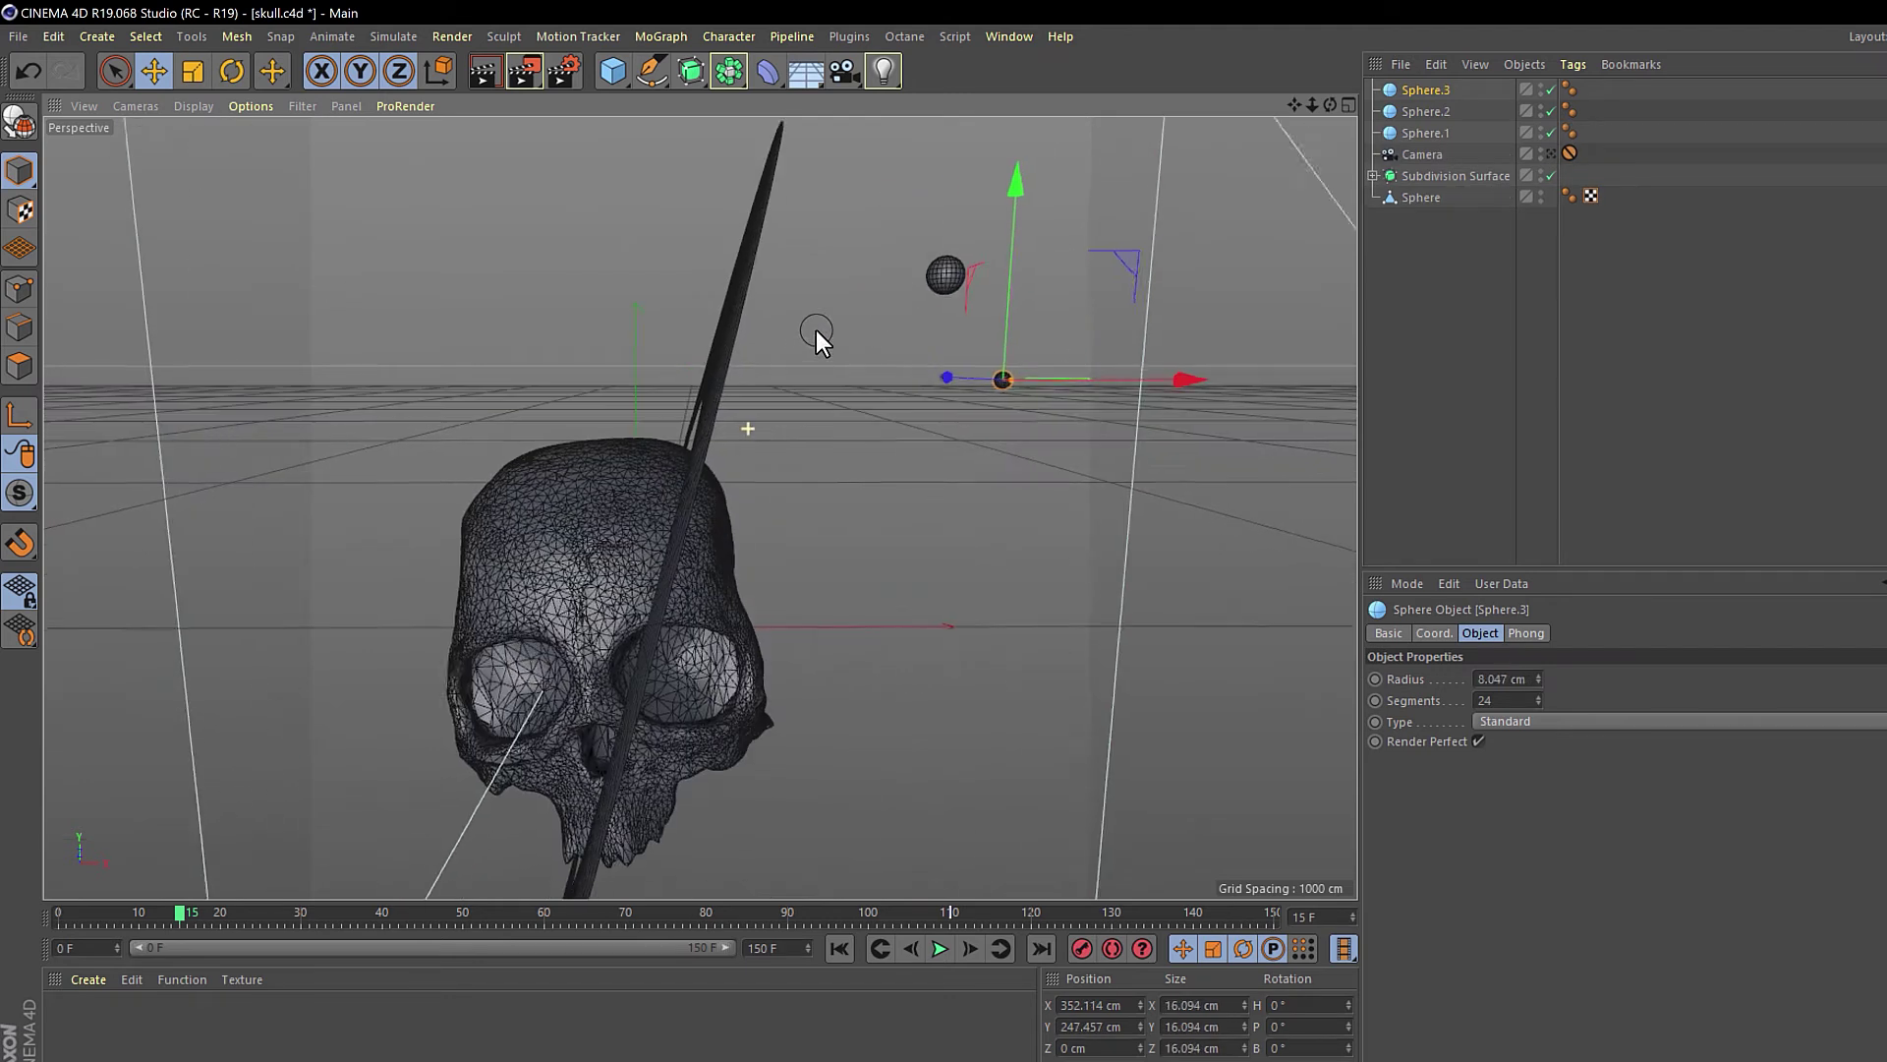
scroll(833, 428, down, 10)
click(865, 294)
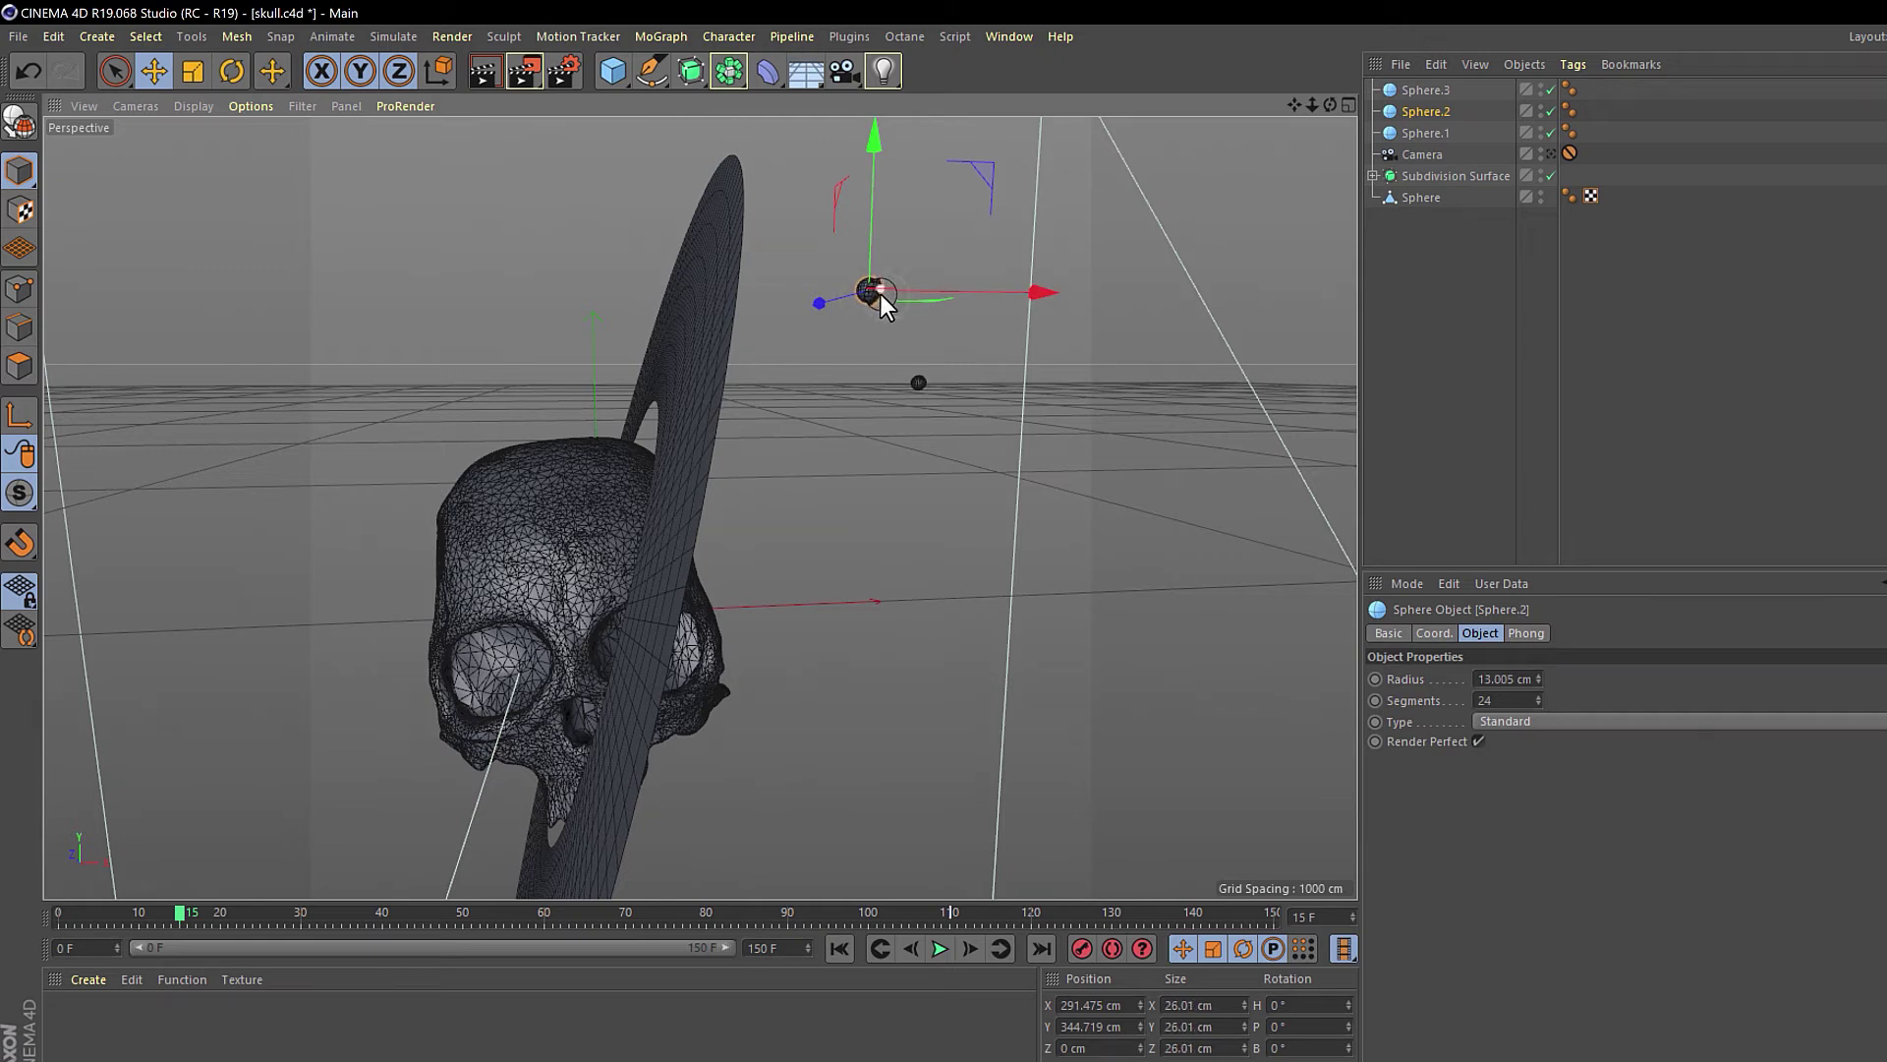
click(1453, 260)
click(882, 73)
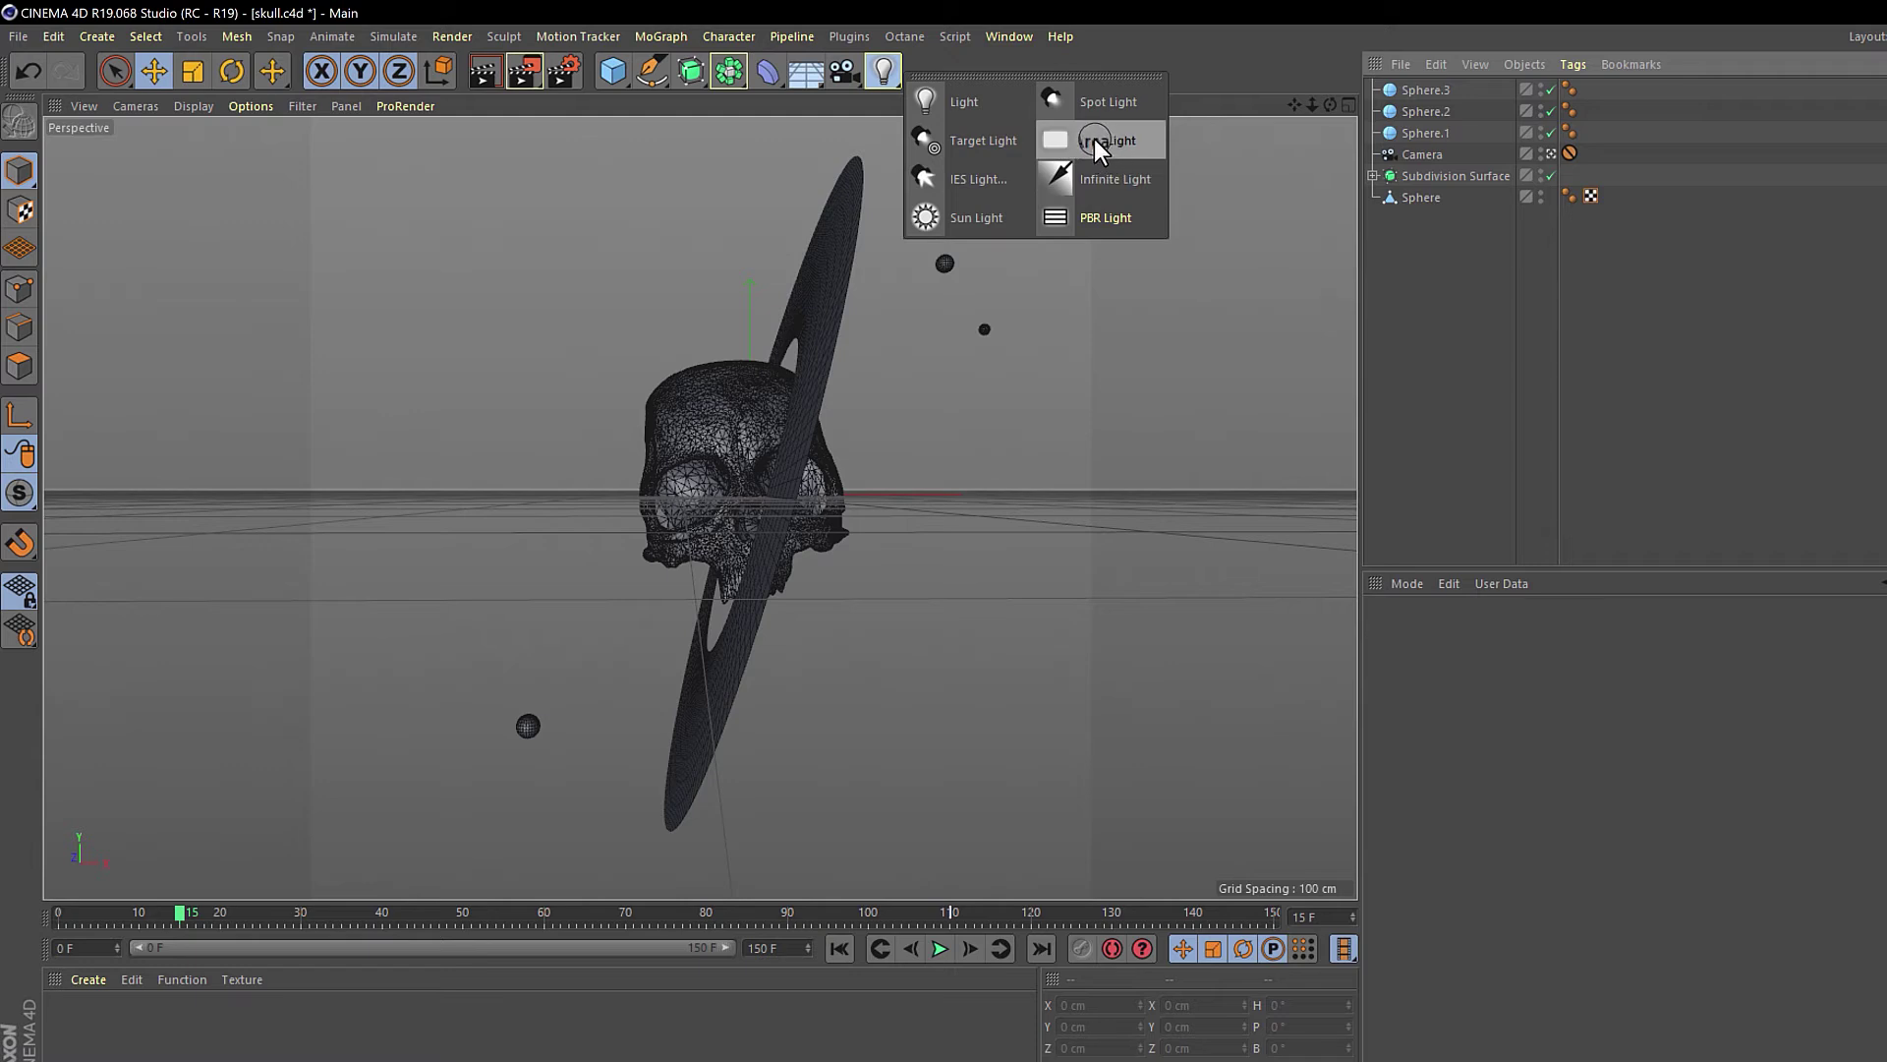
- Add an Area Light and move it back and out to the left of the skull
click(1095, 139)
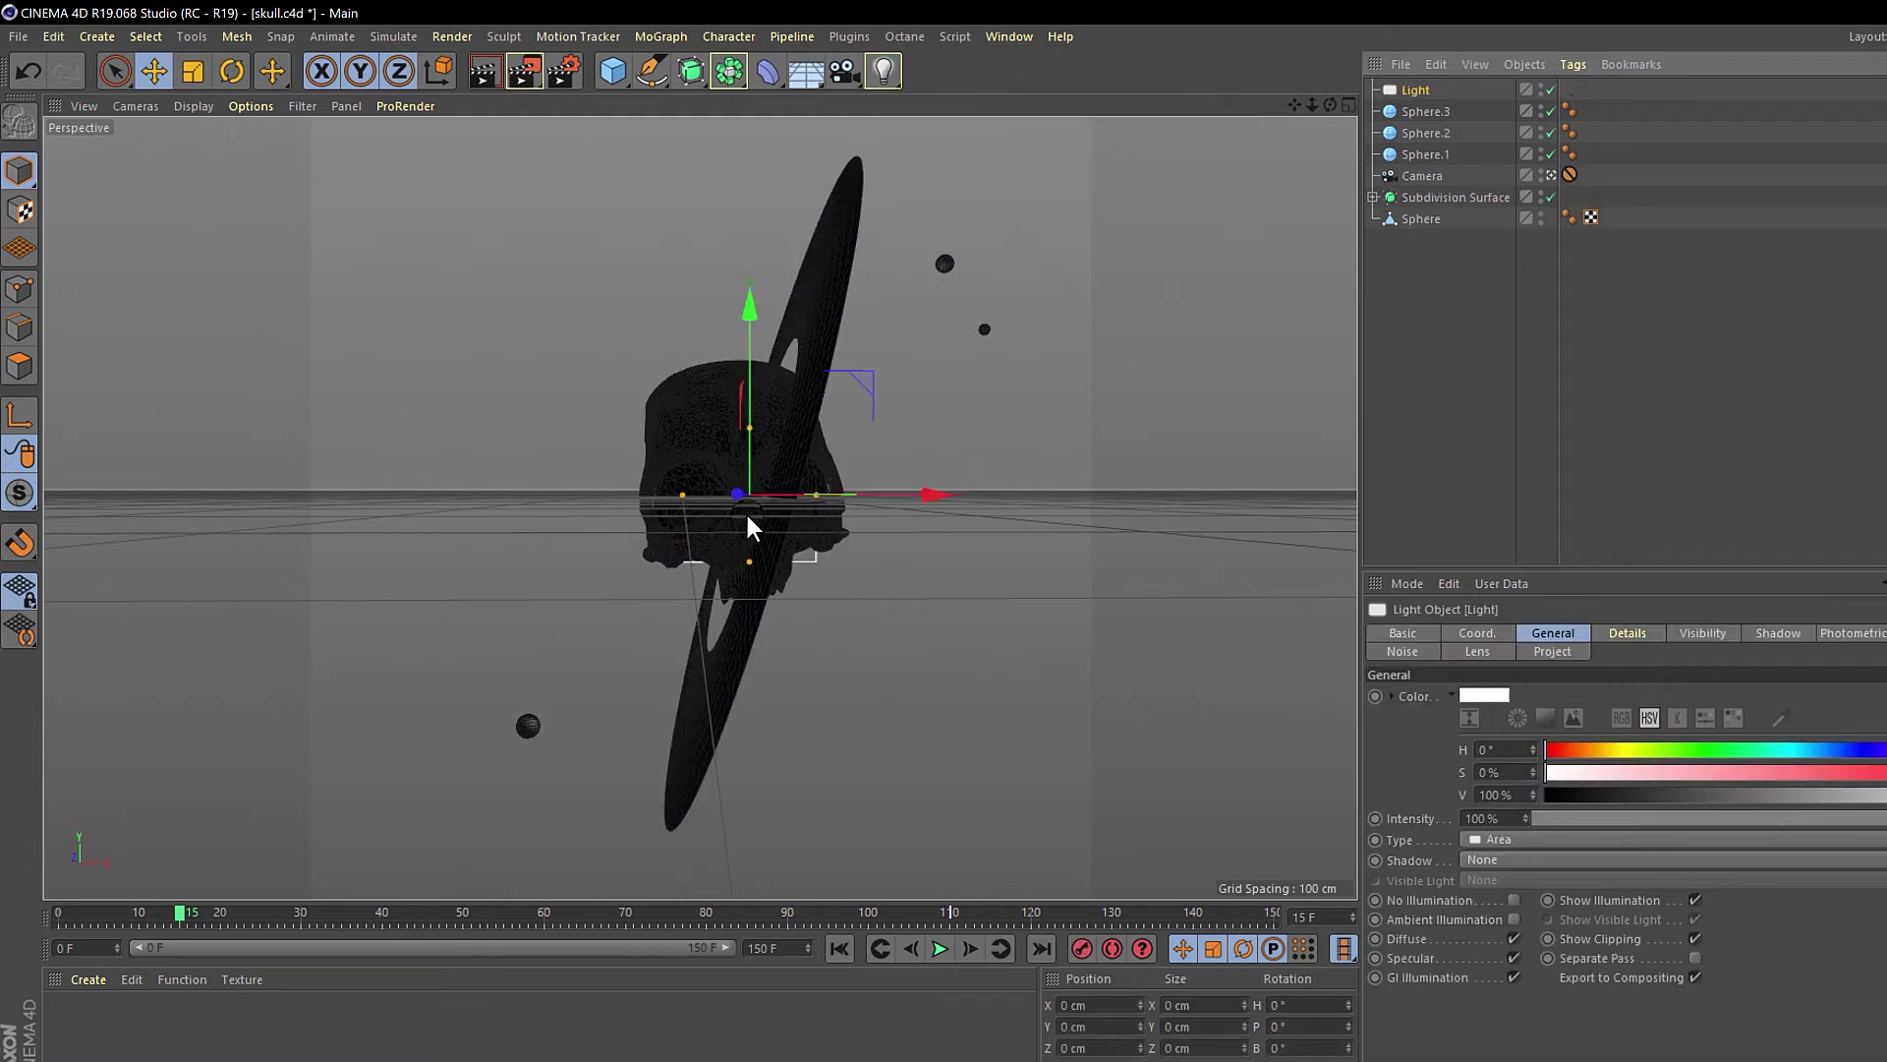
mouse_move(742, 498)
mouse_down()
mouse_move(653, 451)
mouse_move(722, 500)
mouse_up()
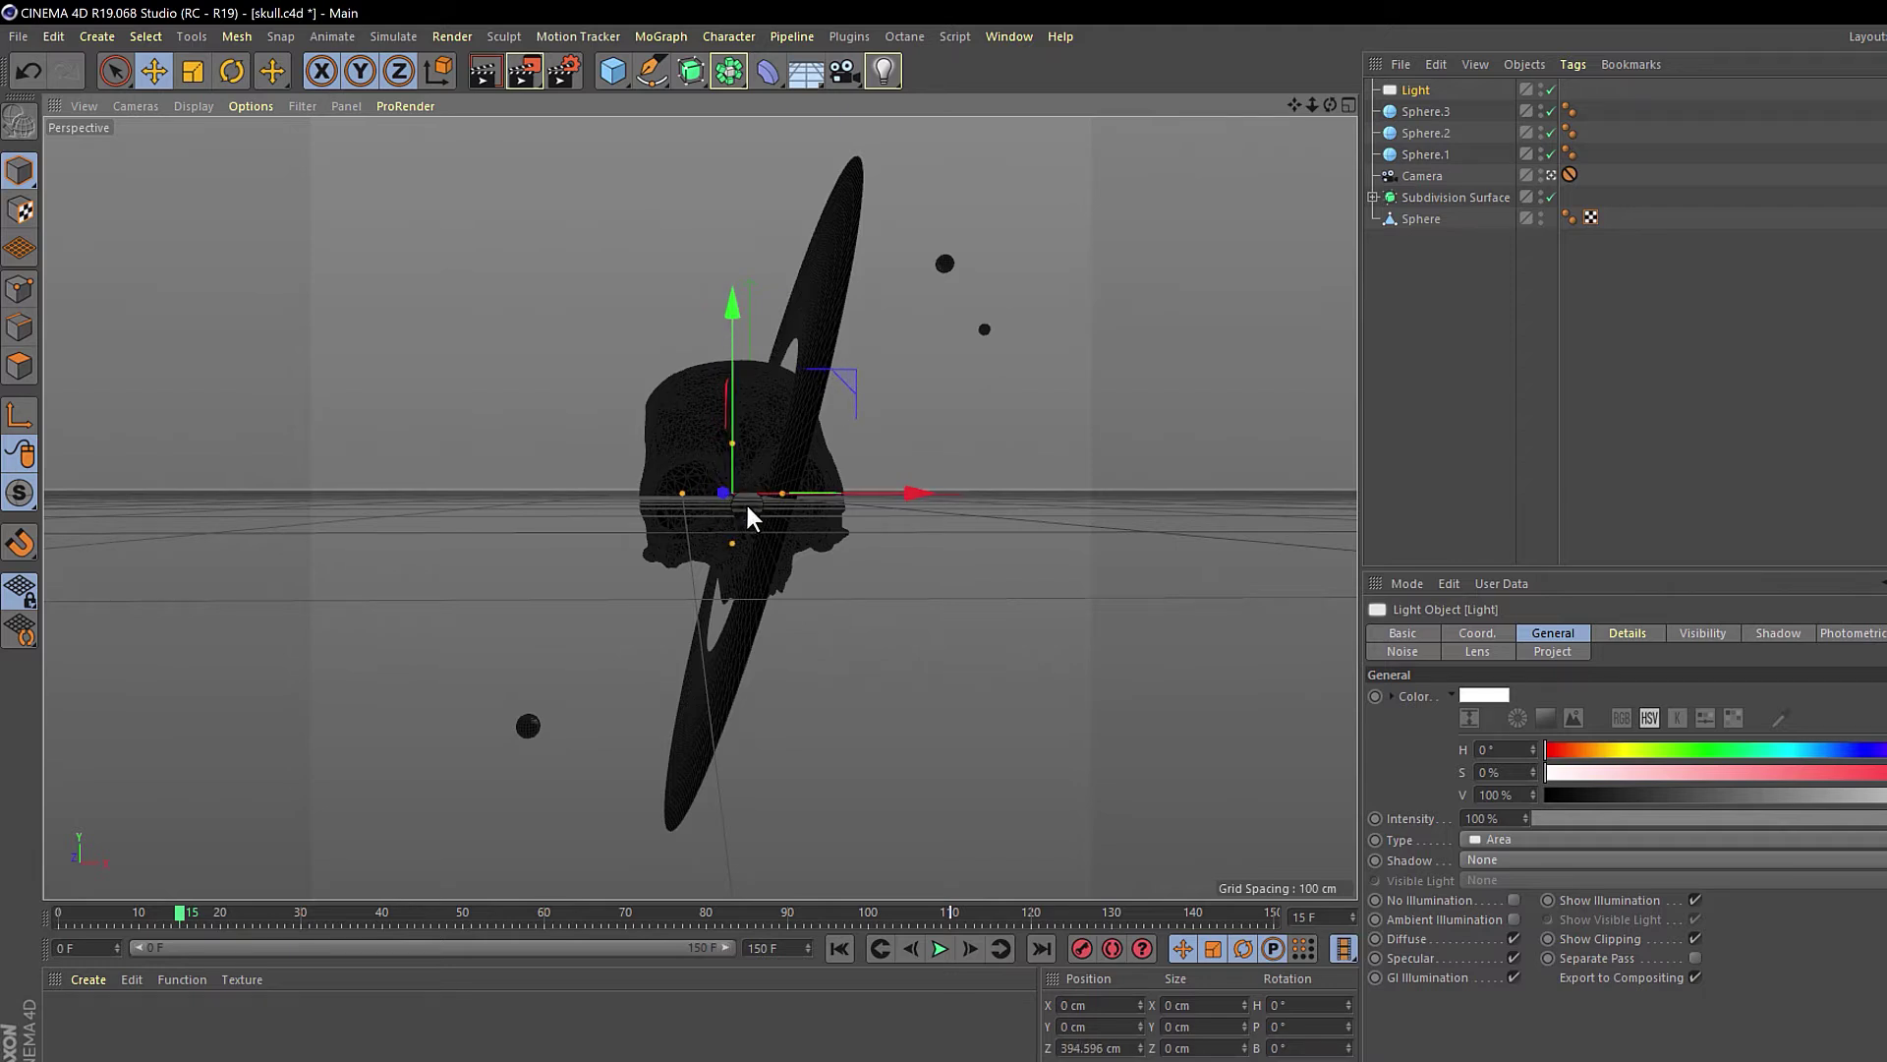
click(1551, 175)
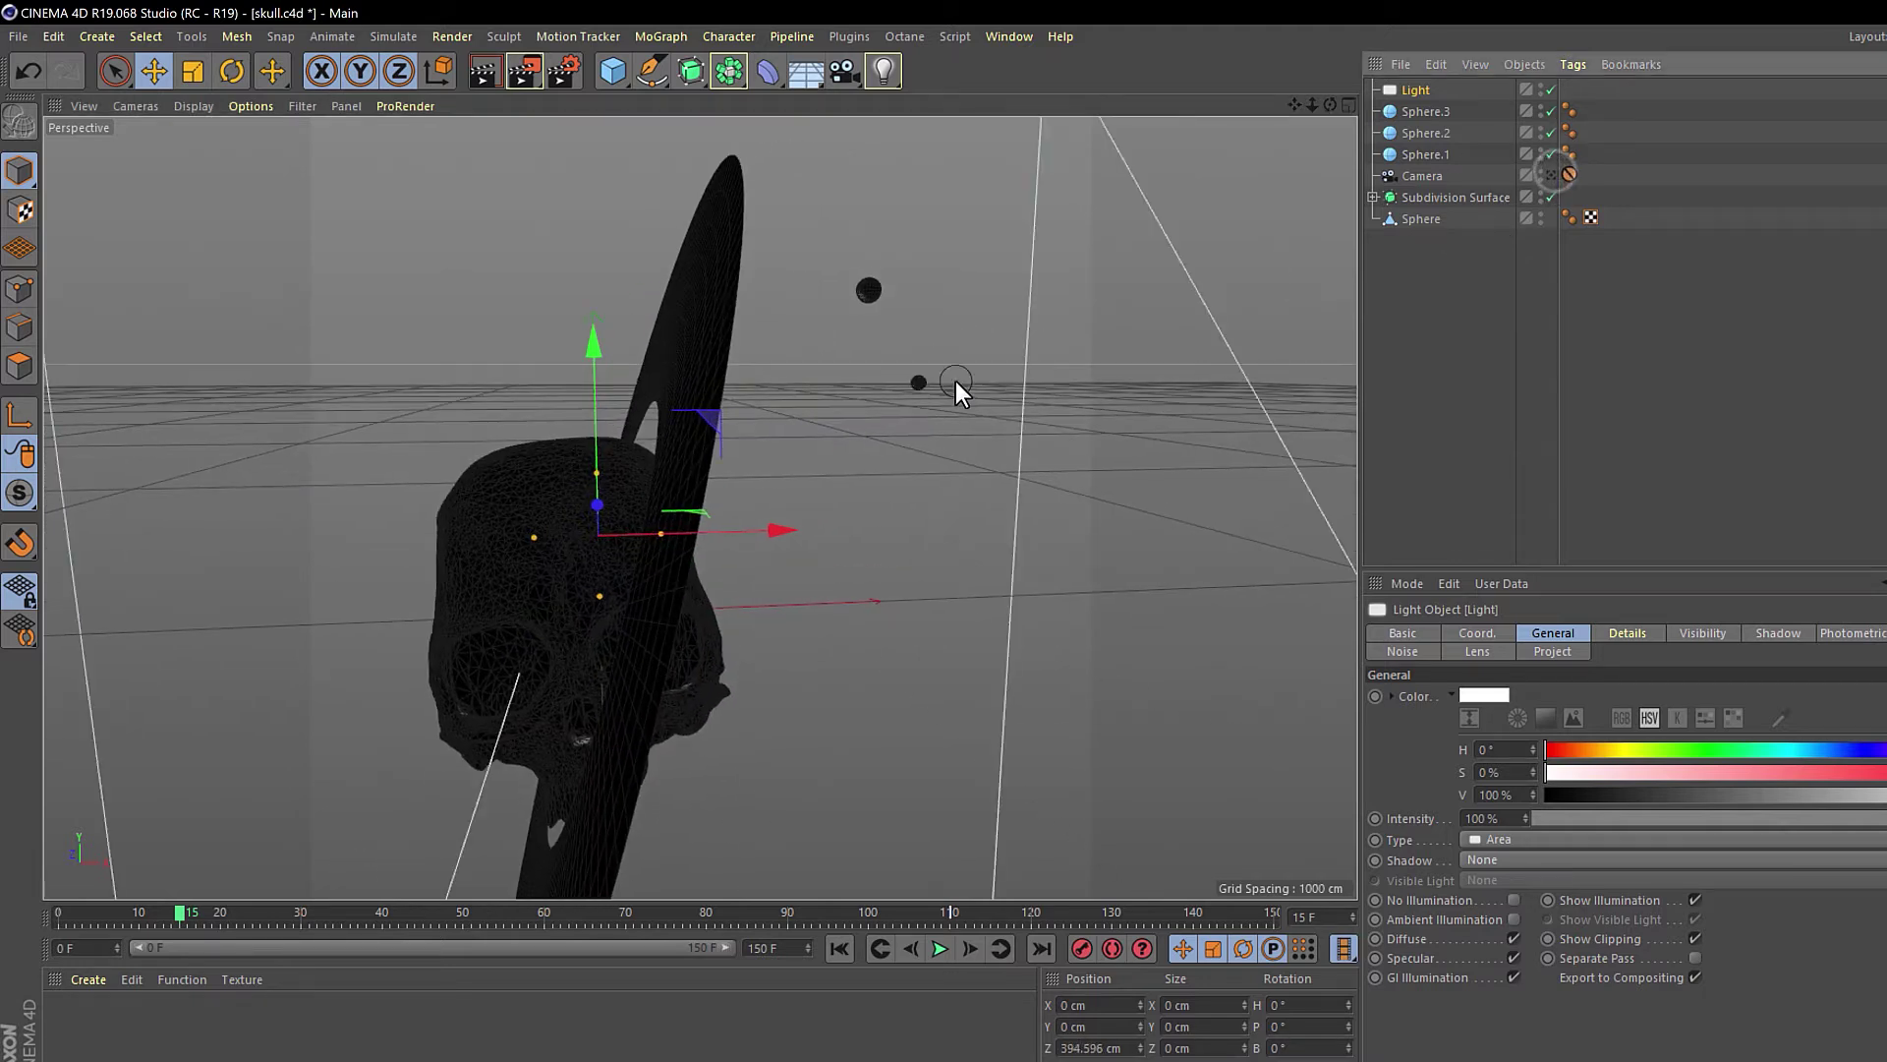
scroll(580, 501, down, 5)
alt+drag(628, 629, 775, 617)
scroll(1000, 319, up, 6)
scroll(796, 517, down, 6)
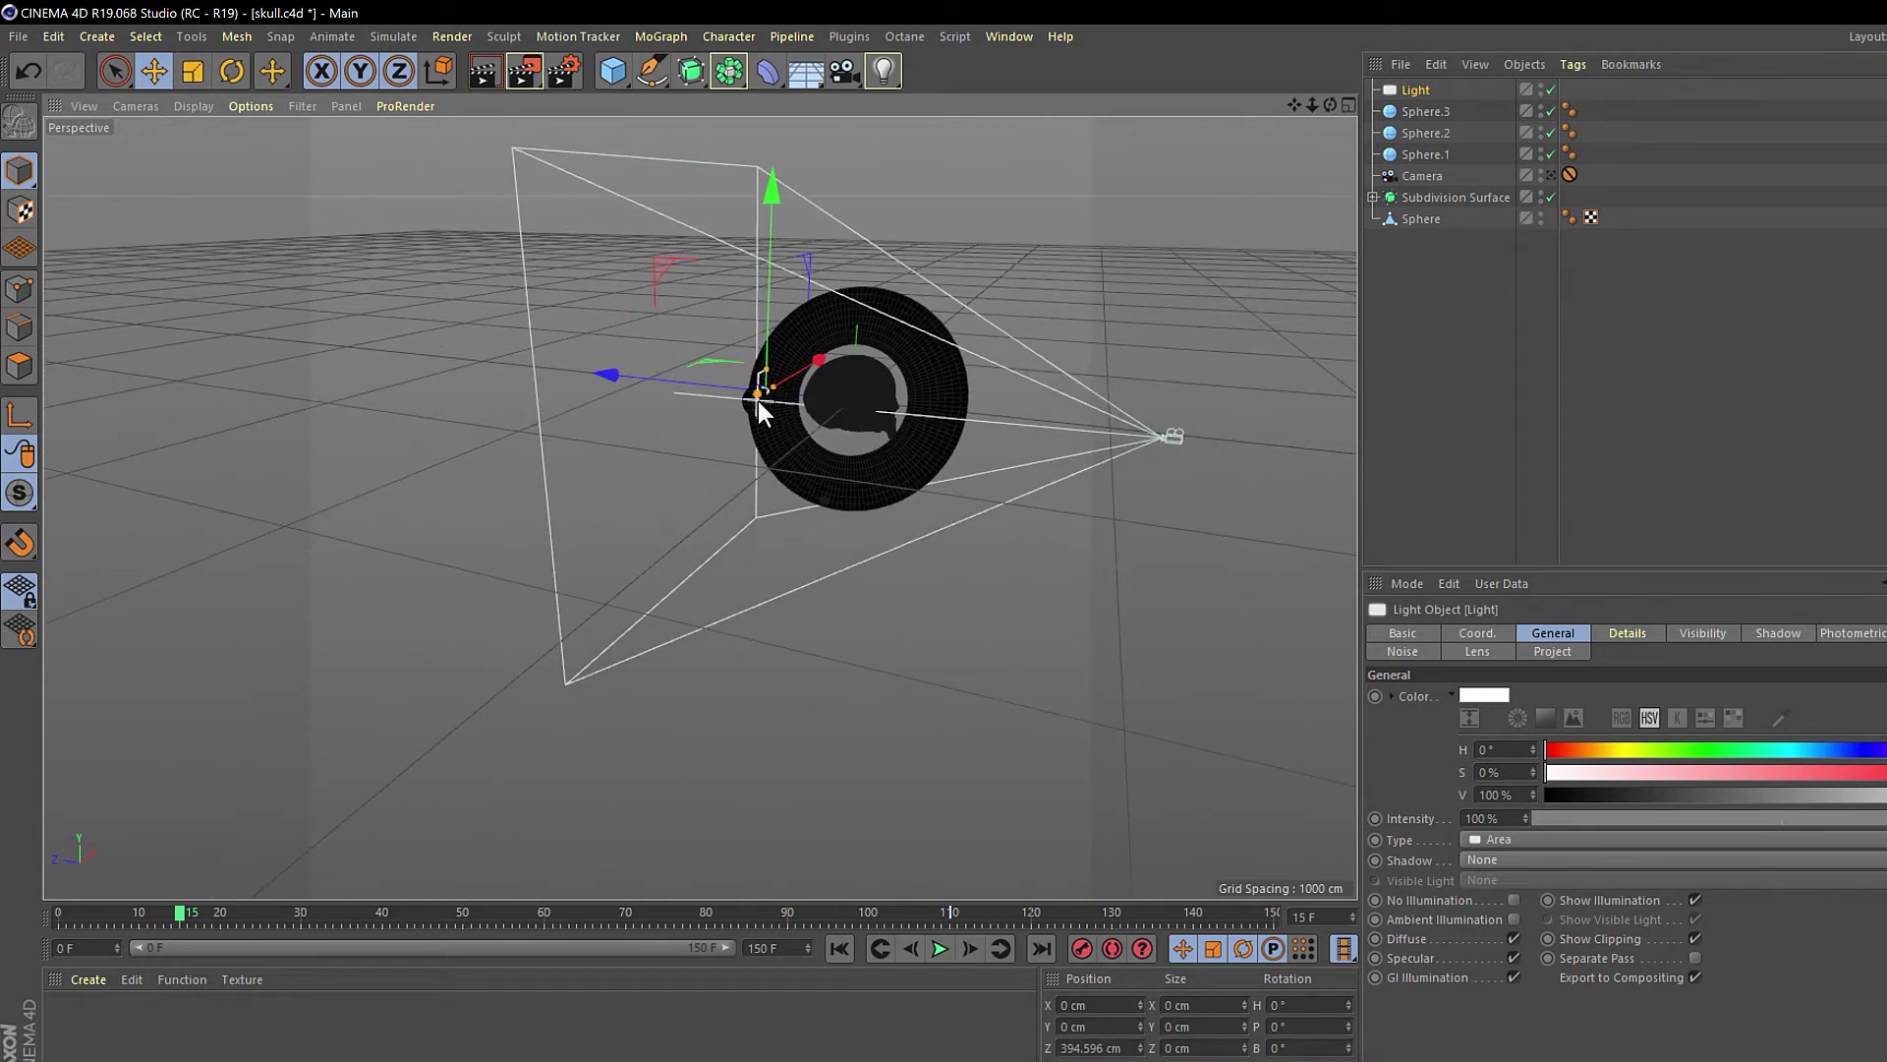
drag(694, 381, 528, 380)
drag(671, 340, 588, 427)
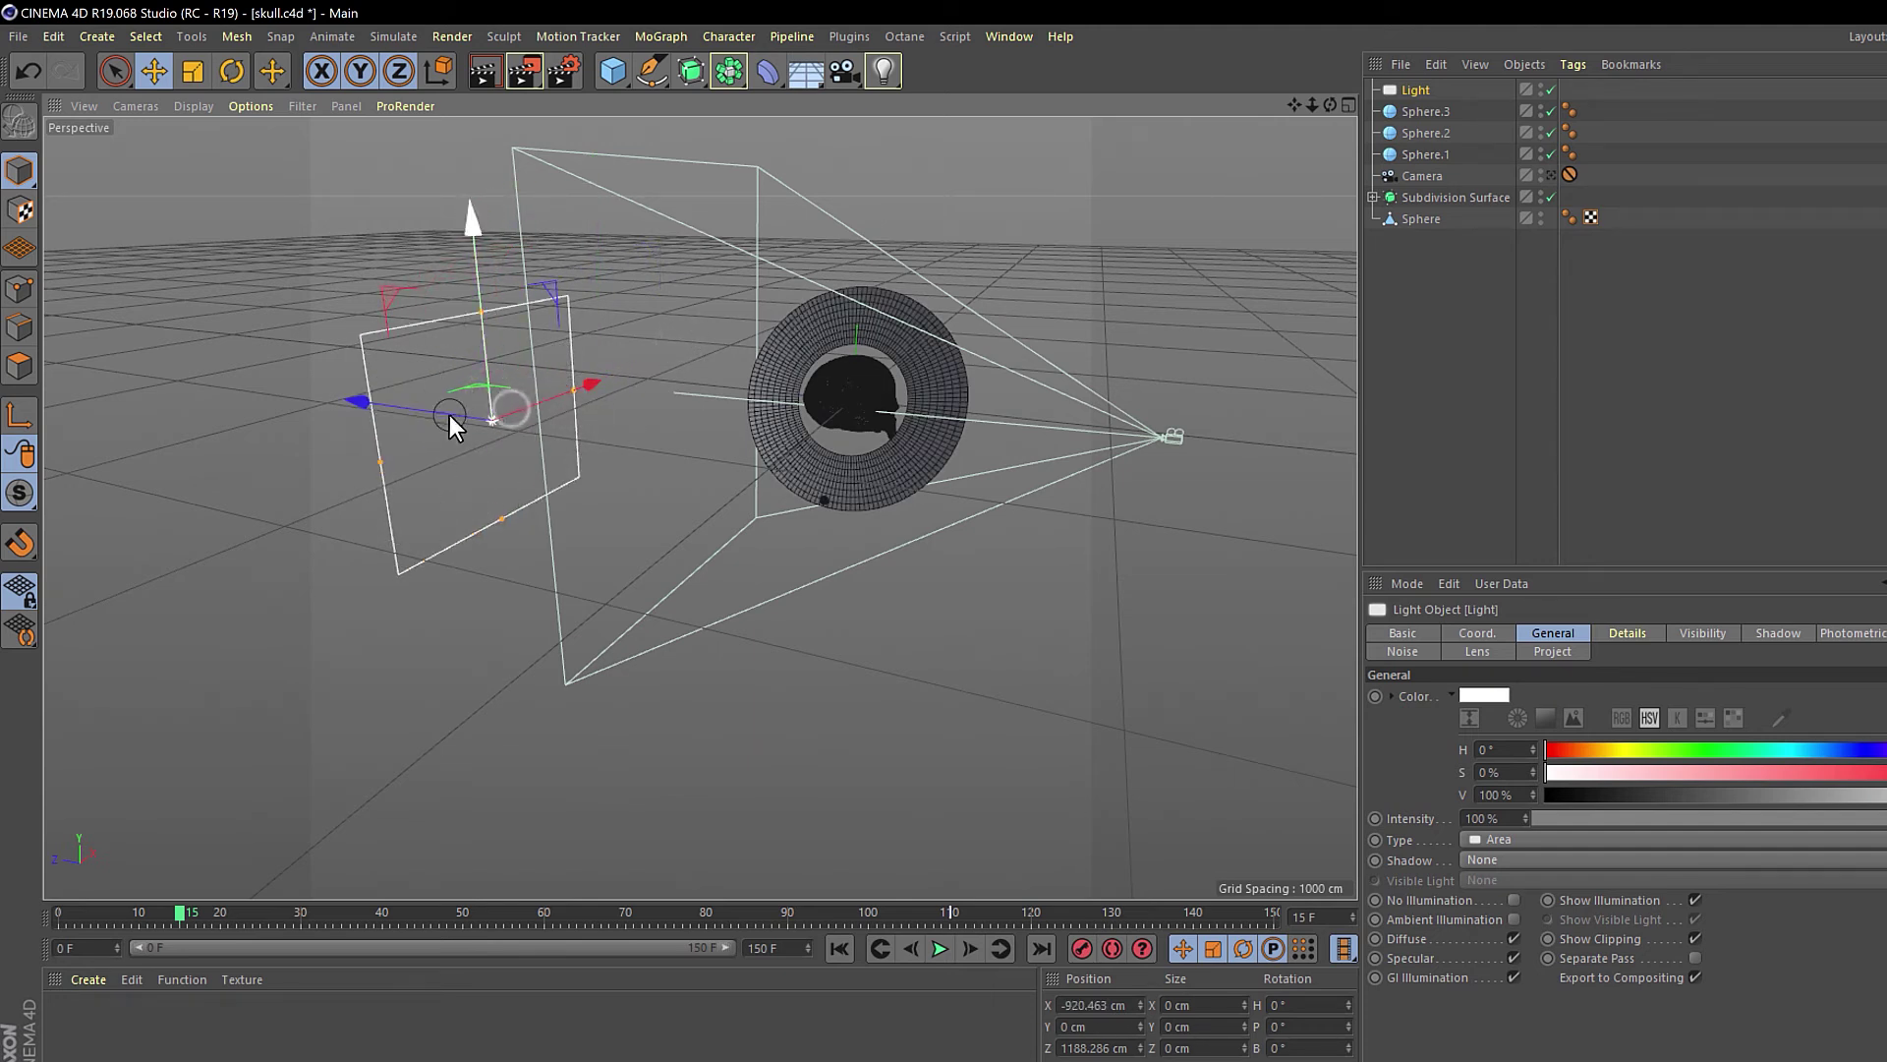
- Rotate the light toward the skull to a heading of about 30.659°
click(232, 71)
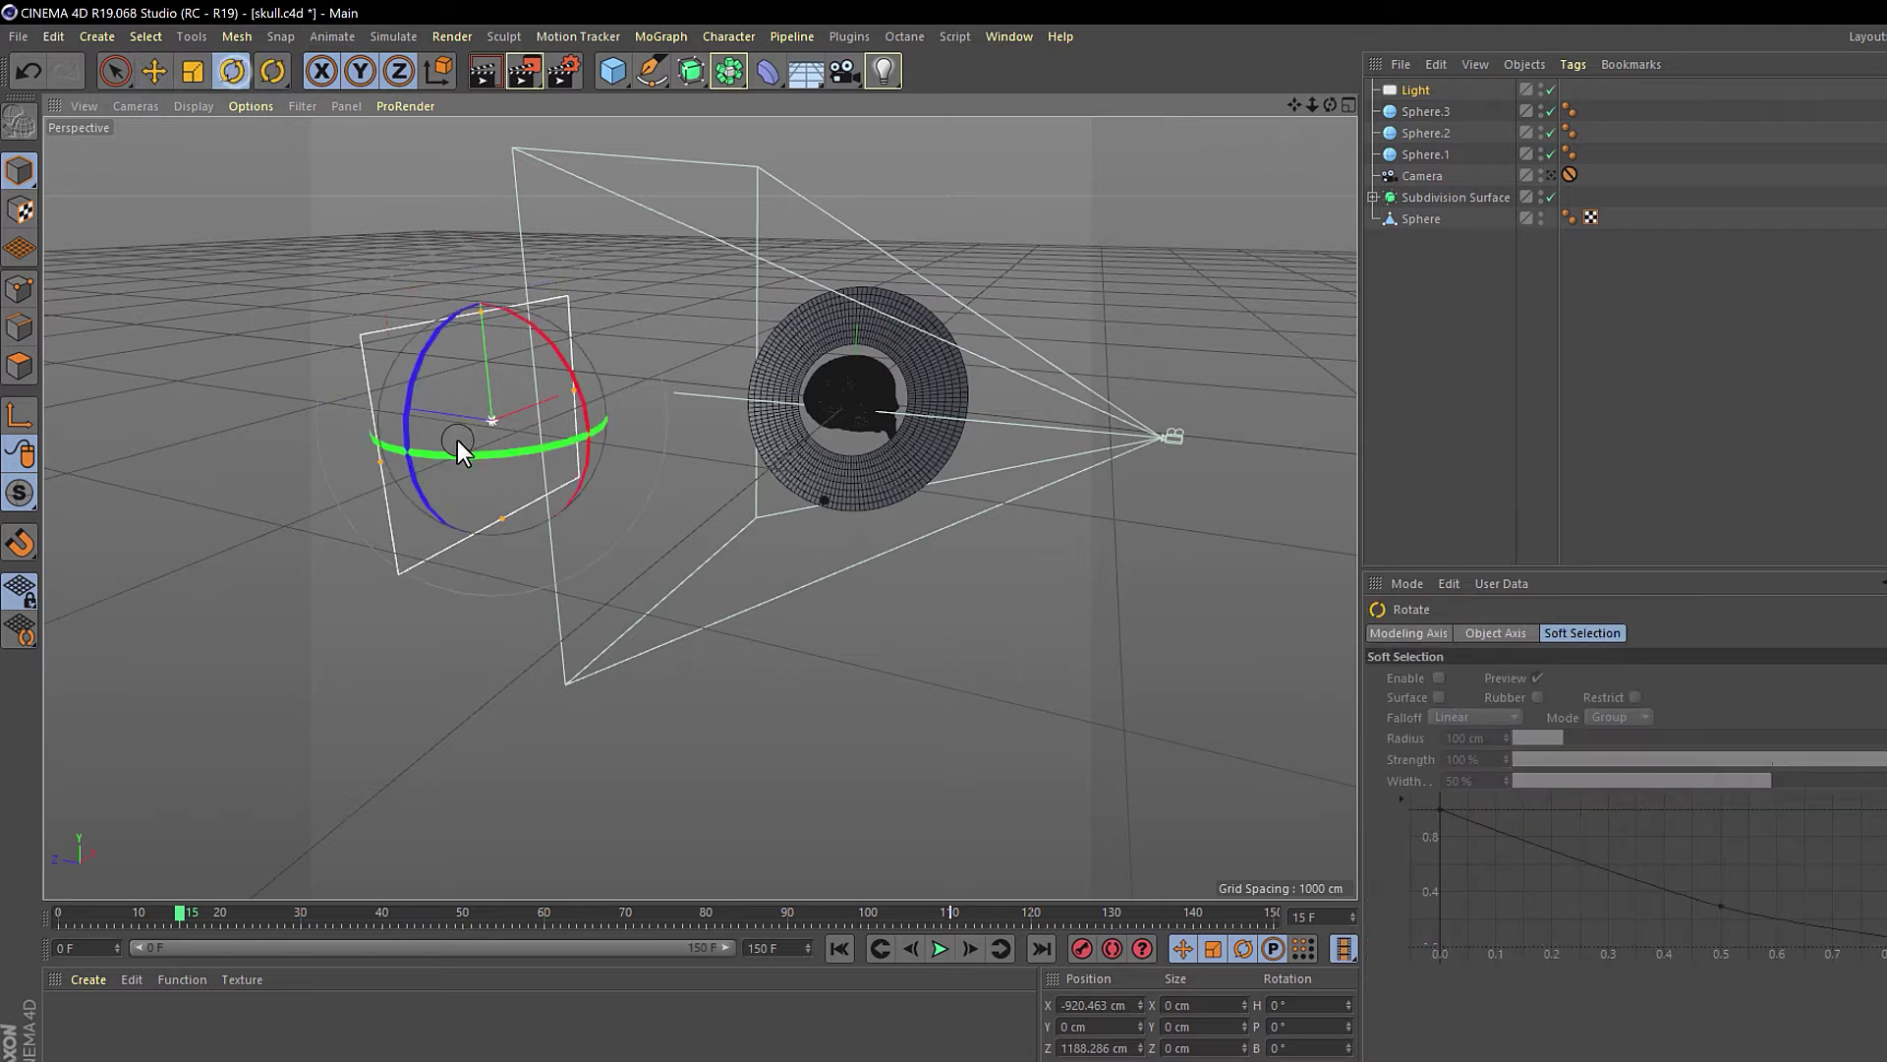
drag(457, 450, 456, 534)
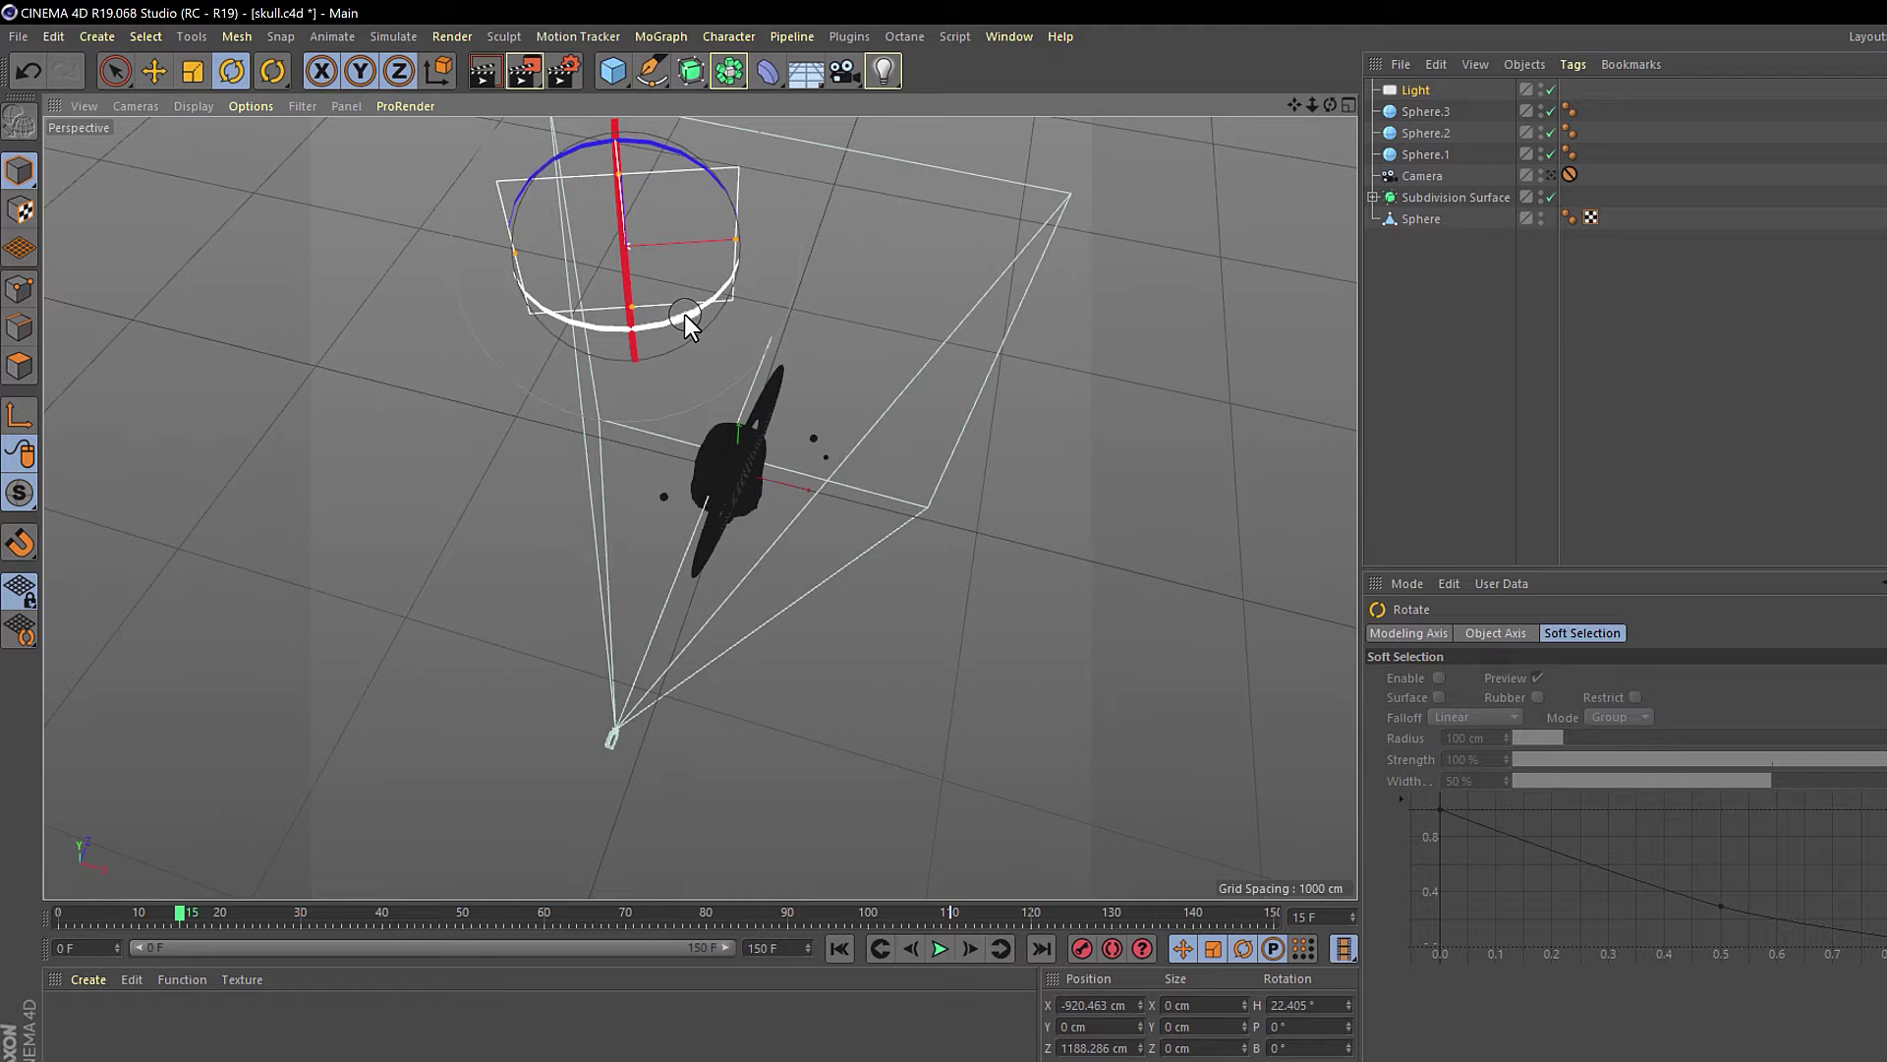
drag(684, 314, 700, 309)
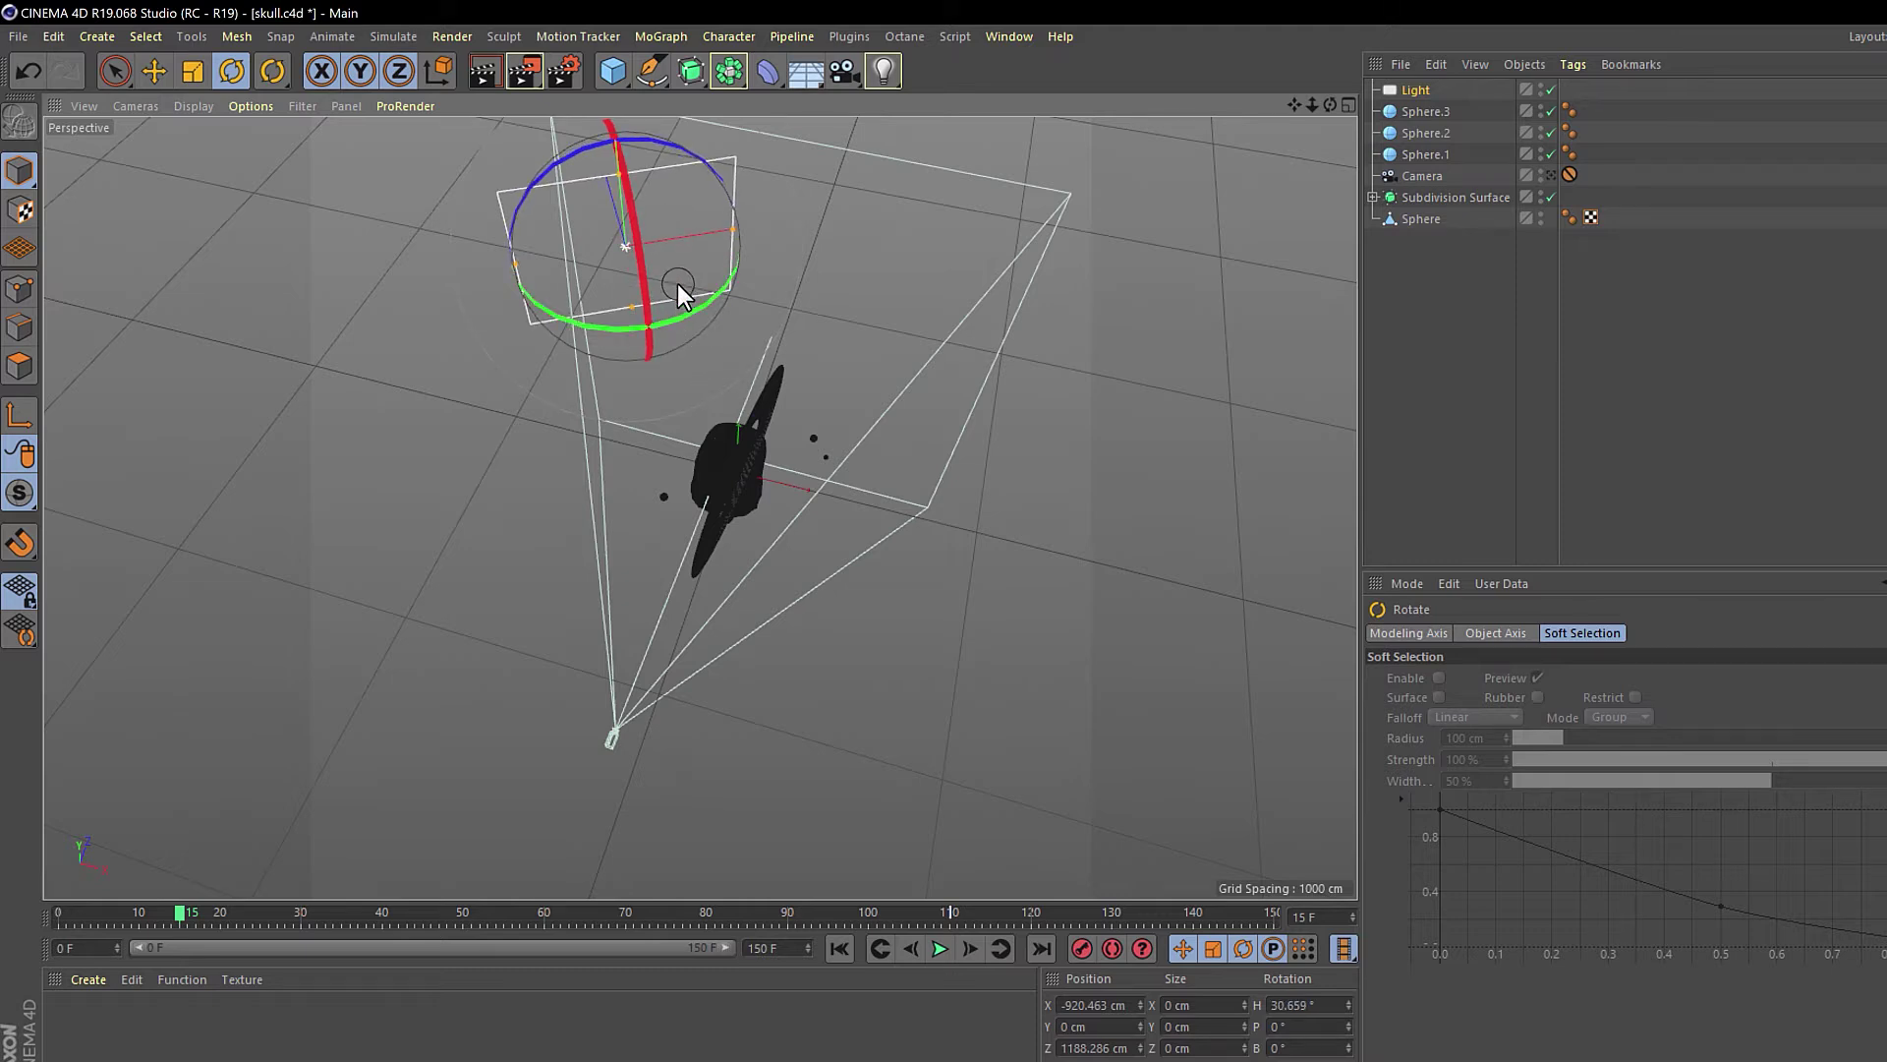
click(1417, 90)
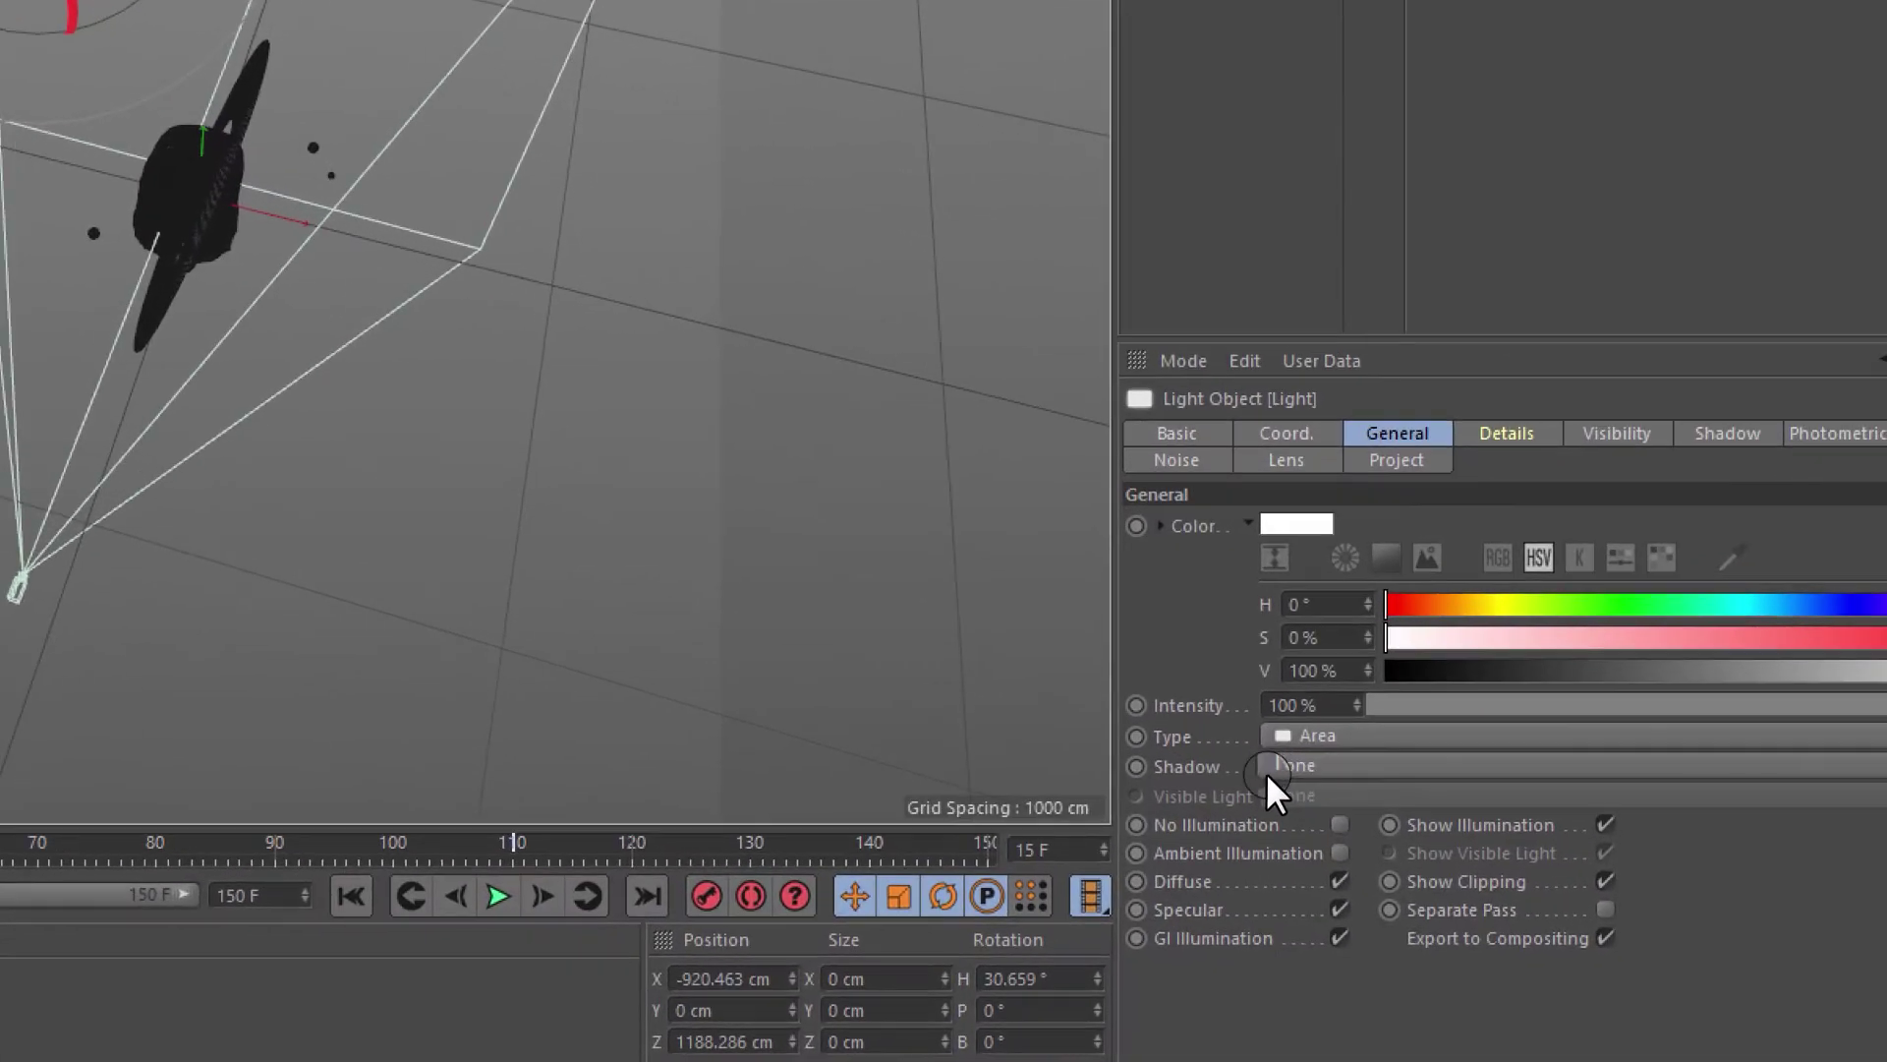
- Set the light's shadow to Shadow Maps (Soft) and test render through the camera
click(1376, 813)
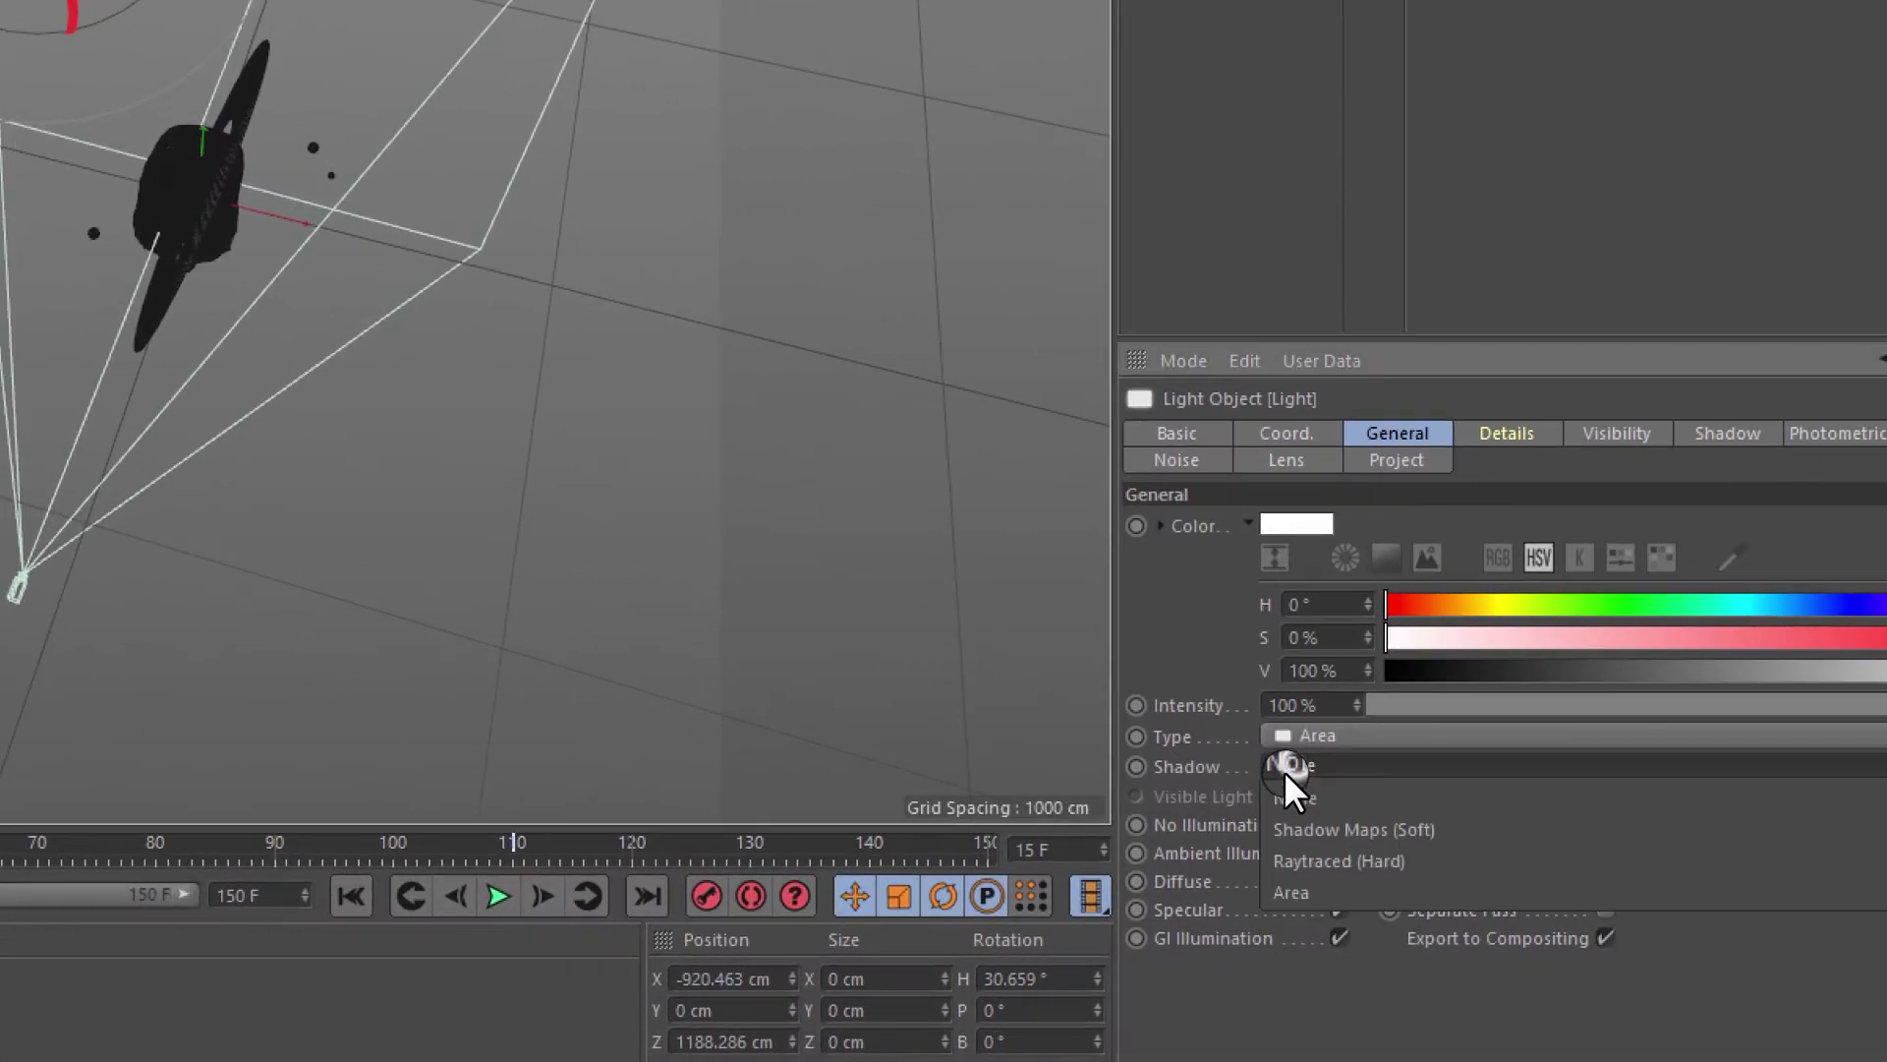
click(1407, 829)
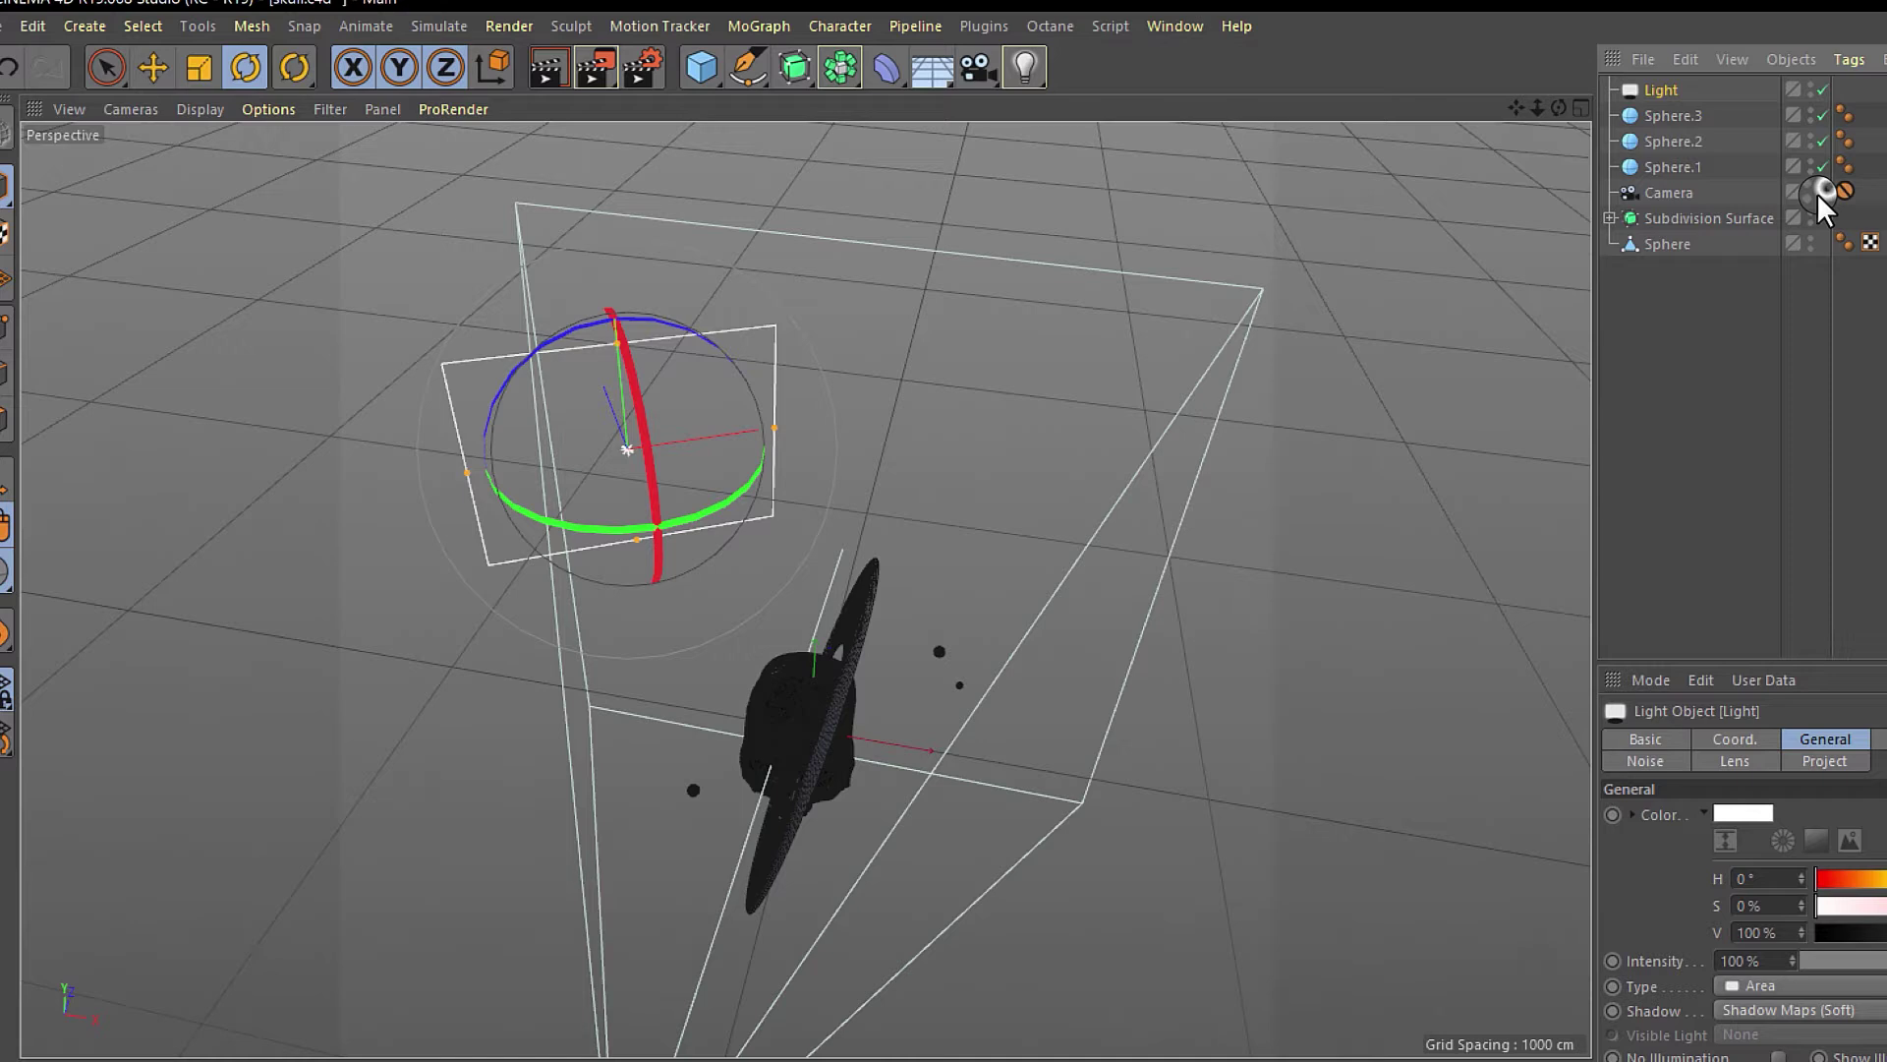
click(1838, 208)
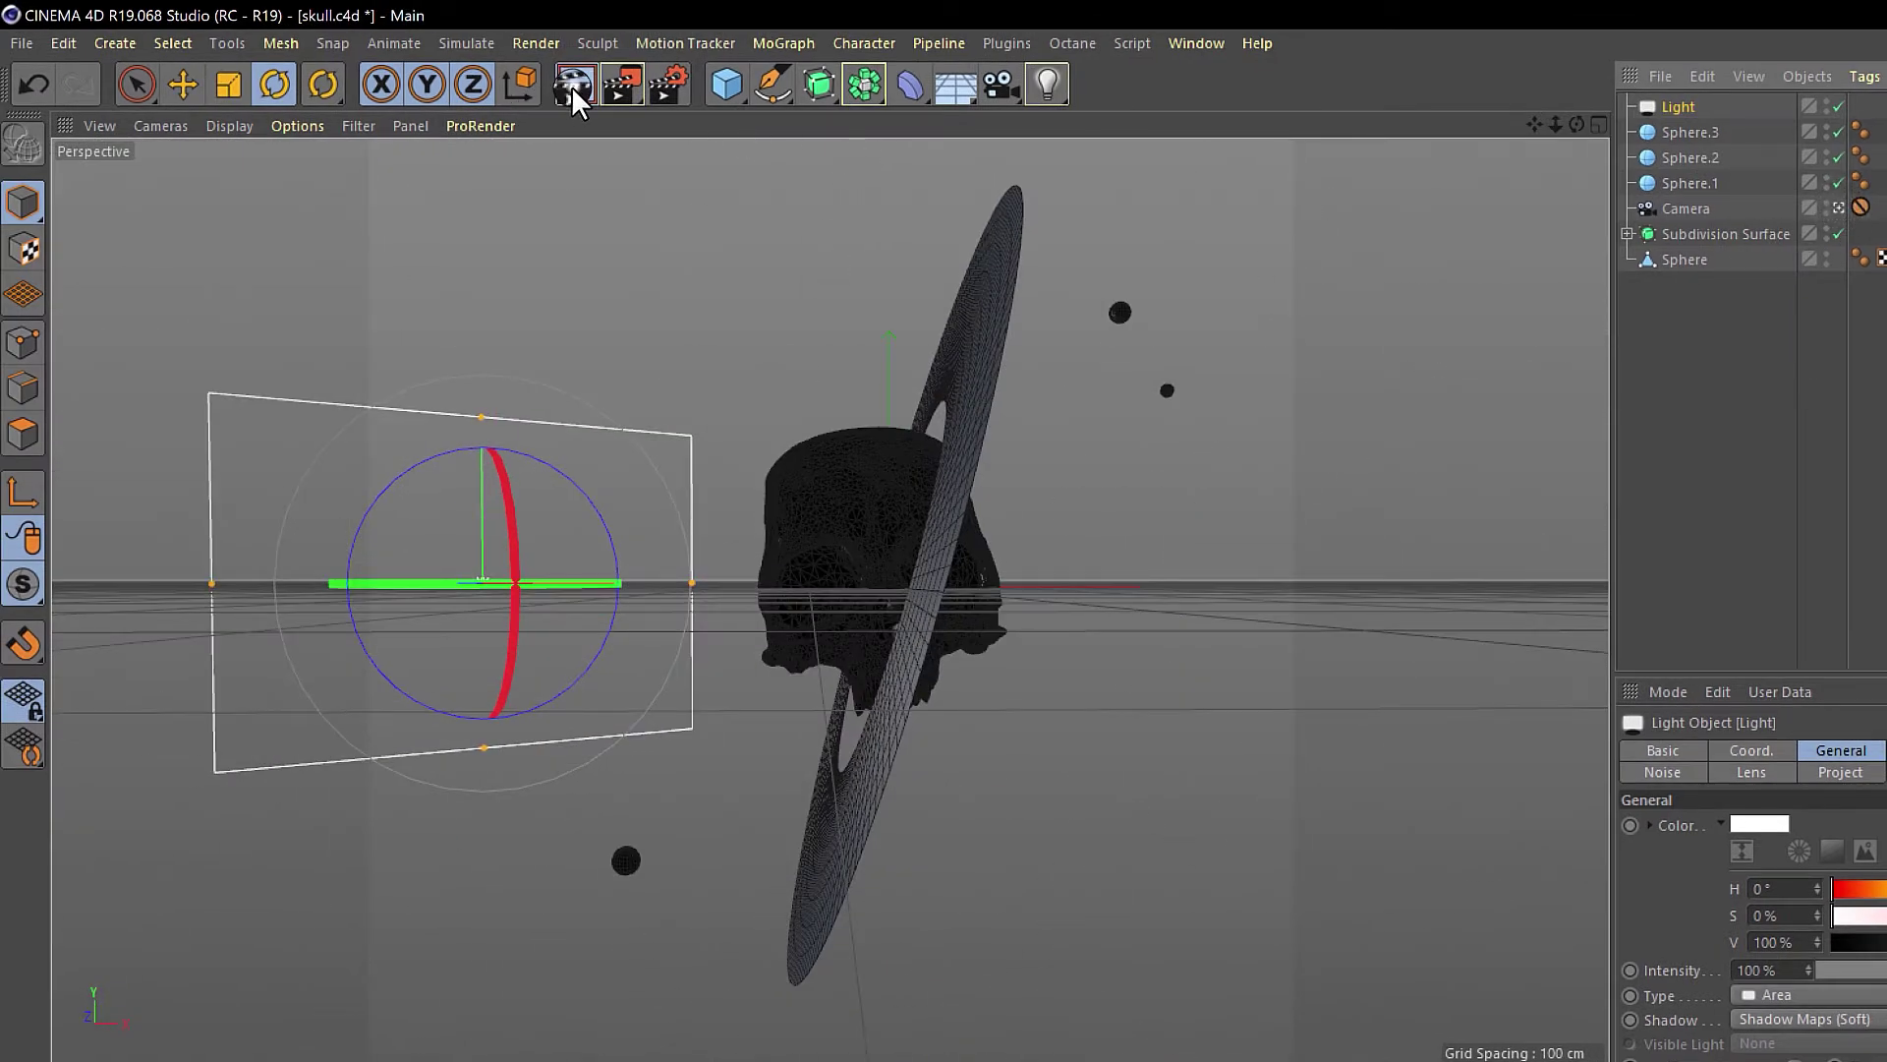
key(ctrl+r)
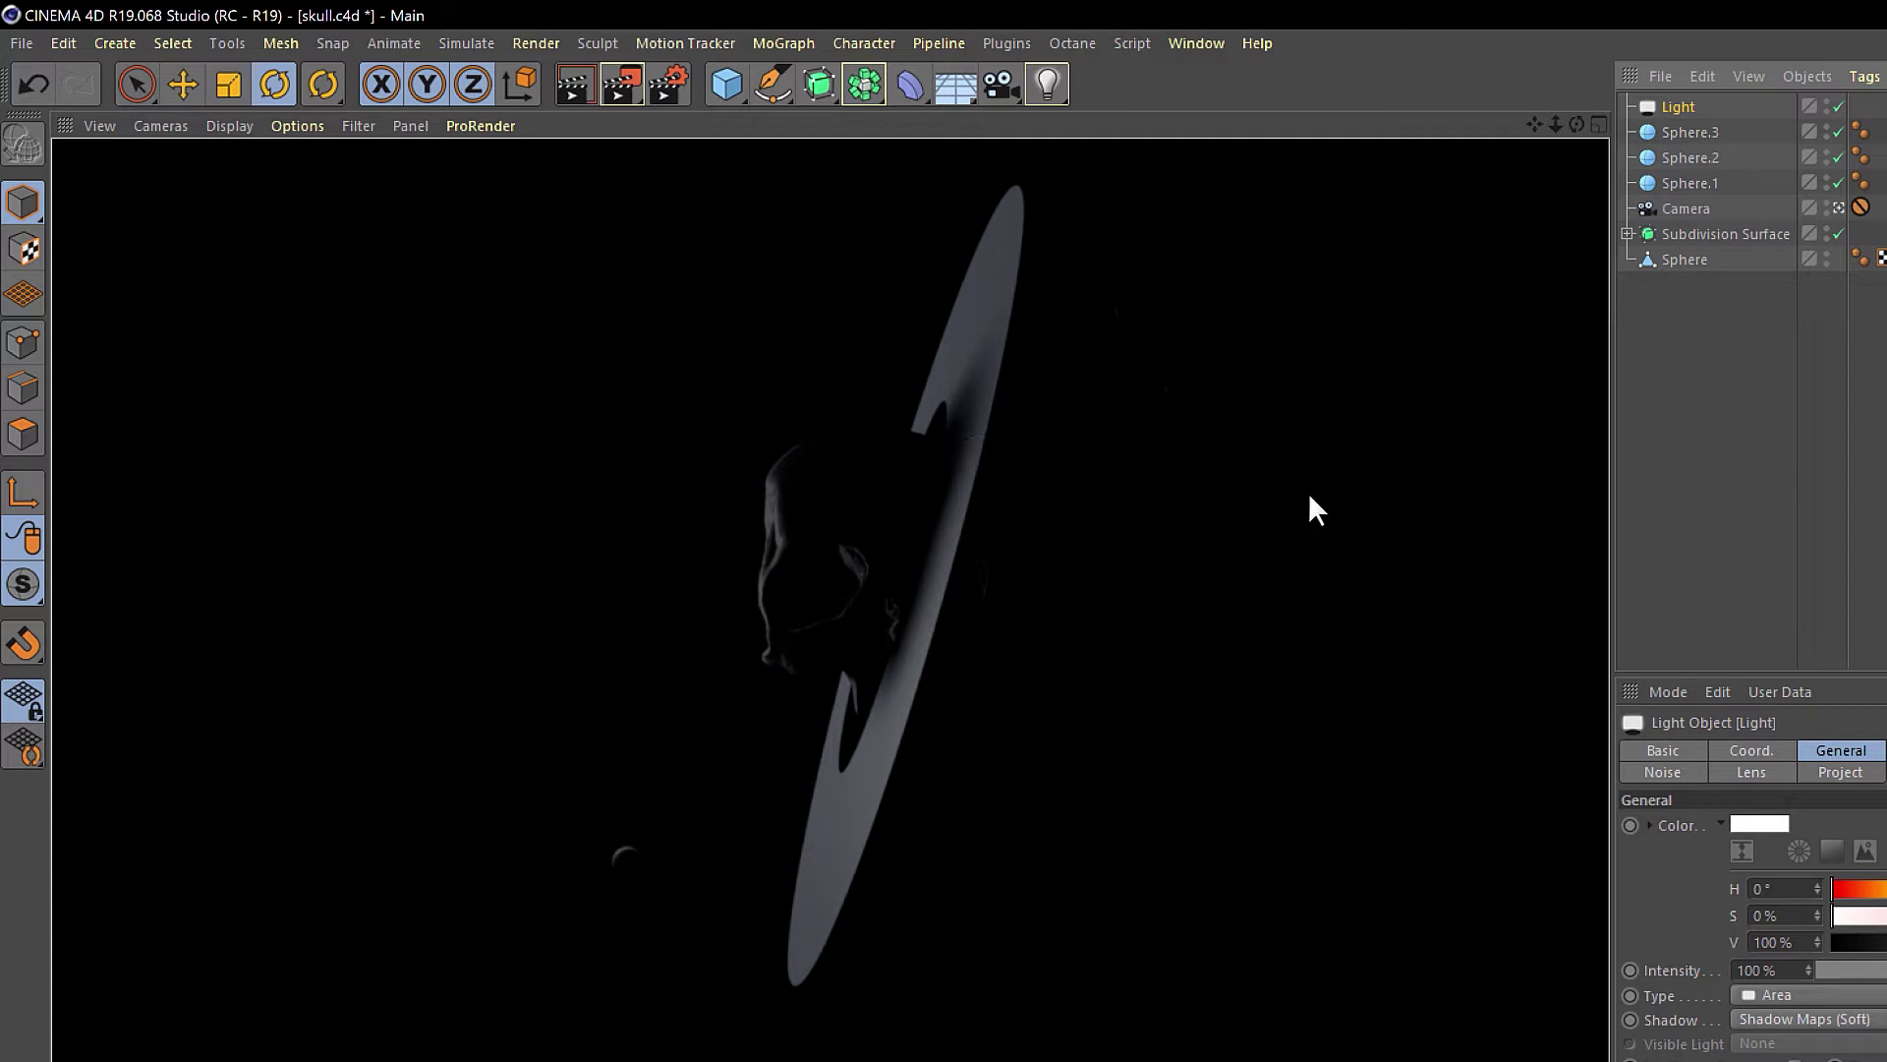
click(1423, 315)
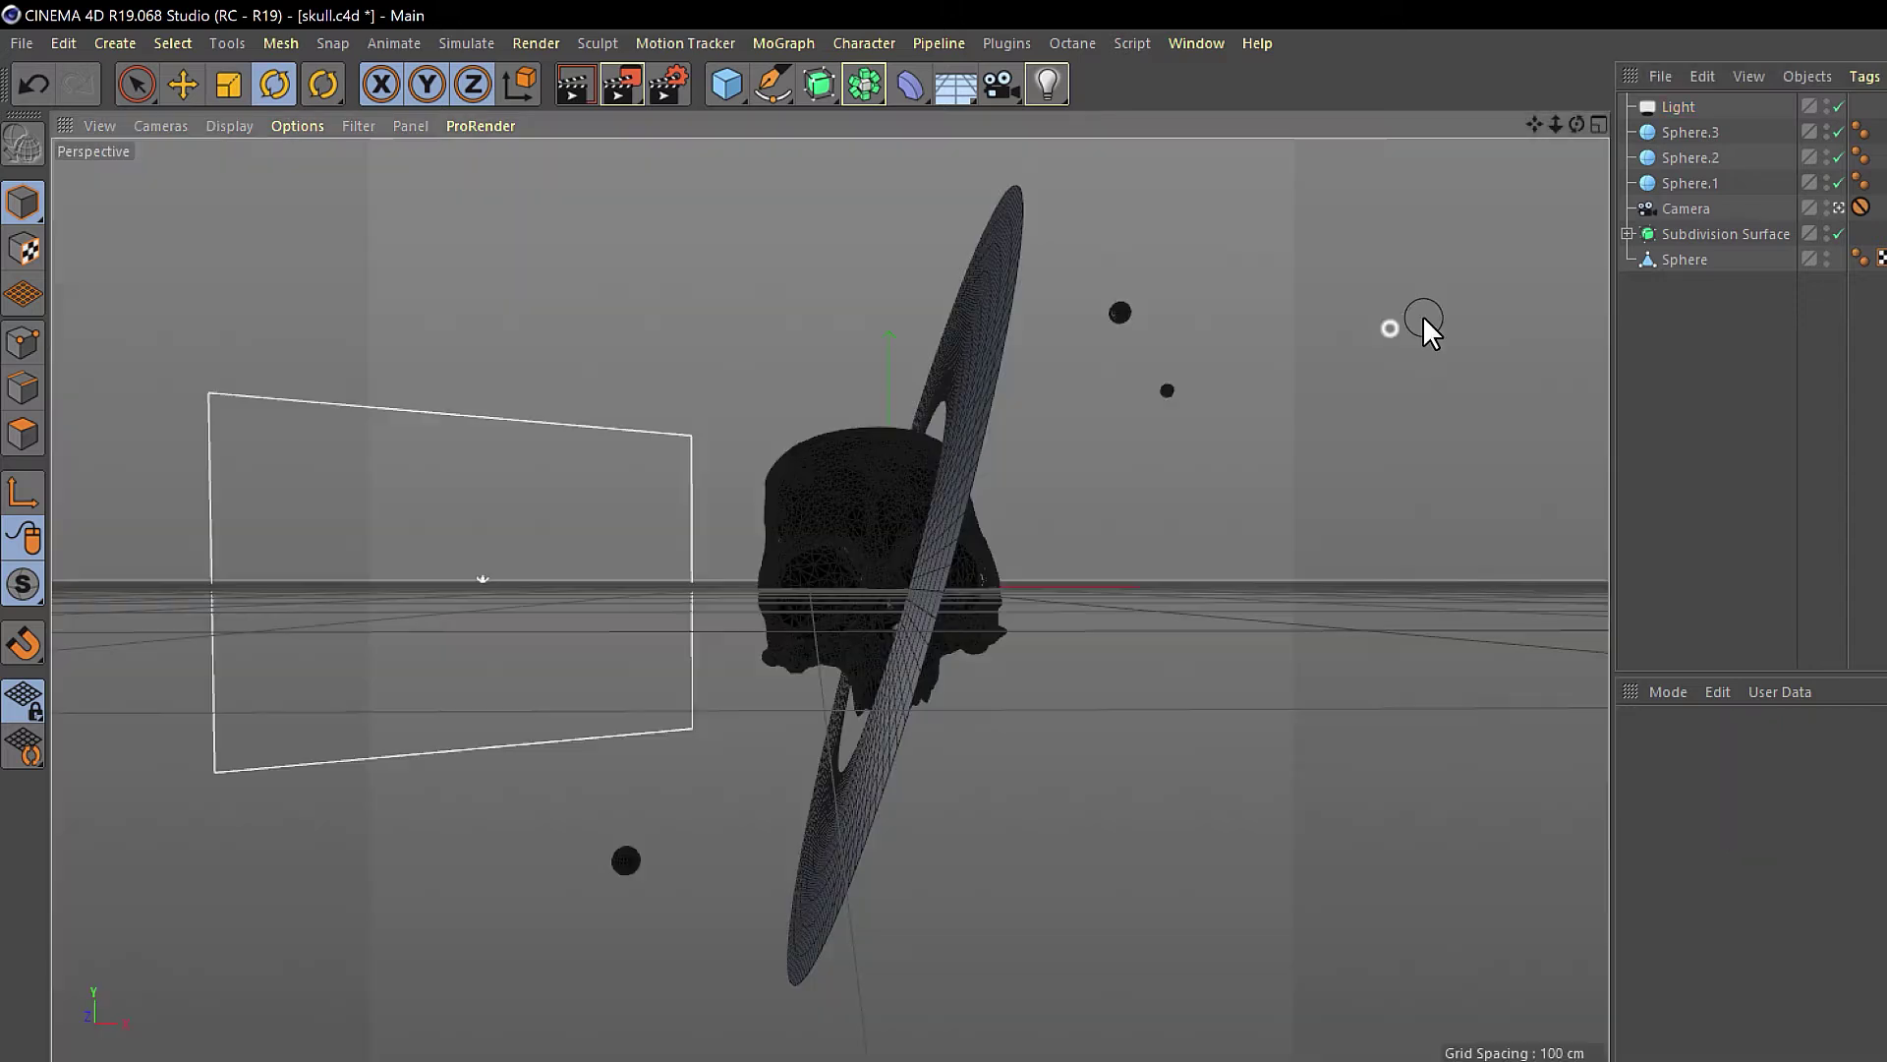
- Move the light plane nearer the camera, left of the skull, and widen it
click(489, 579)
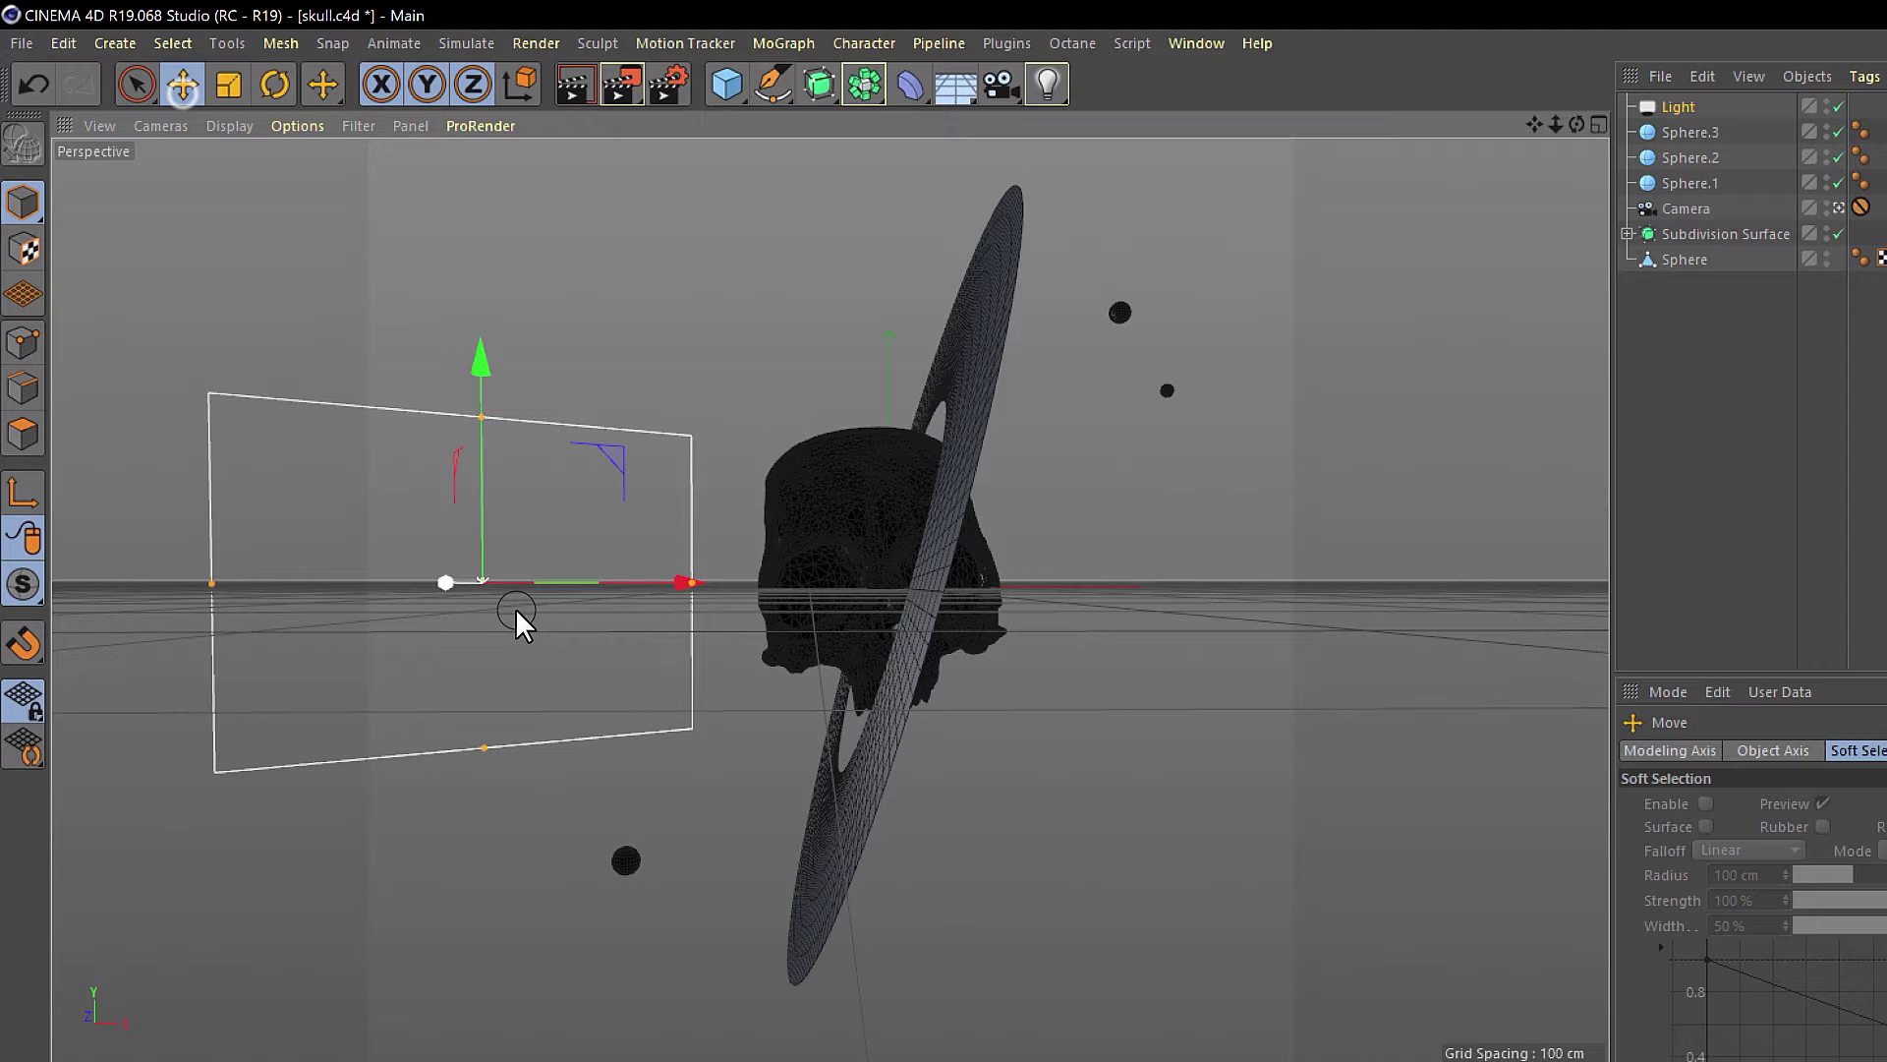
drag(448, 582, 401, 582)
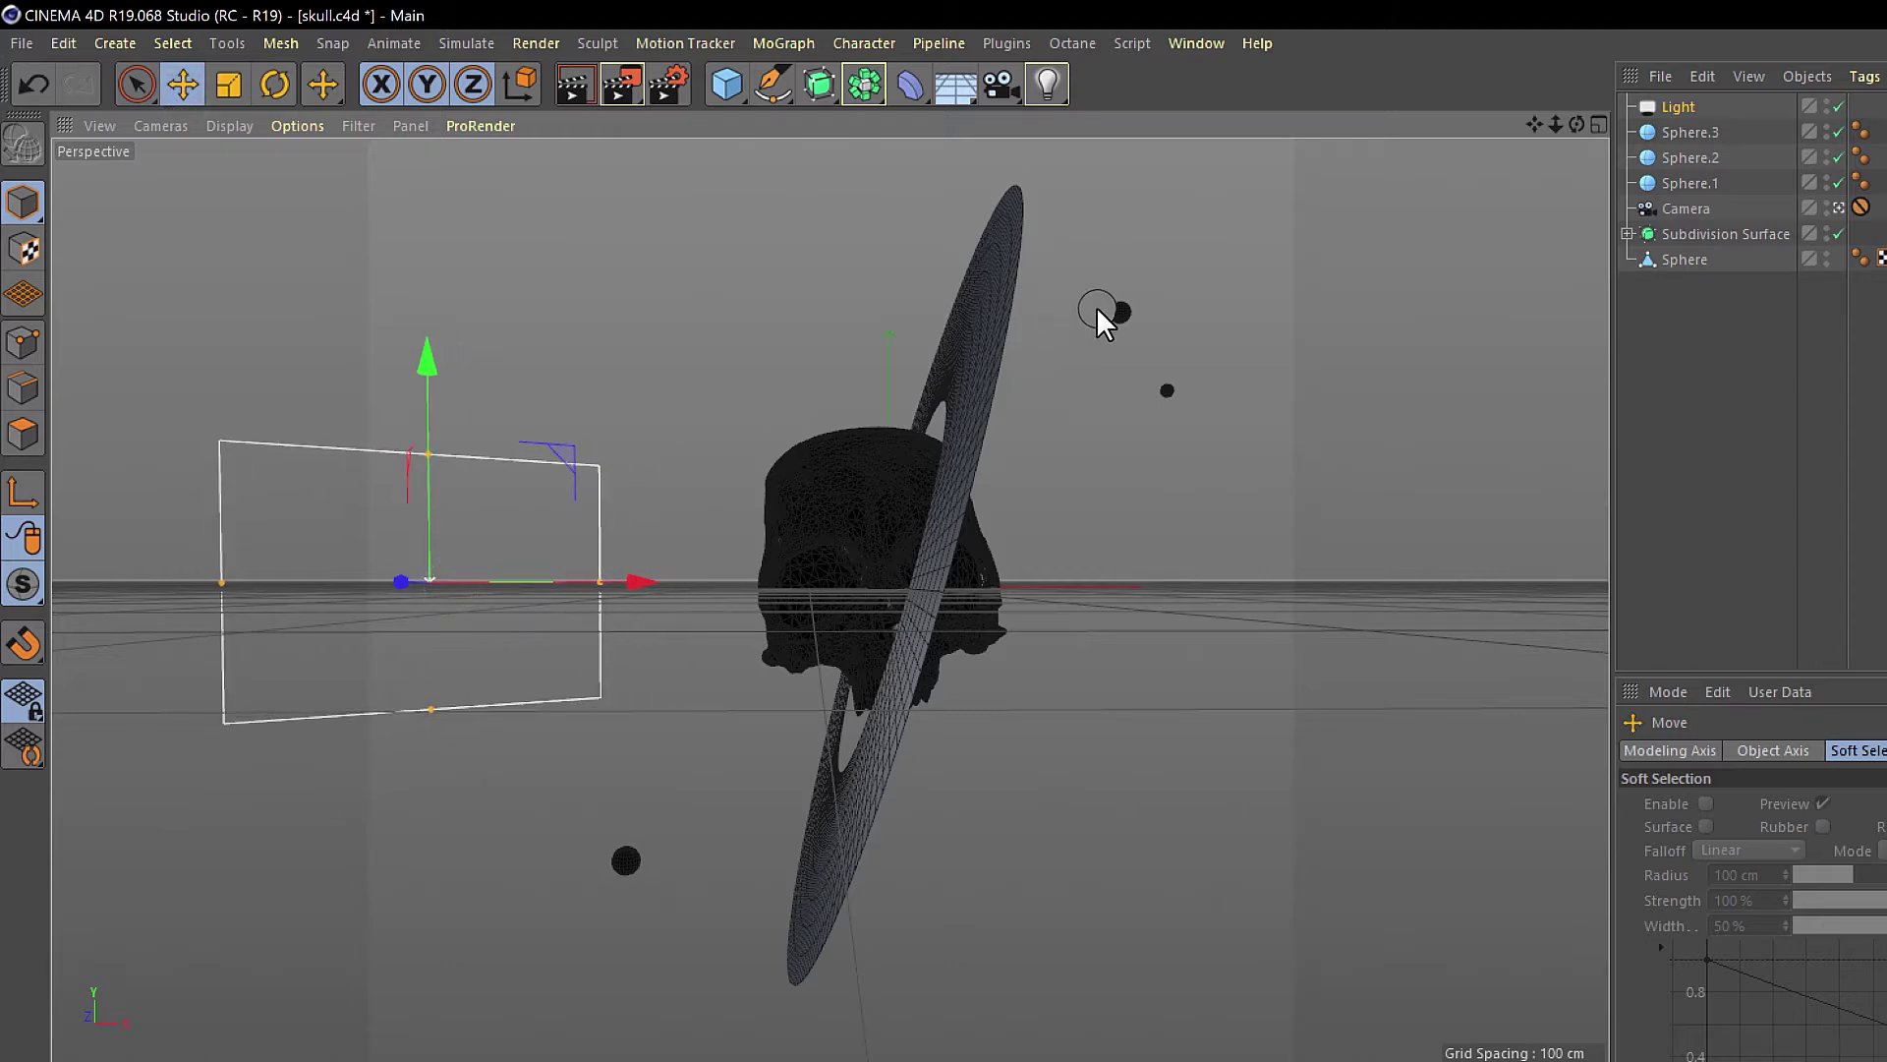
drag(633, 590, 704, 572)
right_drag(522, 463, 505, 263)
drag(682, 580, 731, 582)
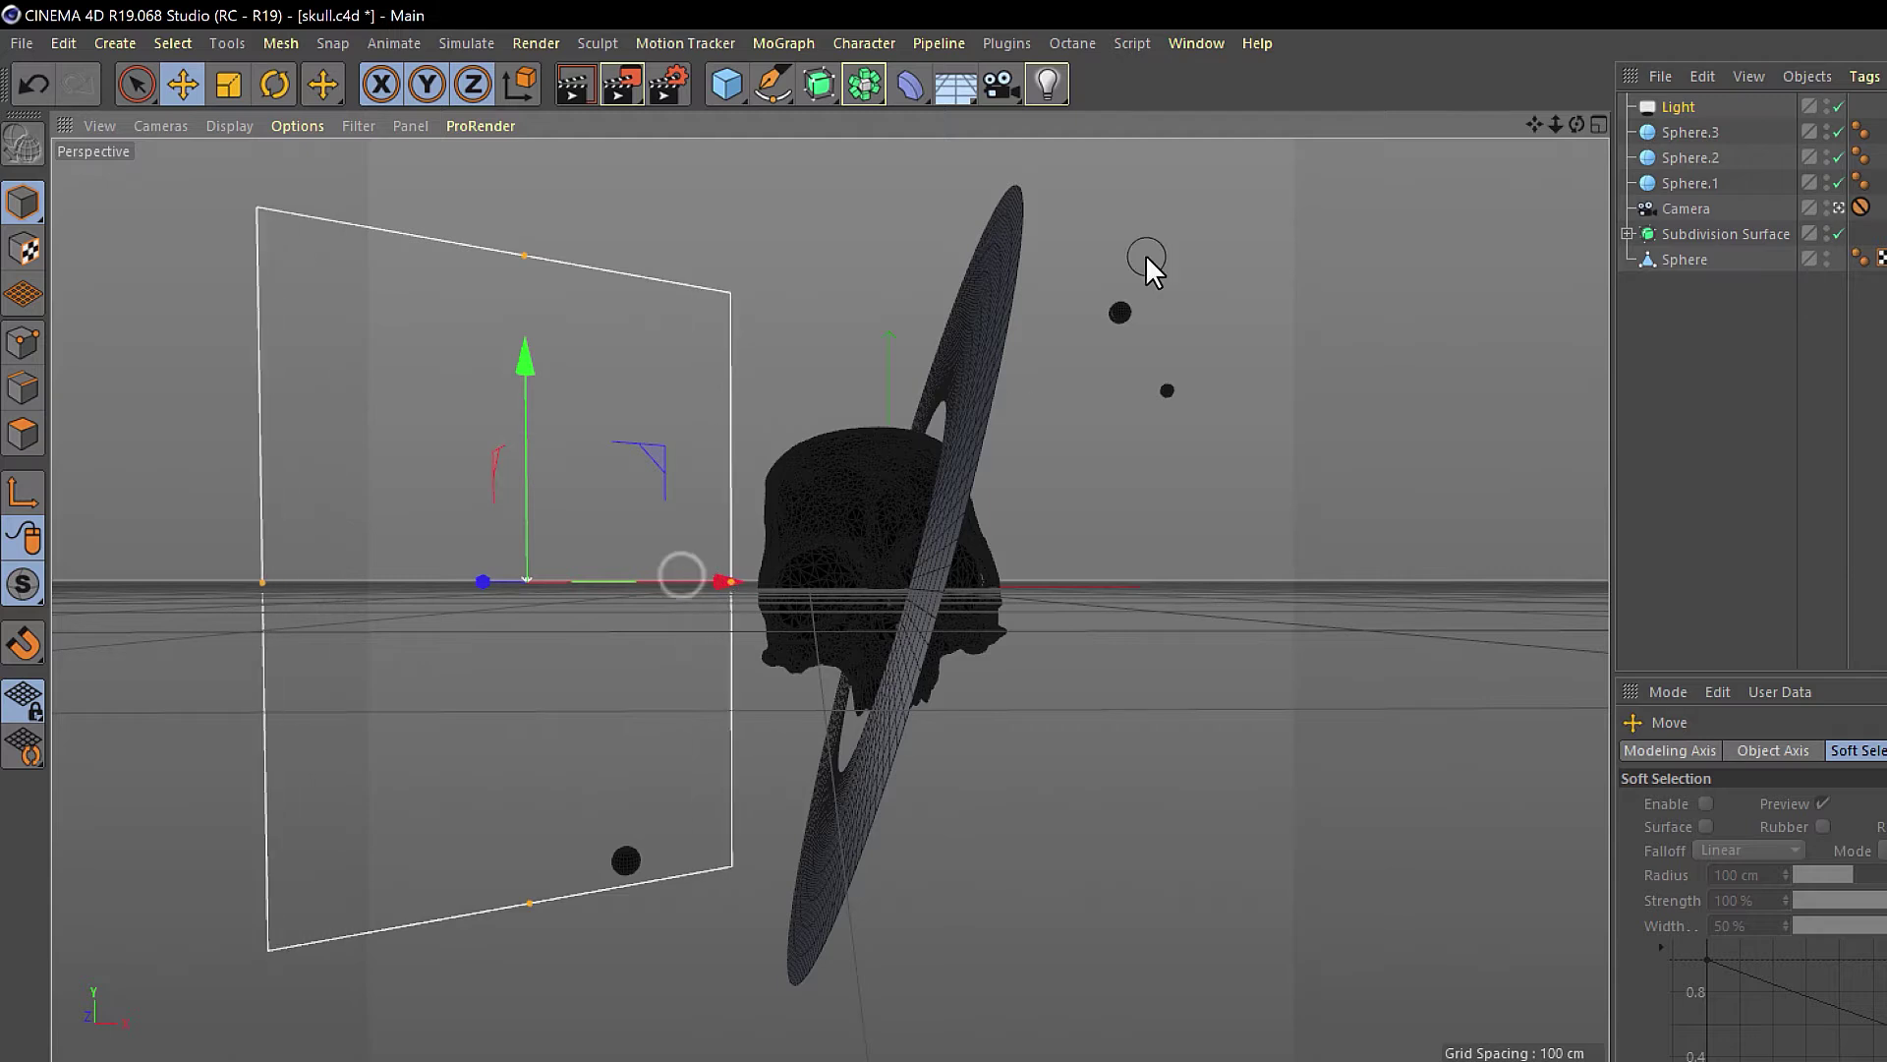
- In Render Settings, add the Global Illumination effect and enable Ambient Occlusion
click(1137, 315)
click(674, 90)
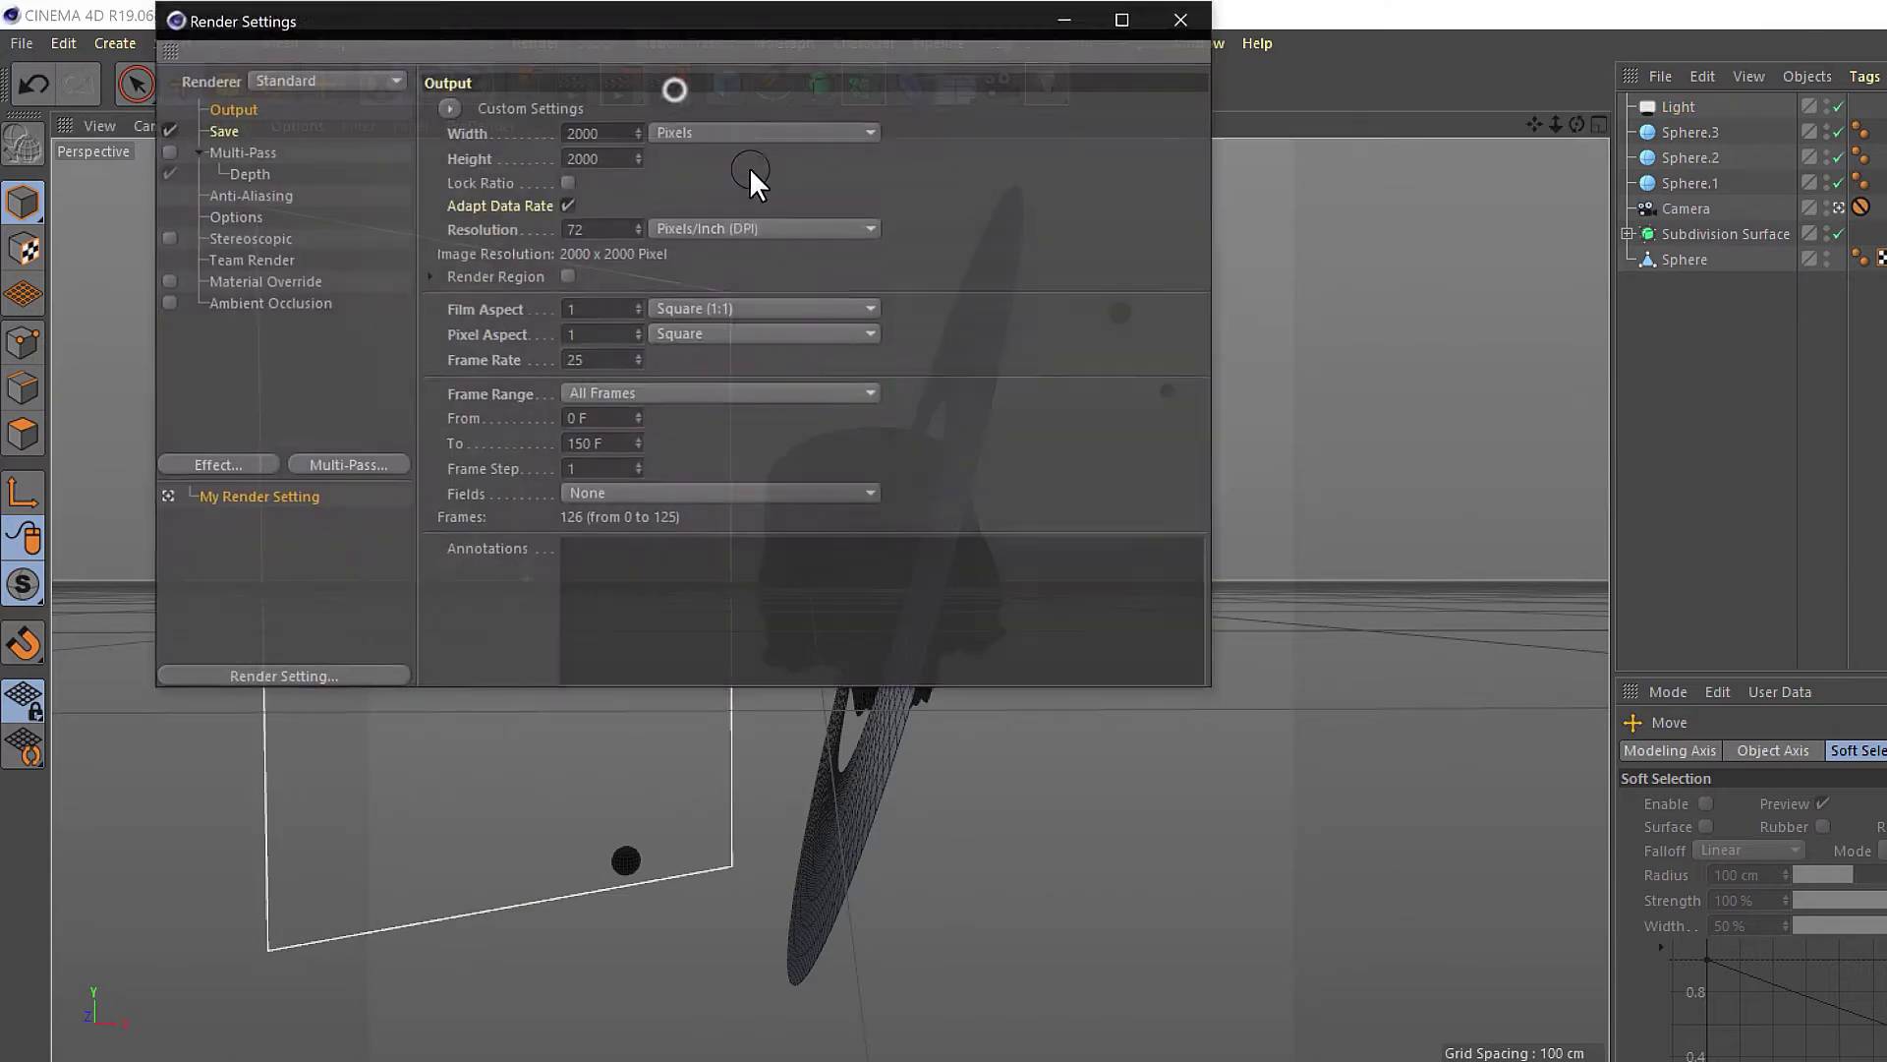
drag(496, 44, 1058, 196)
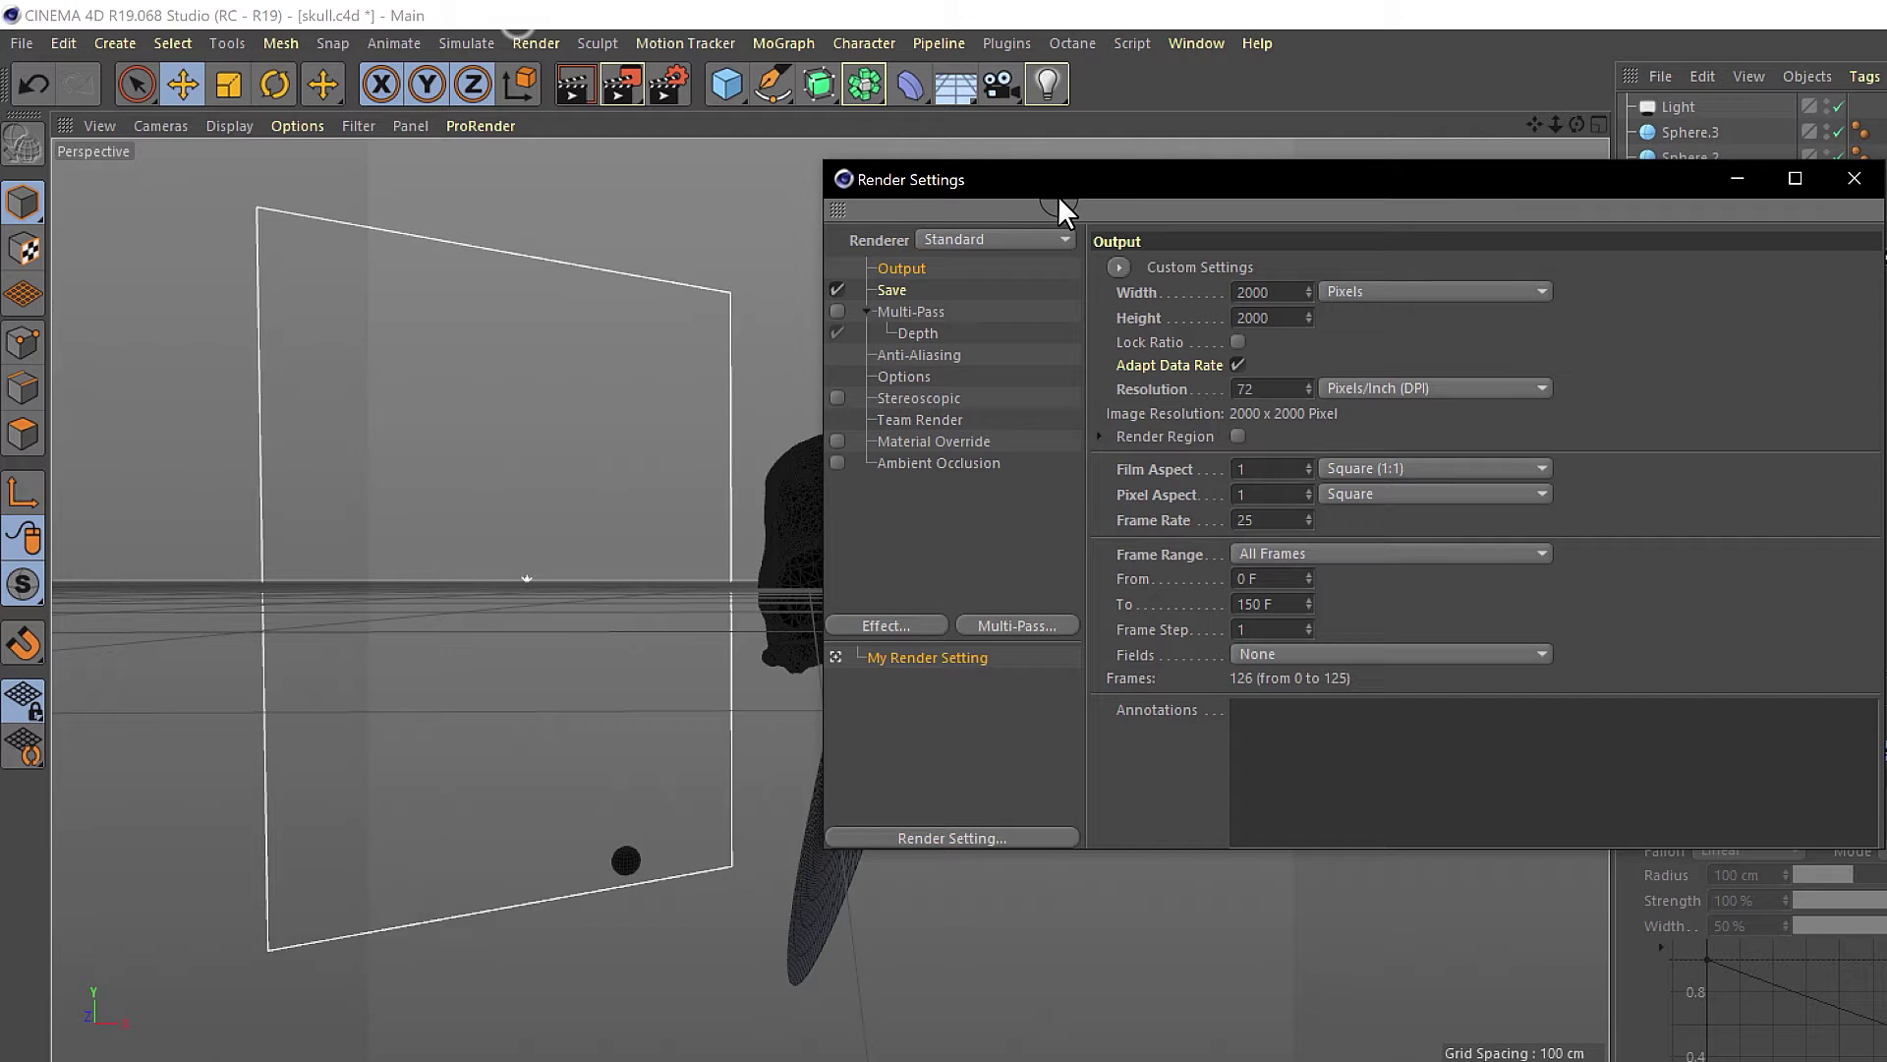
drag(908, 187, 550, 207)
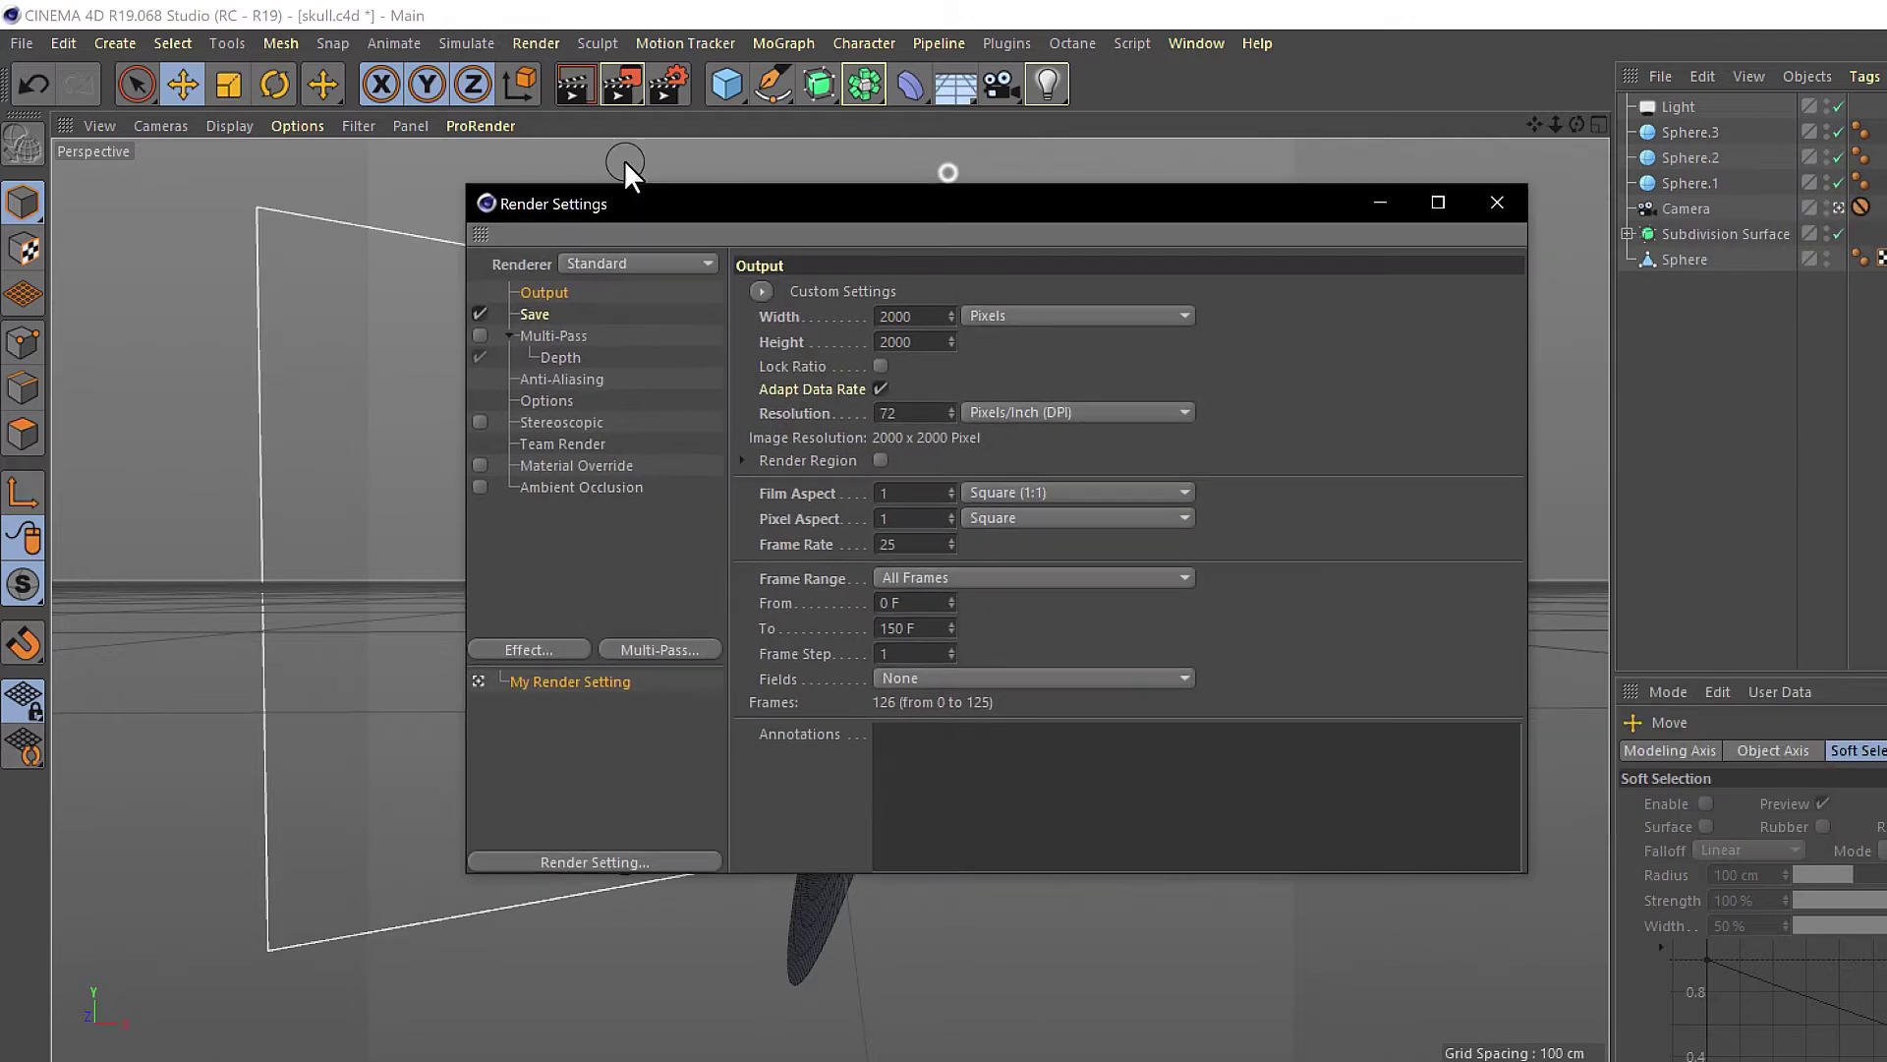
click(564, 646)
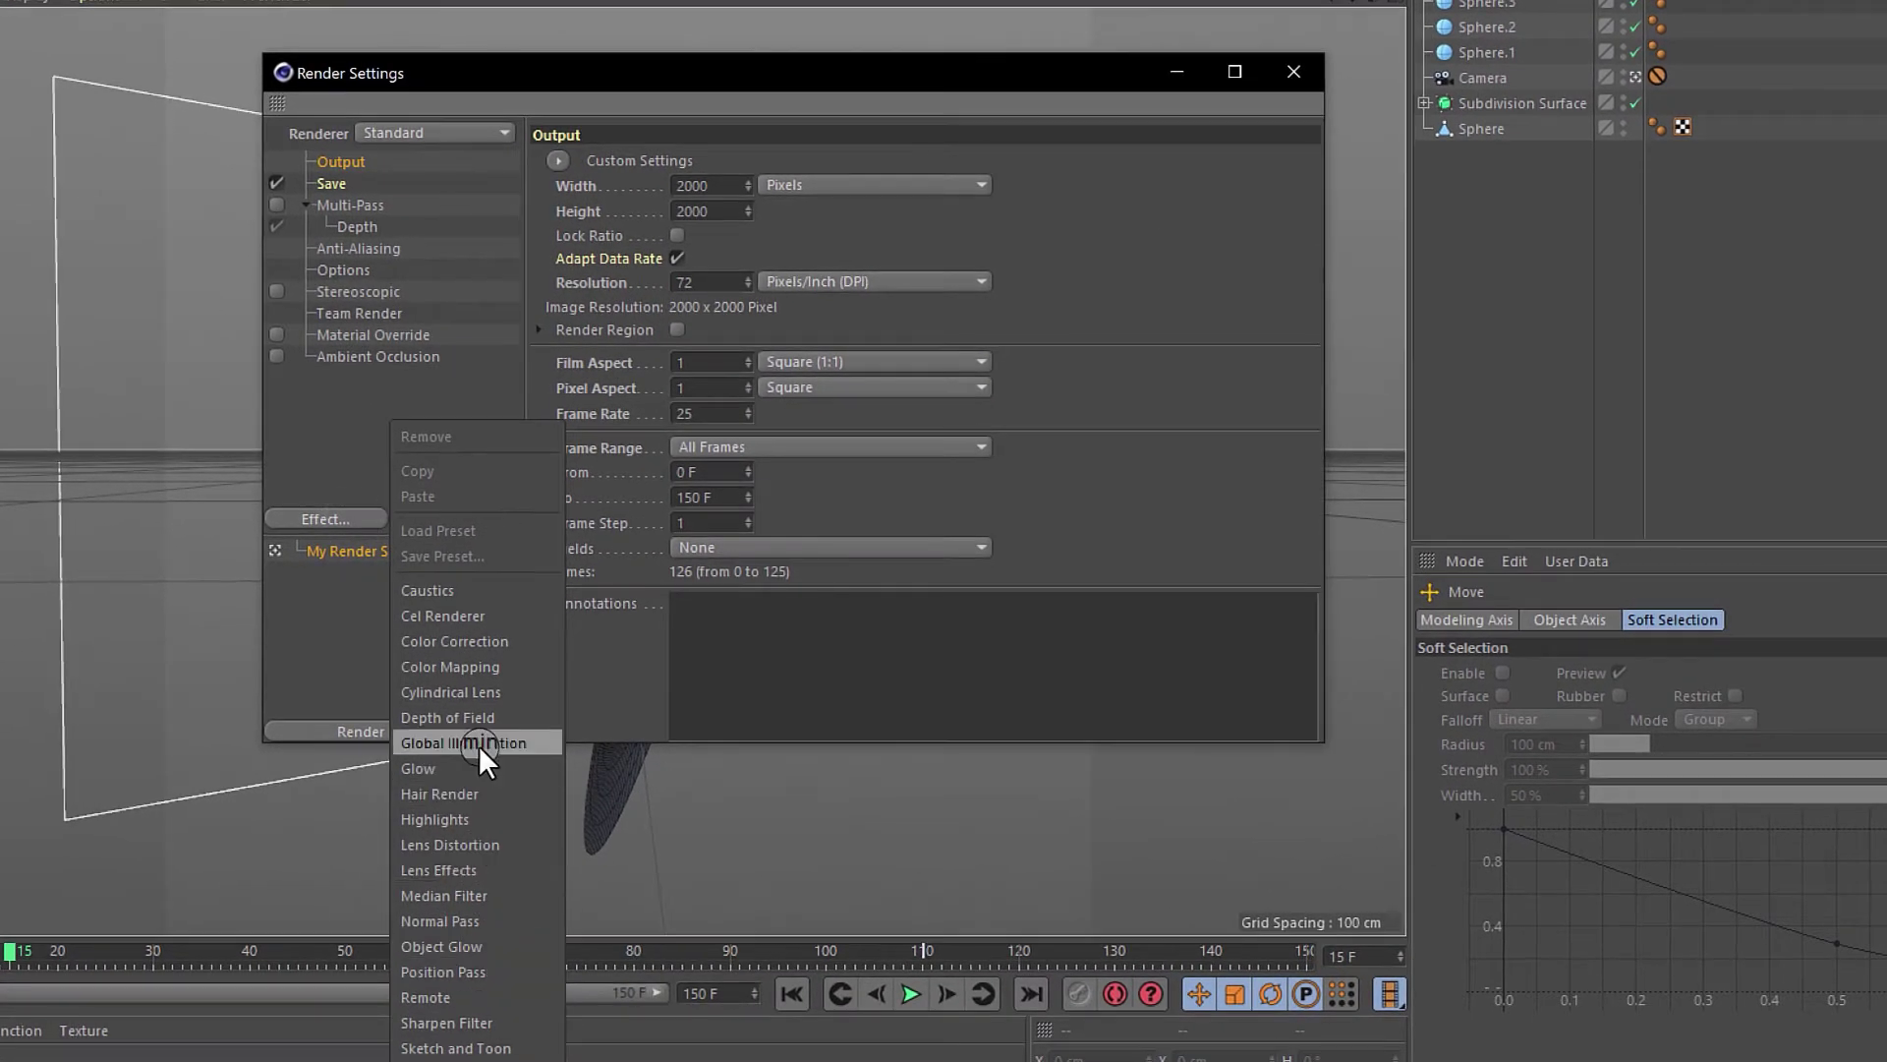
click(481, 743)
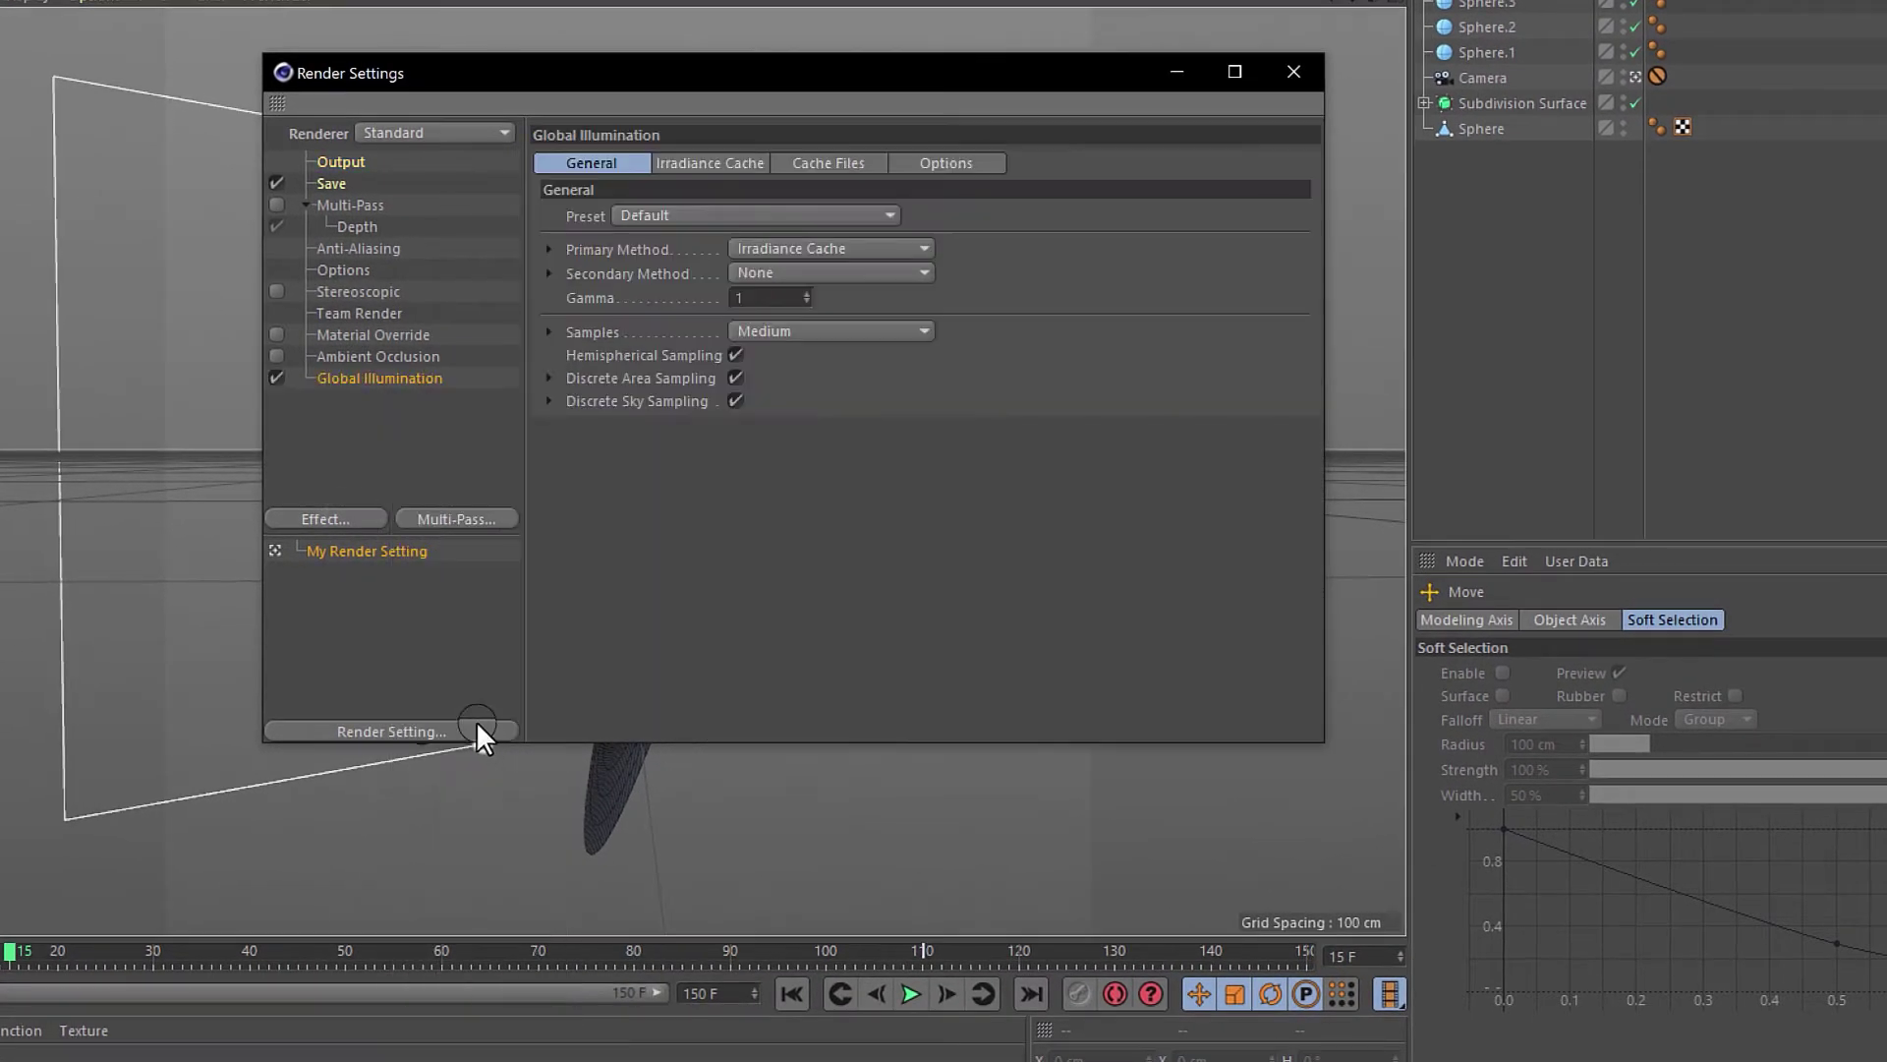
click(405, 354)
click(277, 356)
click(334, 521)
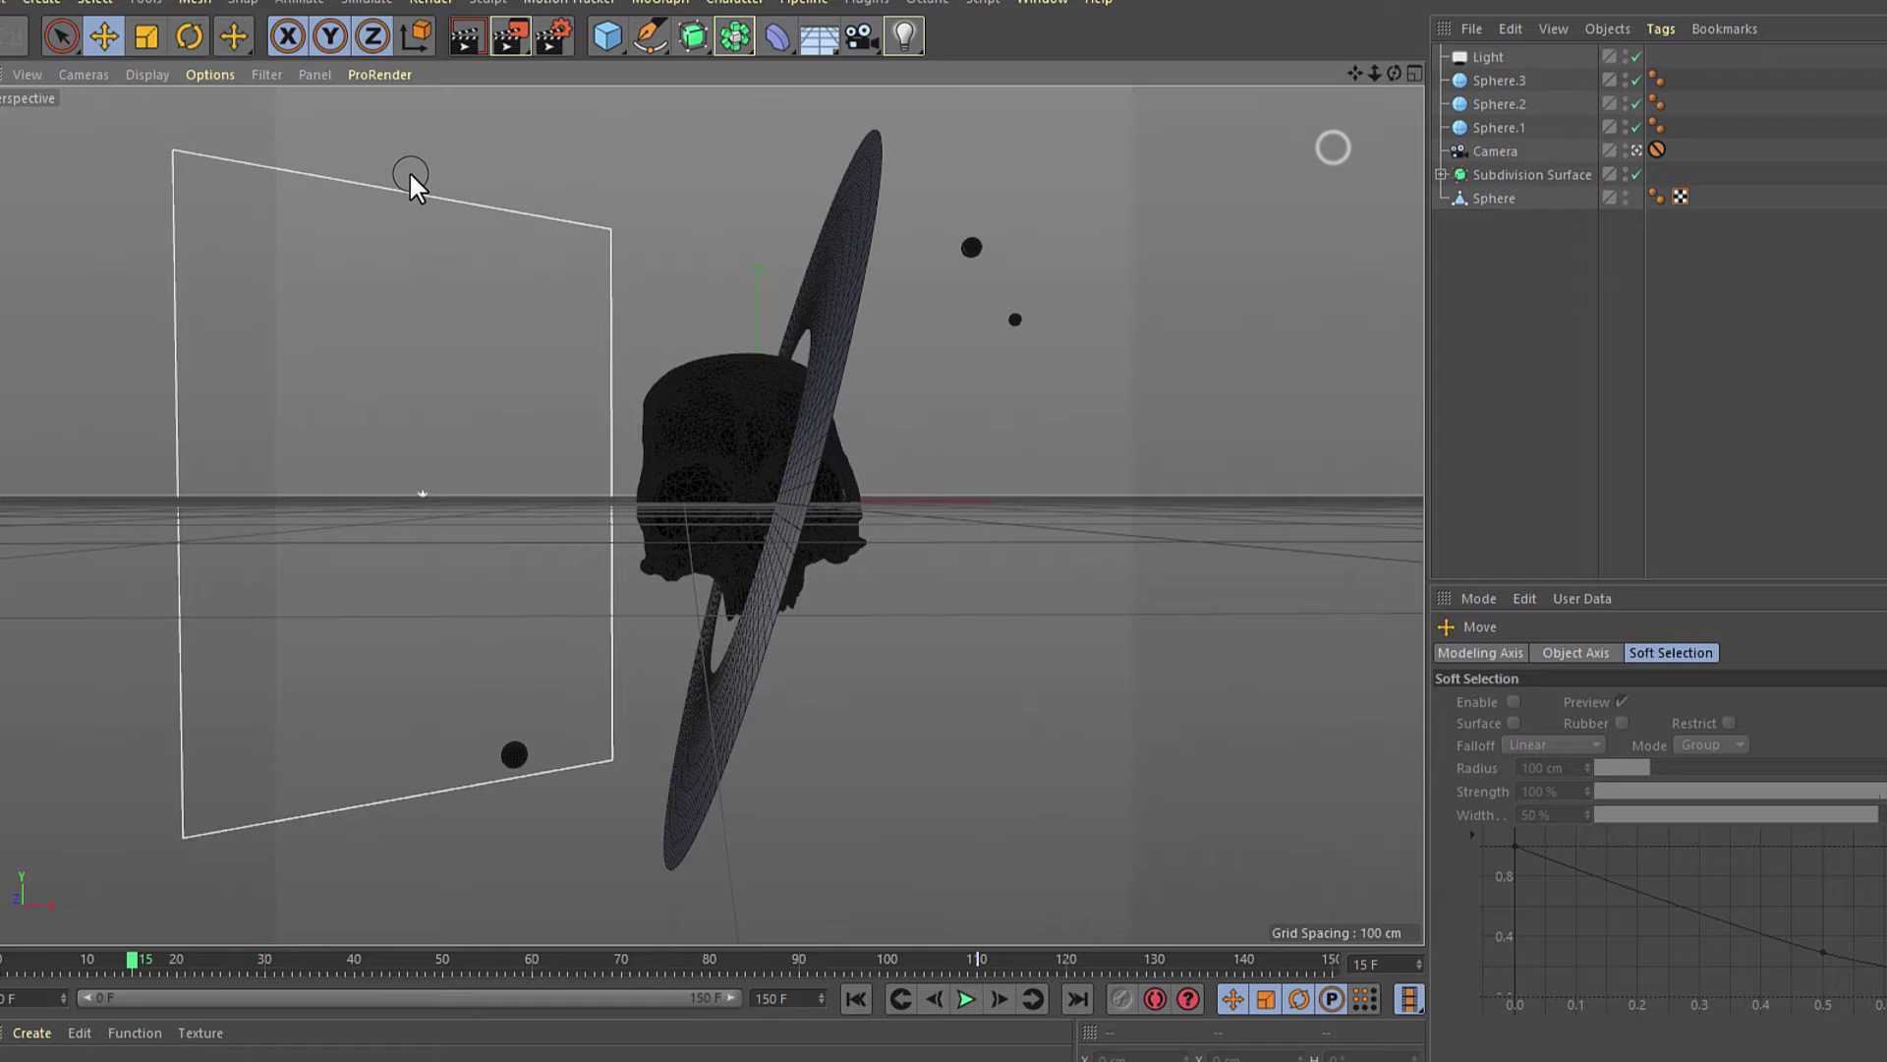
- Render the viewport, then create a default material Mat and apply it to the skull
key(ctrl+r)
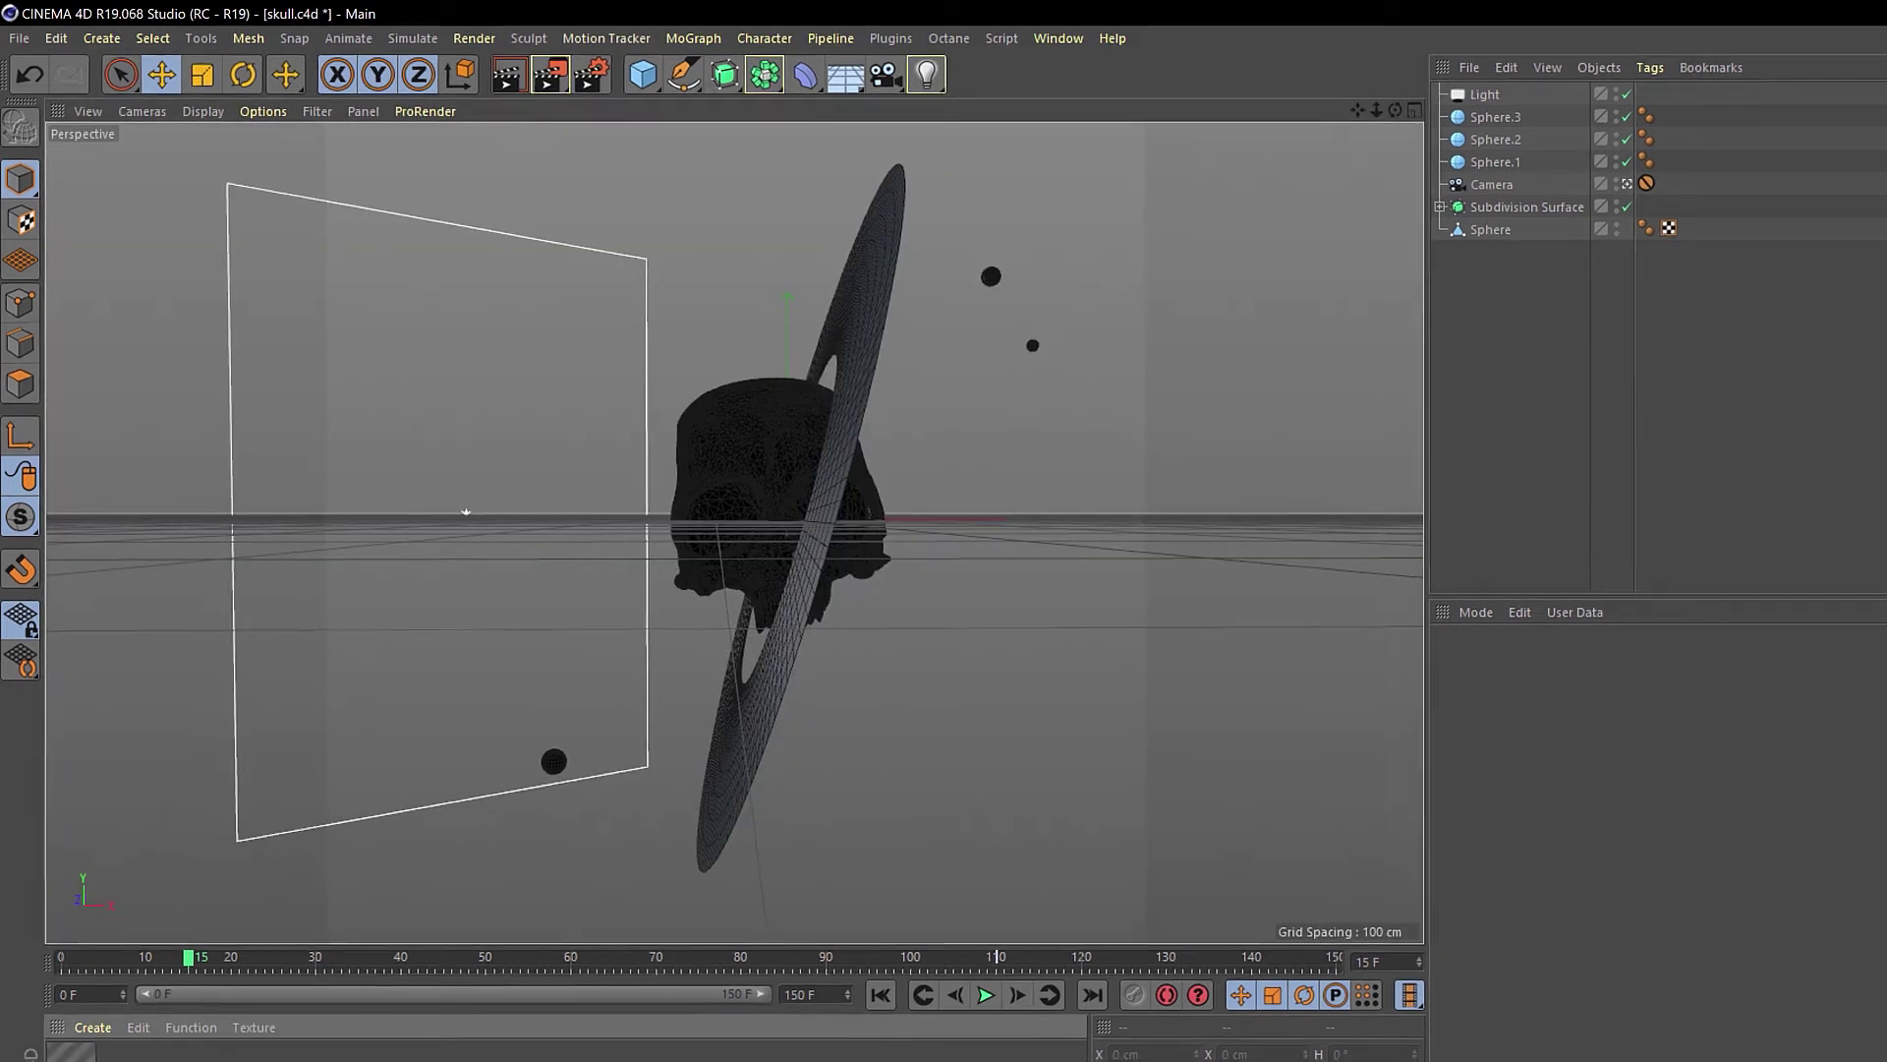
double_click(196, 1052)
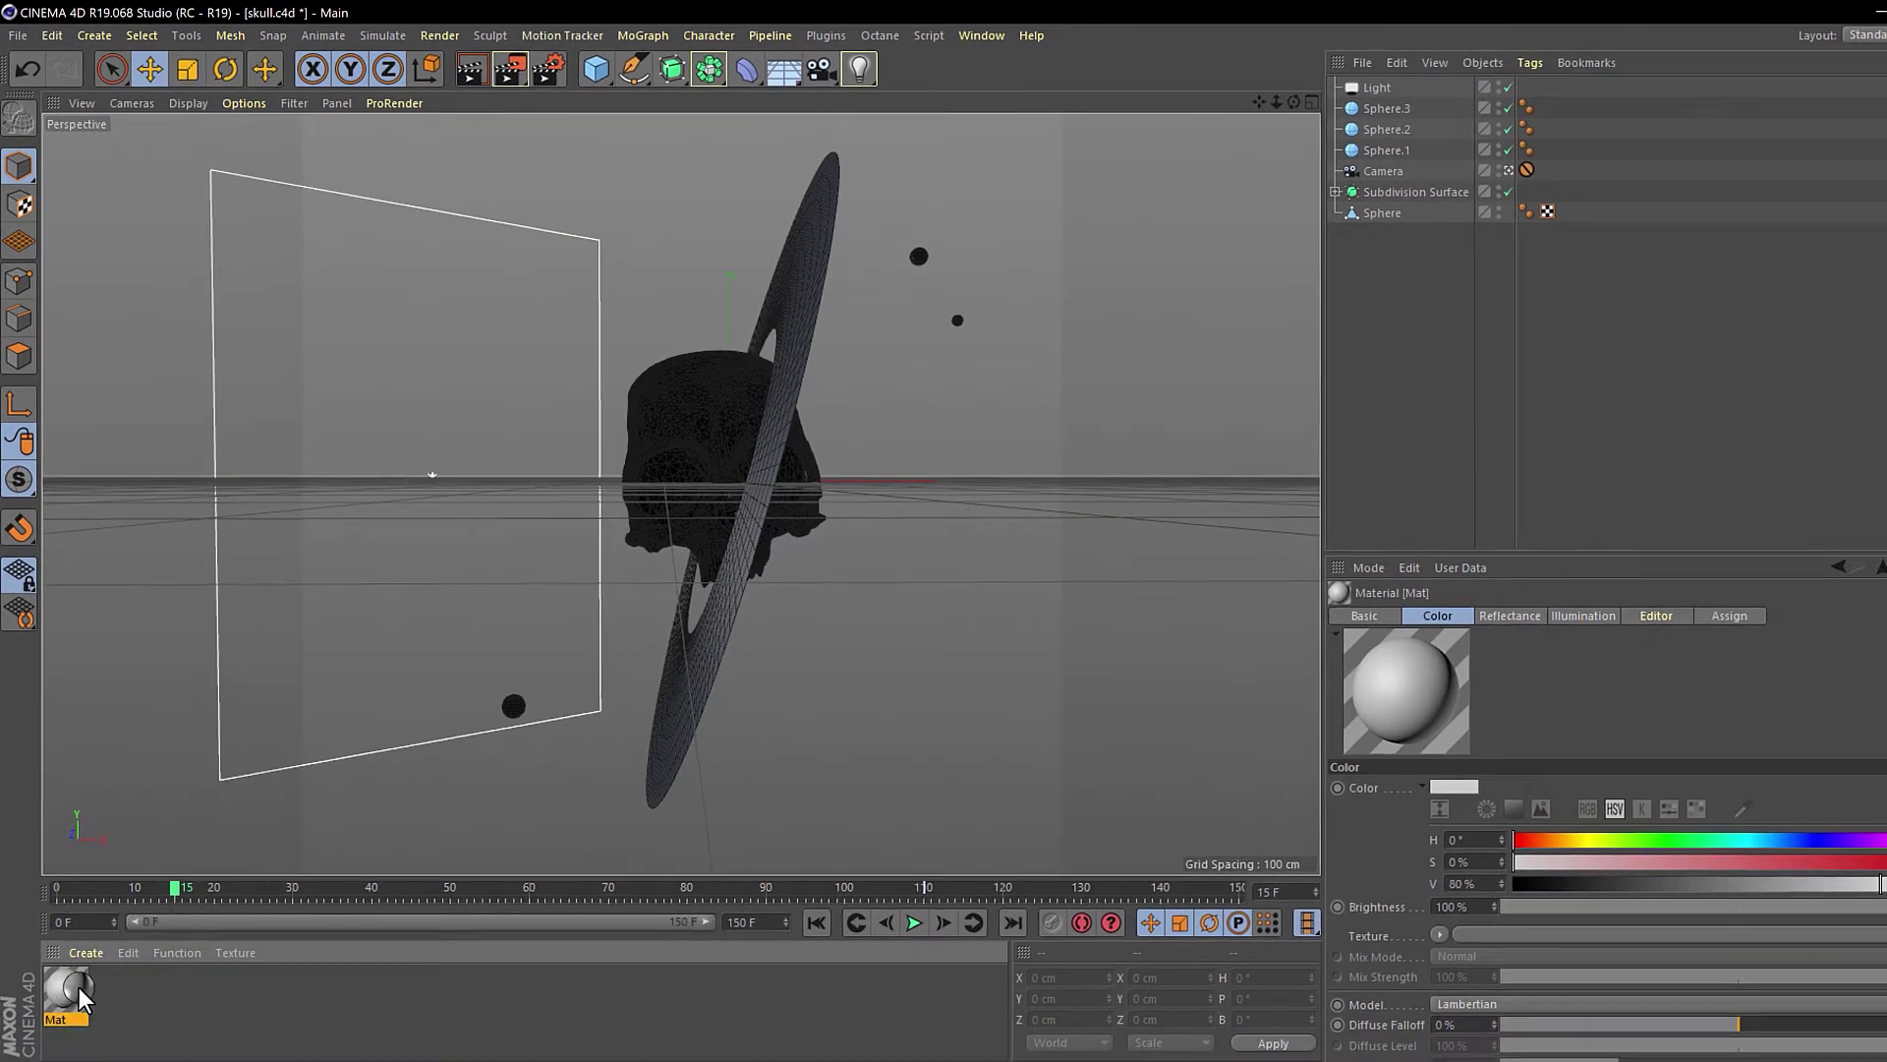
drag(66, 993, 693, 418)
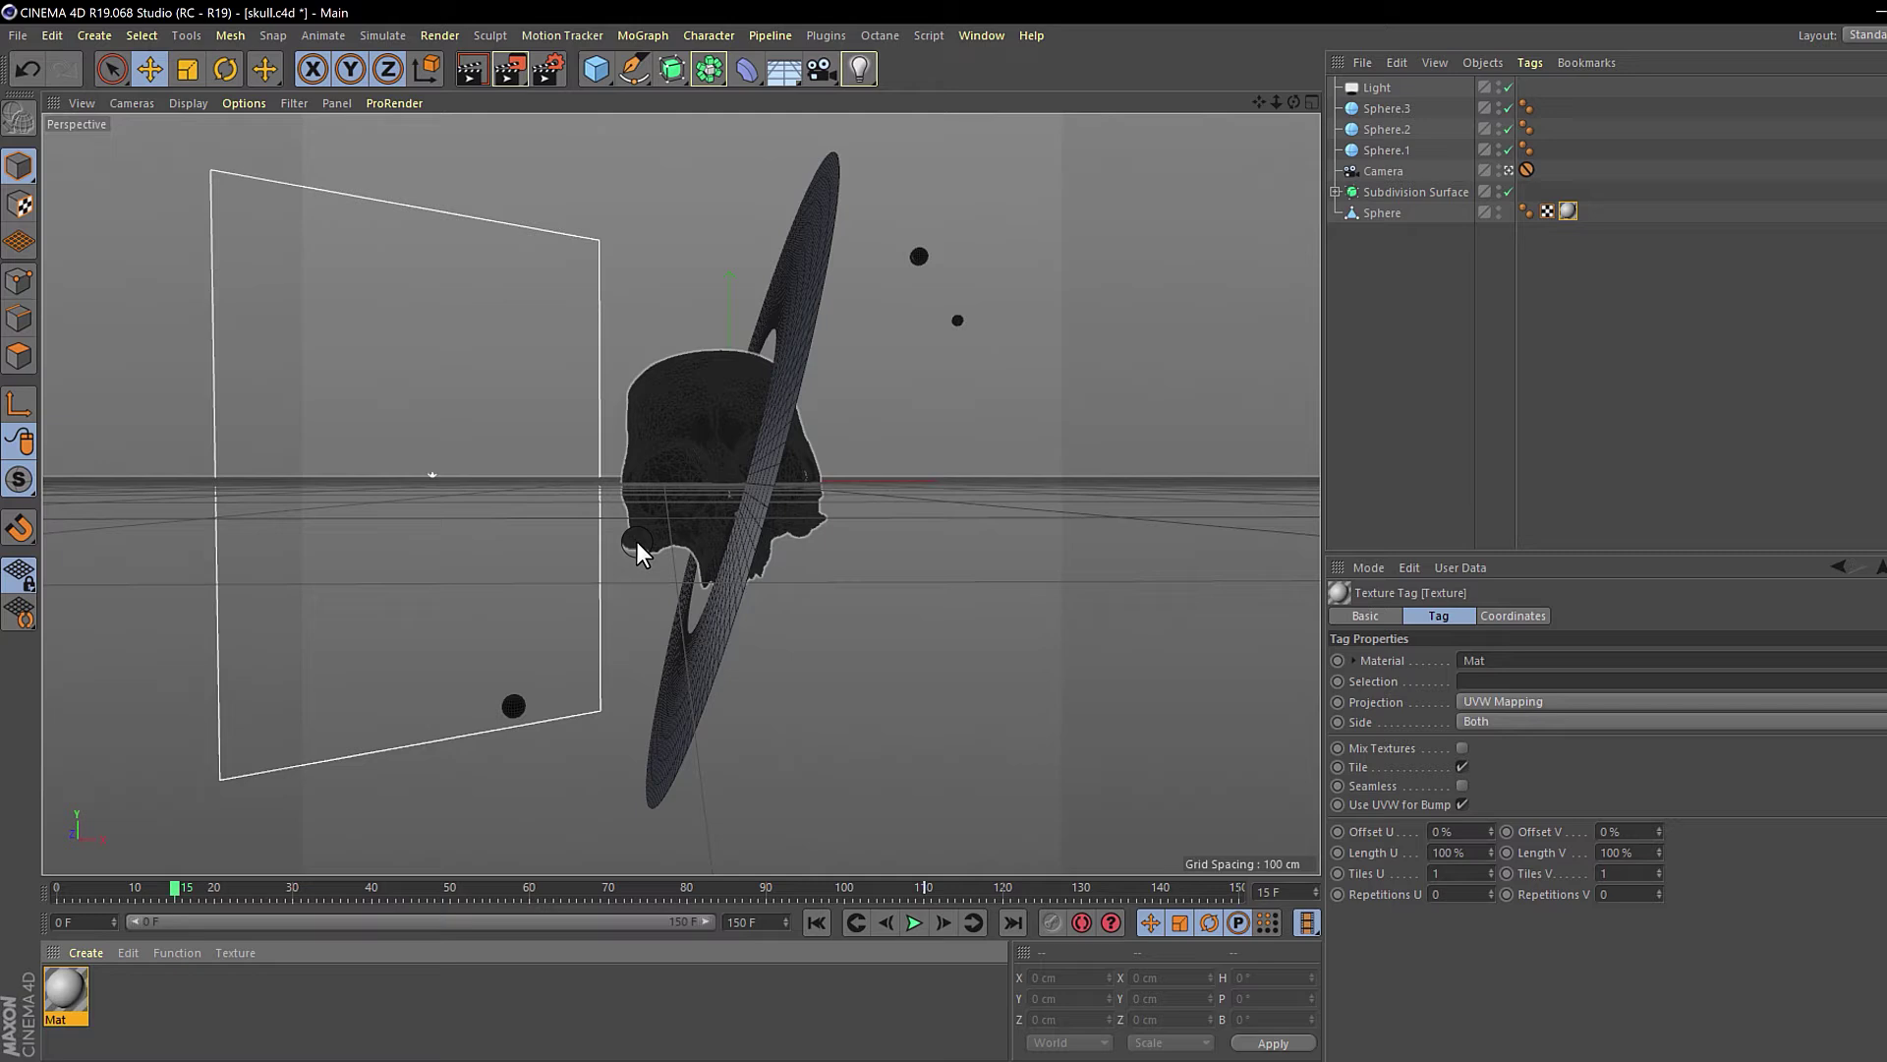
- In Mat, turn off the Color channel, turn on Luminance, and render the white skull
double_click(63, 991)
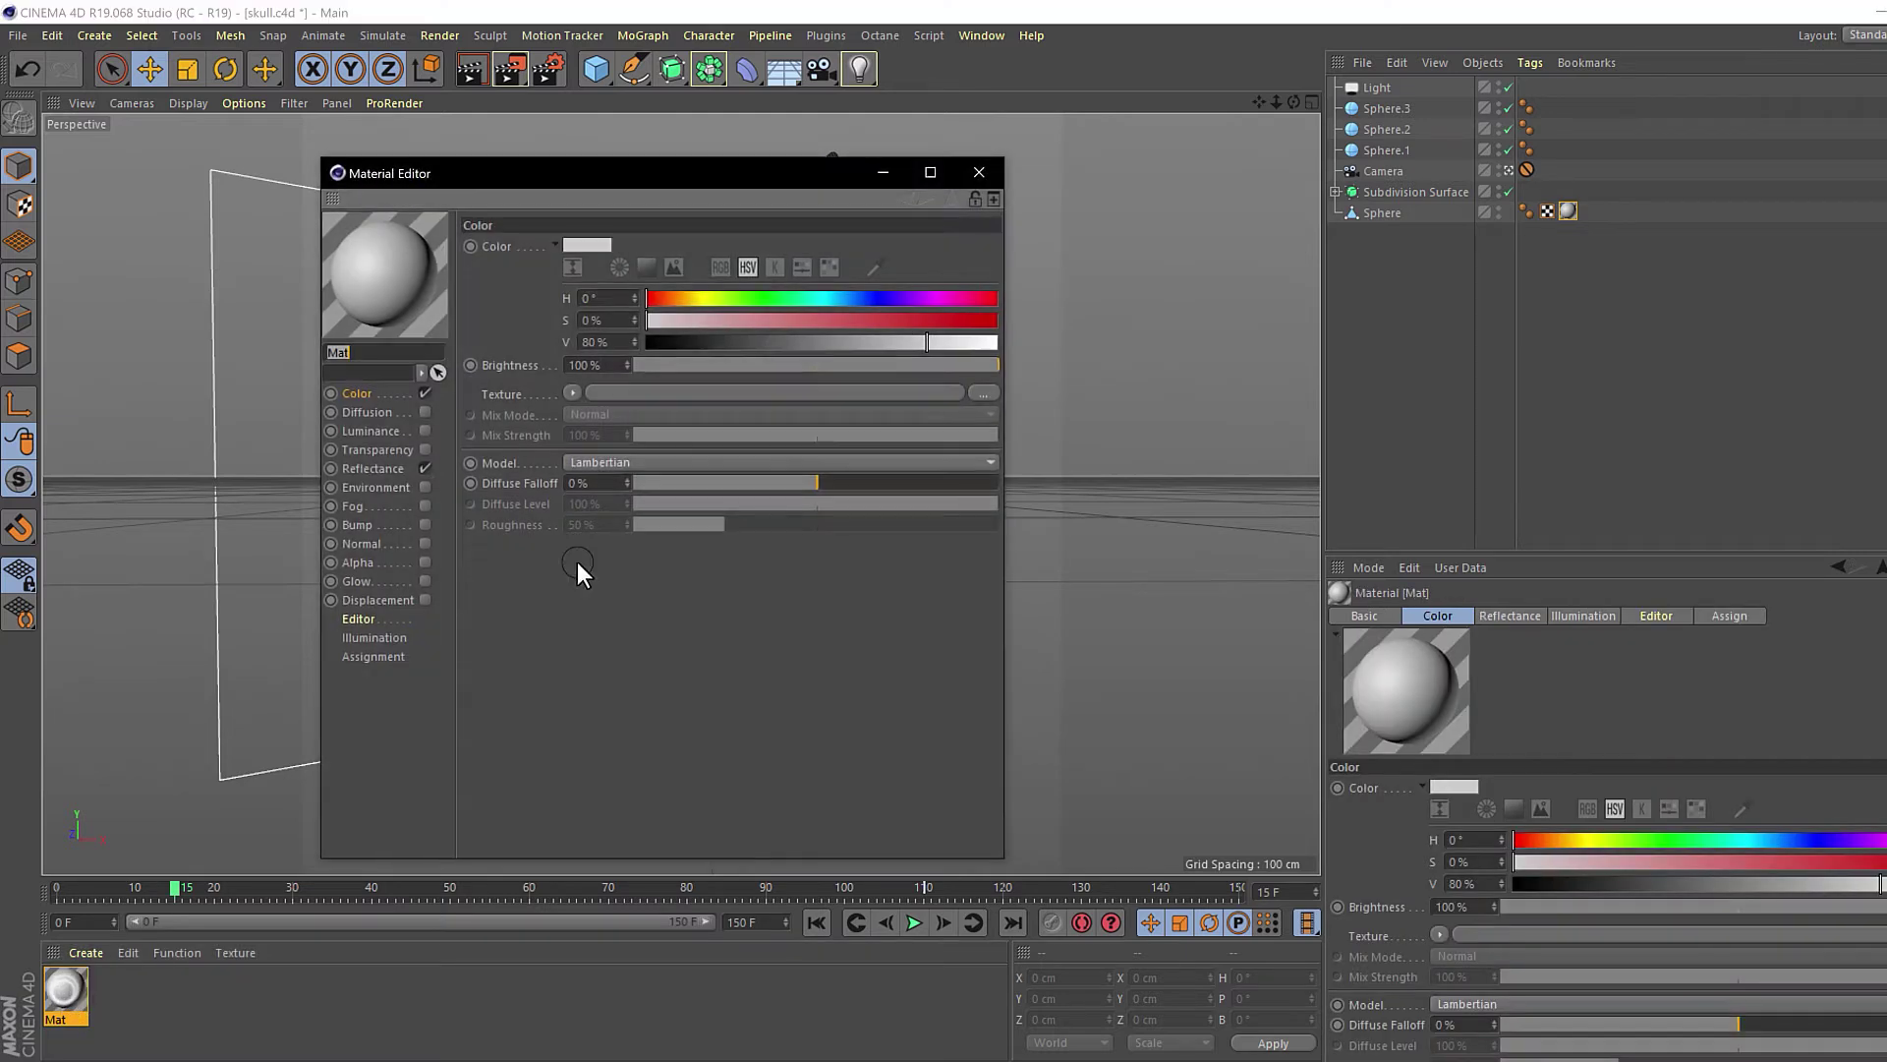
drag(721, 174, 1315, 110)
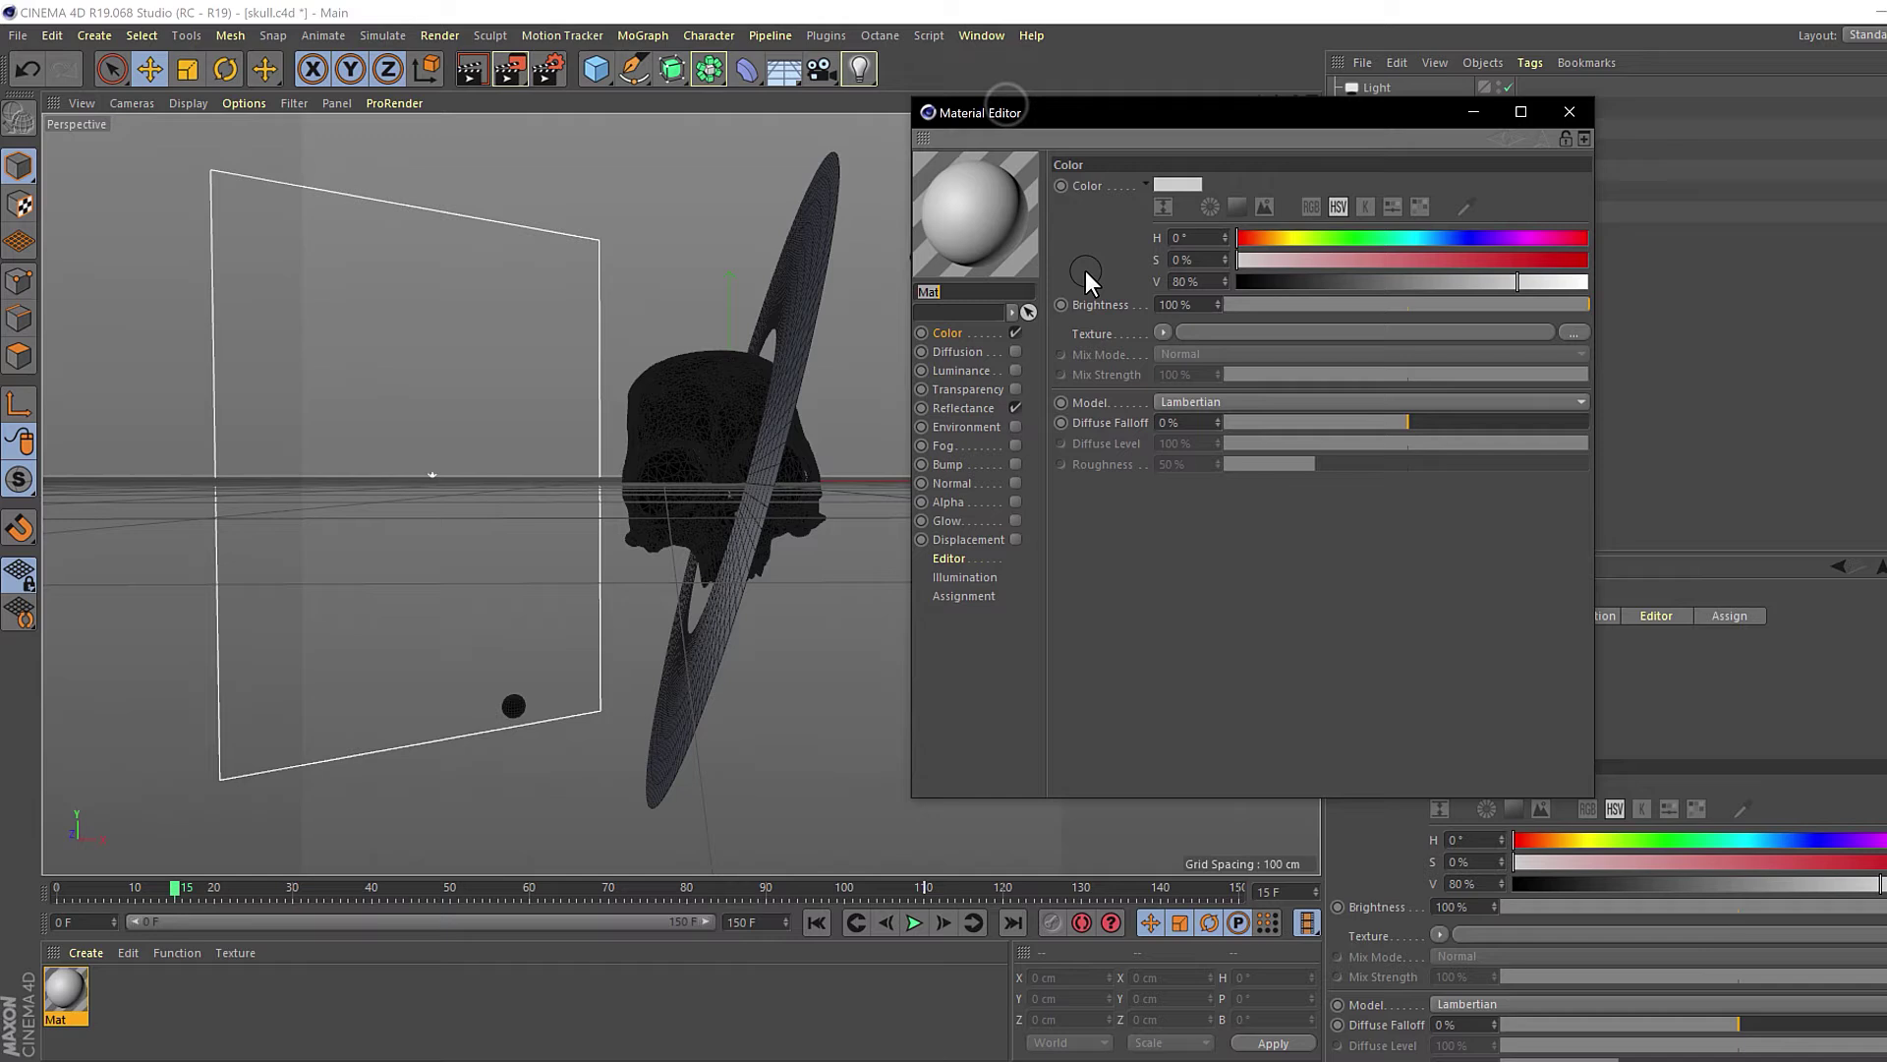
click(1016, 333)
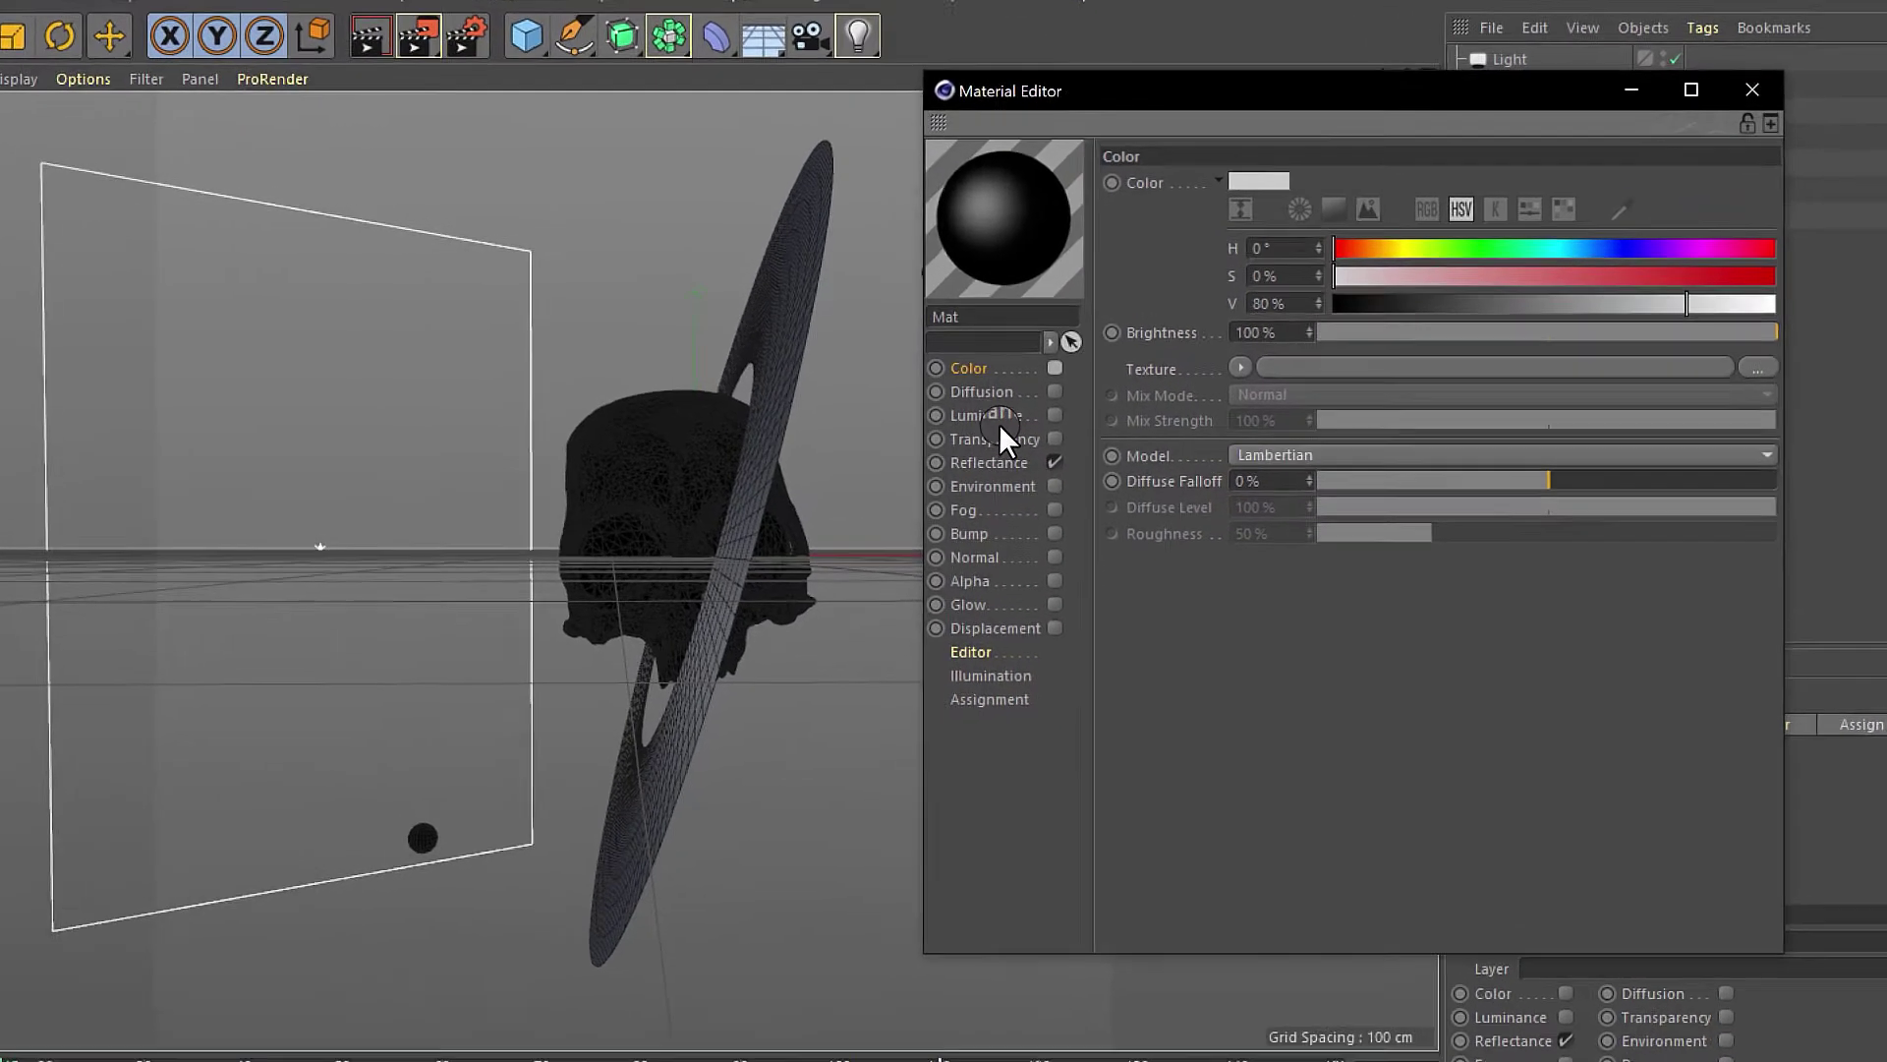
click(963, 372)
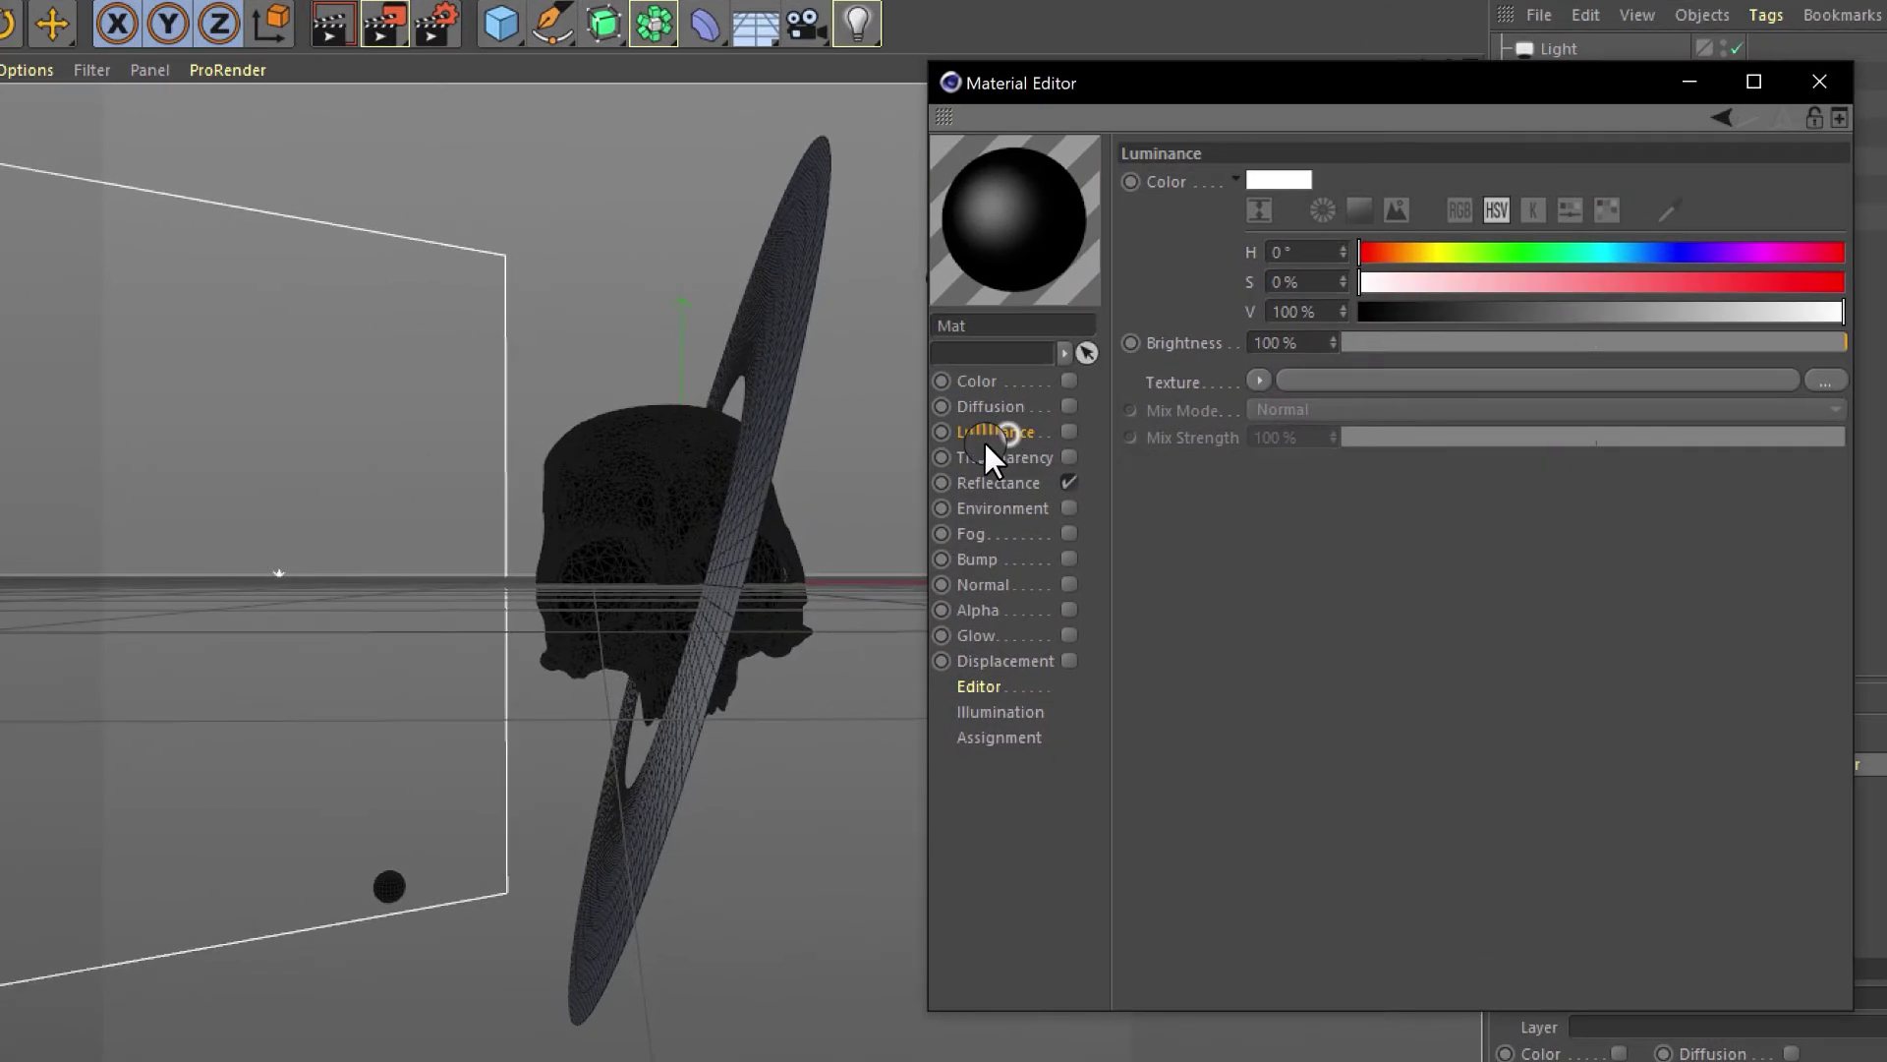
click(1069, 432)
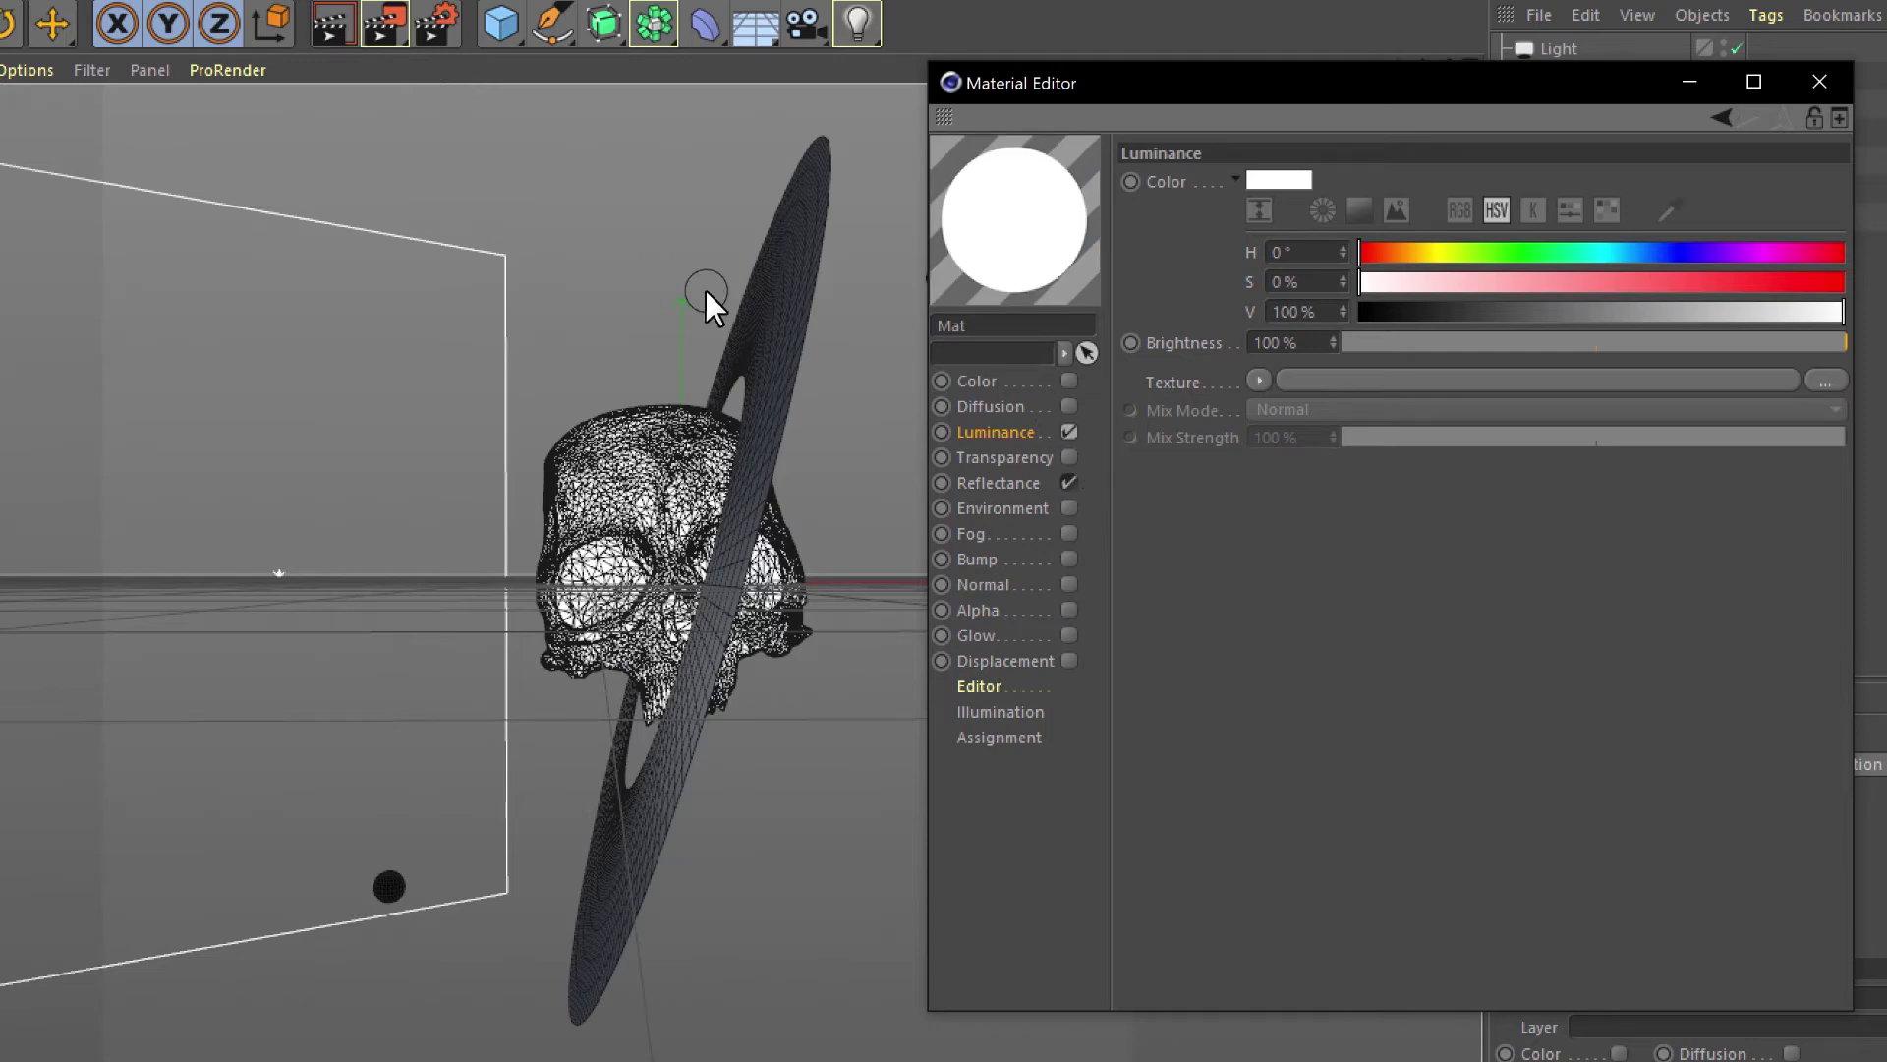
click(349, 25)
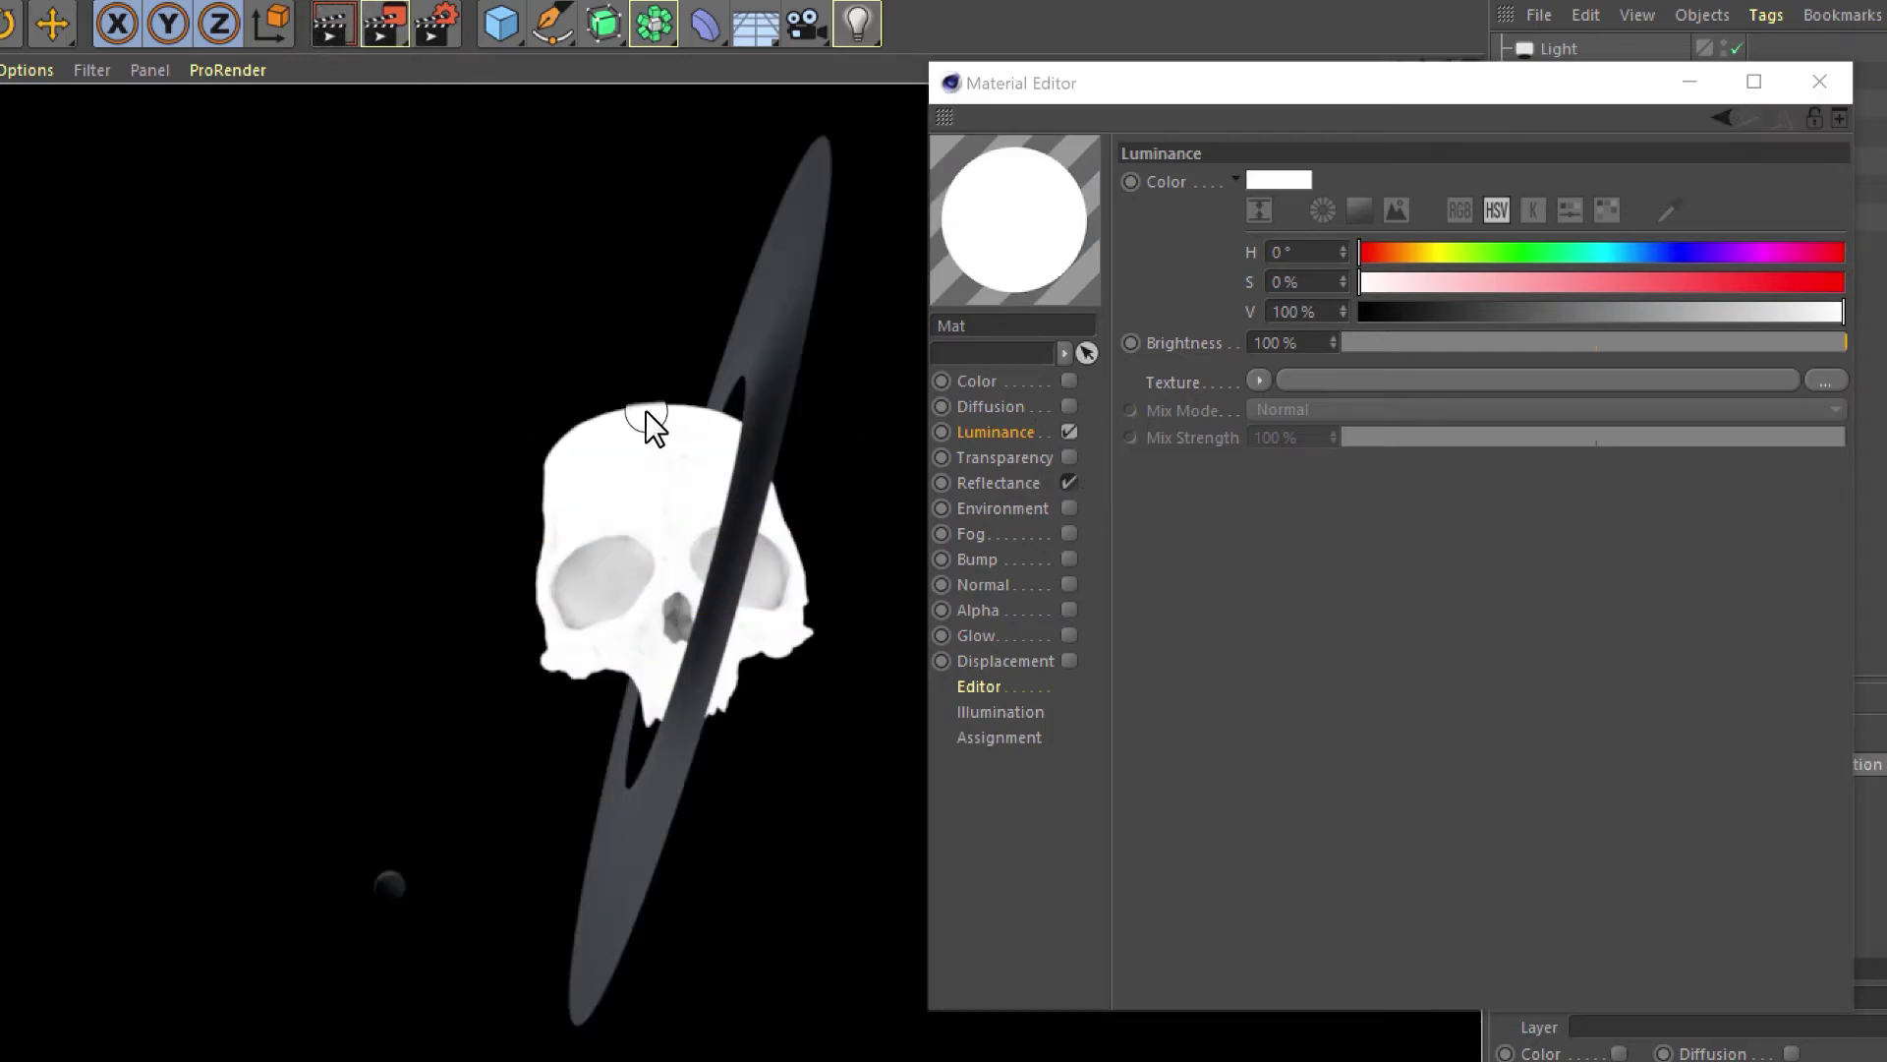
click(994, 433)
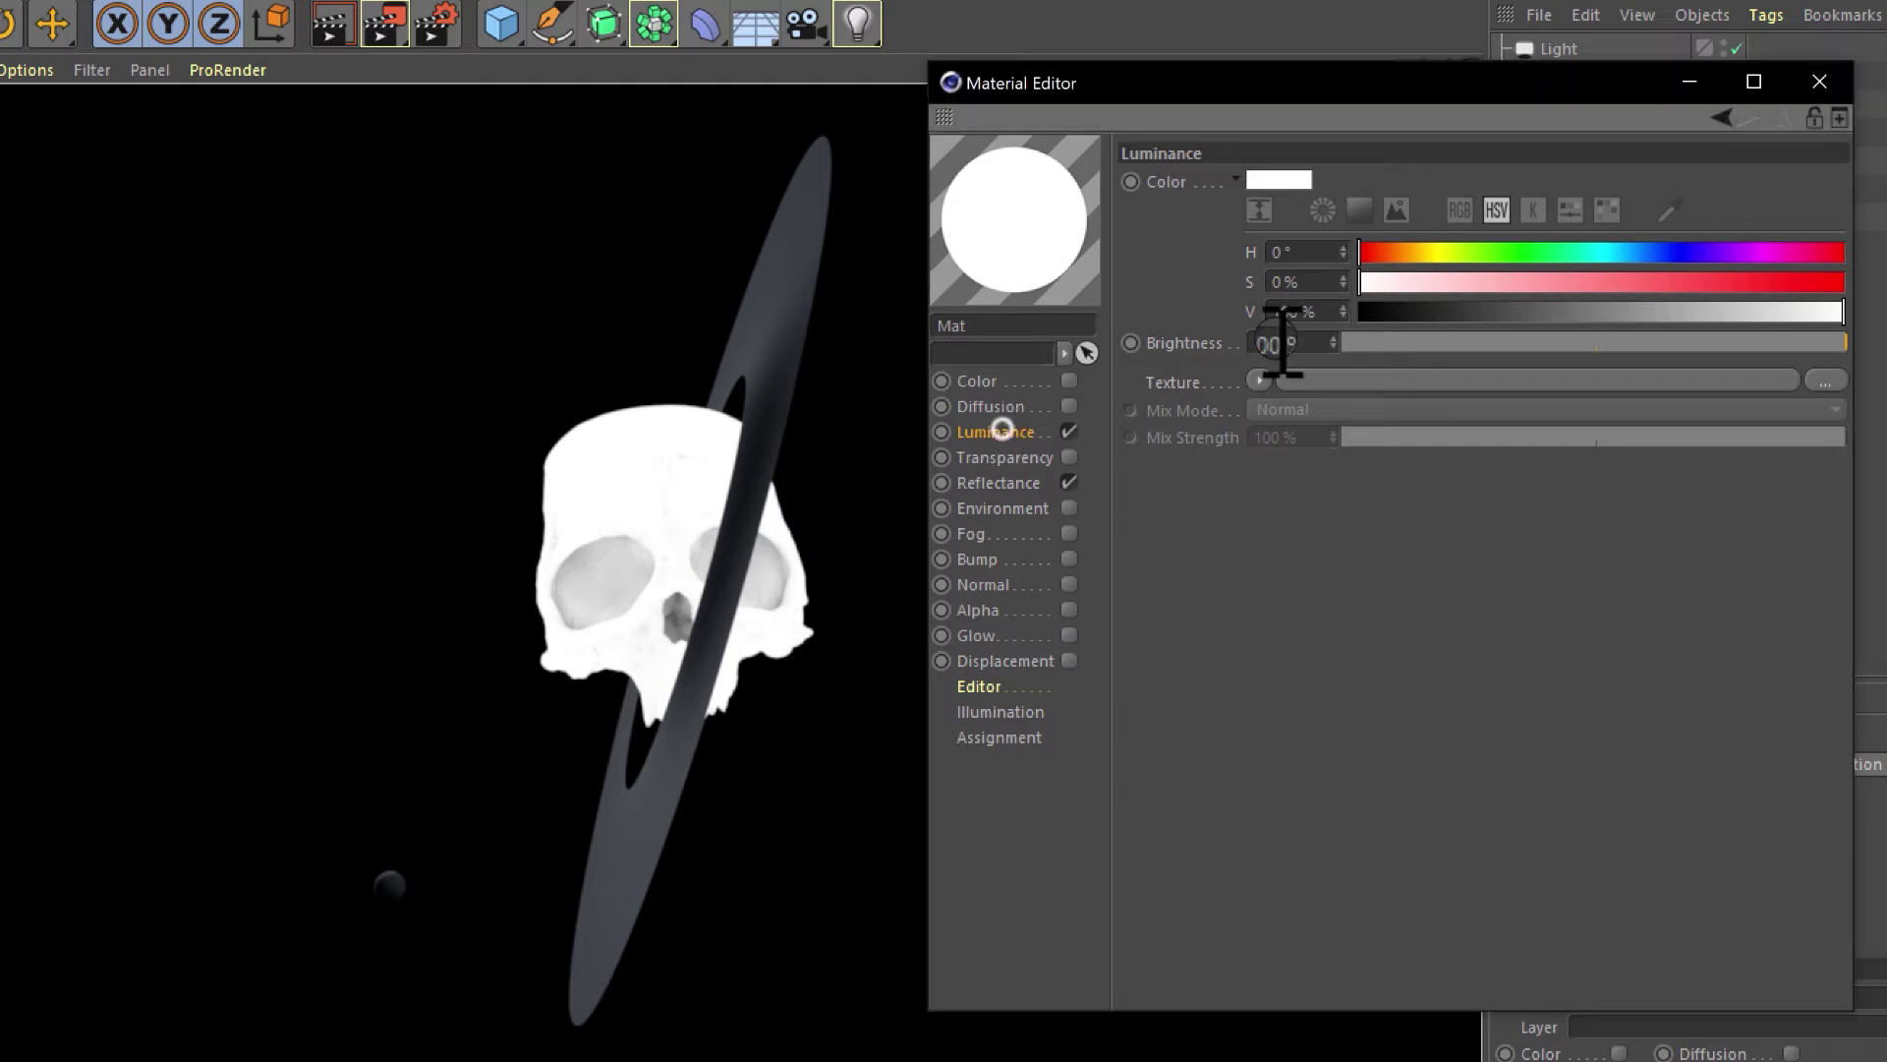
click(1260, 382)
click(1258, 380)
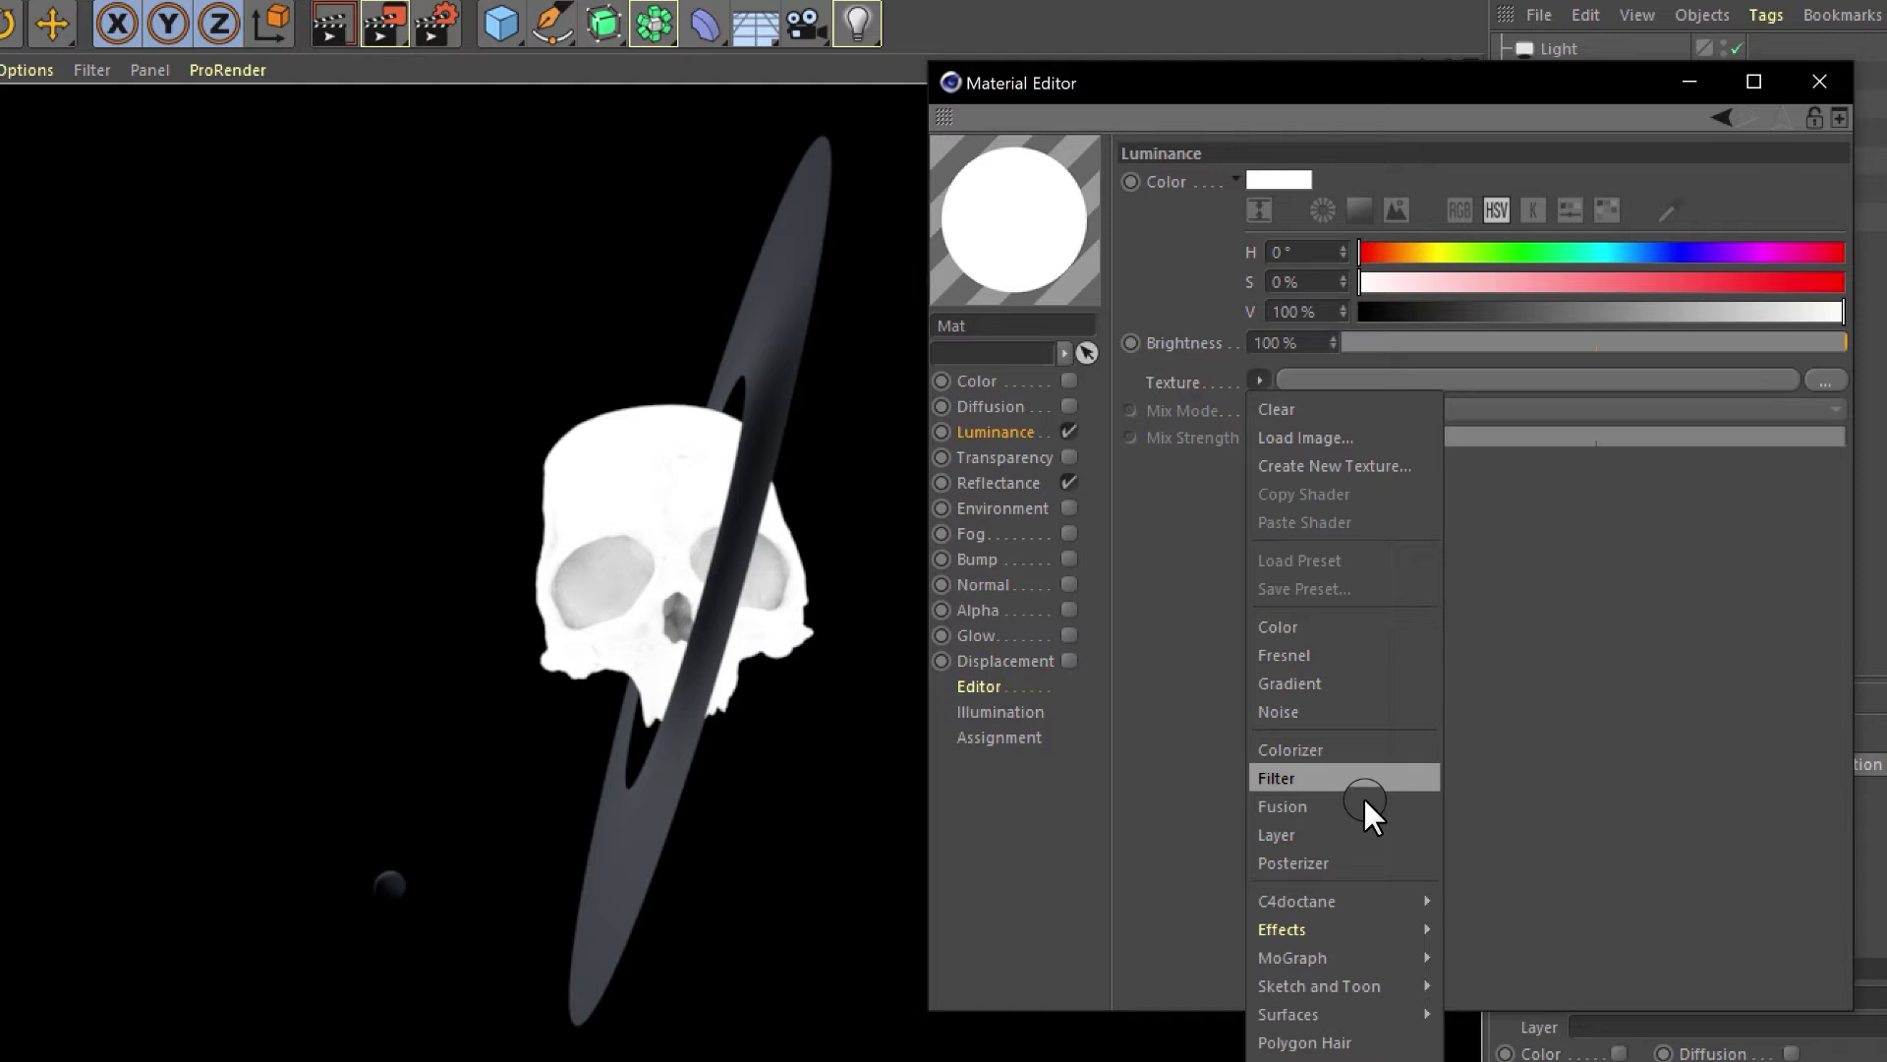
- Load Effects > Subsurface Scattering into Mat's Luminance texture and show its 80% grey, 10 cm settings
mouse_move(1323, 927)
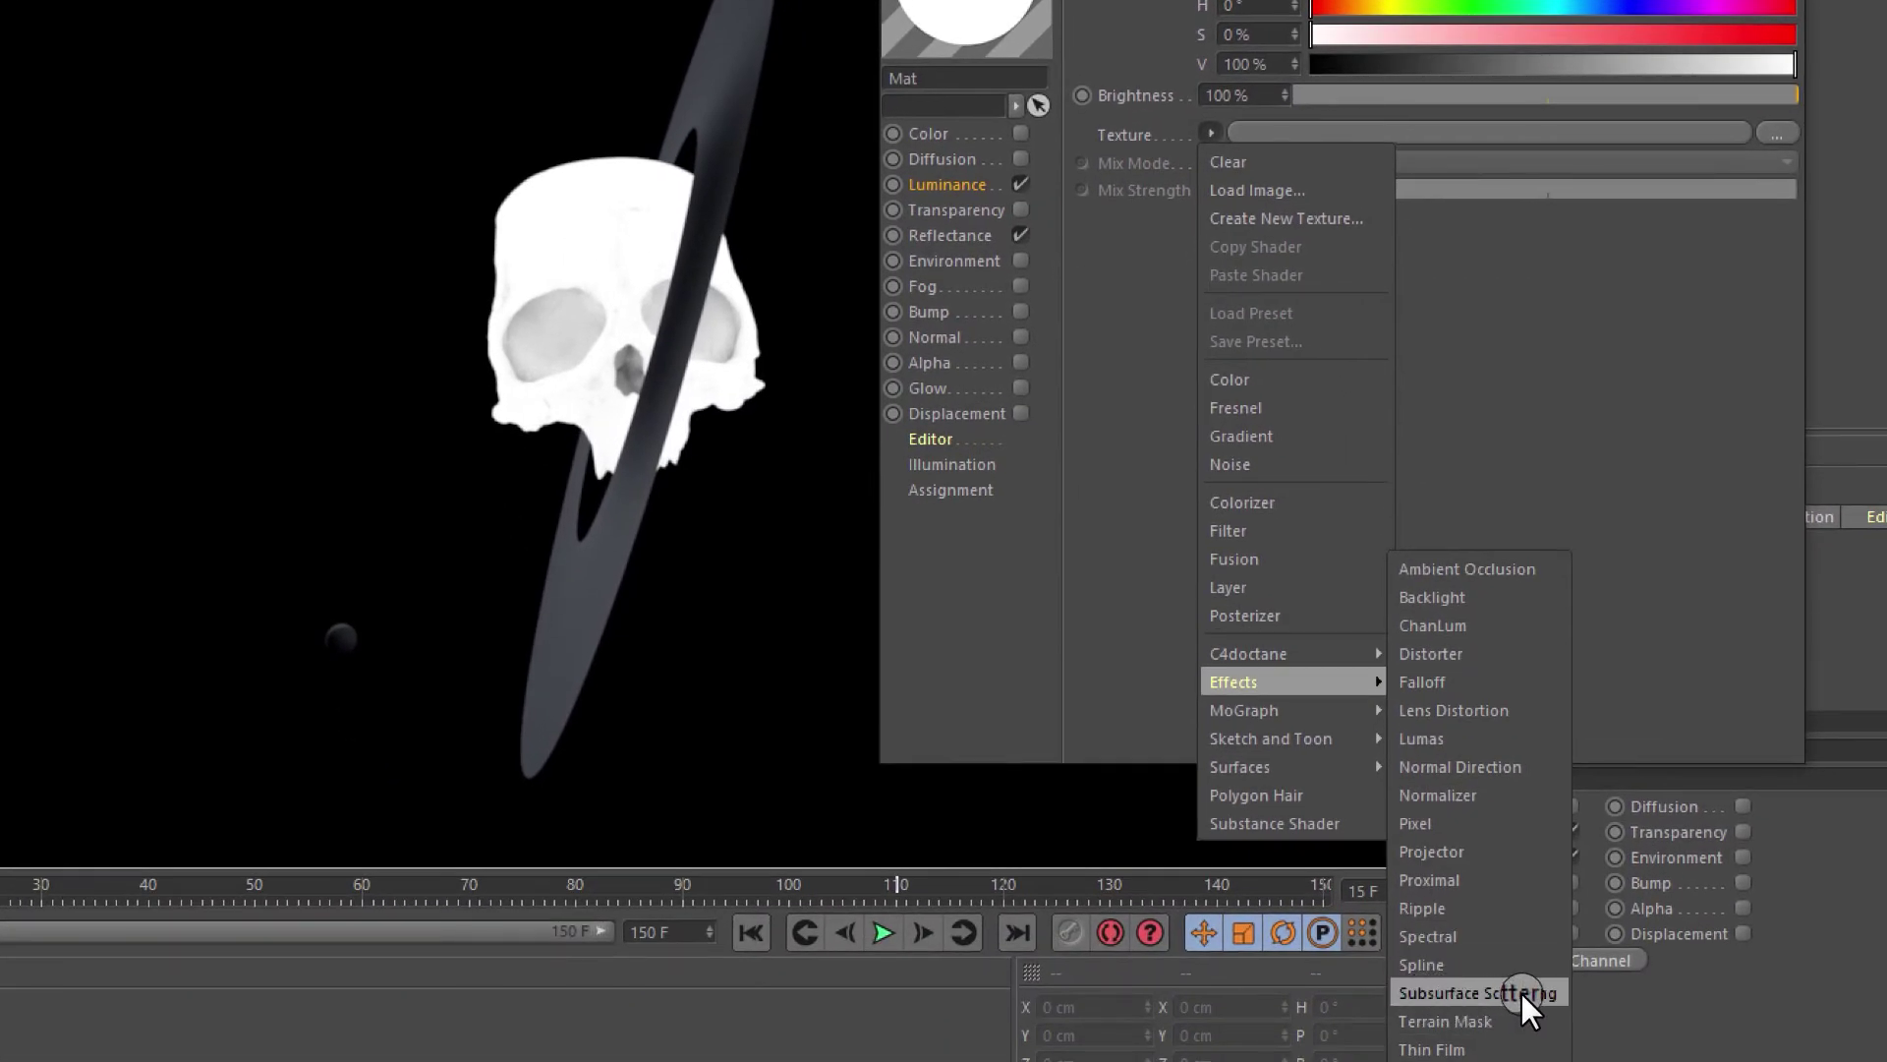
click(1520, 993)
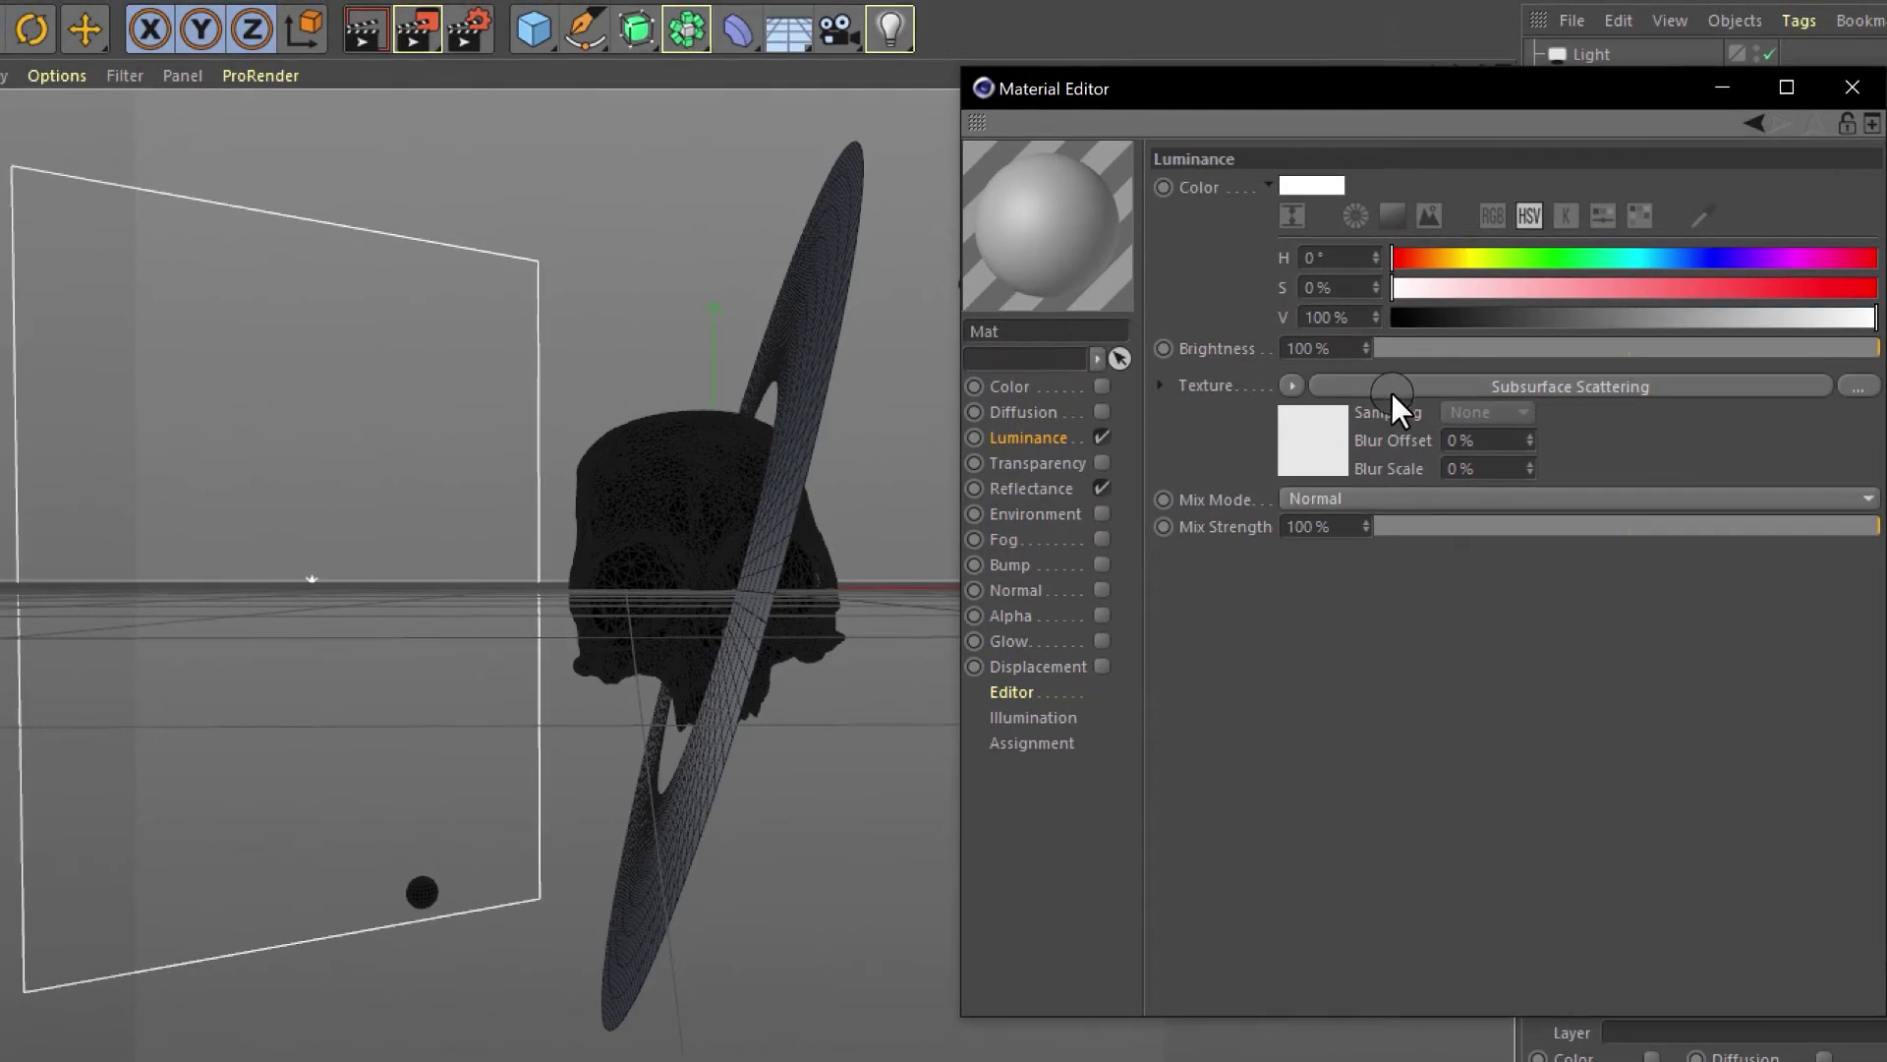
click(1308, 438)
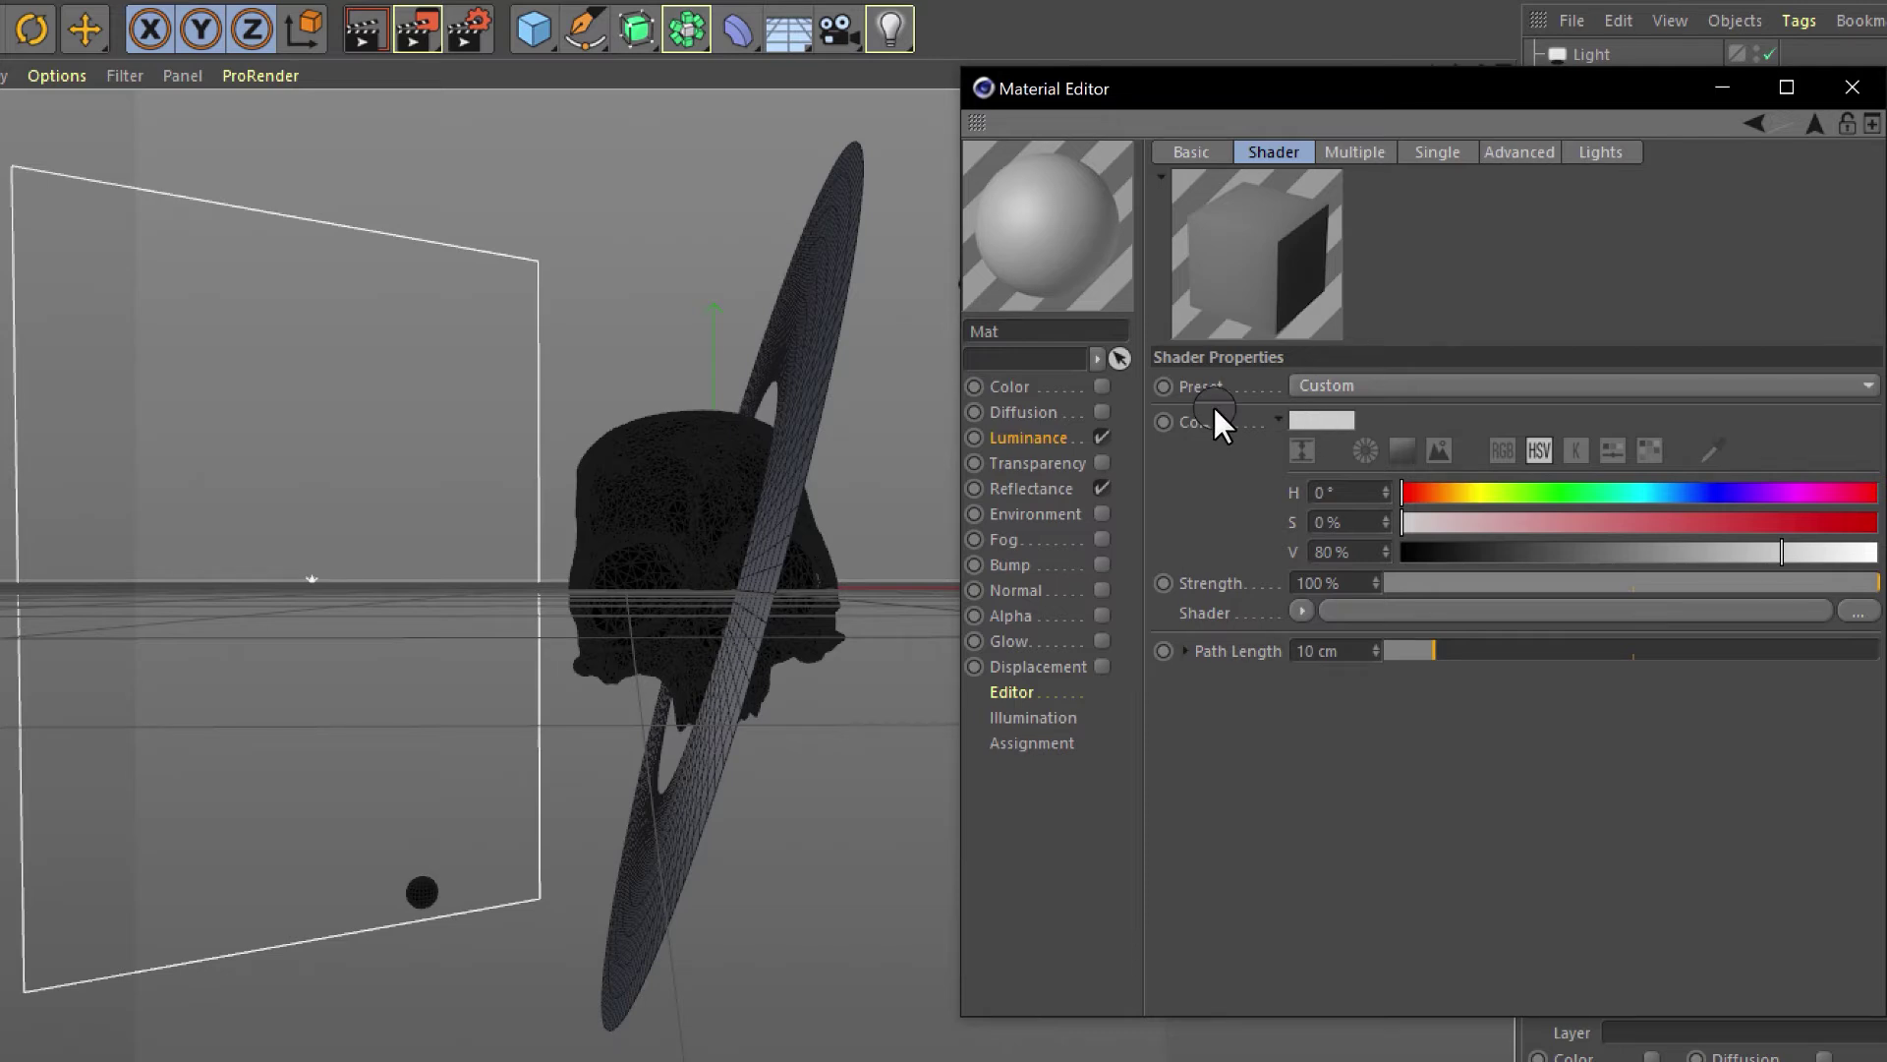
- Set the subsurface scattering colour to cyan (H 185°, S 61%) and test-render the skull
click(1331, 415)
drag(1366, 411, 1394, 410)
drag(1494, 446, 1427, 452)
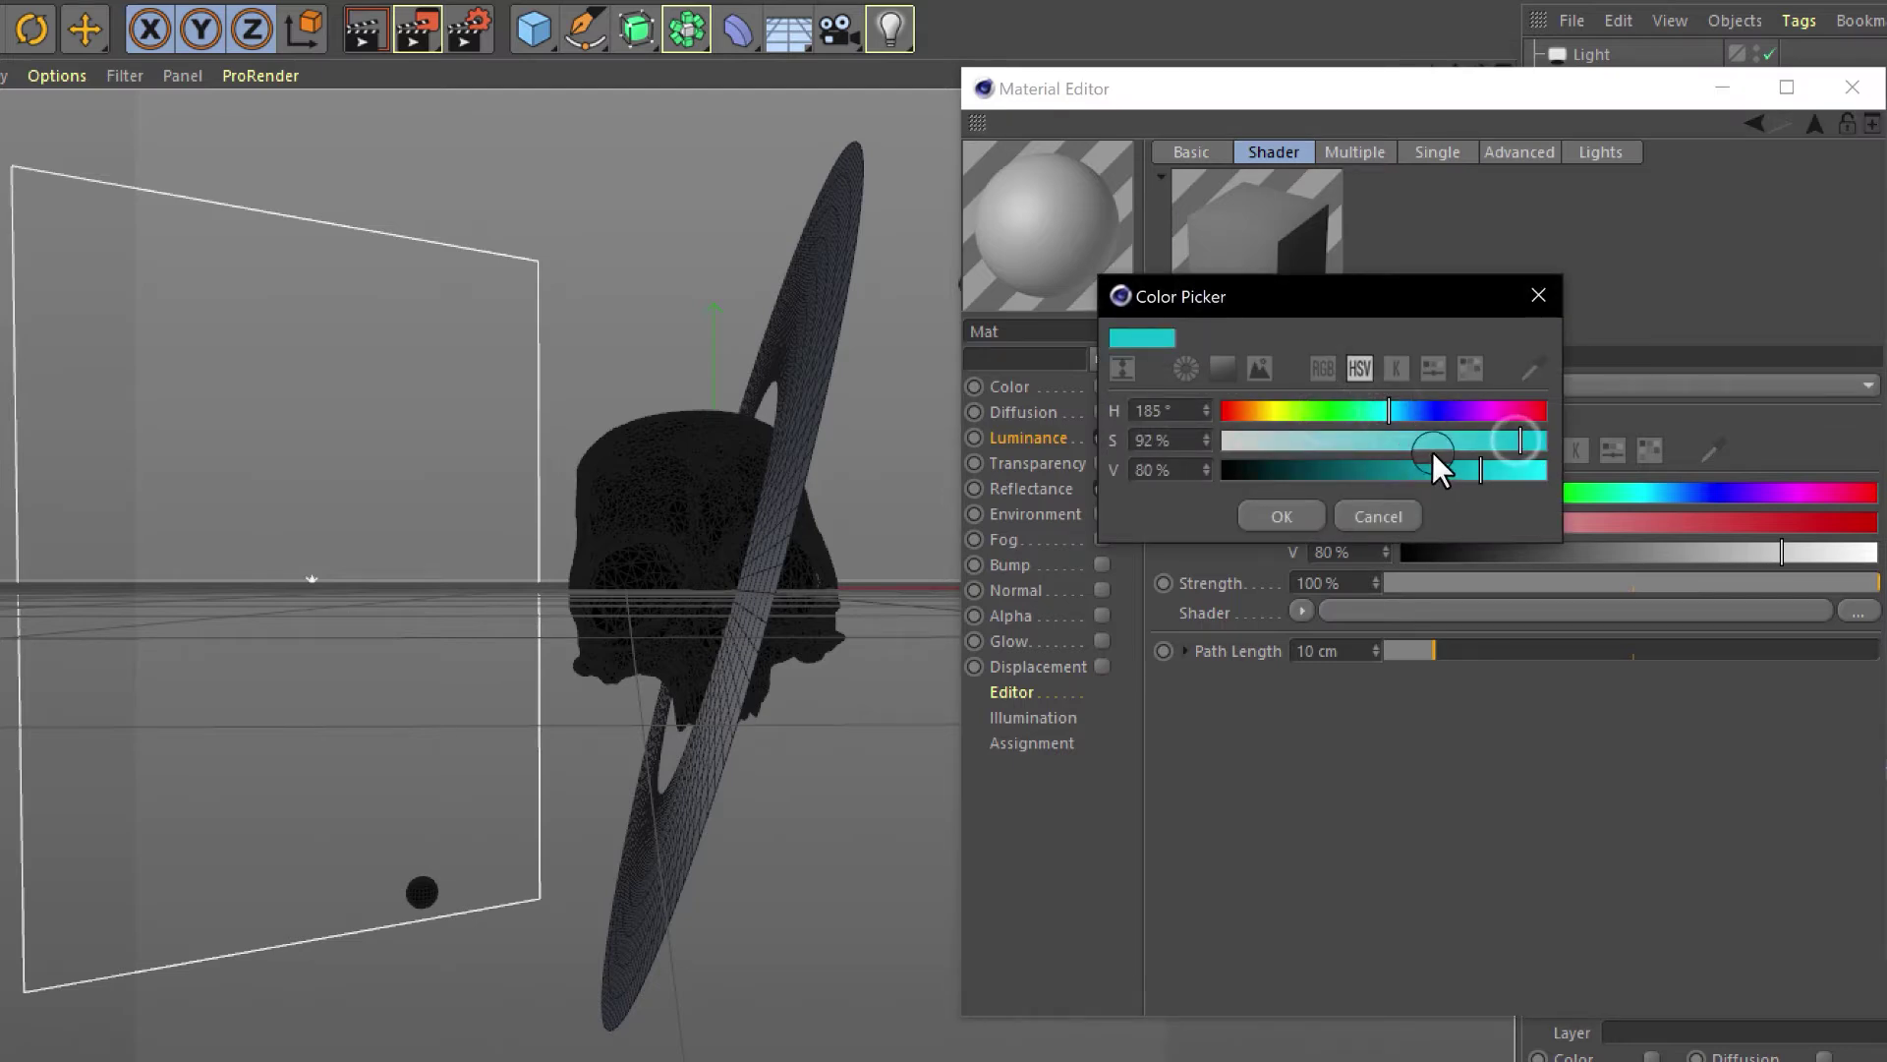
click(1282, 516)
key(ctrl+r)
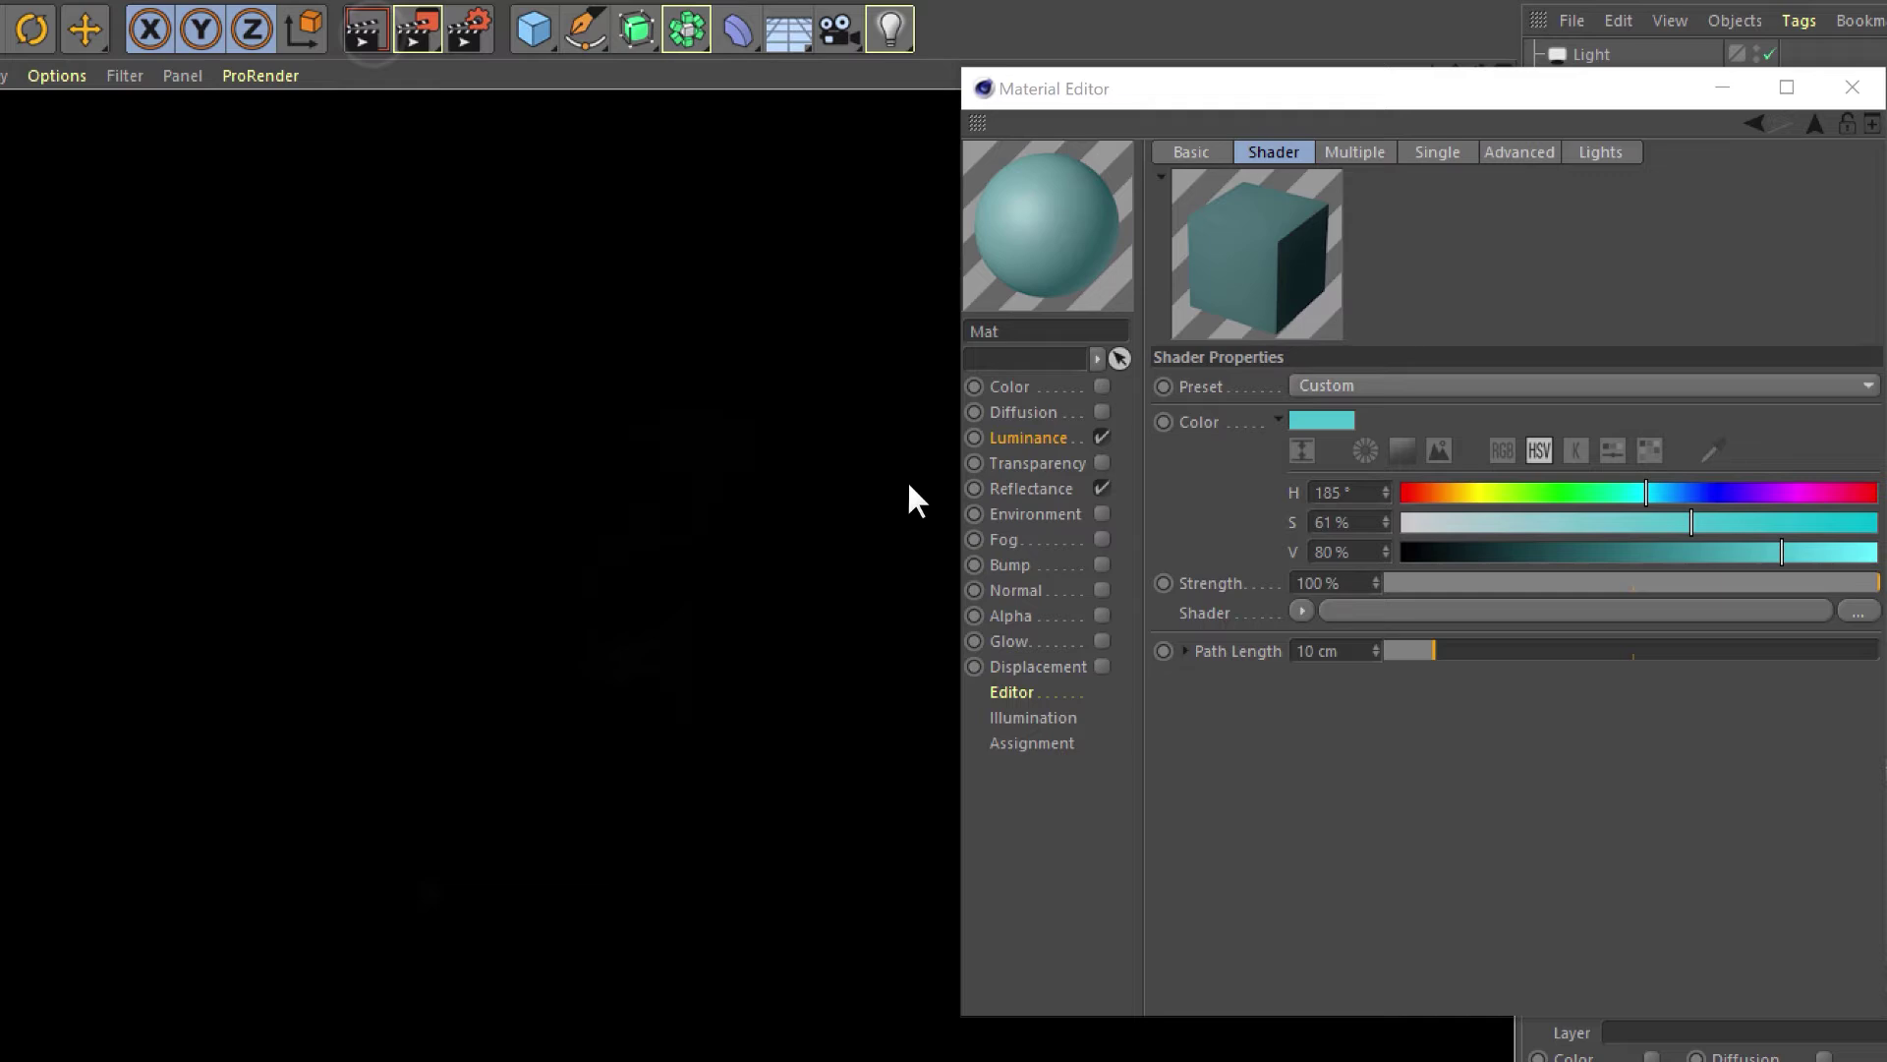
- Tune the scattering Path Length, ending at 100 cm, re-rendering to compare results
drag(1262, 97, 1650, 93)
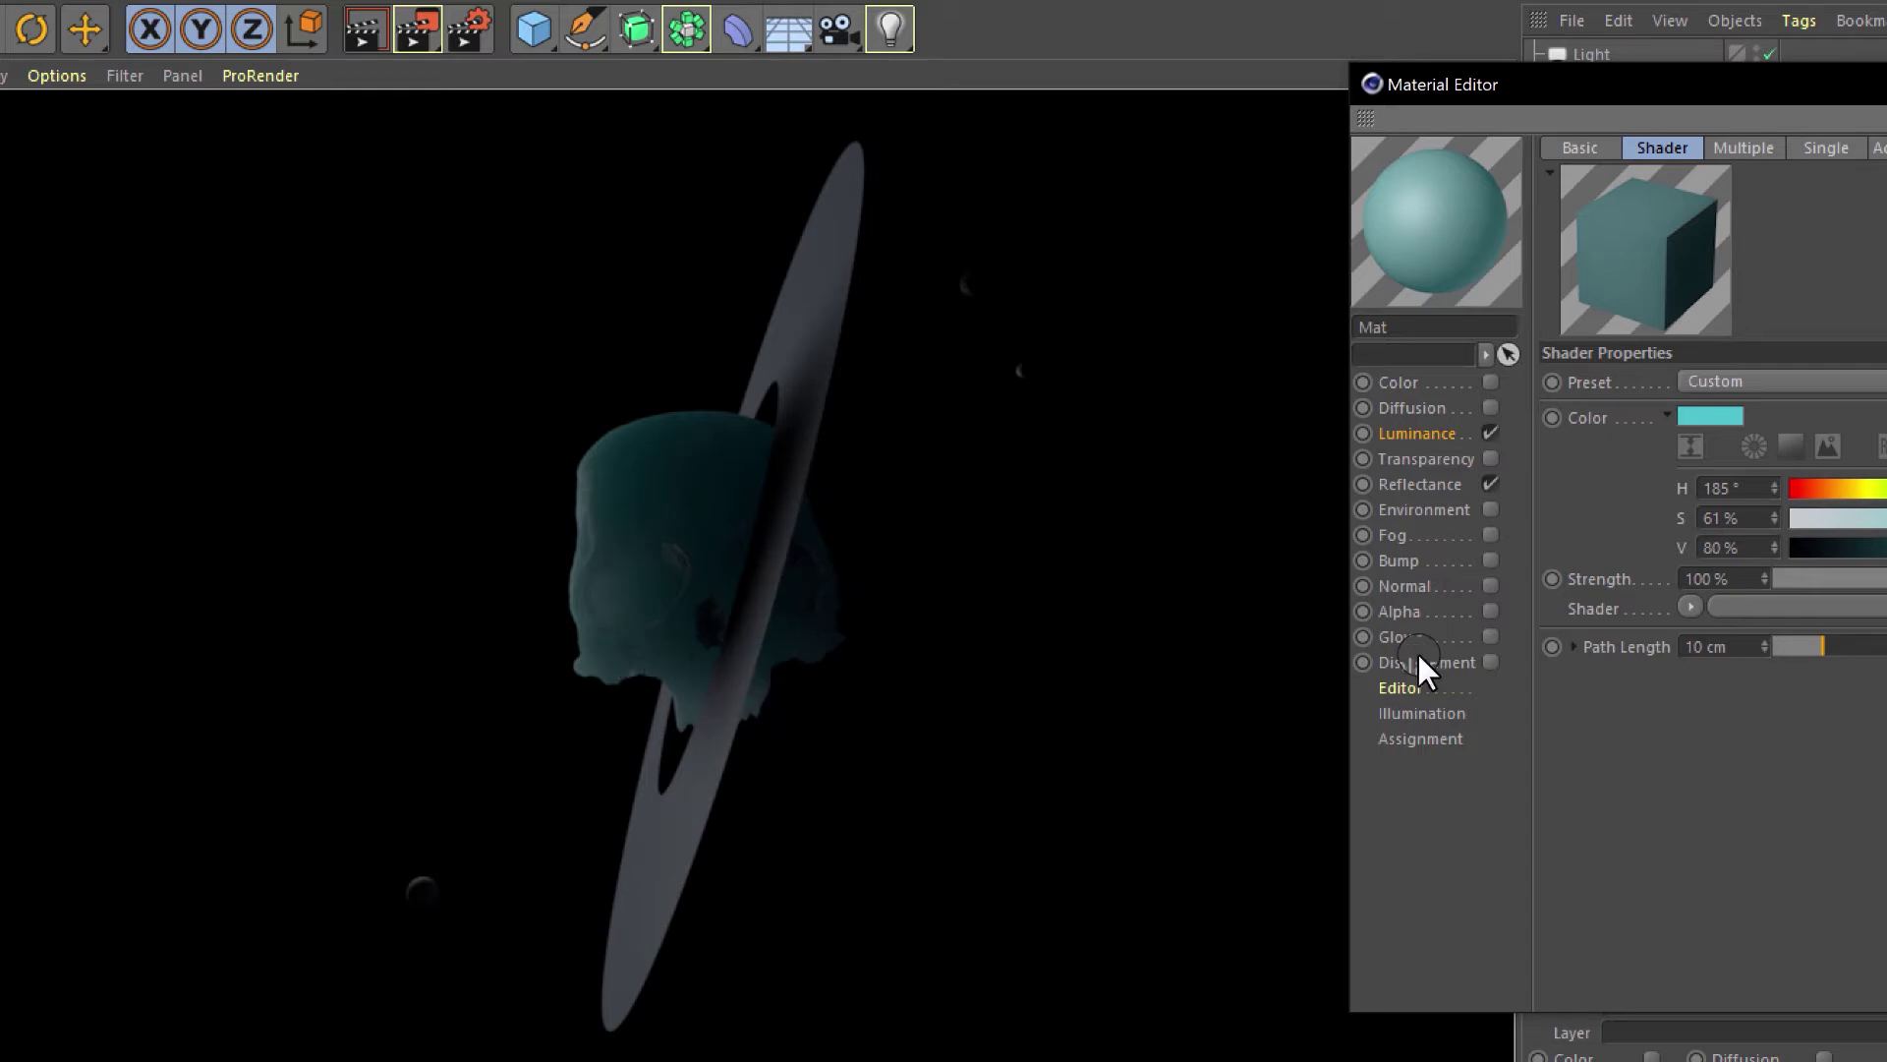
drag(1759, 124, 1380, 112)
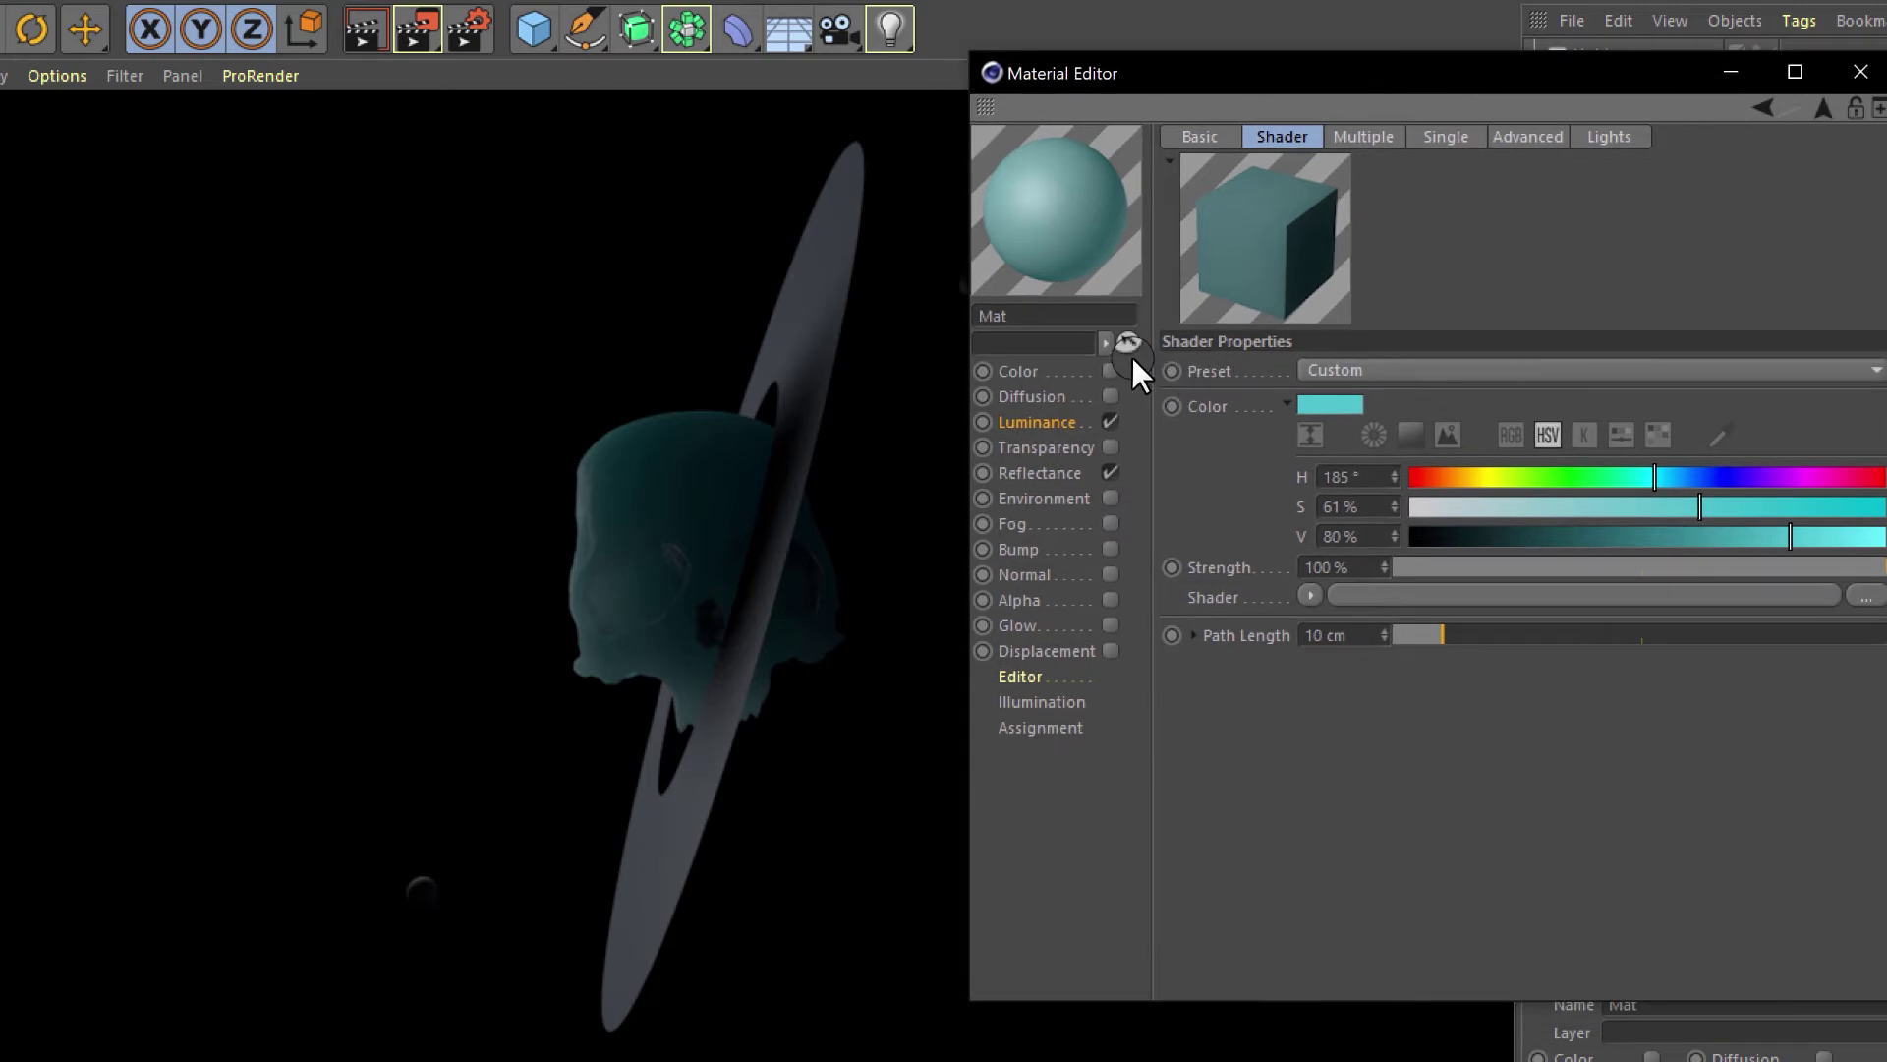
click(1398, 635)
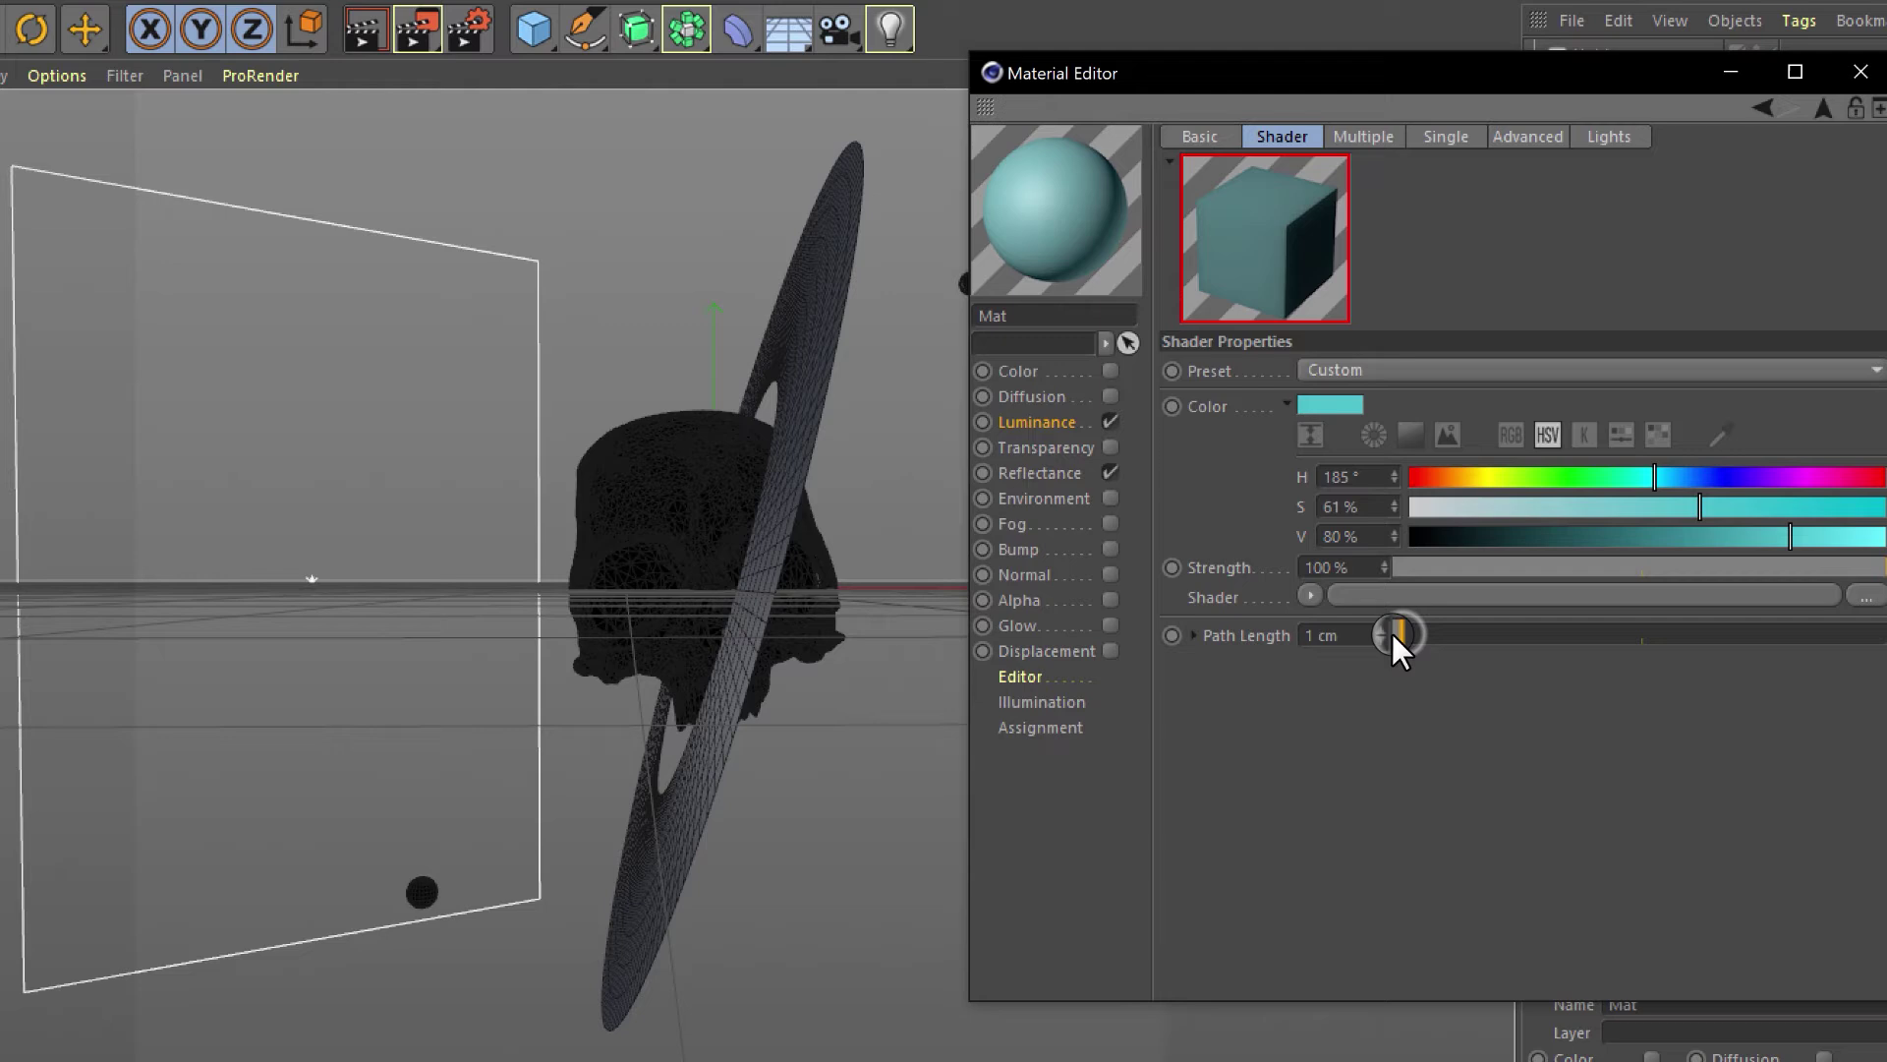
click(375, 34)
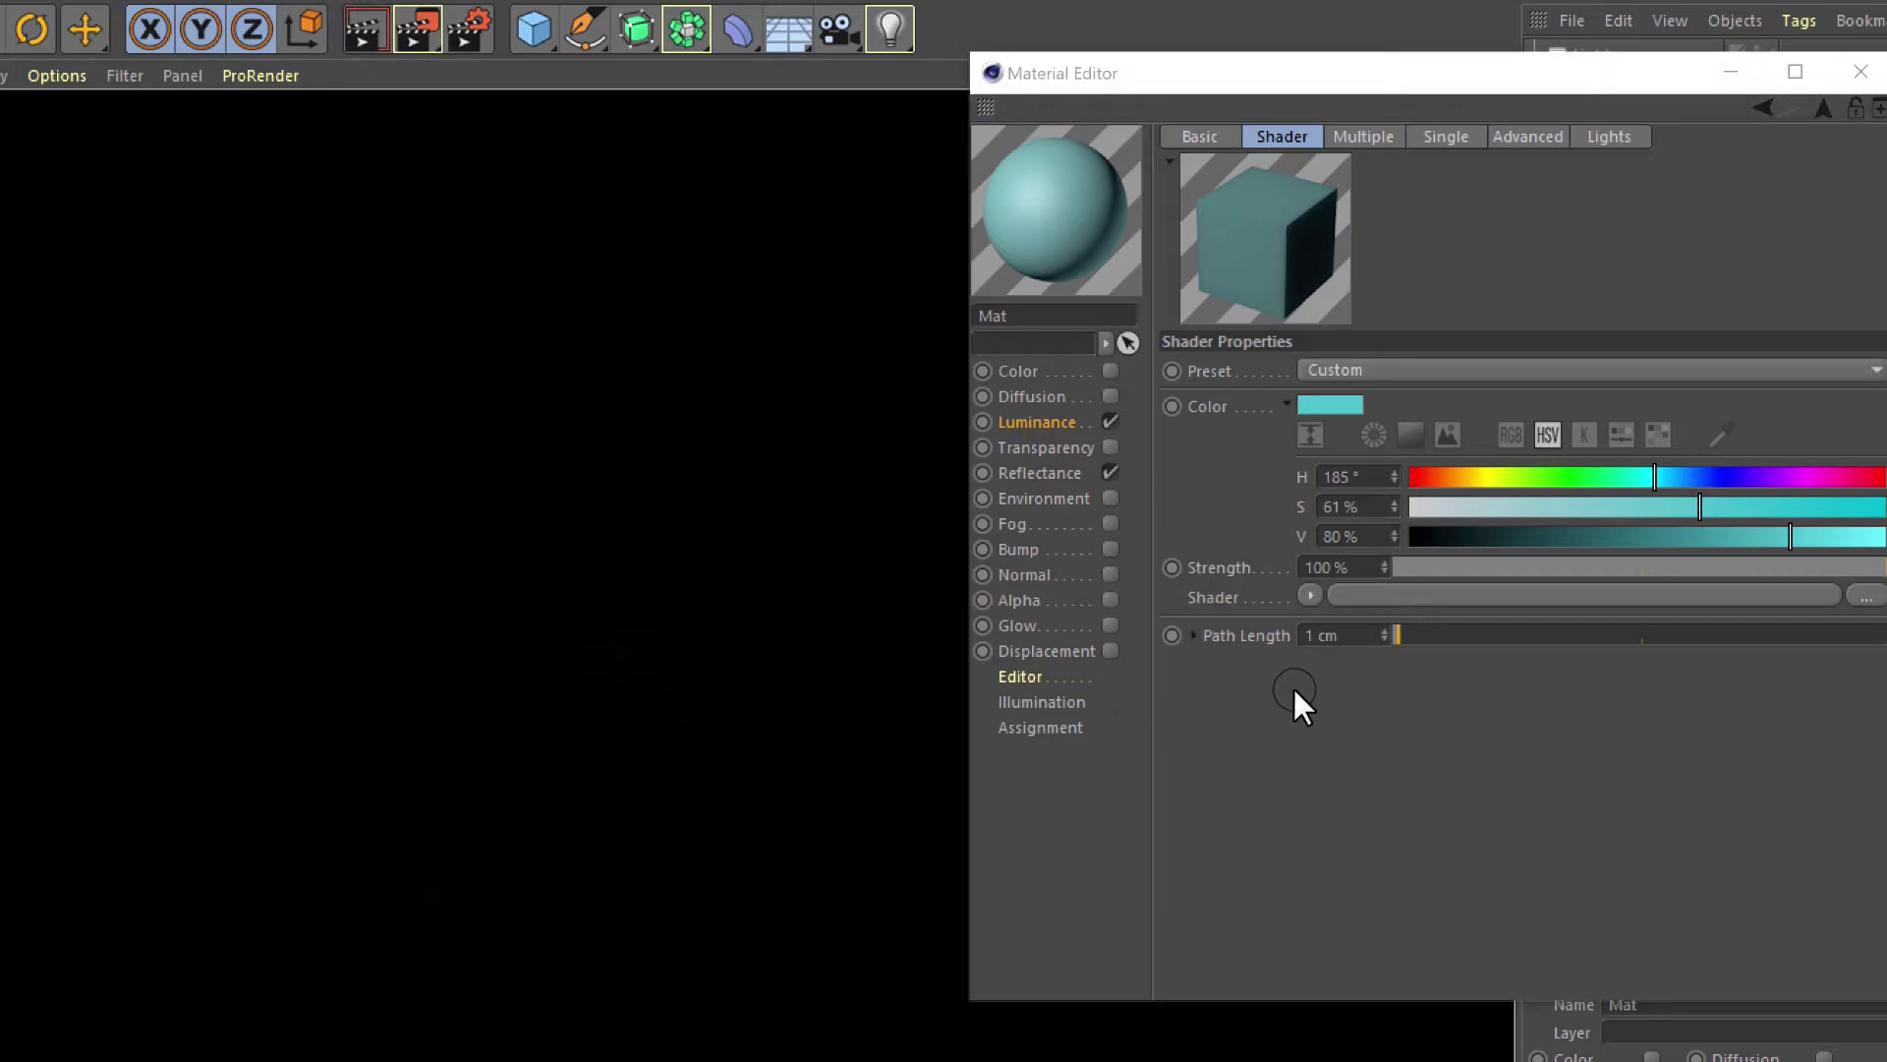
drag(1278, 89, 1629, 2)
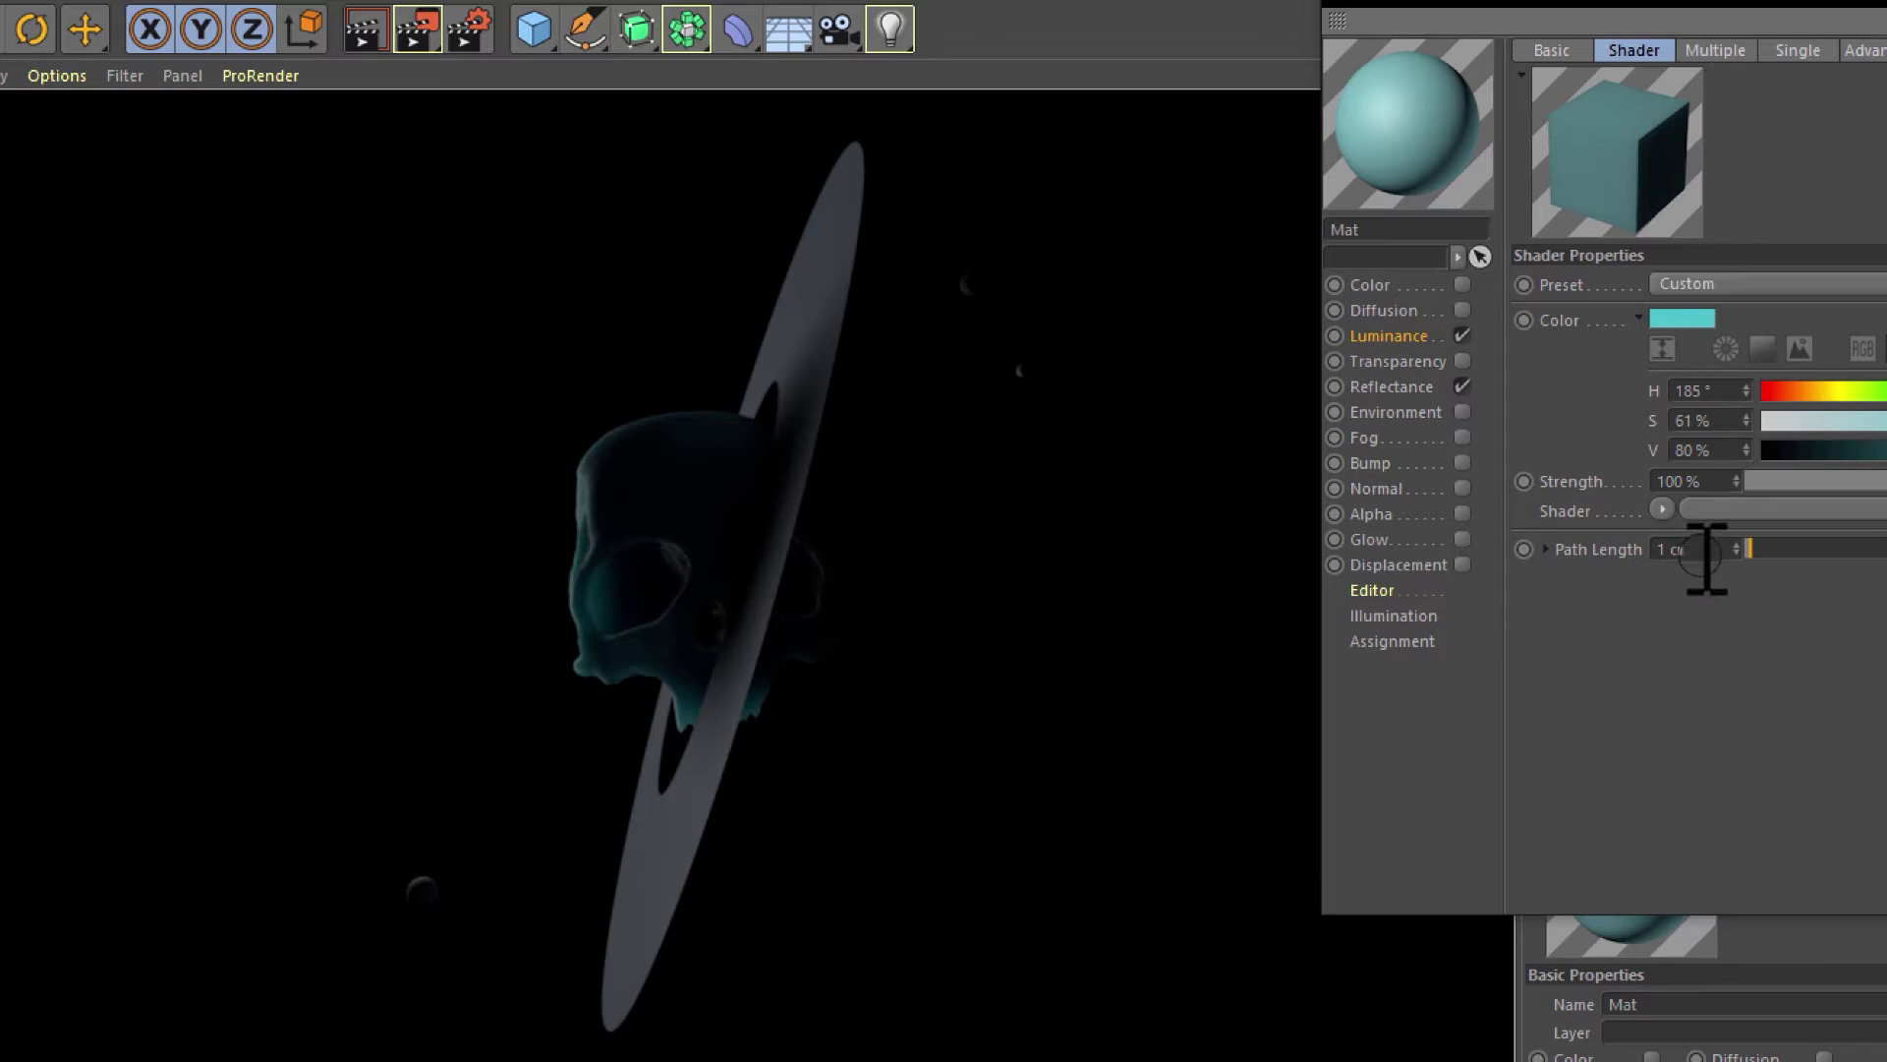
drag(1698, 552, 1635, 551)
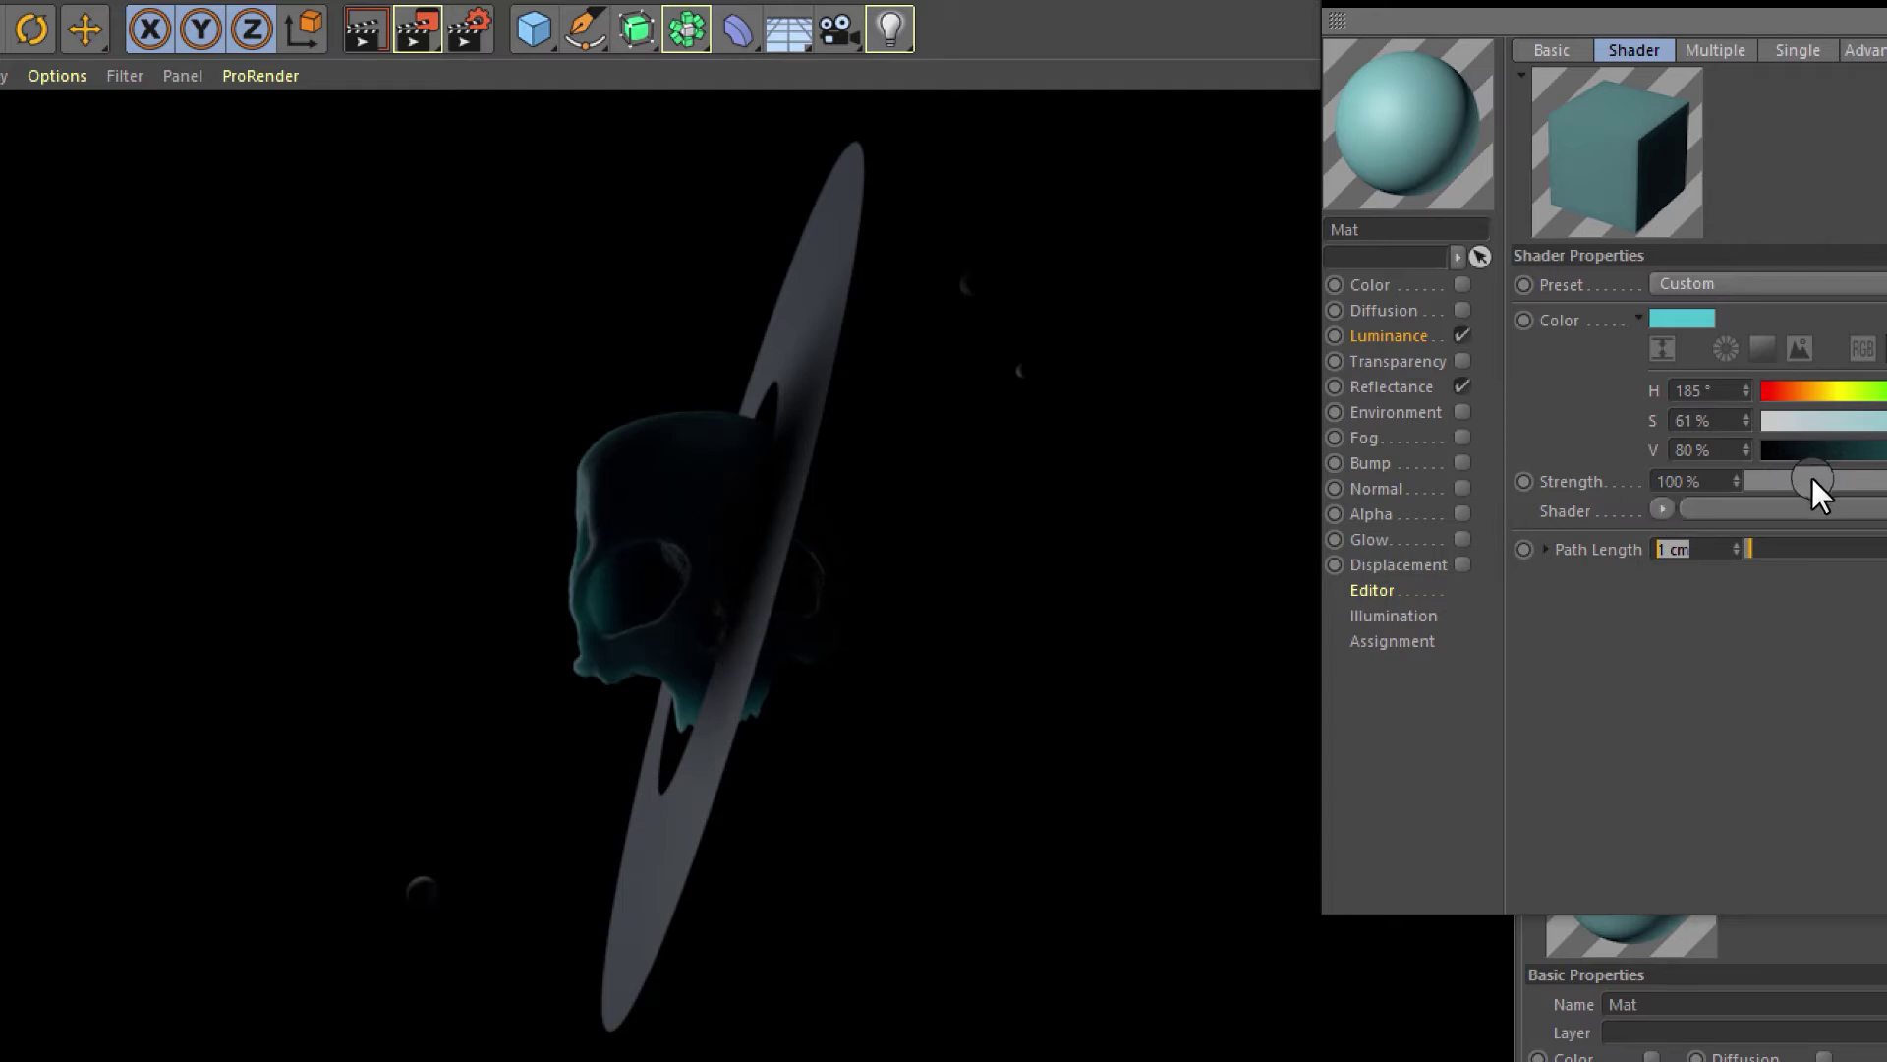
drag(1737, 551, 464, 194)
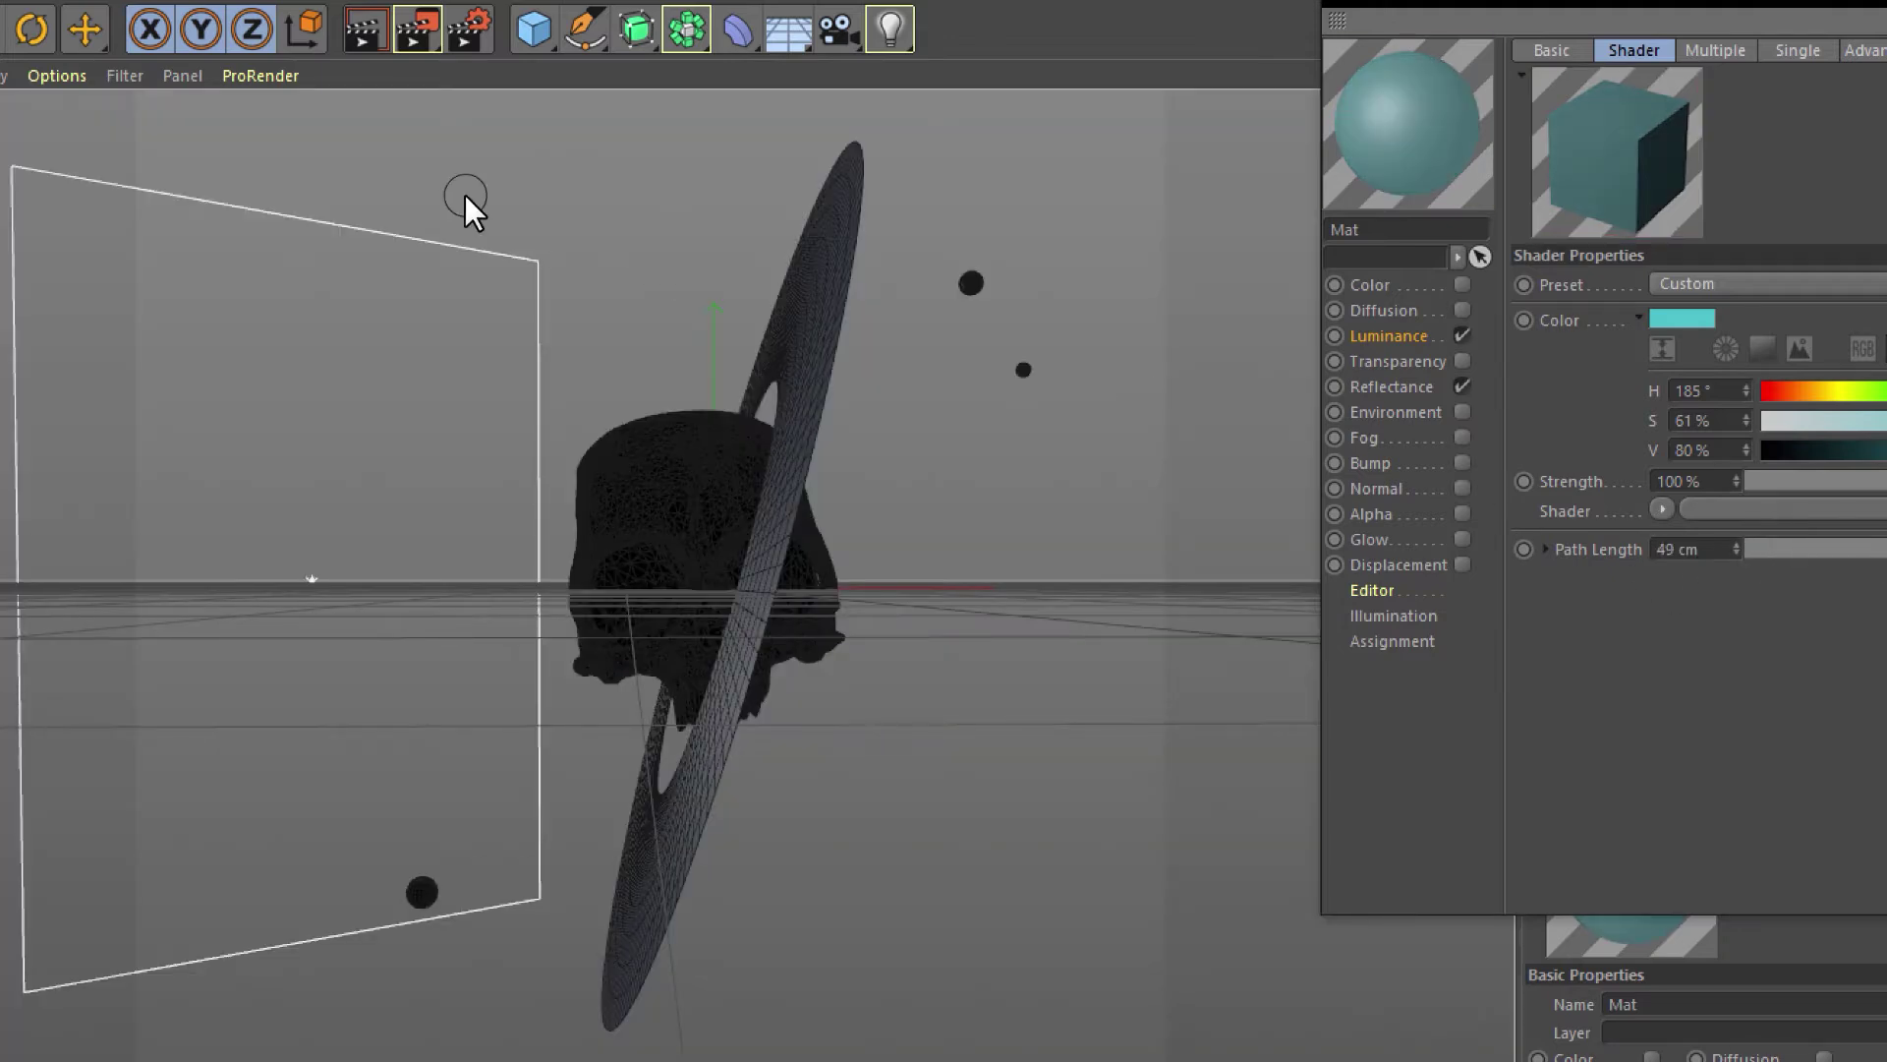
click(362, 41)
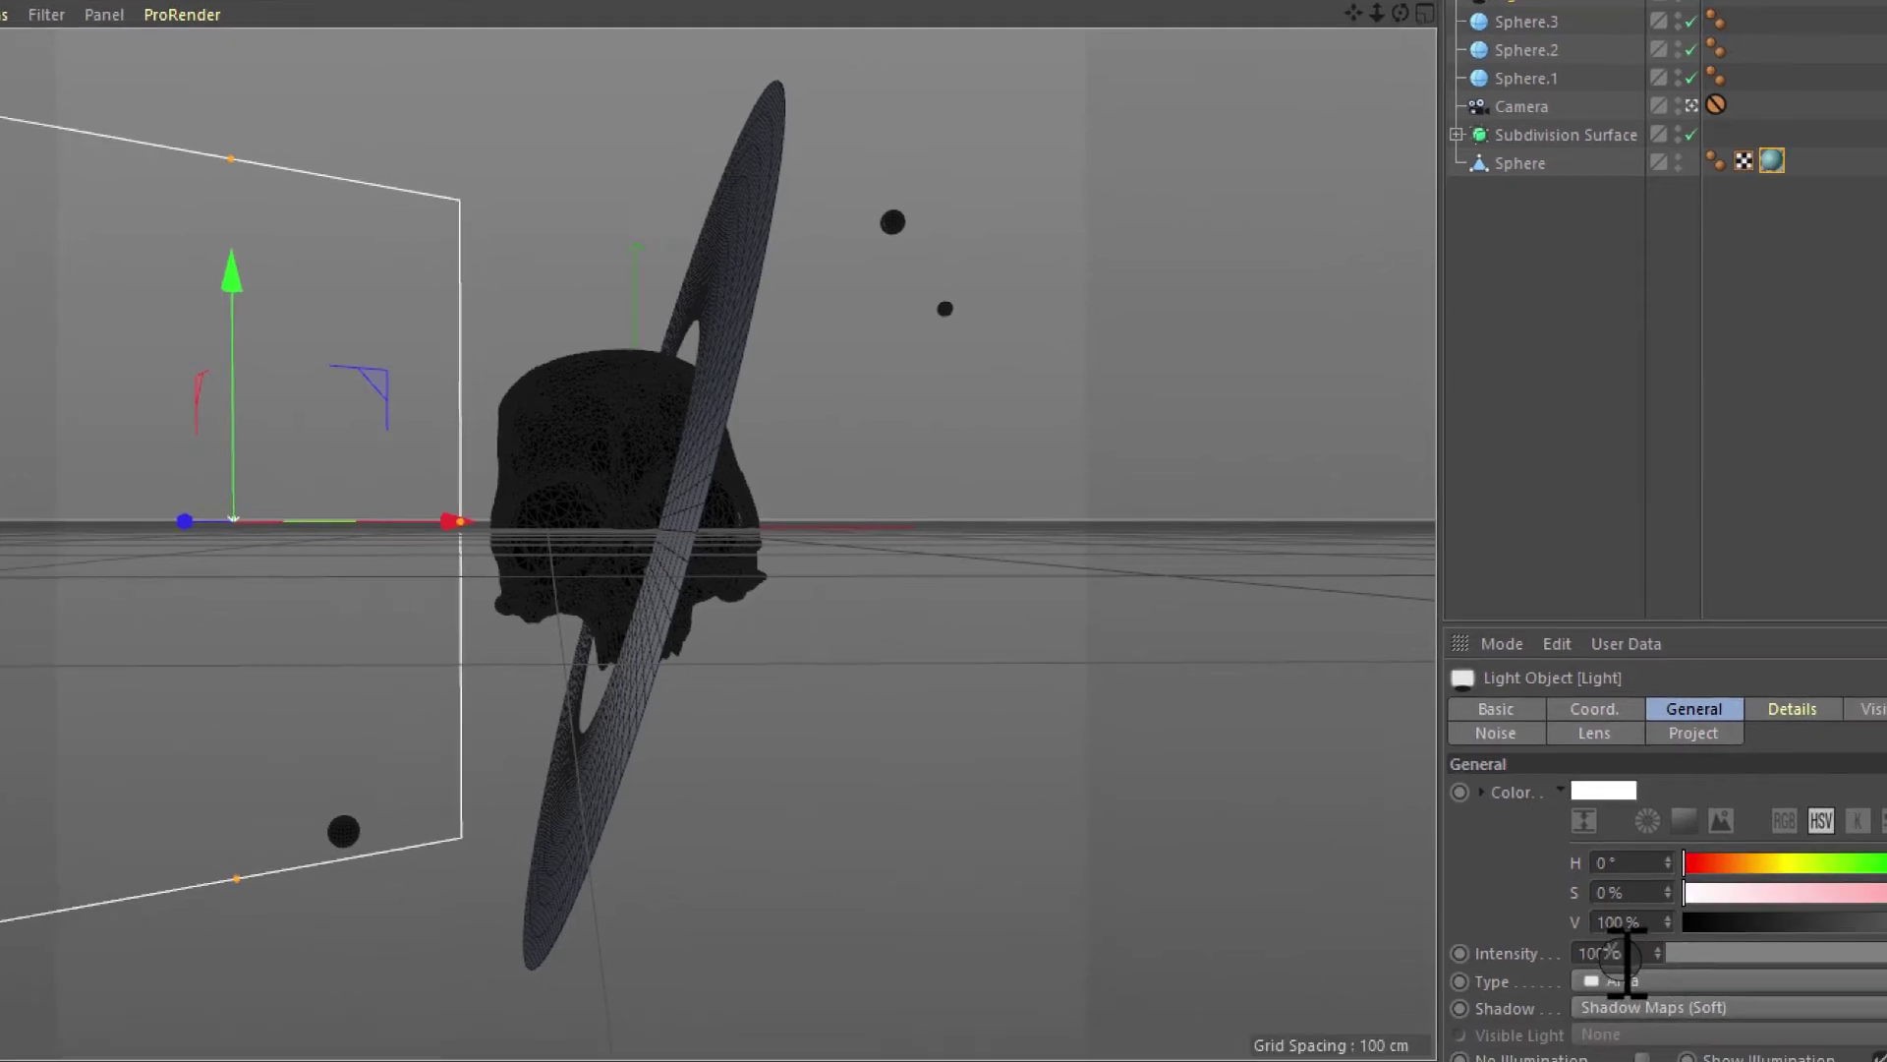
- Raise the light Intensity to 200% and re-render the full scene in the viewport
click(1676, 1013)
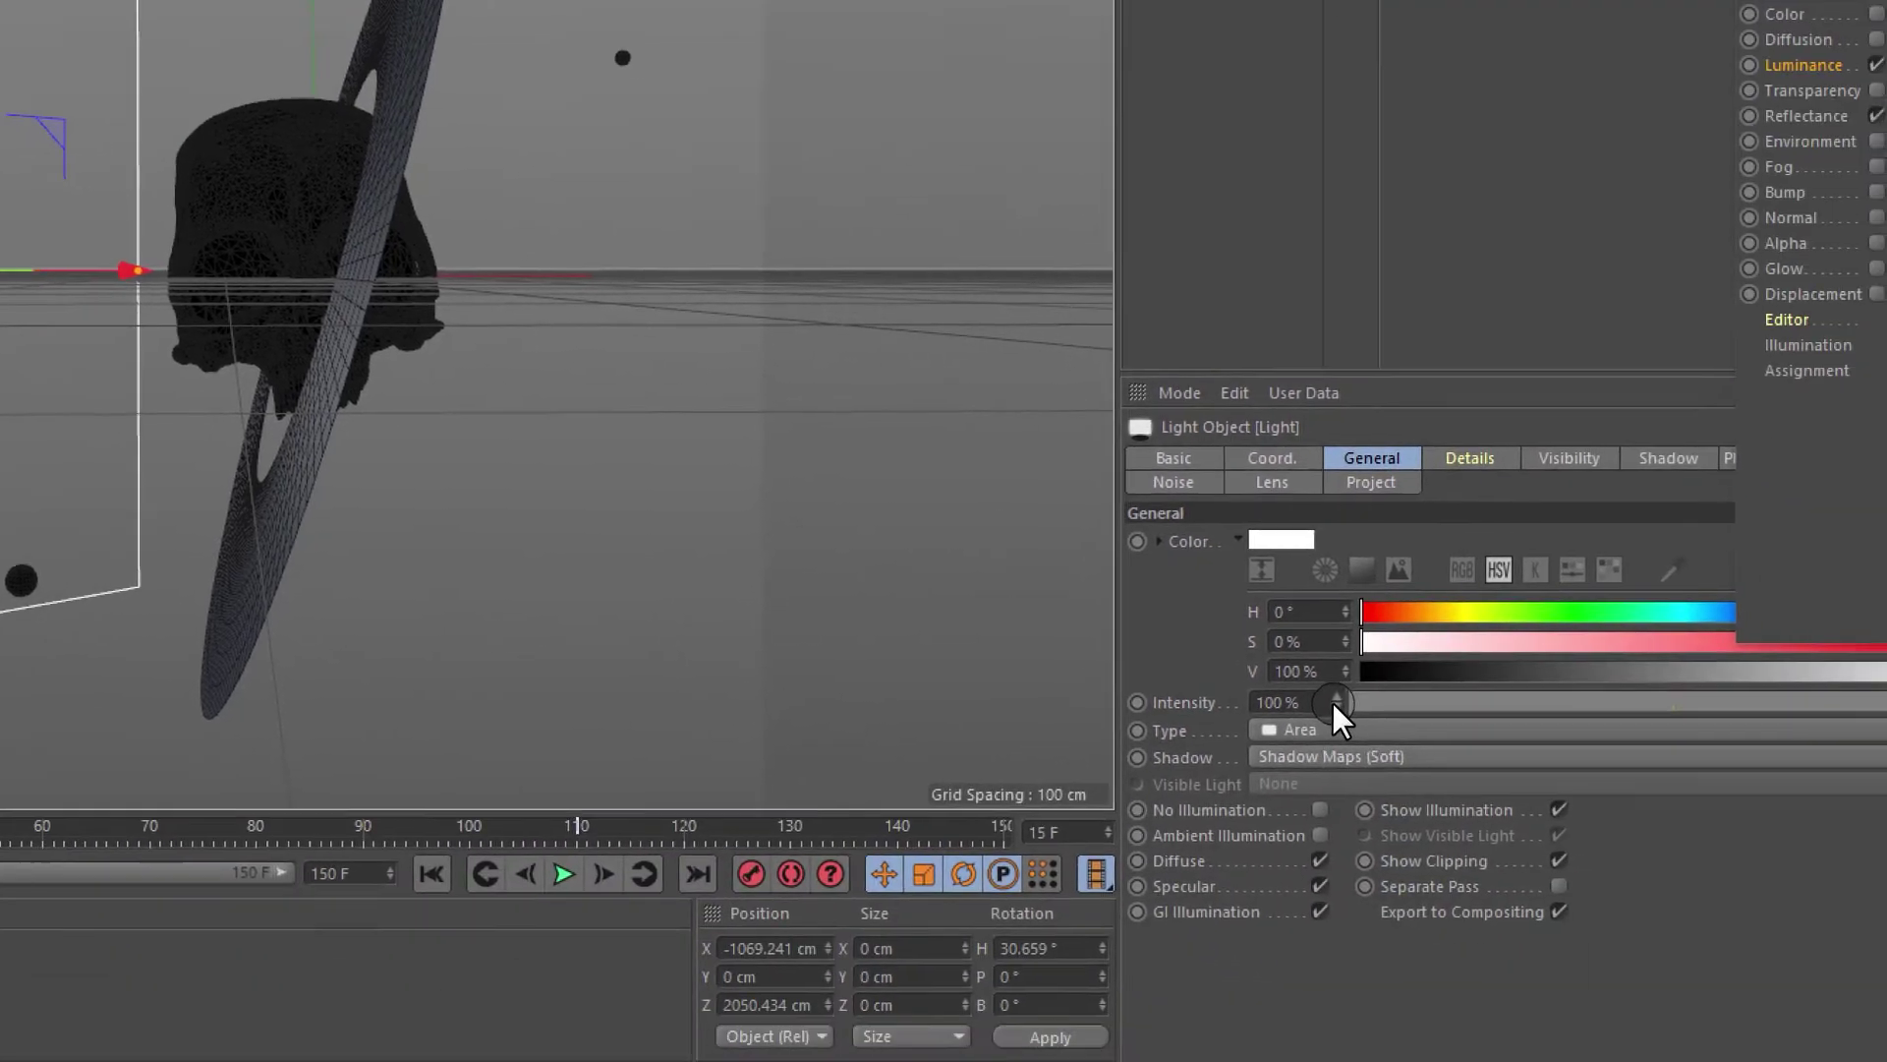
text(200)
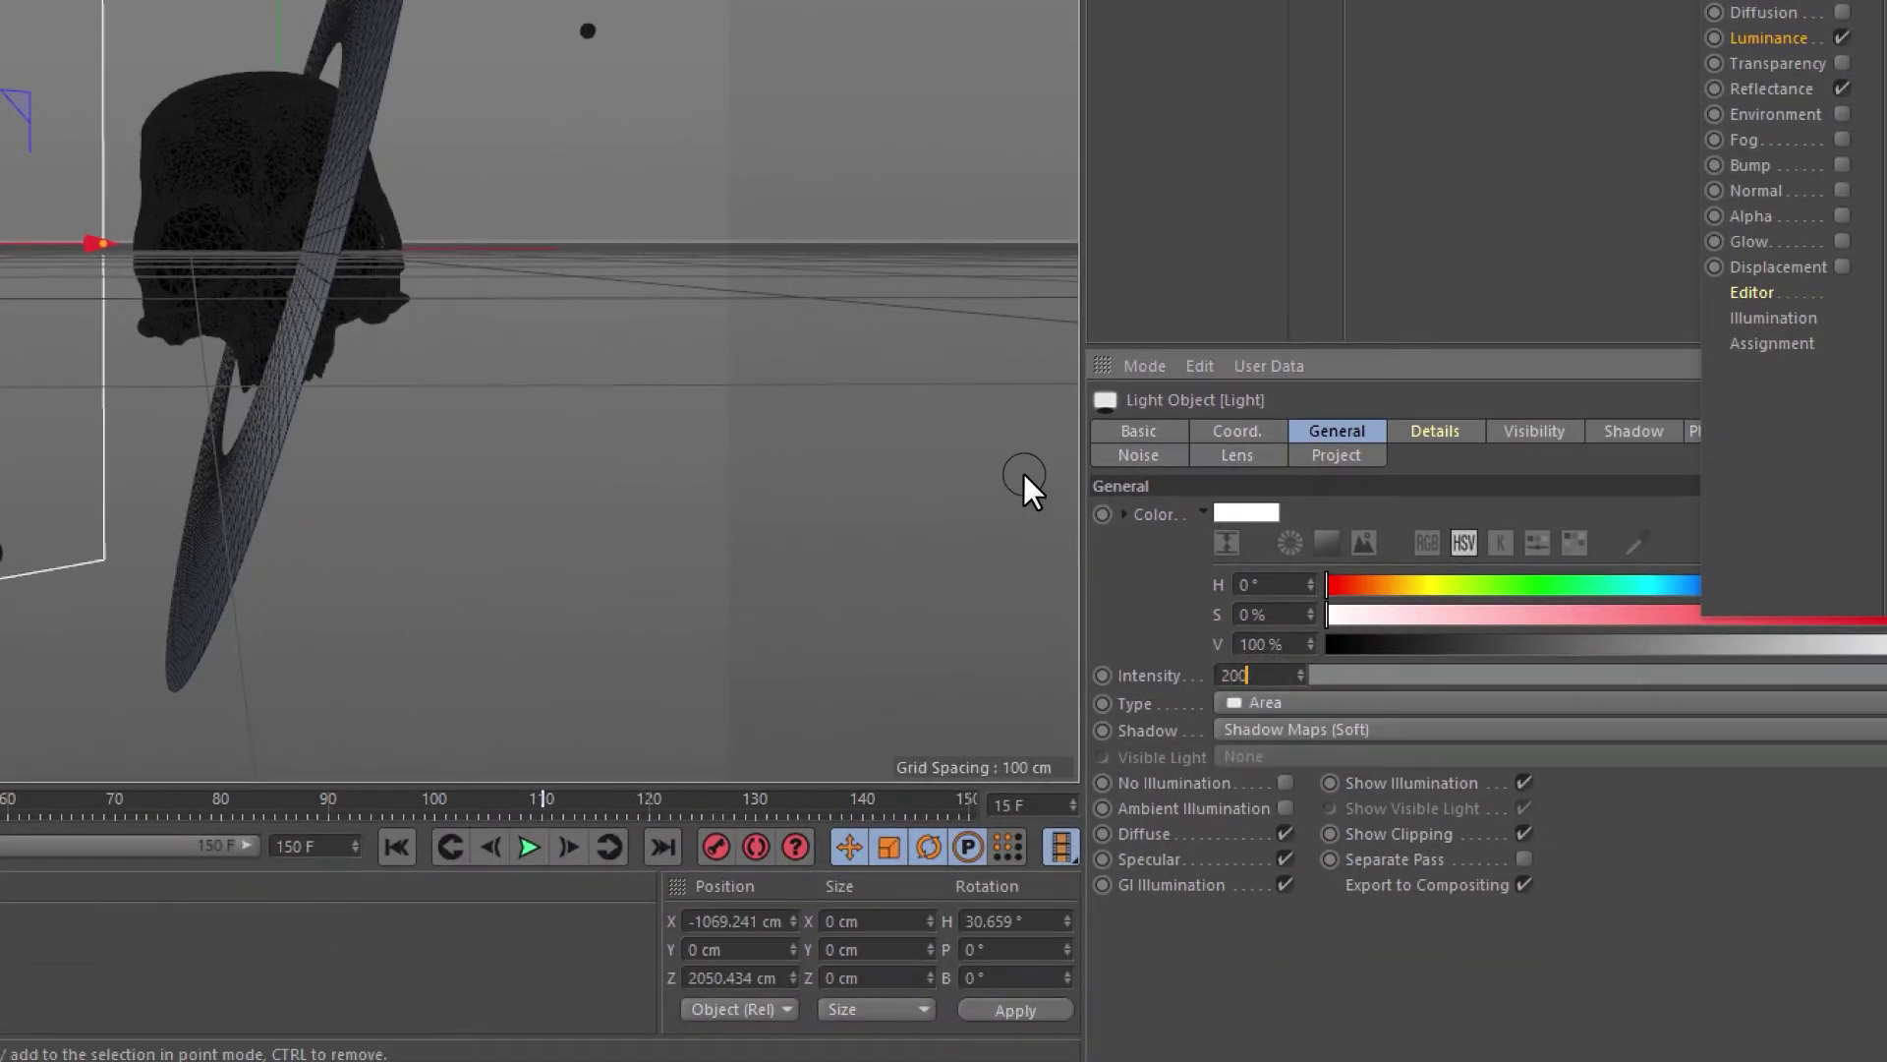
key(Return)
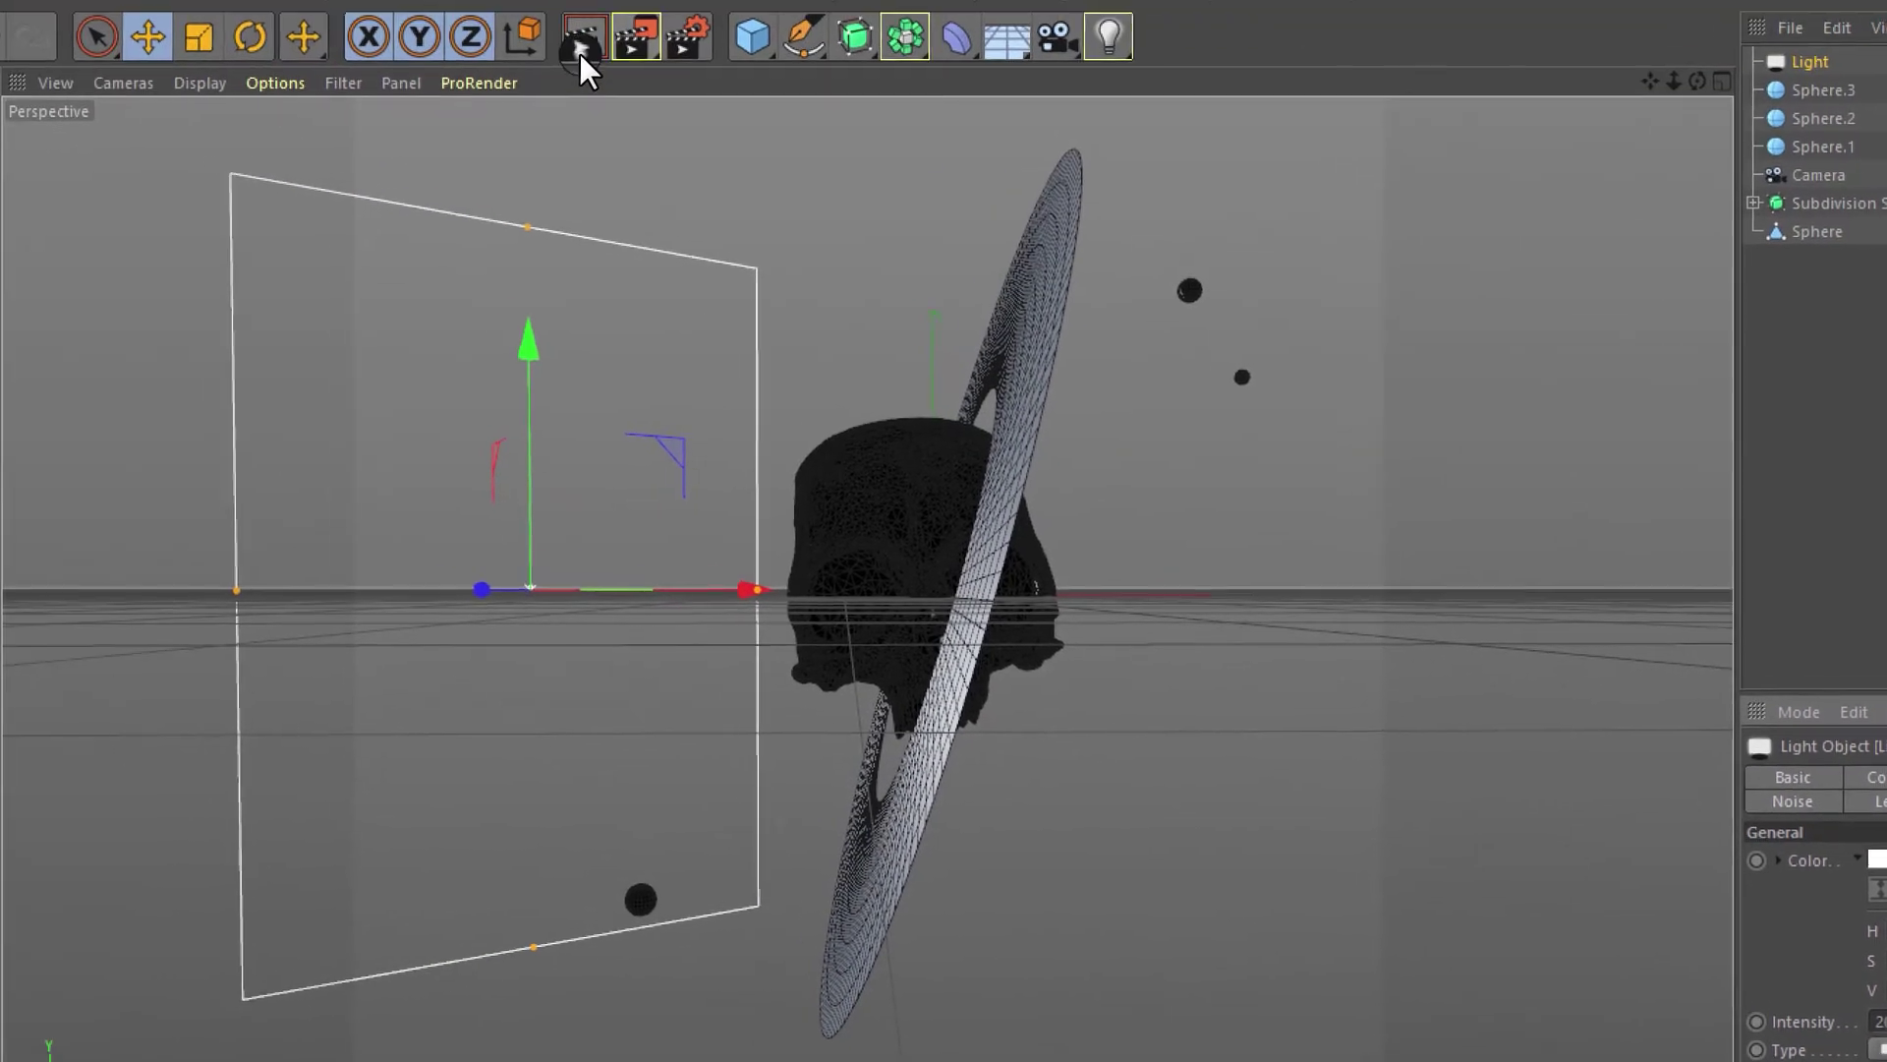
click(583, 44)
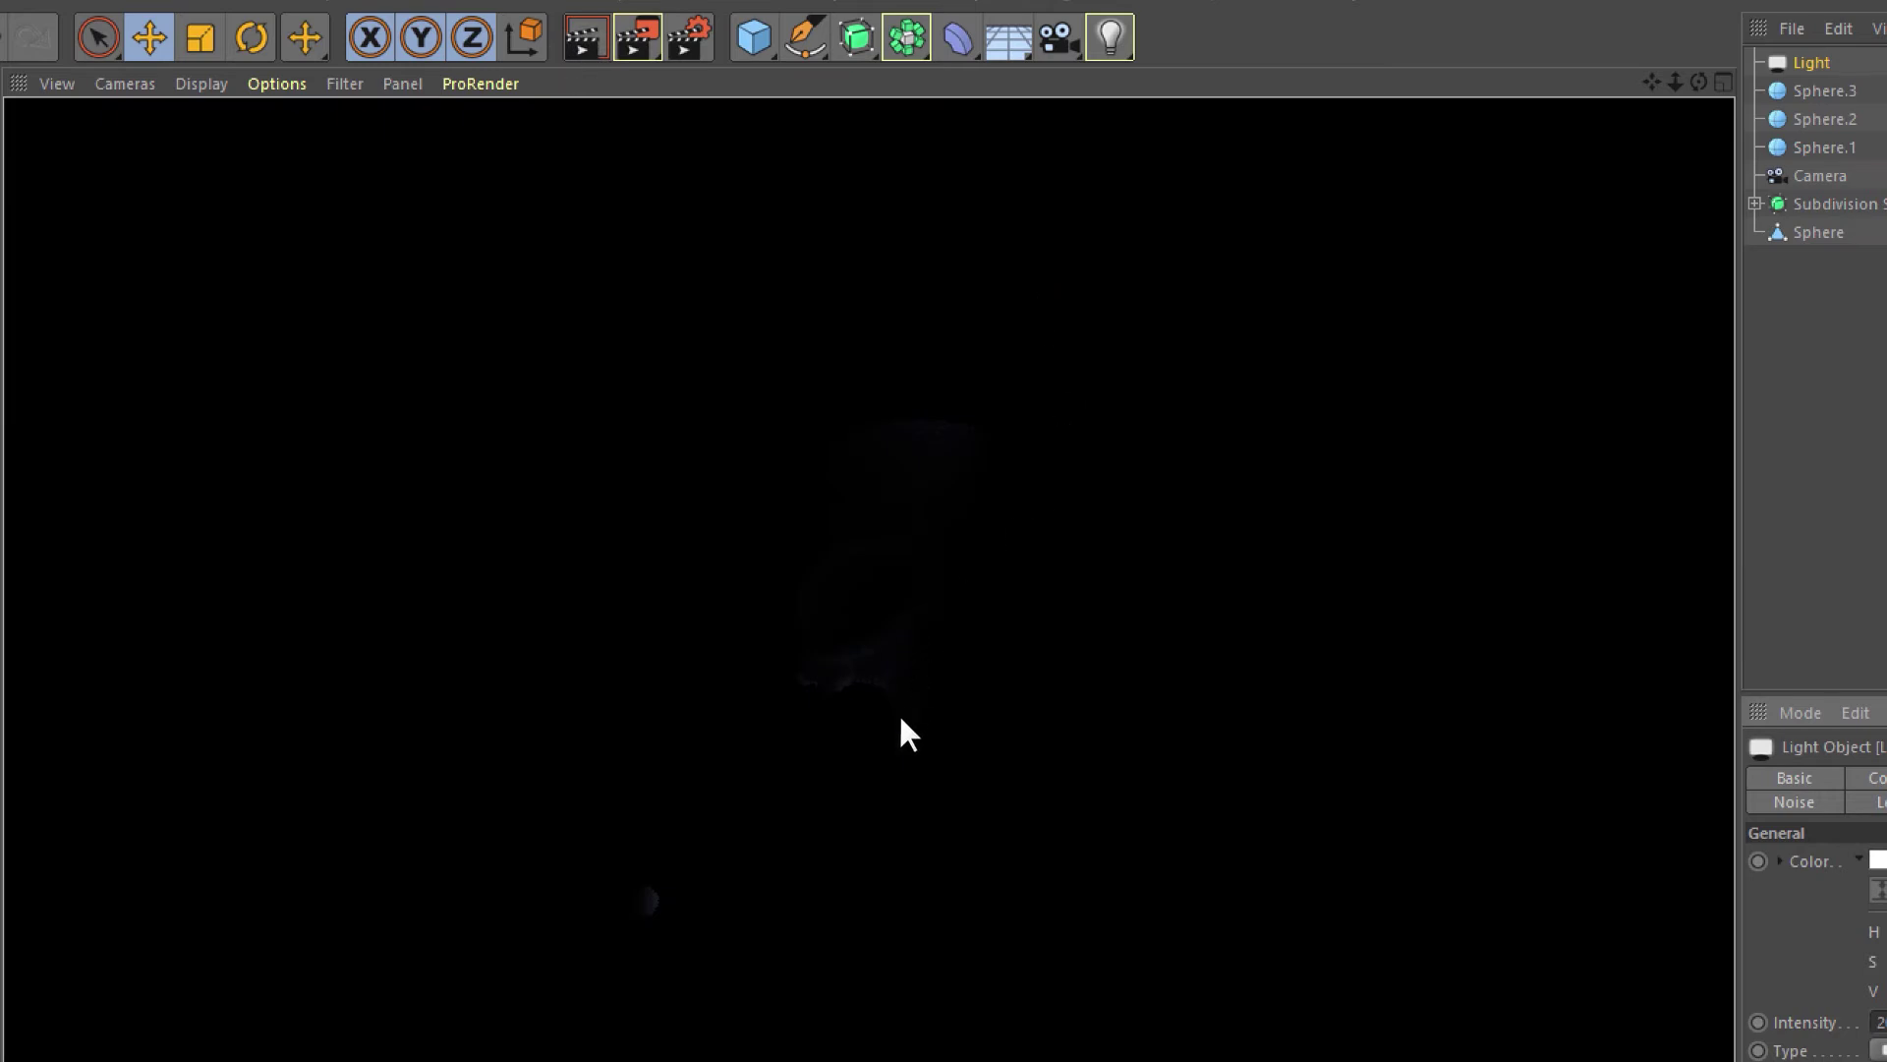
click(824, 531)
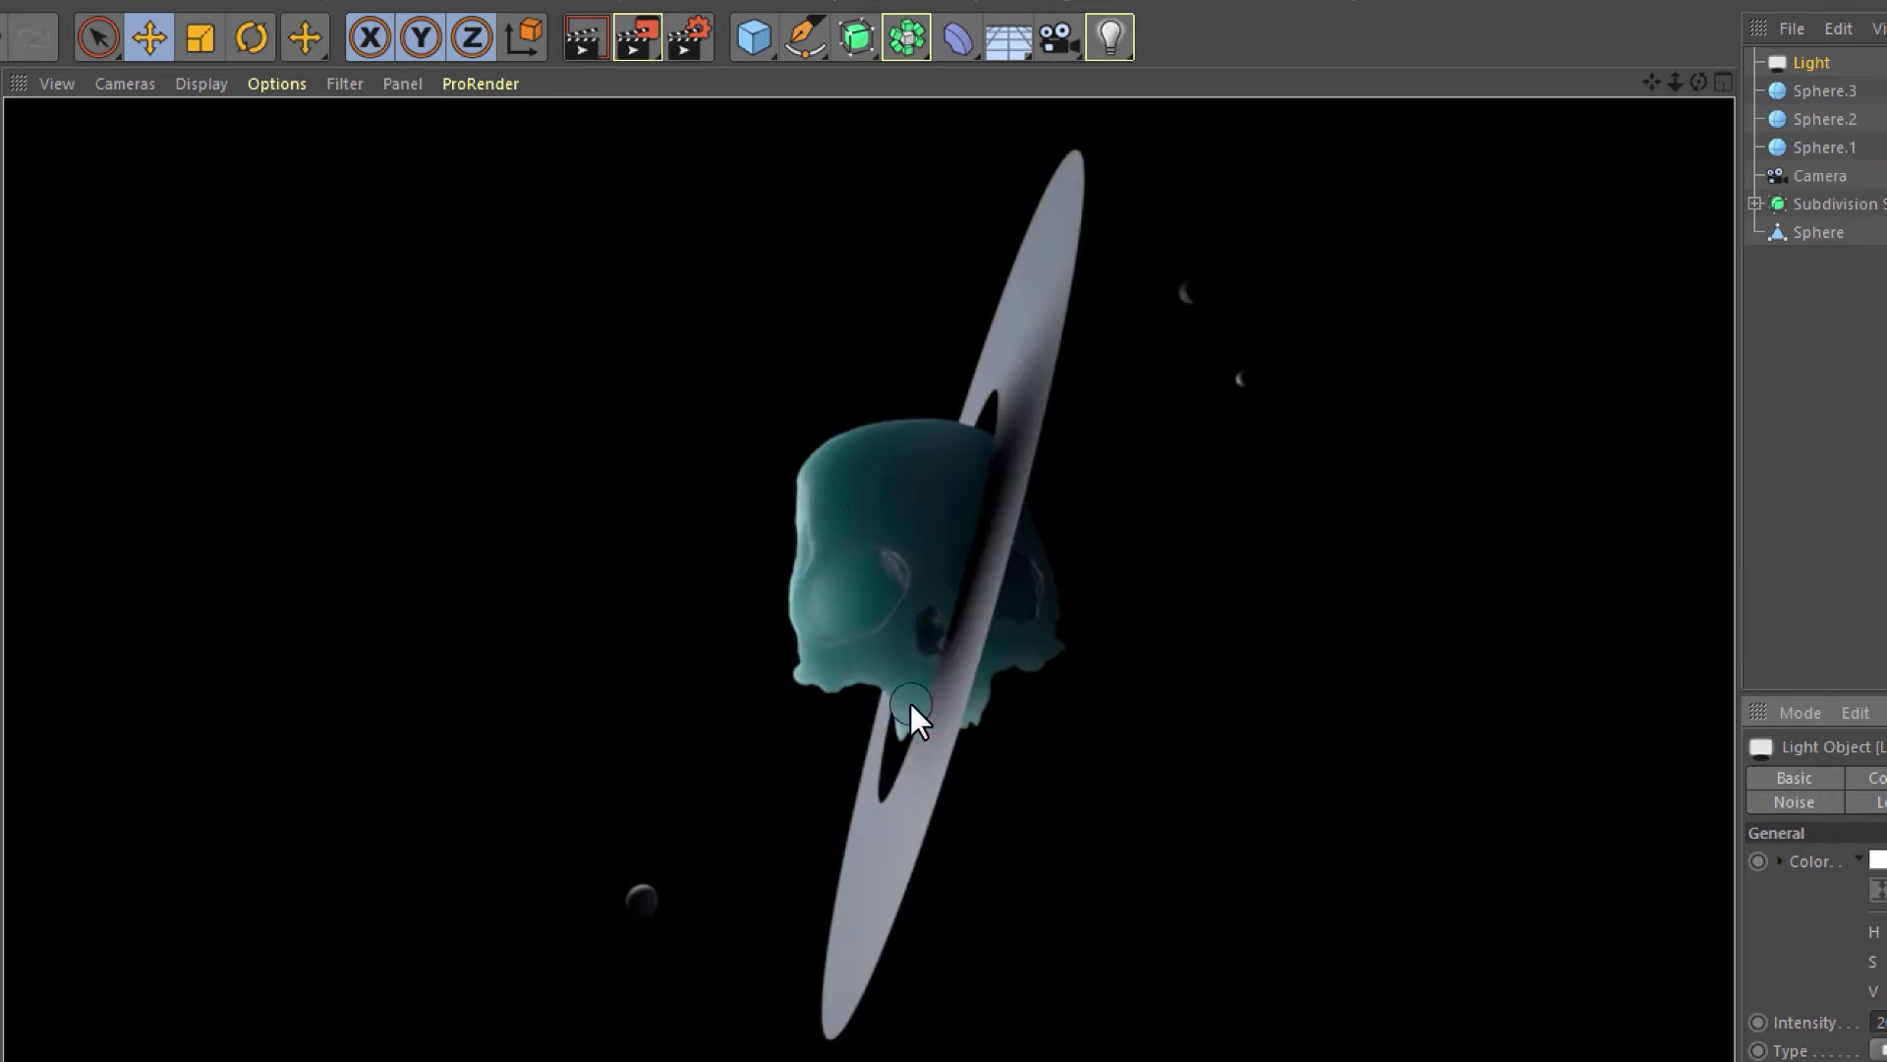
- Add a Sky object to the scene from the Floor flyout
click(1016, 45)
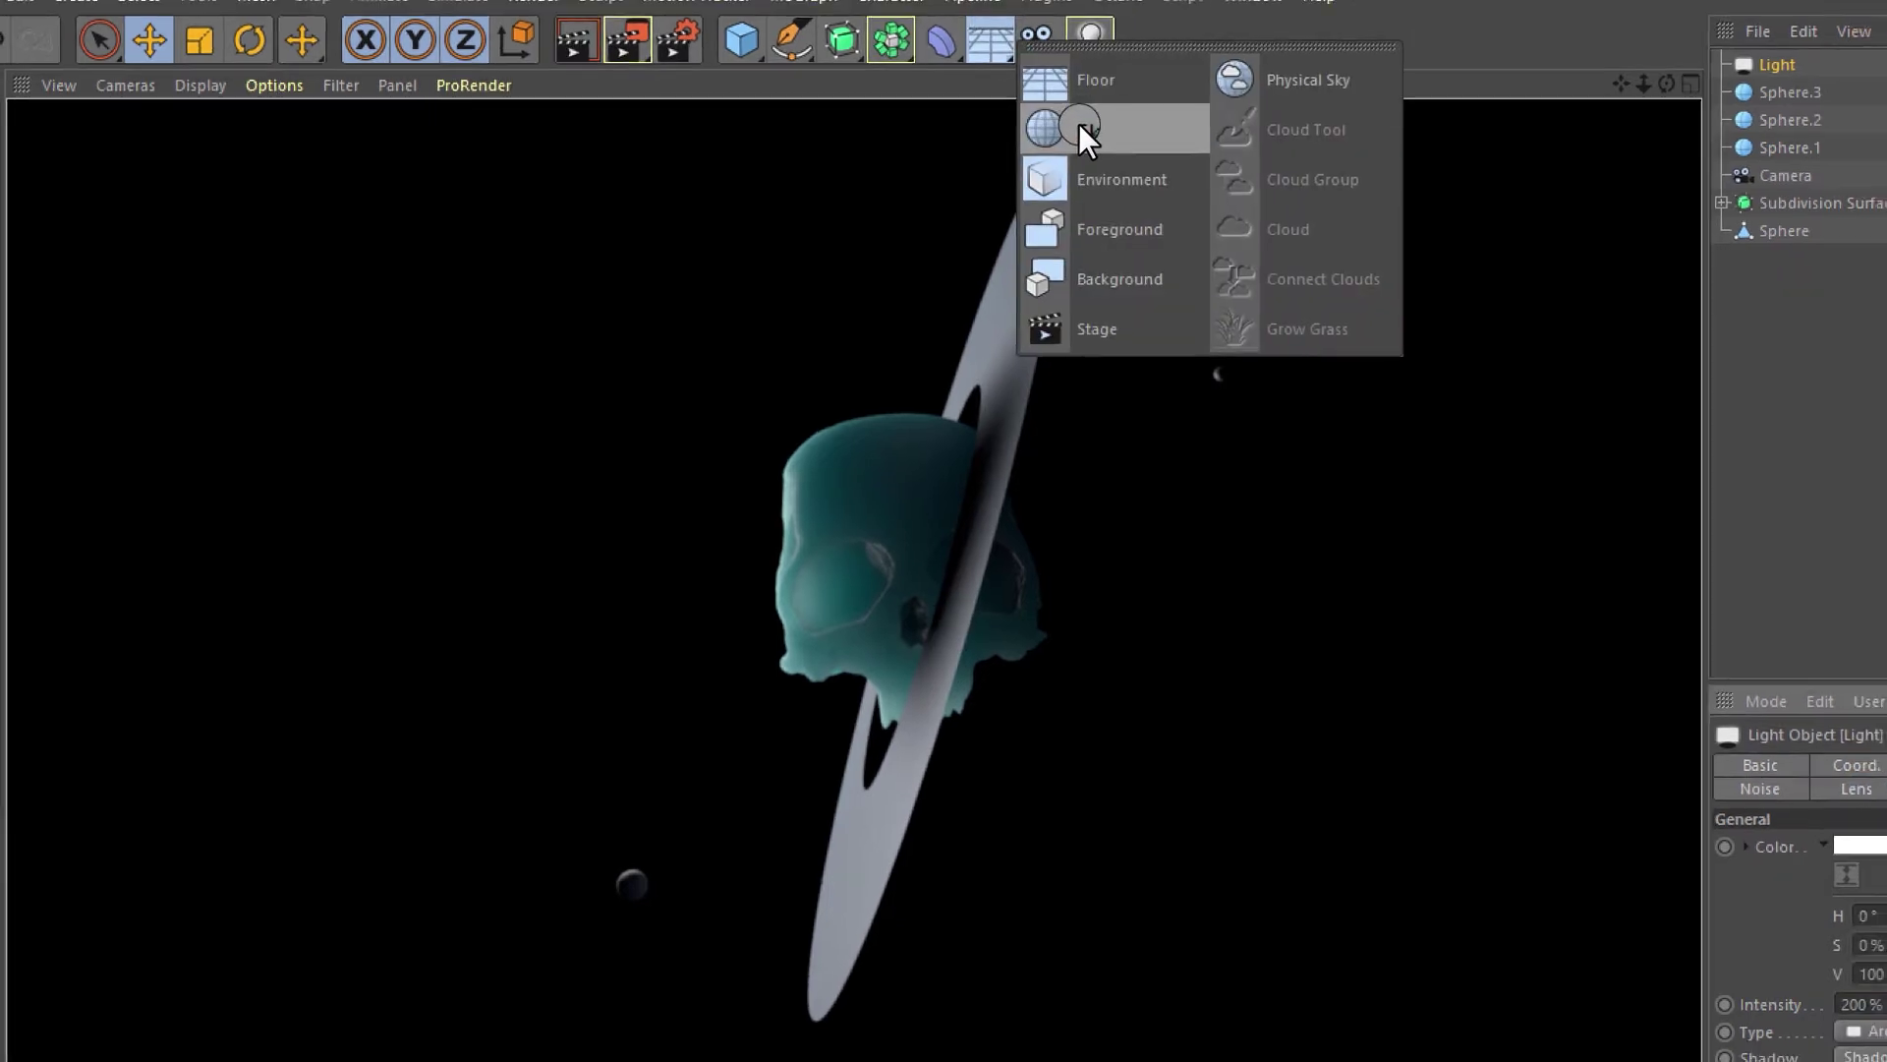
click(1103, 127)
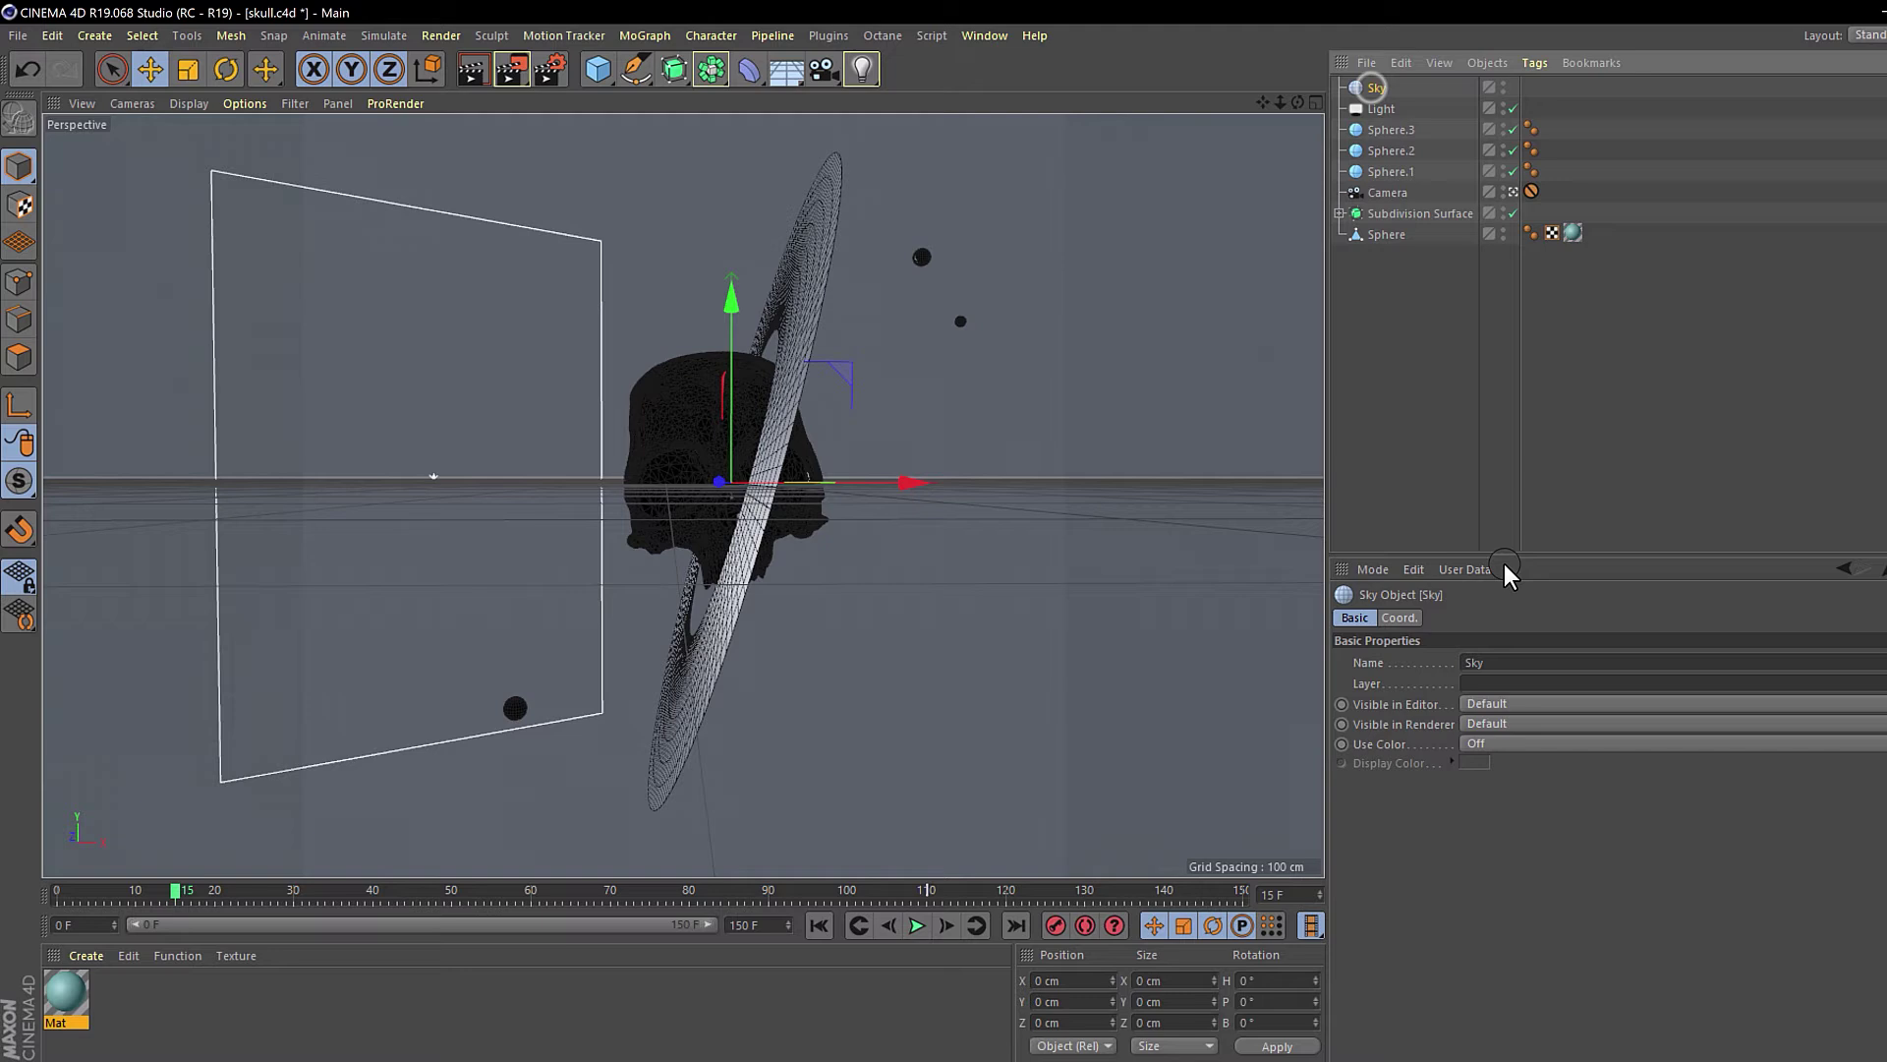
click(1400, 617)
click(1354, 617)
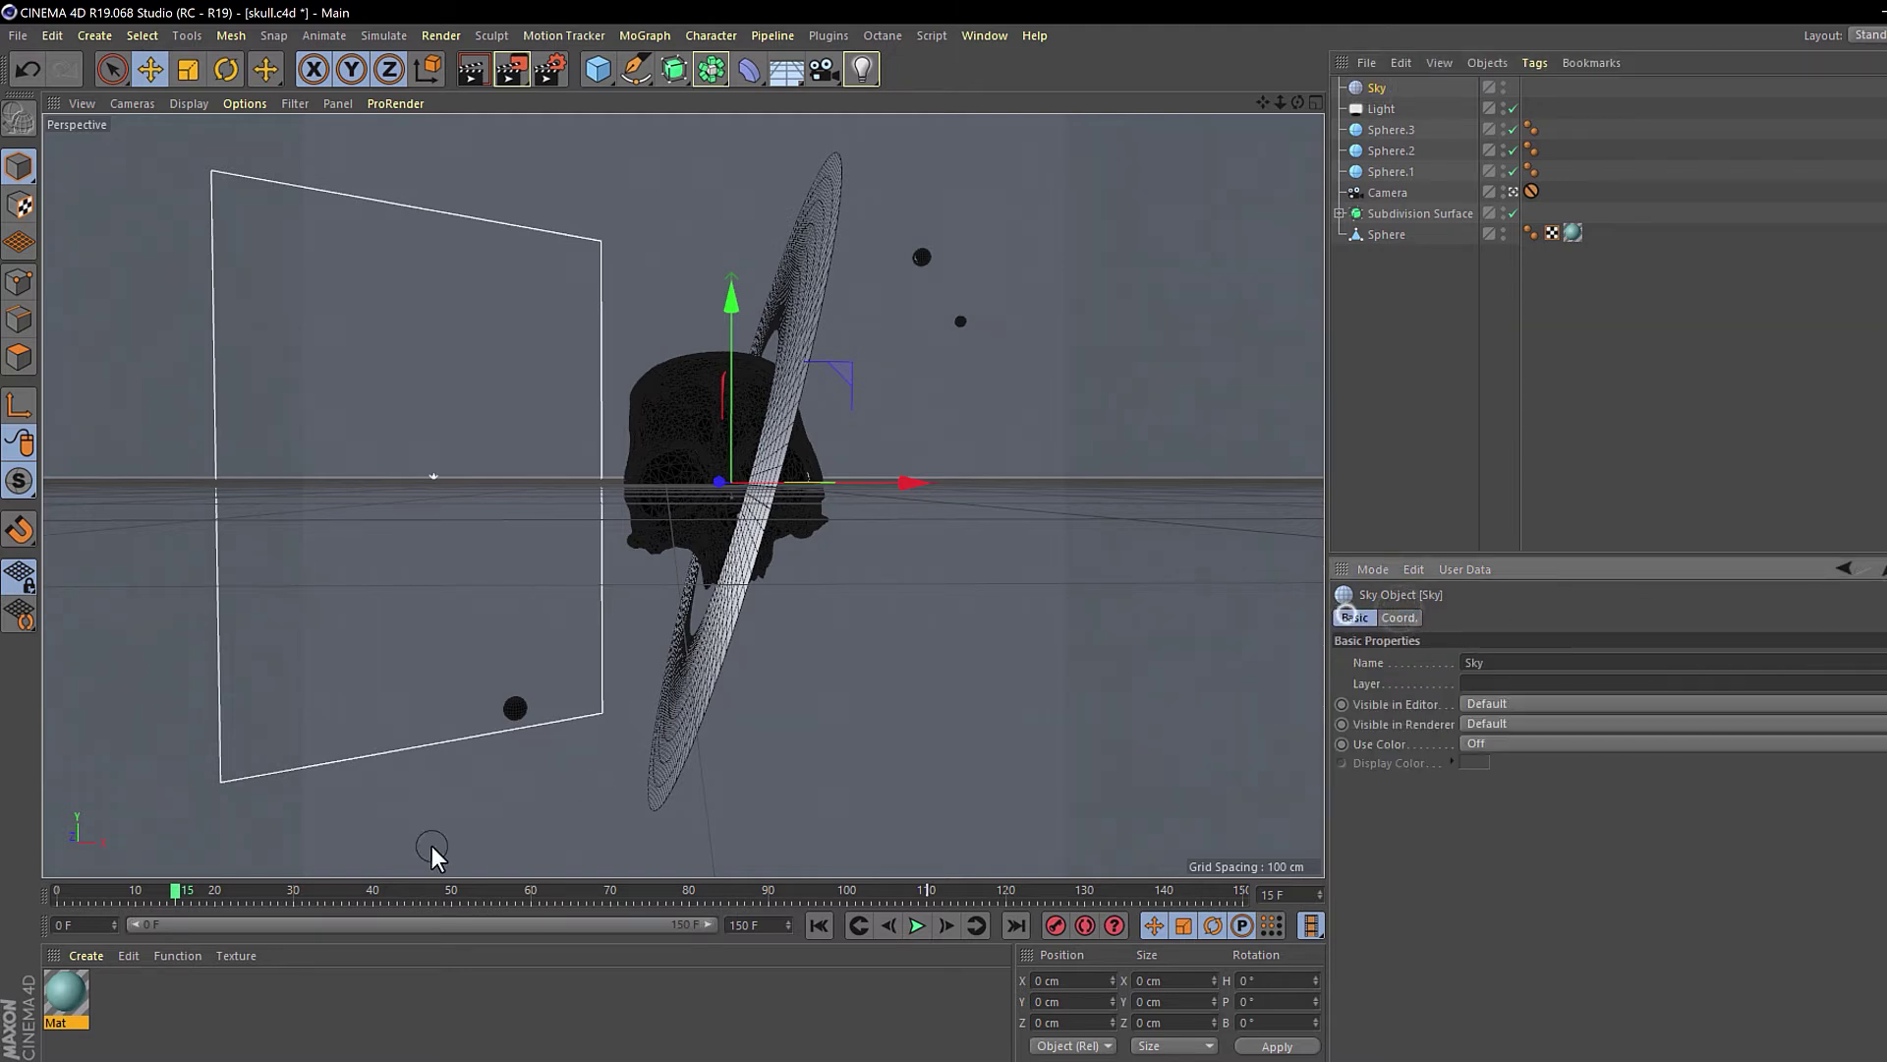
- Create Mat.1 and load crabhdr.png from Assets as its Luminance texture
double_click(116, 1000)
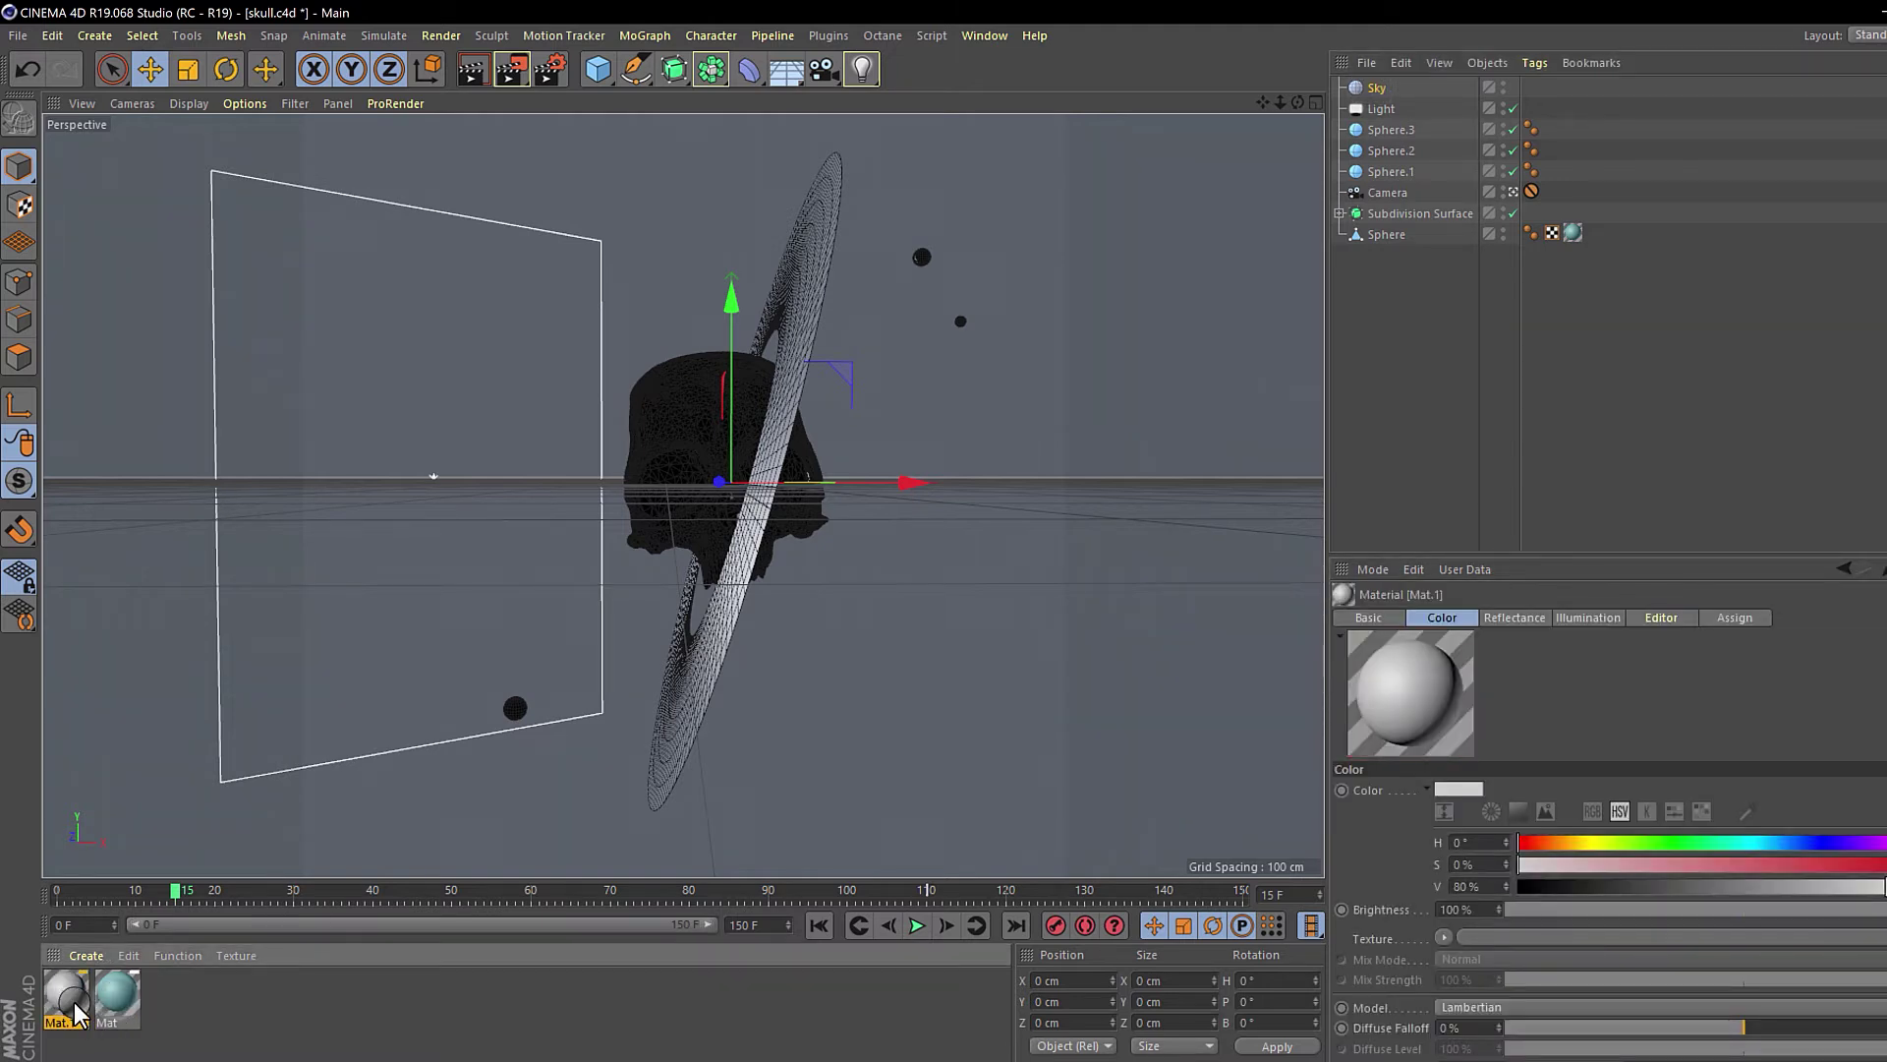
double_click(66, 994)
drag(634, 145, 1082, 176)
click(1008, 394)
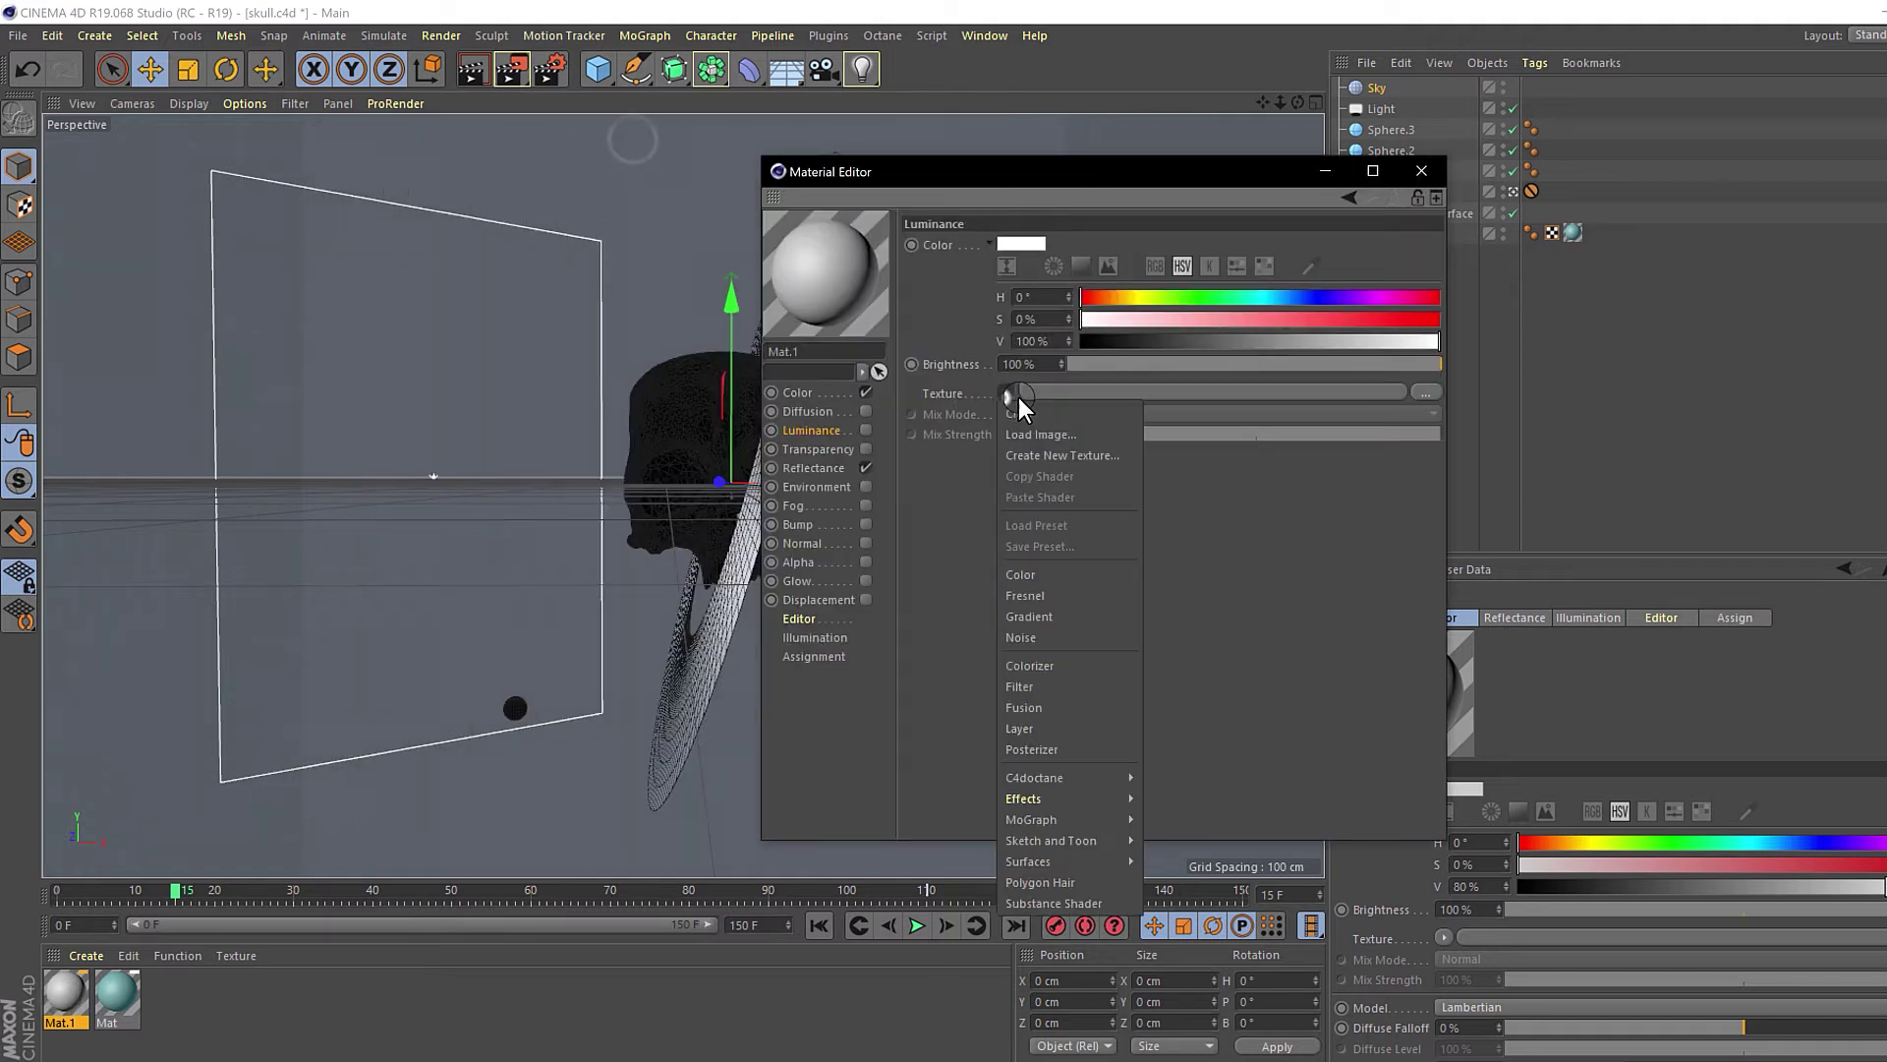
click(1065, 436)
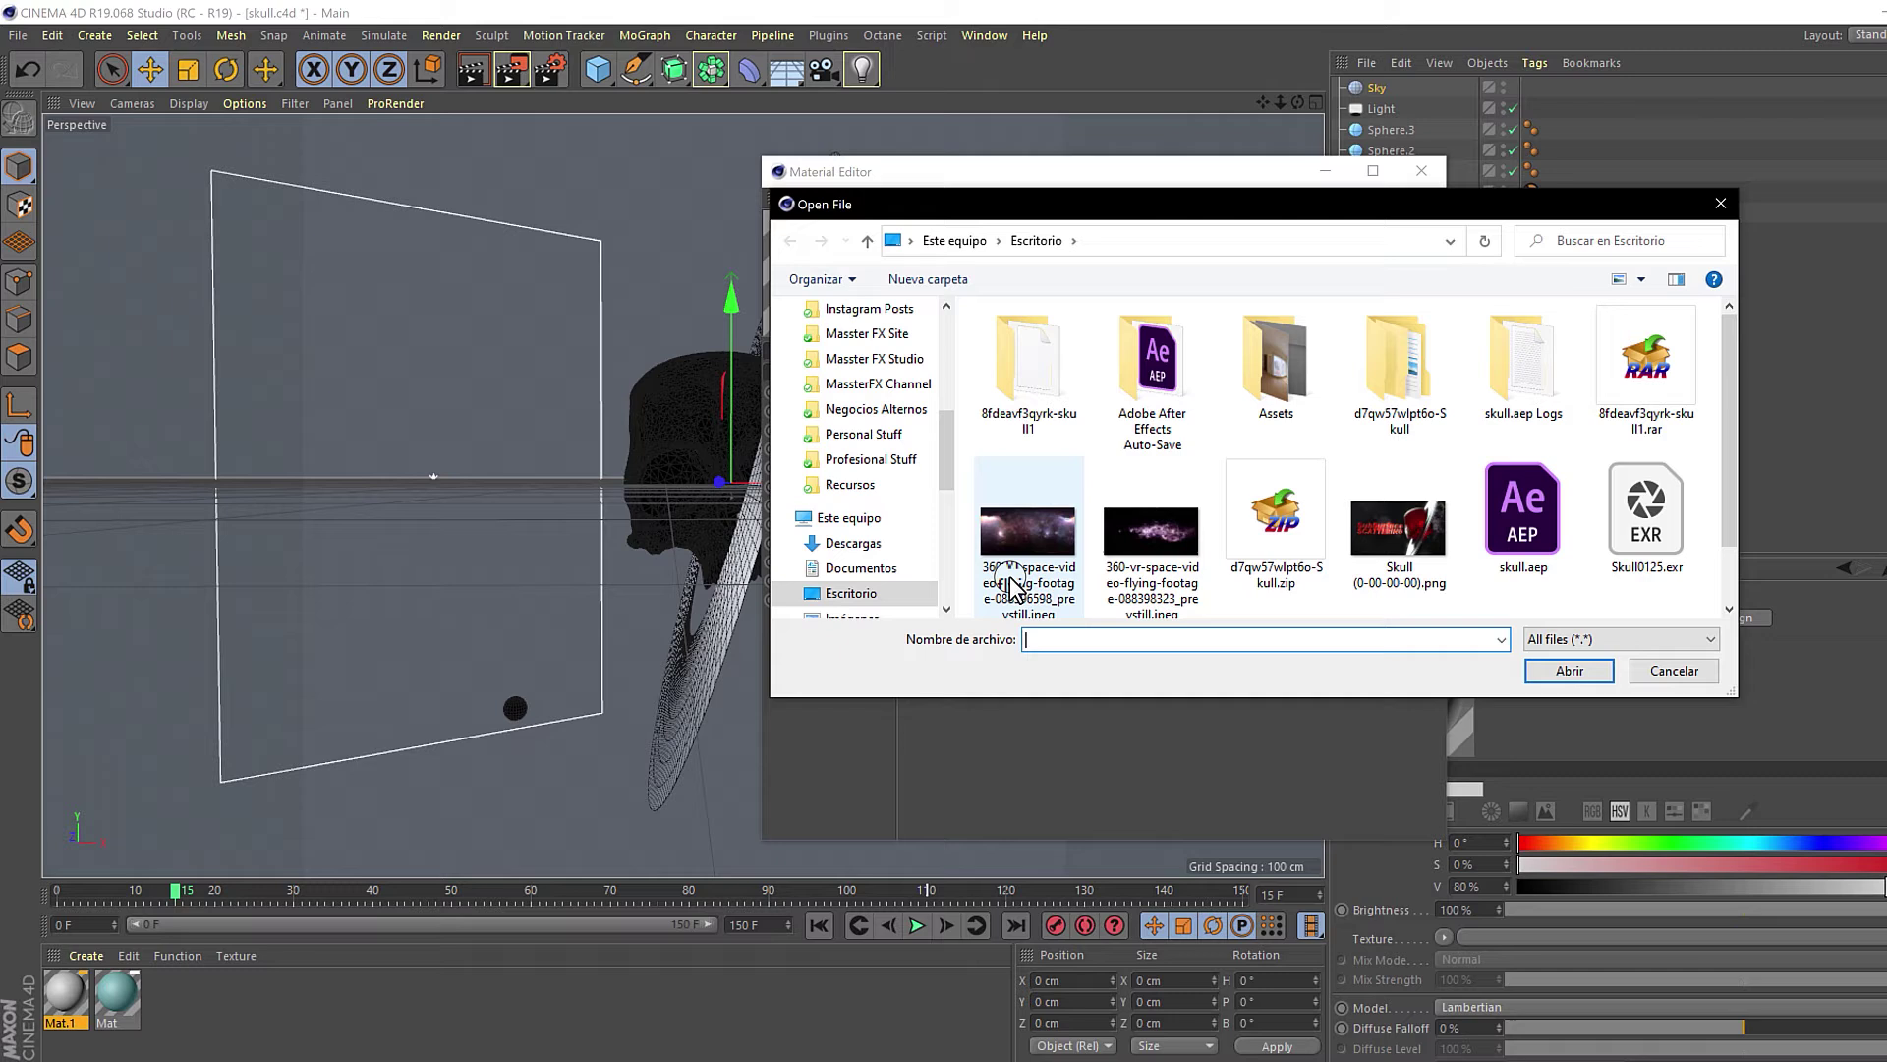
double_click(1292, 388)
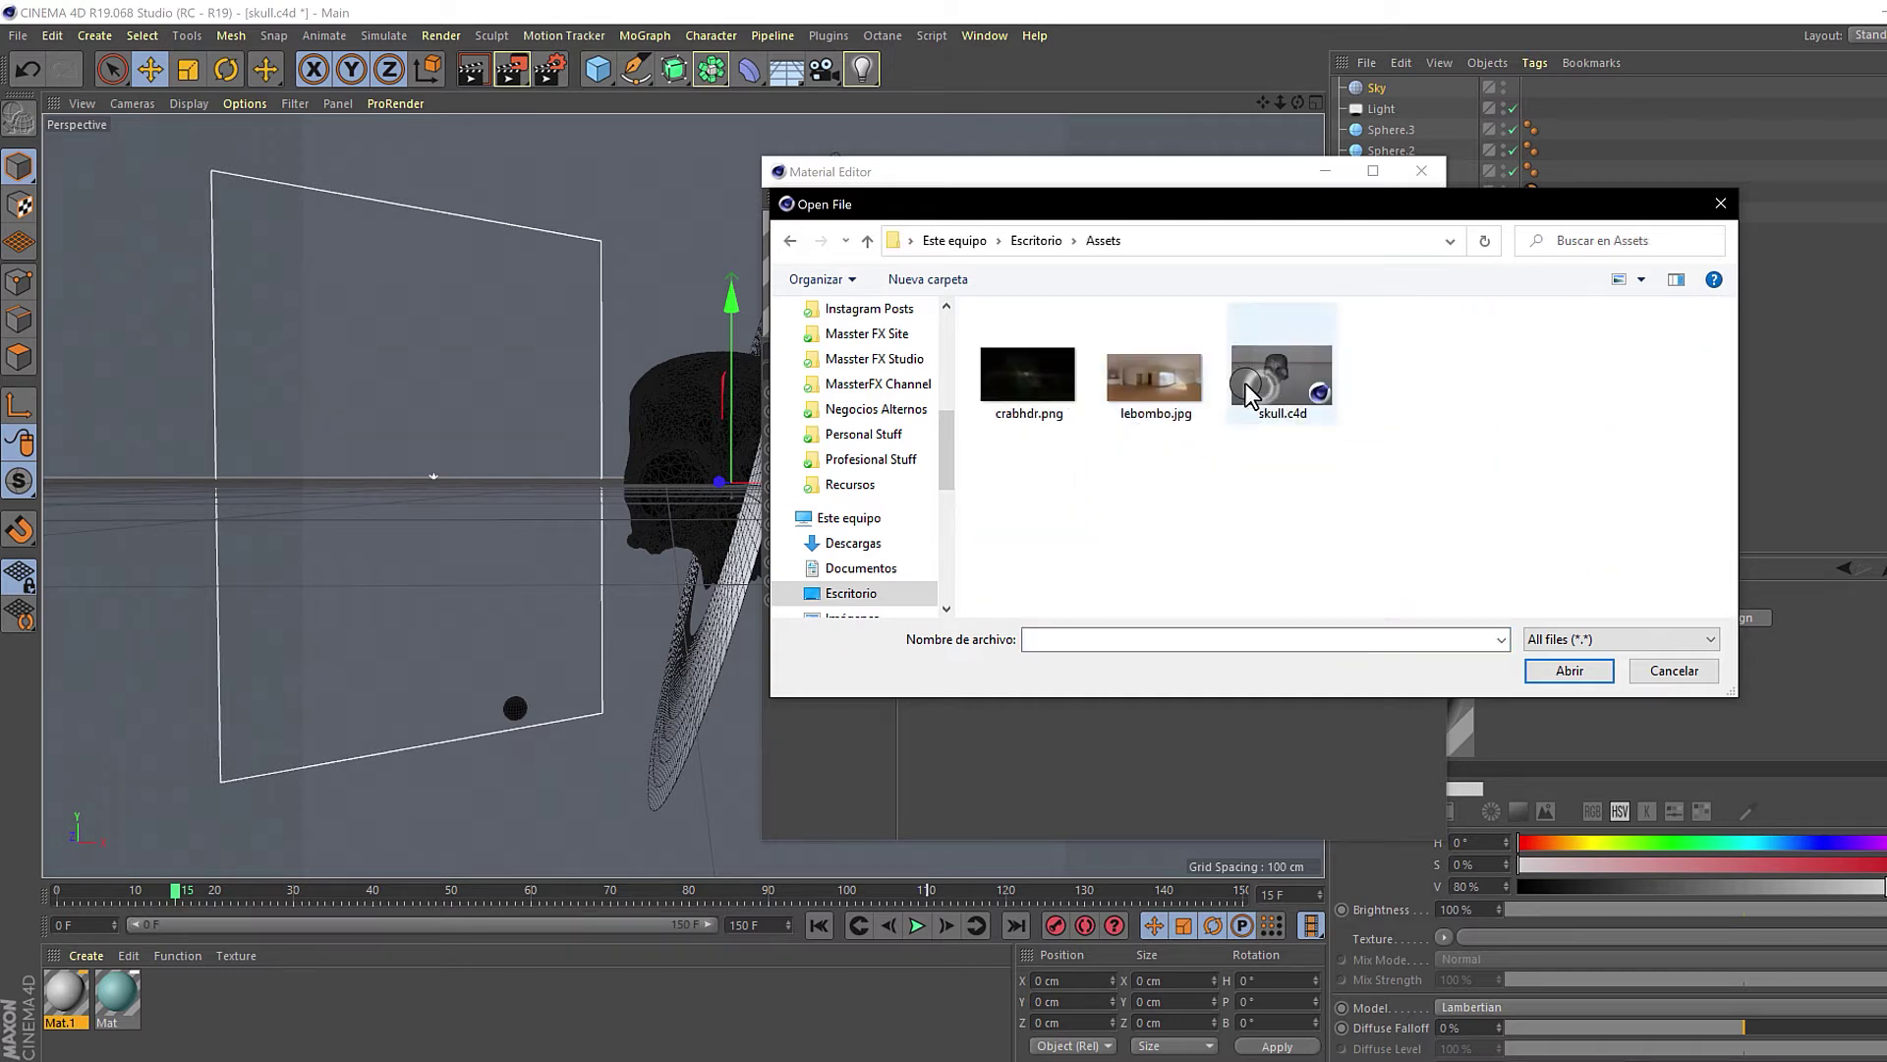
double_click(1040, 387)
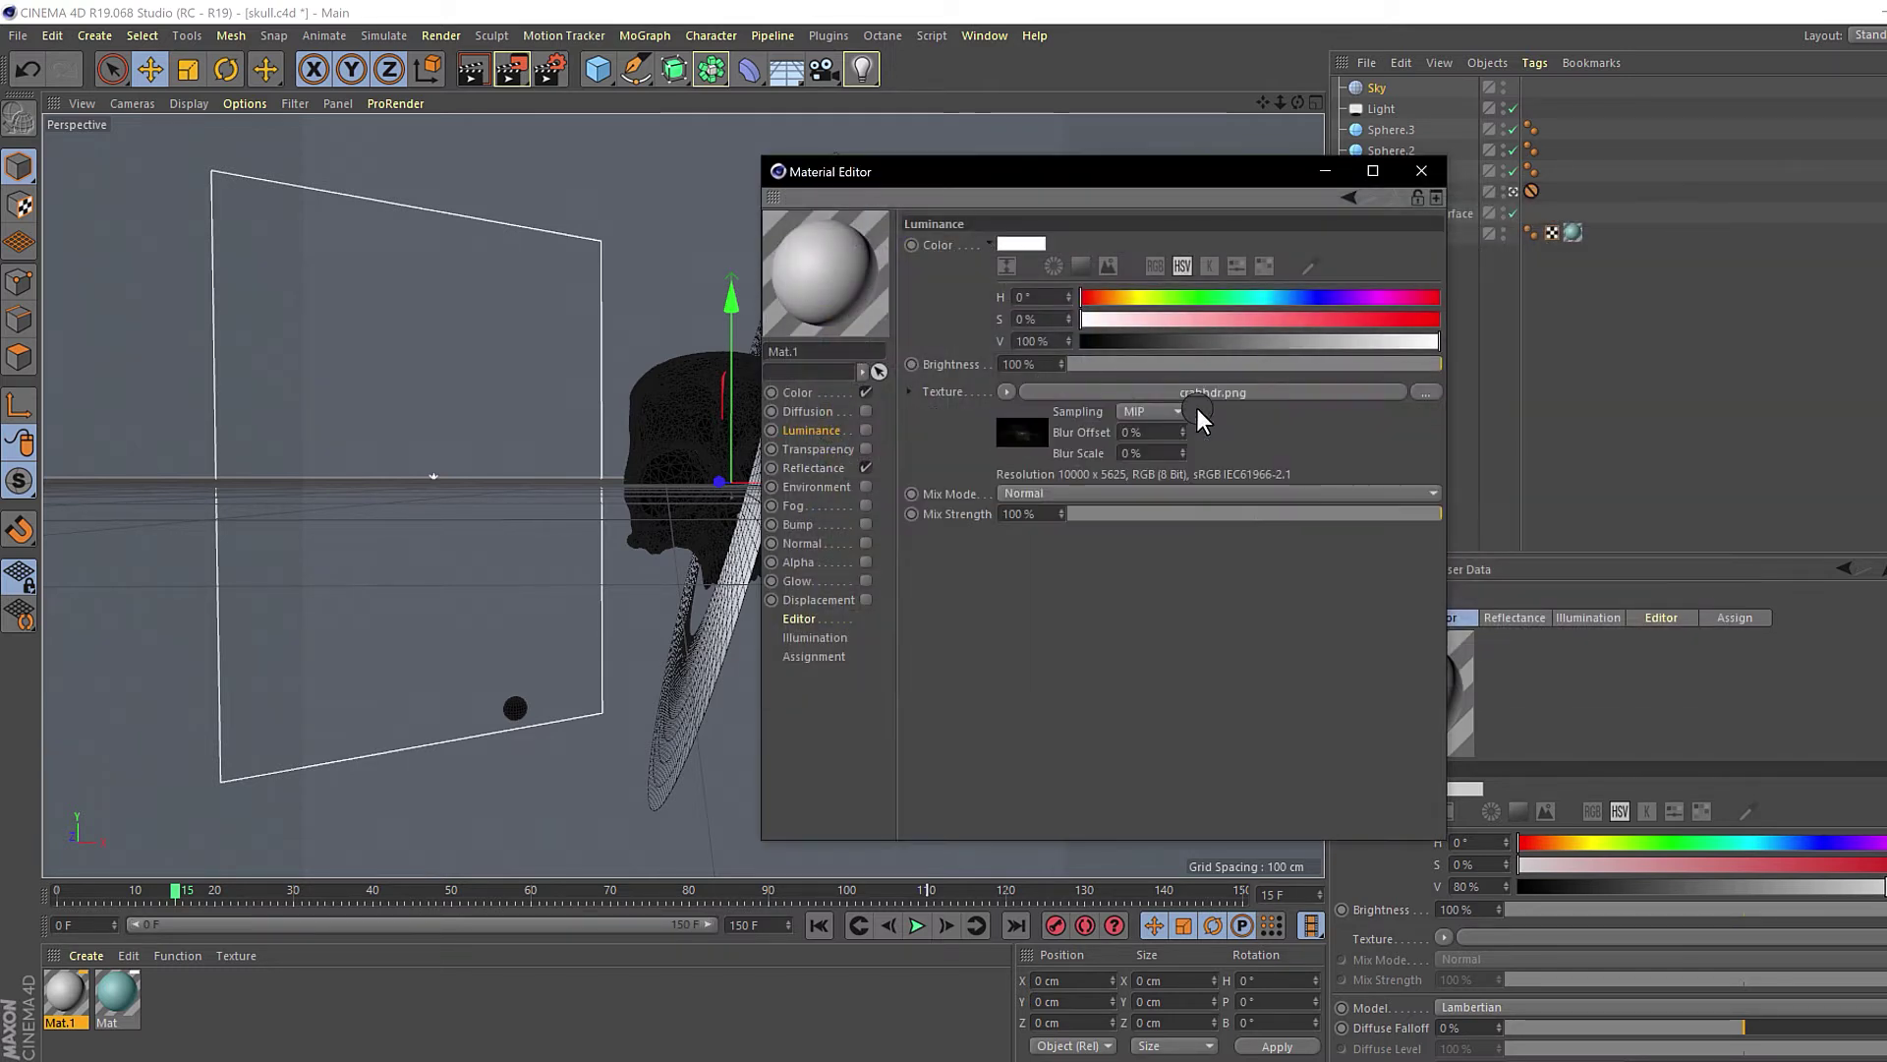
- Apply Mat.1 to the Sky and render the starry-sky scene
click(1422, 171)
drag(106, 963, 1376, 89)
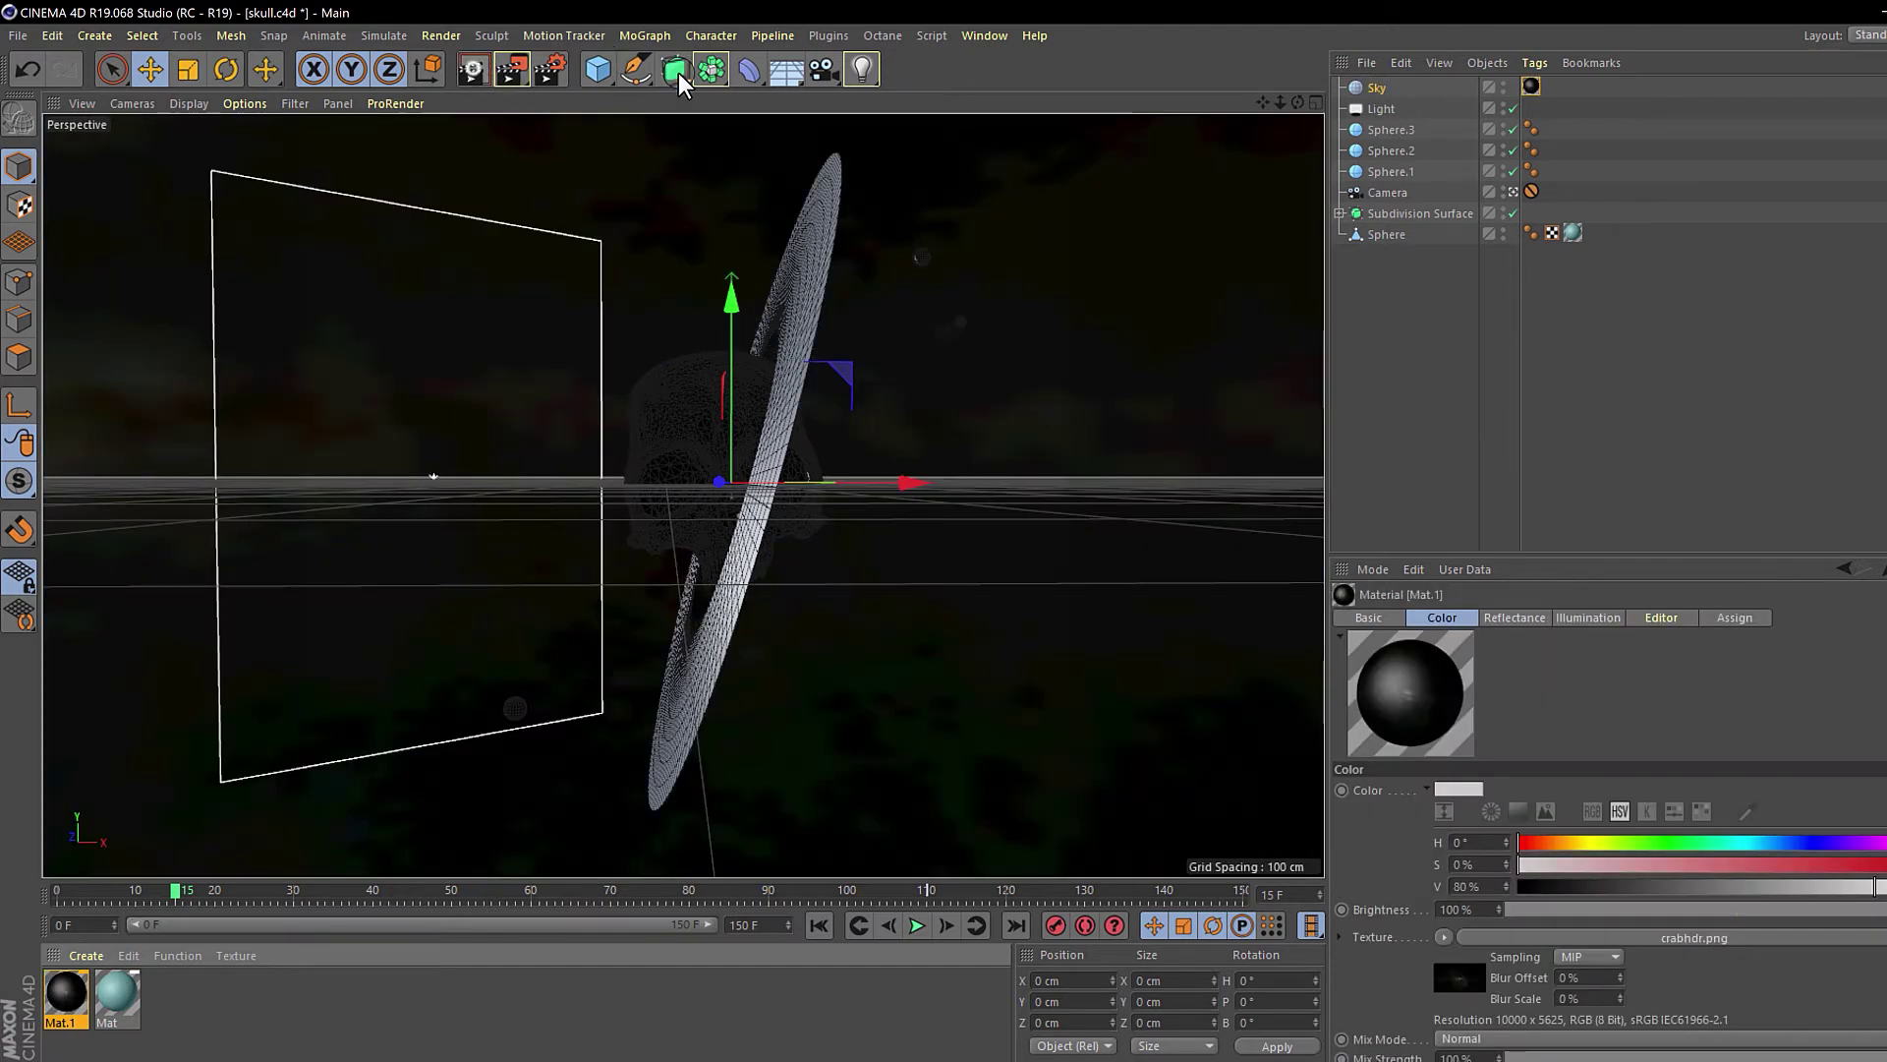
key(ctrl+r)
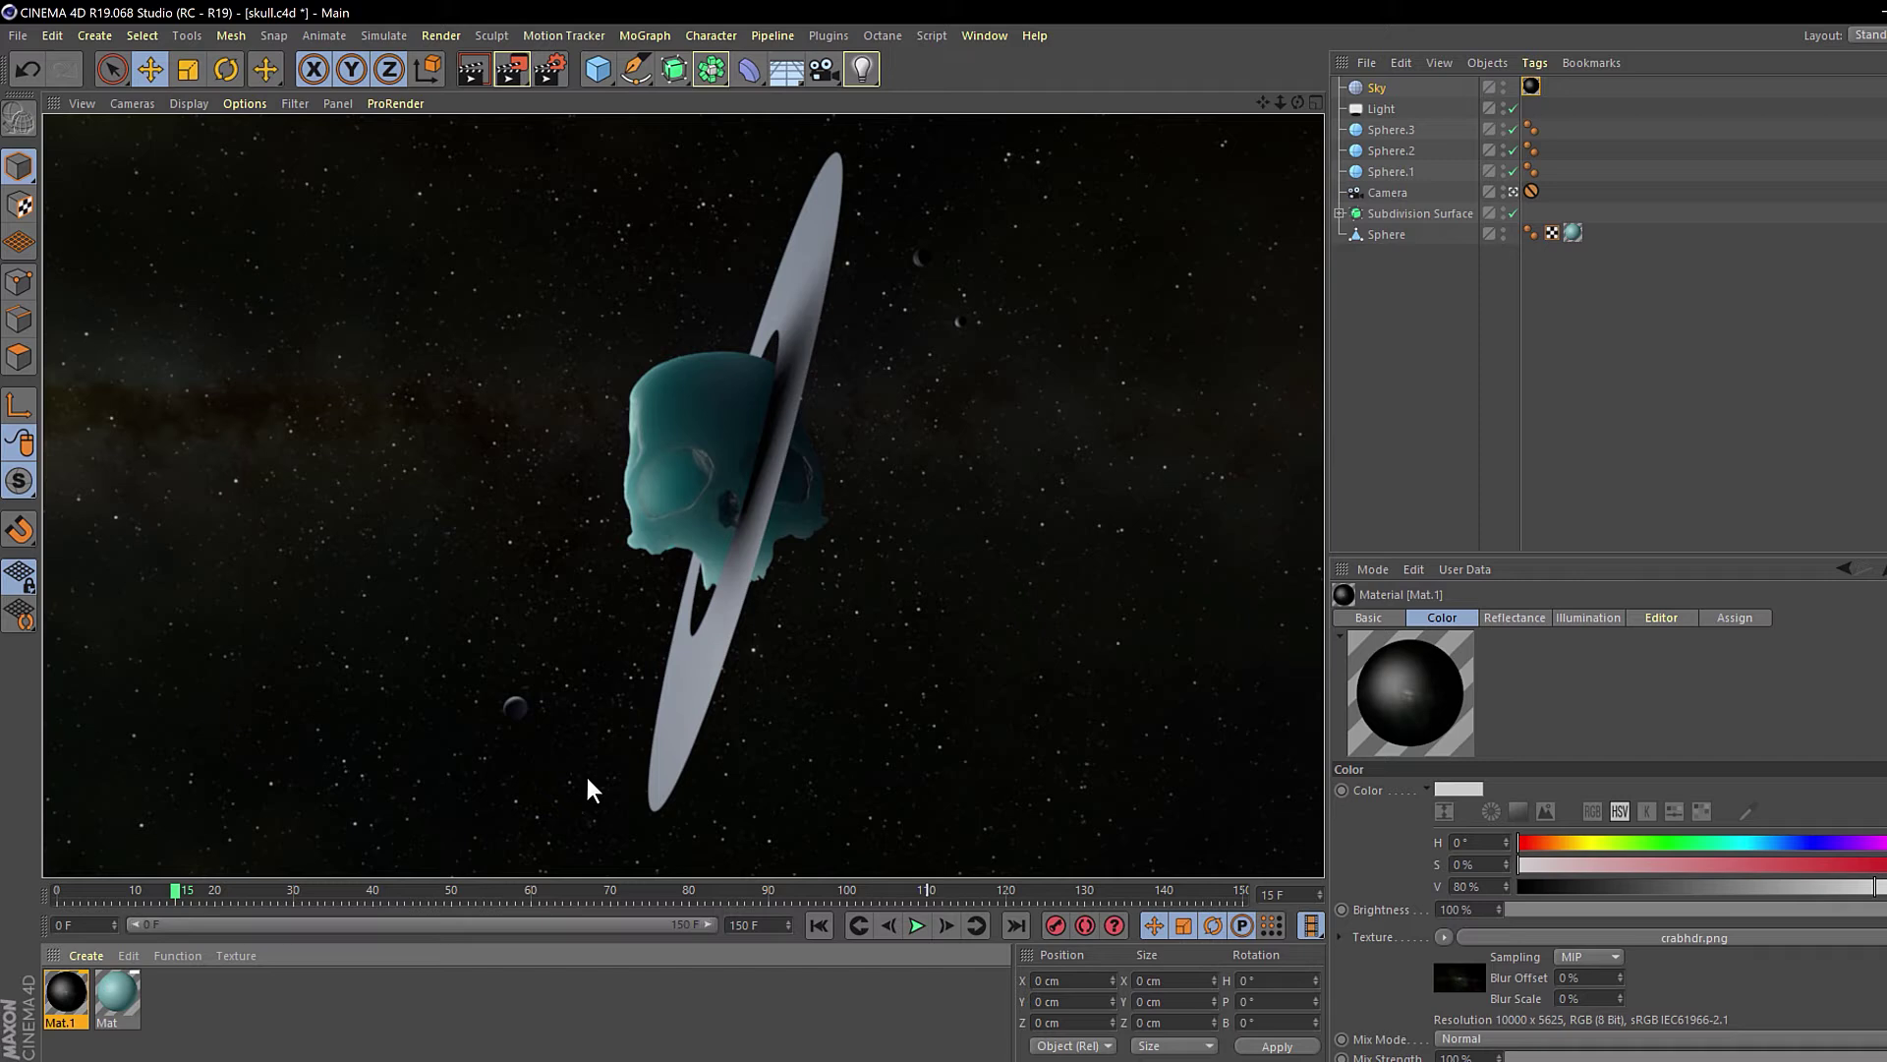
- Create a new material Mat.2 and apply it to the ring
double_click(198, 1024)
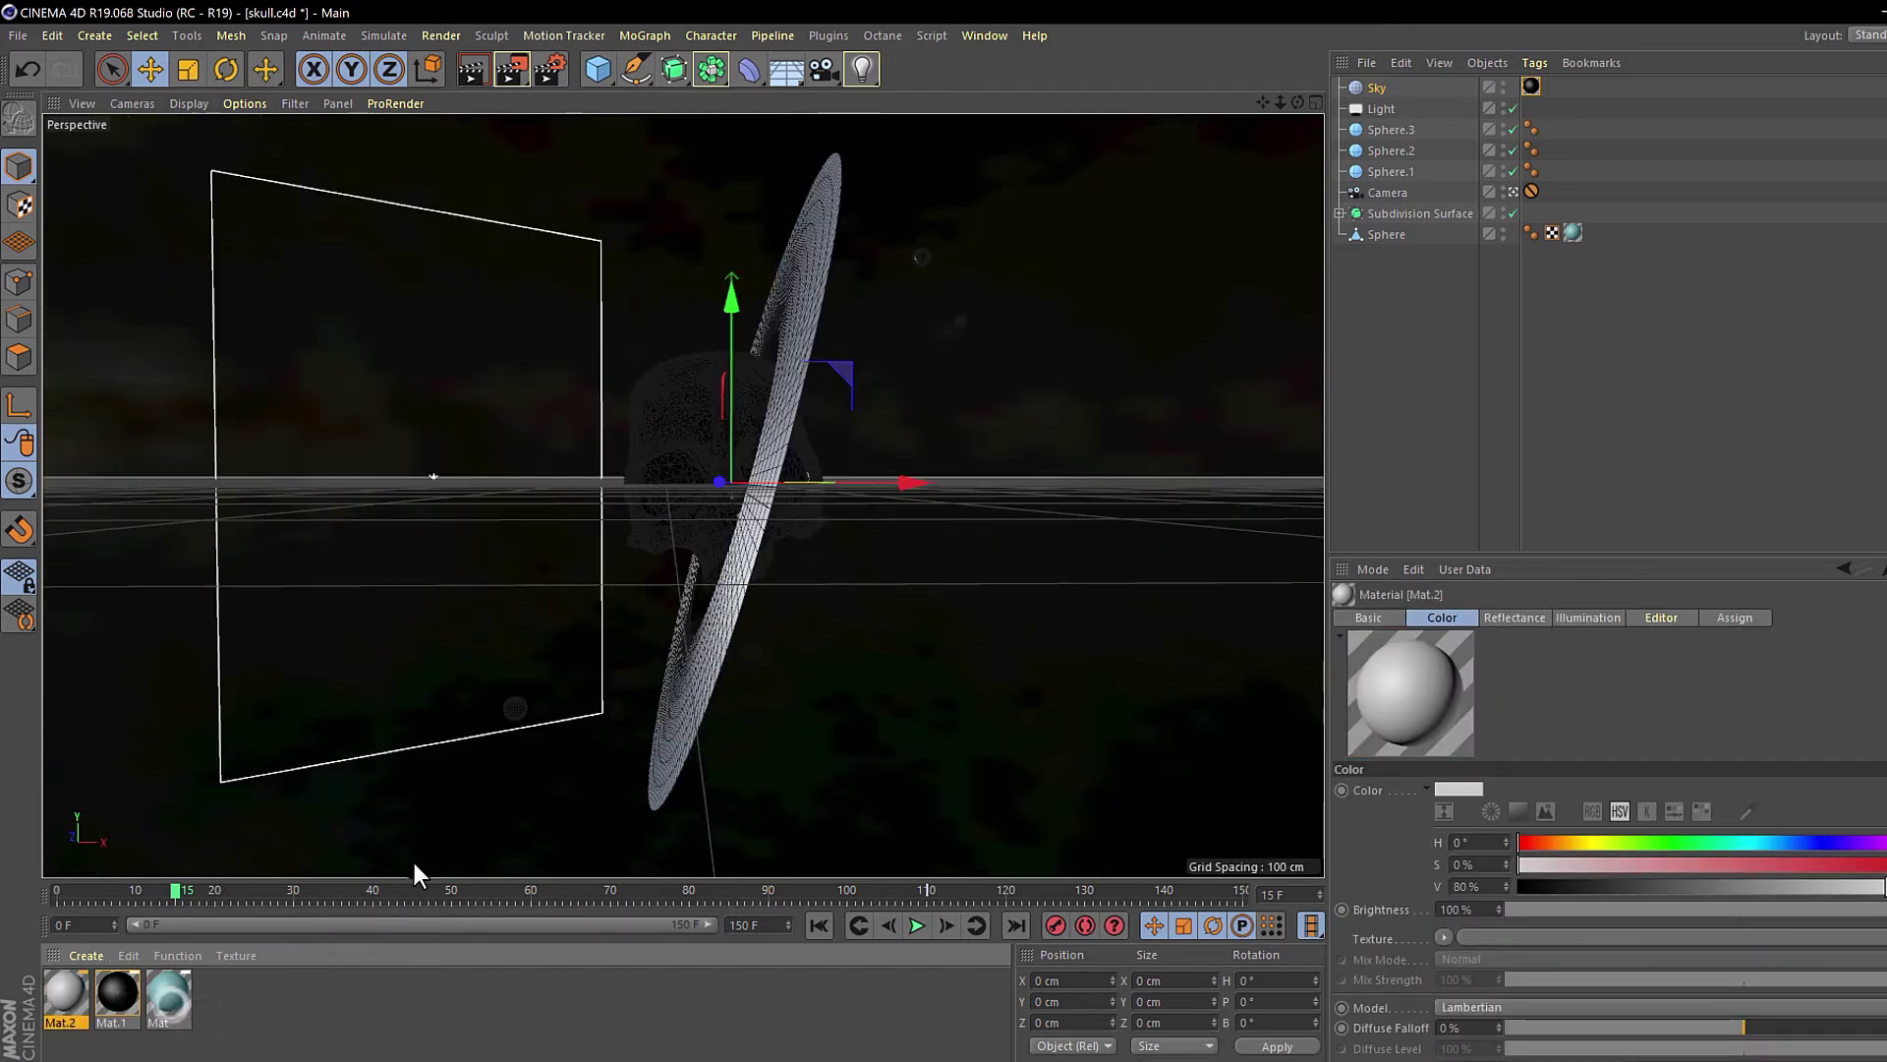
drag(64, 1012, 708, 695)
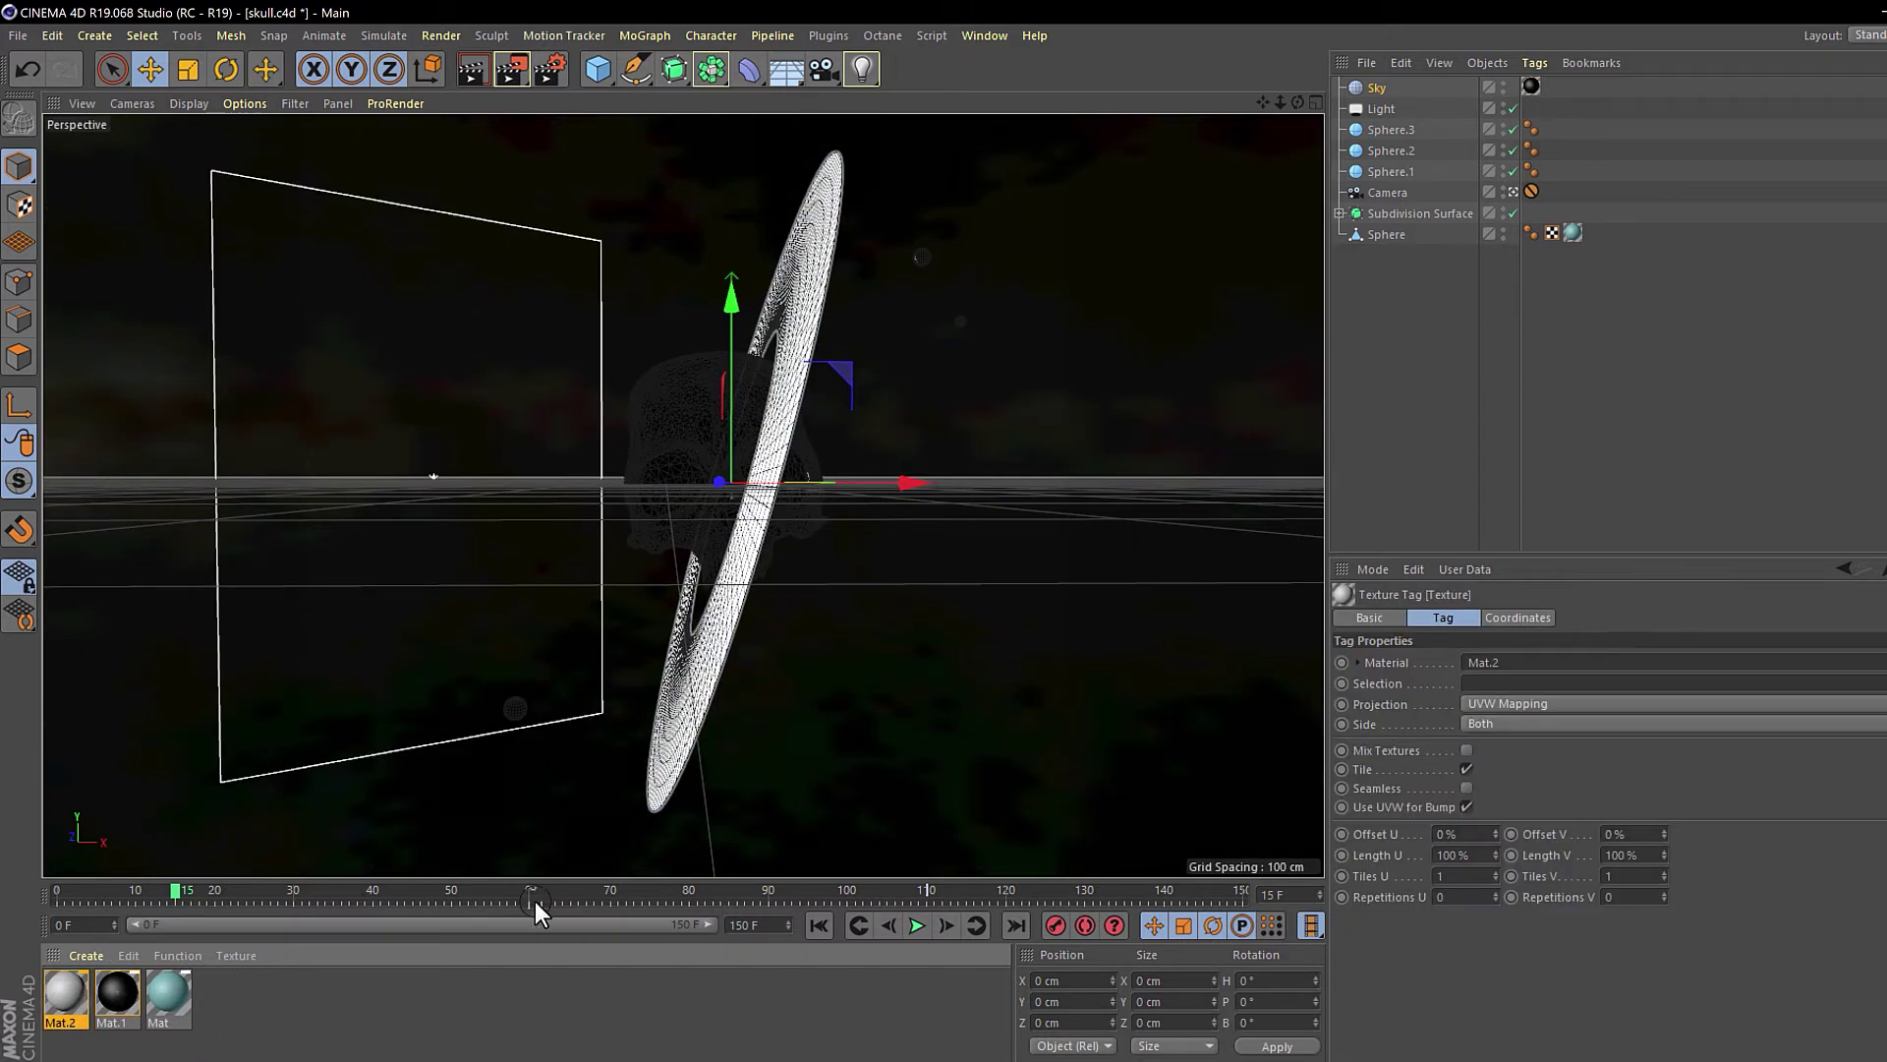
click(250, 1010)
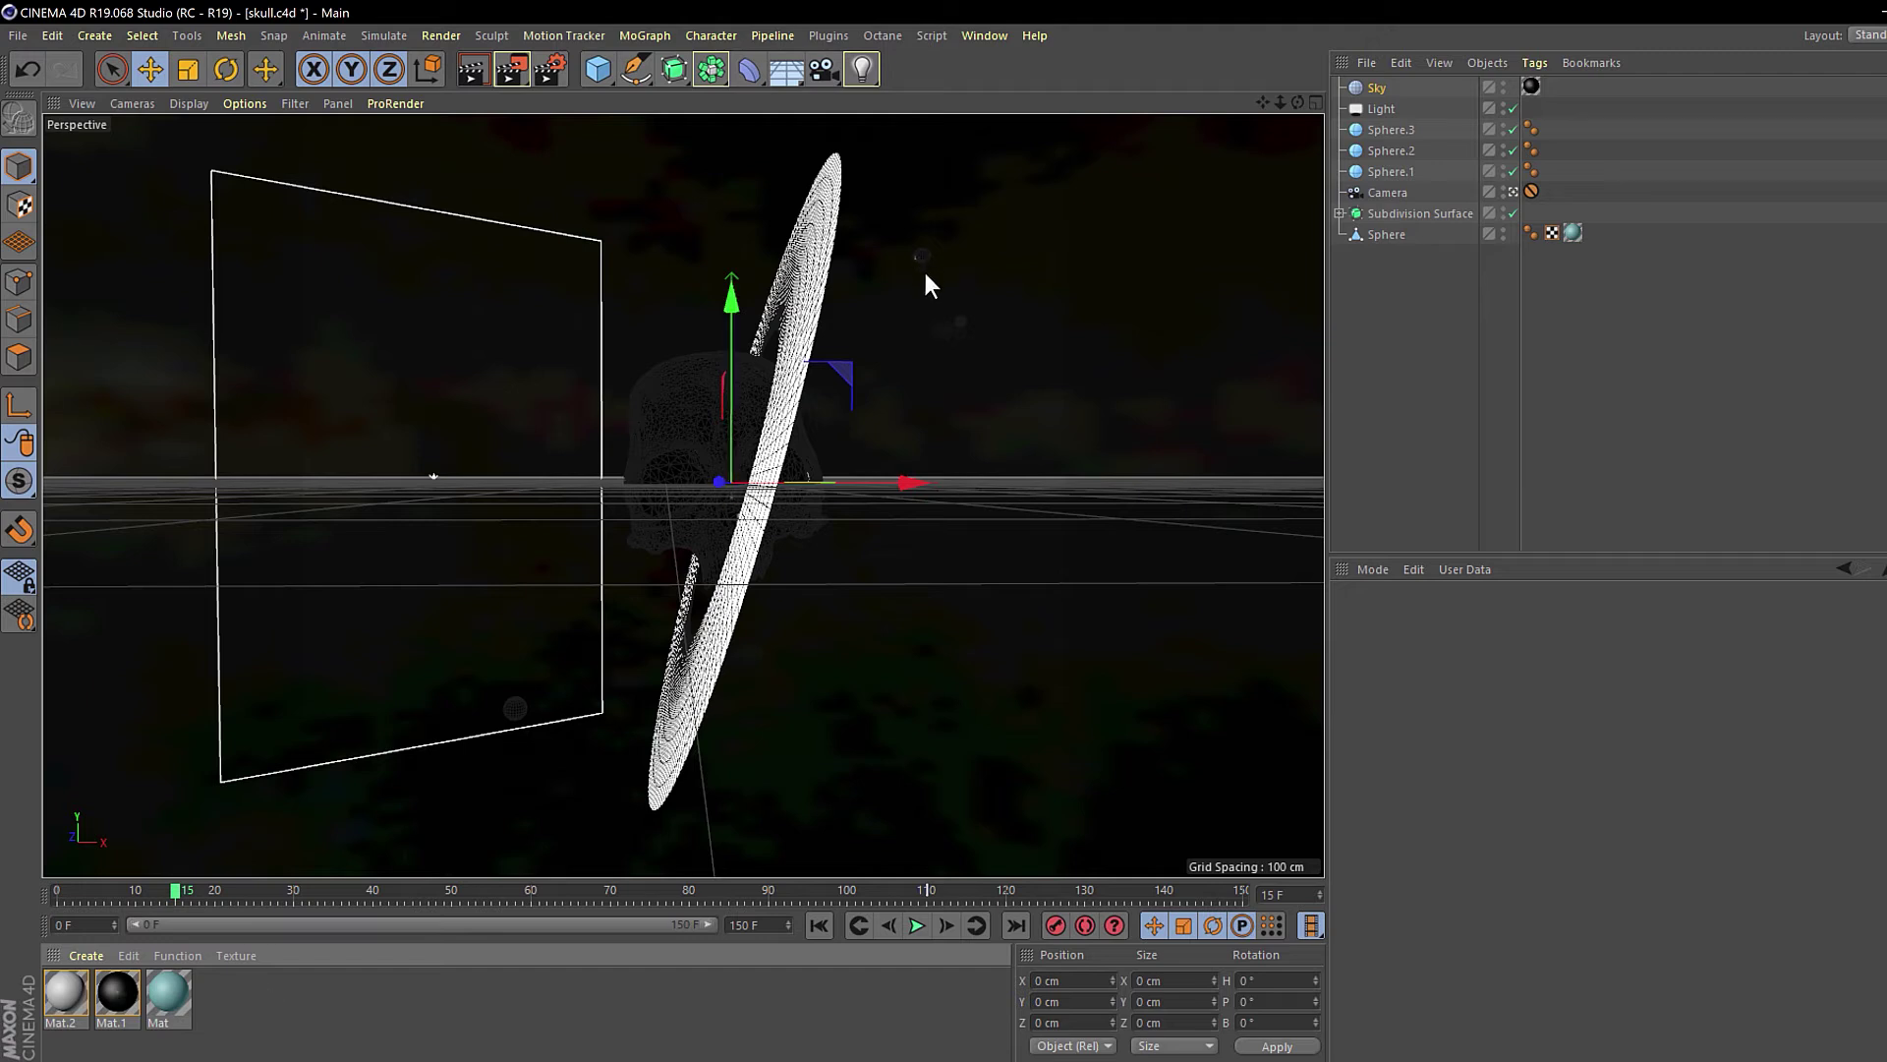
- Duplicate the skull material Mat as Mat.3 and apply it to all three moons
click(185, 1000)
key(ctrl+c)
key(ctrl+v)
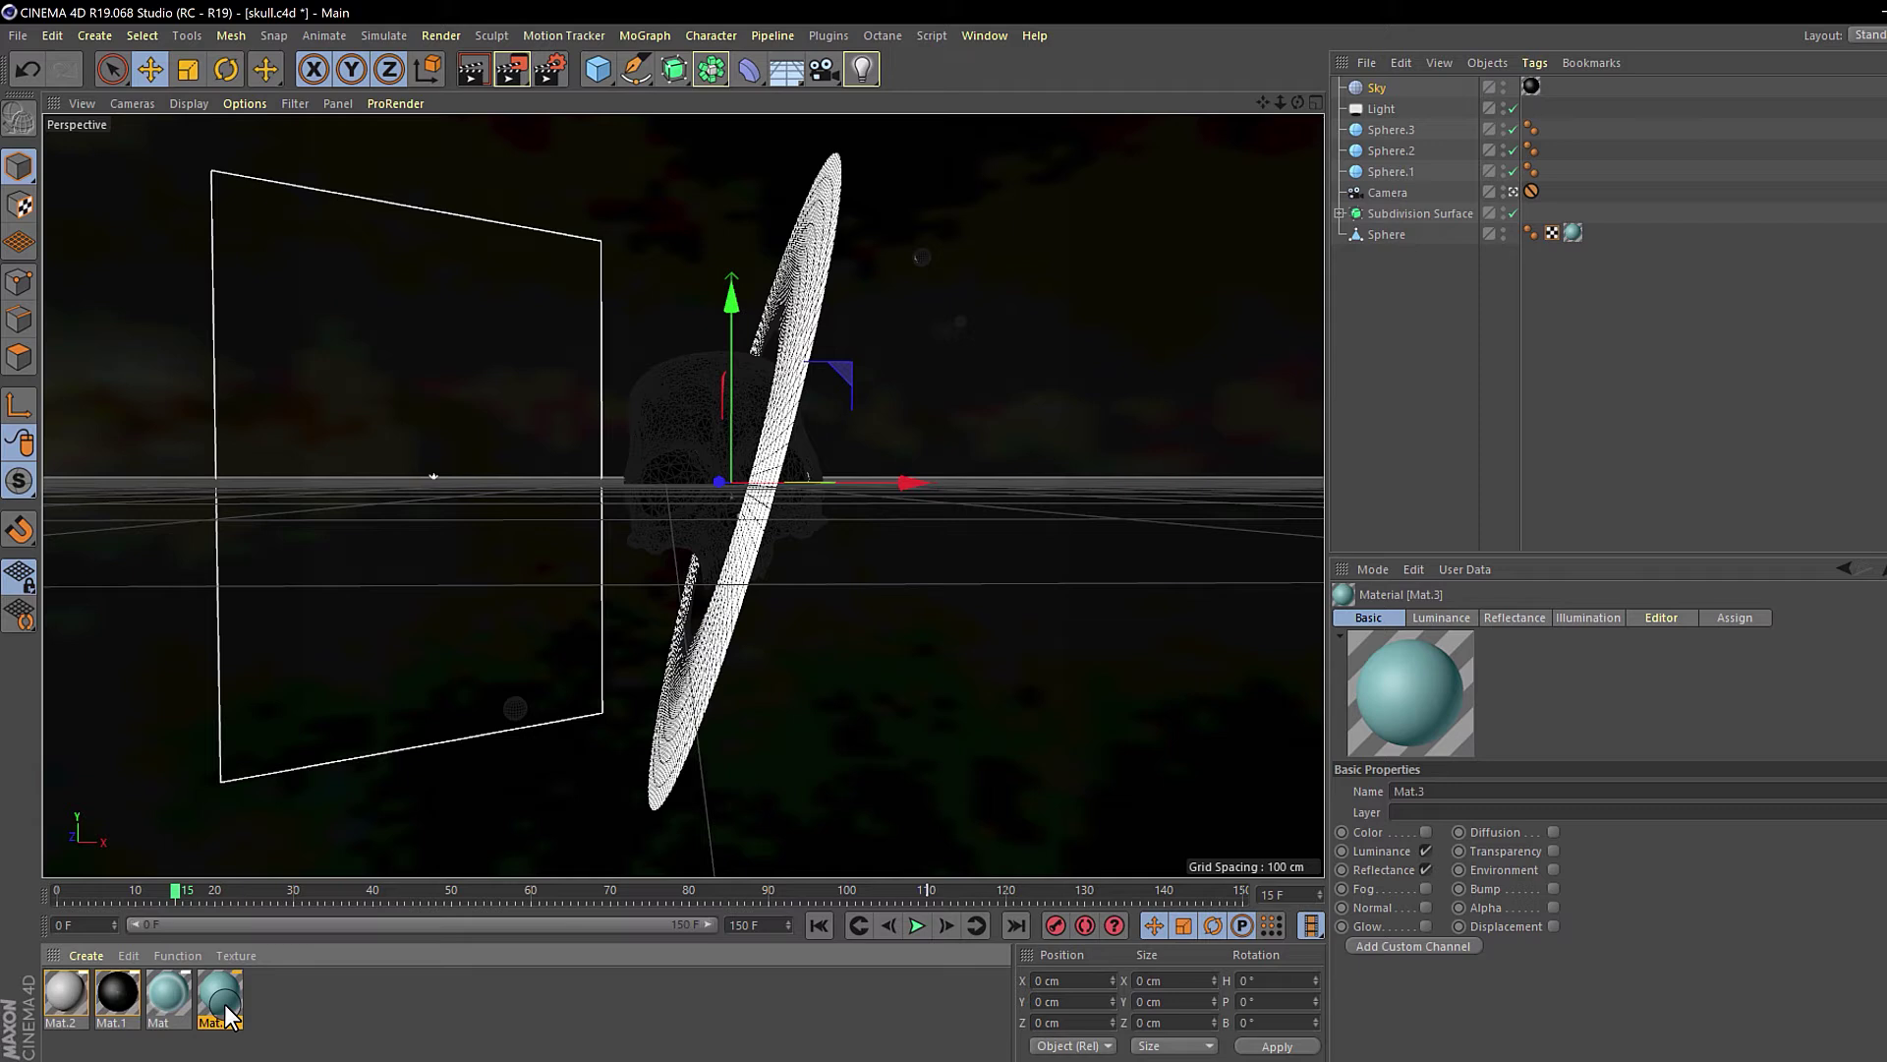
drag(225, 1015, 516, 710)
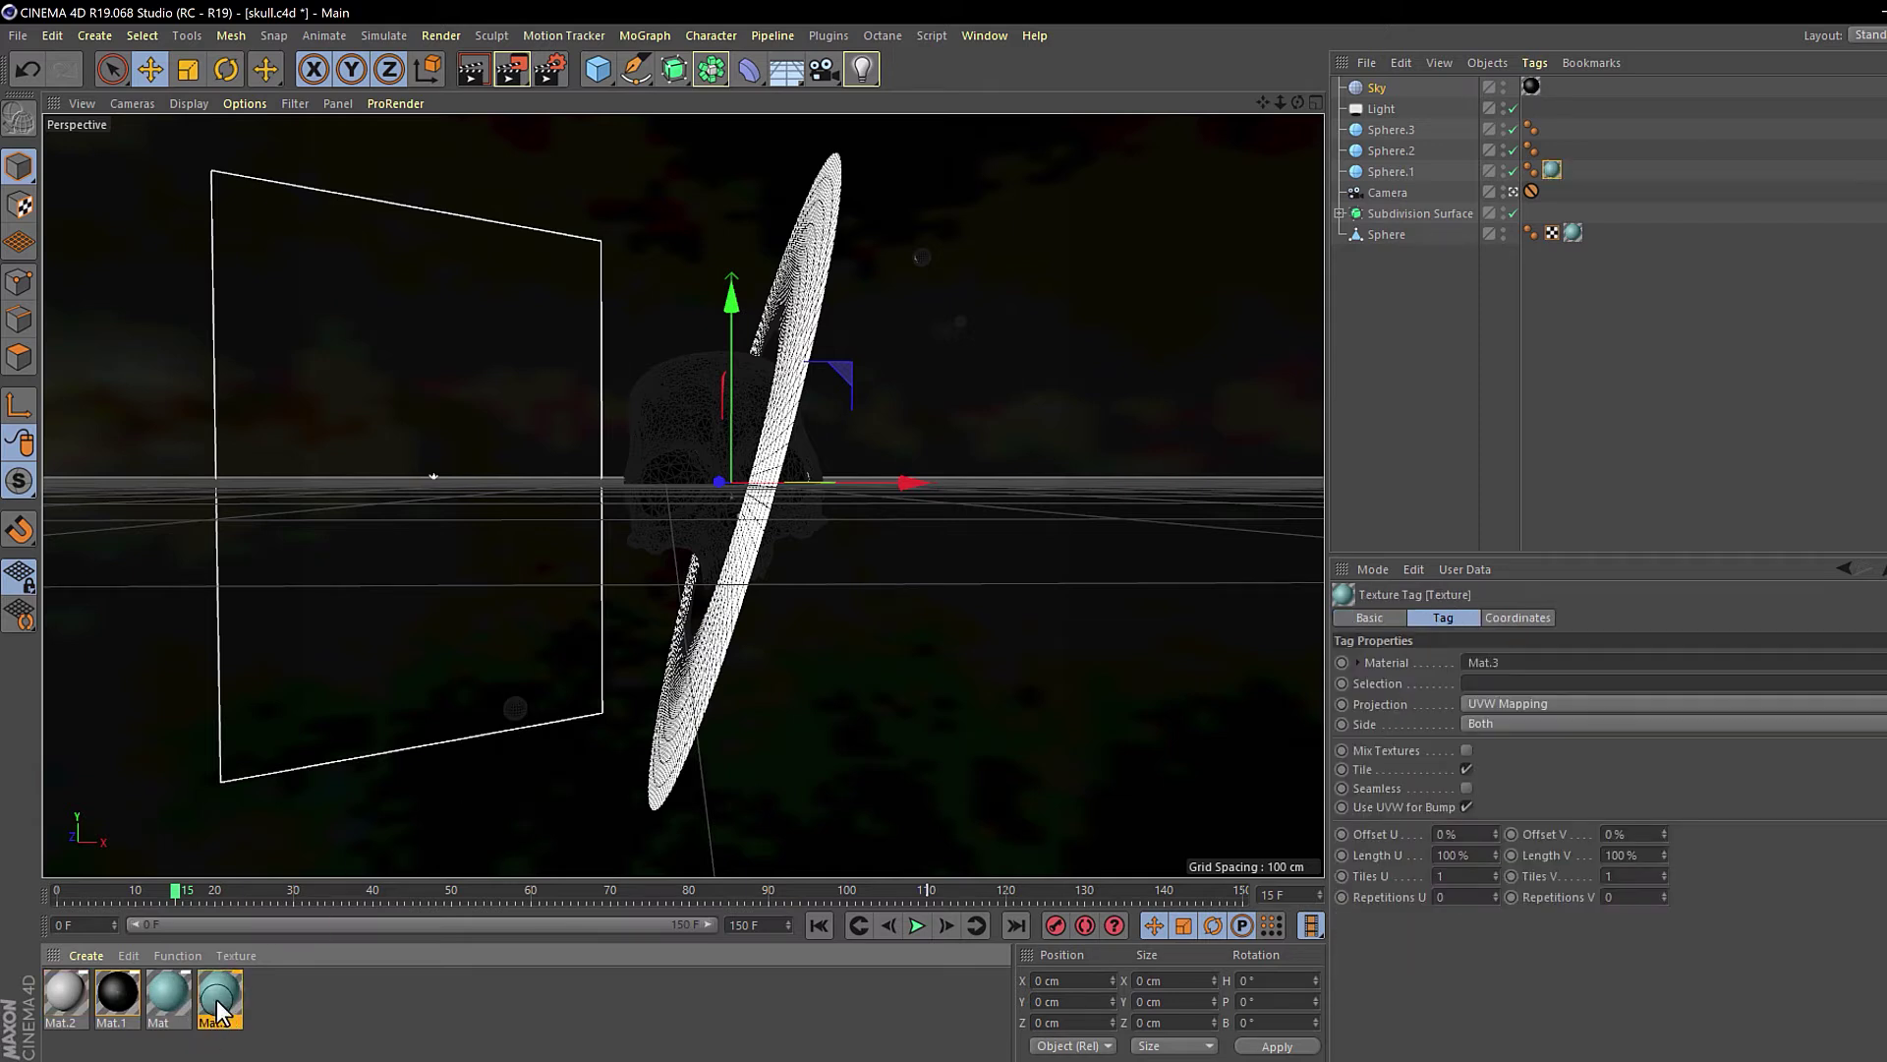
drag(218, 1013, 922, 257)
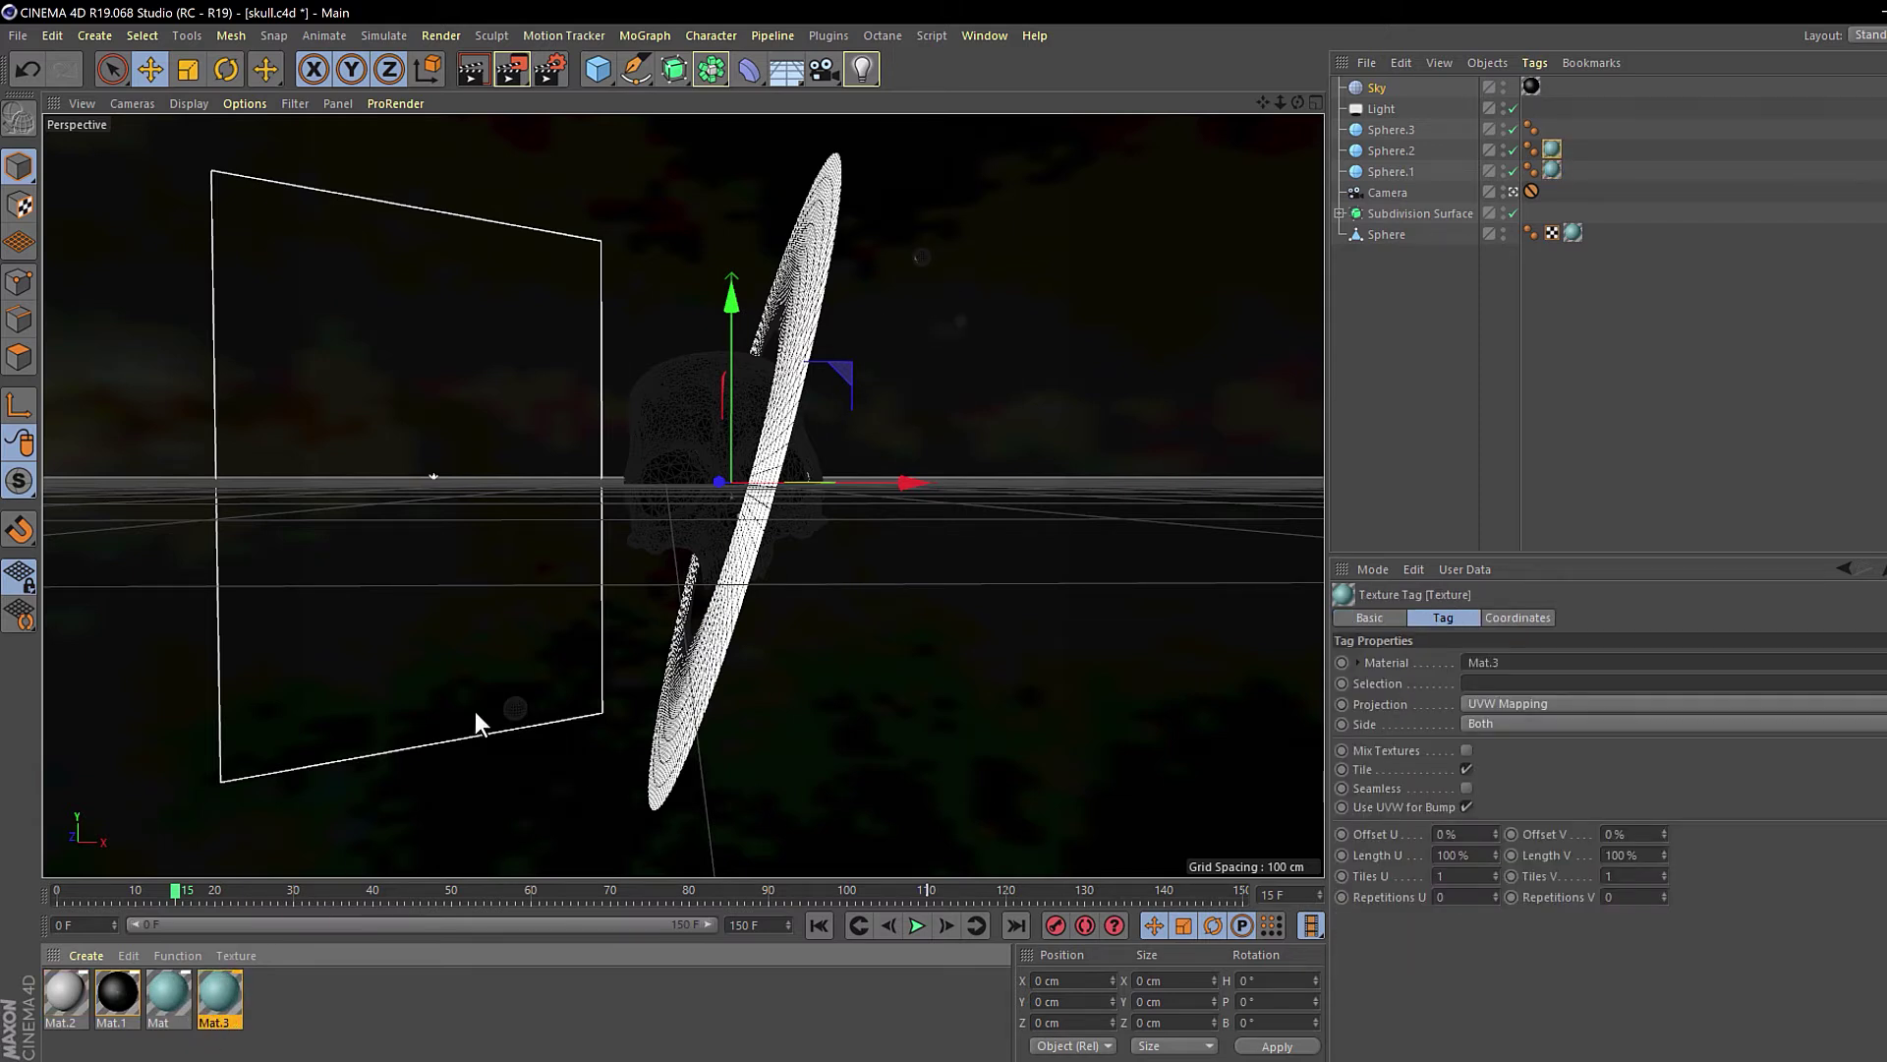
drag(236, 999, 960, 321)
- Set Mat.3's Luminance colour hue to 166° and re-render the scene
click(228, 999)
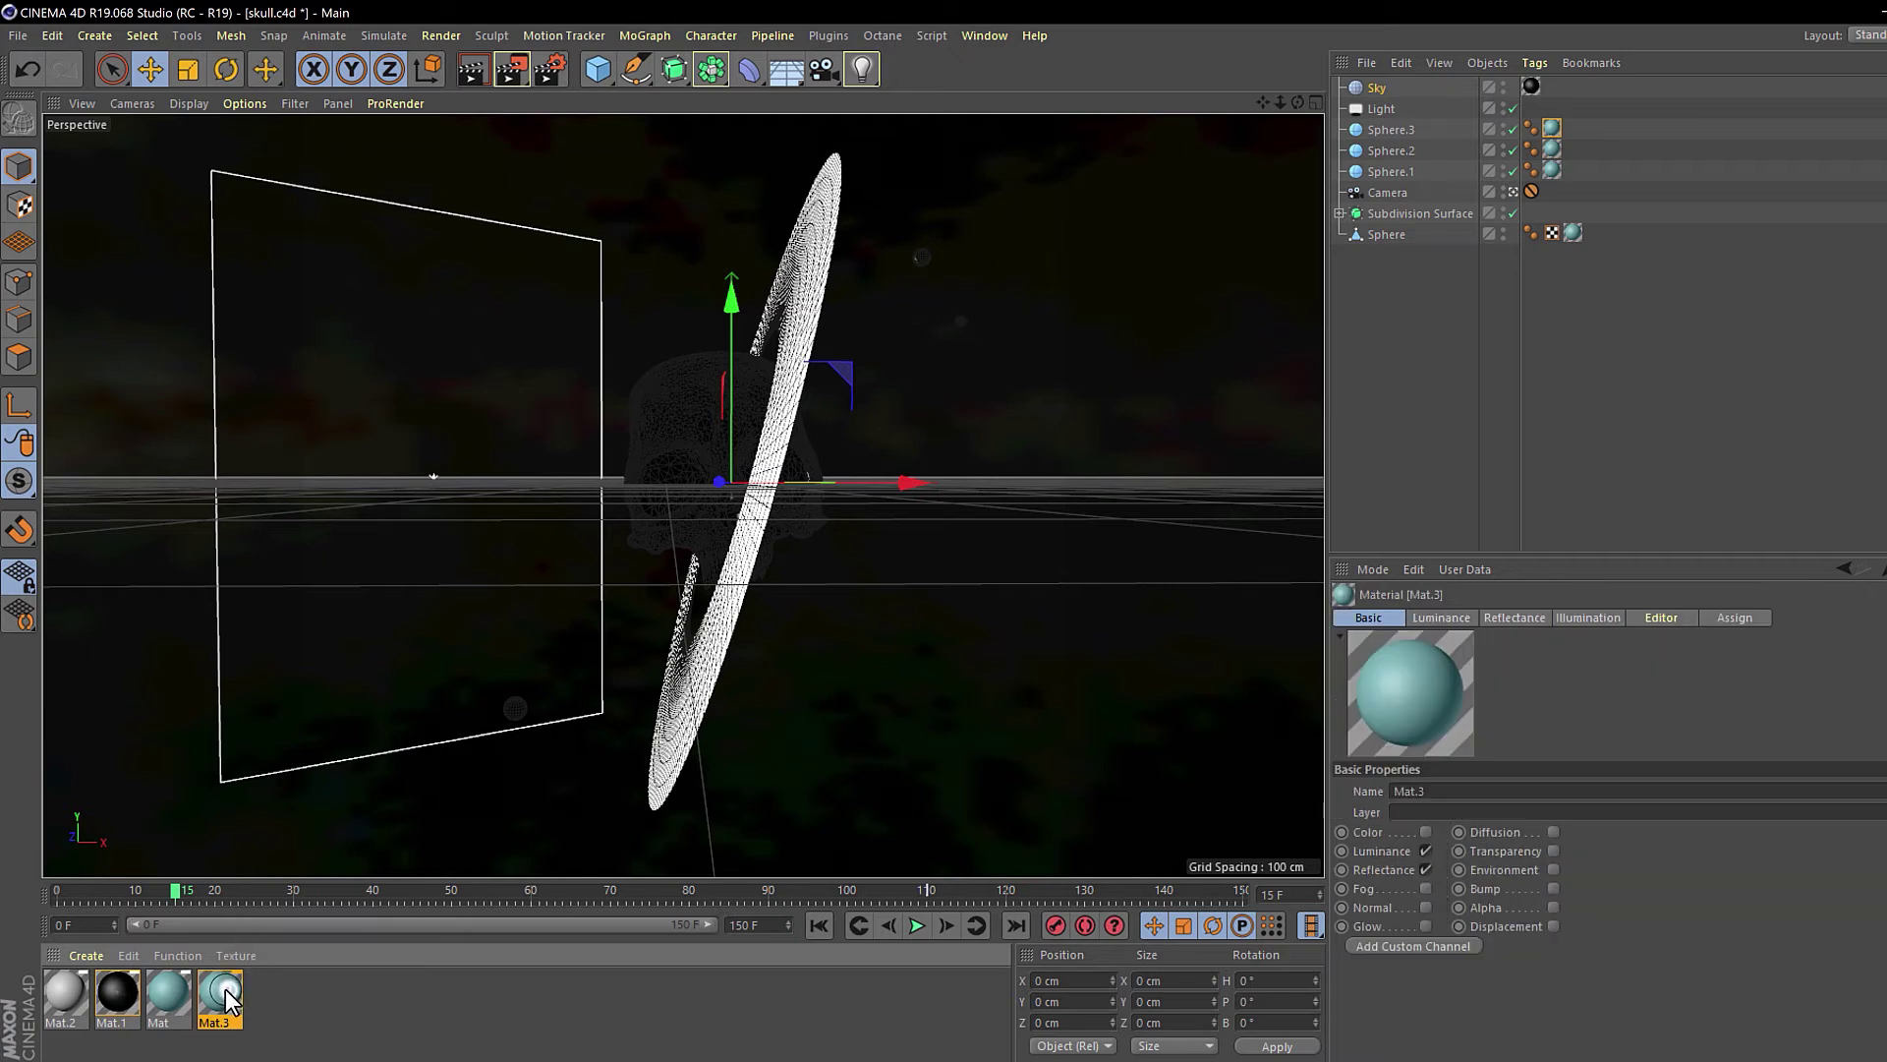
double_click(225, 1000)
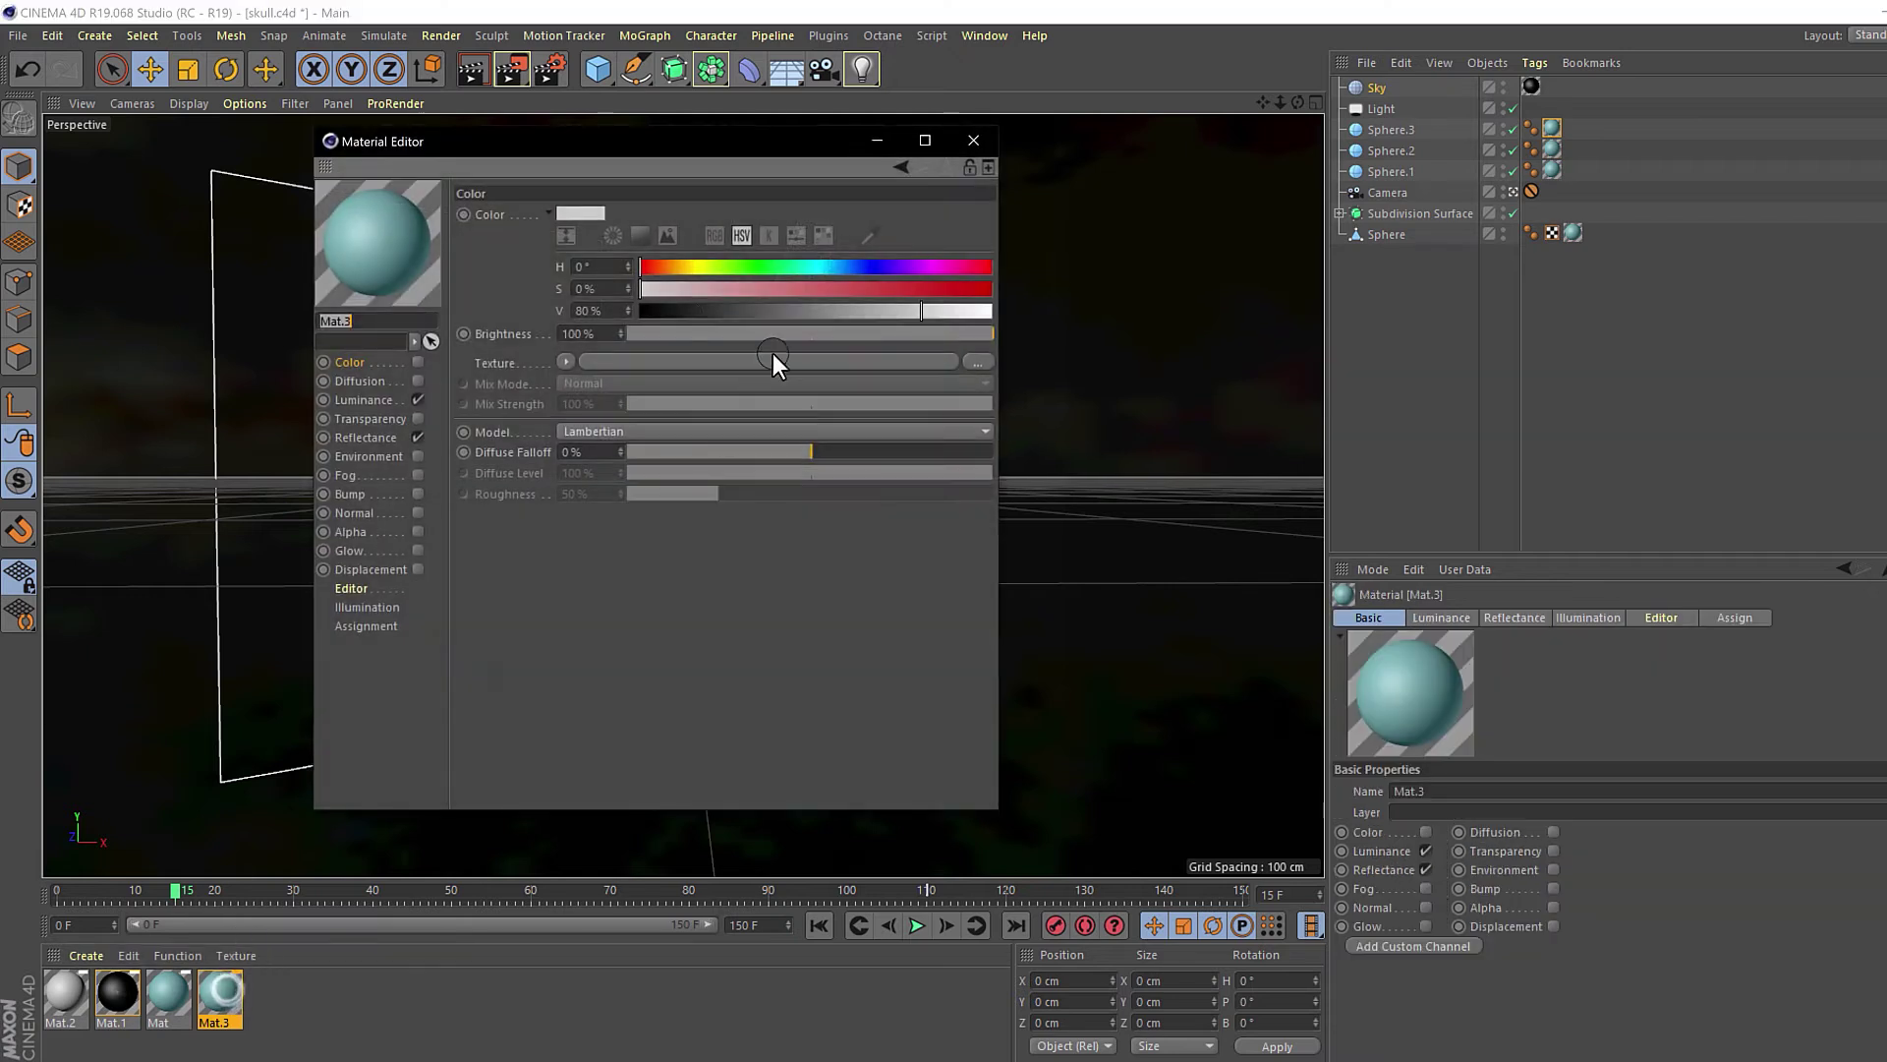
click(363, 401)
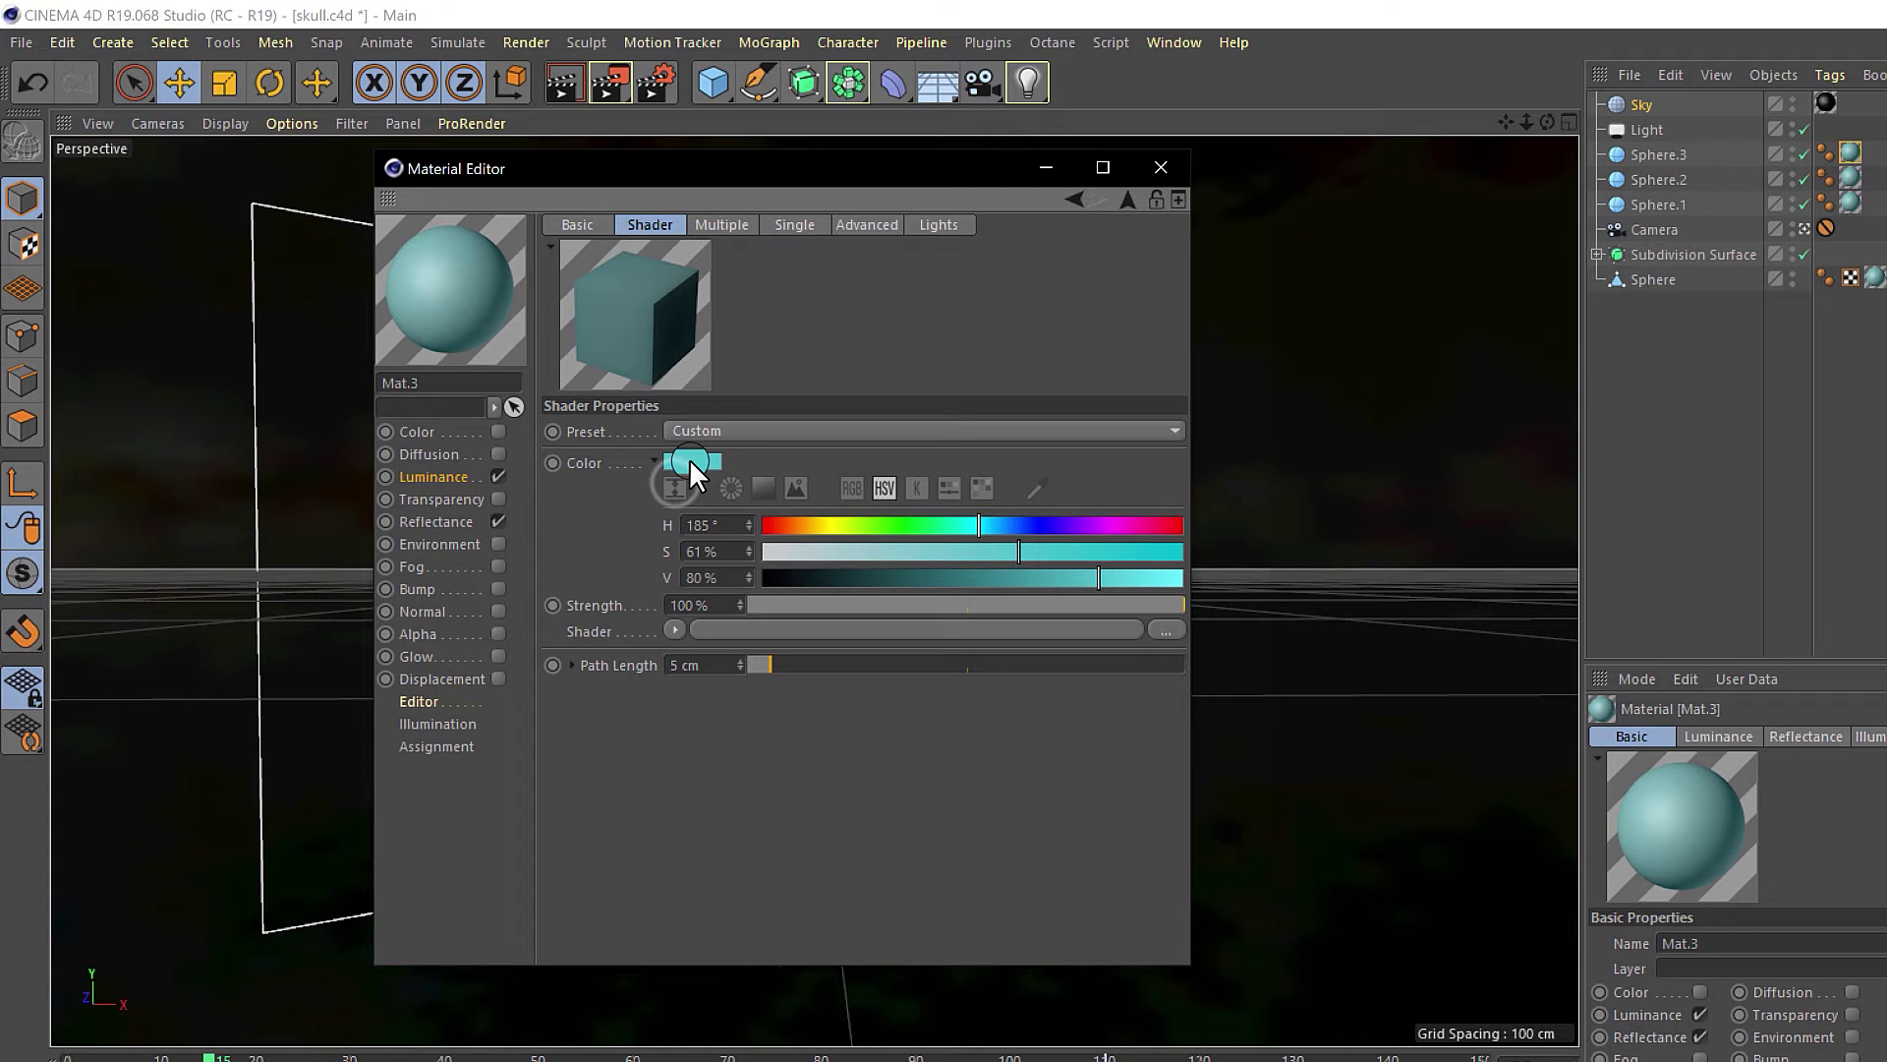
click(688, 460)
drag(745, 368, 999, 325)
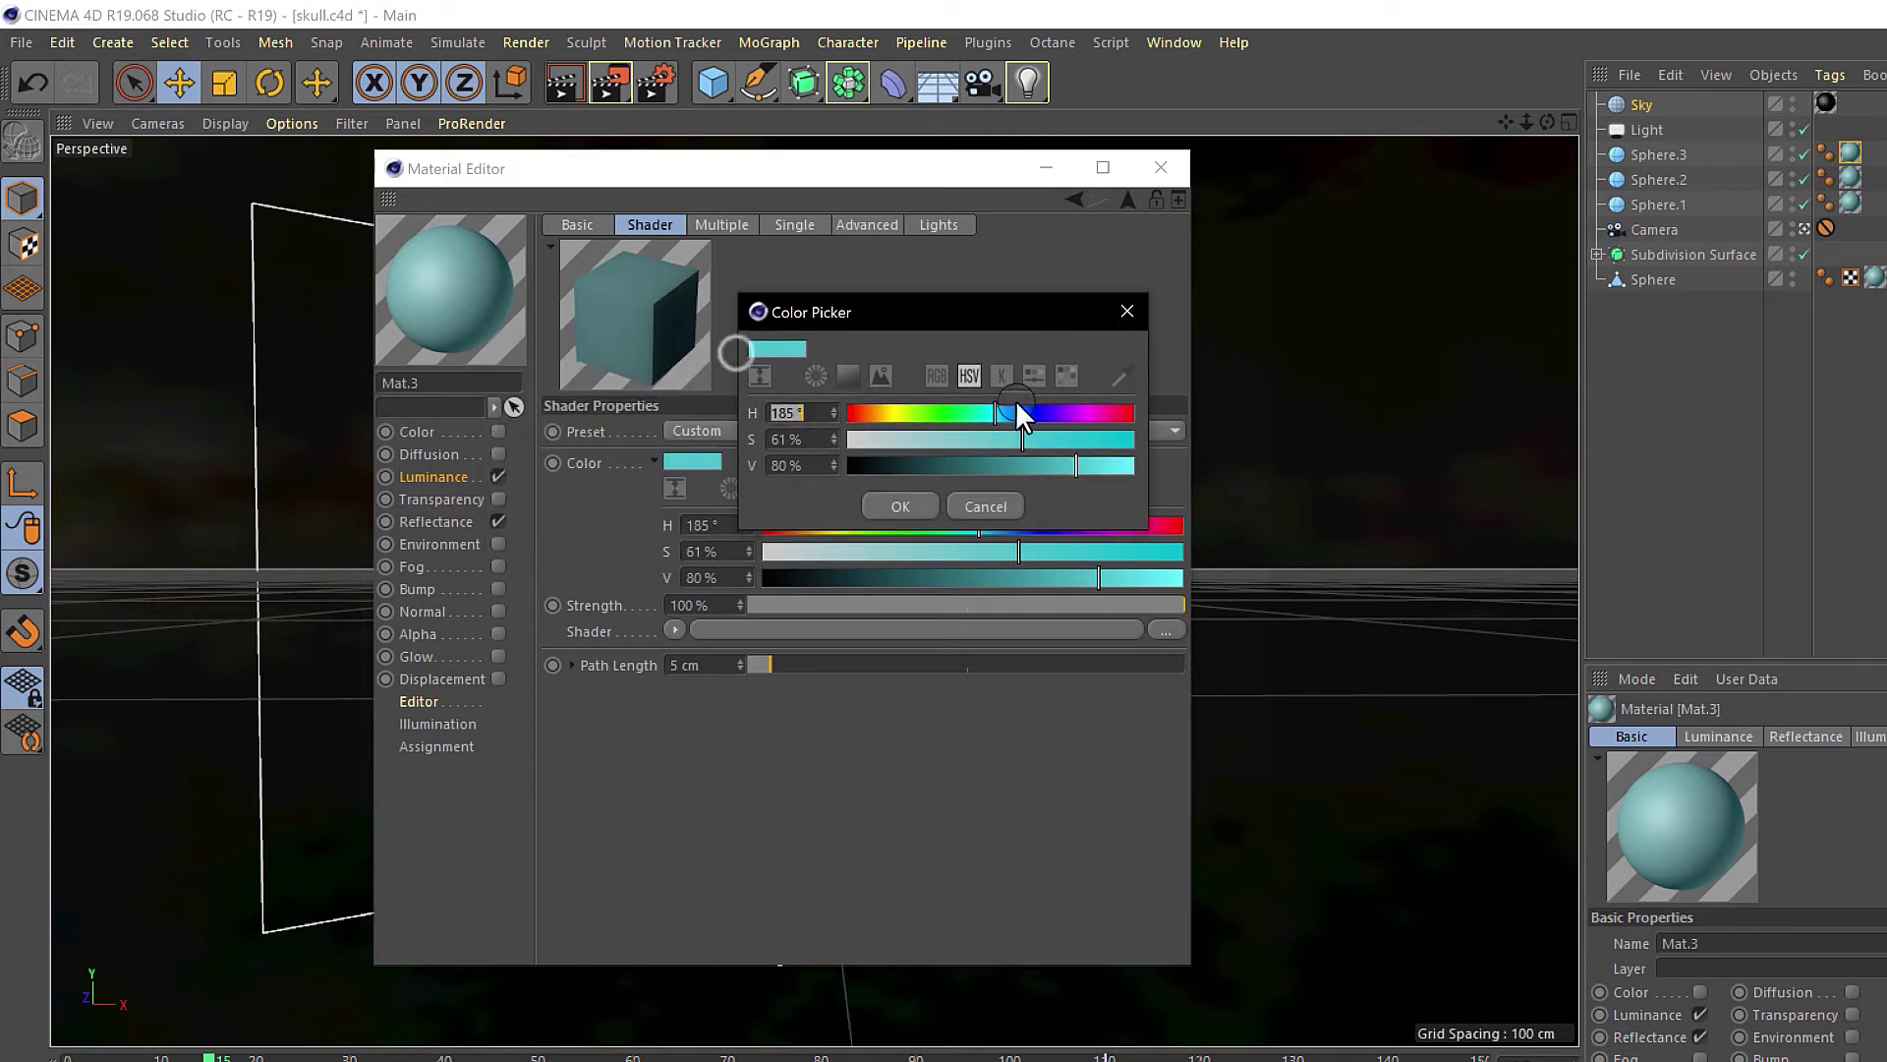
drag(1017, 402, 979, 411)
click(898, 506)
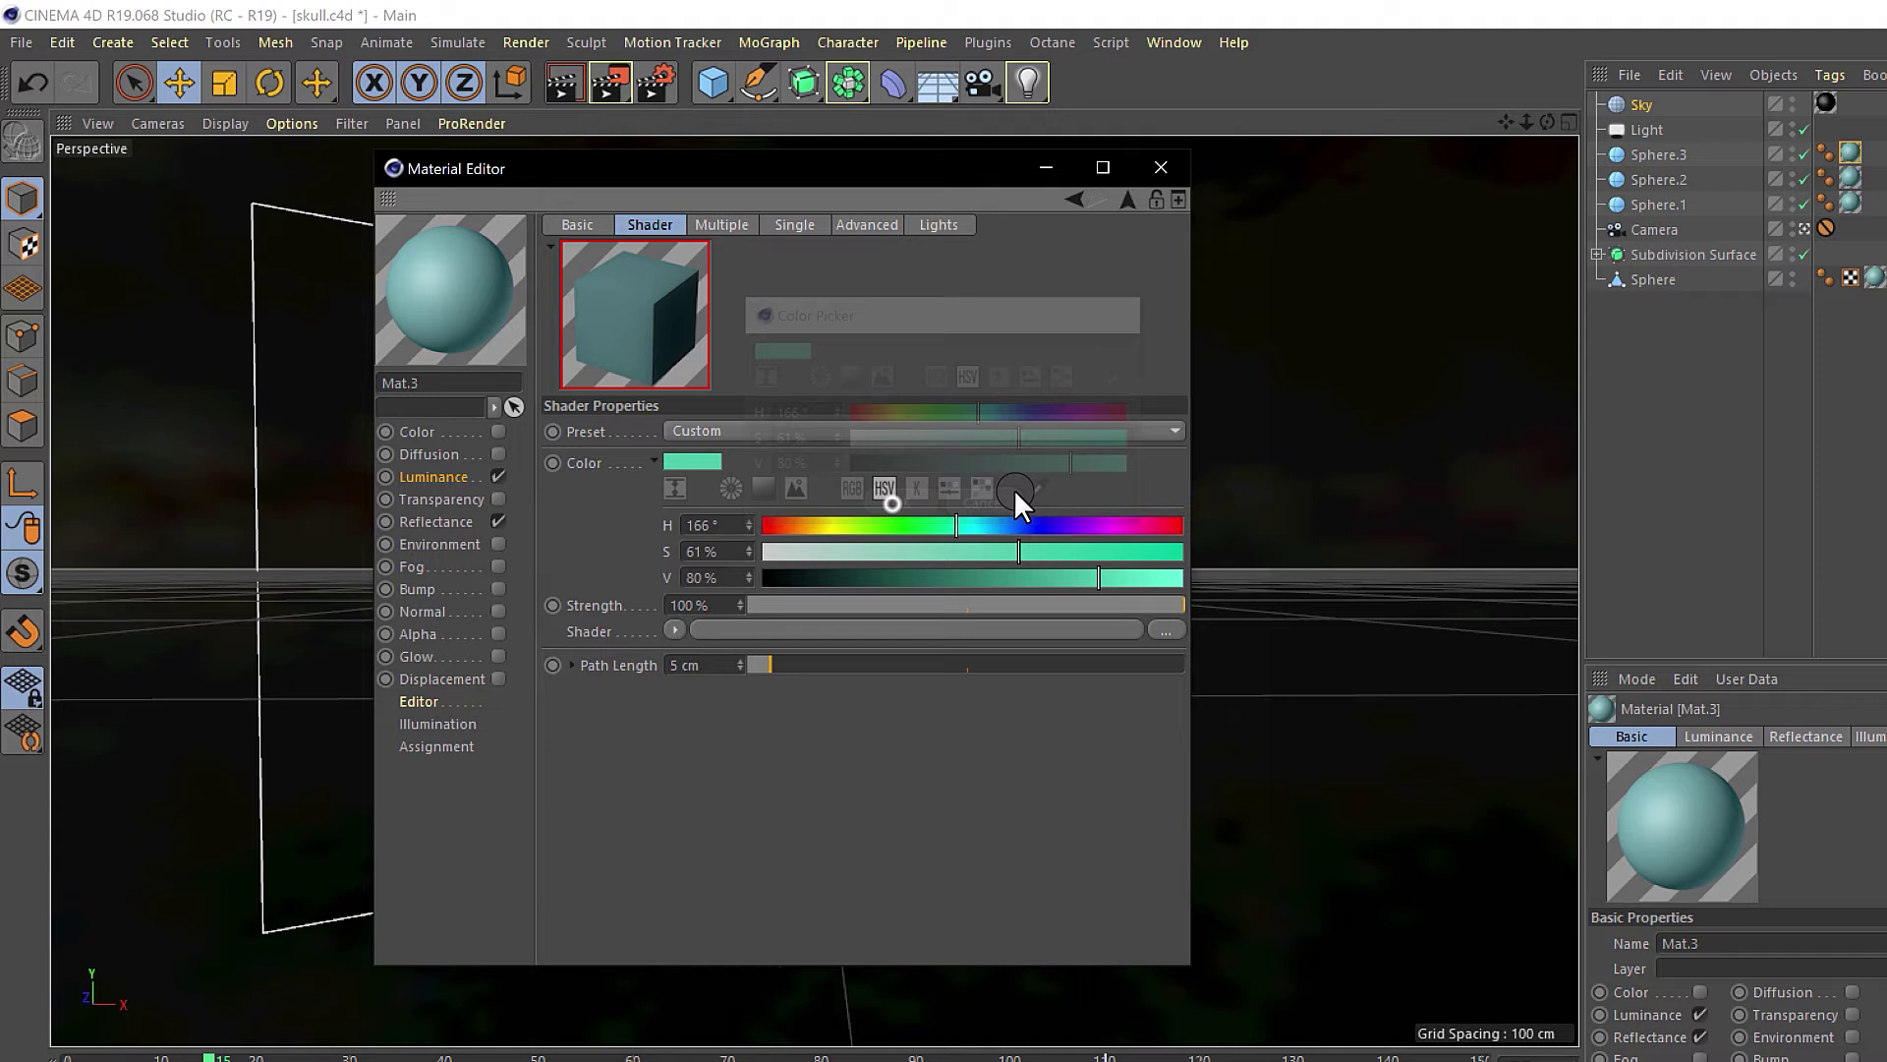
click(1171, 167)
click(563, 82)
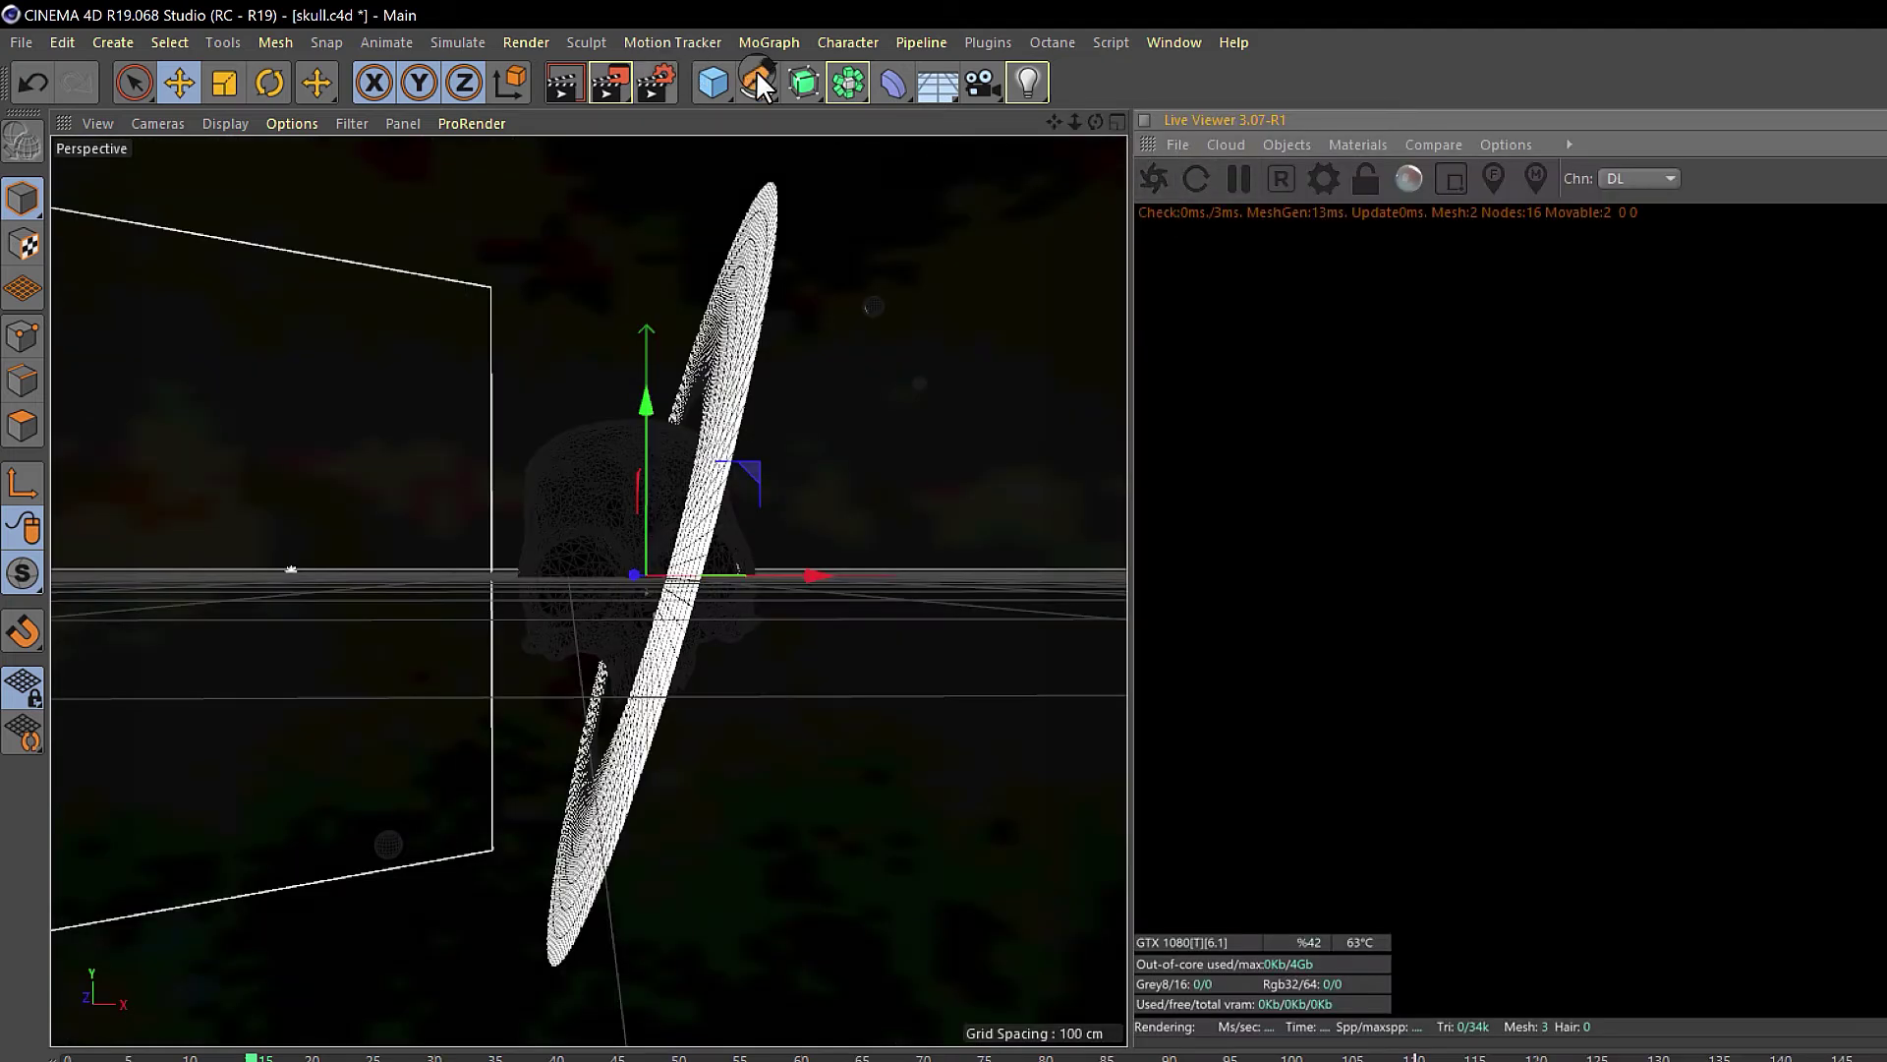
- Start the Octane Live Viewer render of the skull, ring and moons
click(1153, 180)
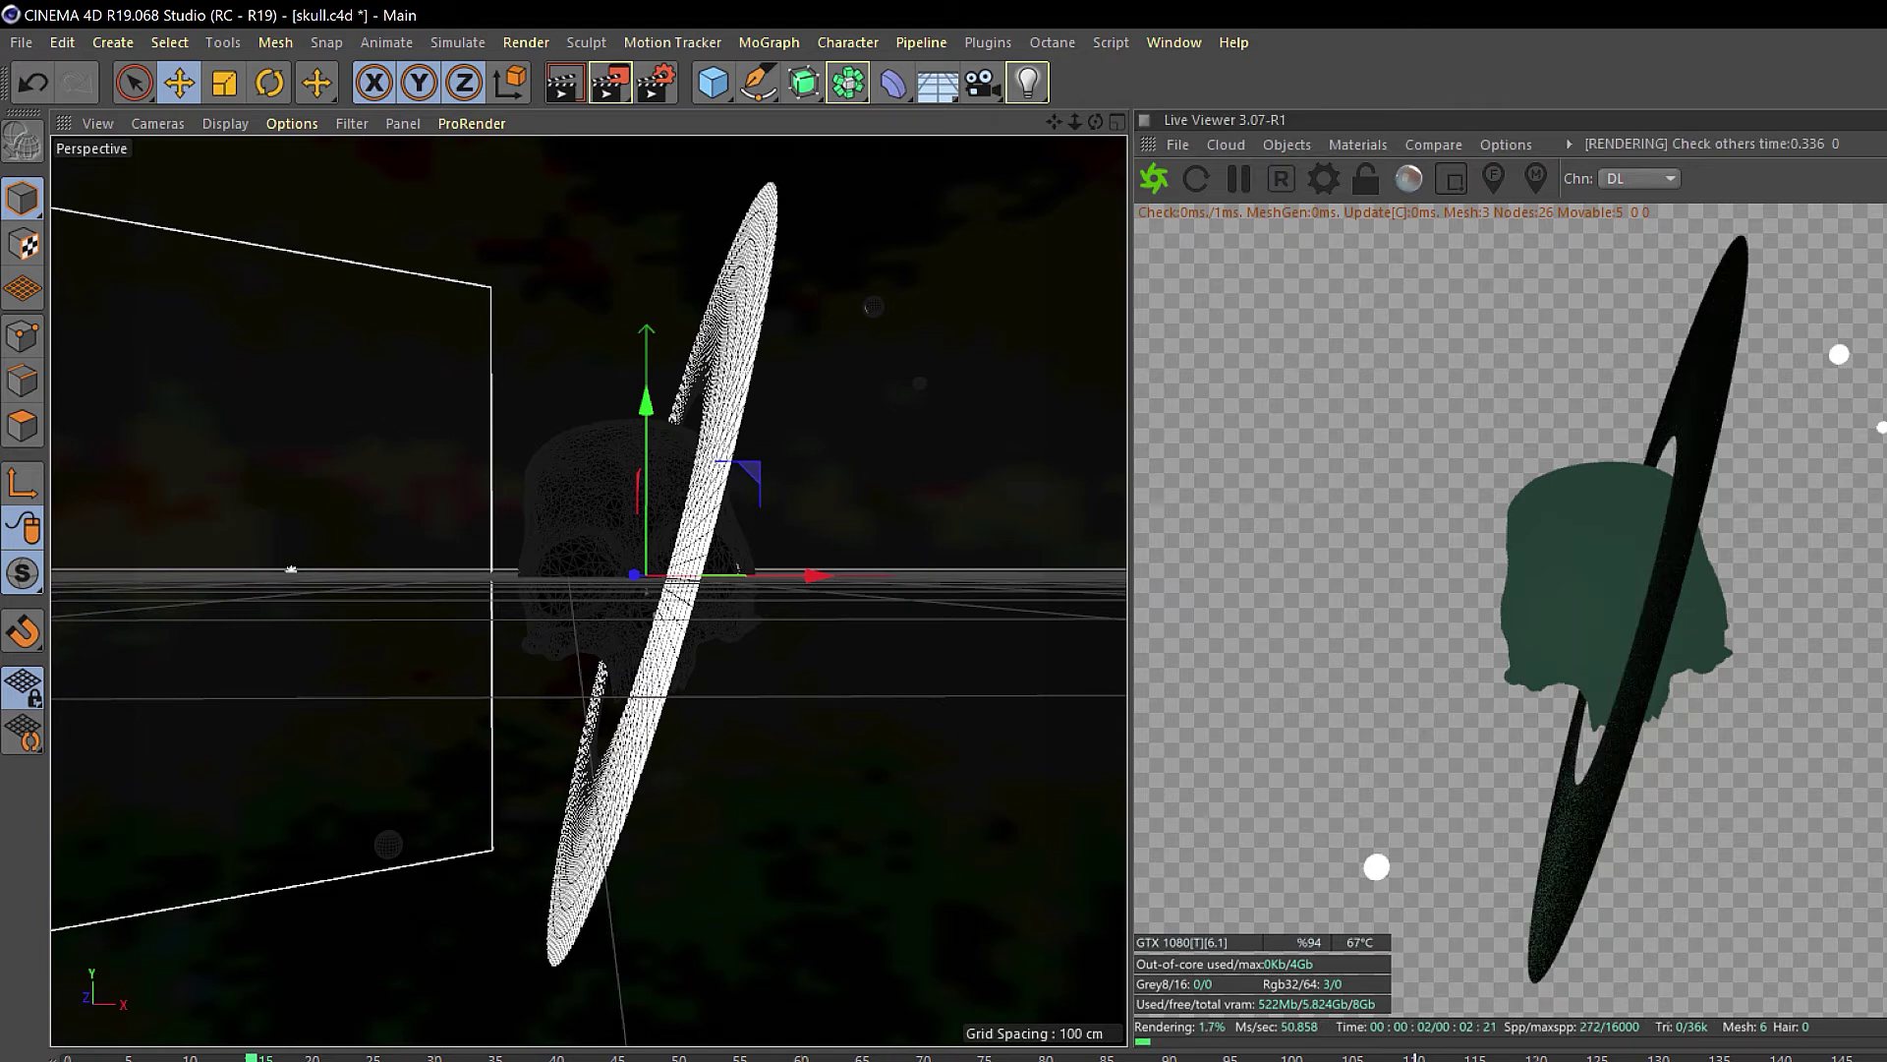
- Create an Octane Glossy material and set its Transmission colour to light cyan
click(1295, 147)
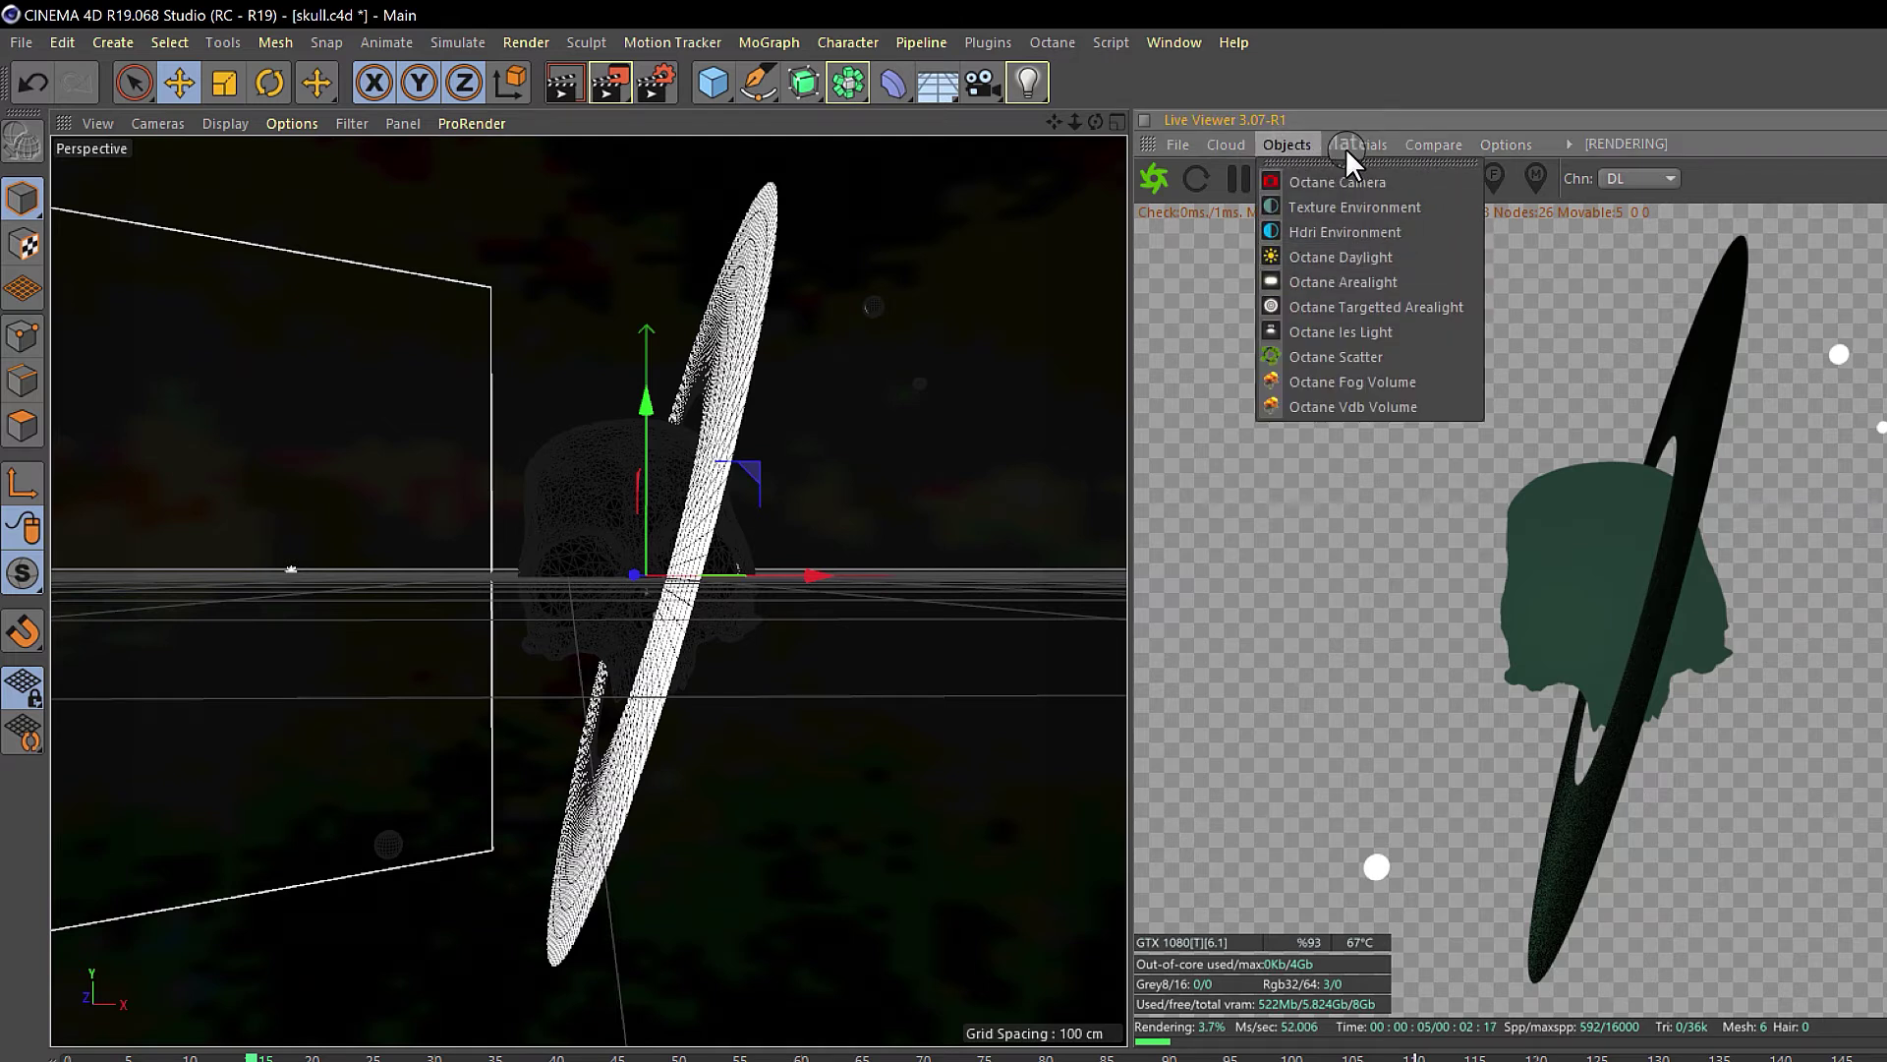
mouse_move(1359, 147)
click(1347, 282)
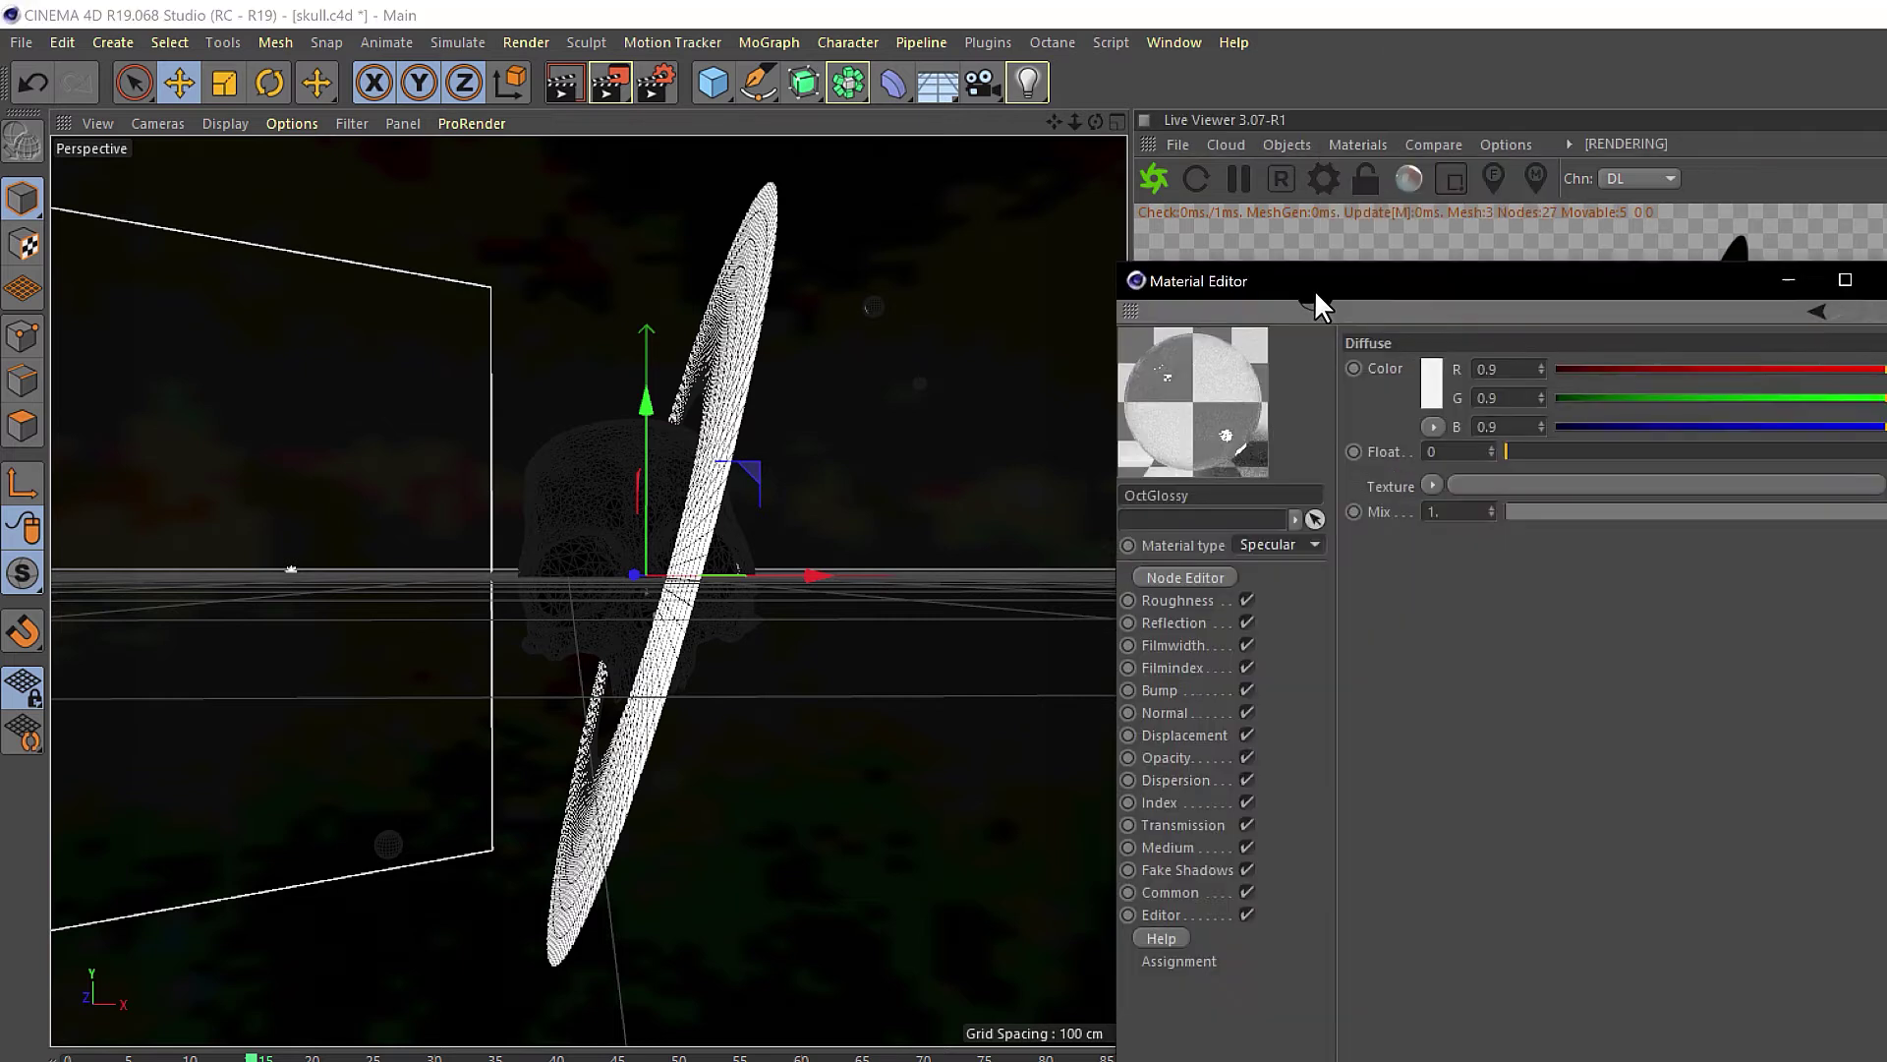
drag(1313, 289, 818, 511)
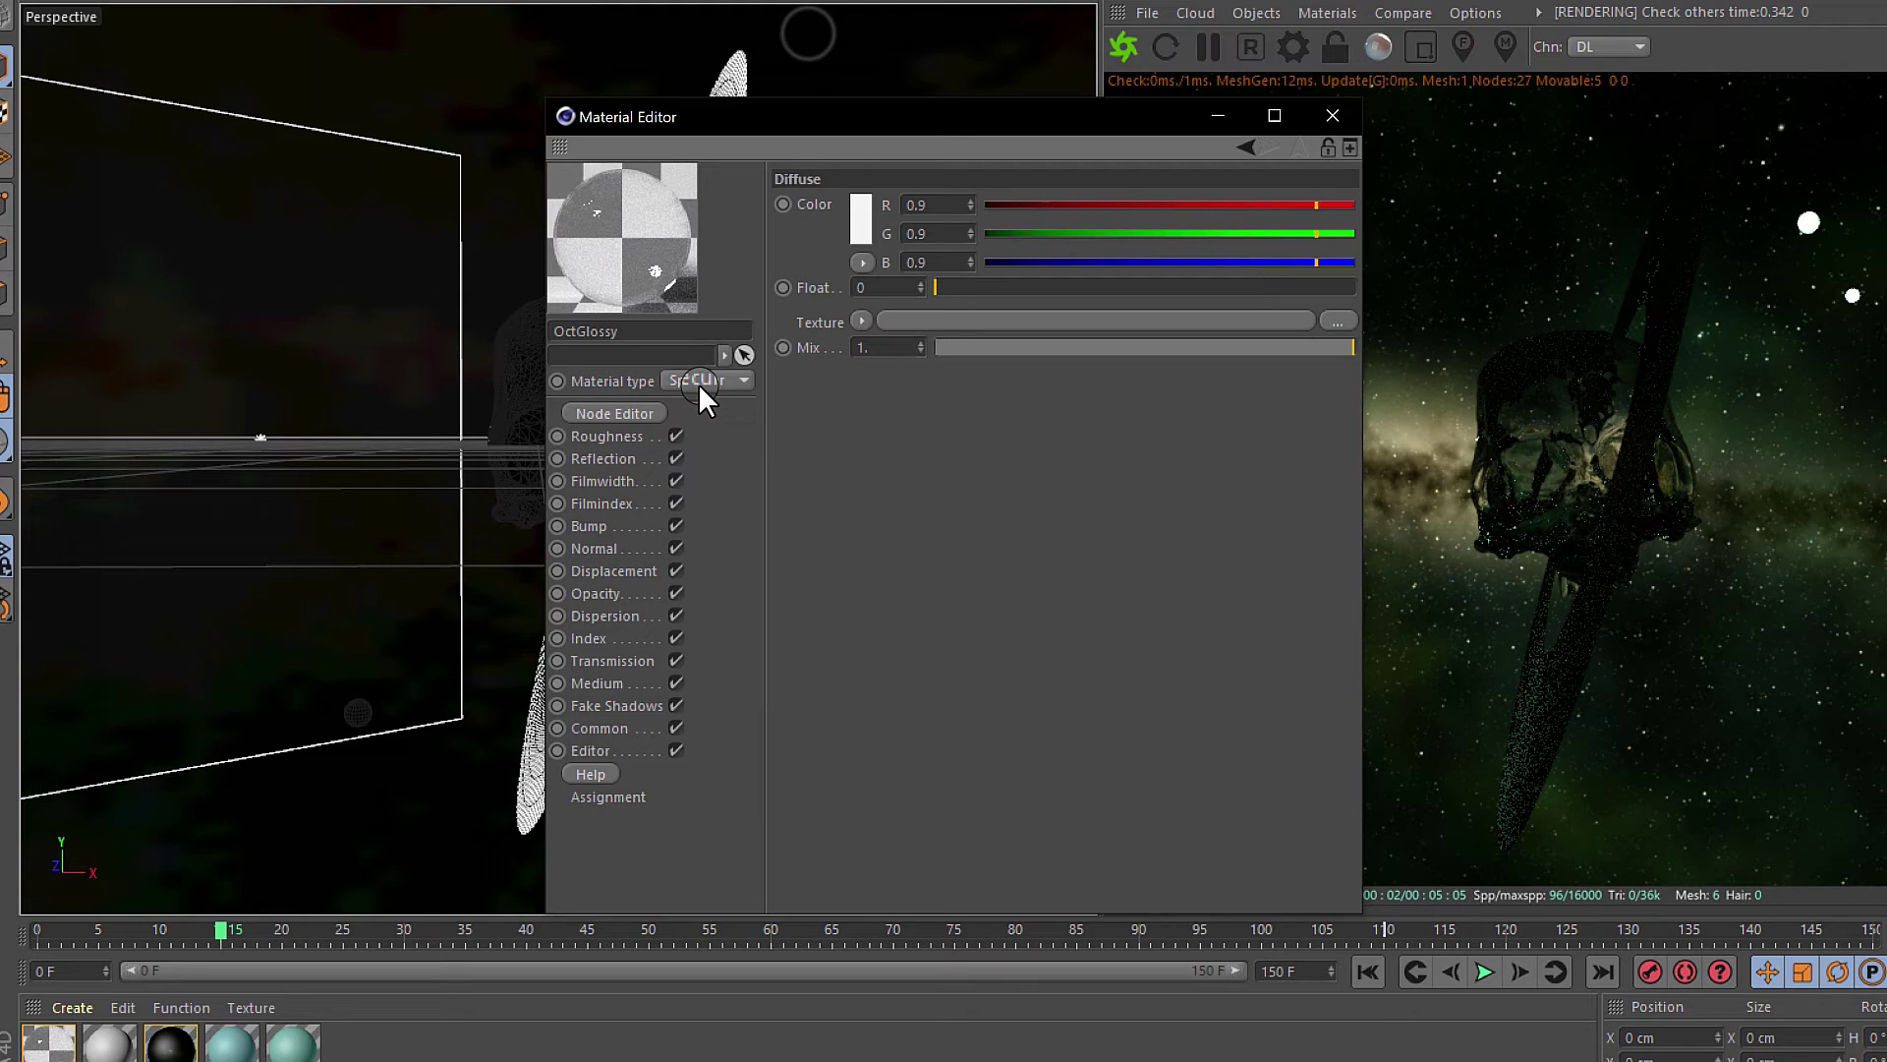
click(613, 660)
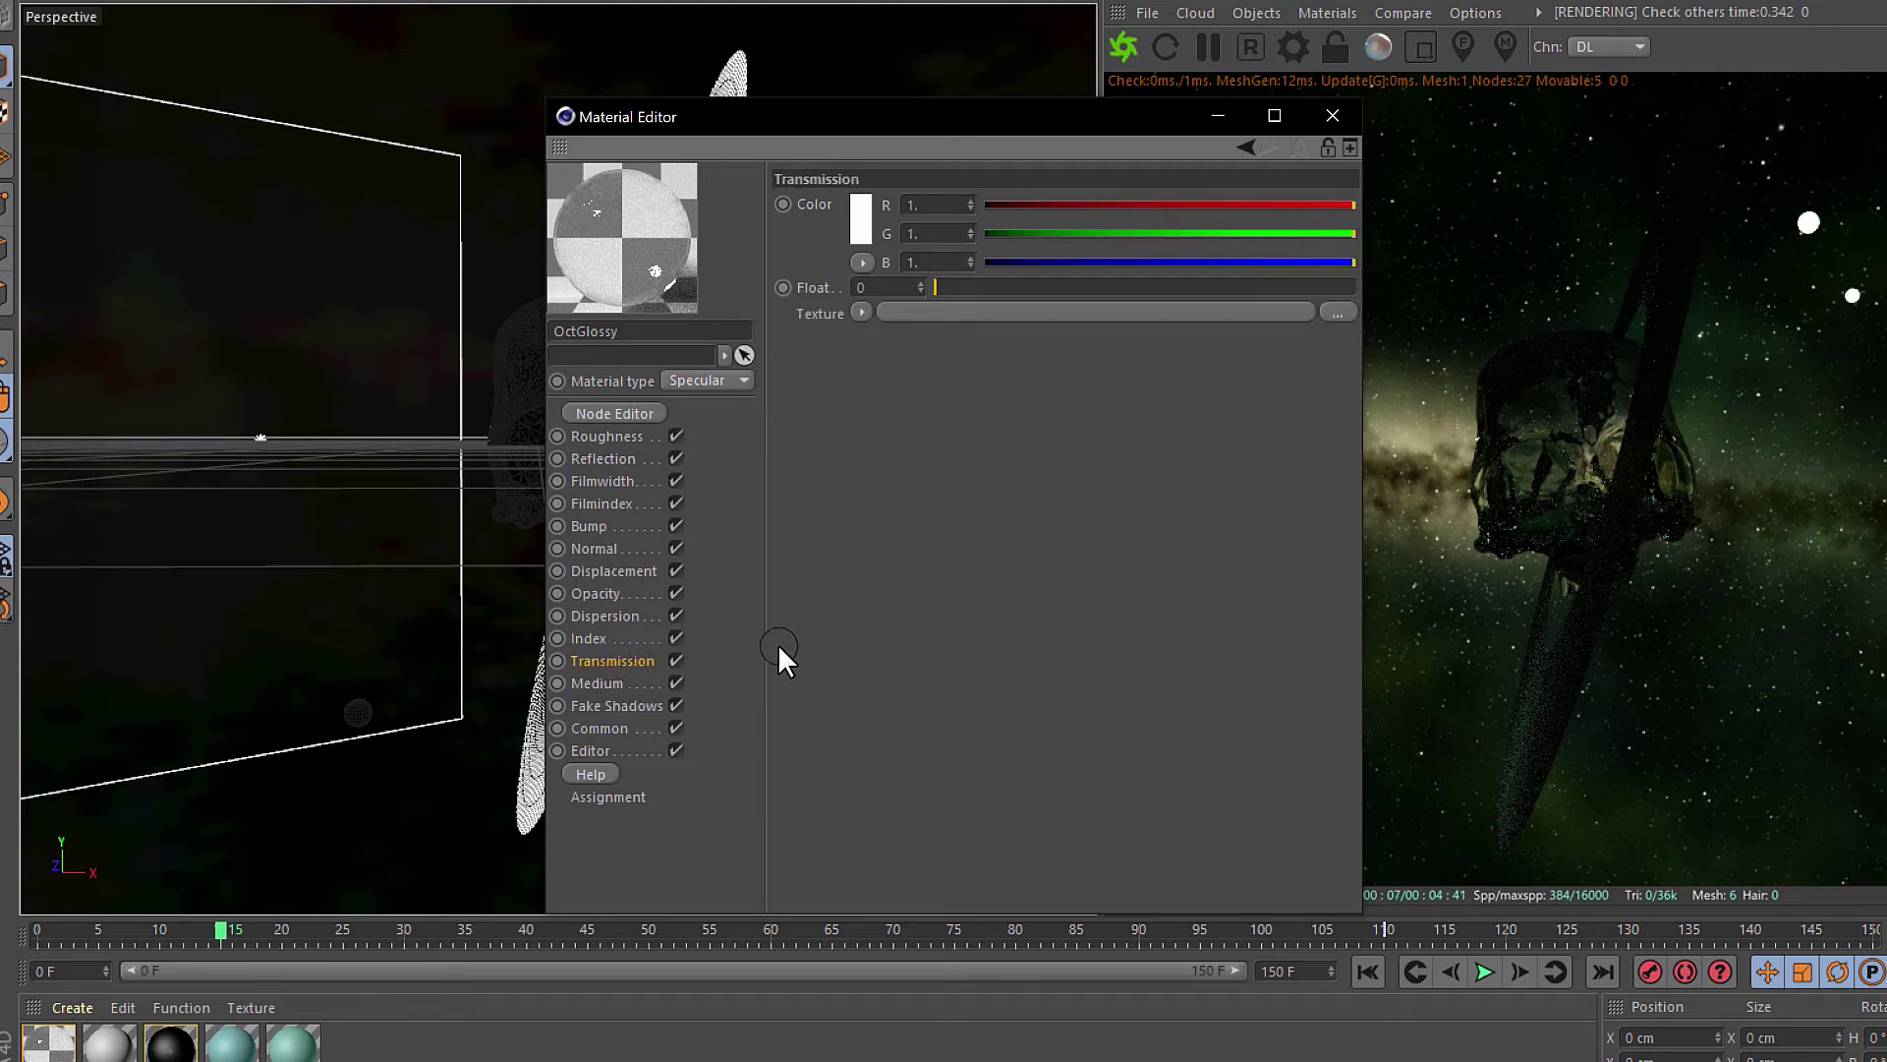
click(863, 225)
mouse_move(870, 228)
mouse_down()
mouse_move(922, 226)
mouse_move(875, 250)
mouse_up()
click(820, 321)
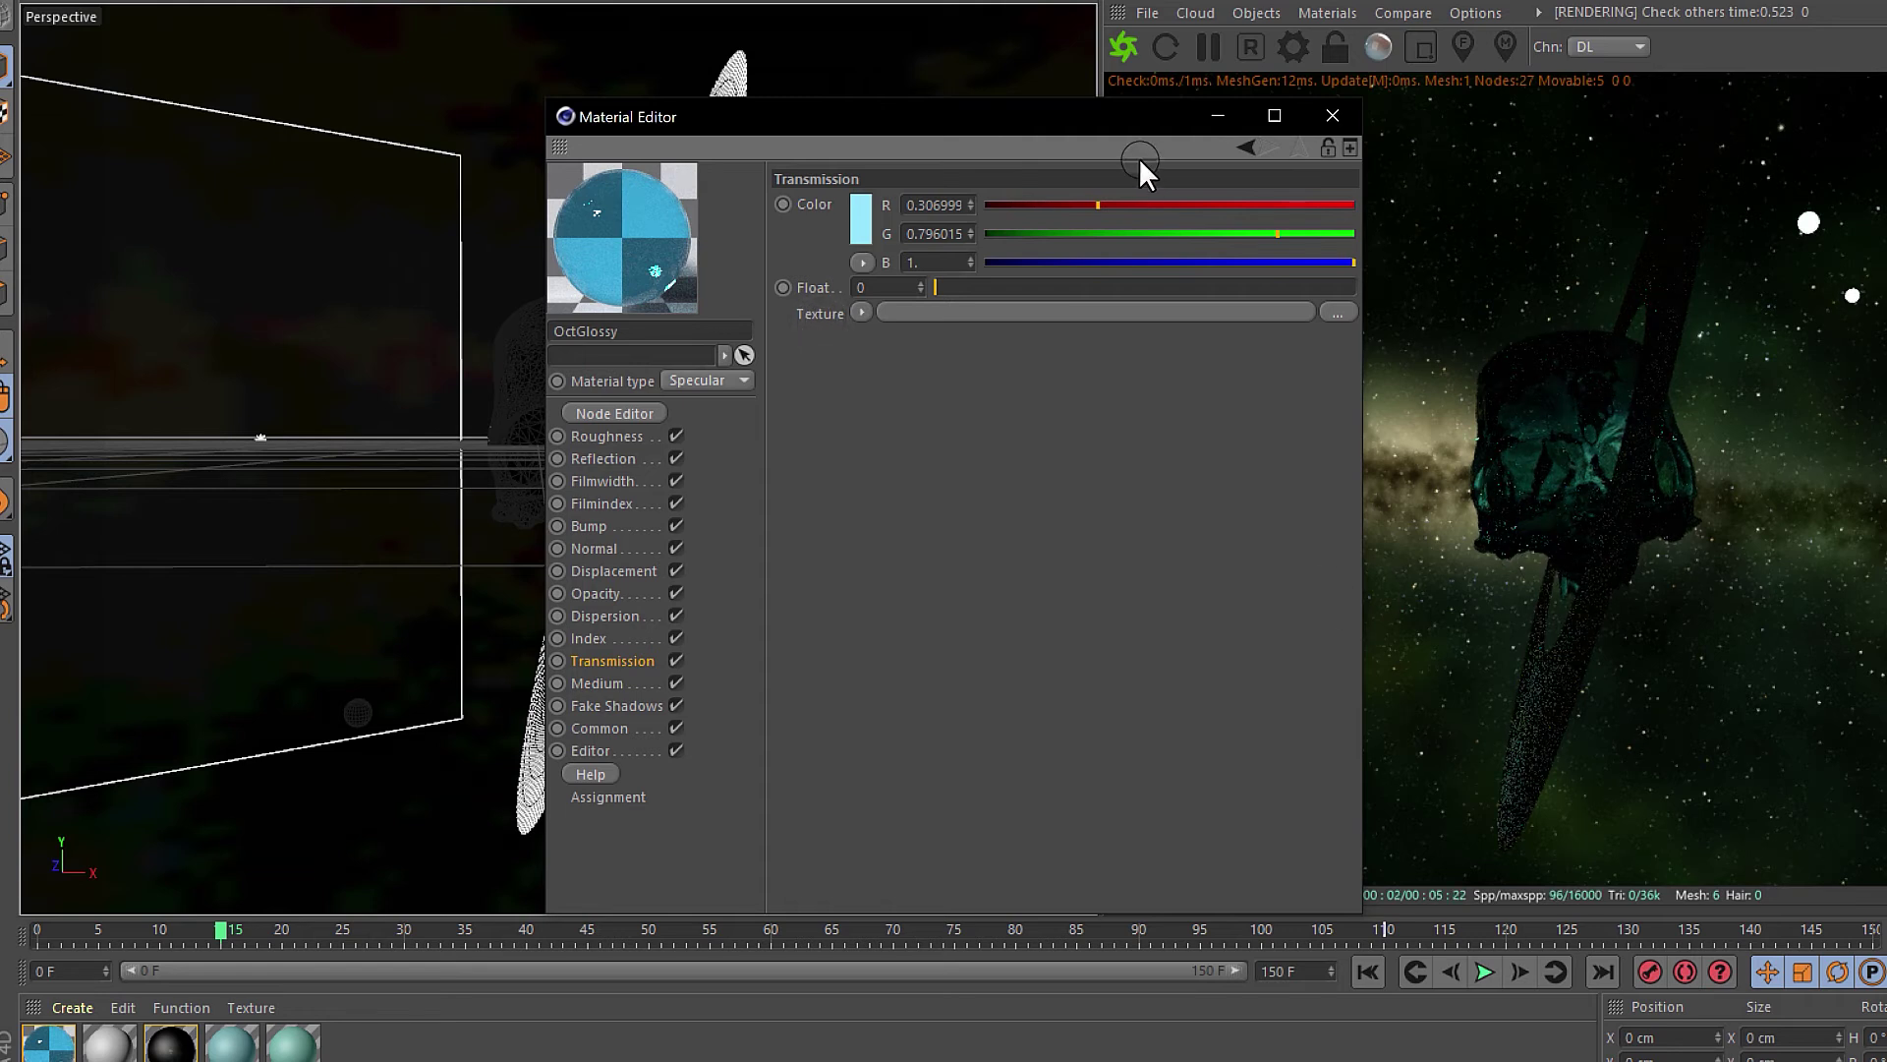
- Add a Scattering Medium to the glossy material's Medium channel
drag(939, 114, 642, 28)
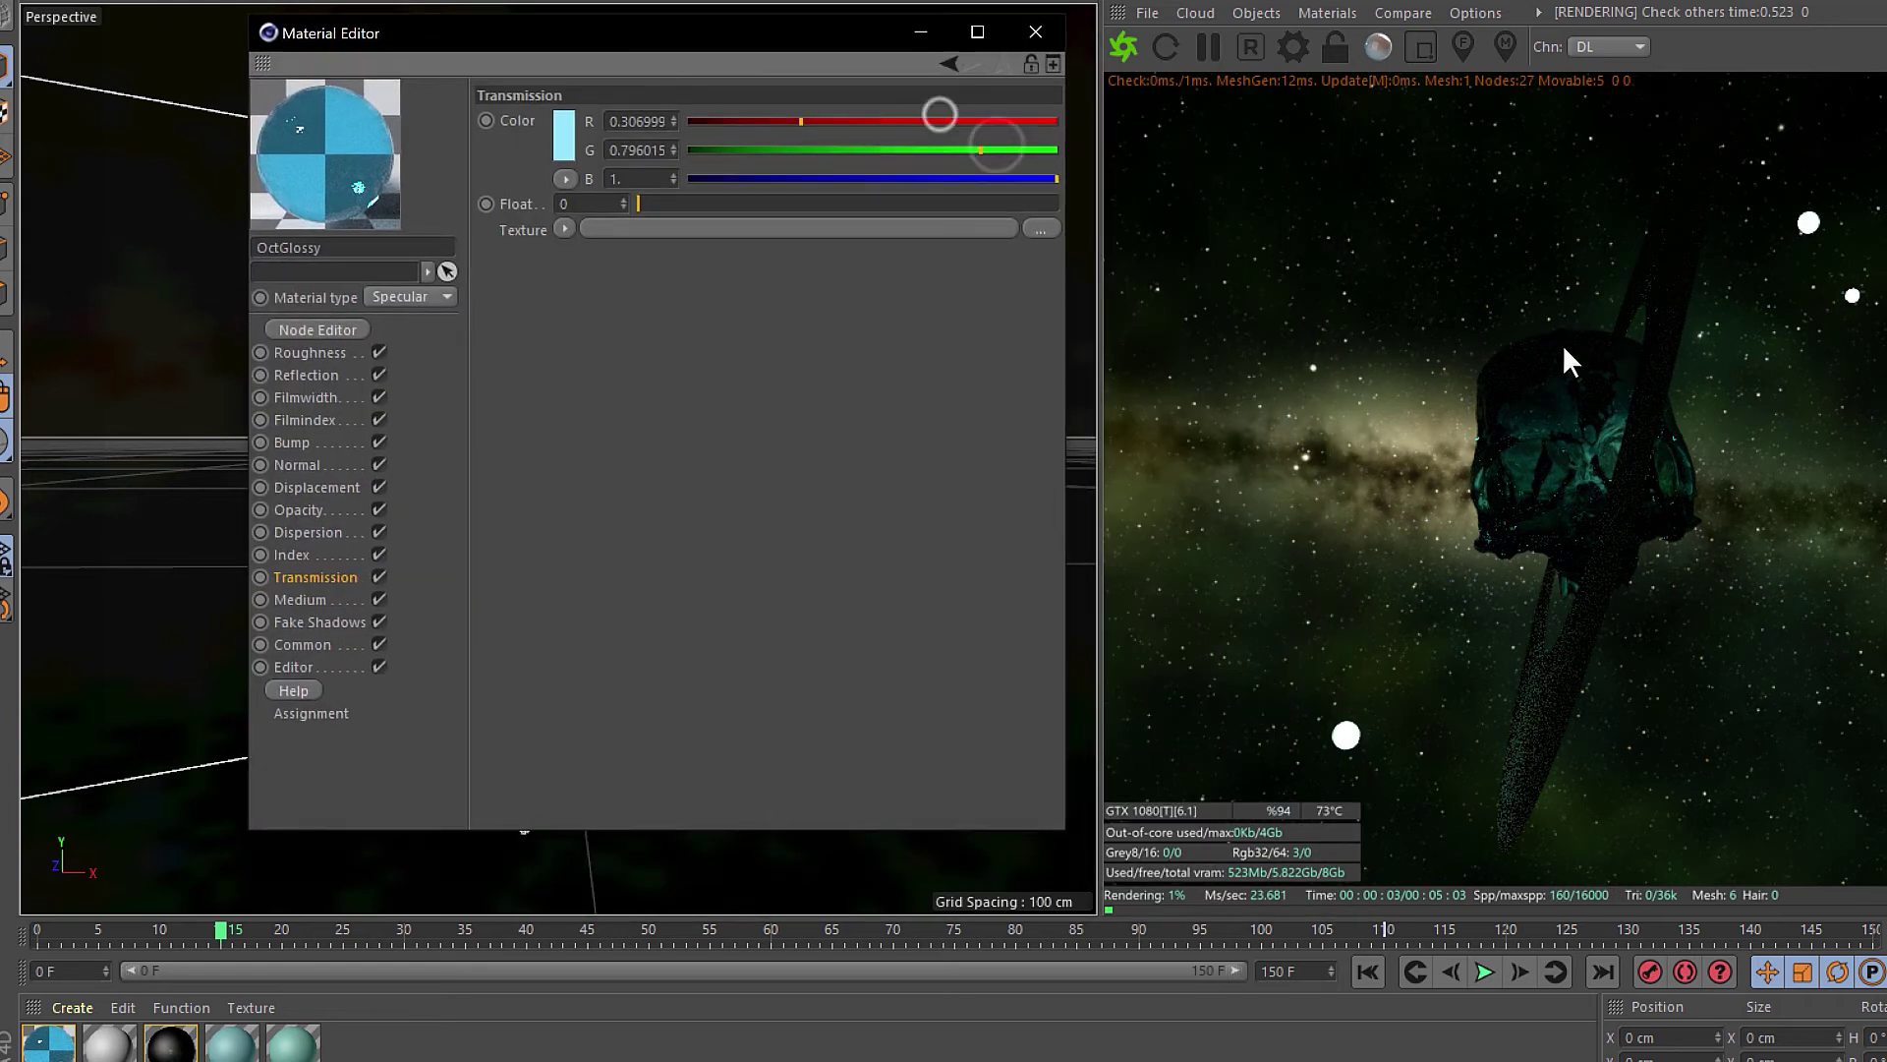
click(305, 598)
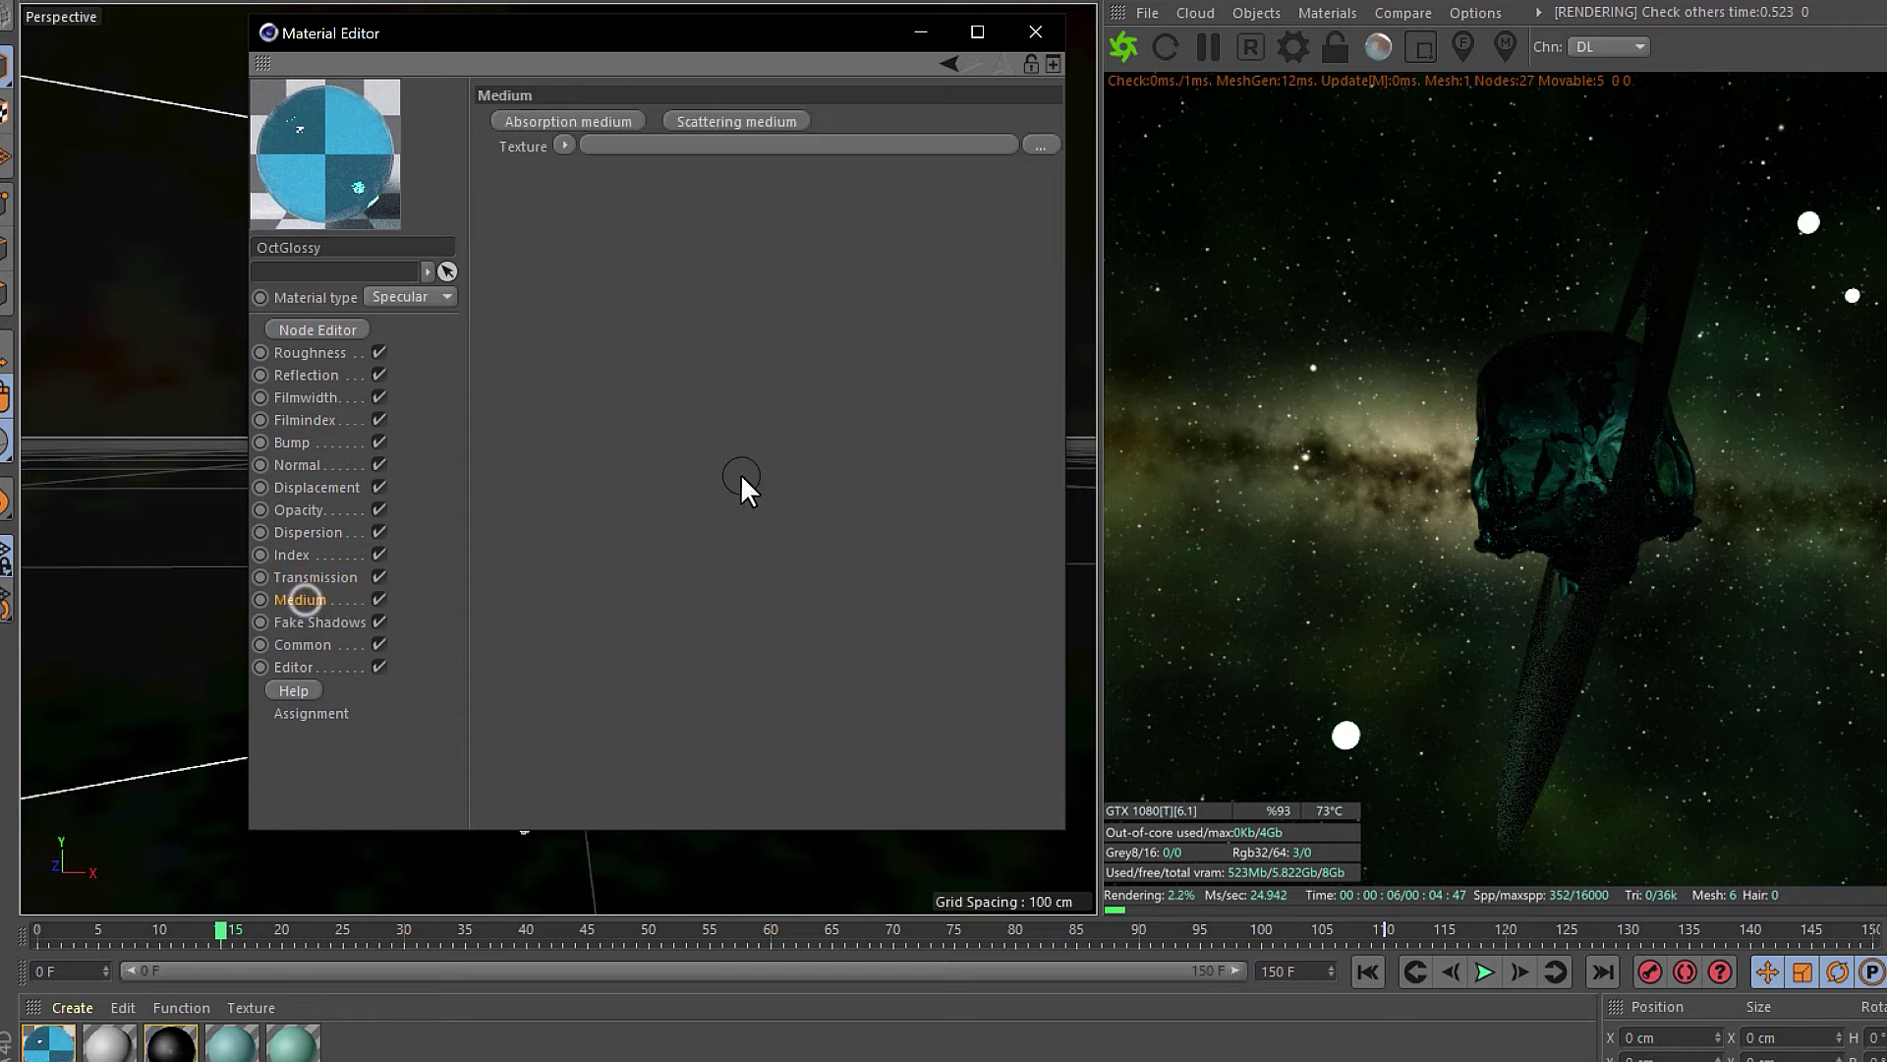
click(726, 120)
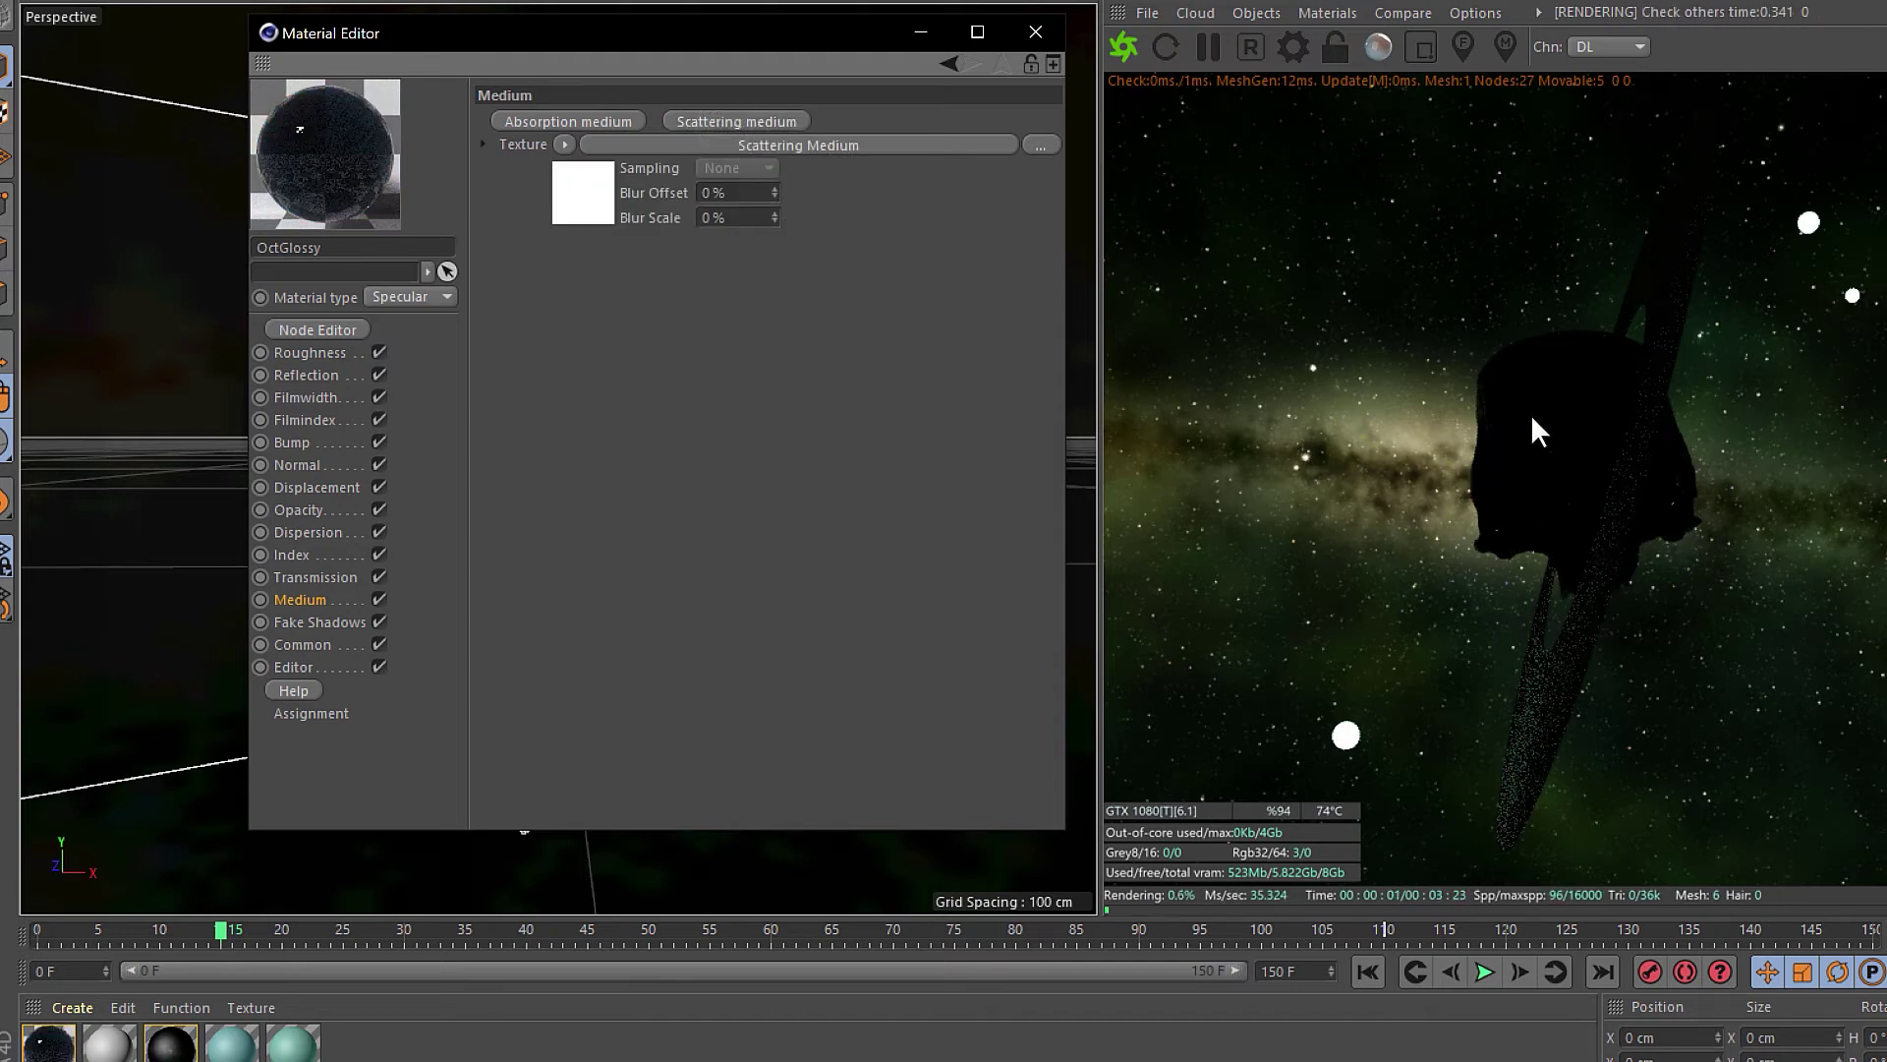
- Set both Absorption and Scattering of the Scattering Medium to C4doctane RgbSpectrum shaders
click(1374, 467)
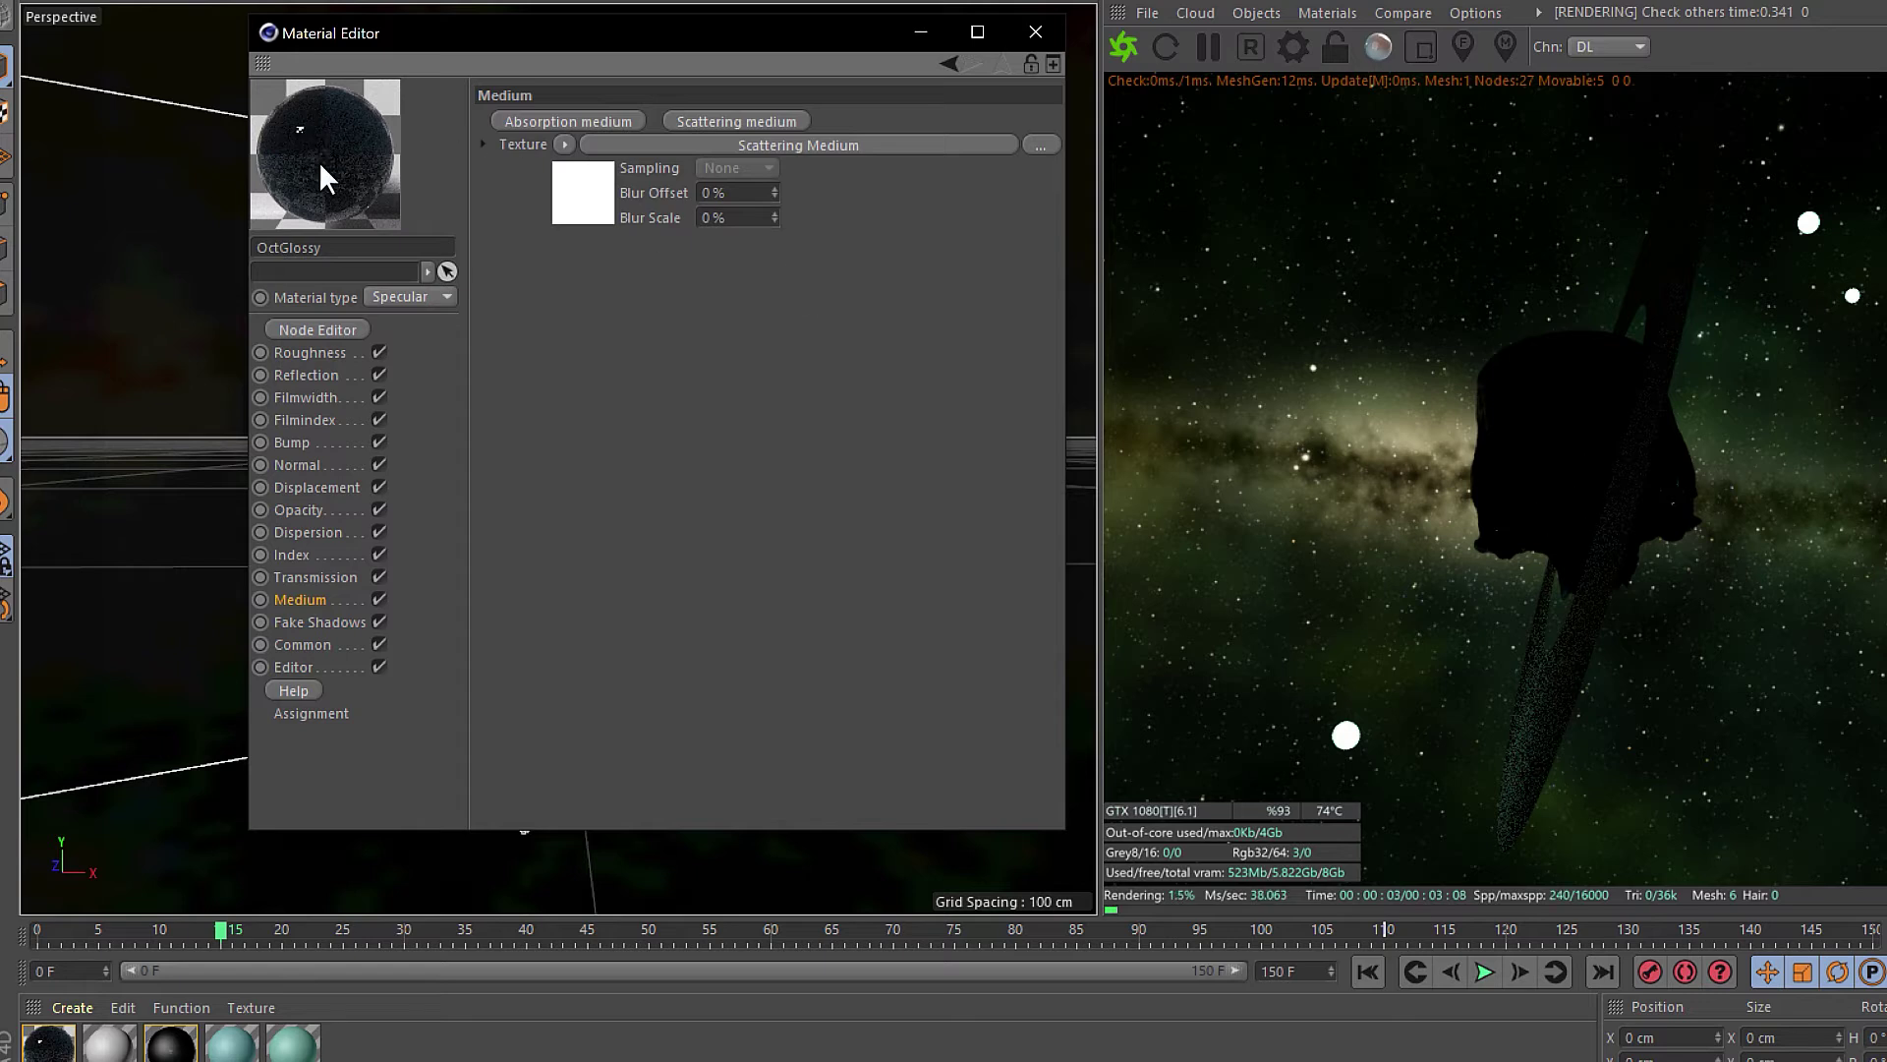
click(889, 155)
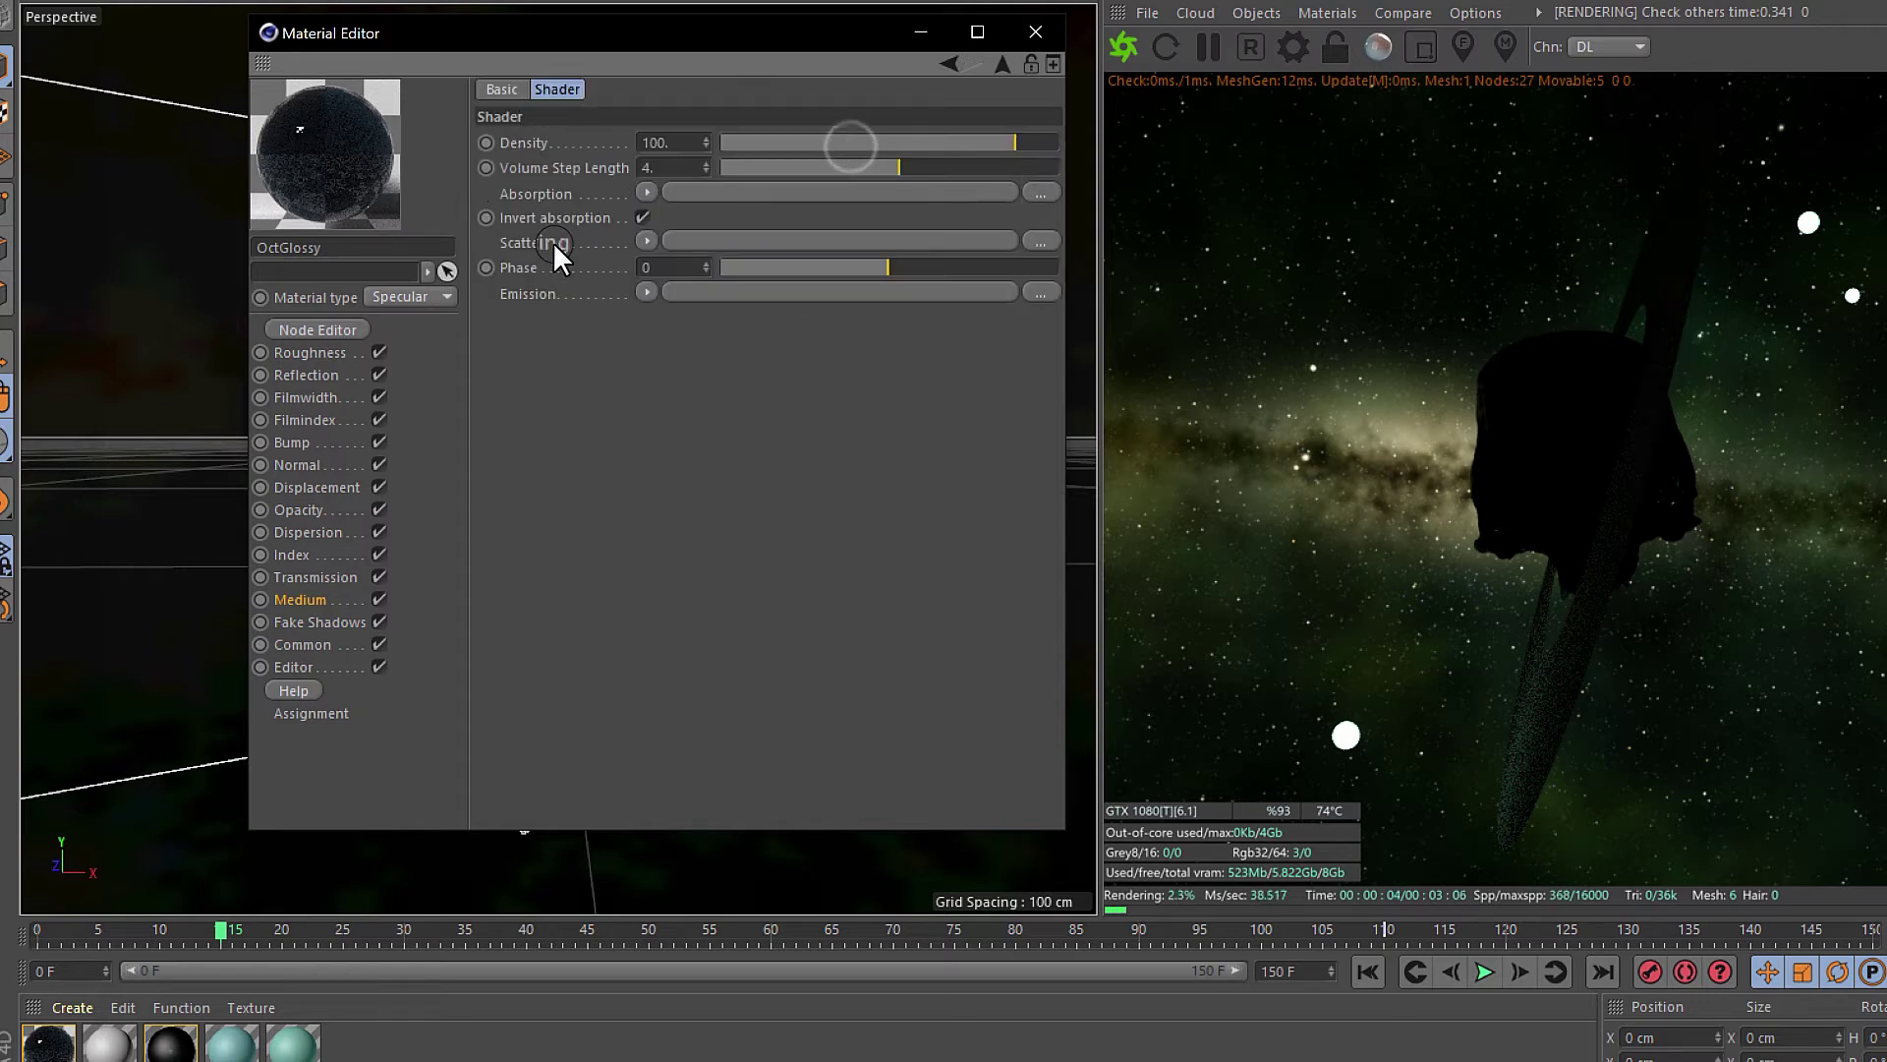
click(713, 322)
click(646, 193)
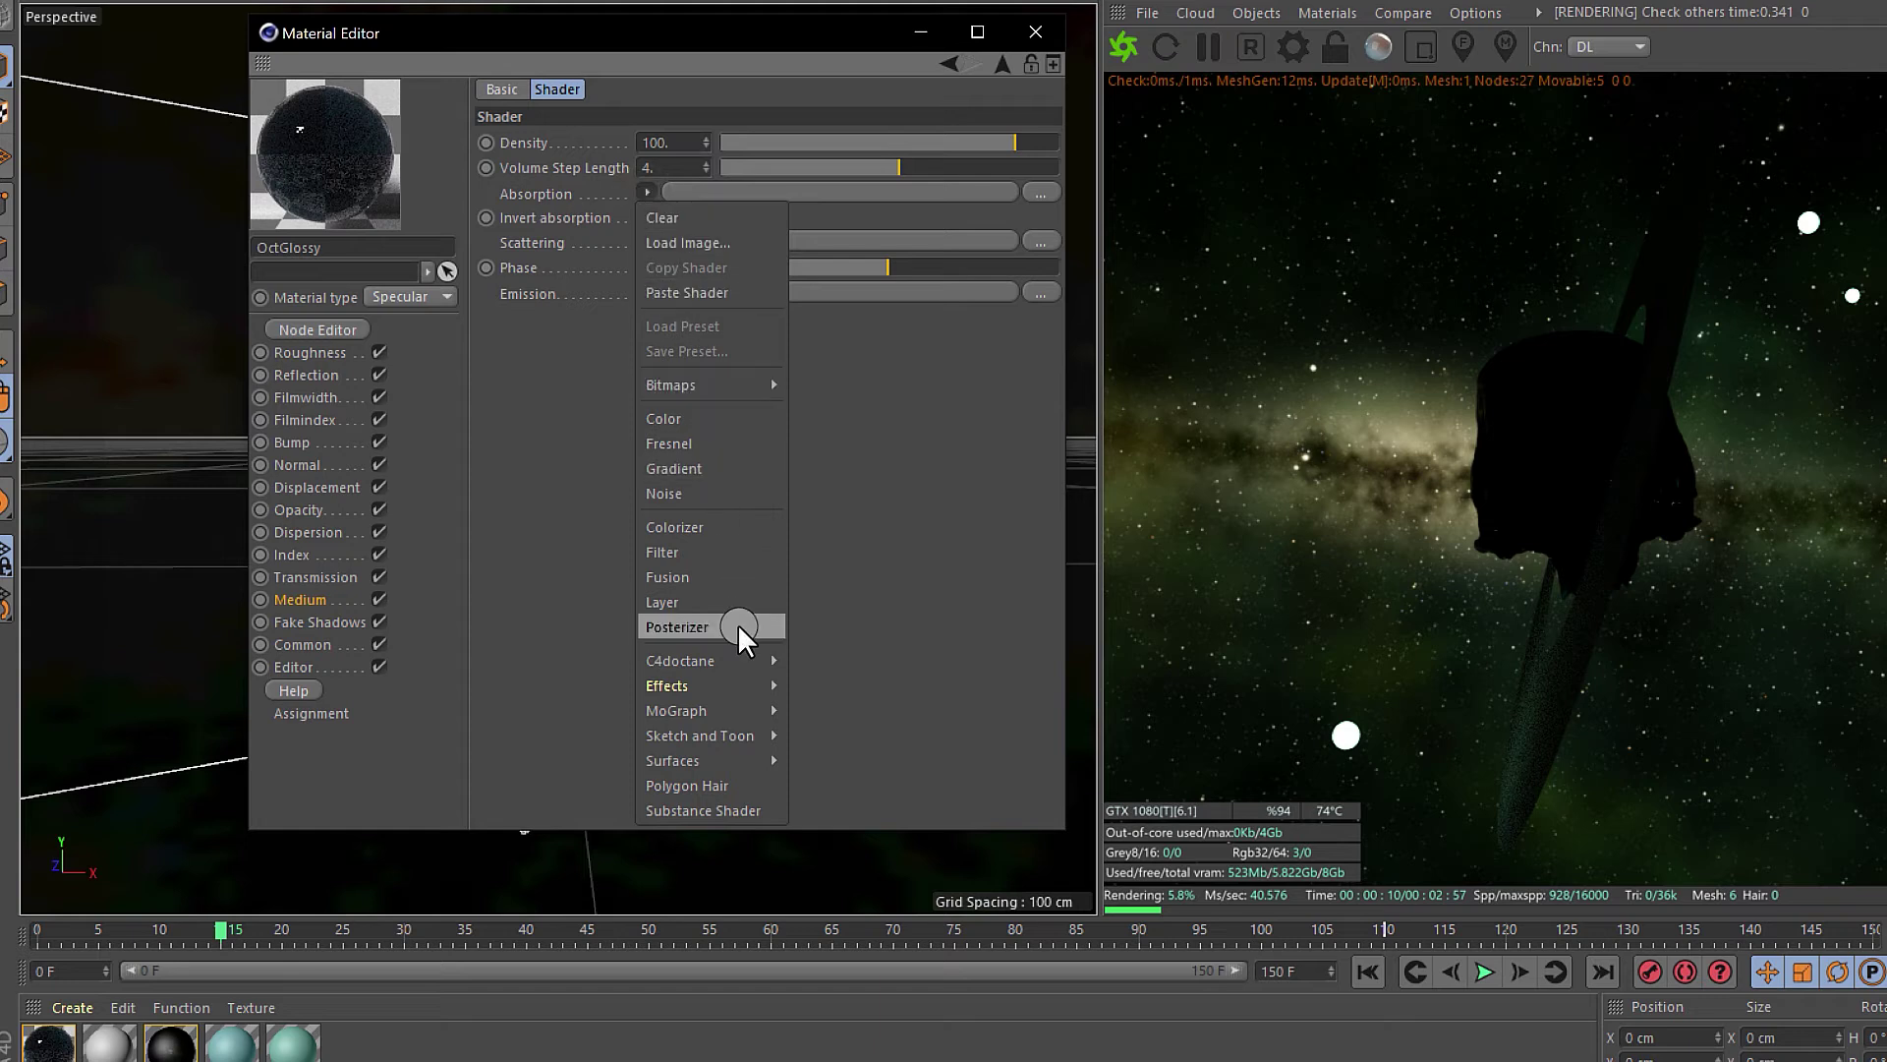
mouse_move(655, 662)
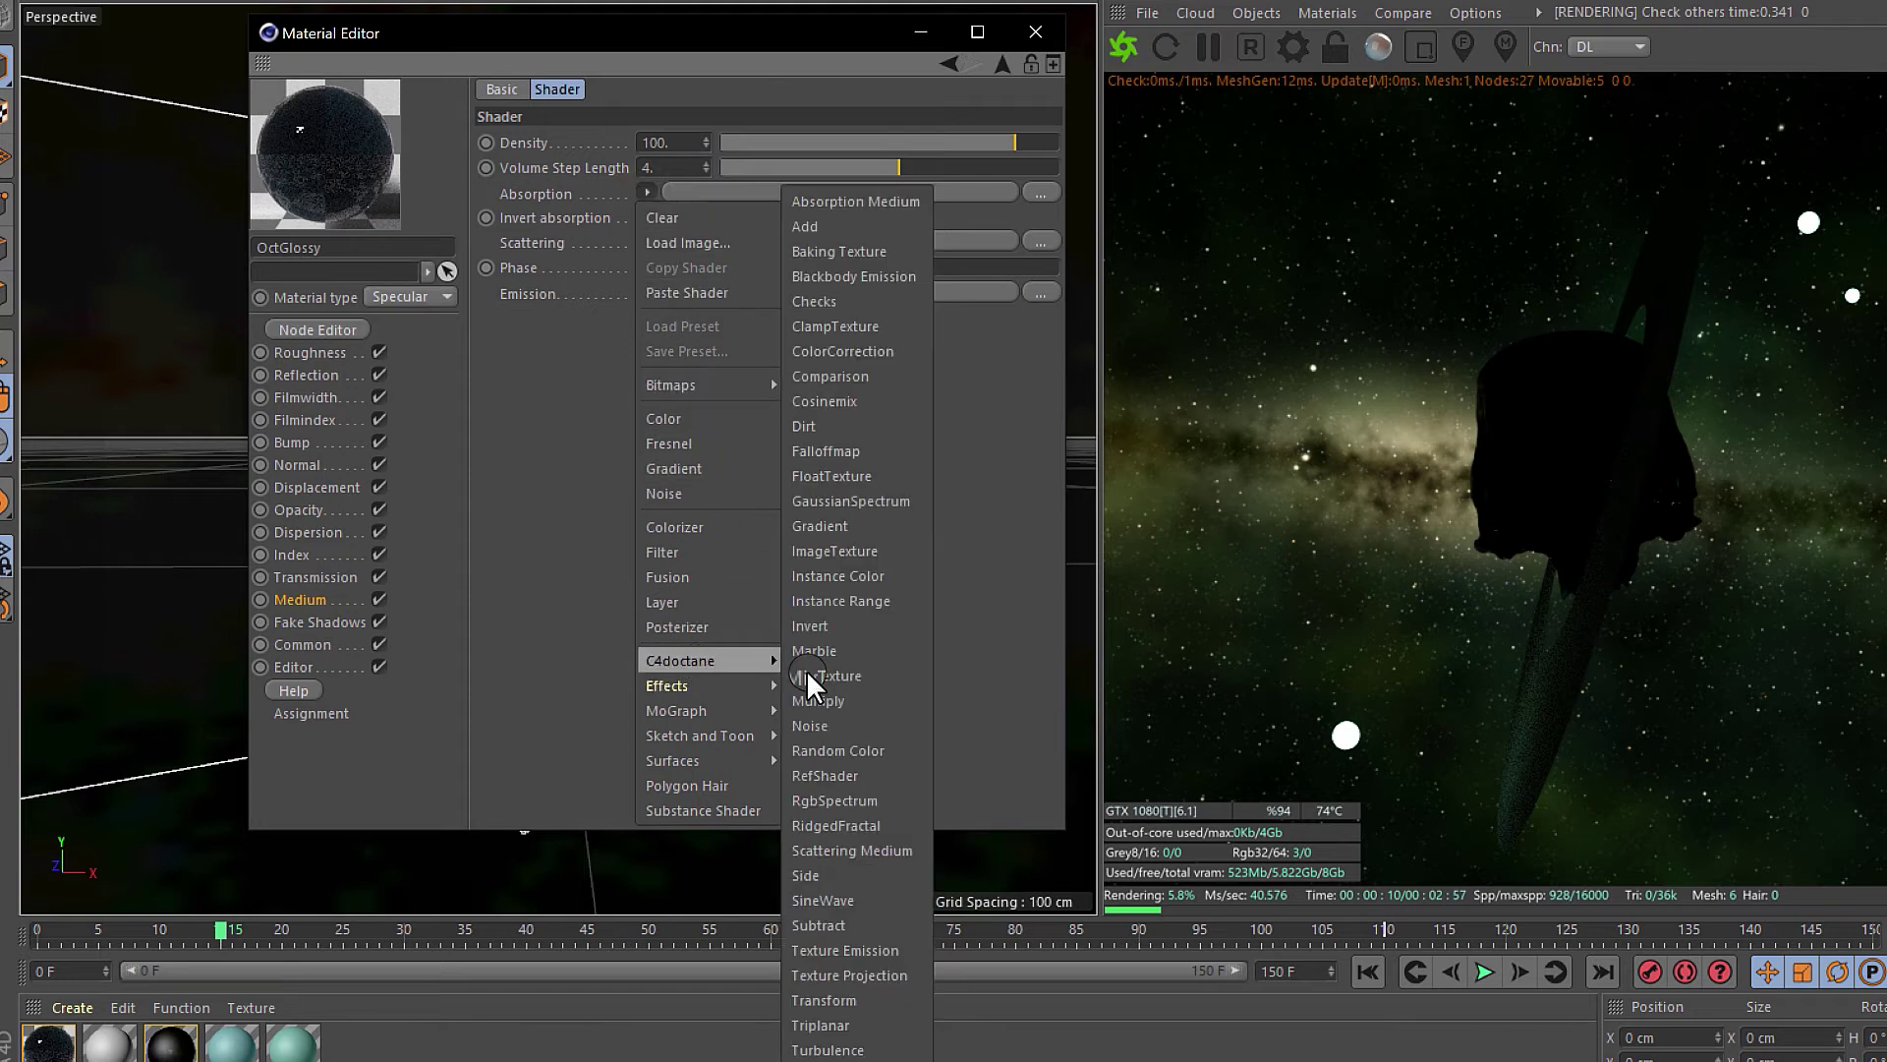
click(832, 799)
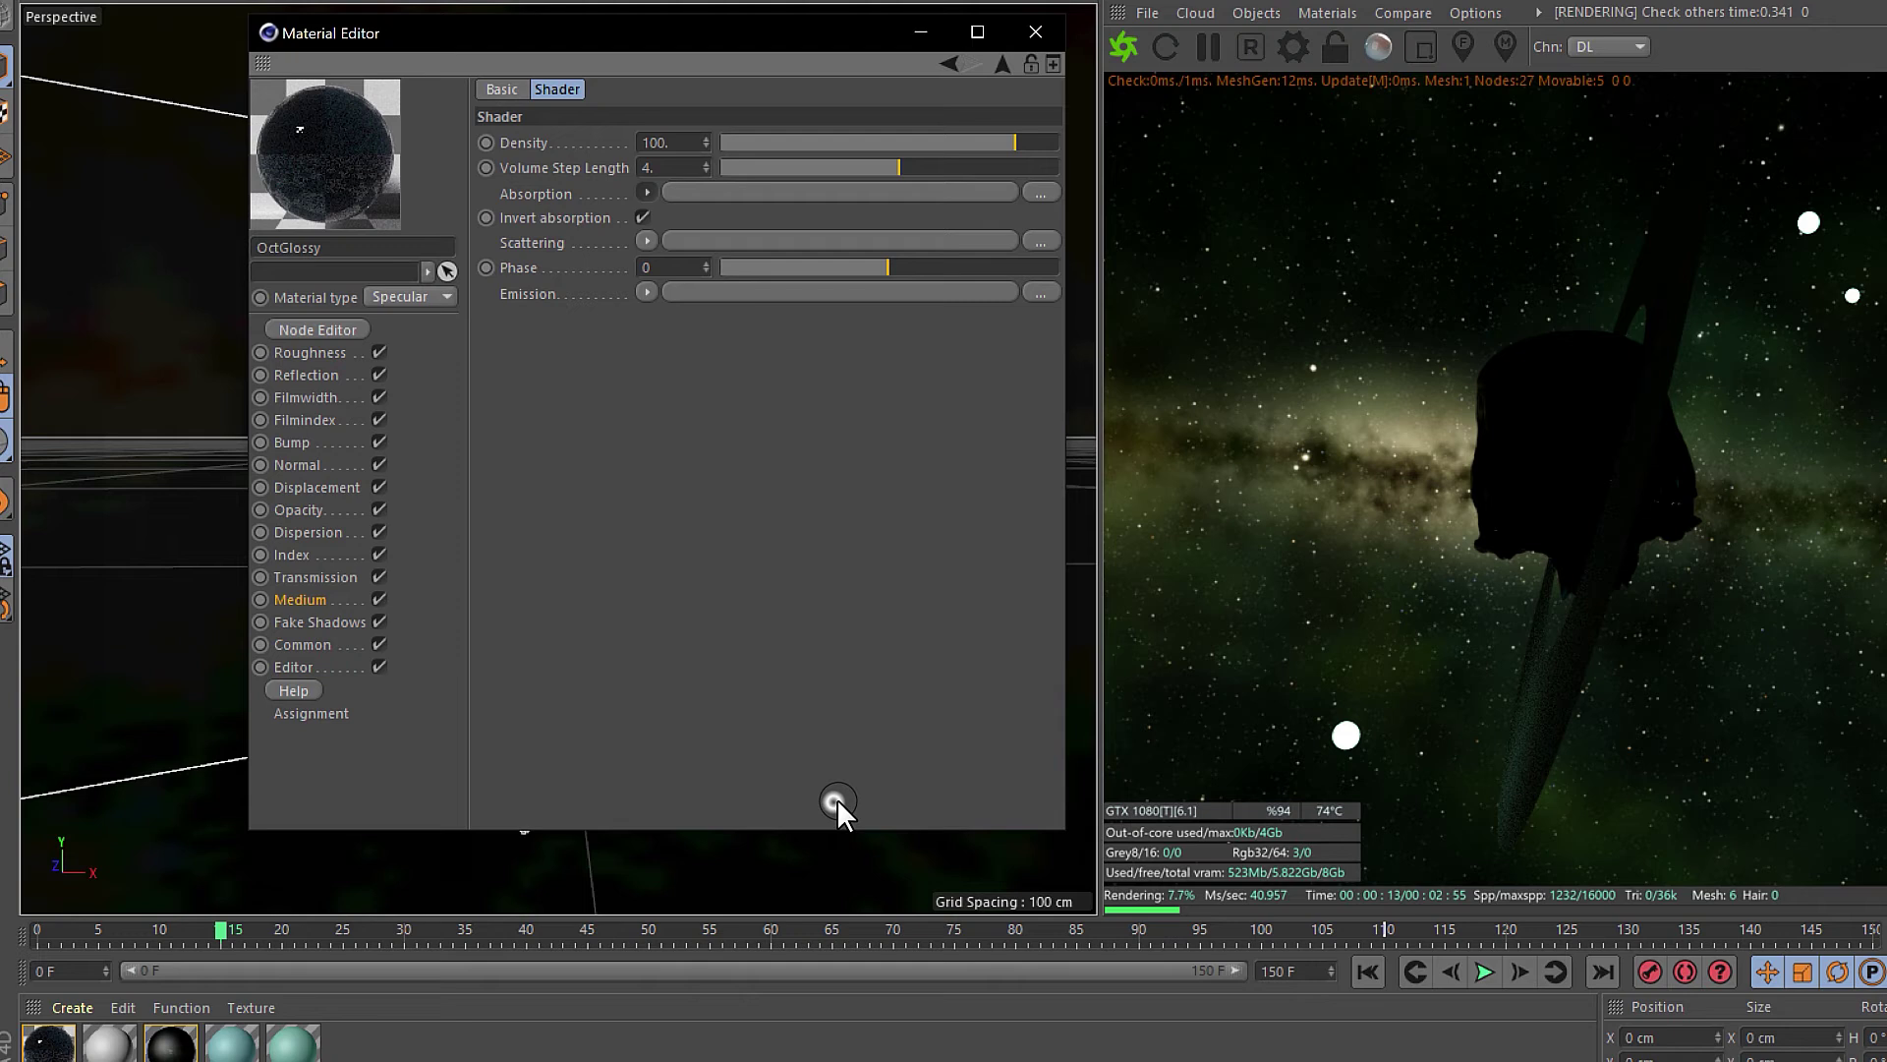
click(608, 322)
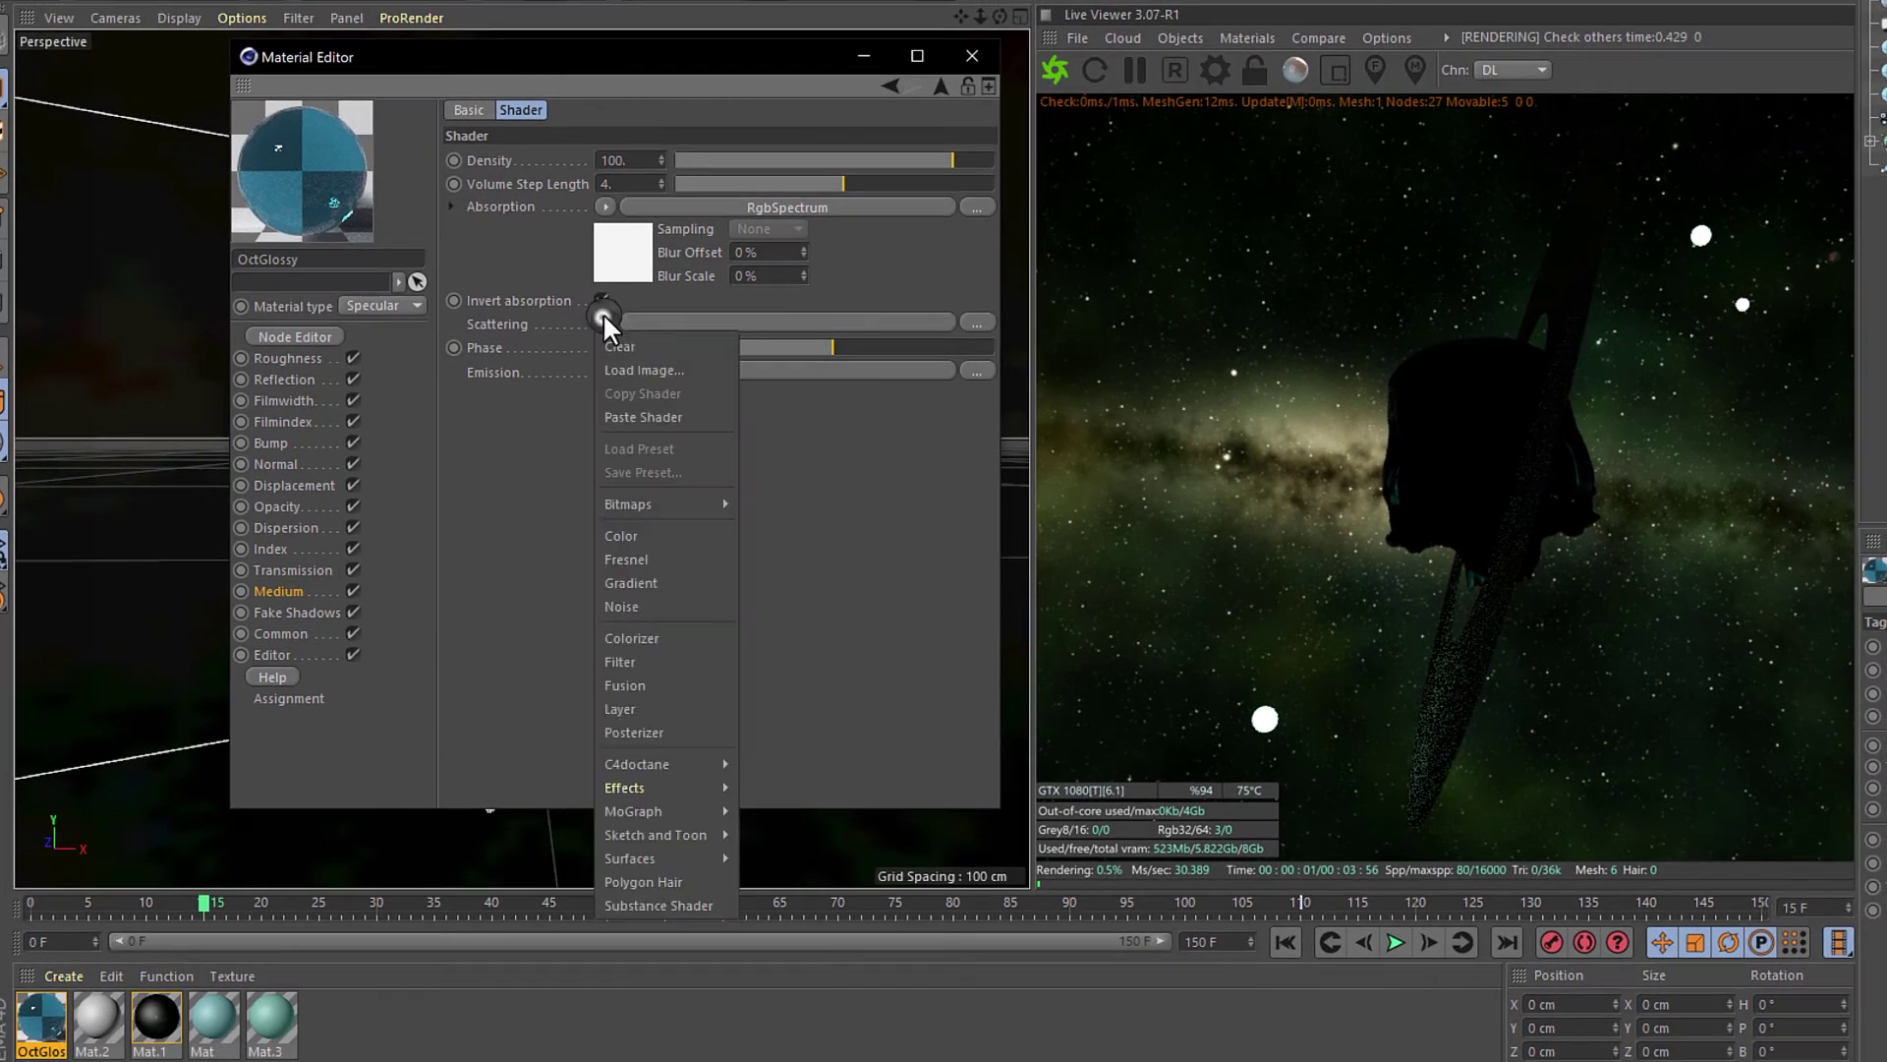
mouse_move(697, 763)
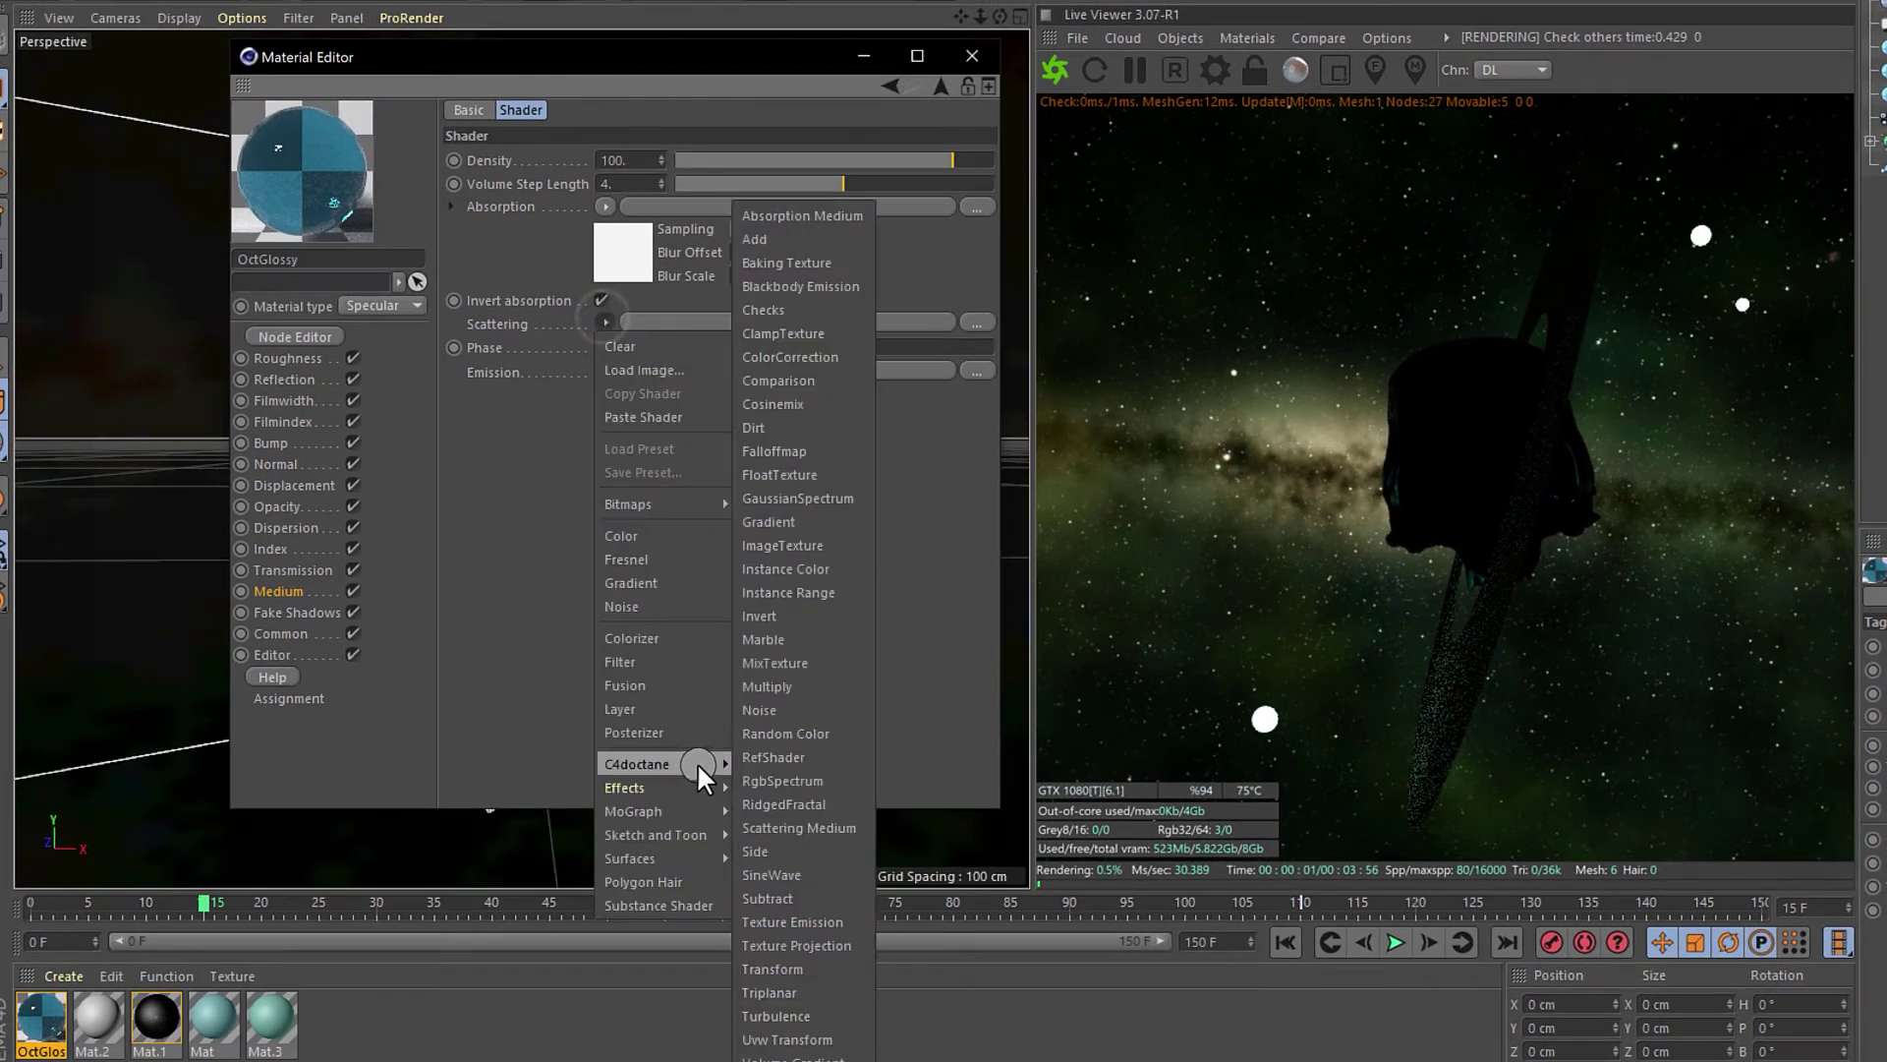
click(804, 780)
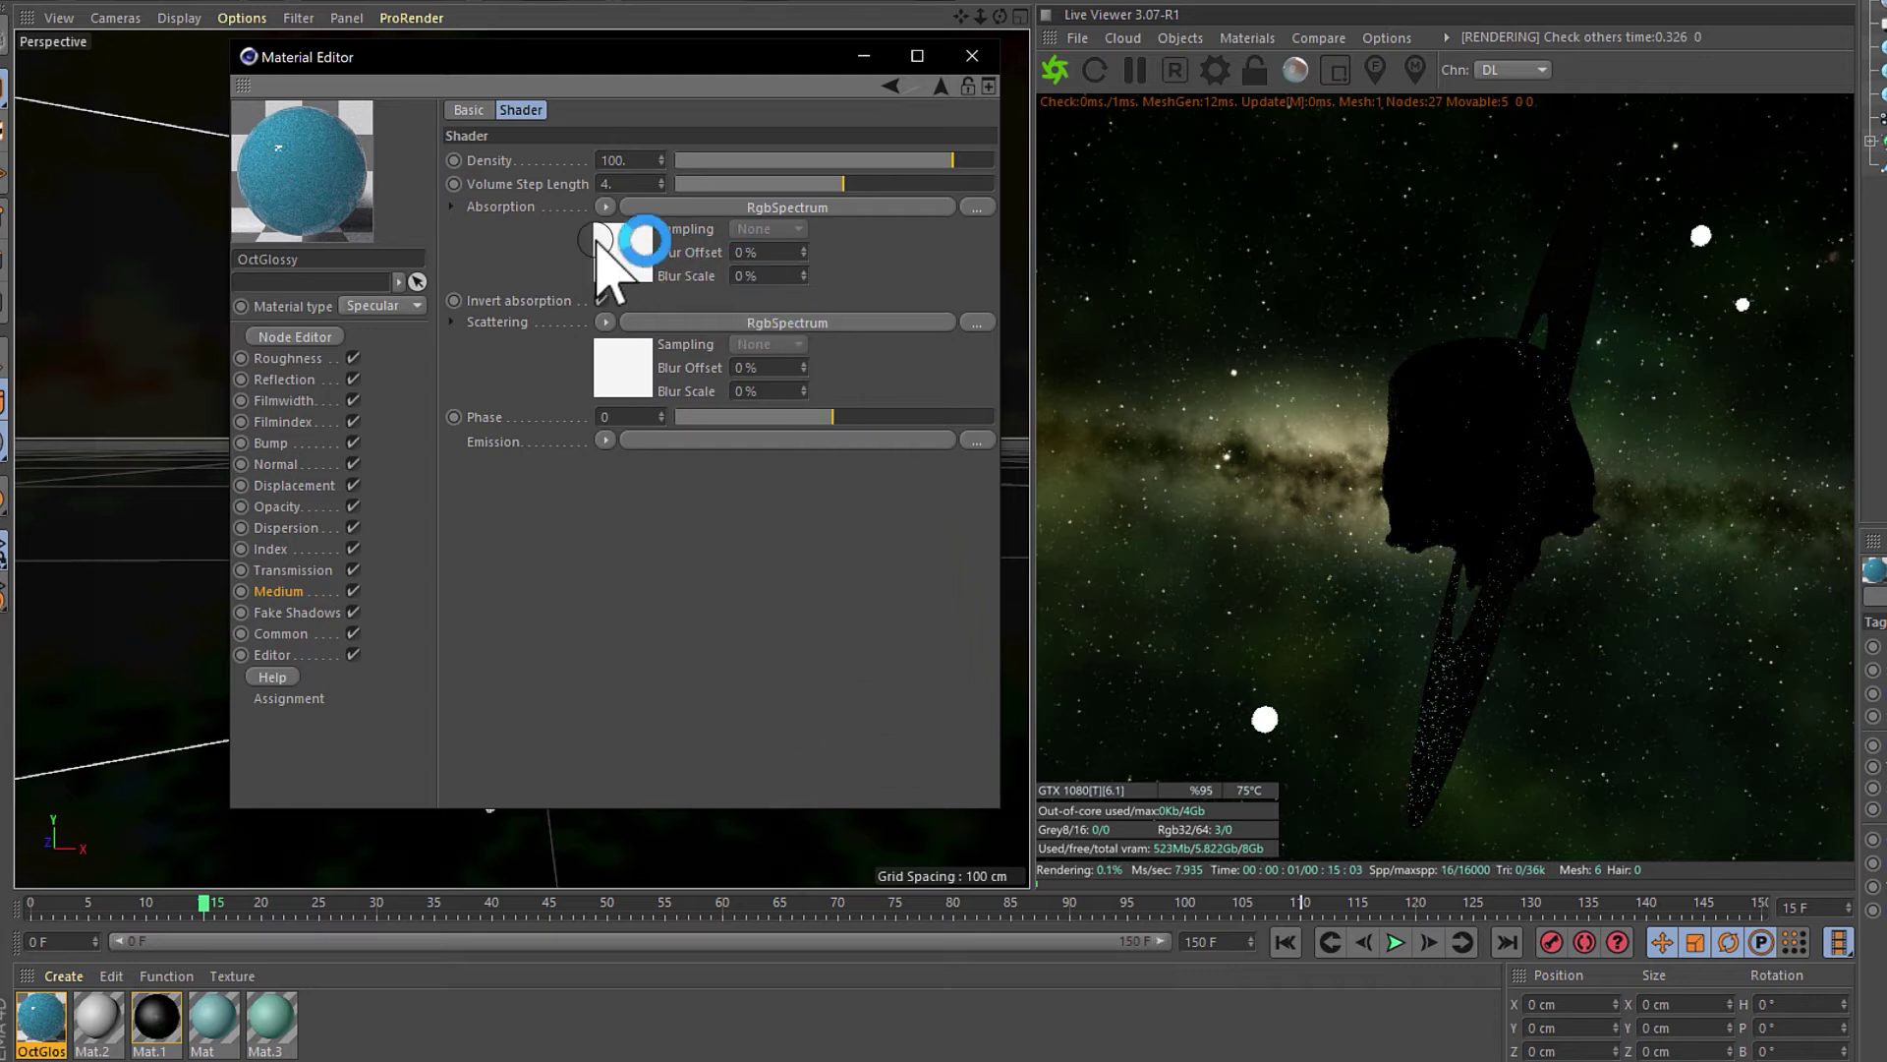
- Pick the RgbSpectrum colours: pale cyan for absorption and purple for scattering
click(627, 259)
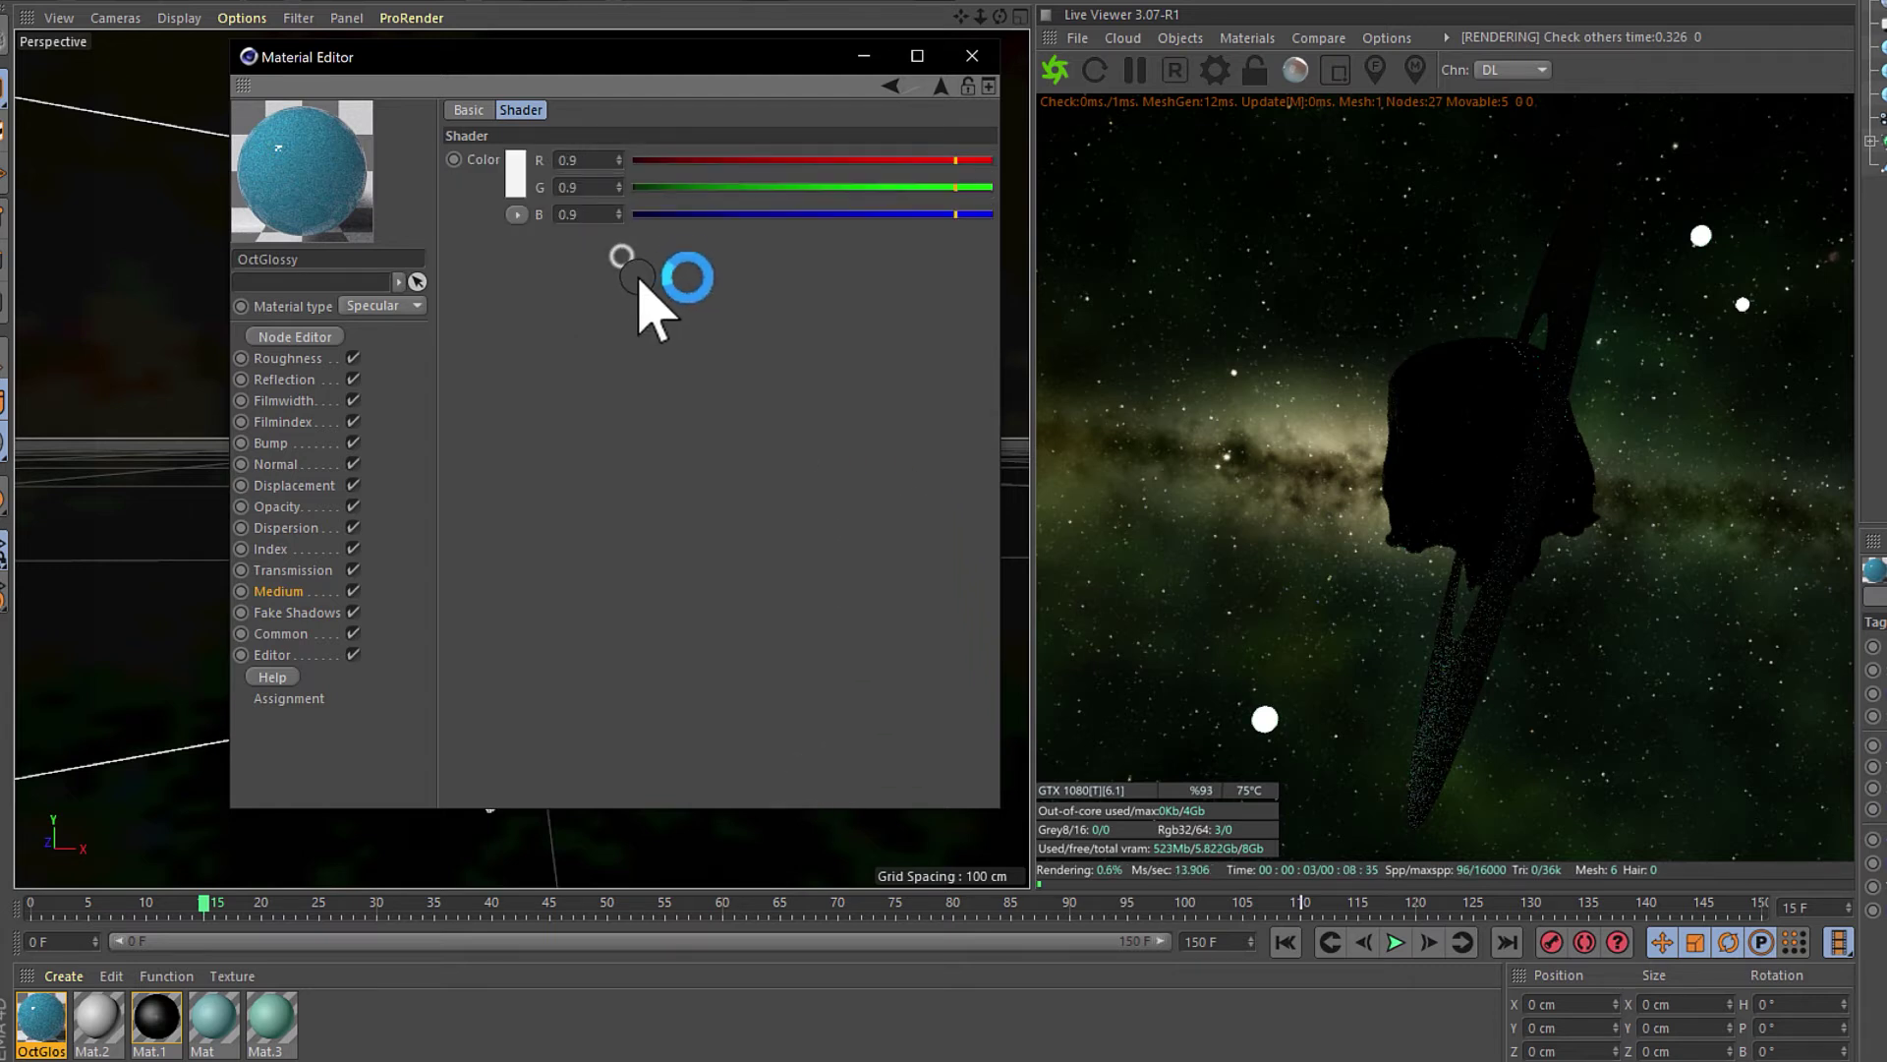
click(507, 165)
click(524, 200)
click(508, 266)
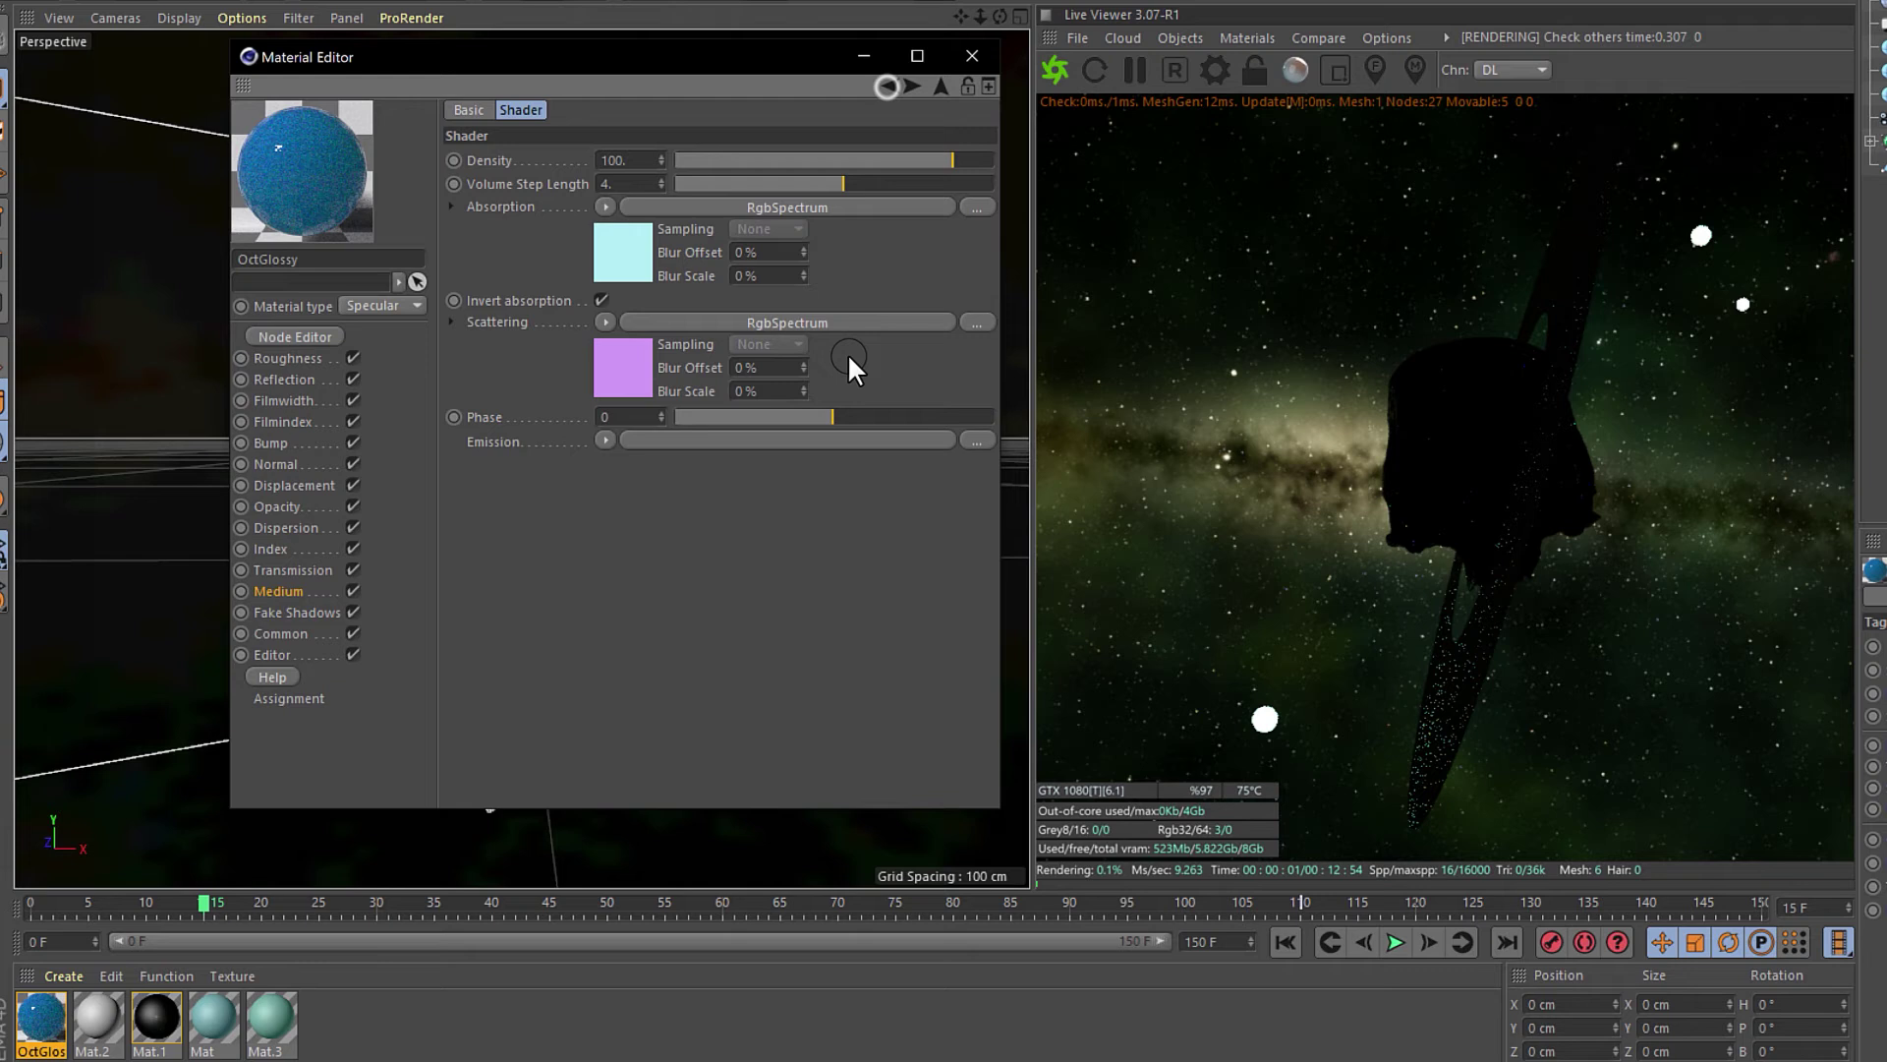
drag(731, 46, 745, 120)
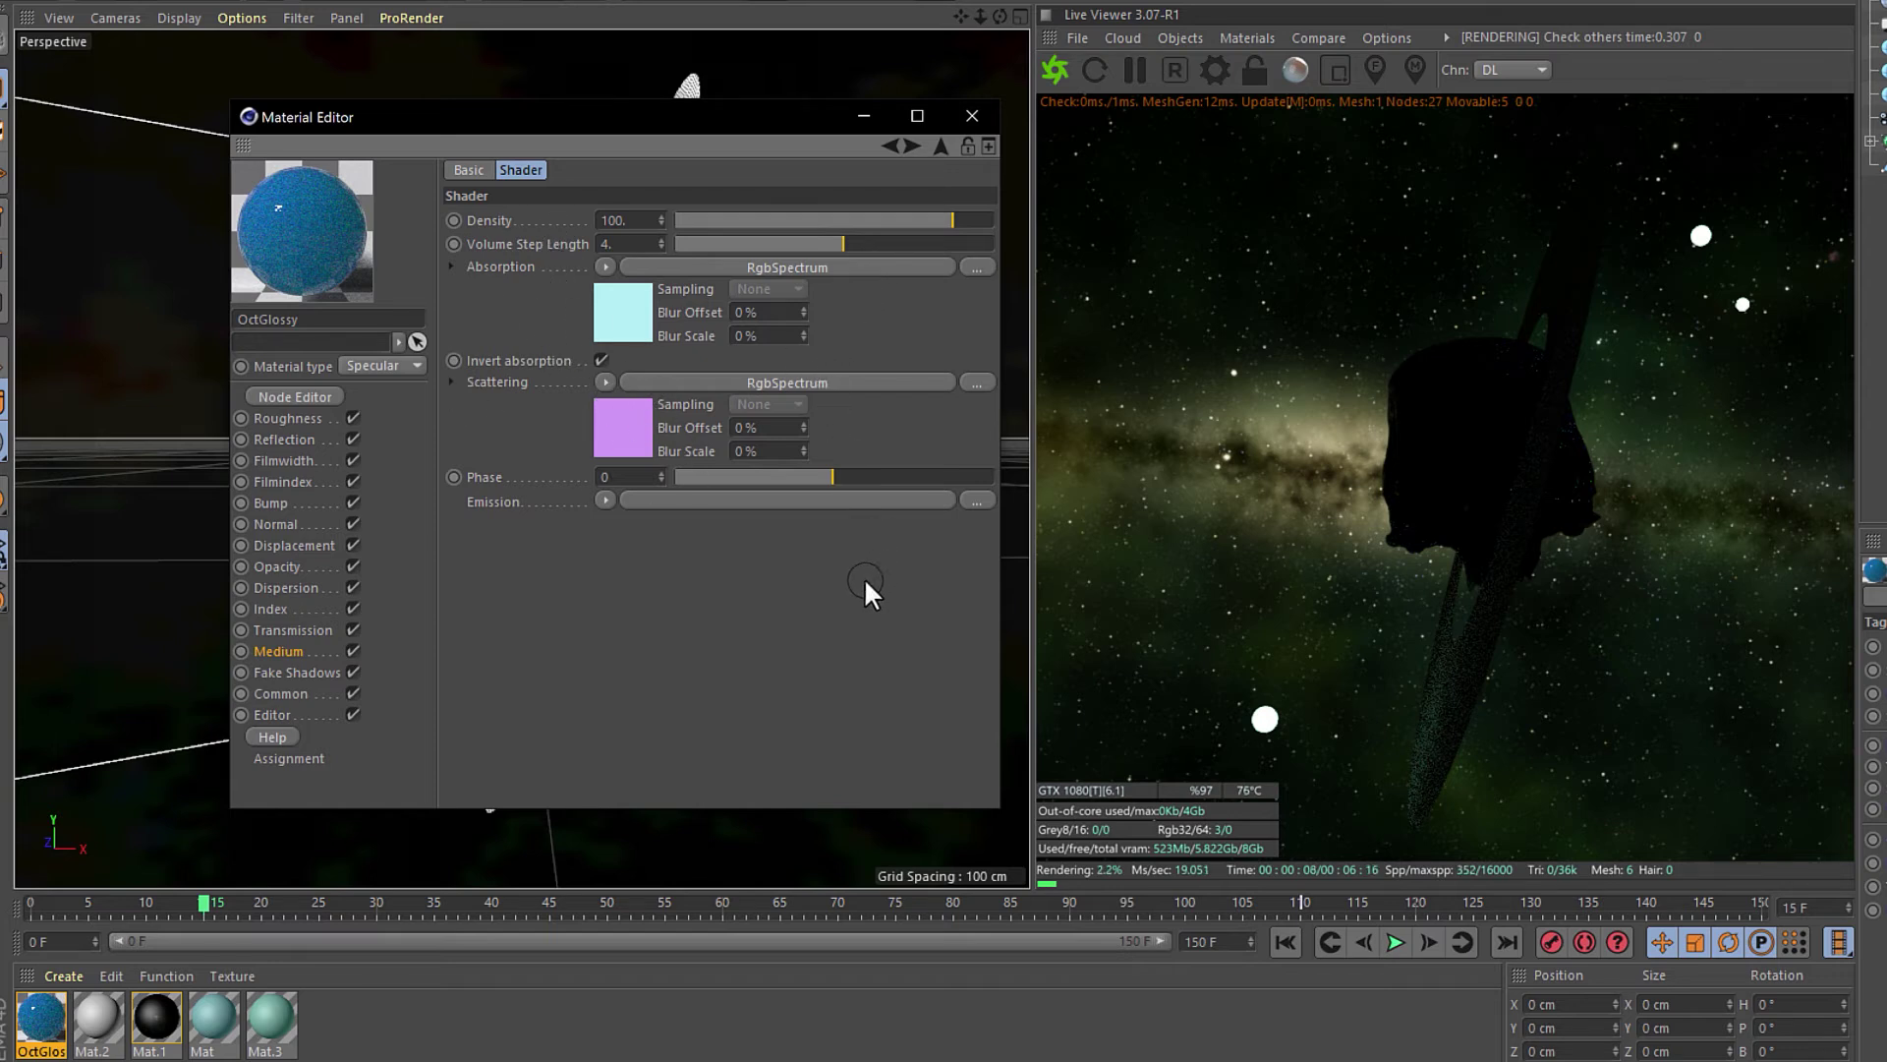
- Lower the scattering medium's Density to about 0.078
click(475, 220)
click(636, 220)
drag(951, 219, 808, 212)
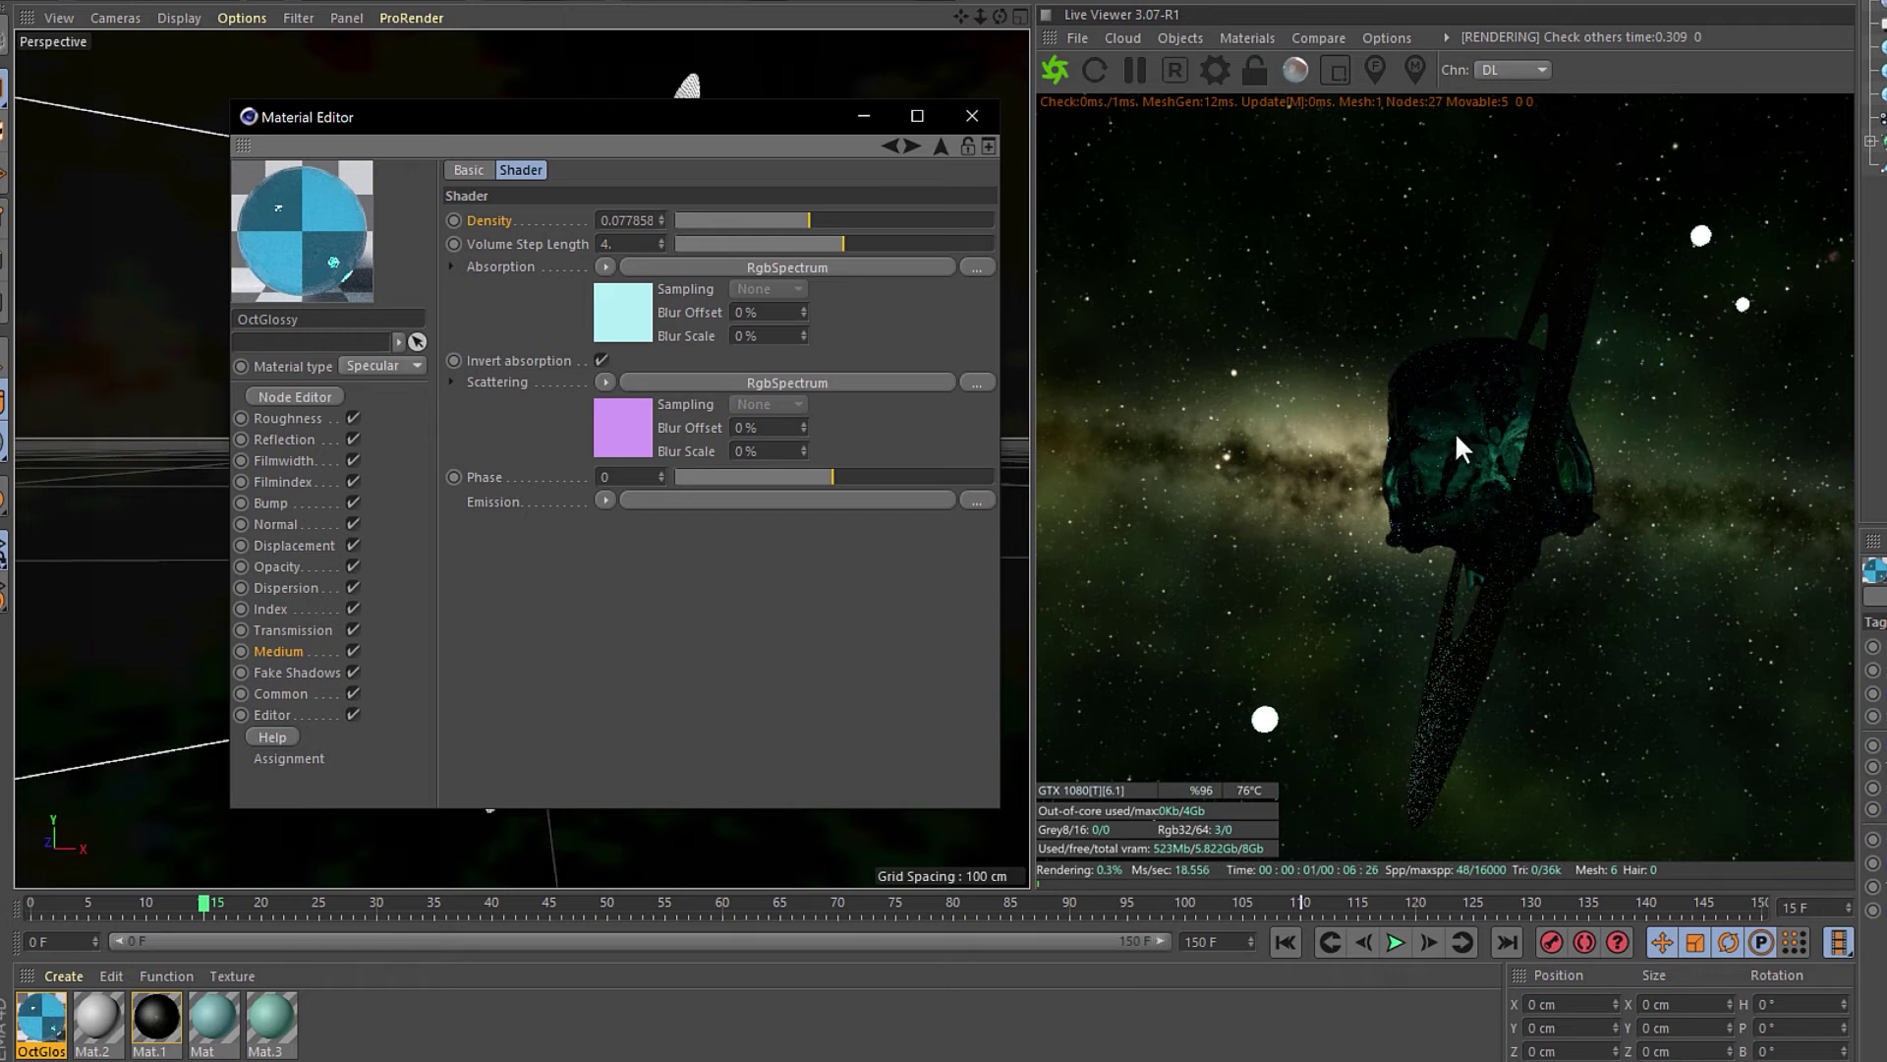
- Set the glossy material's Roughness Float to 0.077612
click(293, 629)
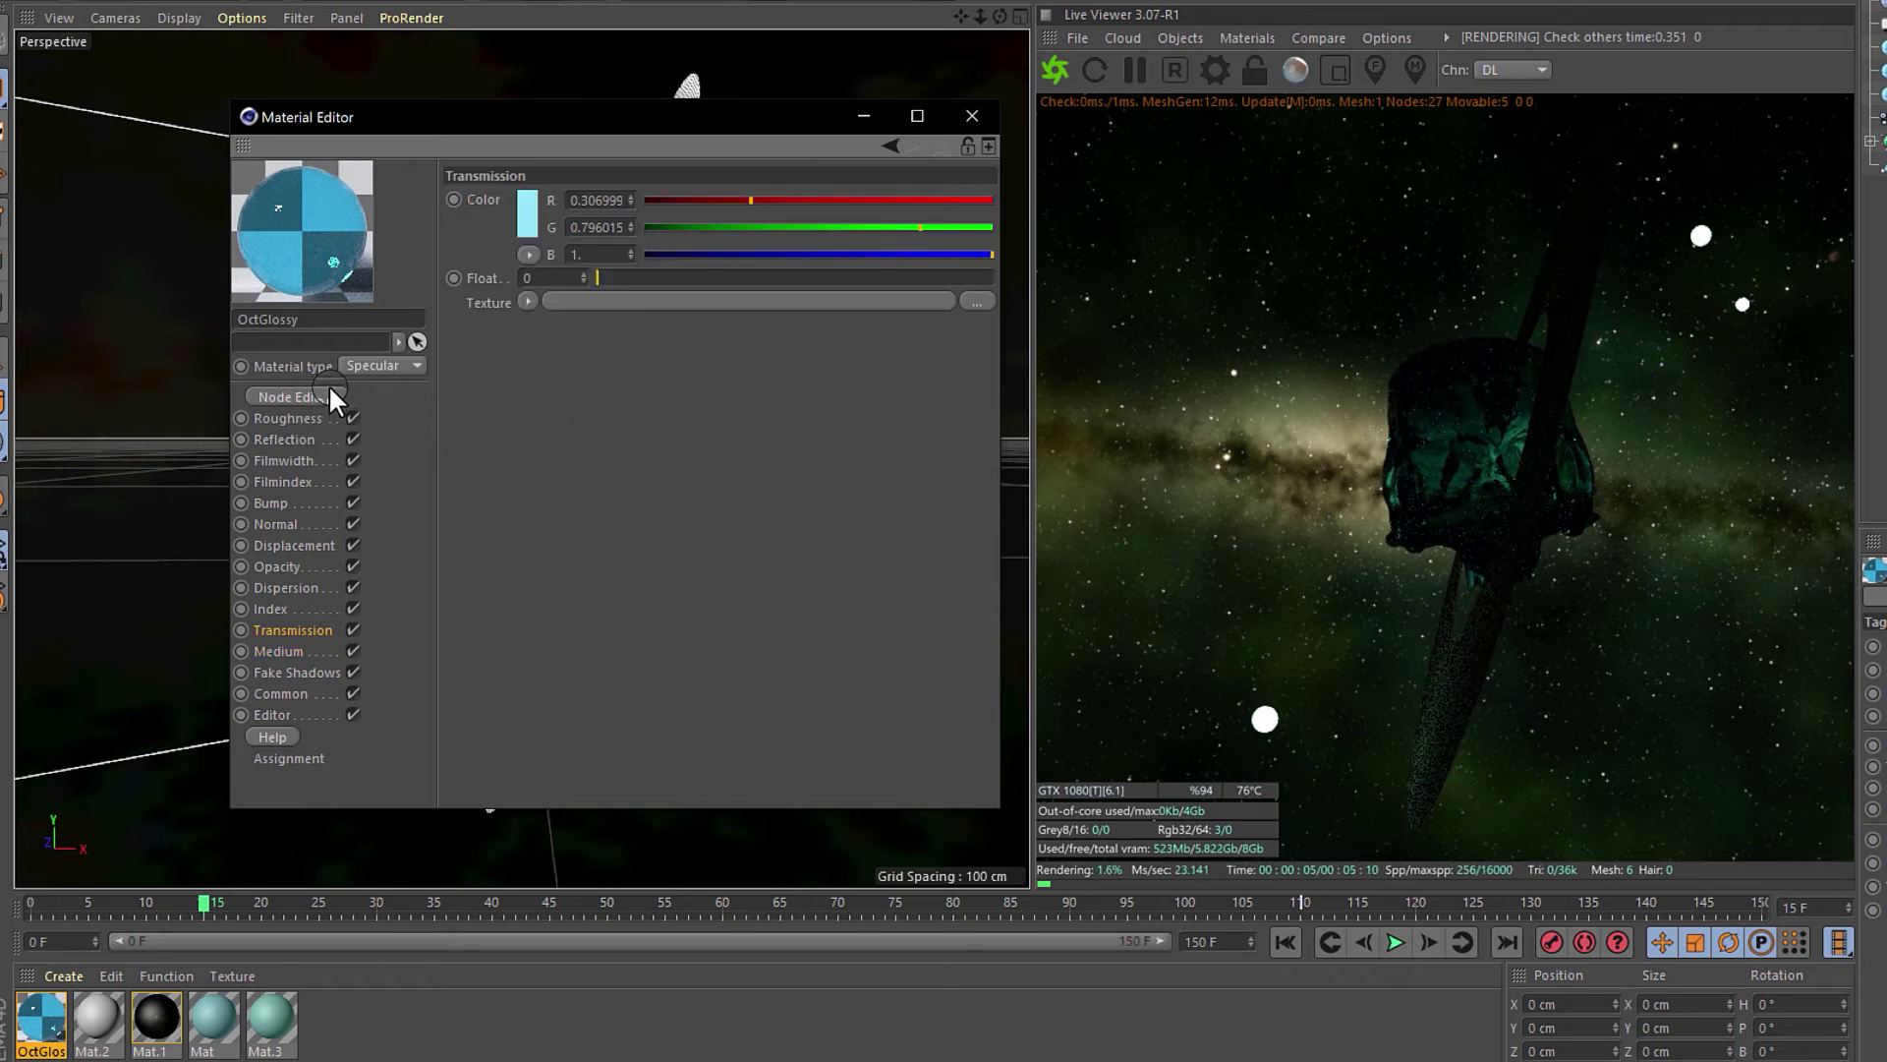
click(284, 417)
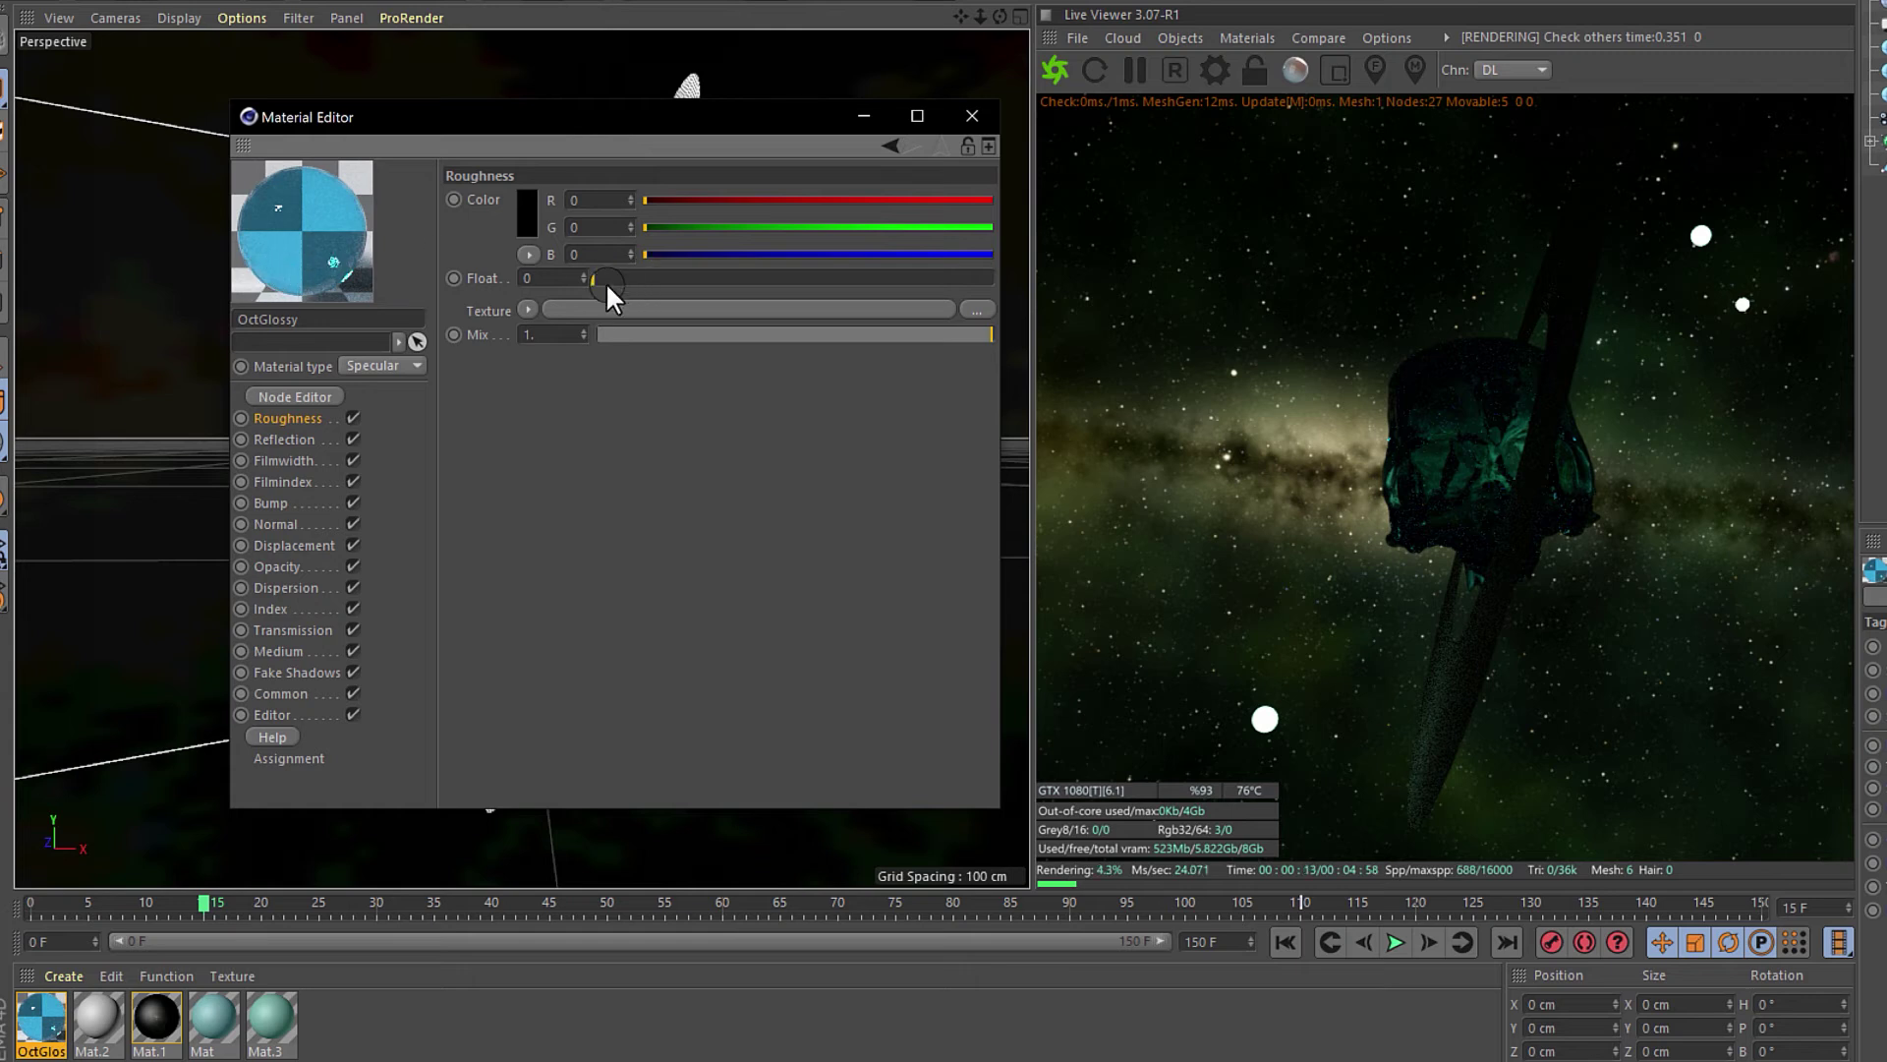
drag(597, 279, 650, 280)
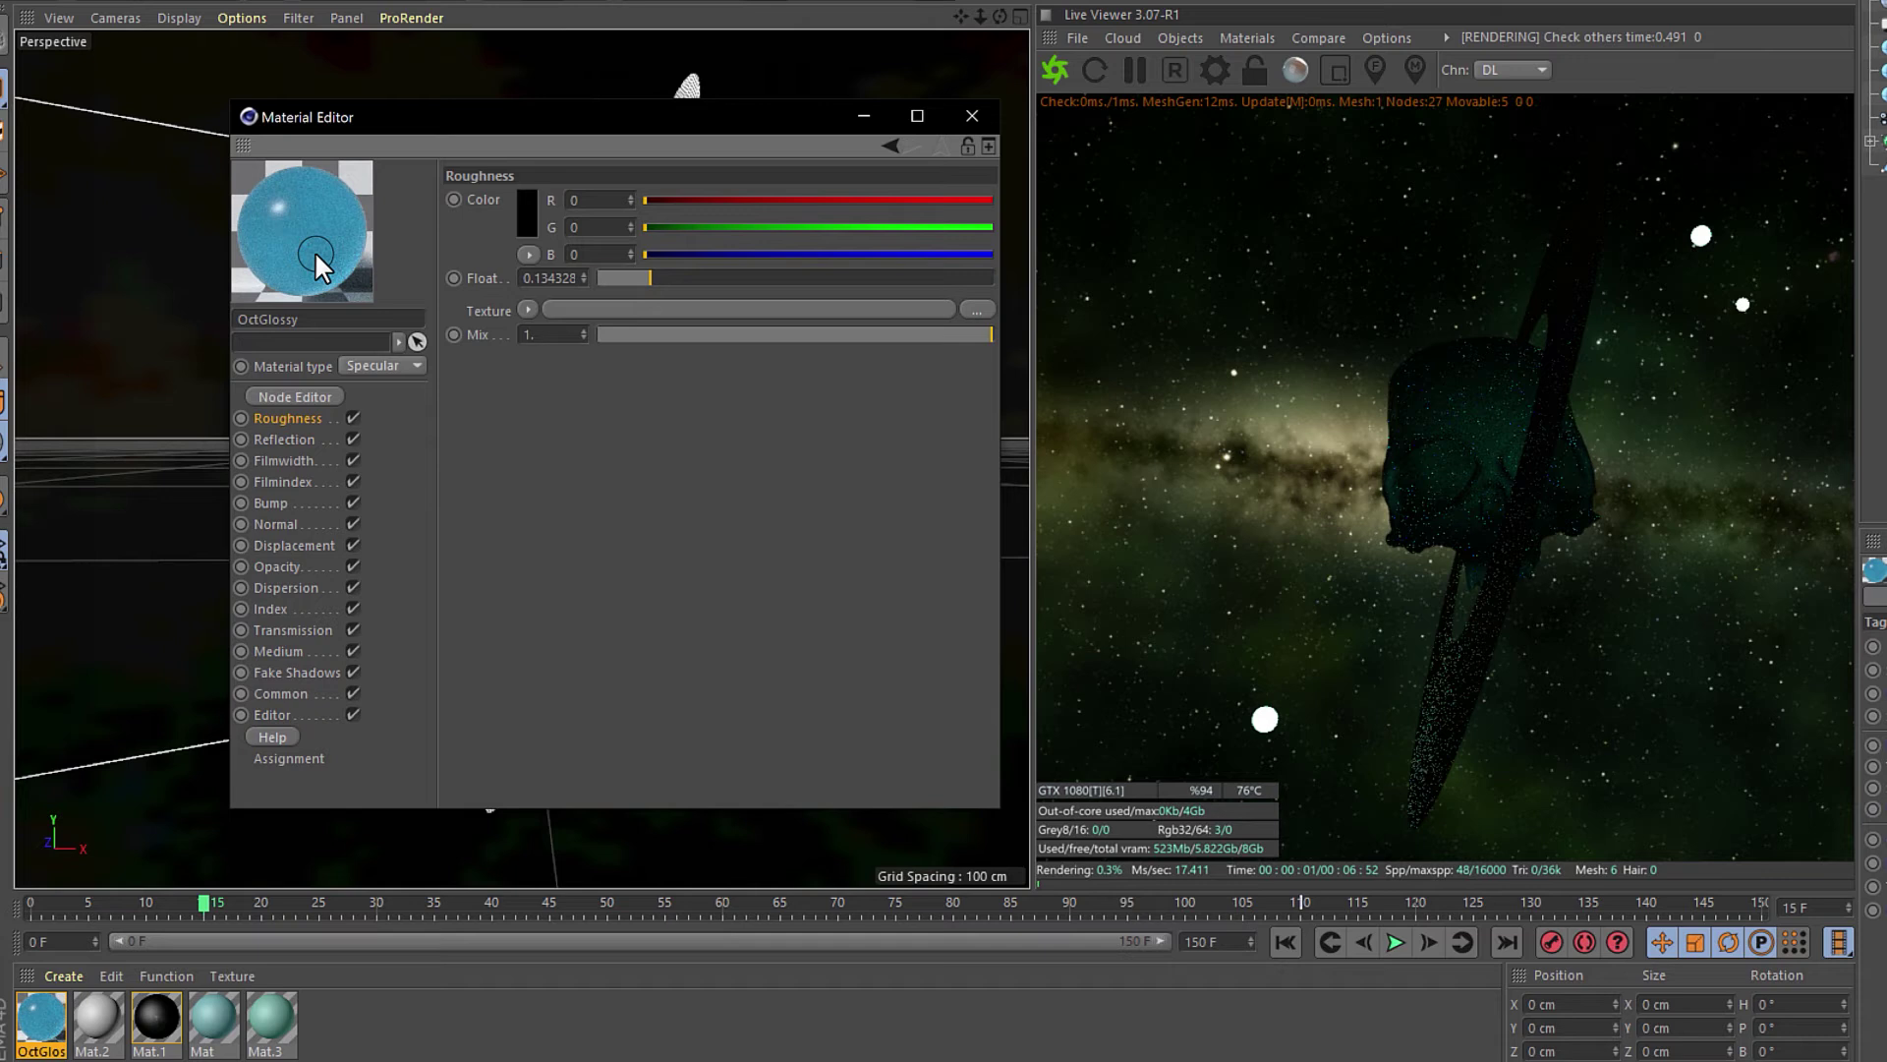
drag(635, 265, 627, 279)
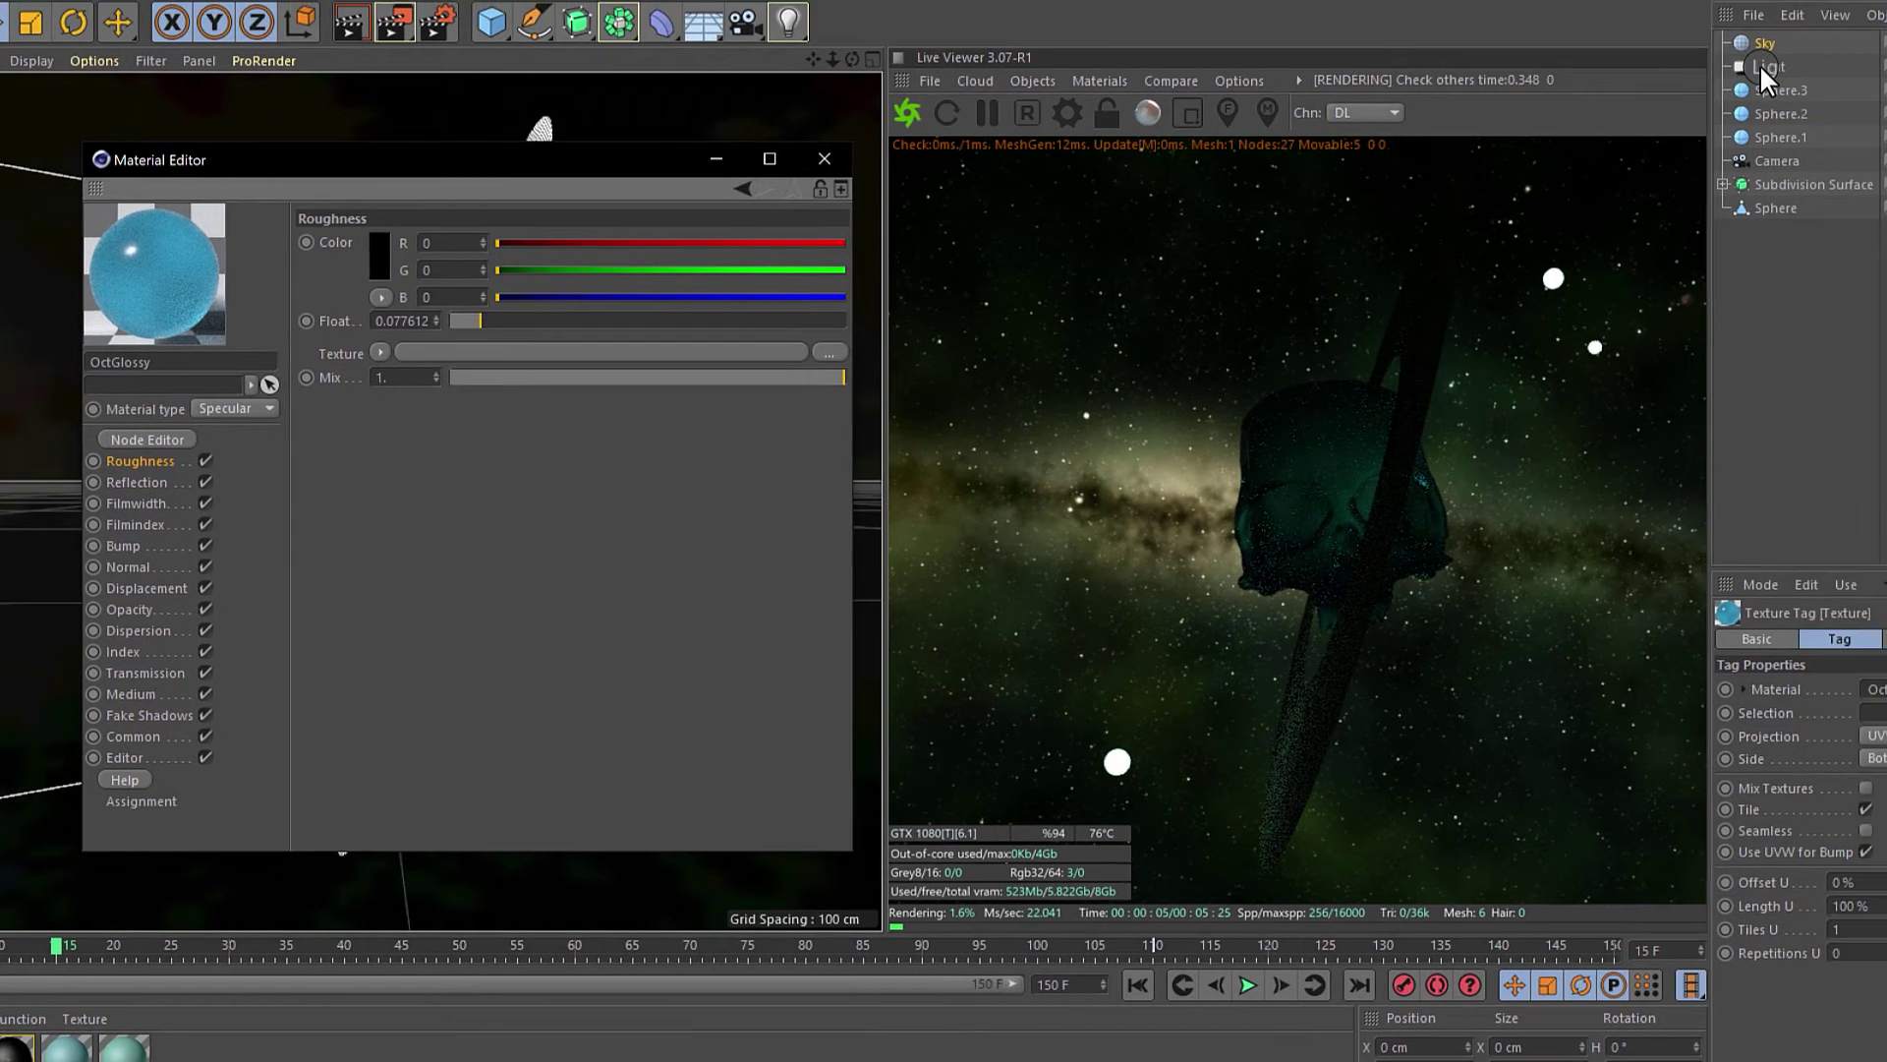
click(1766, 67)
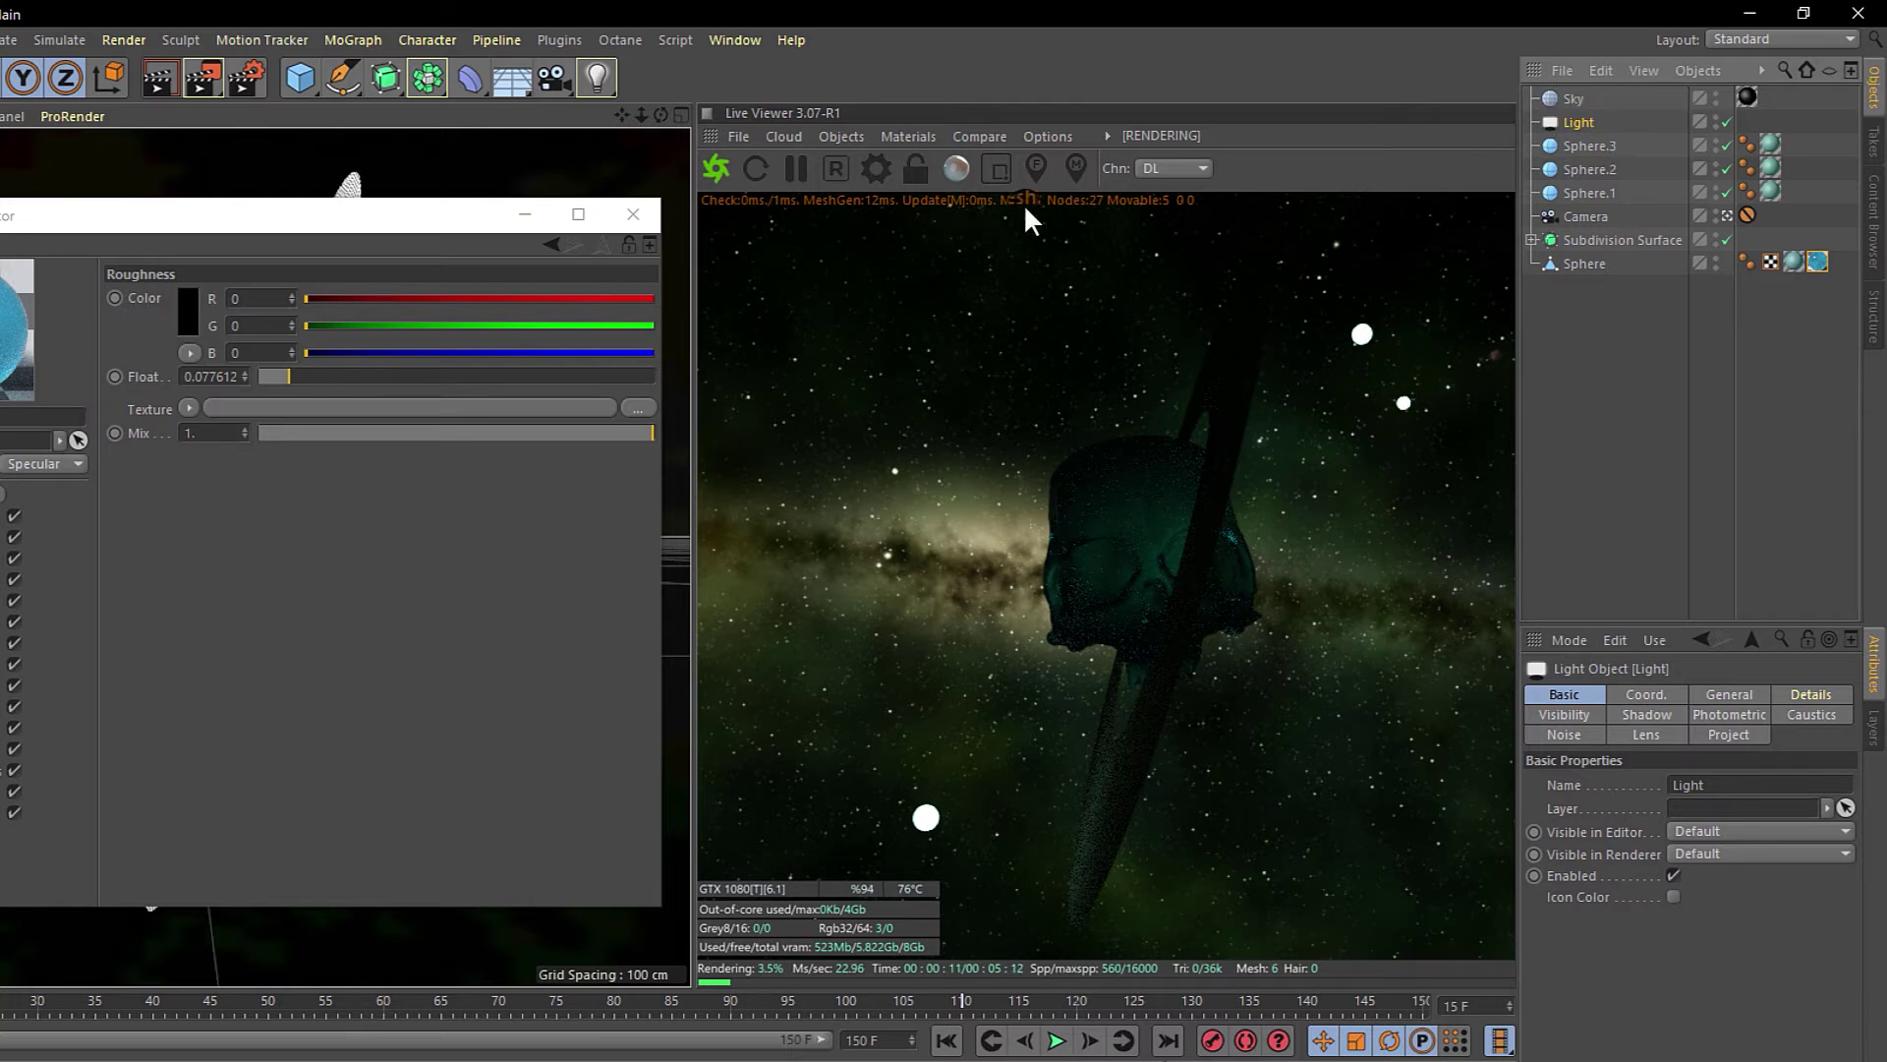
- Replace the old Light object with a new Octane area light
click(842, 137)
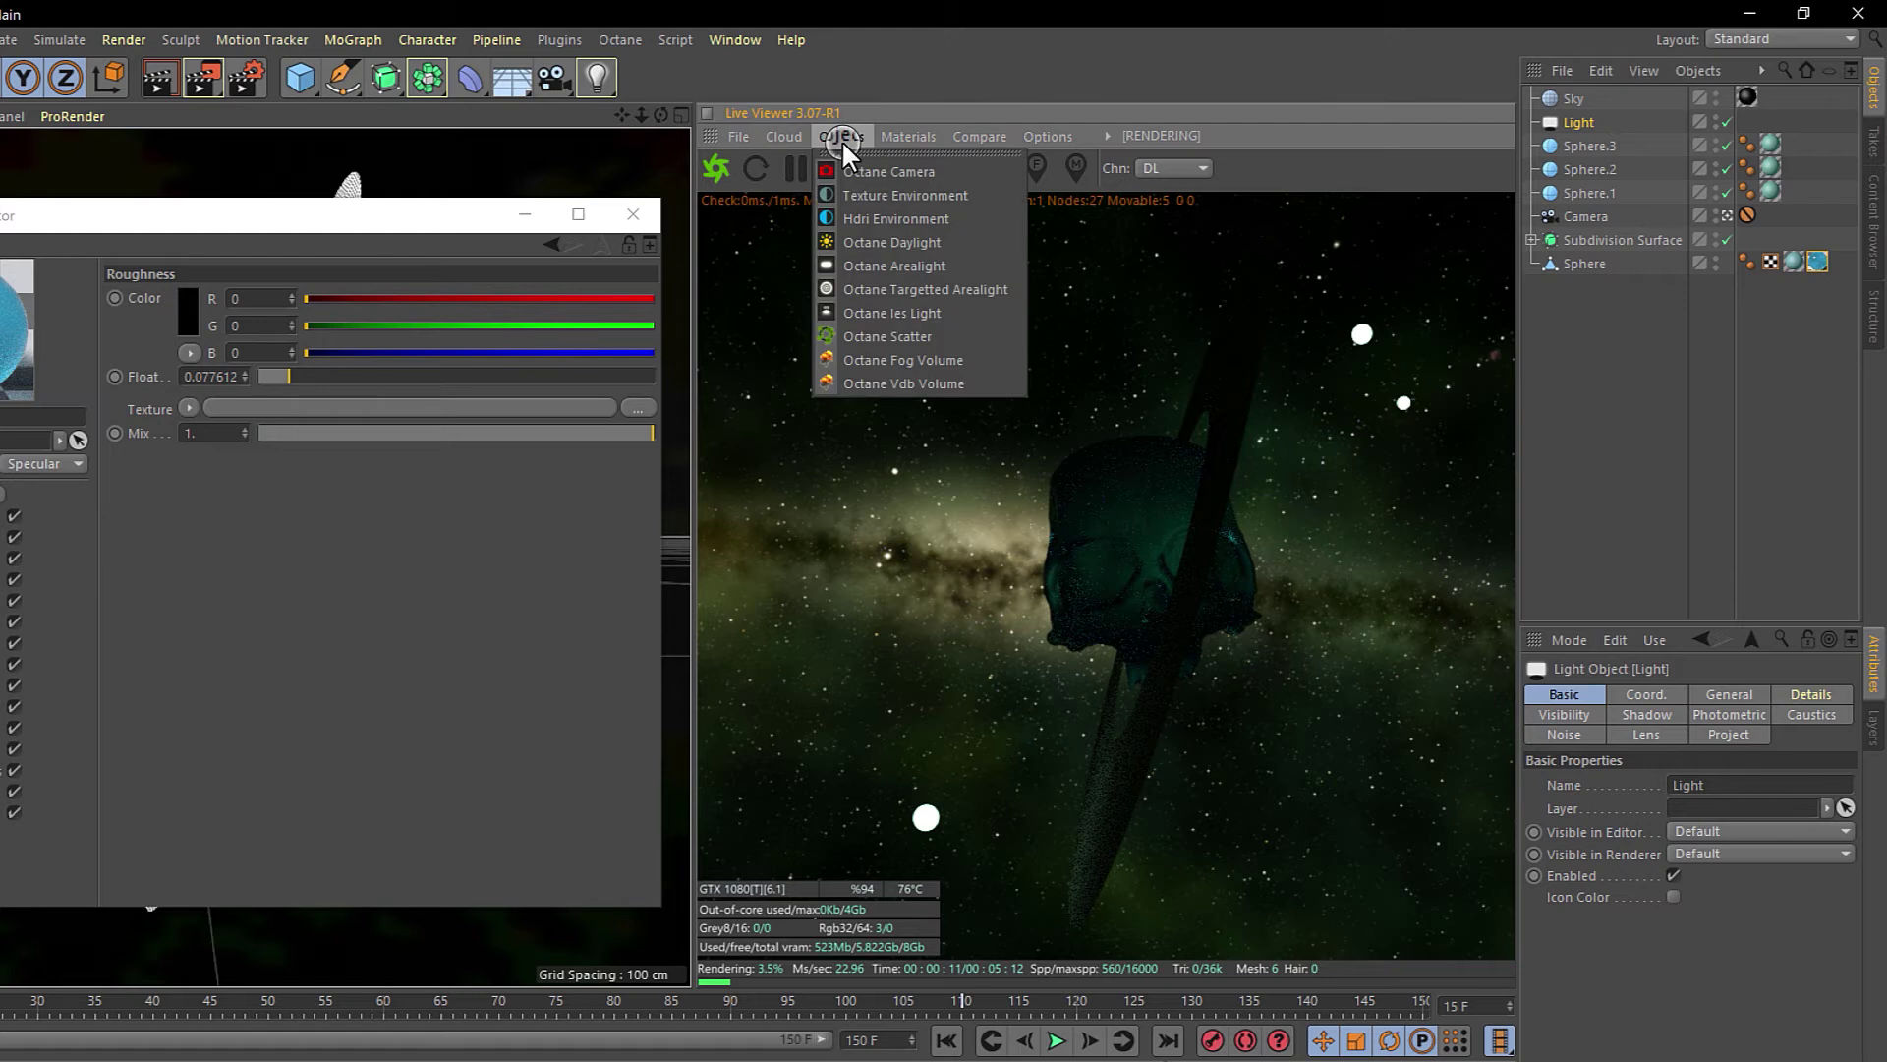
click(879, 264)
click(1589, 146)
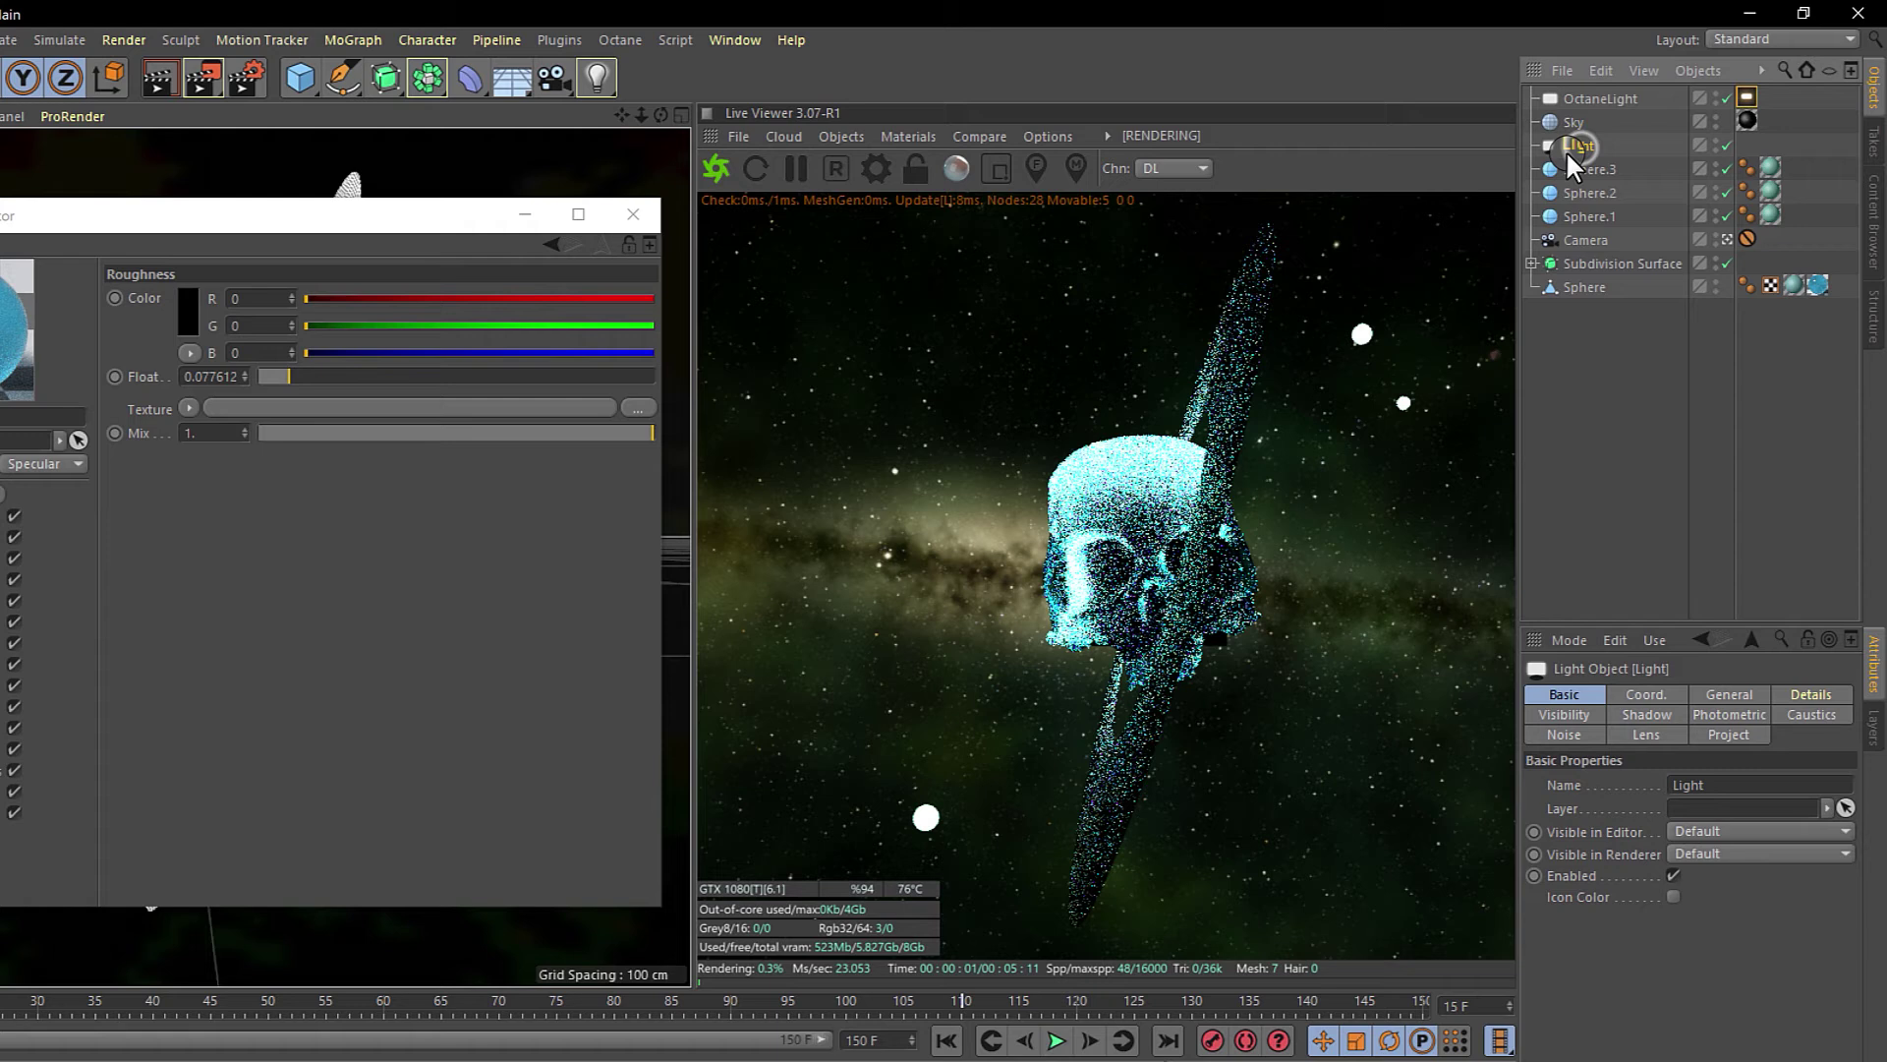
key(Delete)
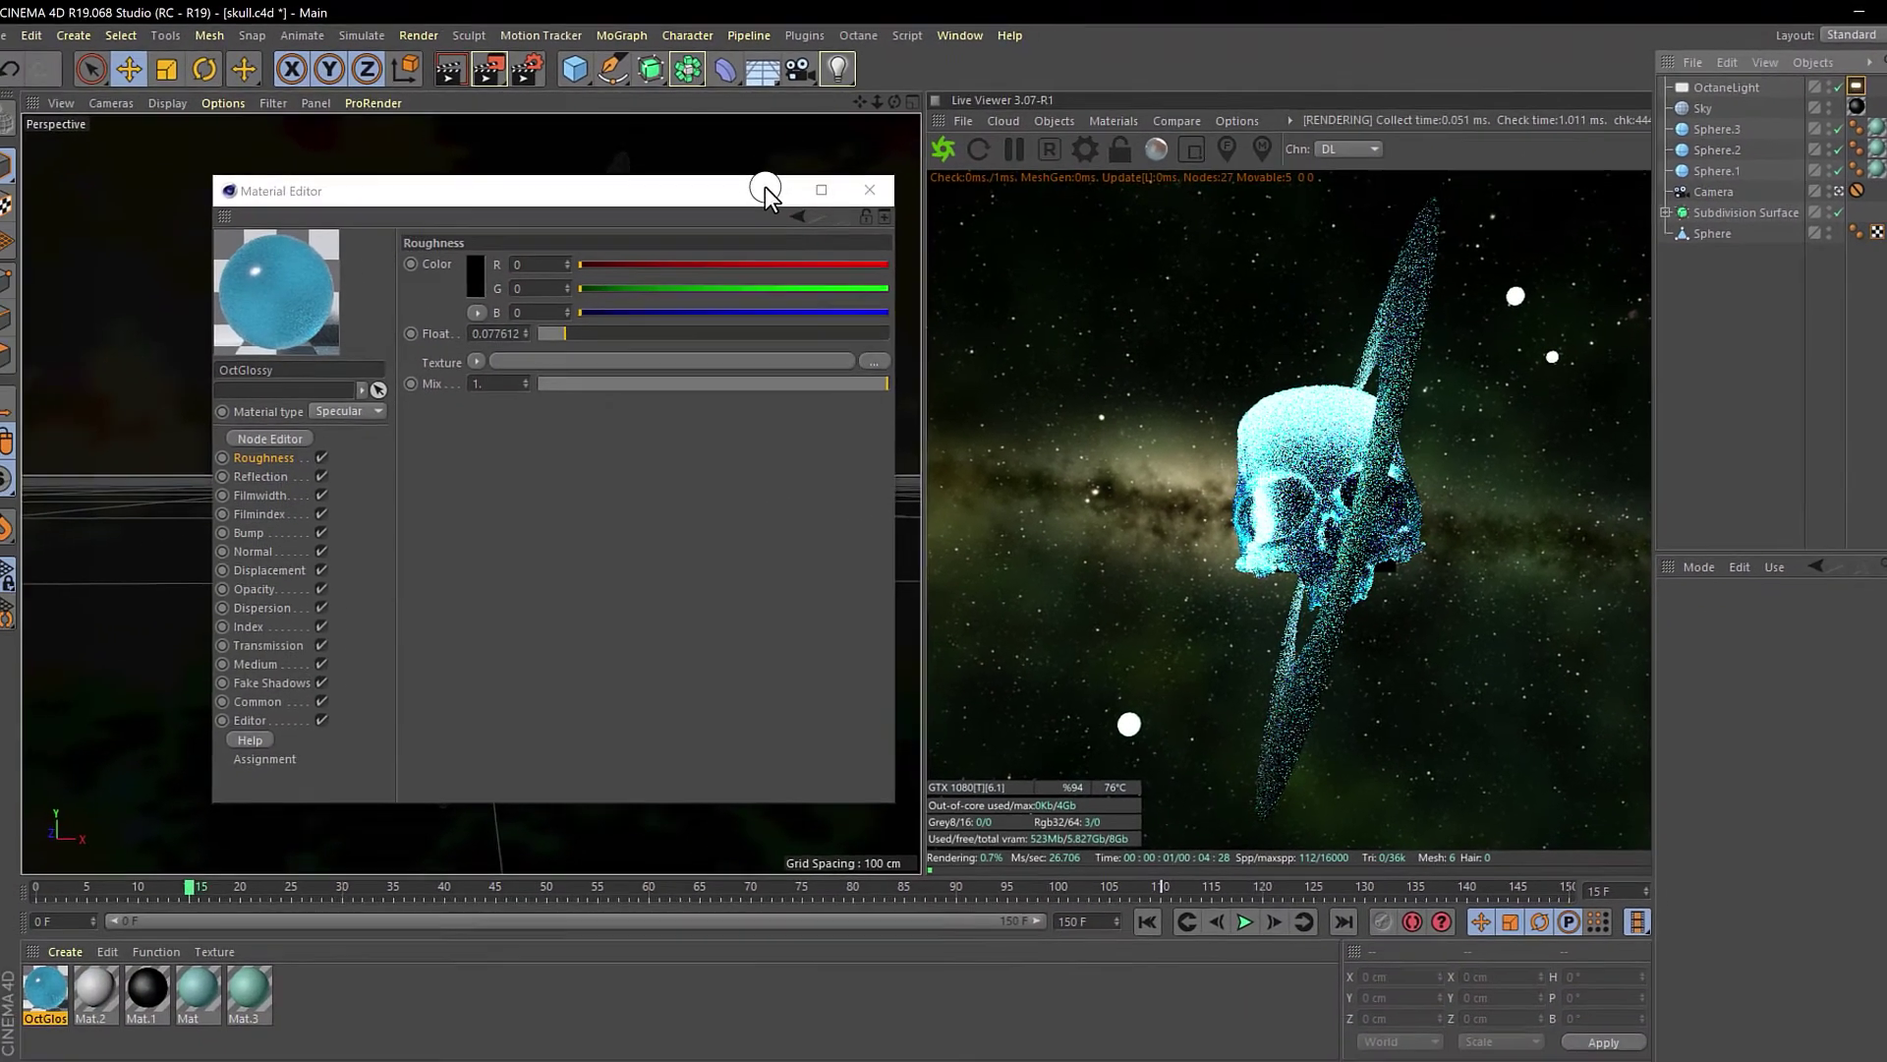
click(524, 215)
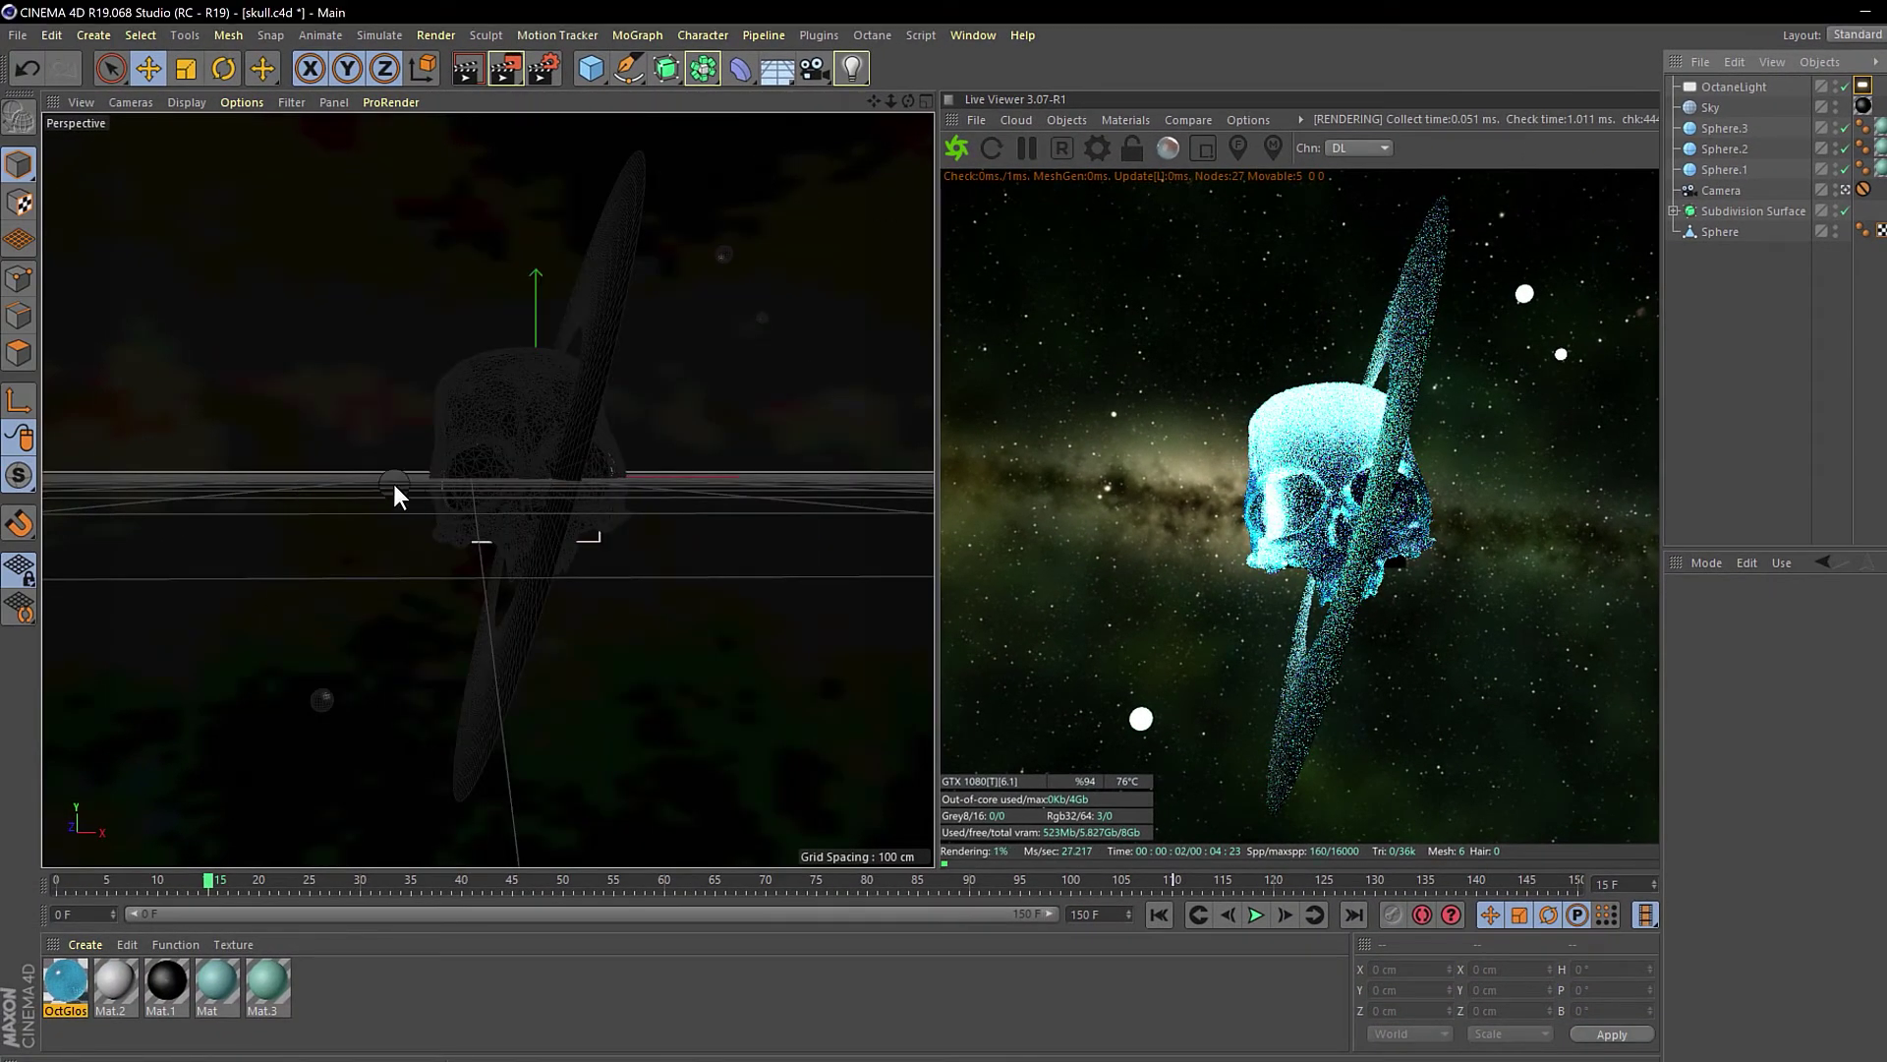
- Move the Octane light up and to the left of the skull
key(e)
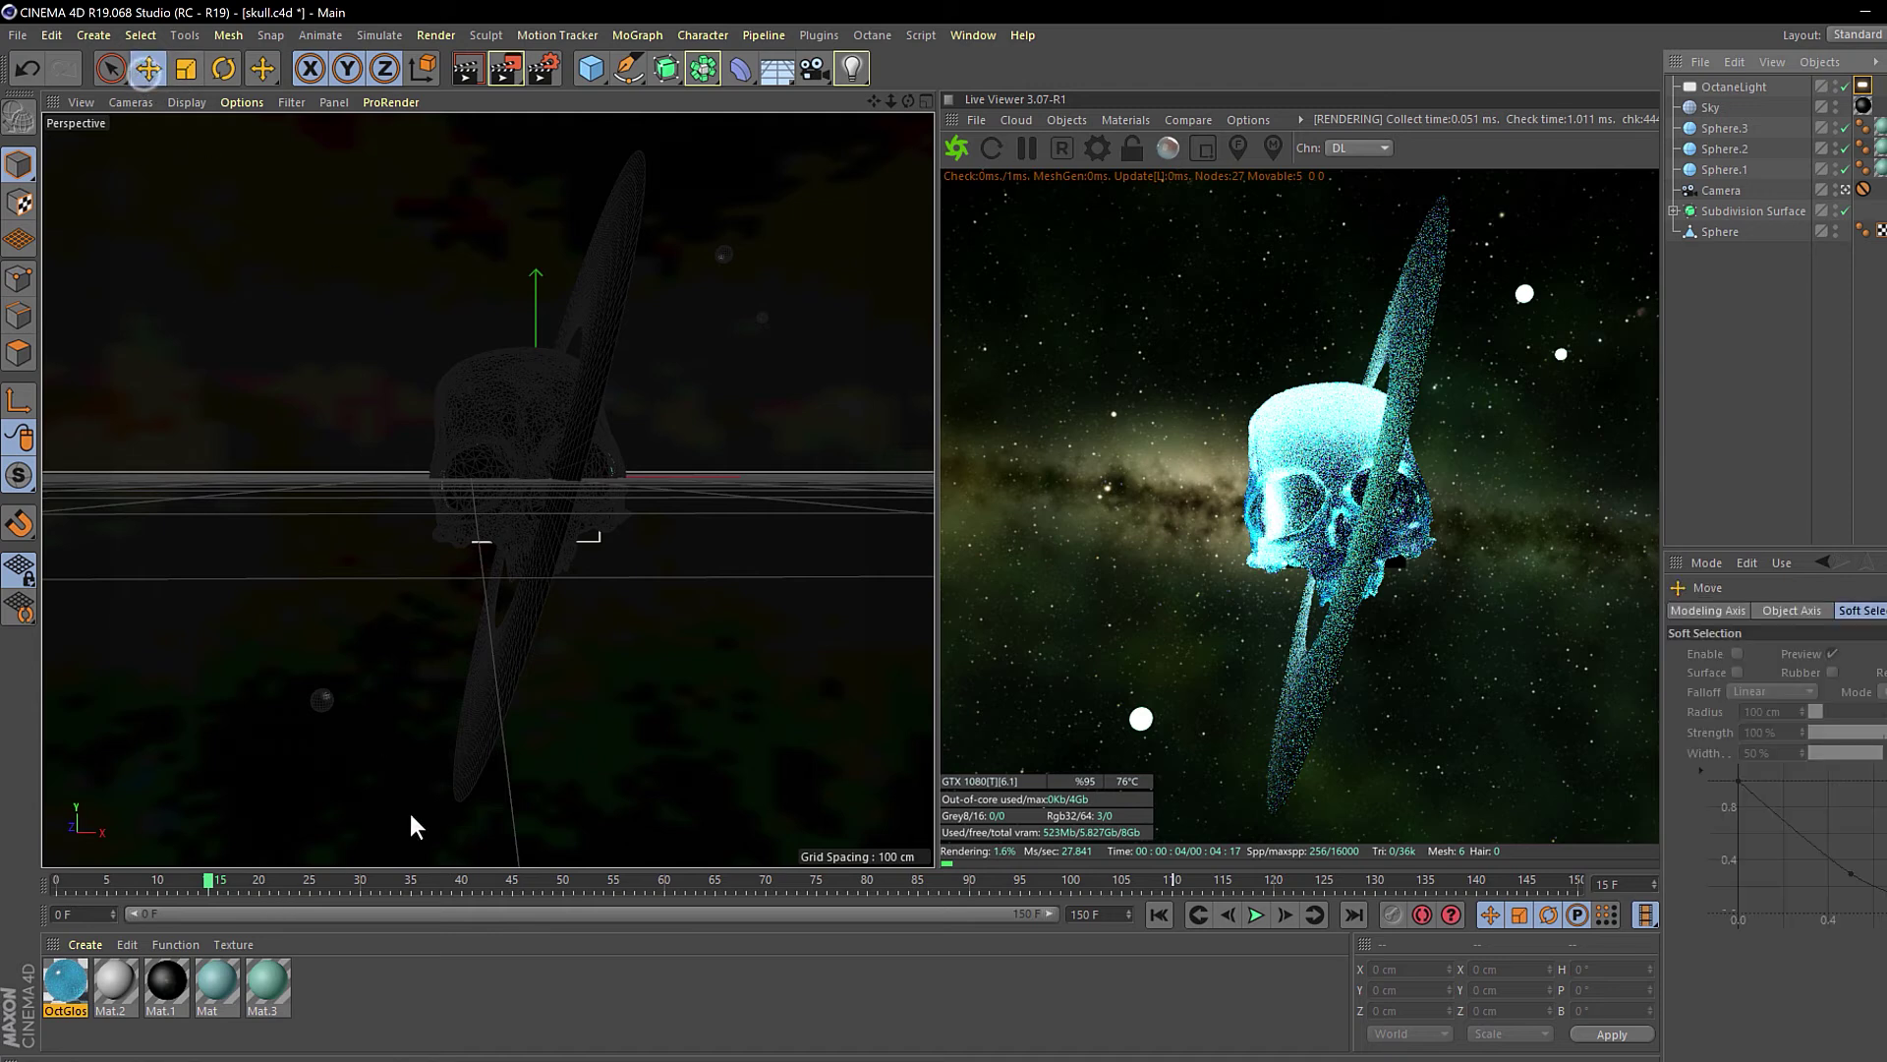
click(543, 306)
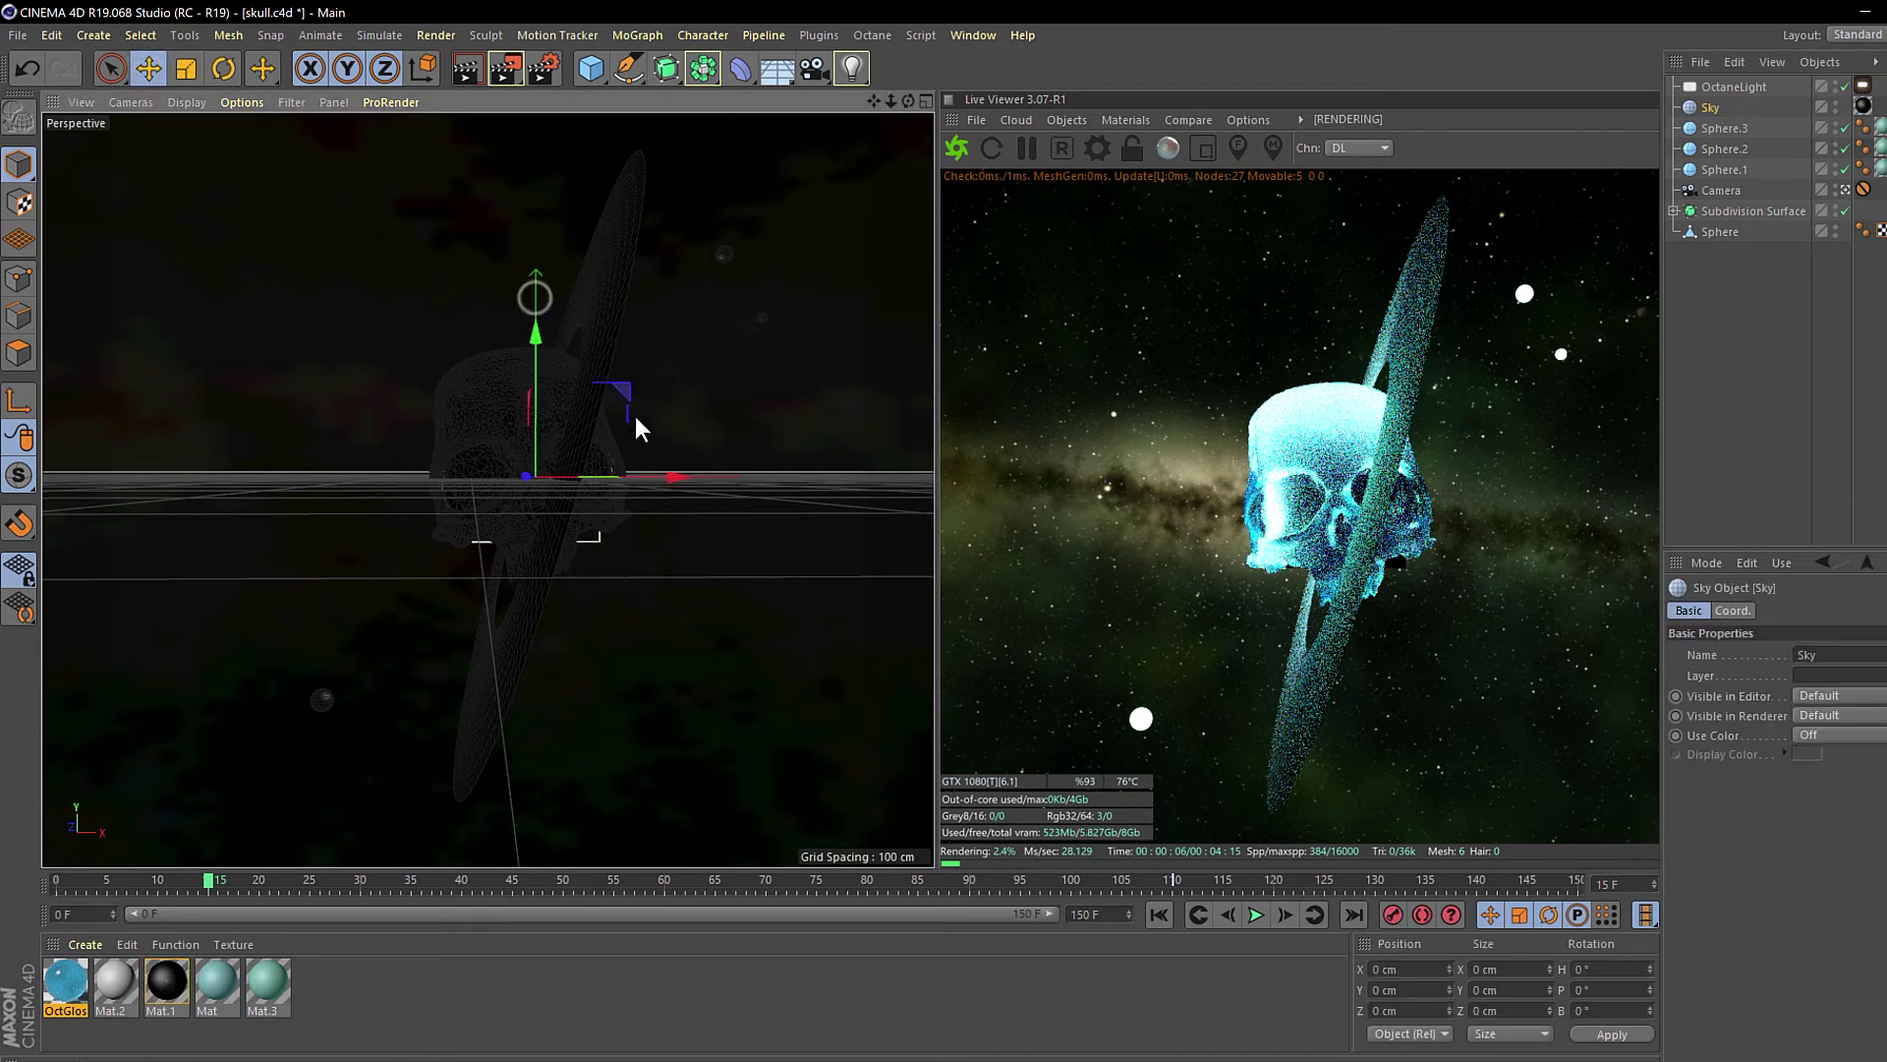
drag(630, 405, 393, 423)
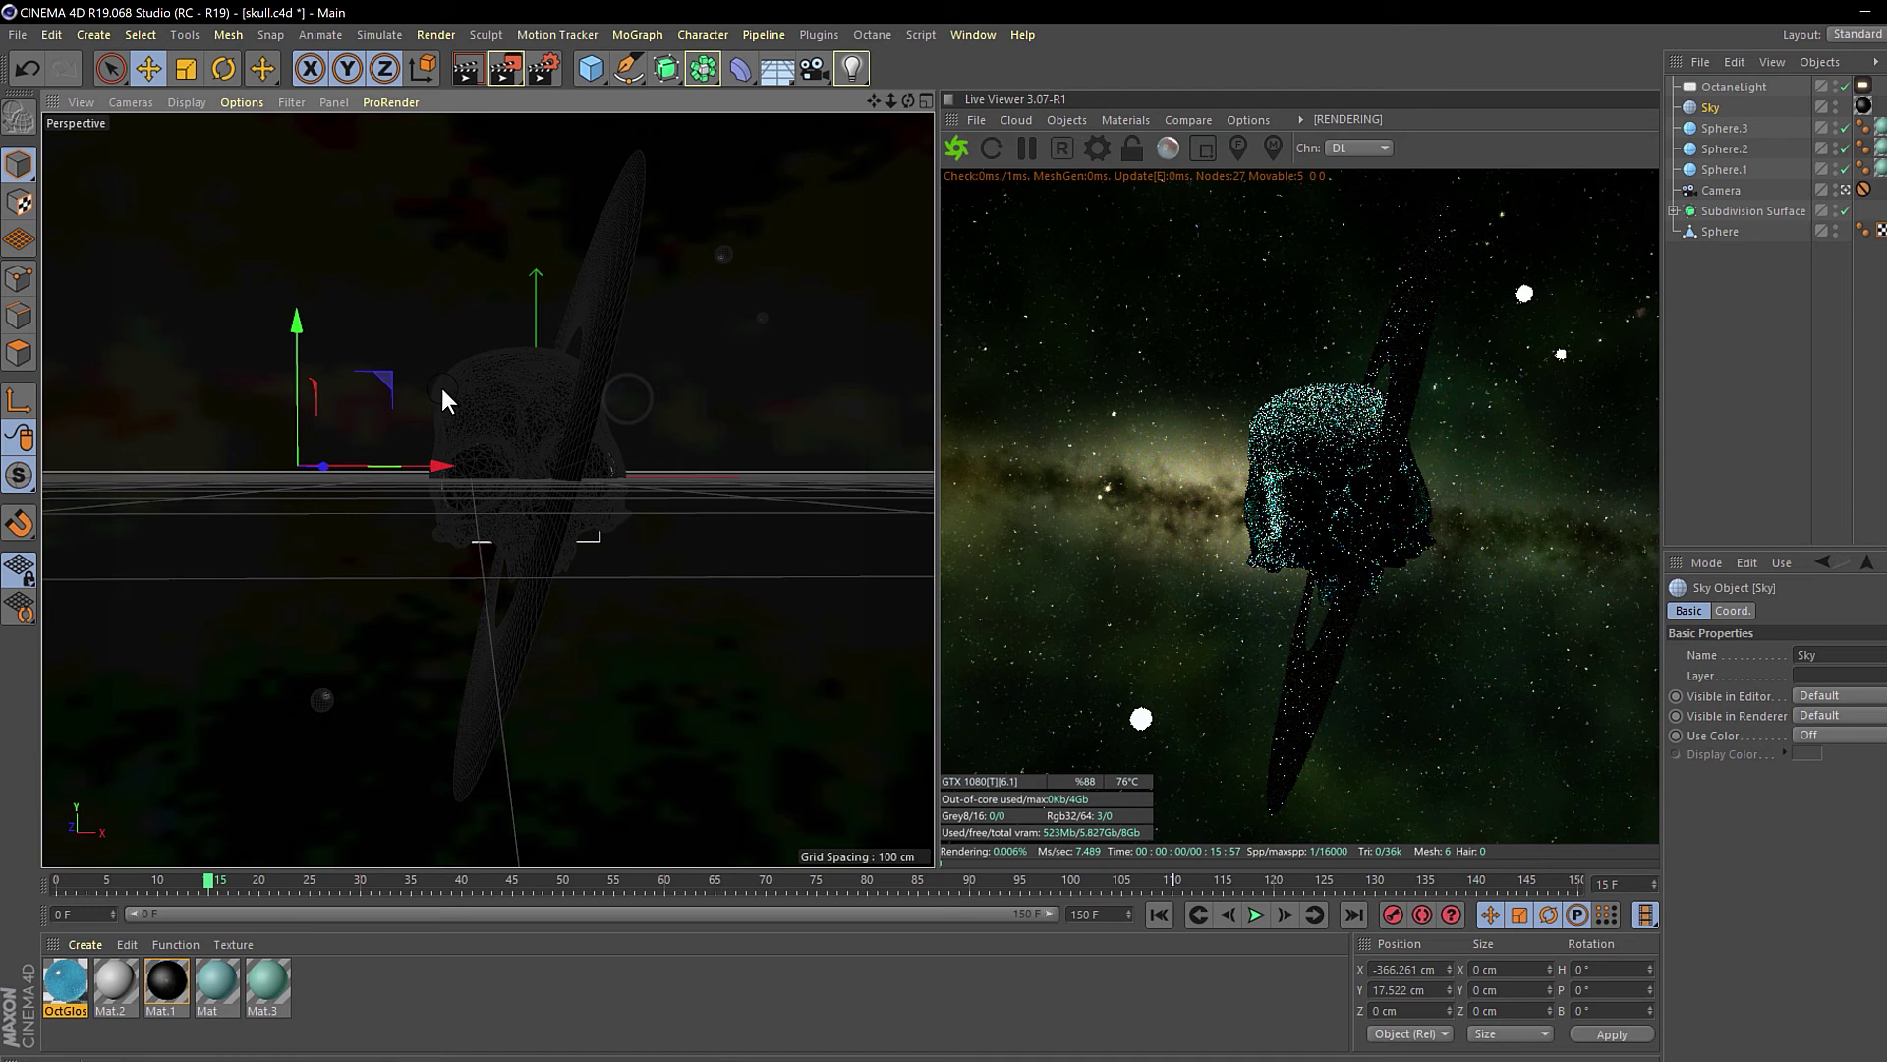
key(ctrl+z)
click(1722, 89)
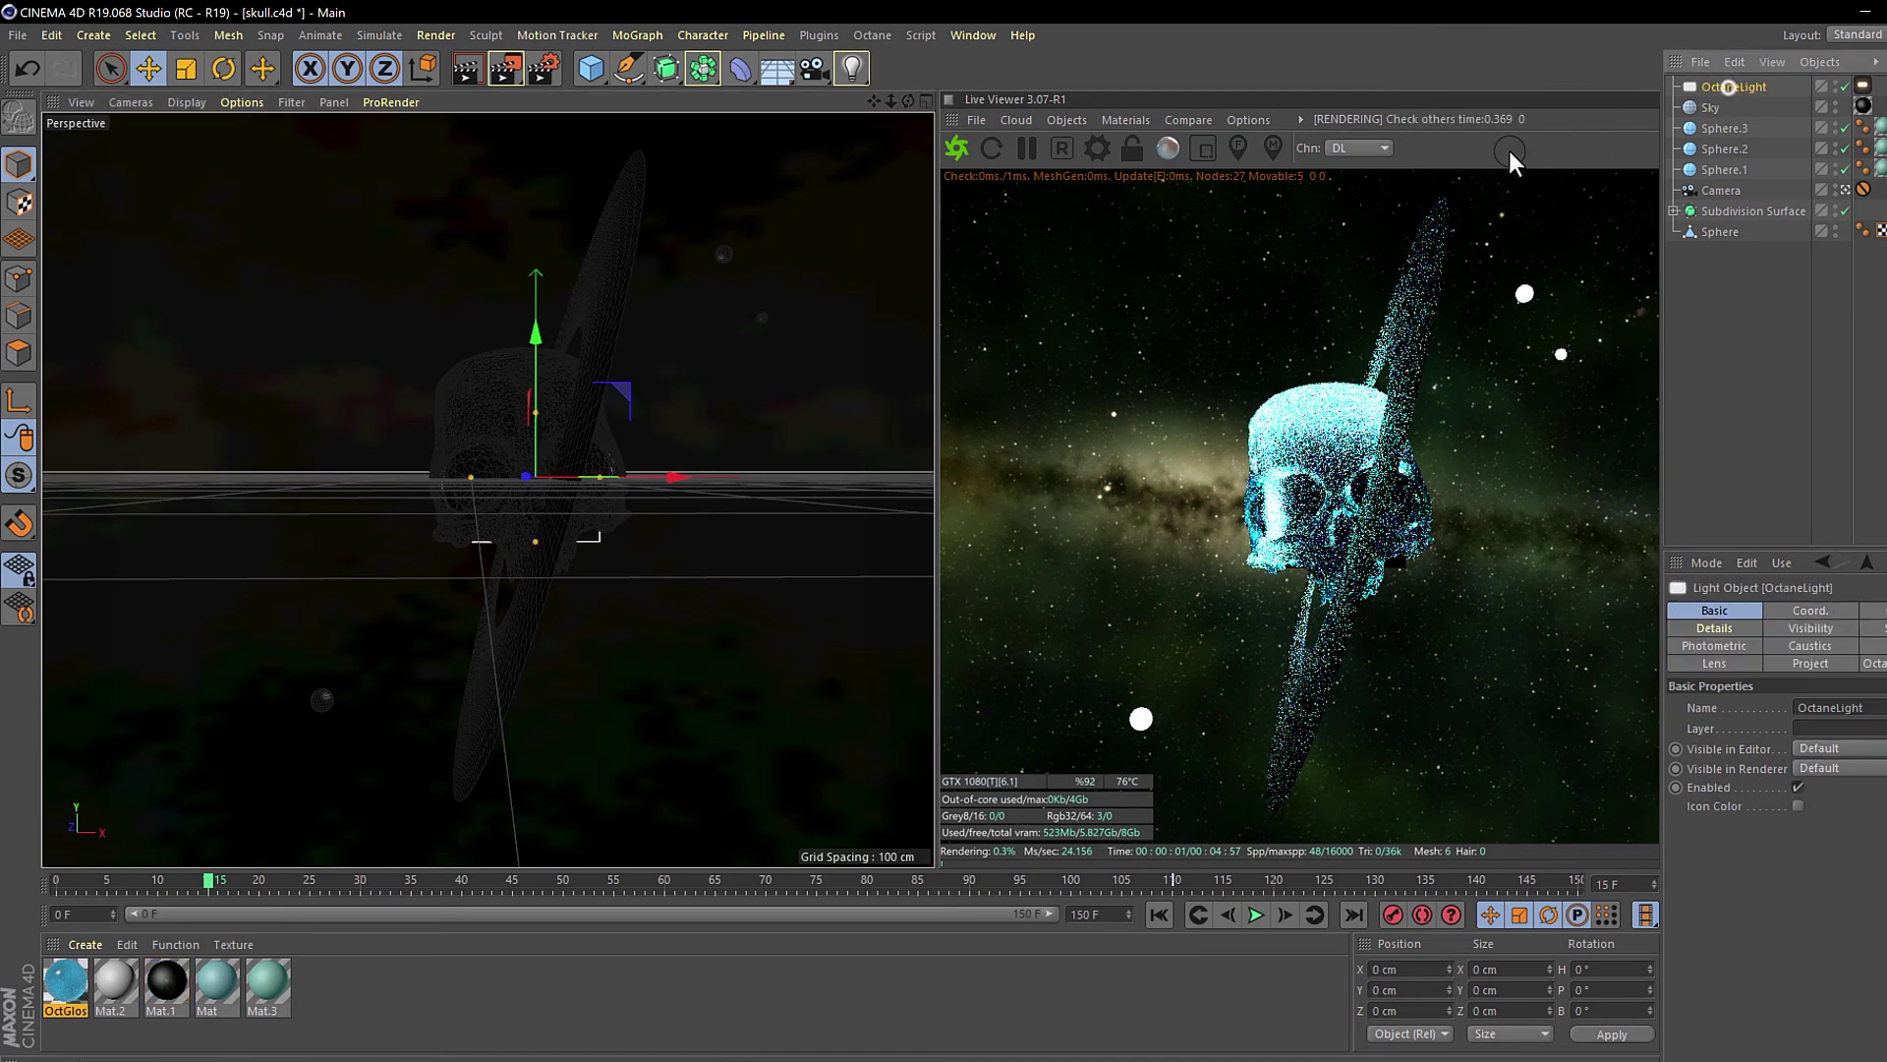
drag(611, 401, 415, 306)
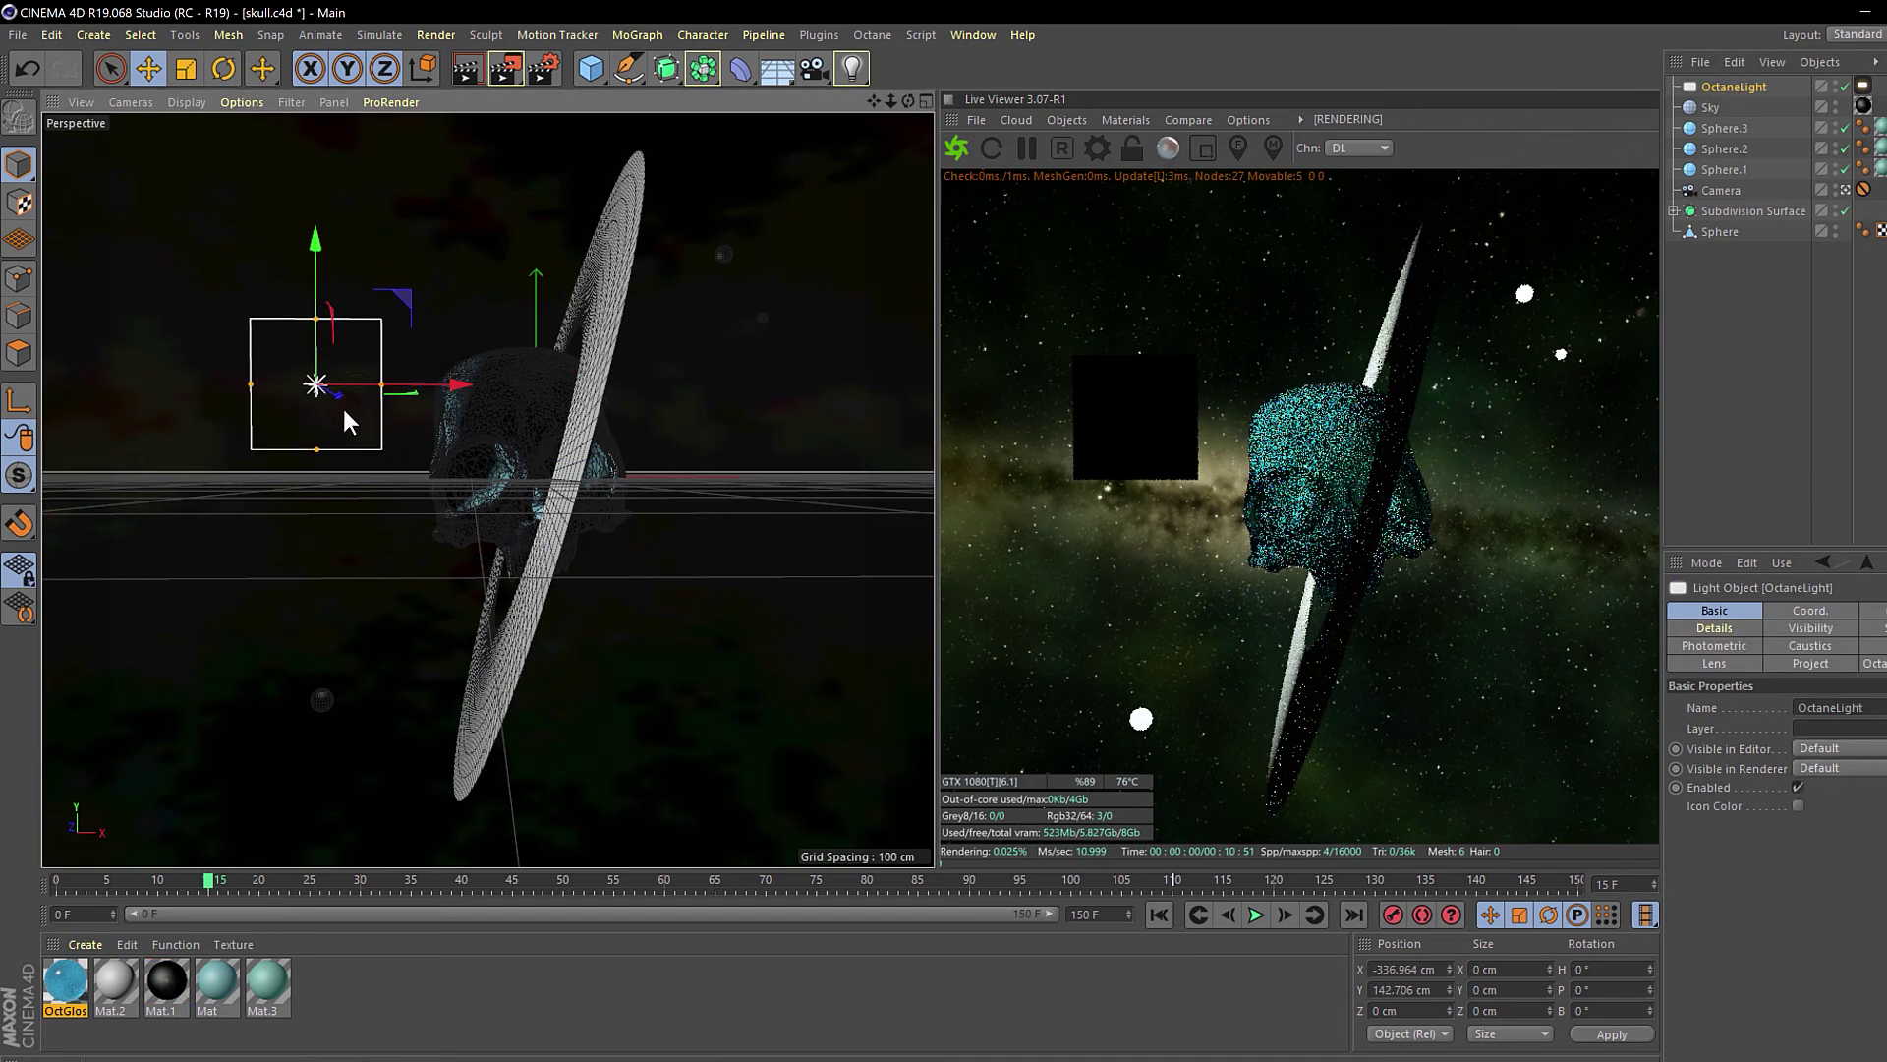
- Rotate the light panel to face the skull and fine-tune its position
click(224, 71)
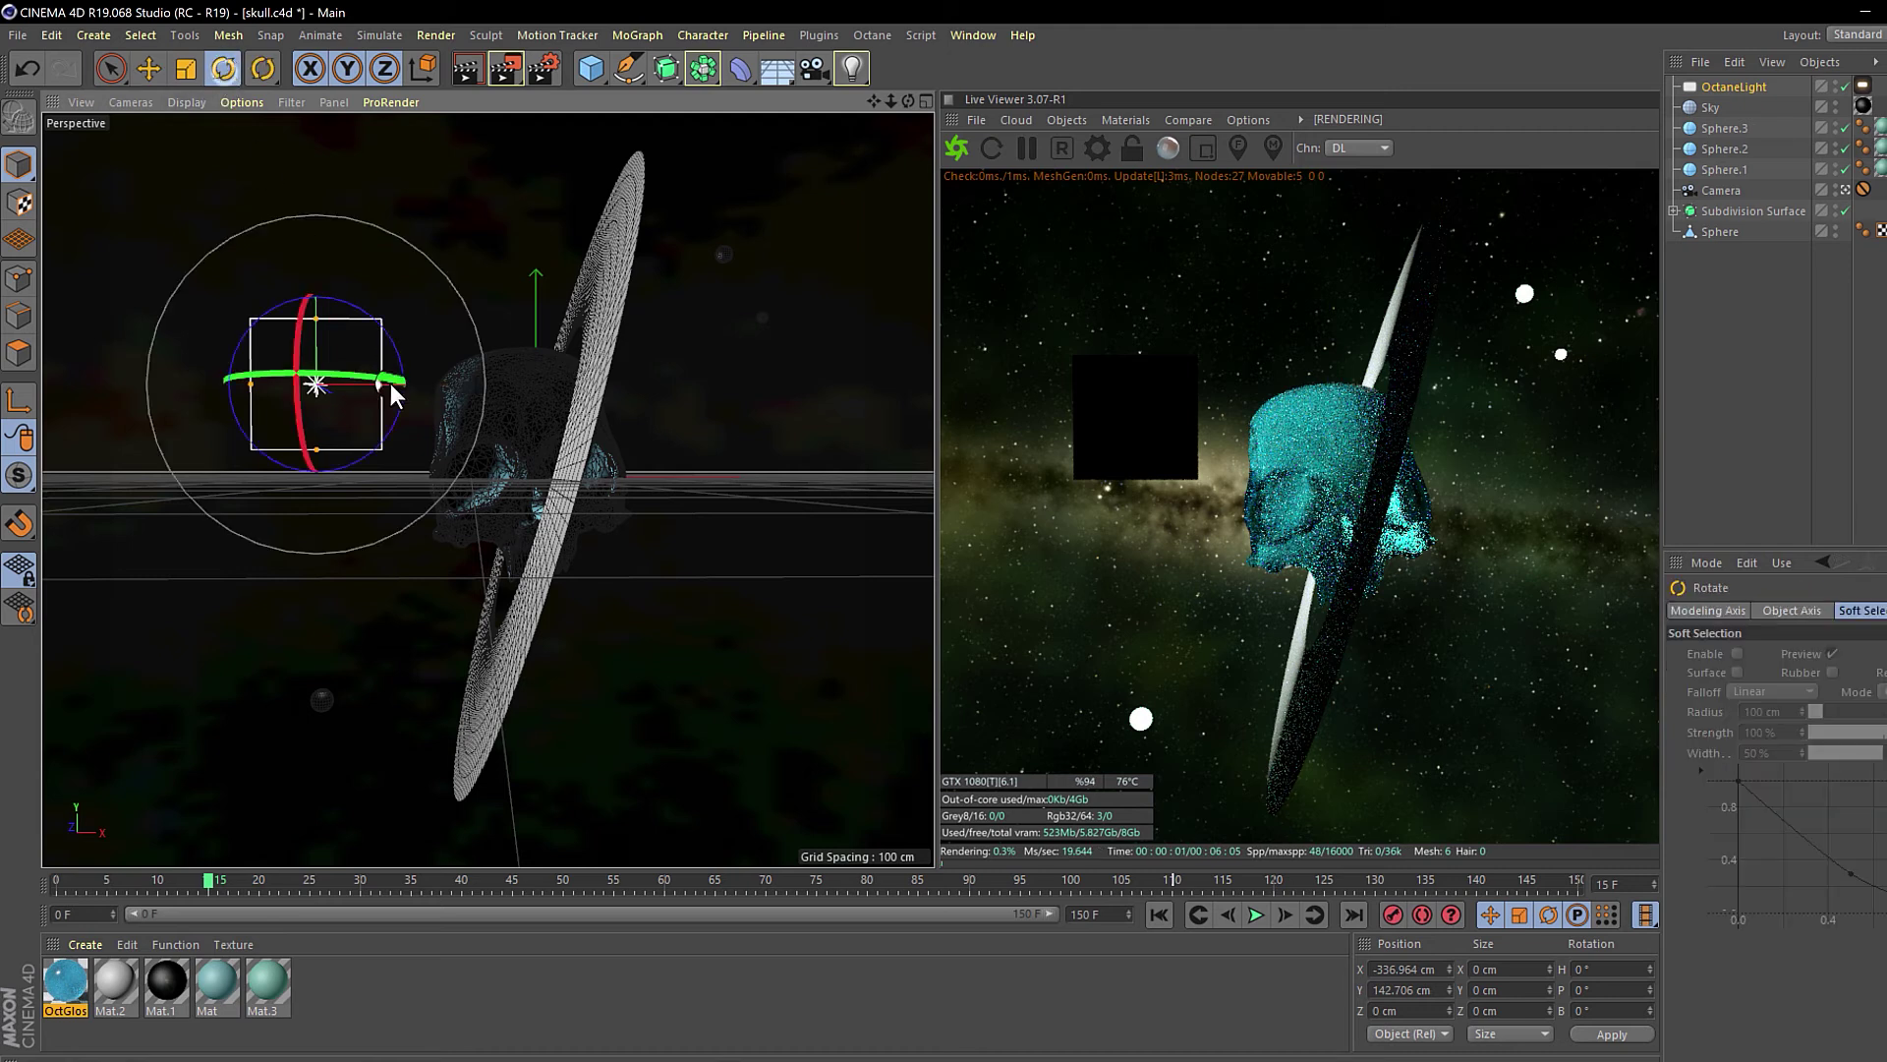
drag(398, 383, 9, 401)
drag(332, 403, 418, 393)
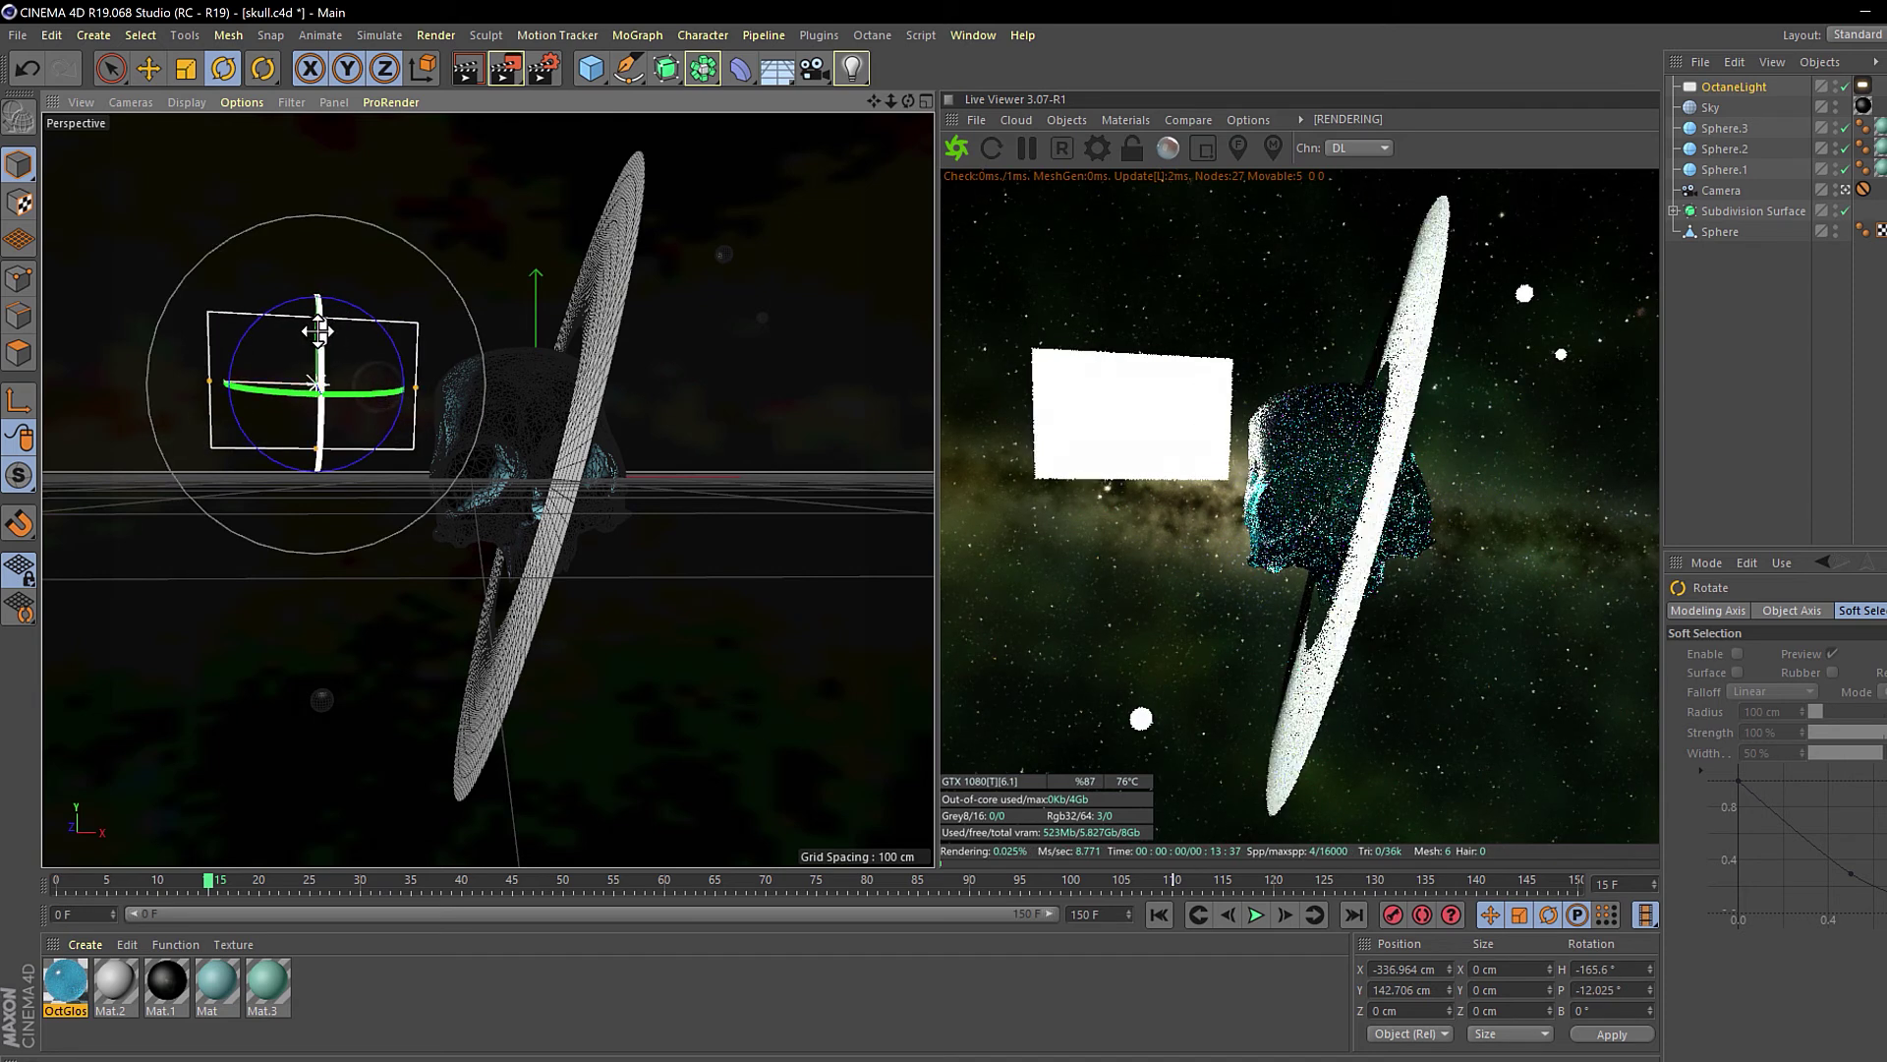
drag(316, 316, 451, 295)
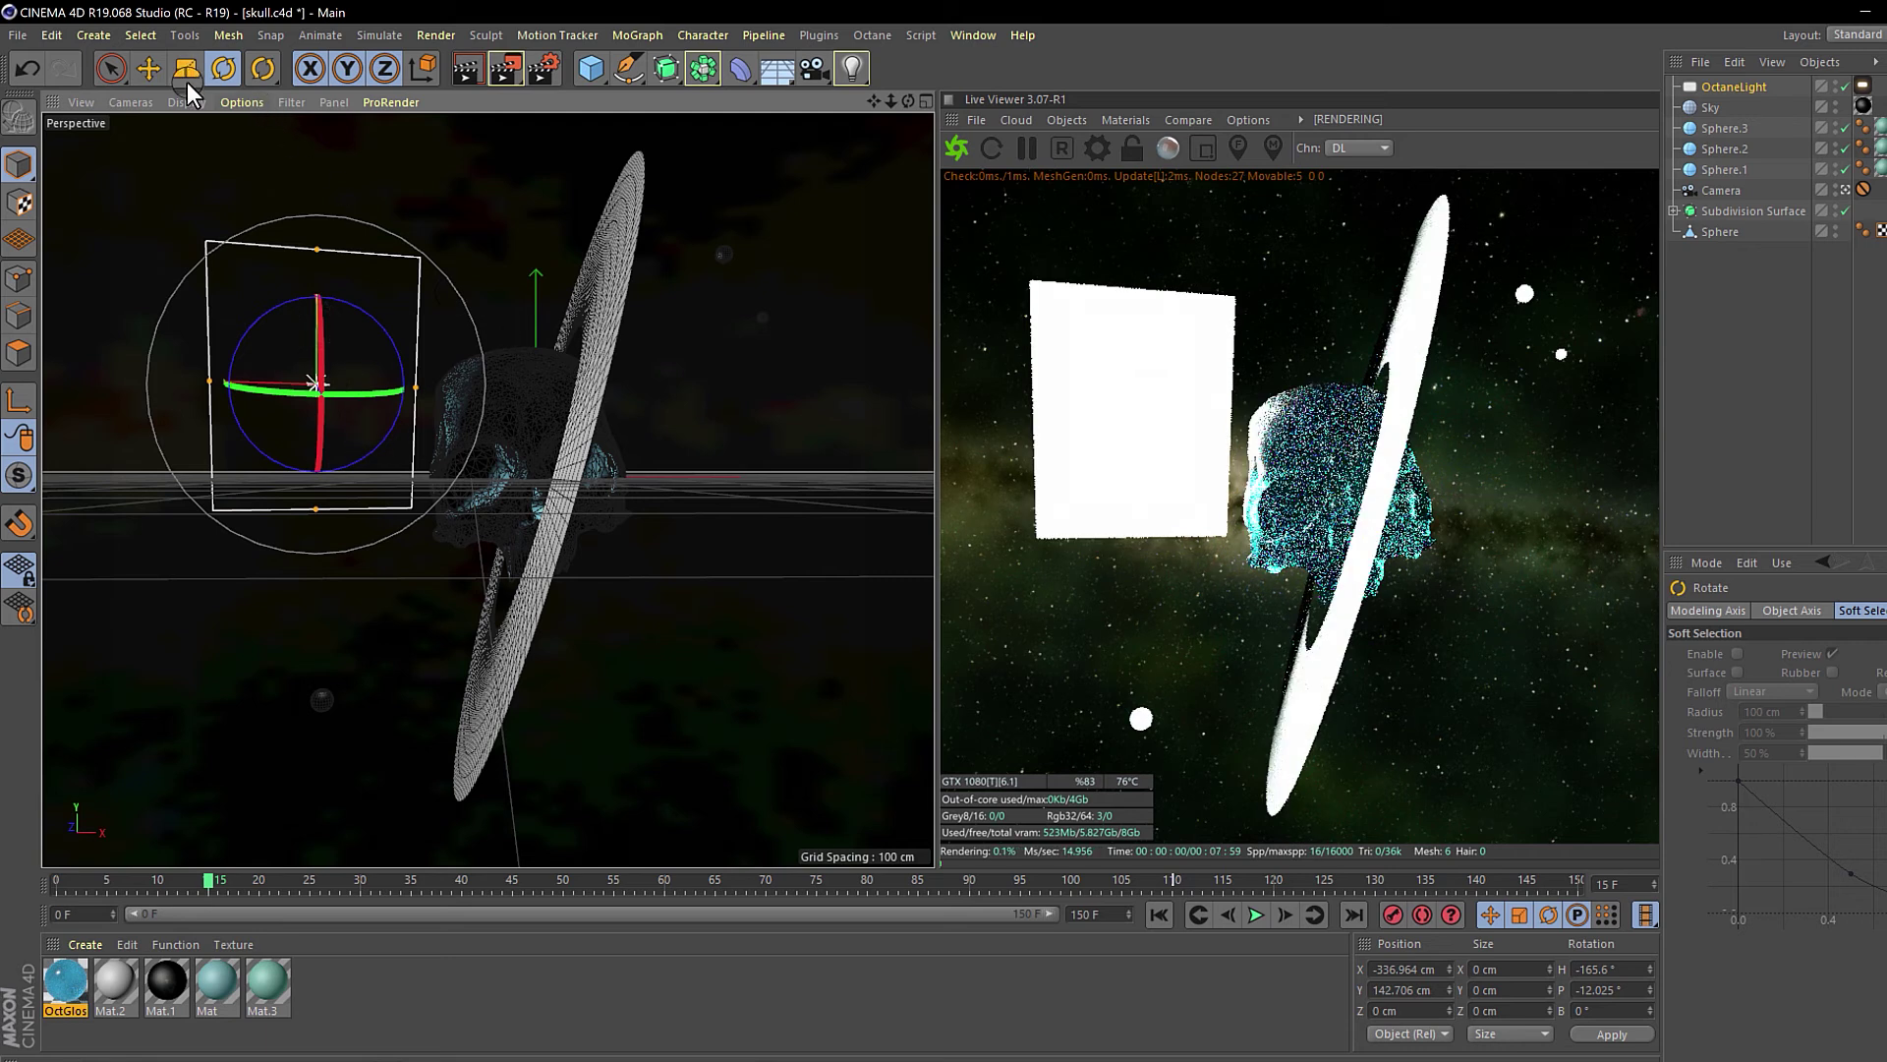
key(e)
drag(326, 405, 302, 371)
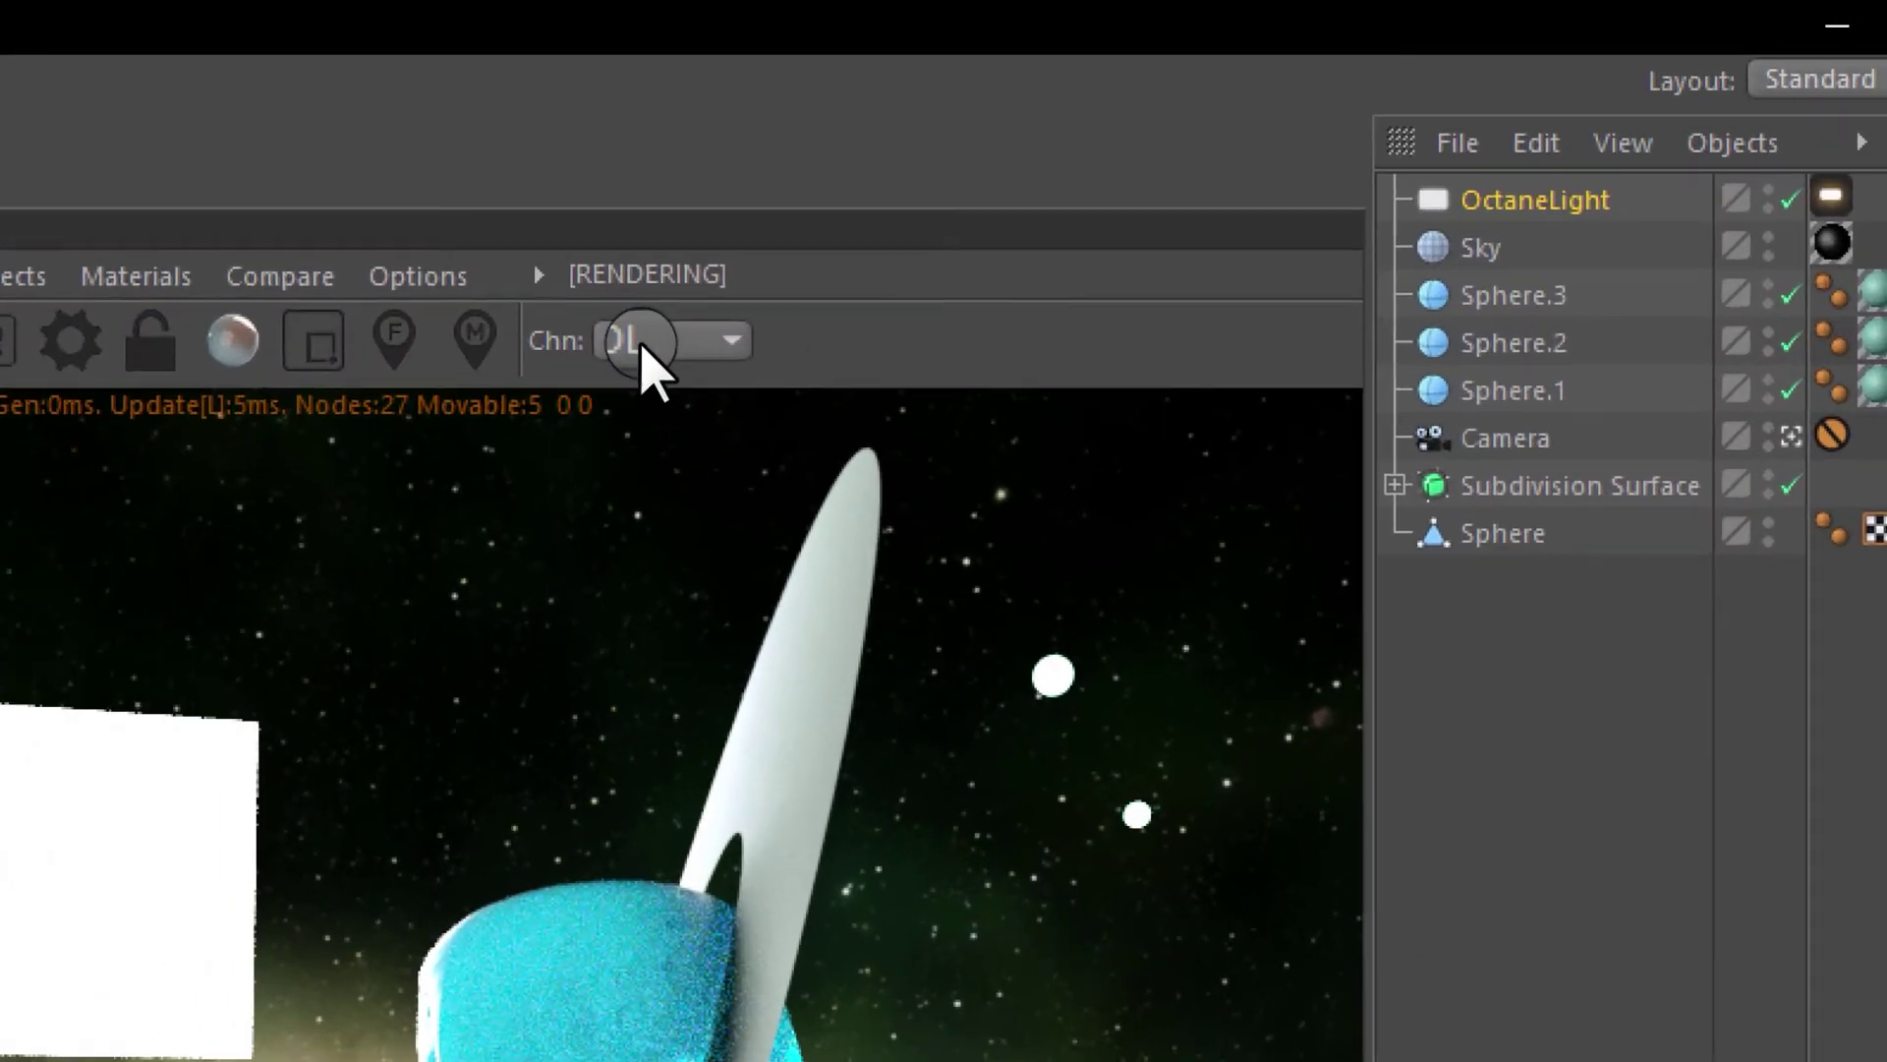
- Switch the Live Viewer's render channel from DL to PT path tracing
click(1354, 149)
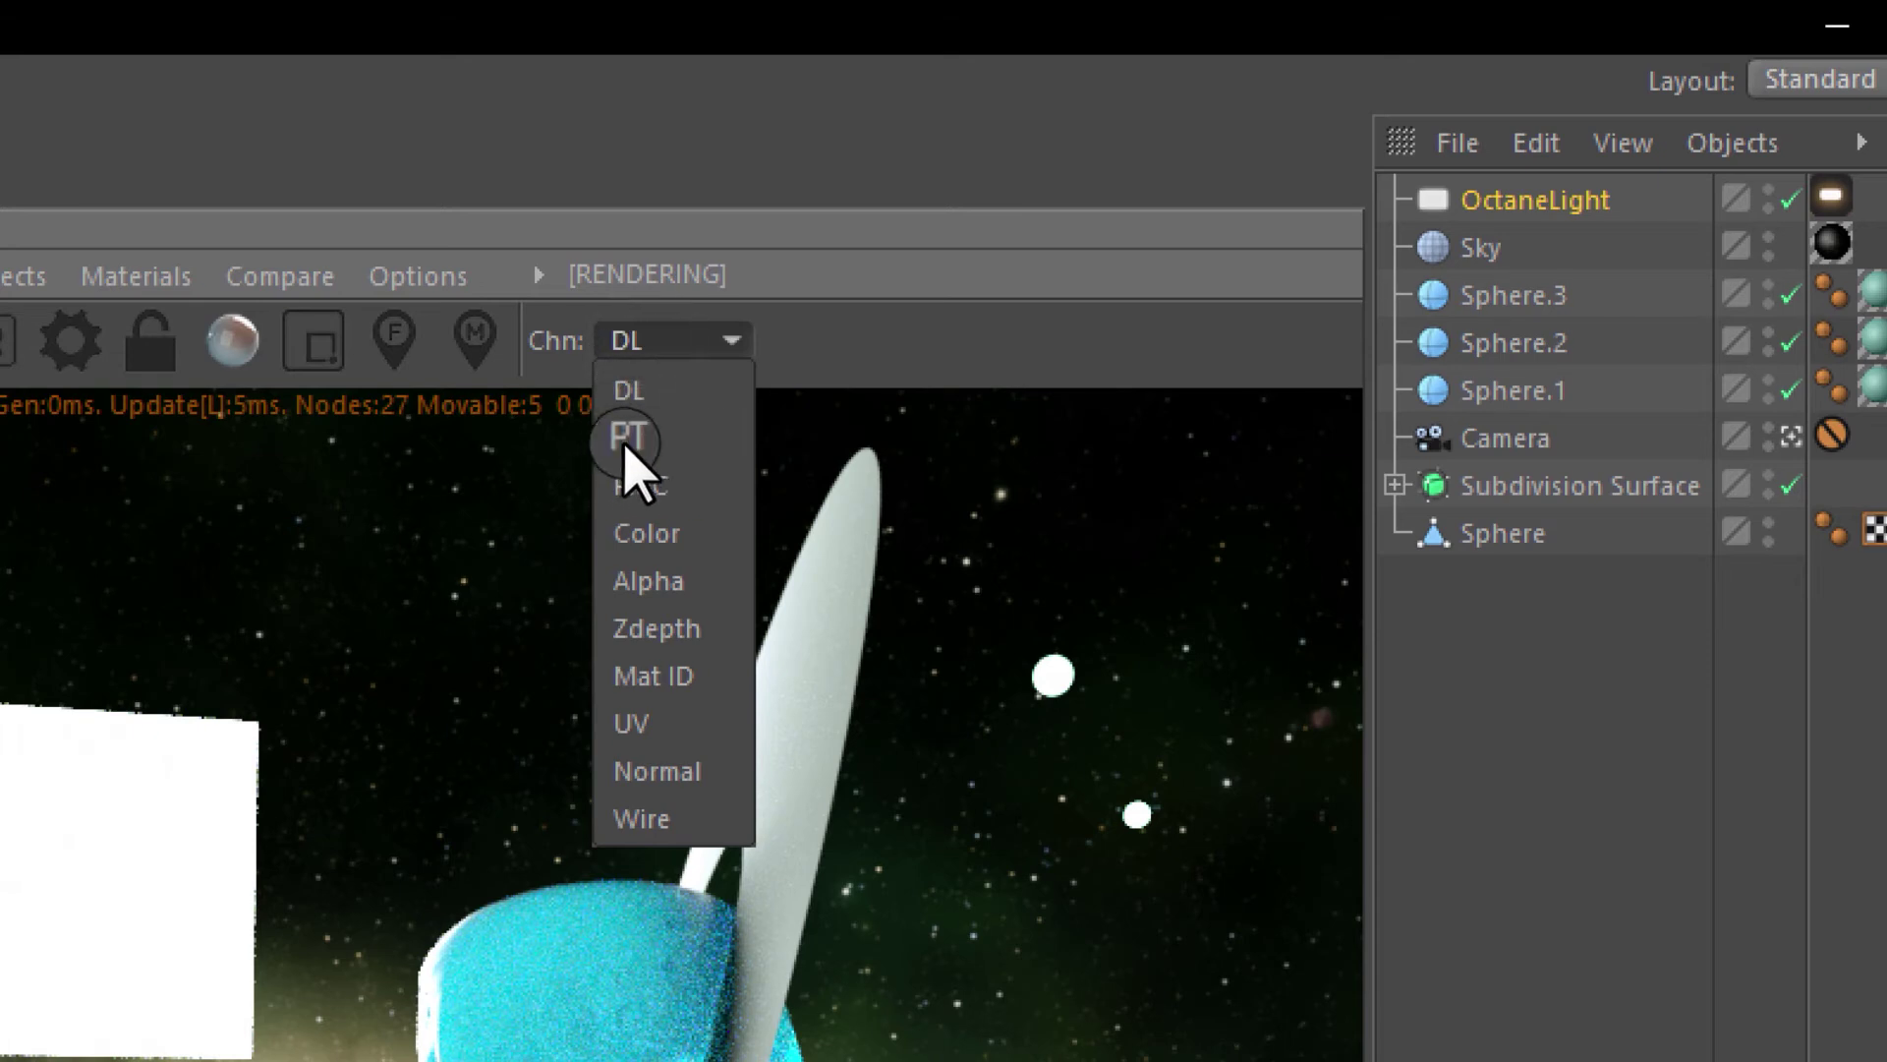
click(863, 299)
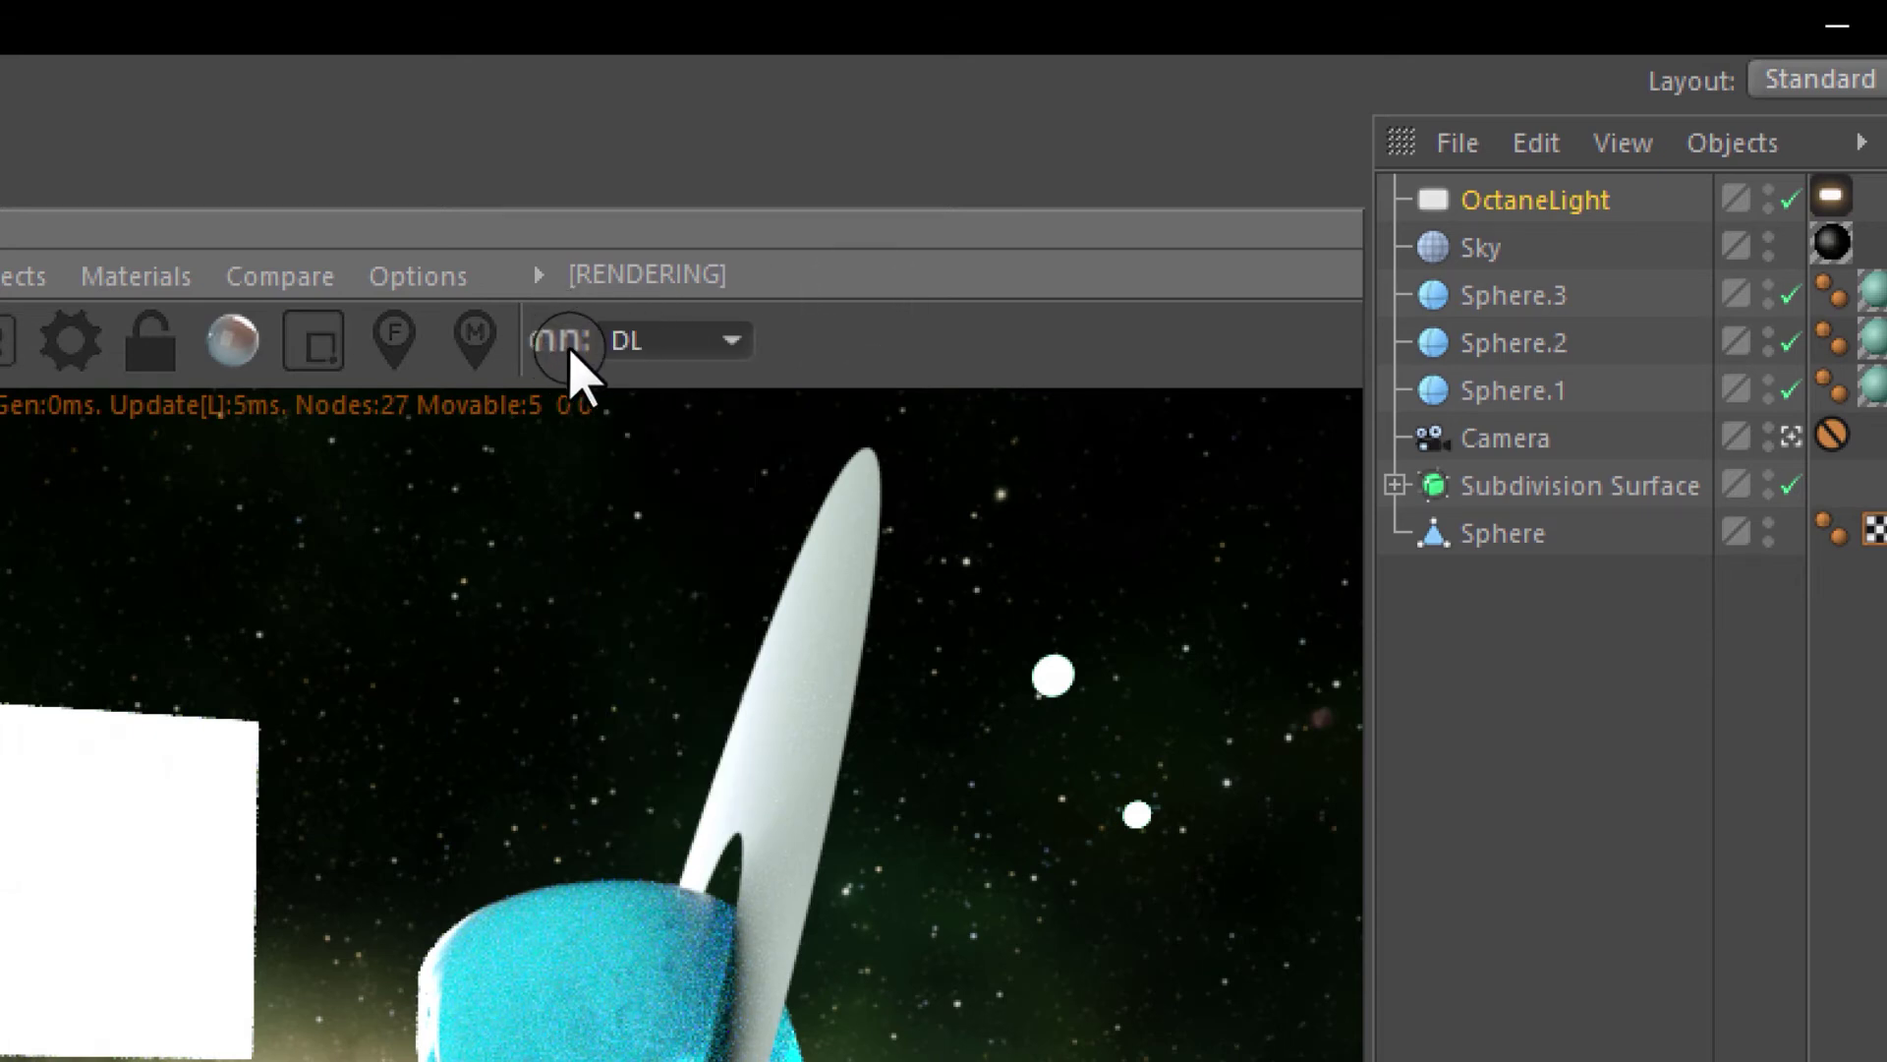
click(664, 342)
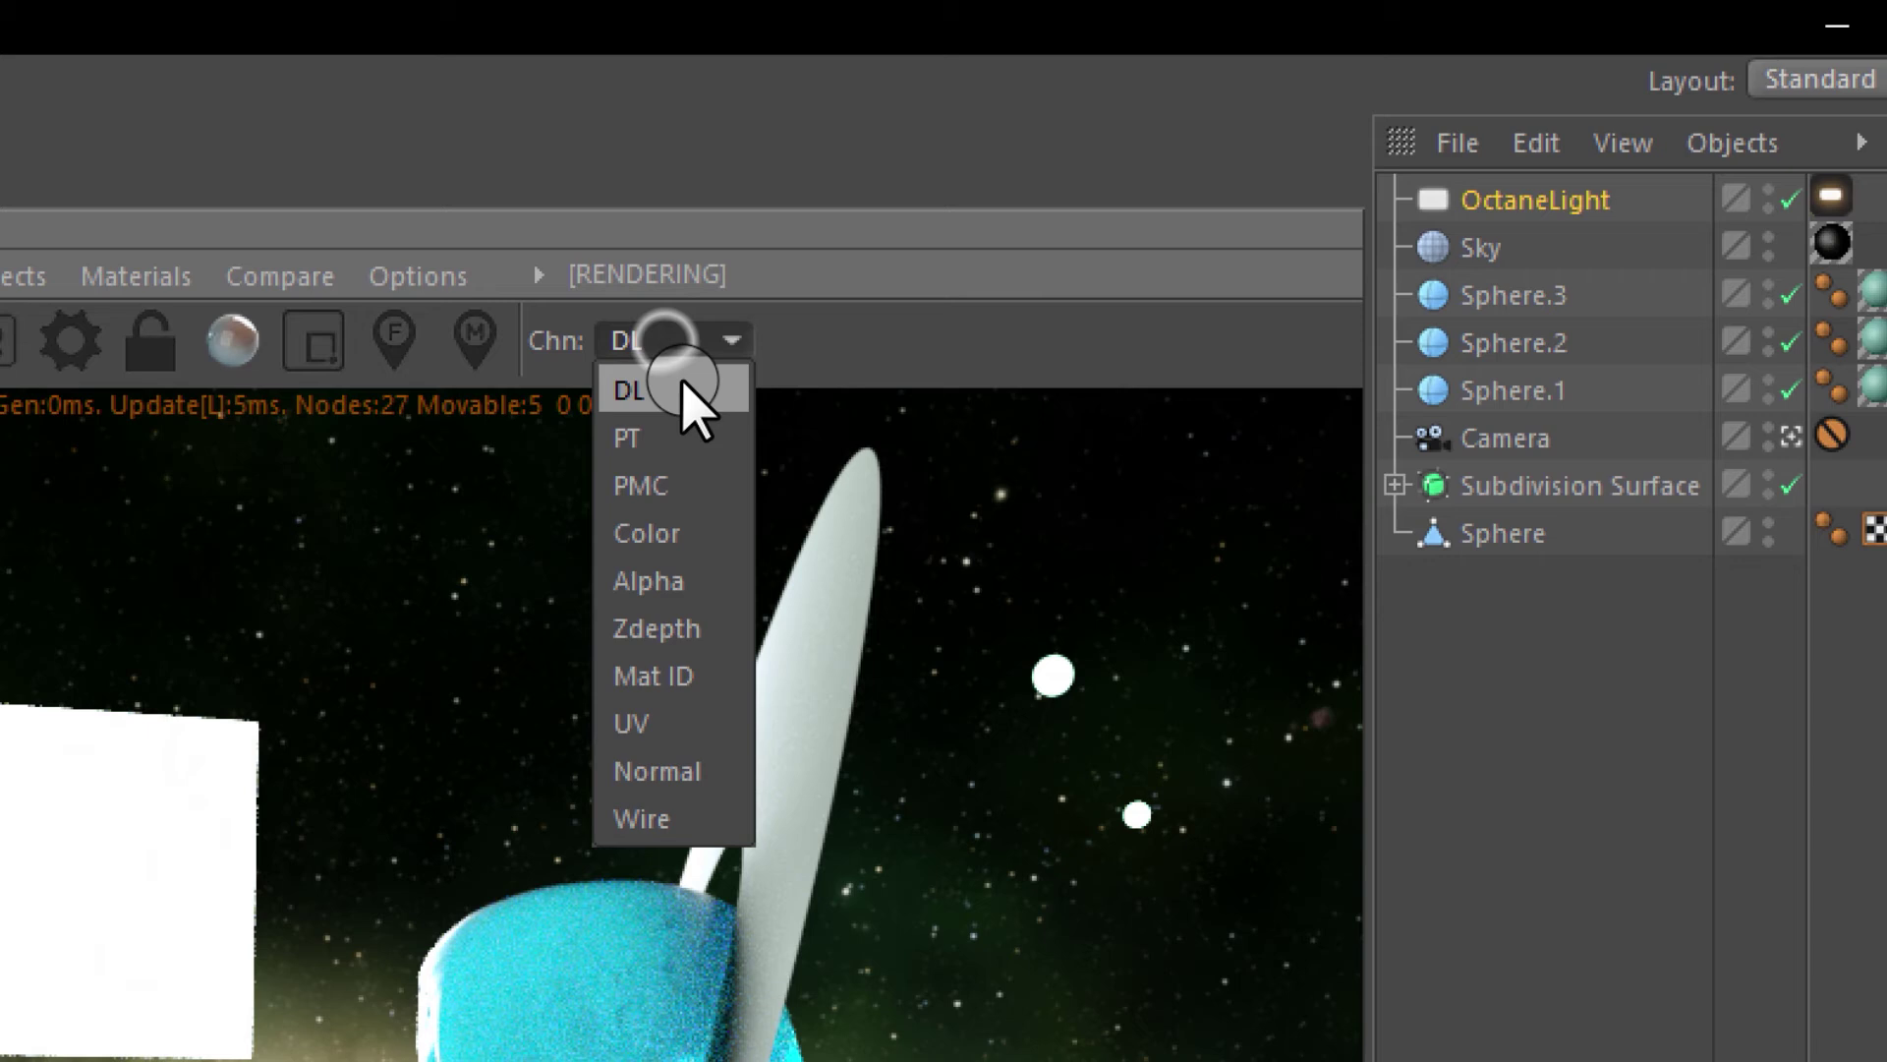
click(661, 439)
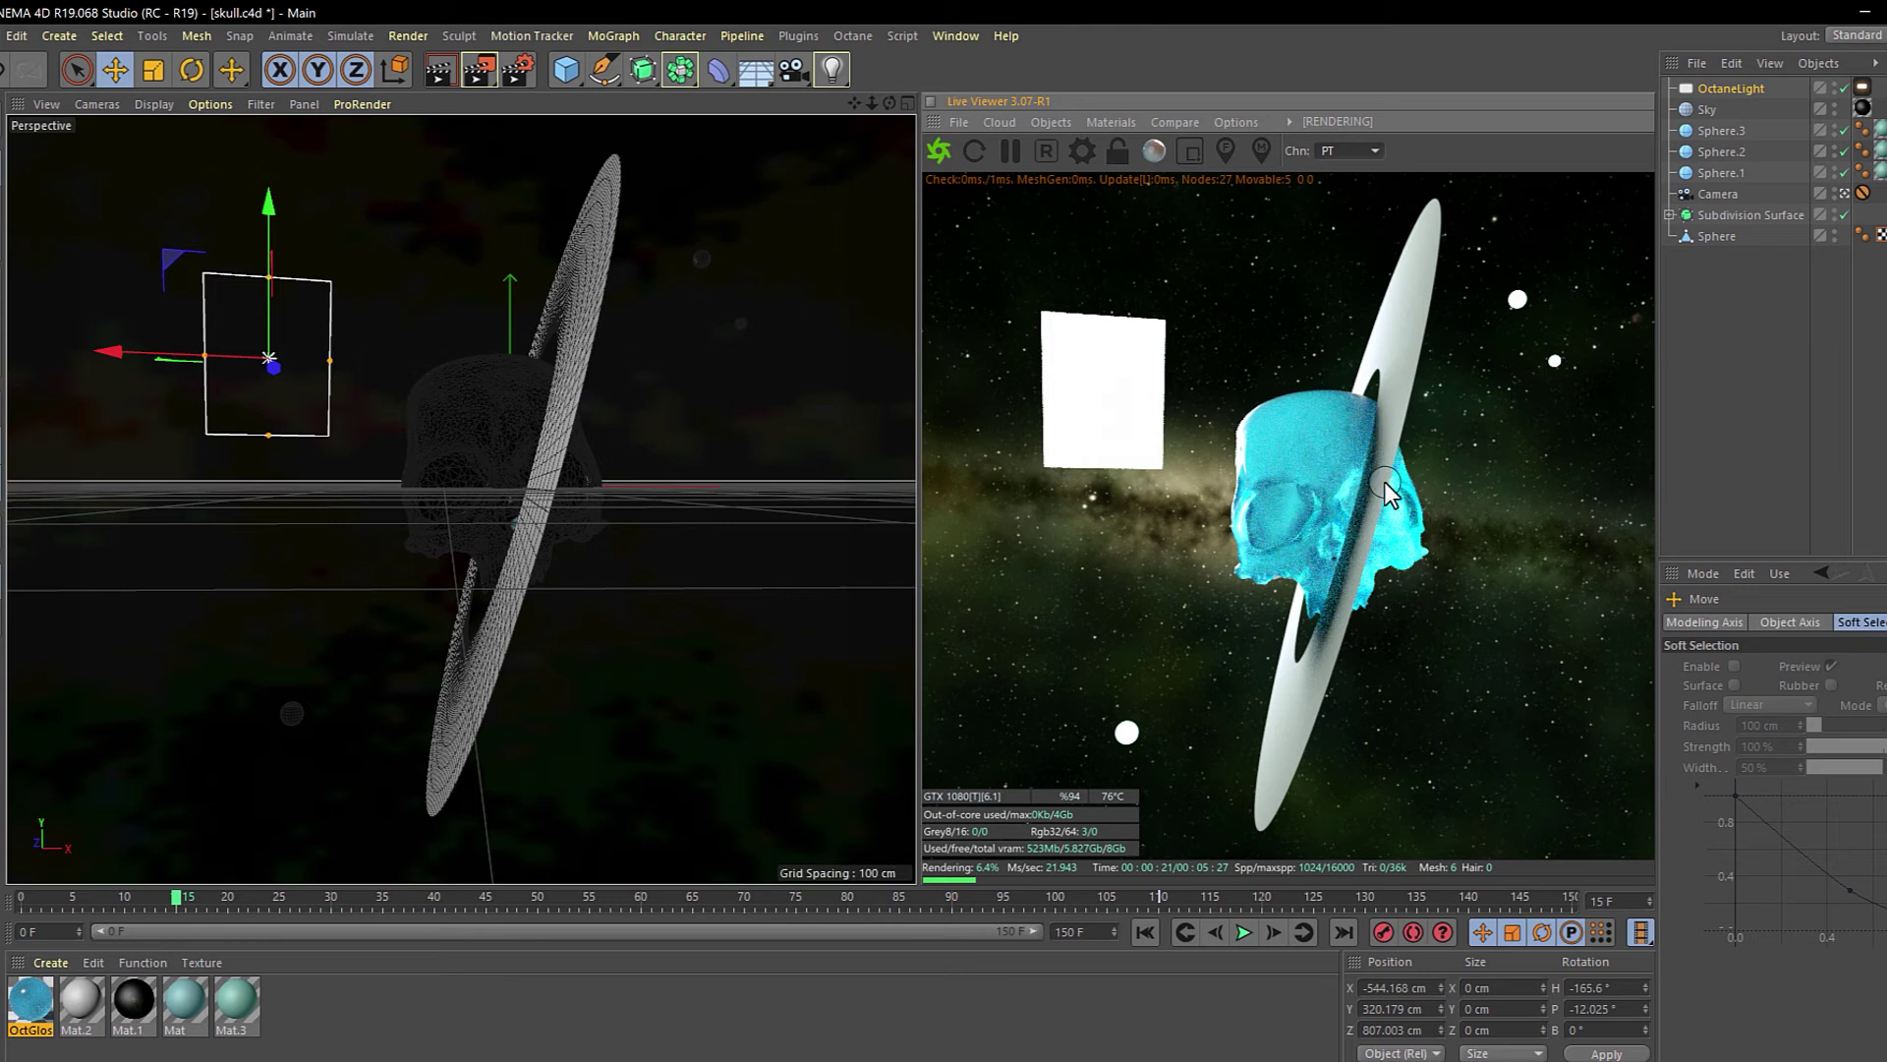
- Cap Octane's path-tracing Max. samples at 1500 in Octane Settings, then close the window
click(1341, 155)
click(1081, 156)
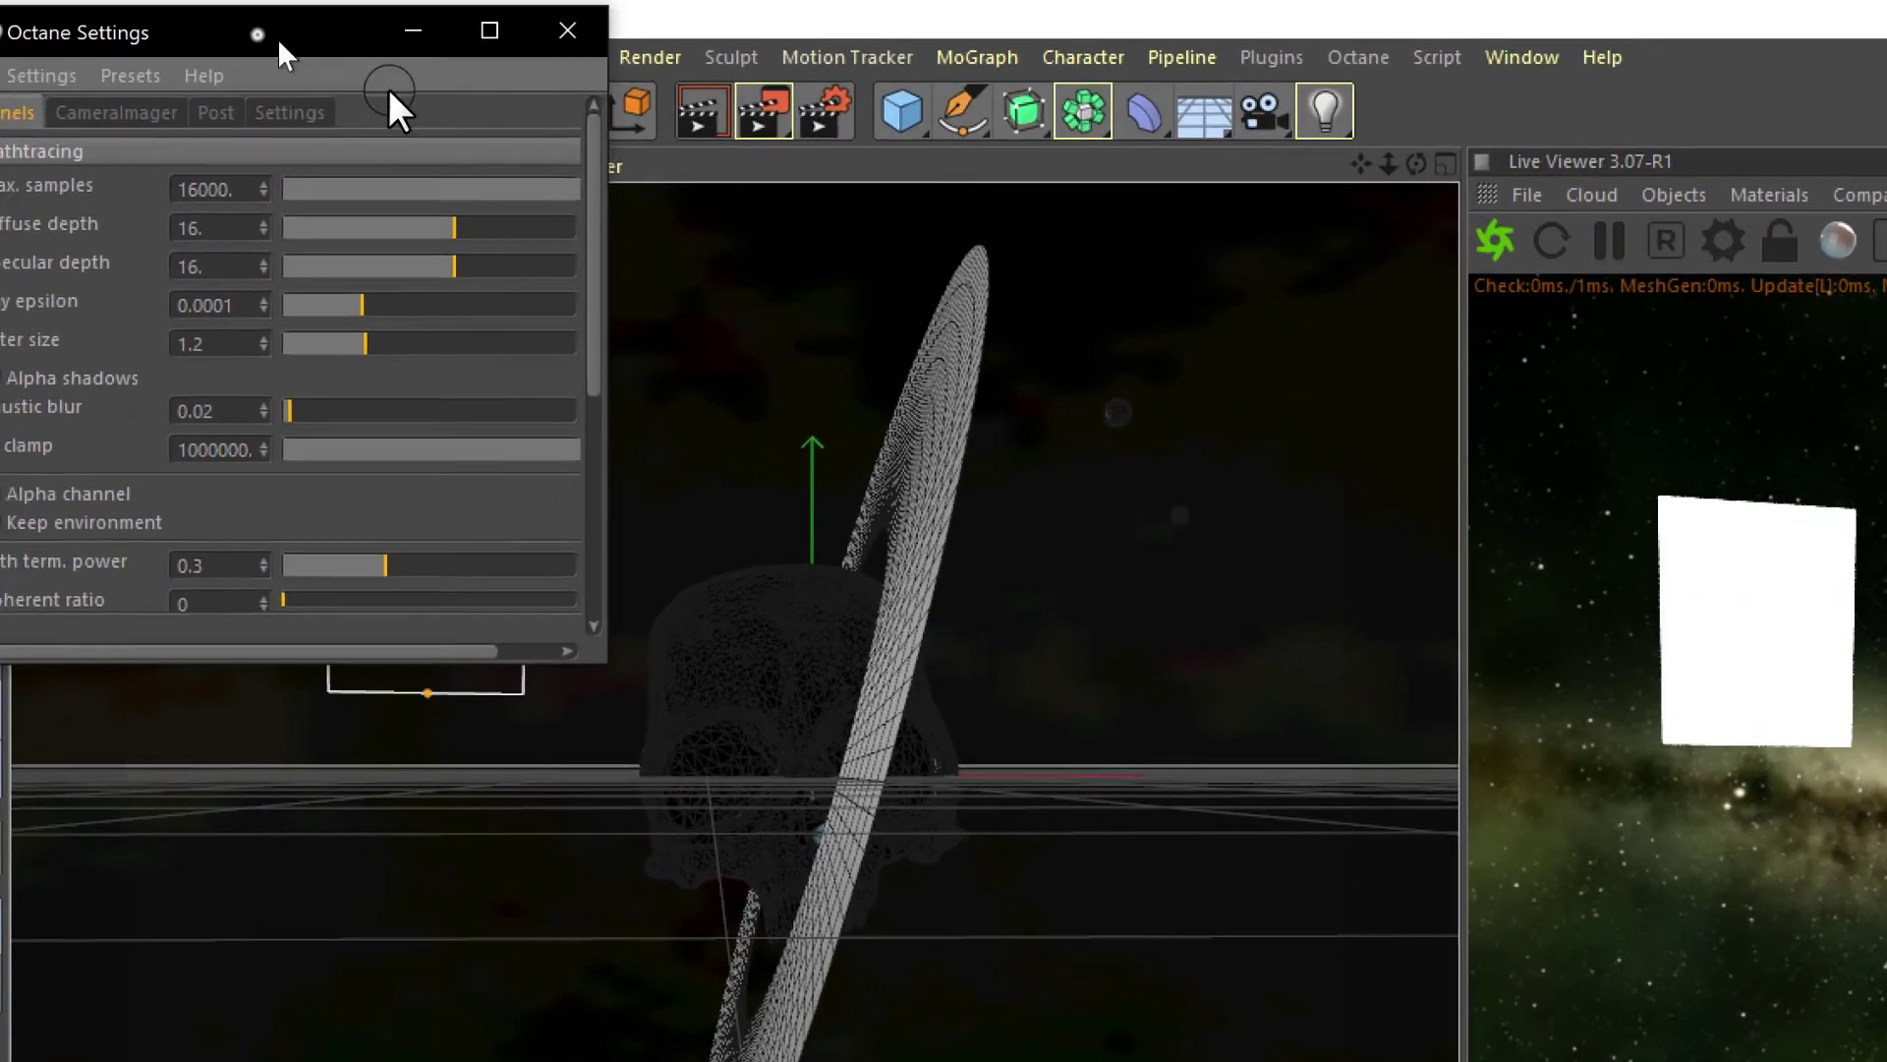
drag(165, 20, 590, 202)
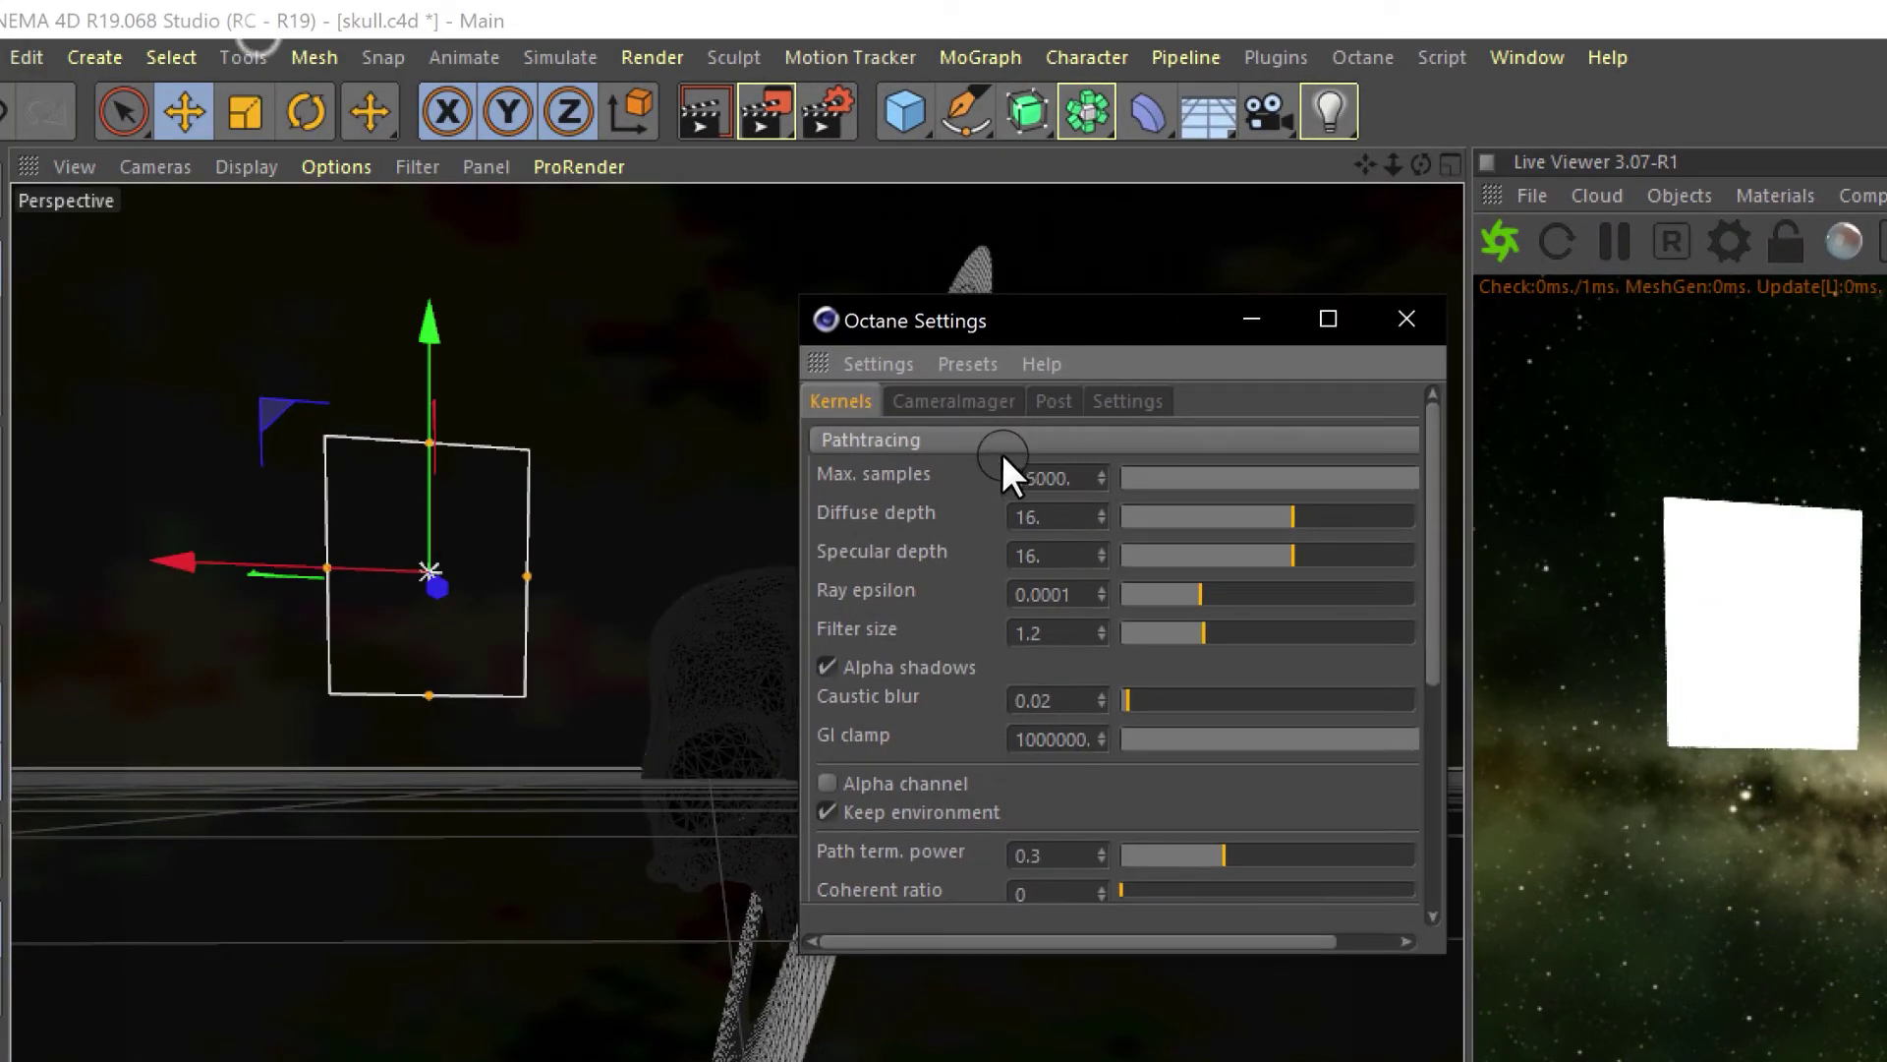
double_click(1066, 477)
text(16000)
key(Return)
text(1500)
click(1243, 398)
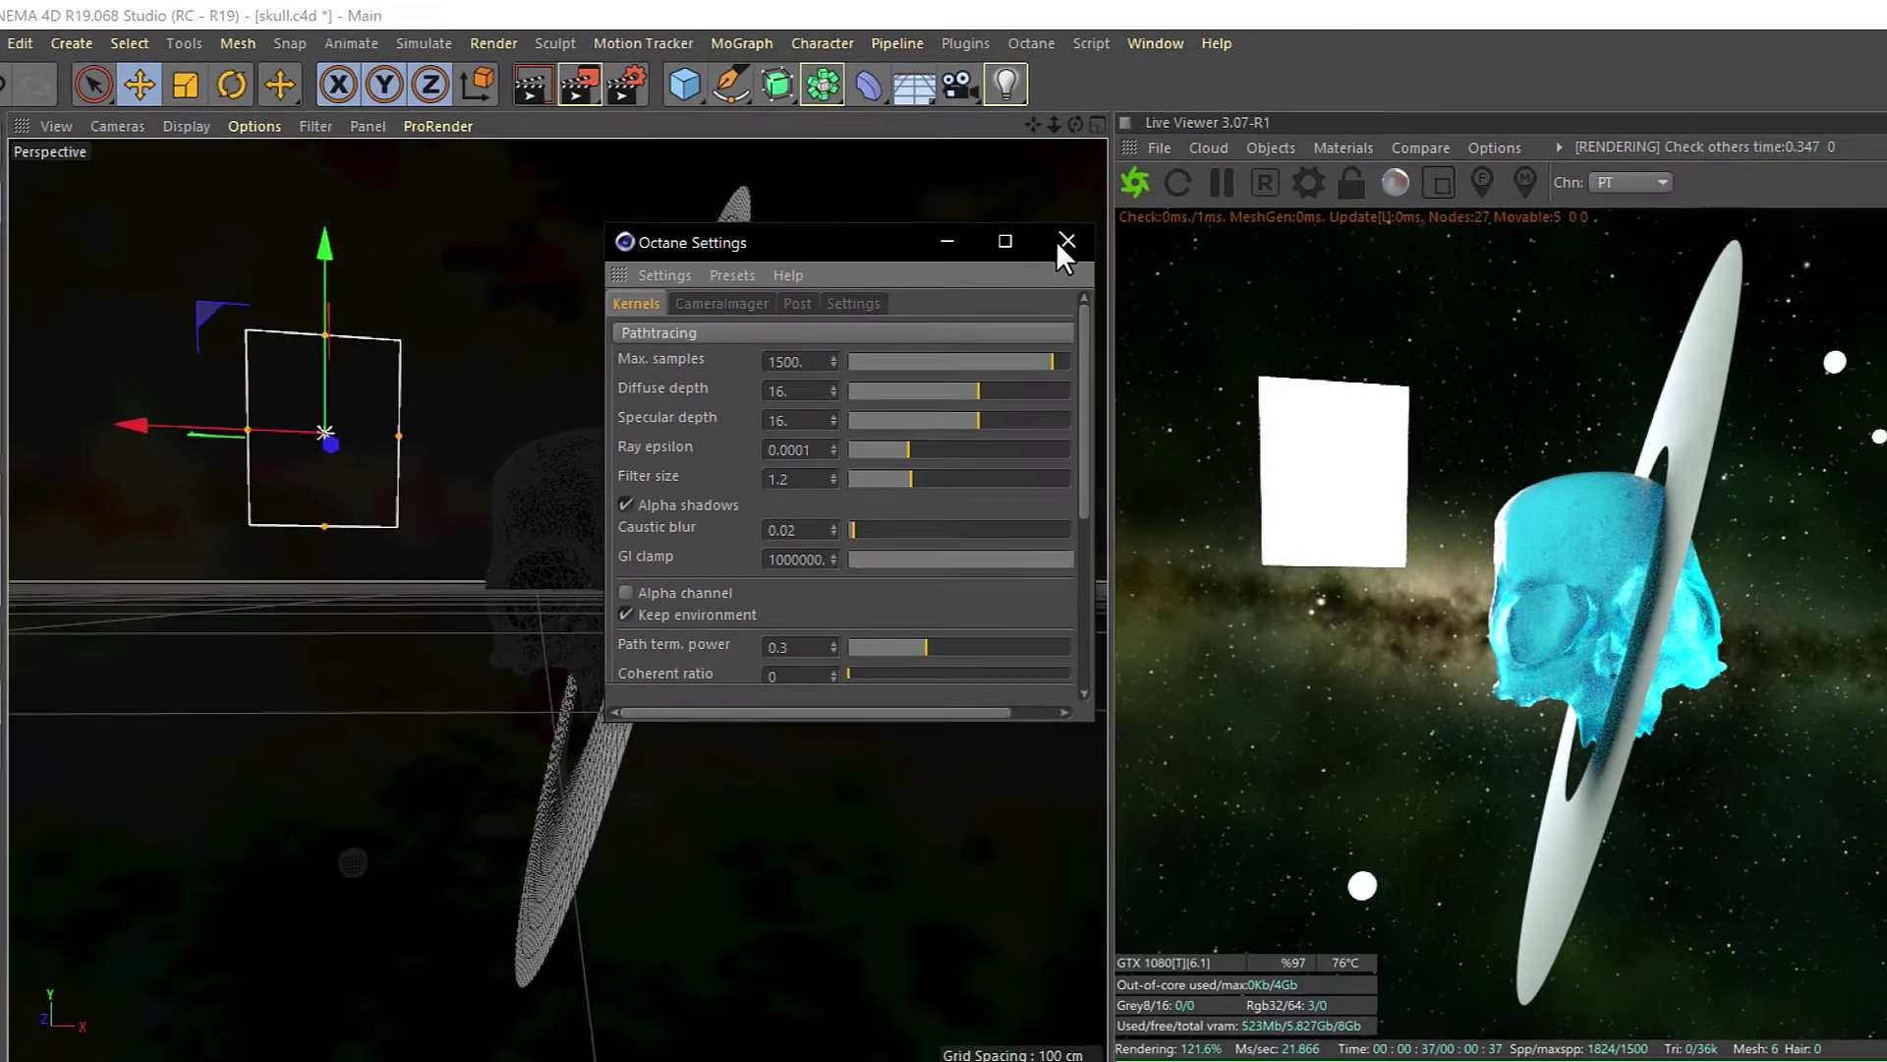
click(1064, 243)
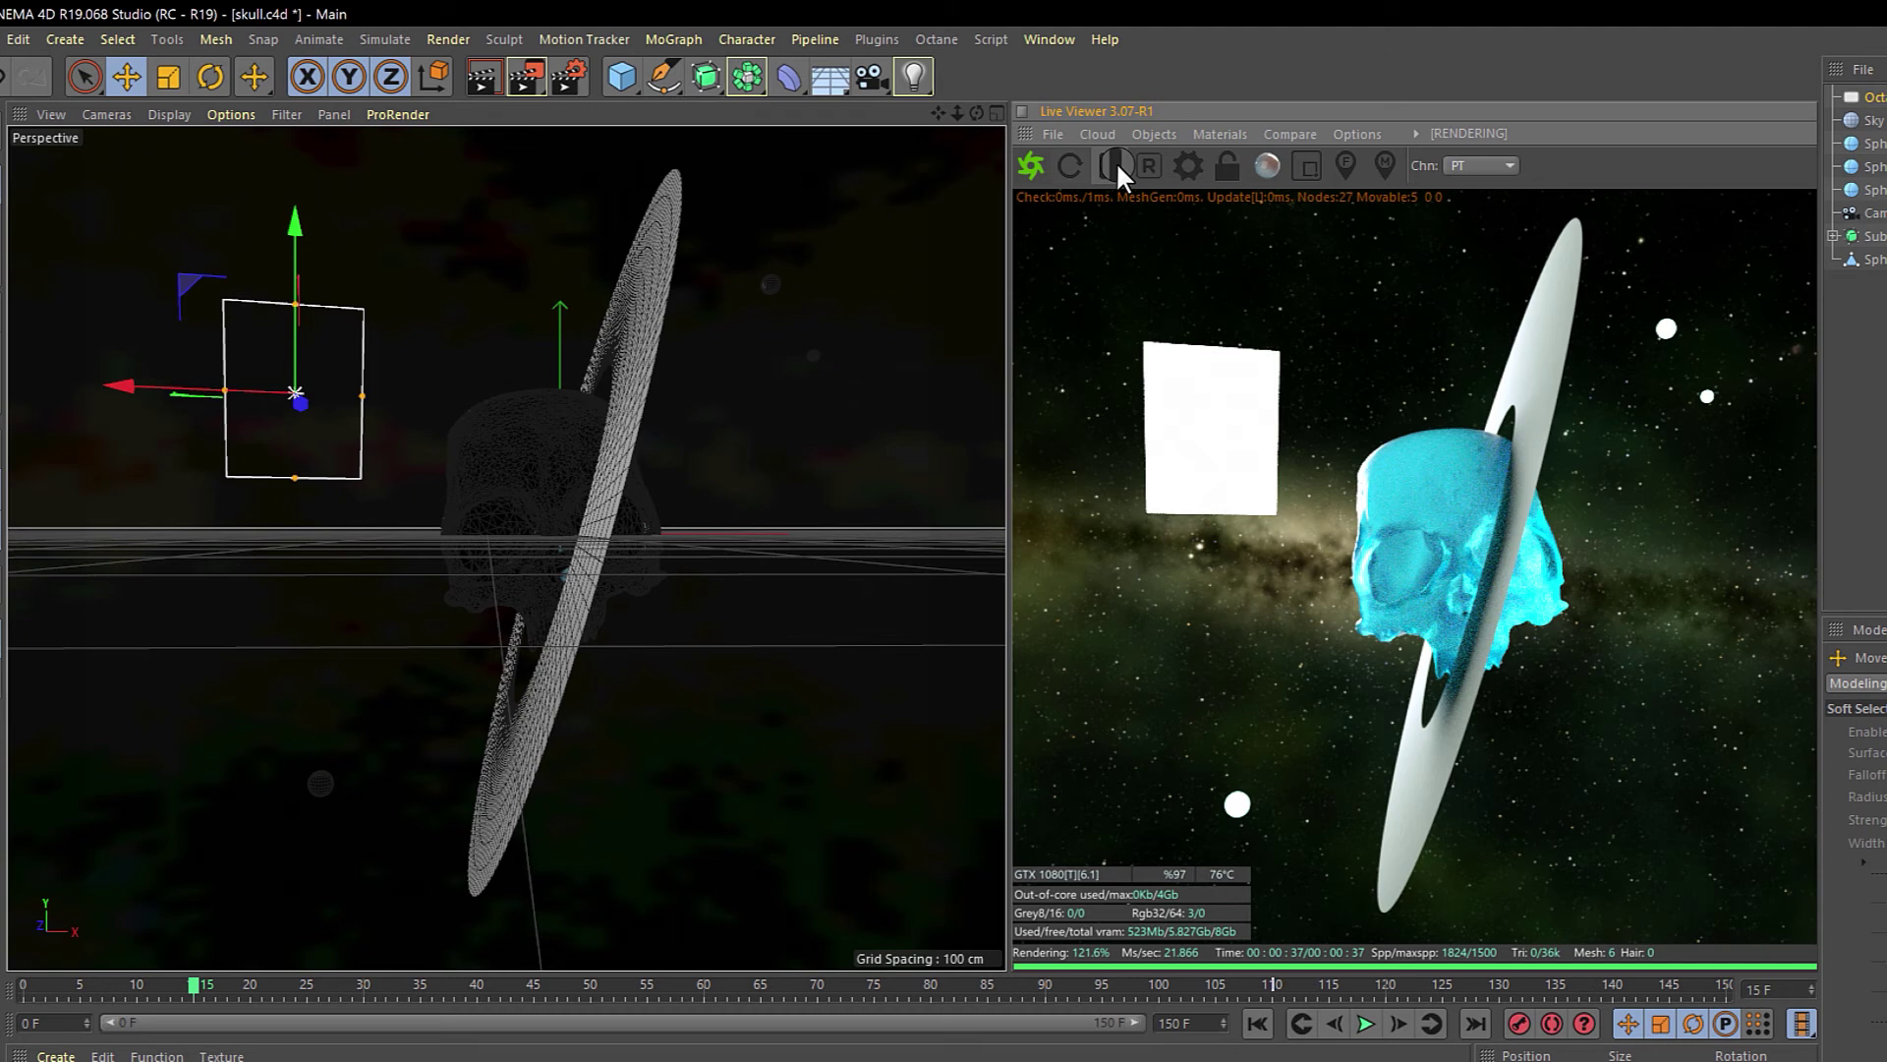
click(1182, 183)
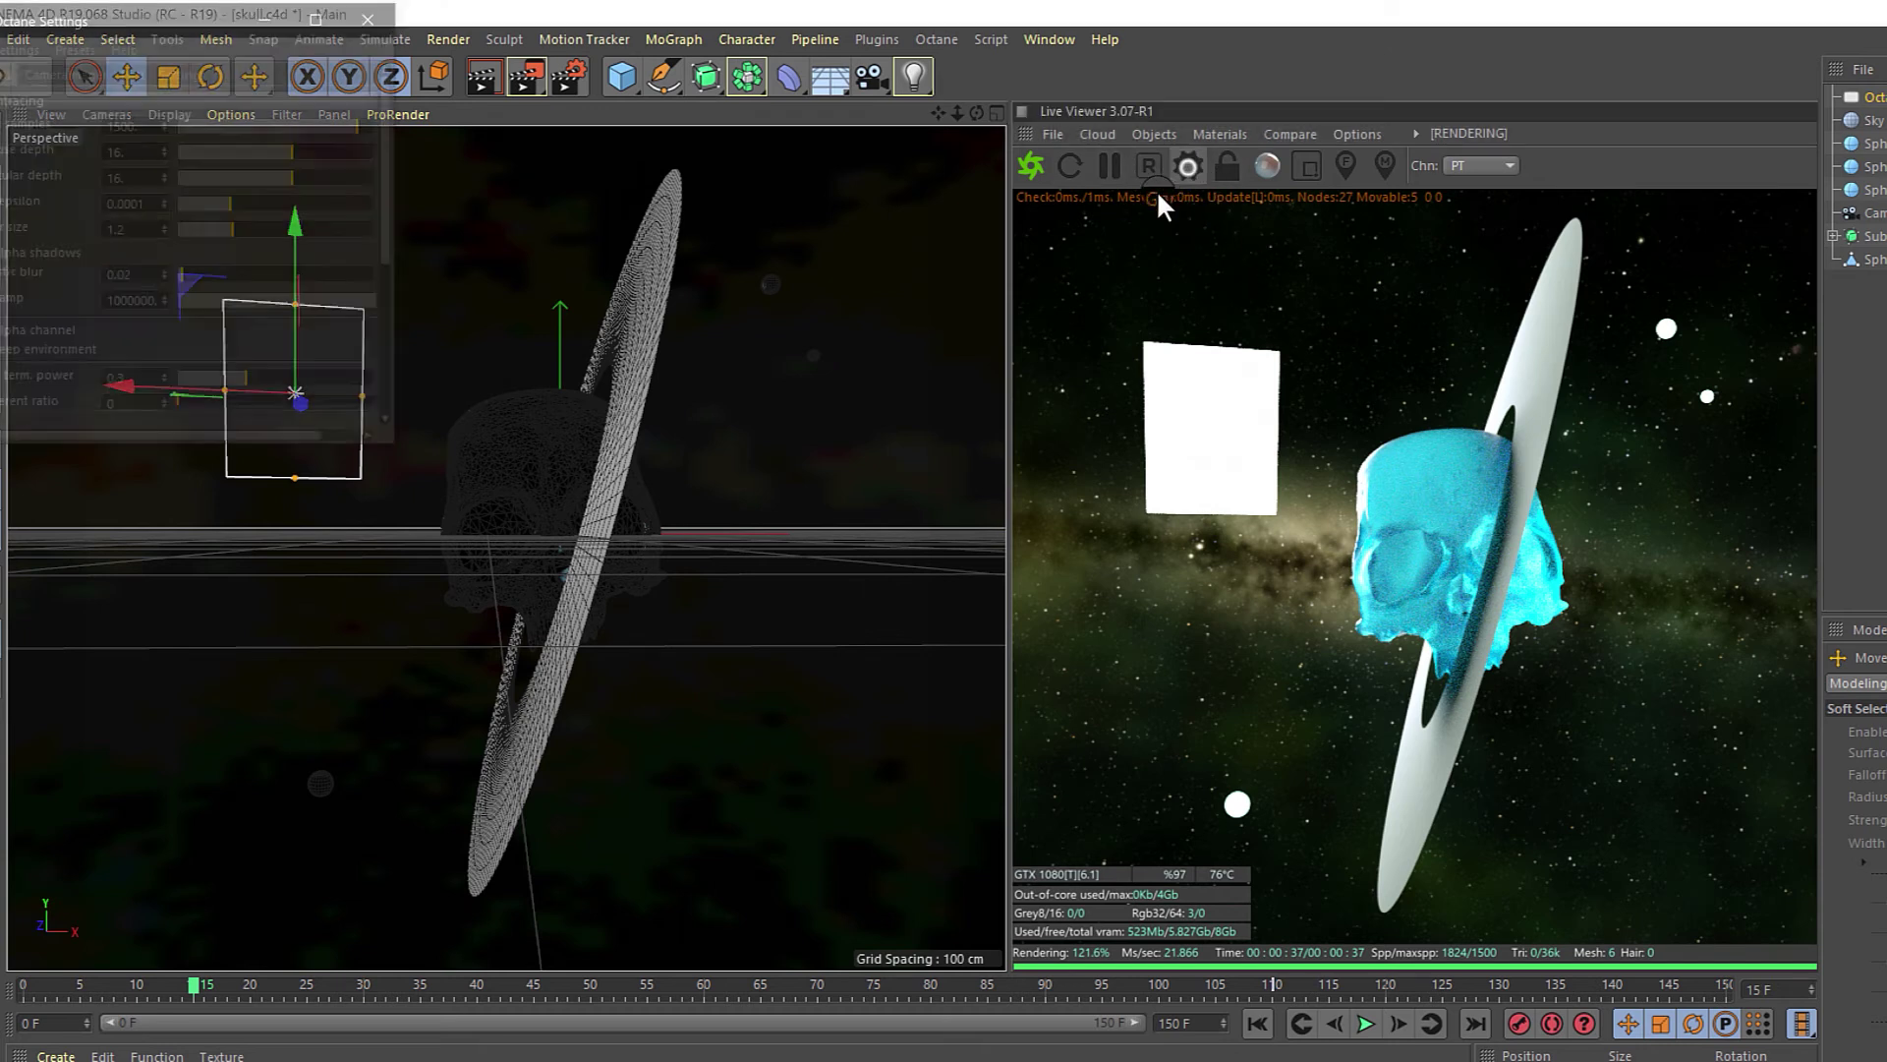
drag(204, 13, 755, 224)
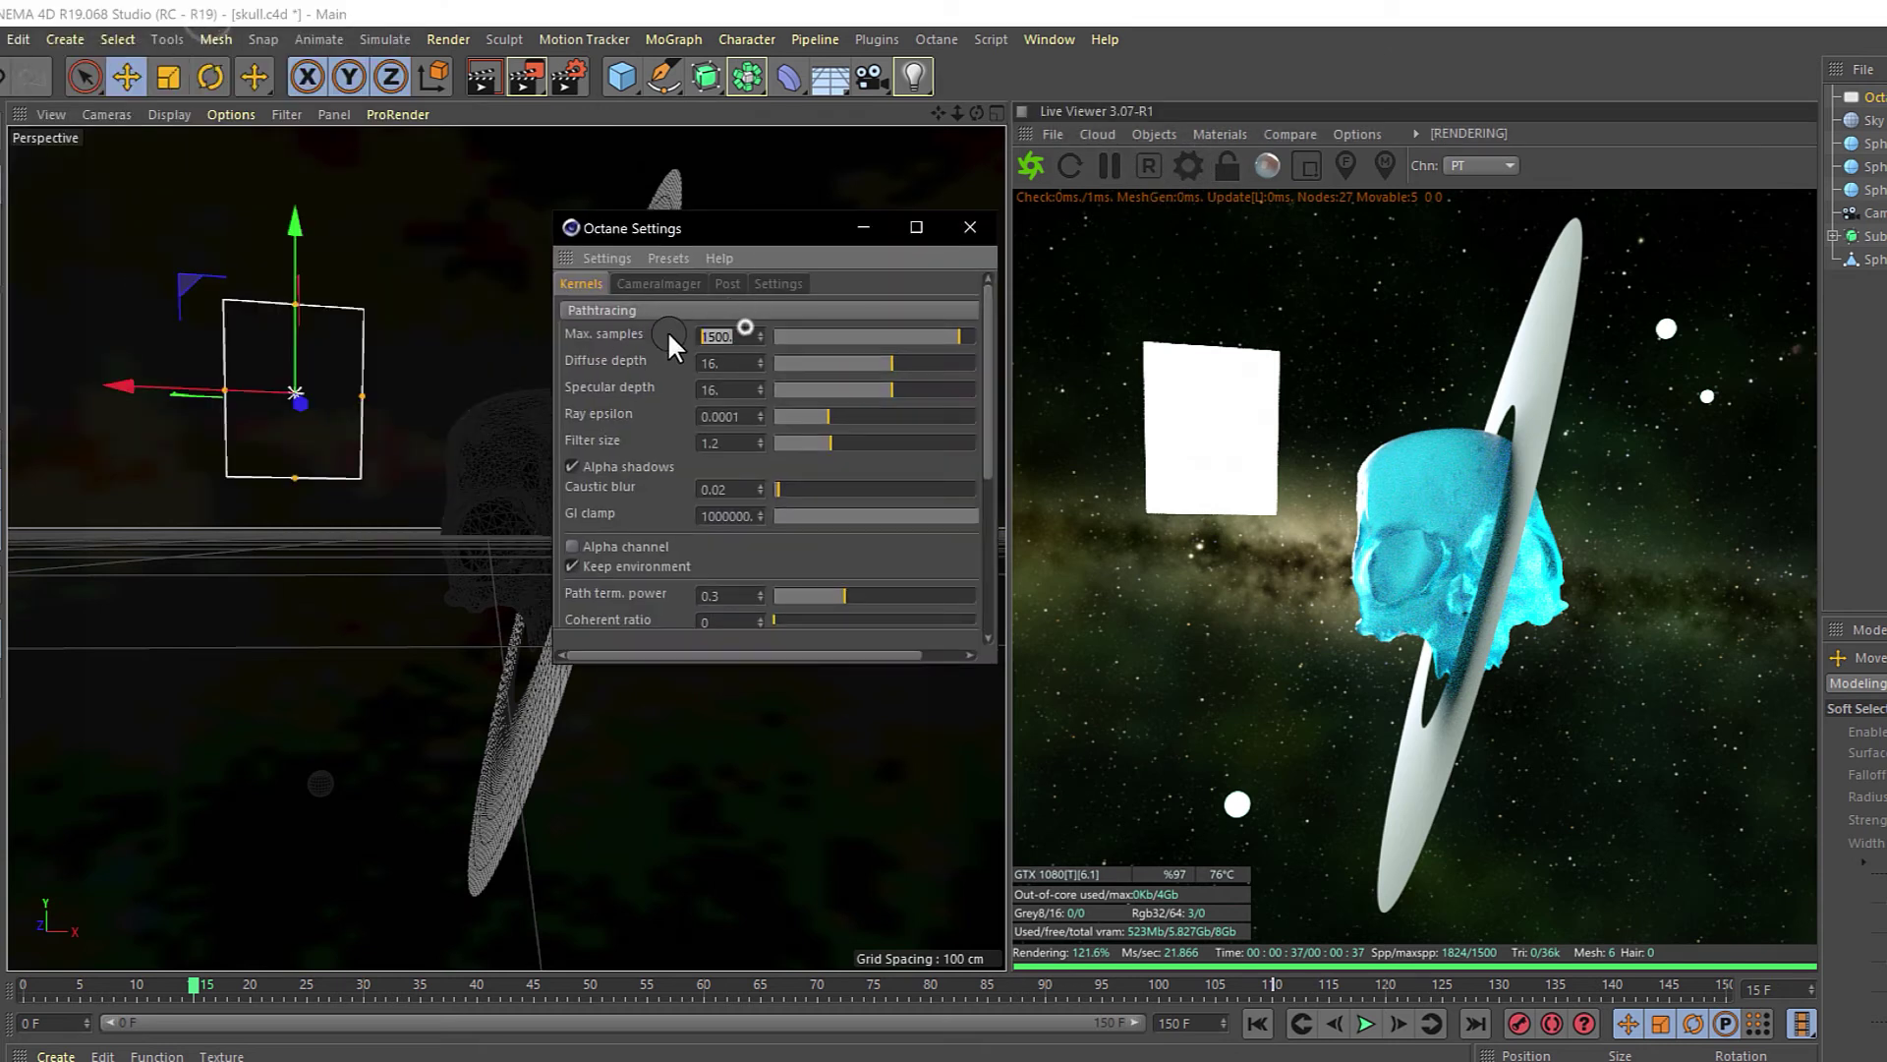
click(970, 227)
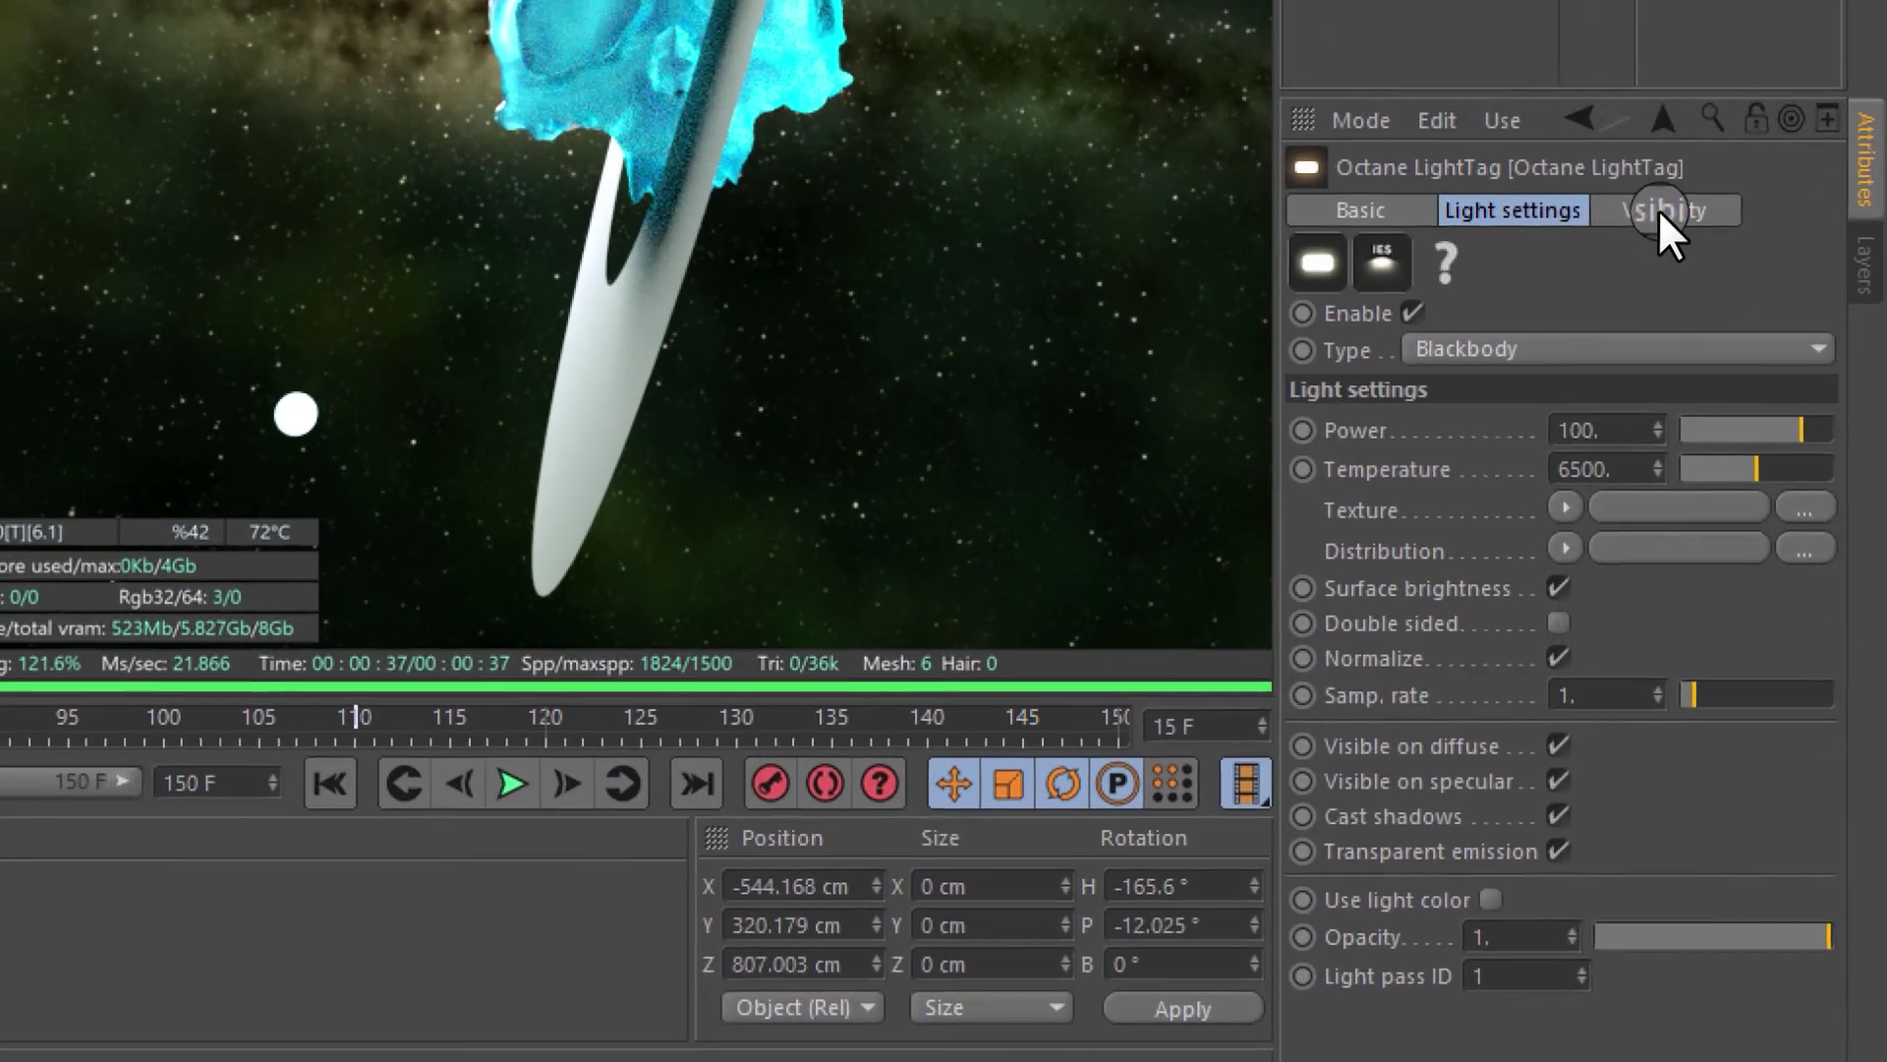
- Set the Octane light tag's General visibility to 0 to hide the light panel
click(1777, 596)
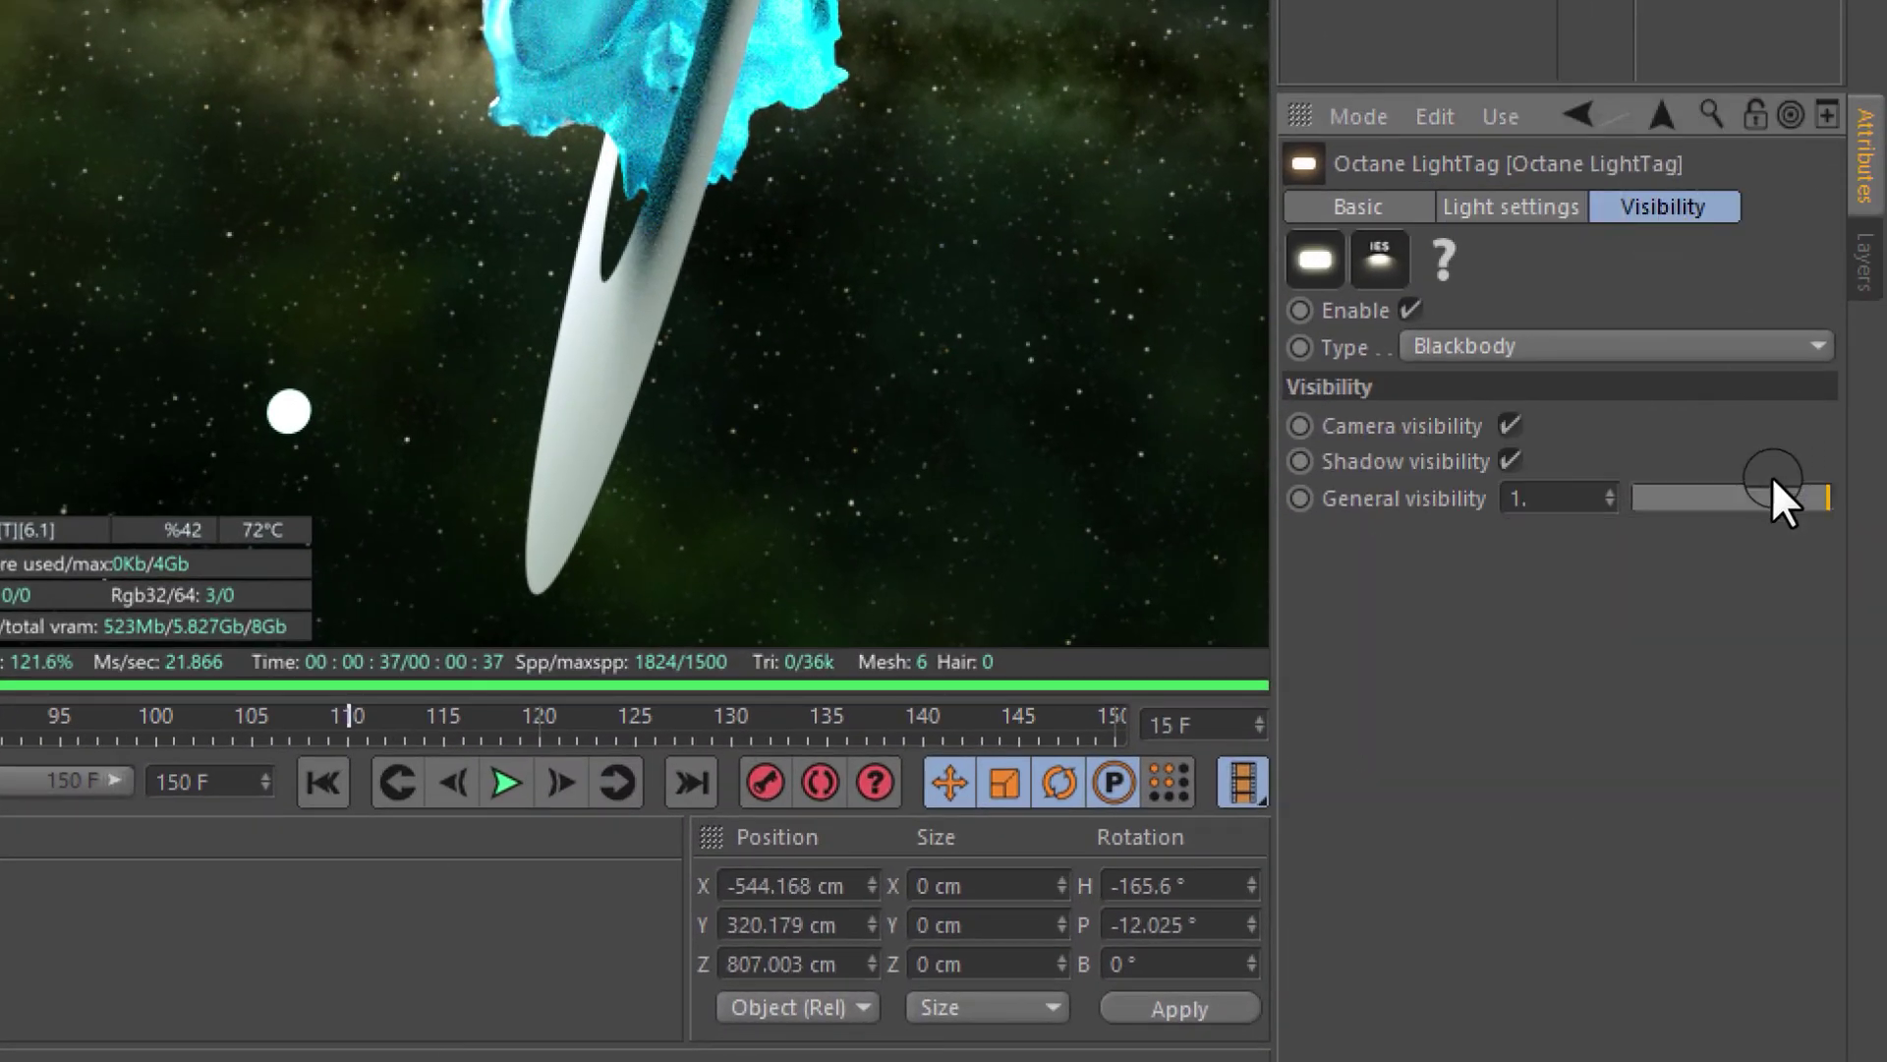
click(1509, 497)
text(0)
key(Return)
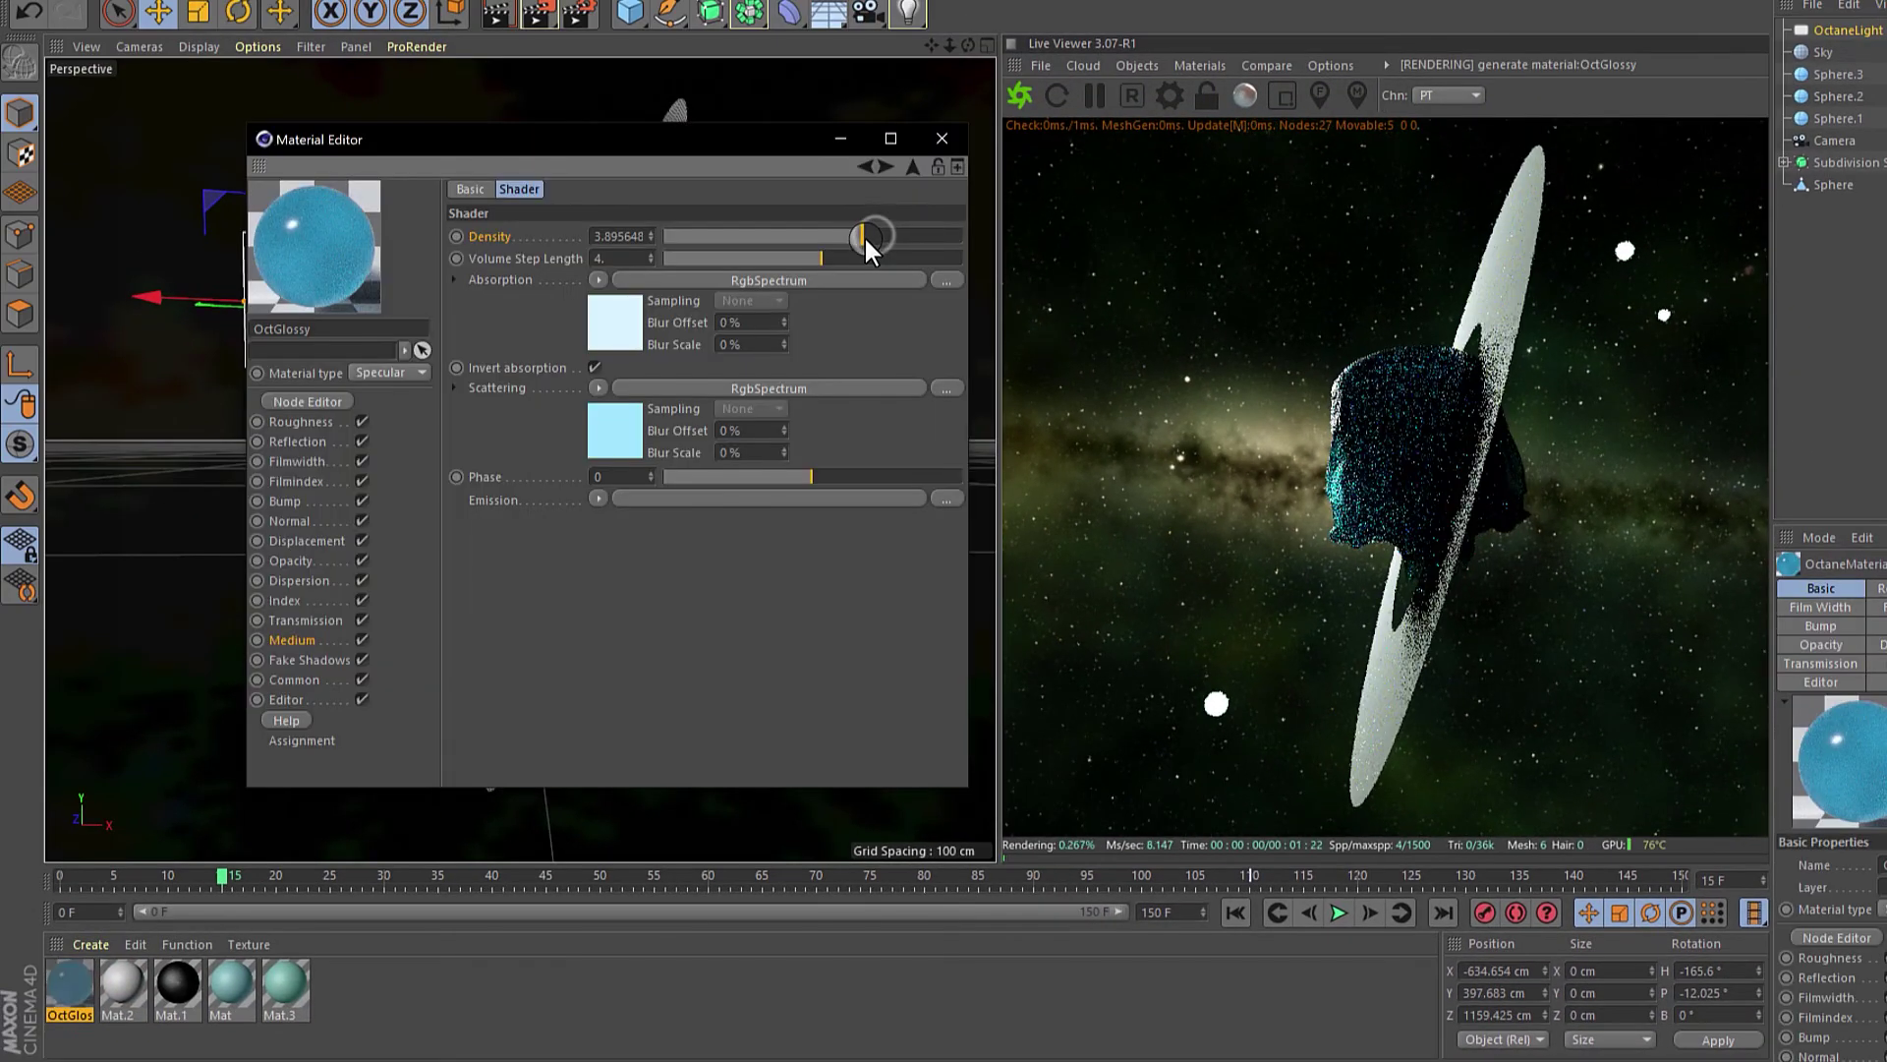
- Raise the skull material's Medium Density to about 2.30, then close the Material Editor
drag(857, 238, 852, 238)
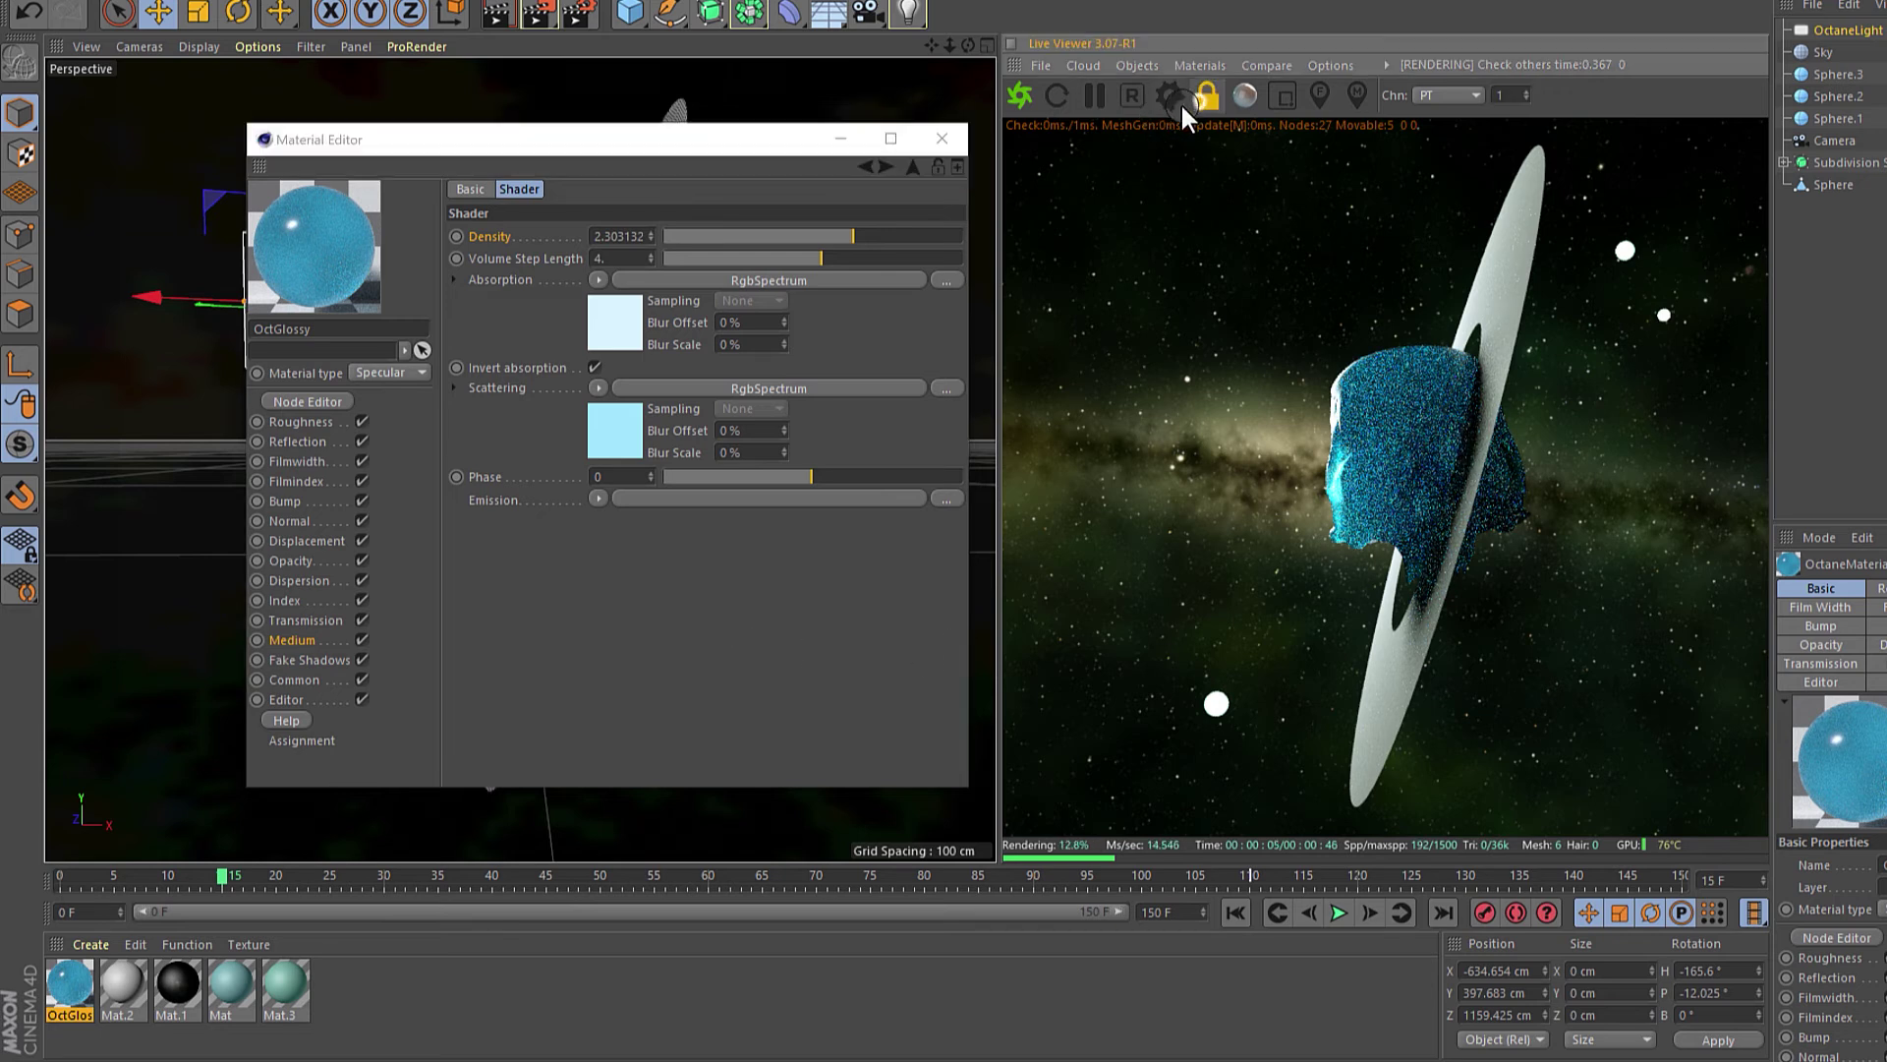
click(1840, 153)
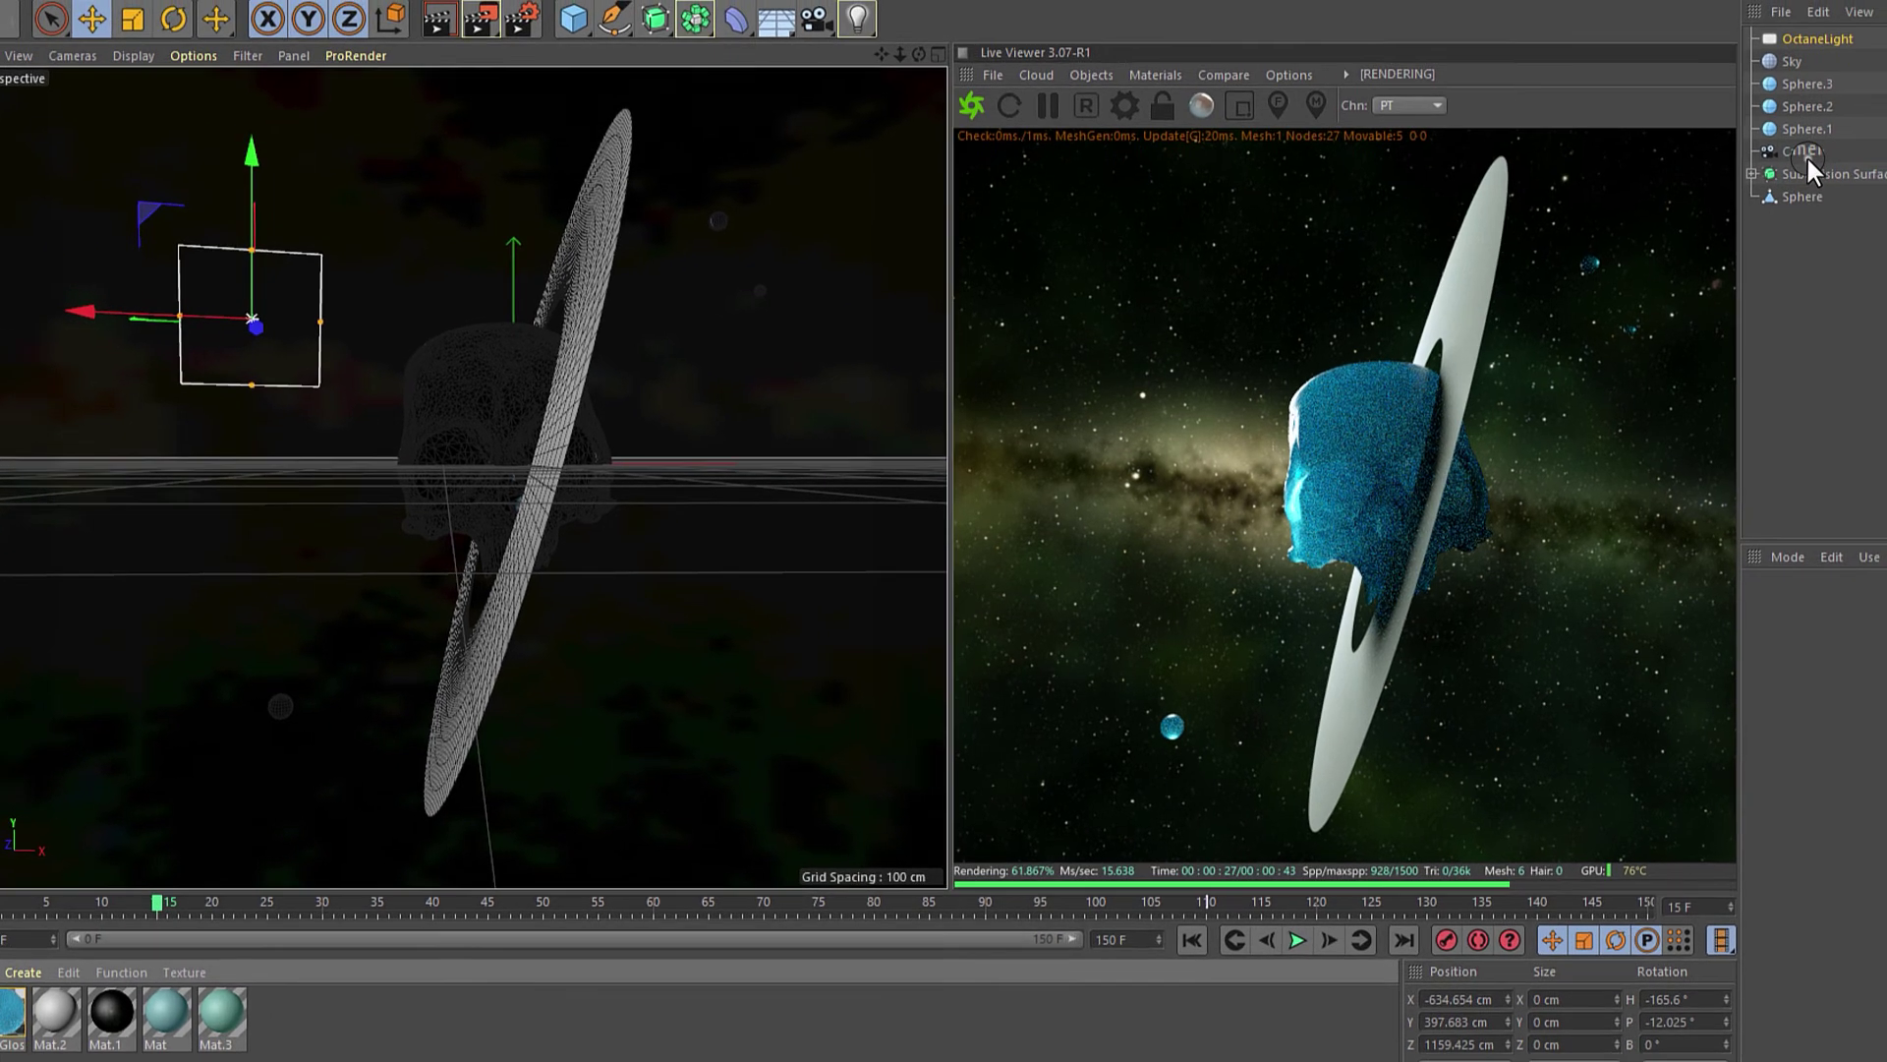
- Add an OctaneCameraTag with the Thinlens camera type to the Camera object
click(1834, 140)
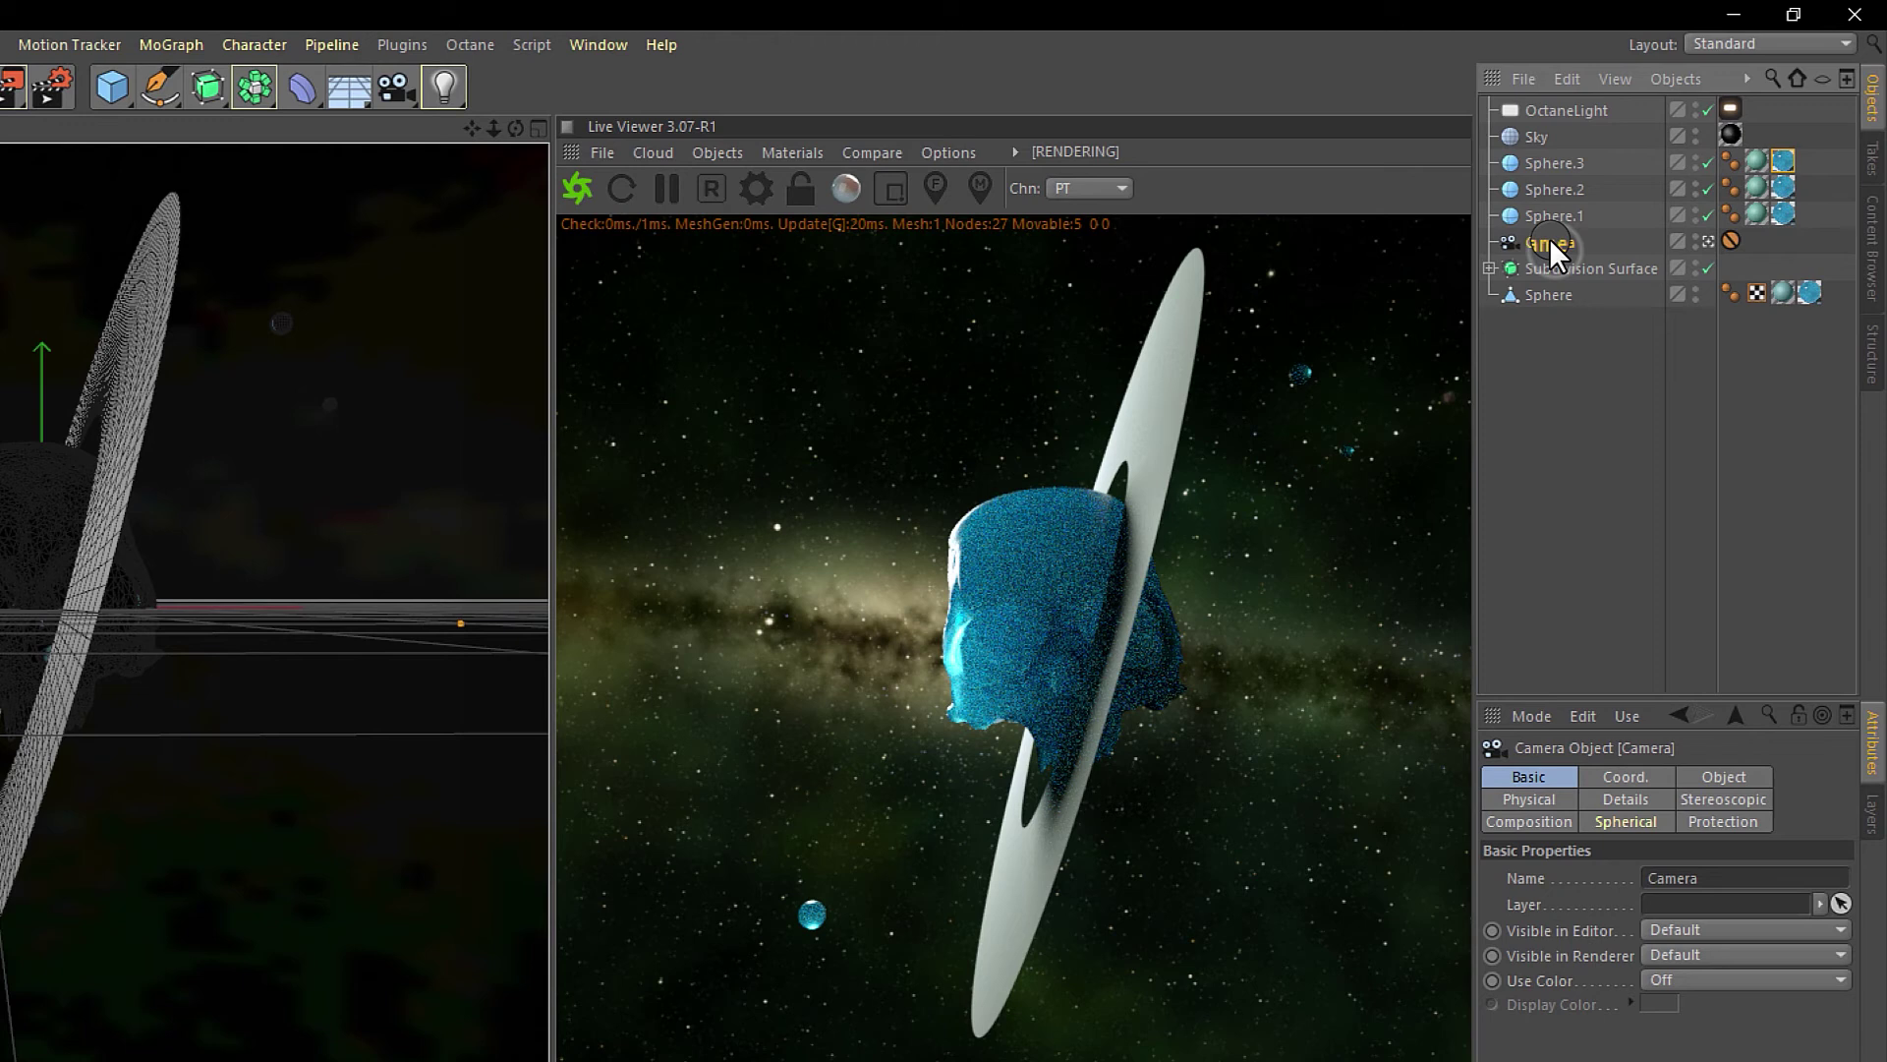
click(1739, 82)
mouse_move(1767, 115)
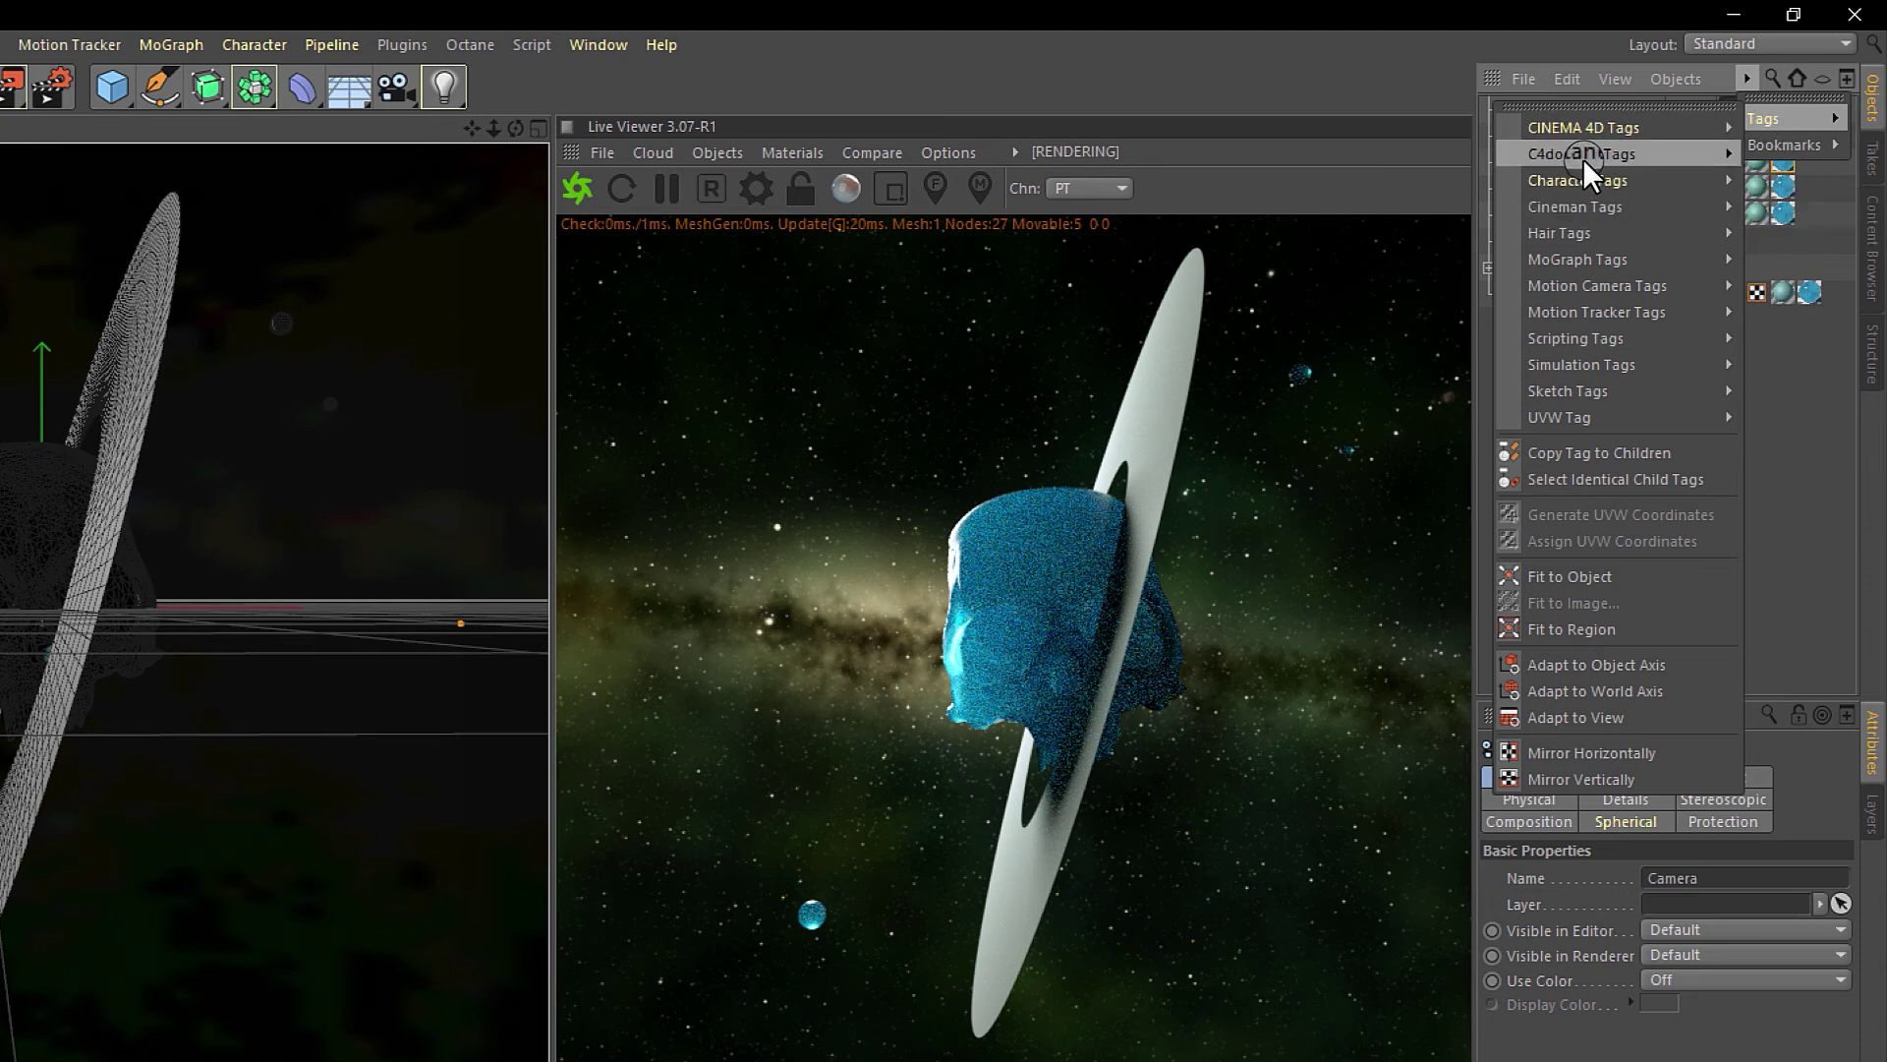
mouse_move(1582, 158)
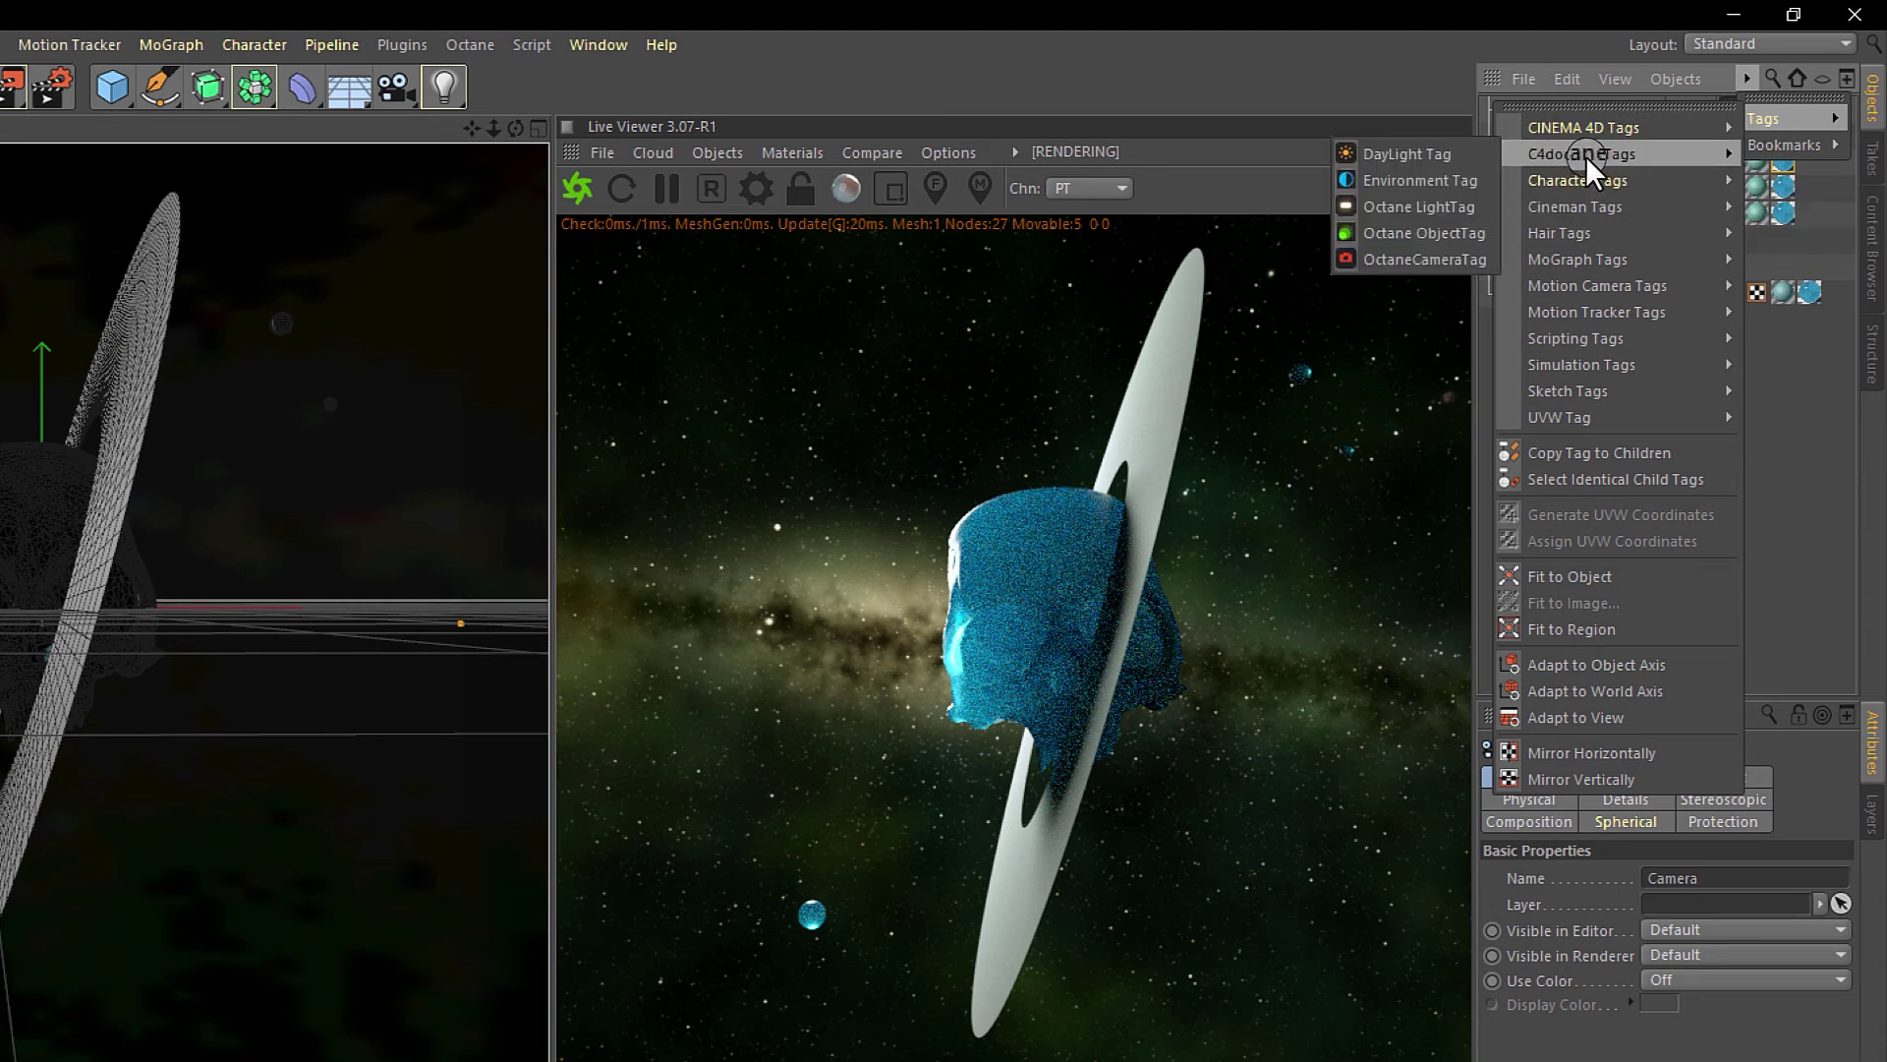
click(1424, 257)
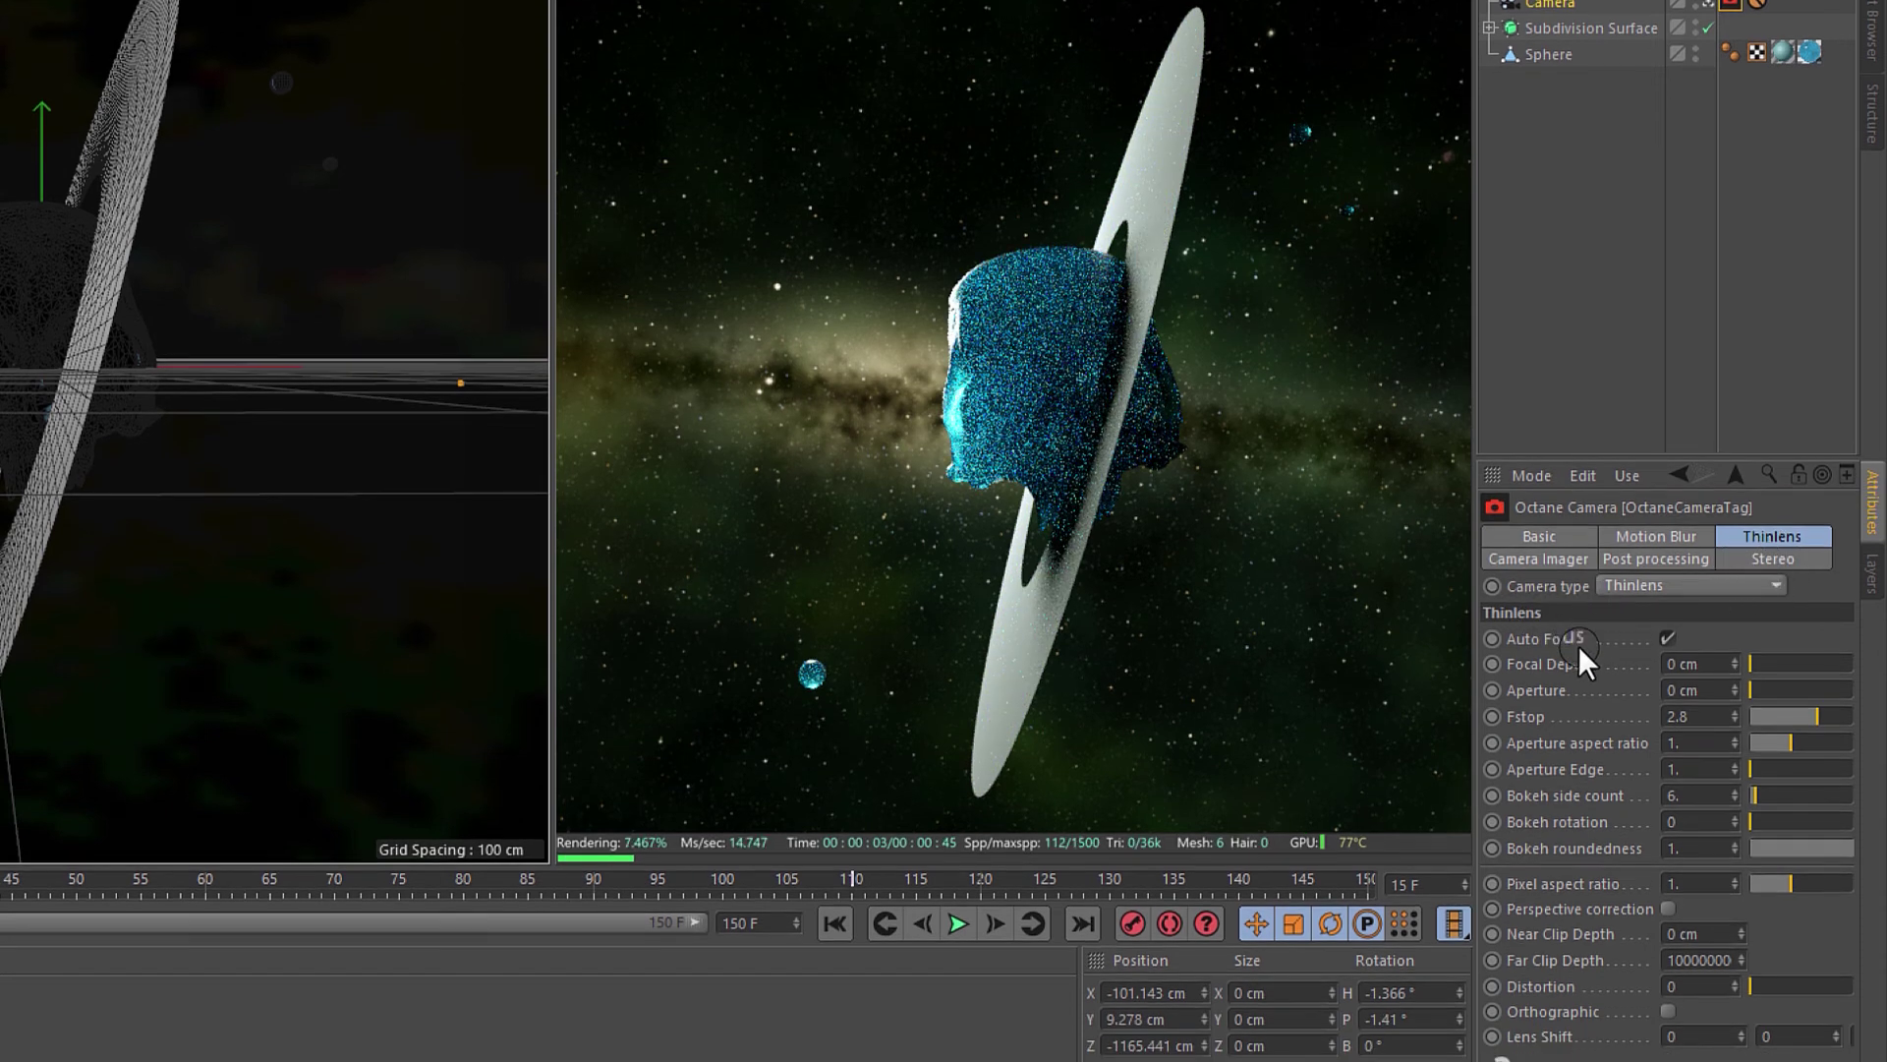
- Turn off Auto Focus and set aperture to about 3.376 cm and focal depth to 223 cm
click(1669, 640)
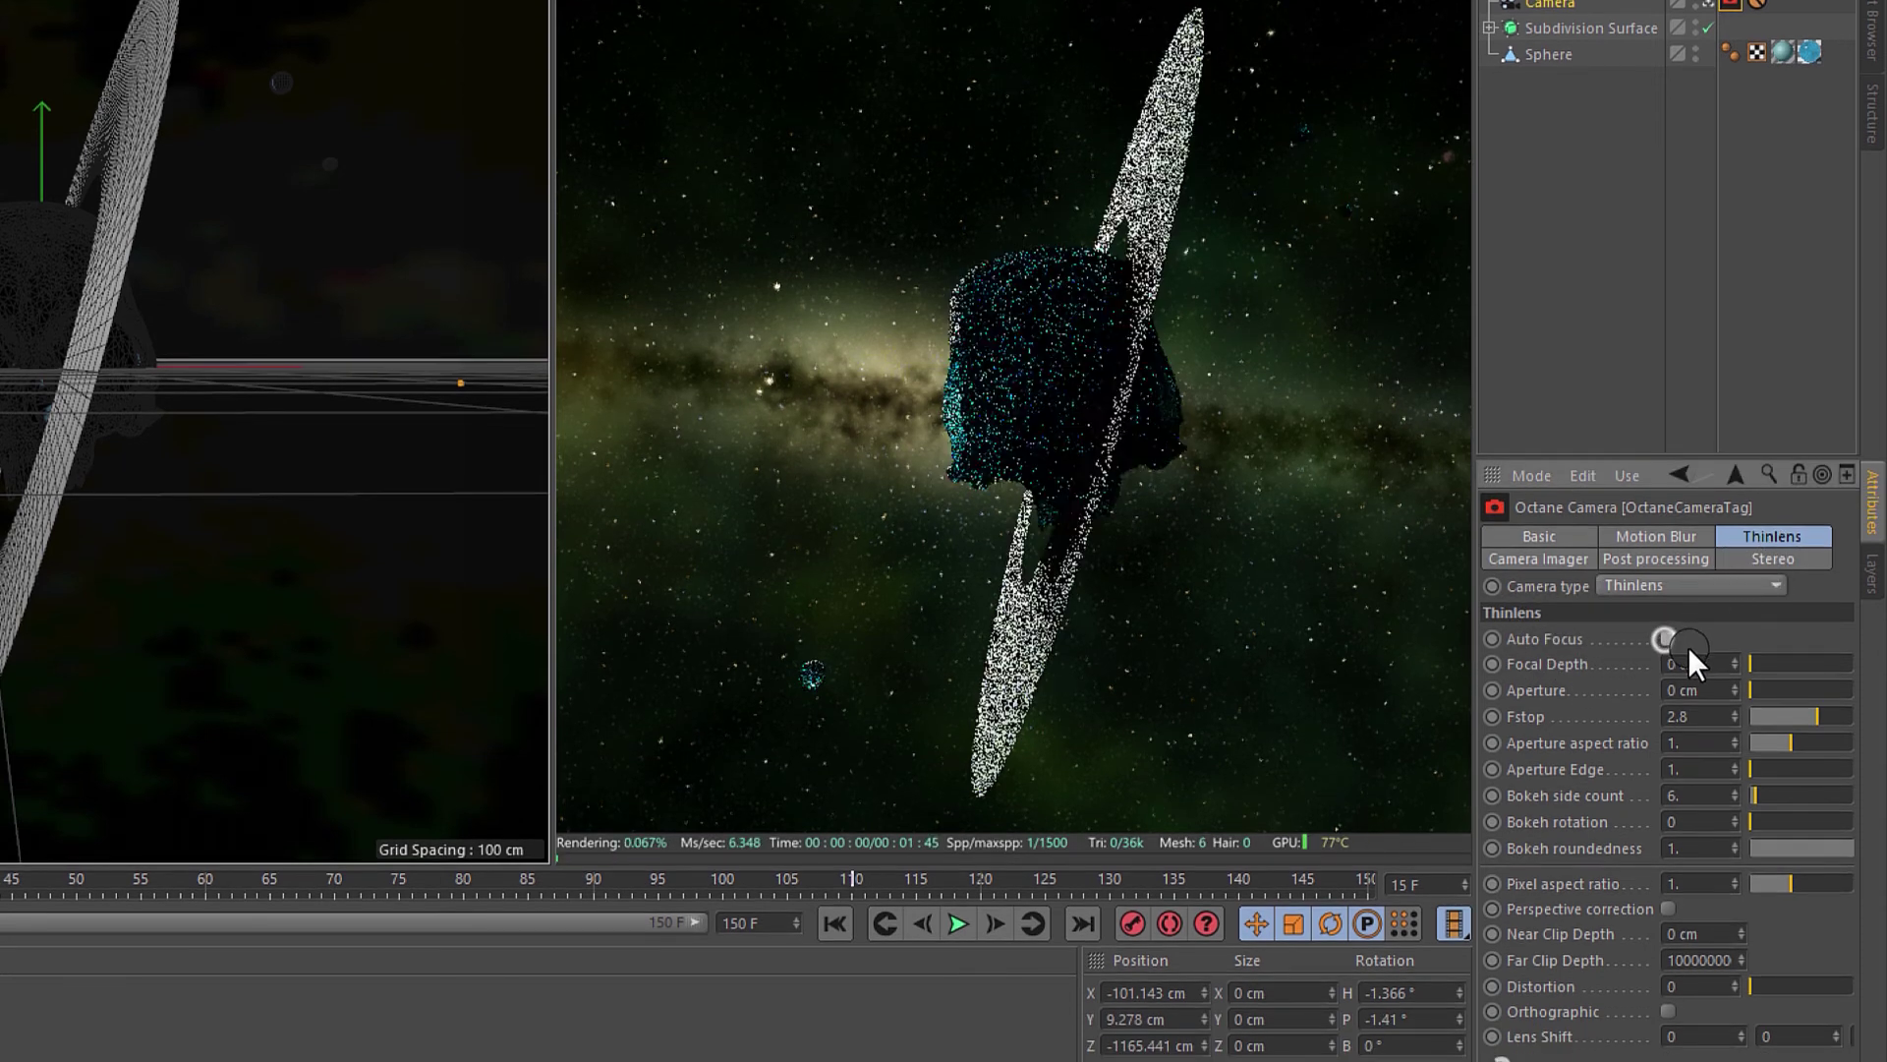
drag(1470, 646, 1241, 675)
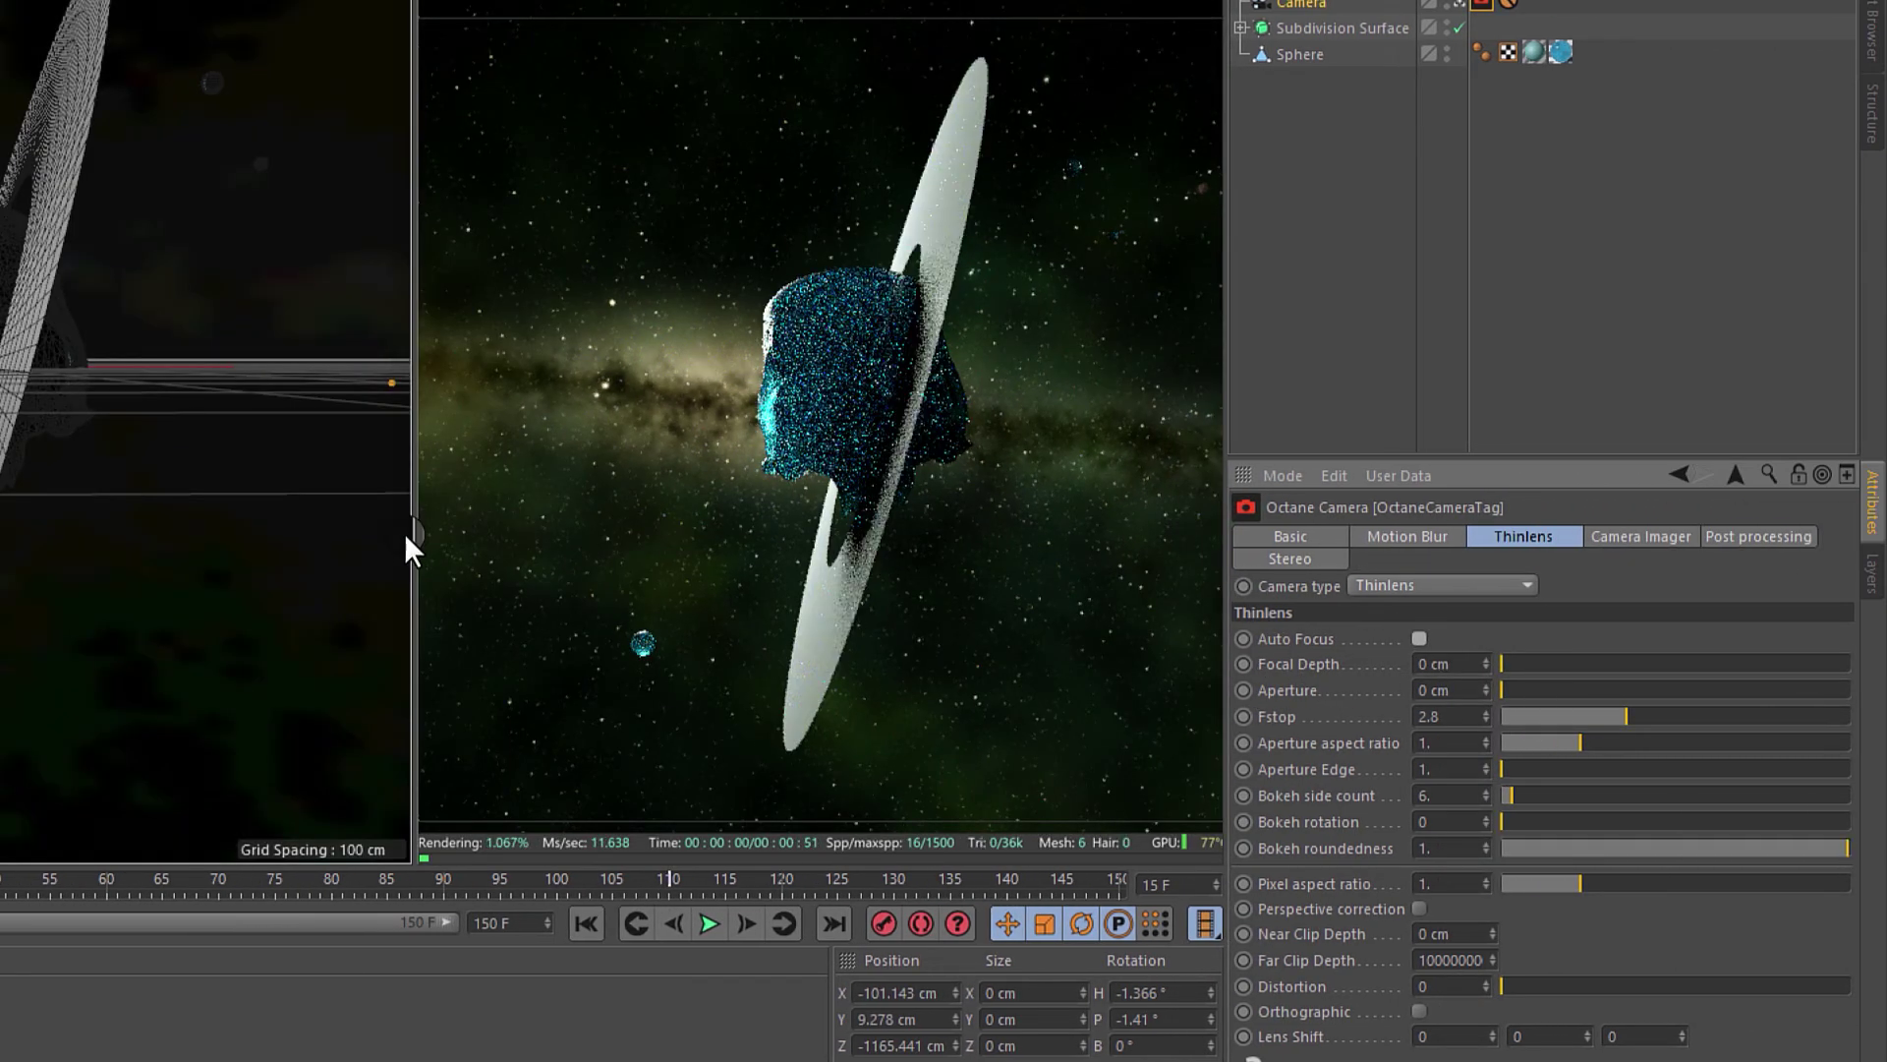
drag(410, 540, 326, 540)
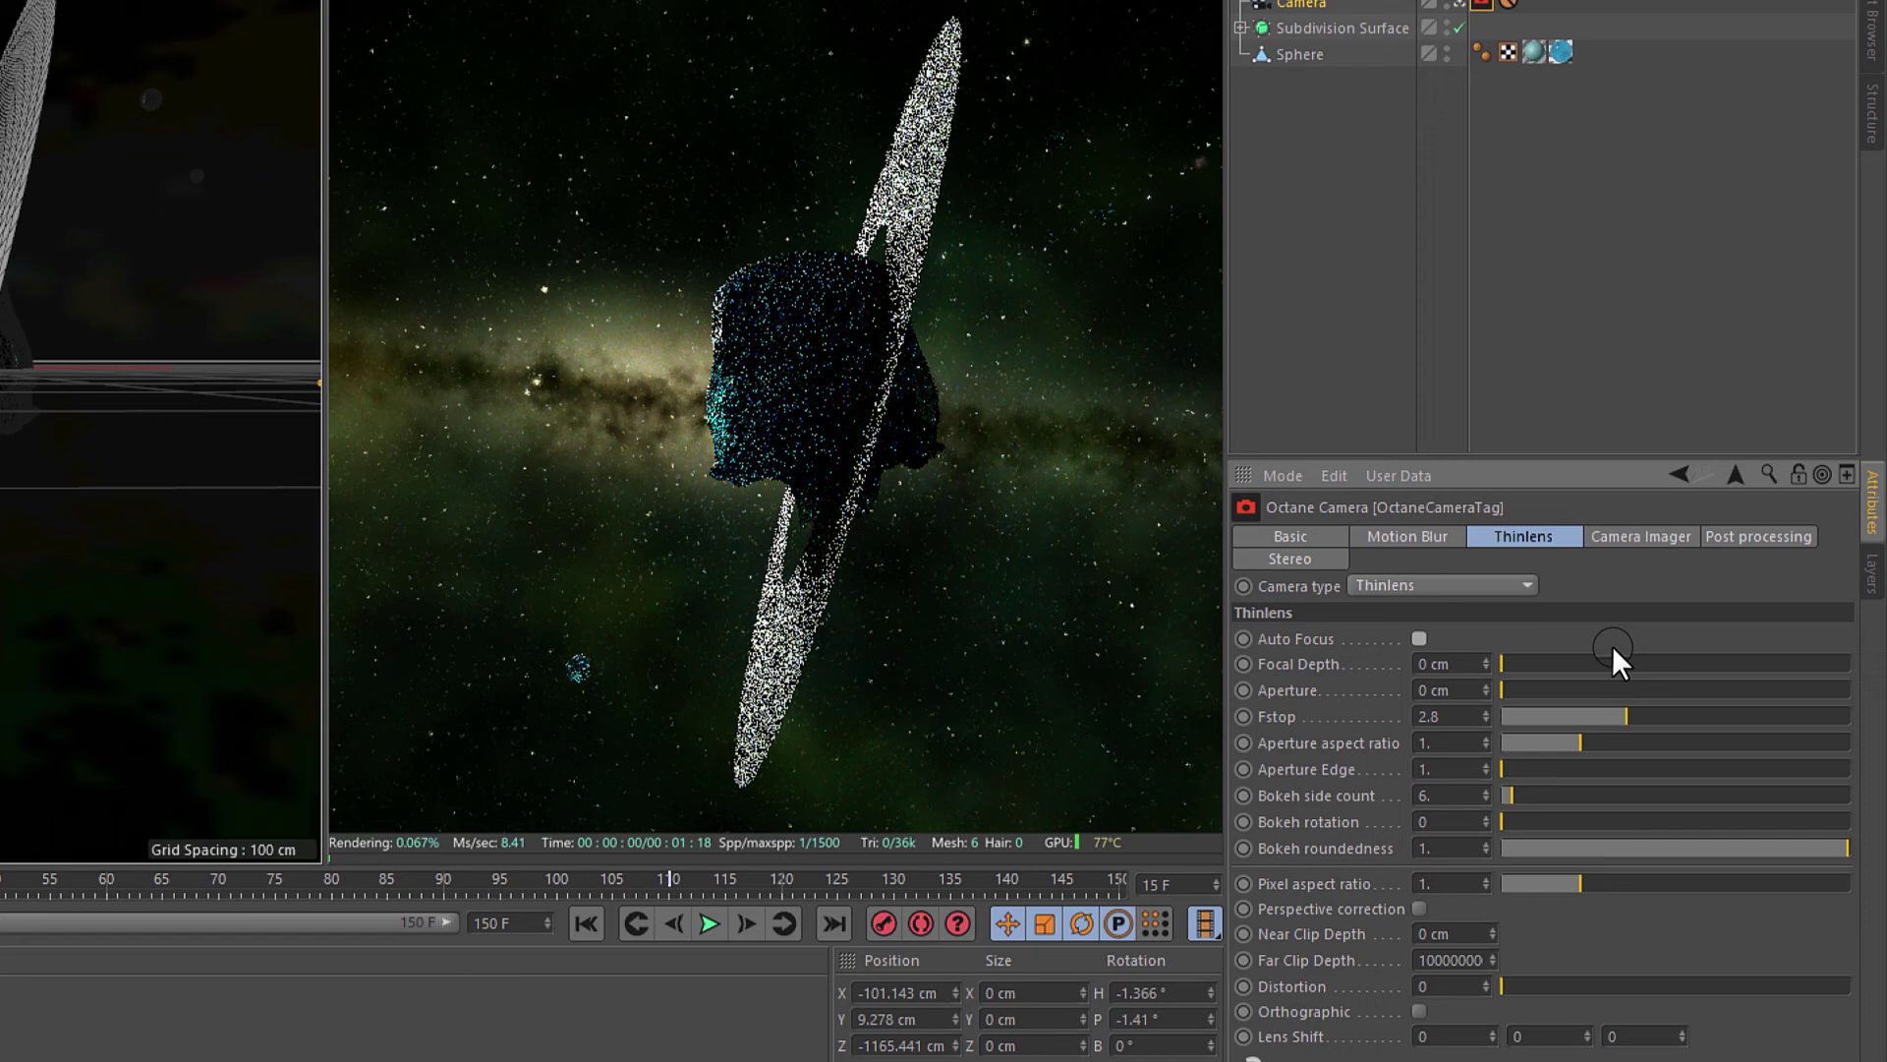
drag(1507, 690, 1795, 683)
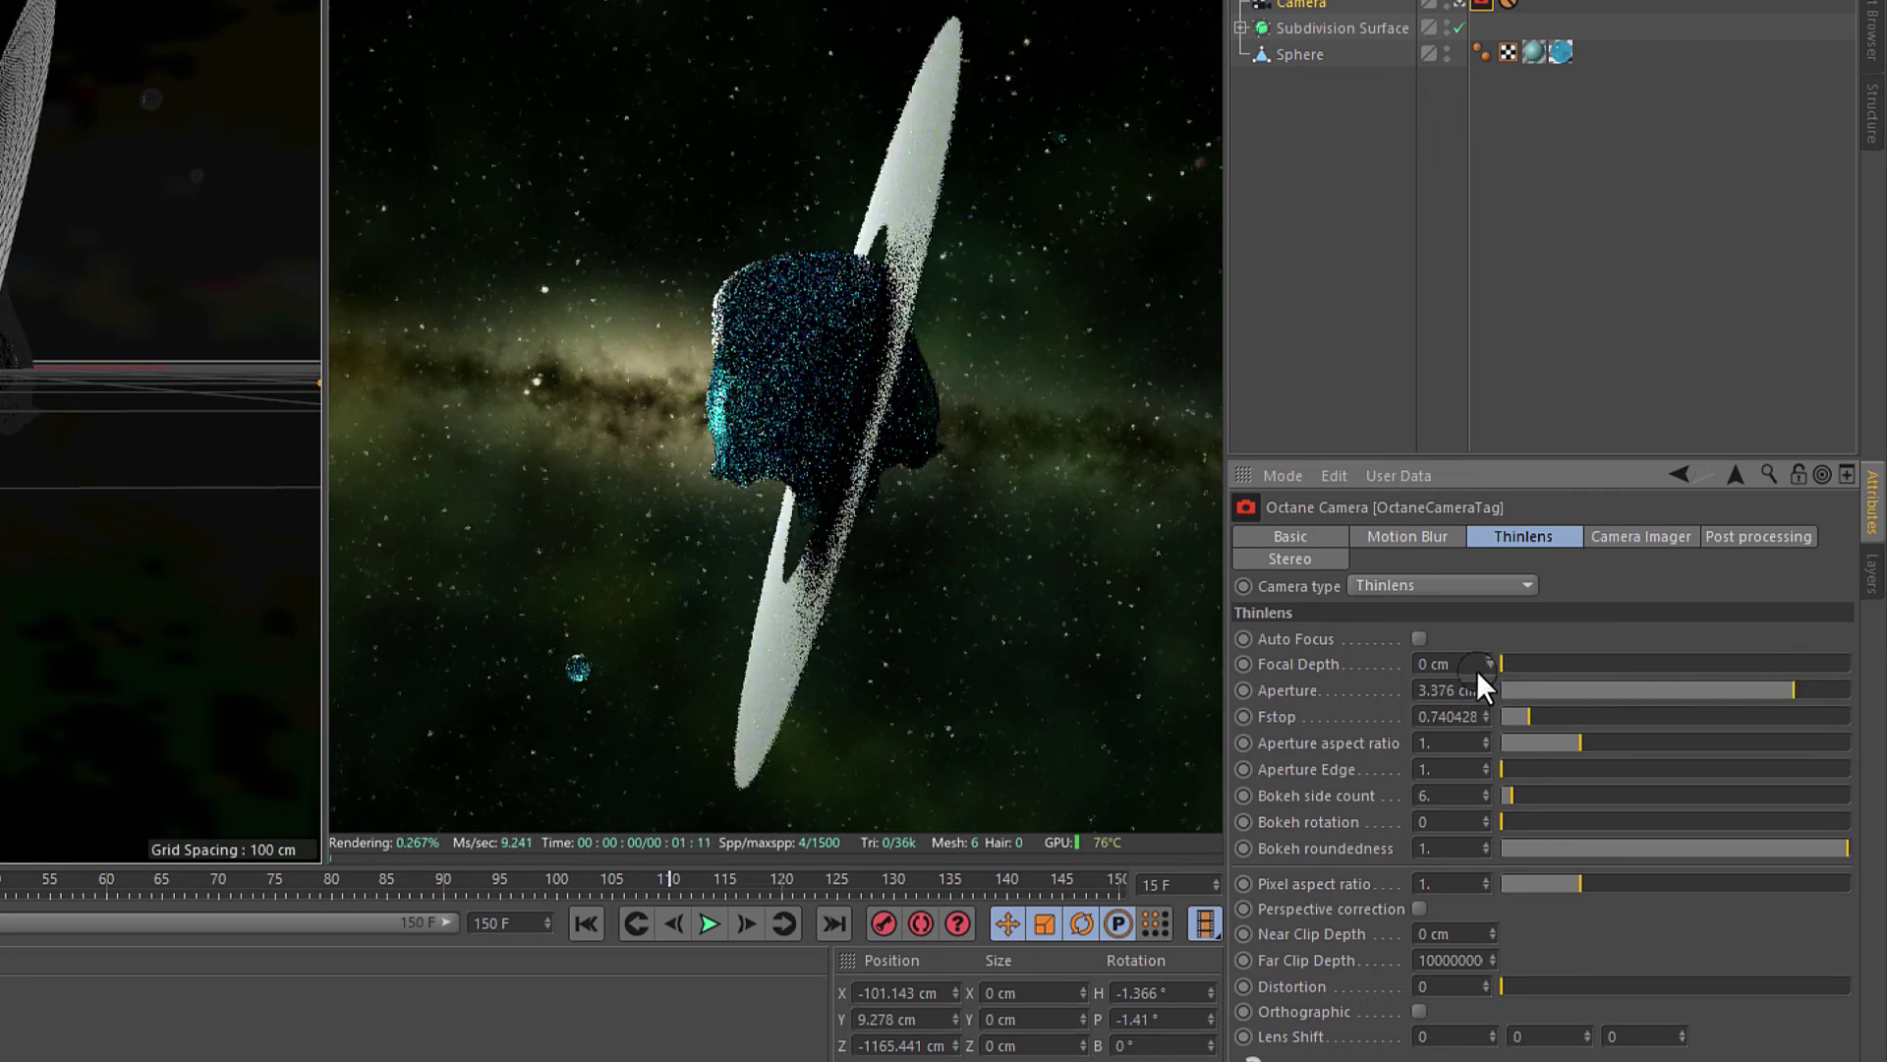
drag(1518, 663, 1857, 676)
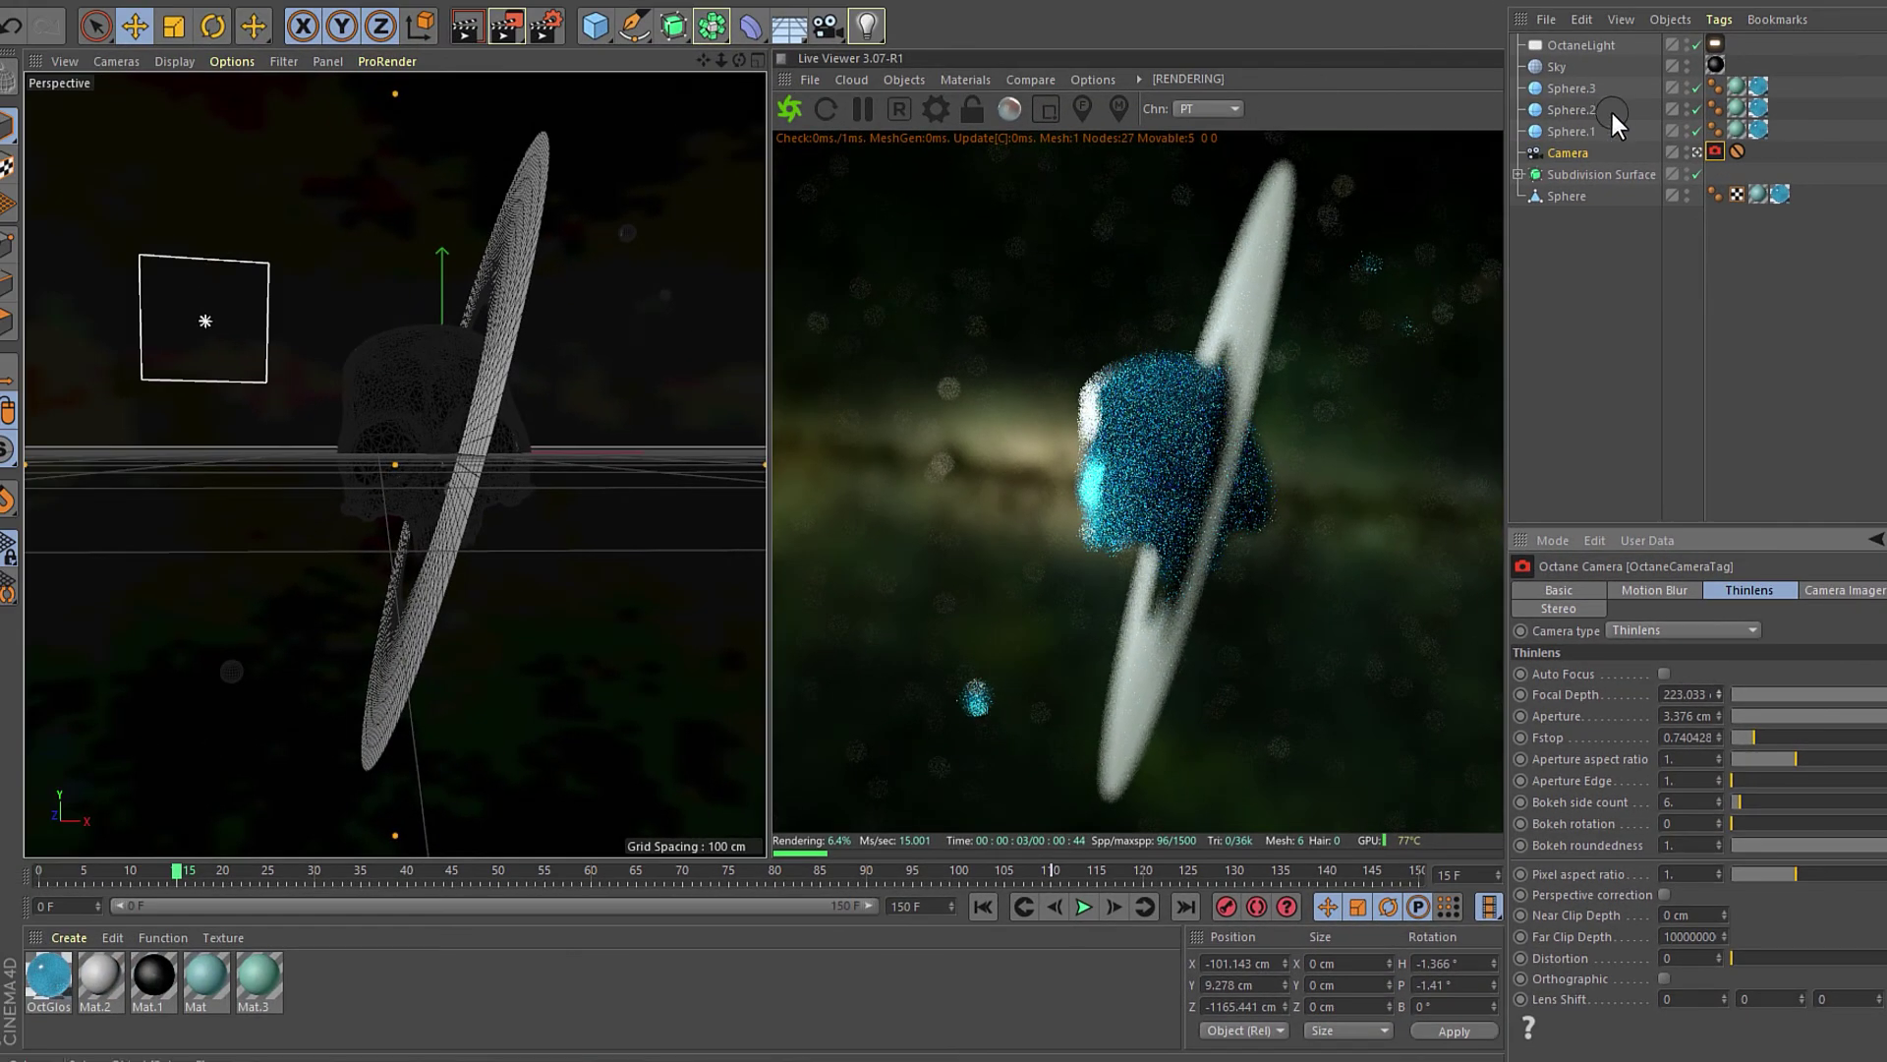
- Look through the scene camera, then set focal depth to 1000 cm and aperture to its 14.783 cm maximum
click(1697, 153)
alt+drag(564, 391, 411, 373)
alt+drag(530, 398, 547, 322)
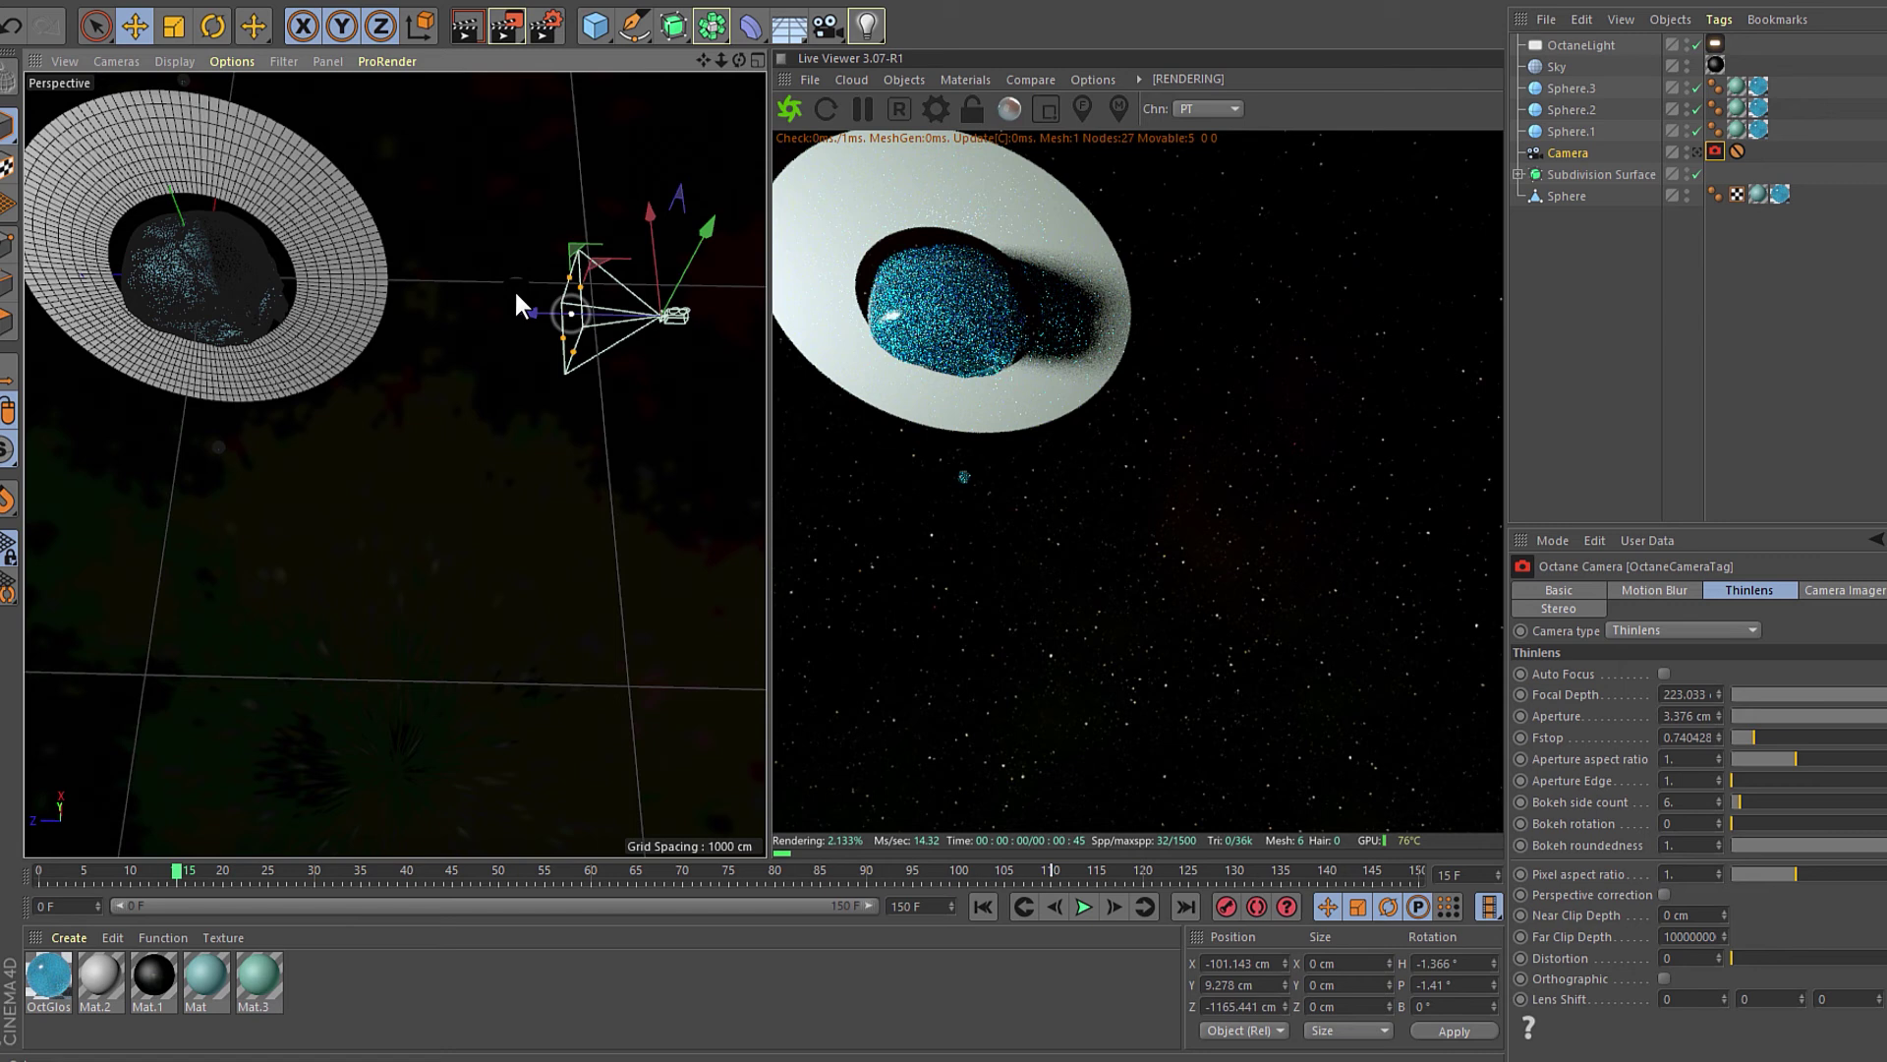
double_click(1687, 694)
text(800)
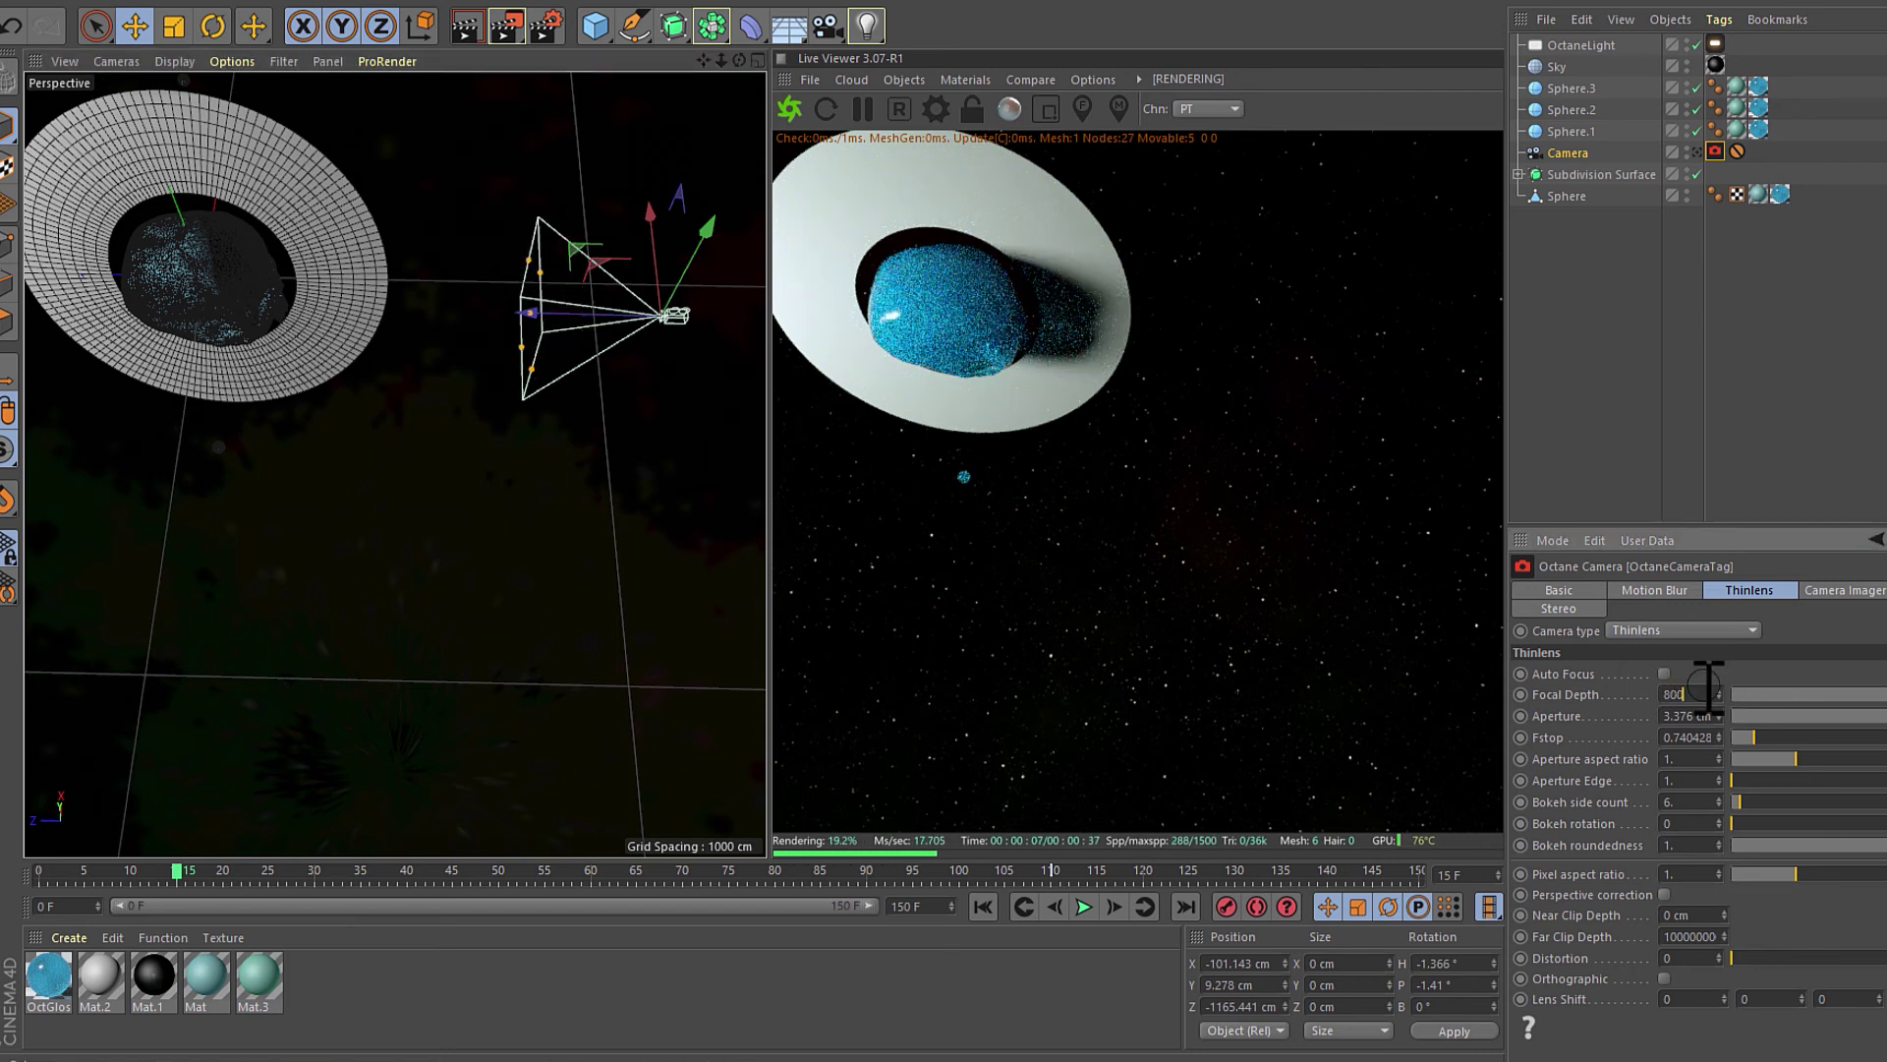
key(Return)
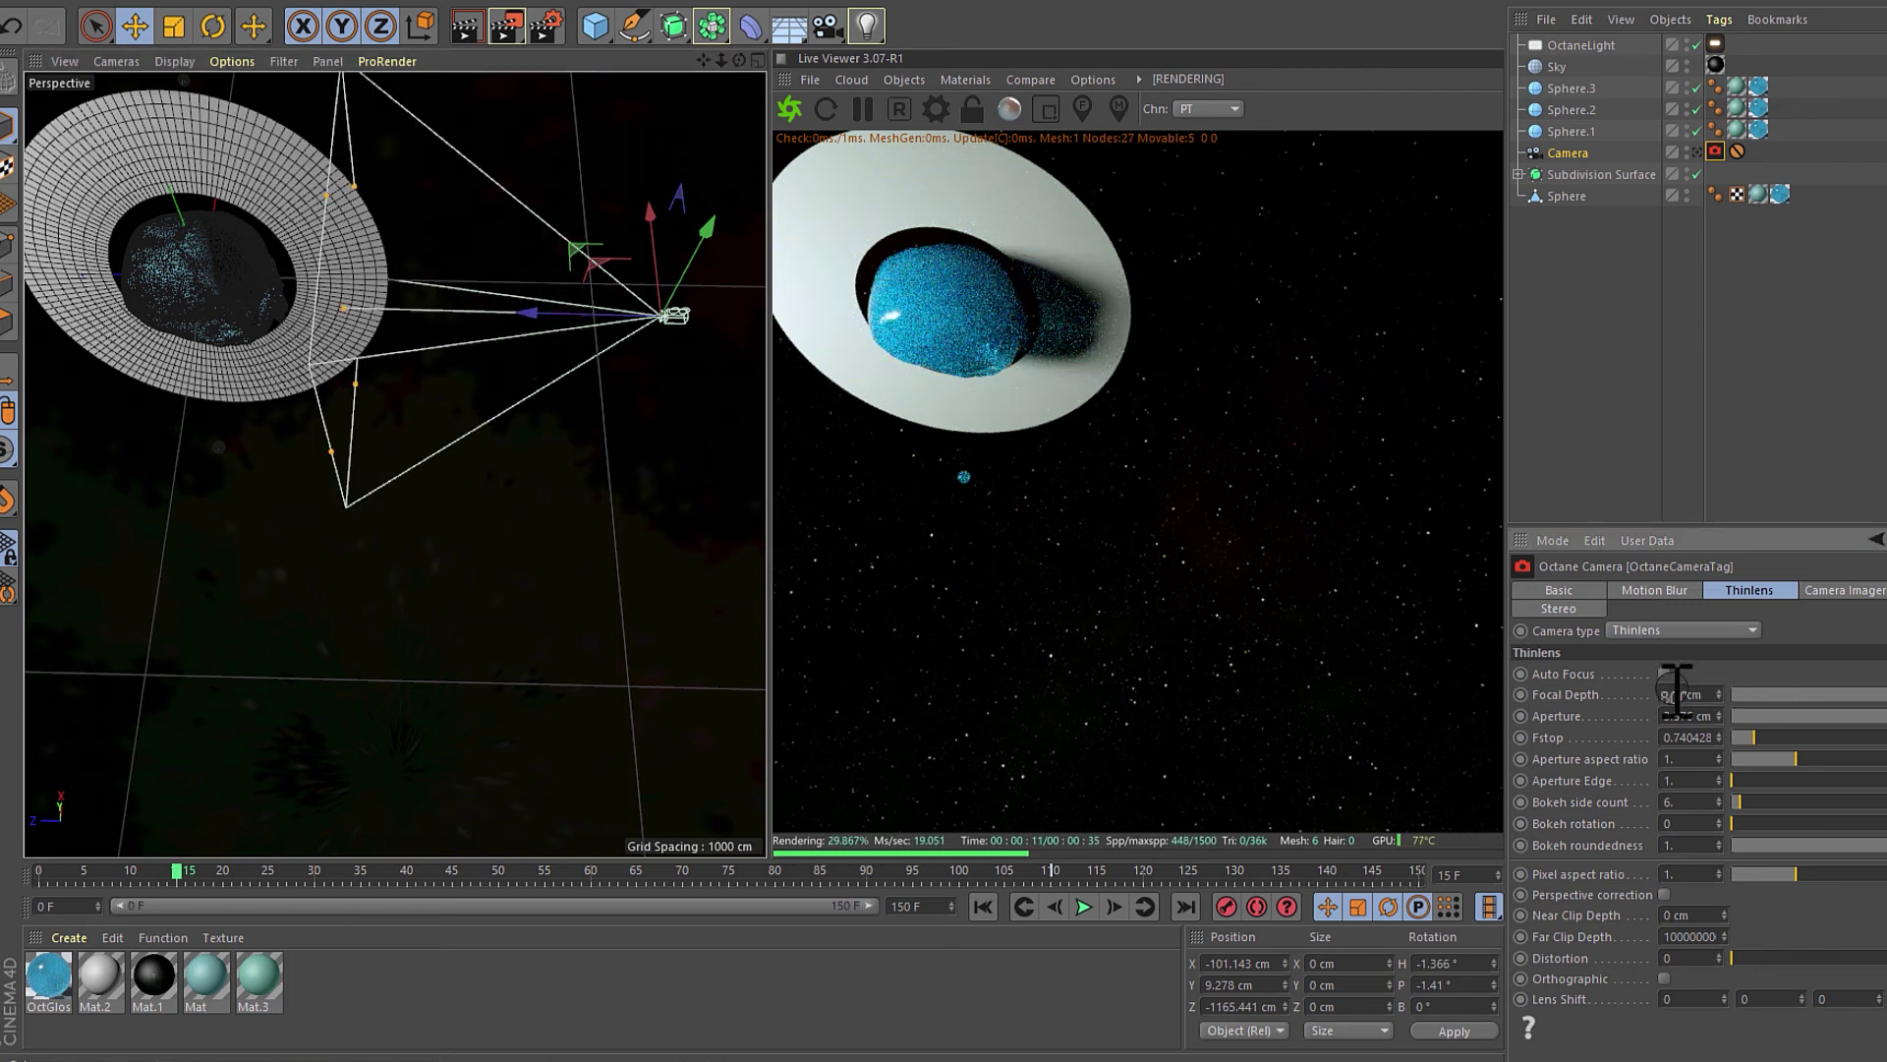
double_click(1710, 694)
text(1000)
key(Return)
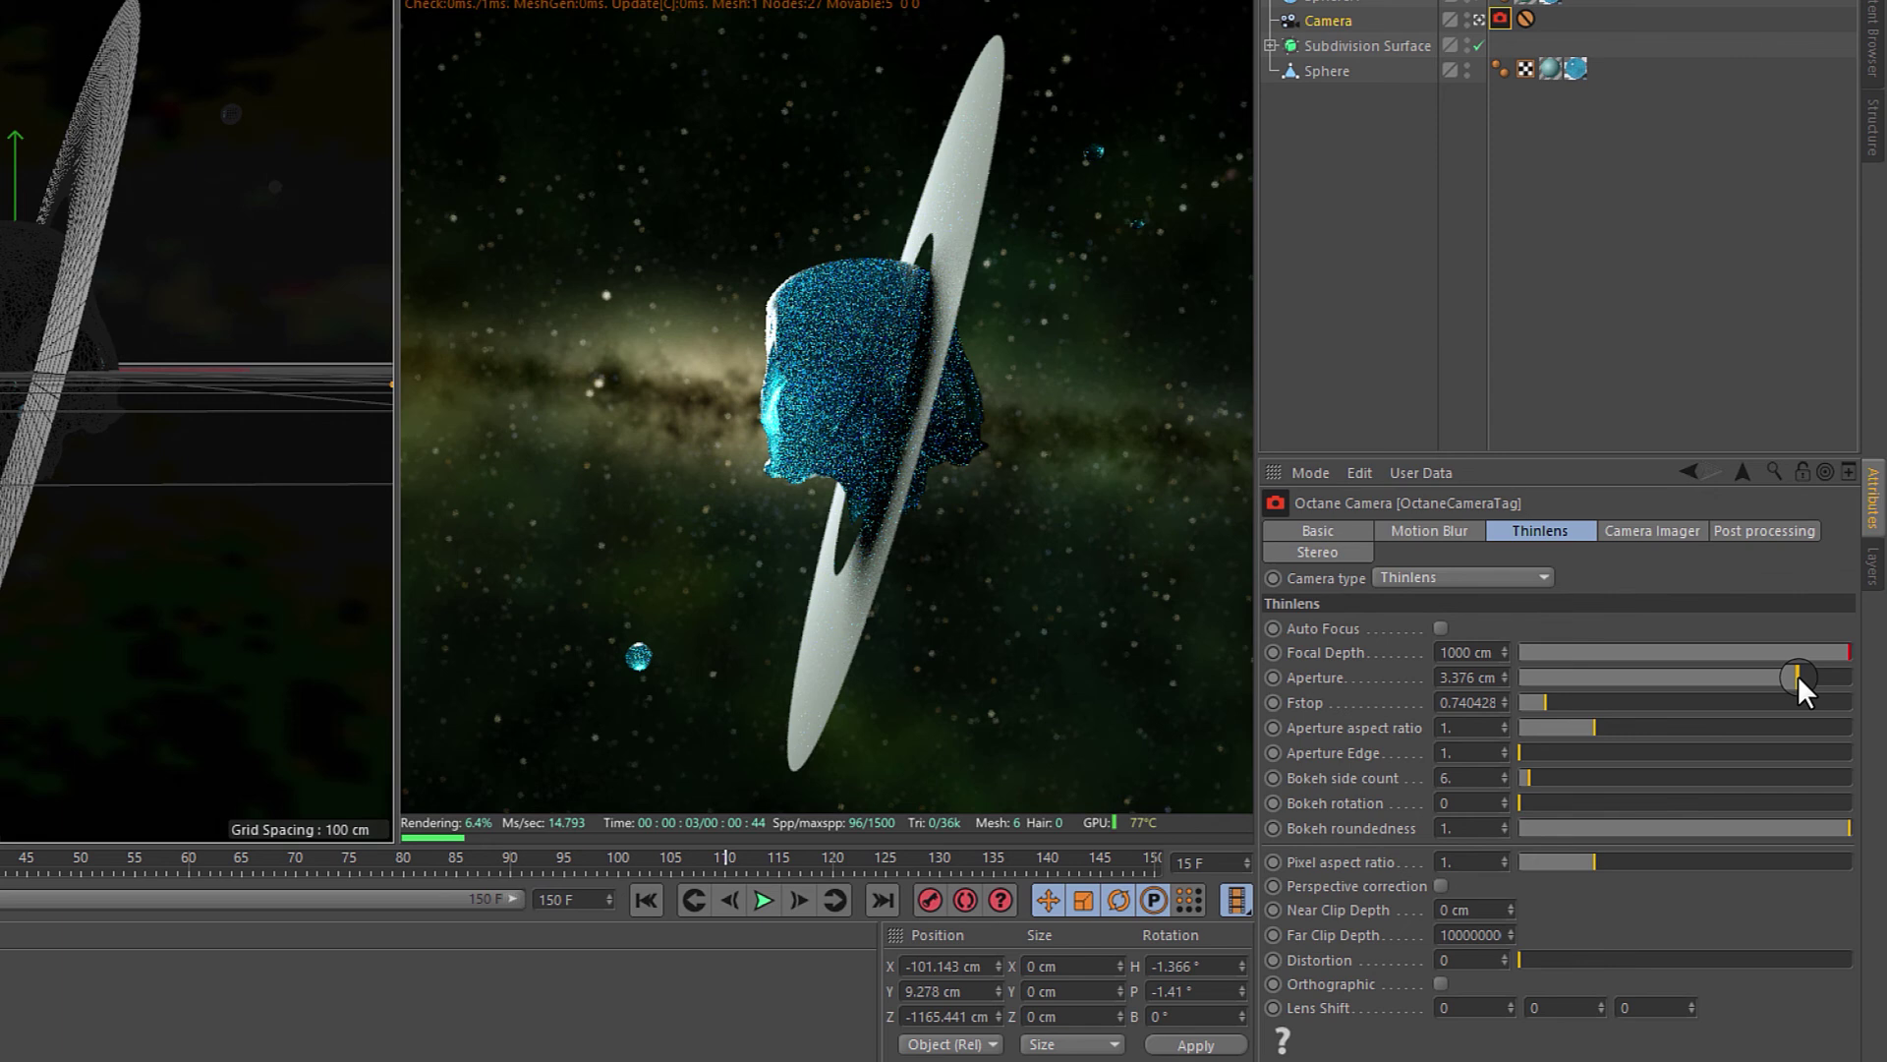
drag(1797, 675, 1848, 676)
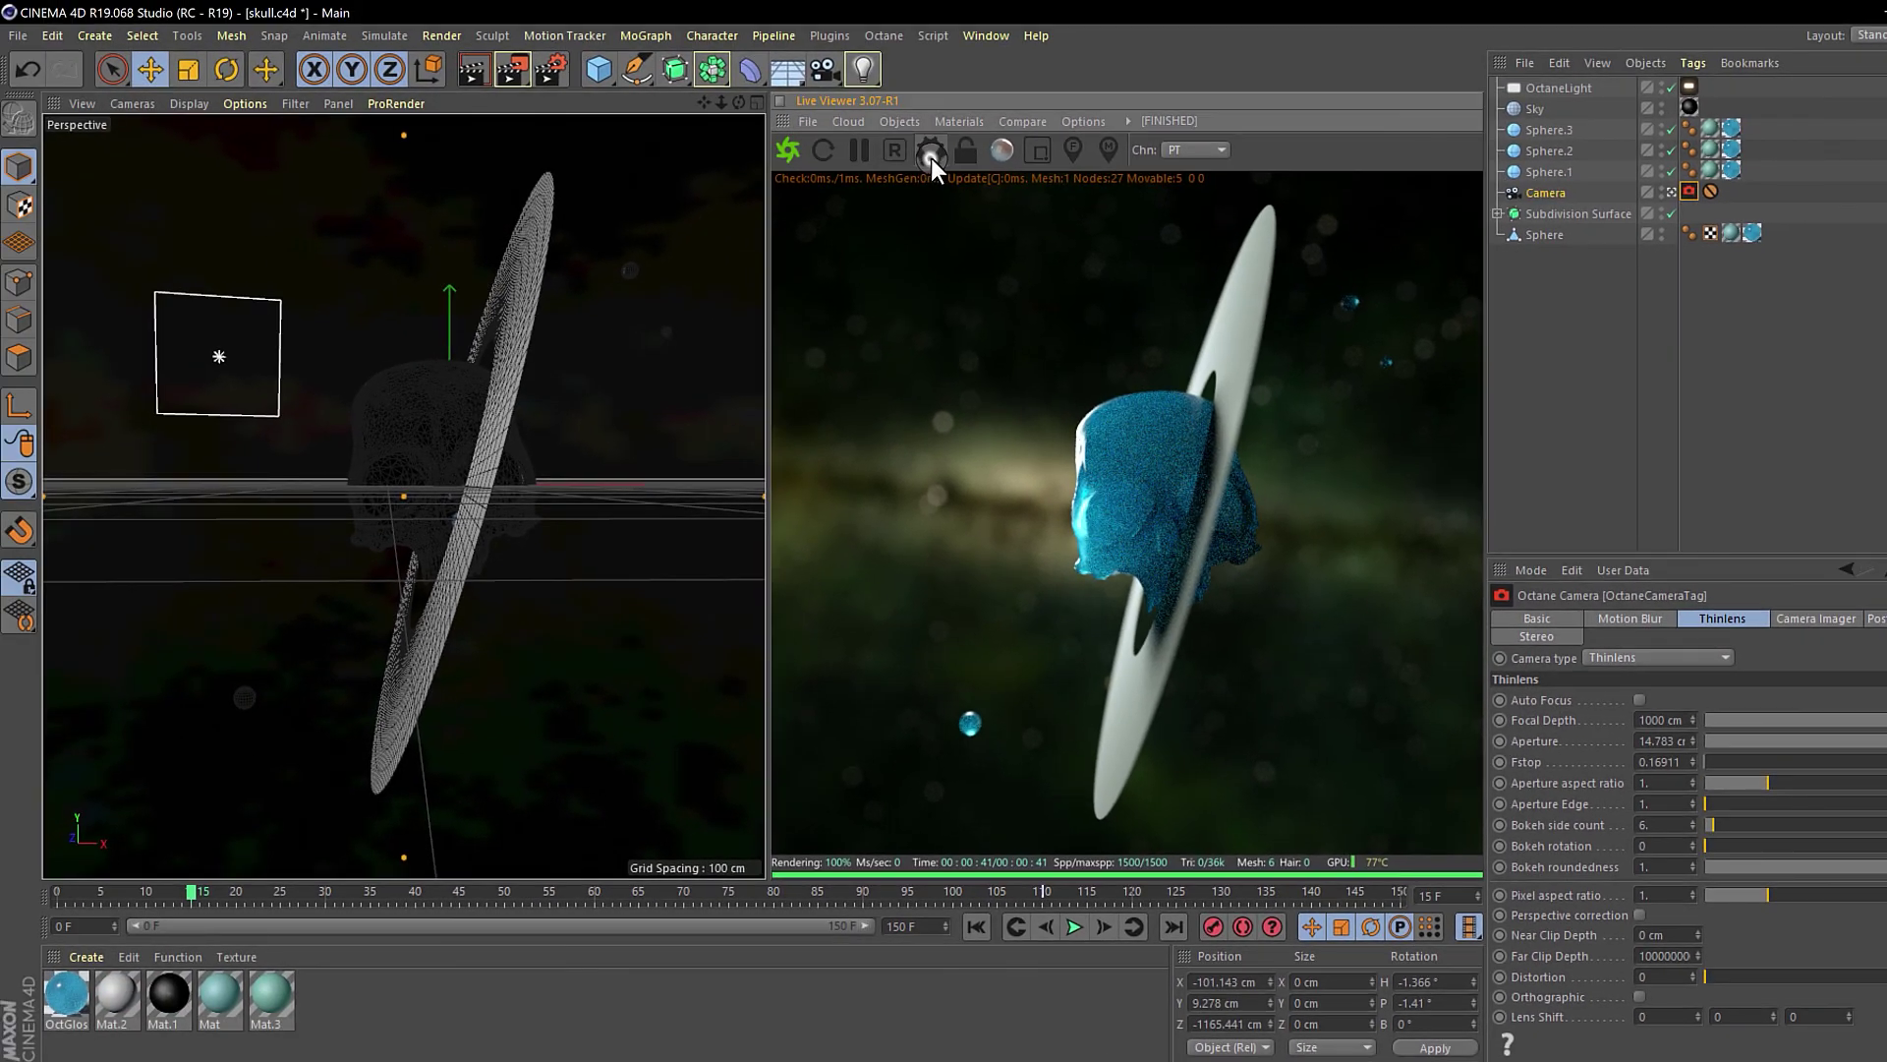
- Raise Octane's Max. samples from 1500 to 16000
click(931, 155)
drag(244, 14, 966, 204)
double_click(910, 308)
text(1)
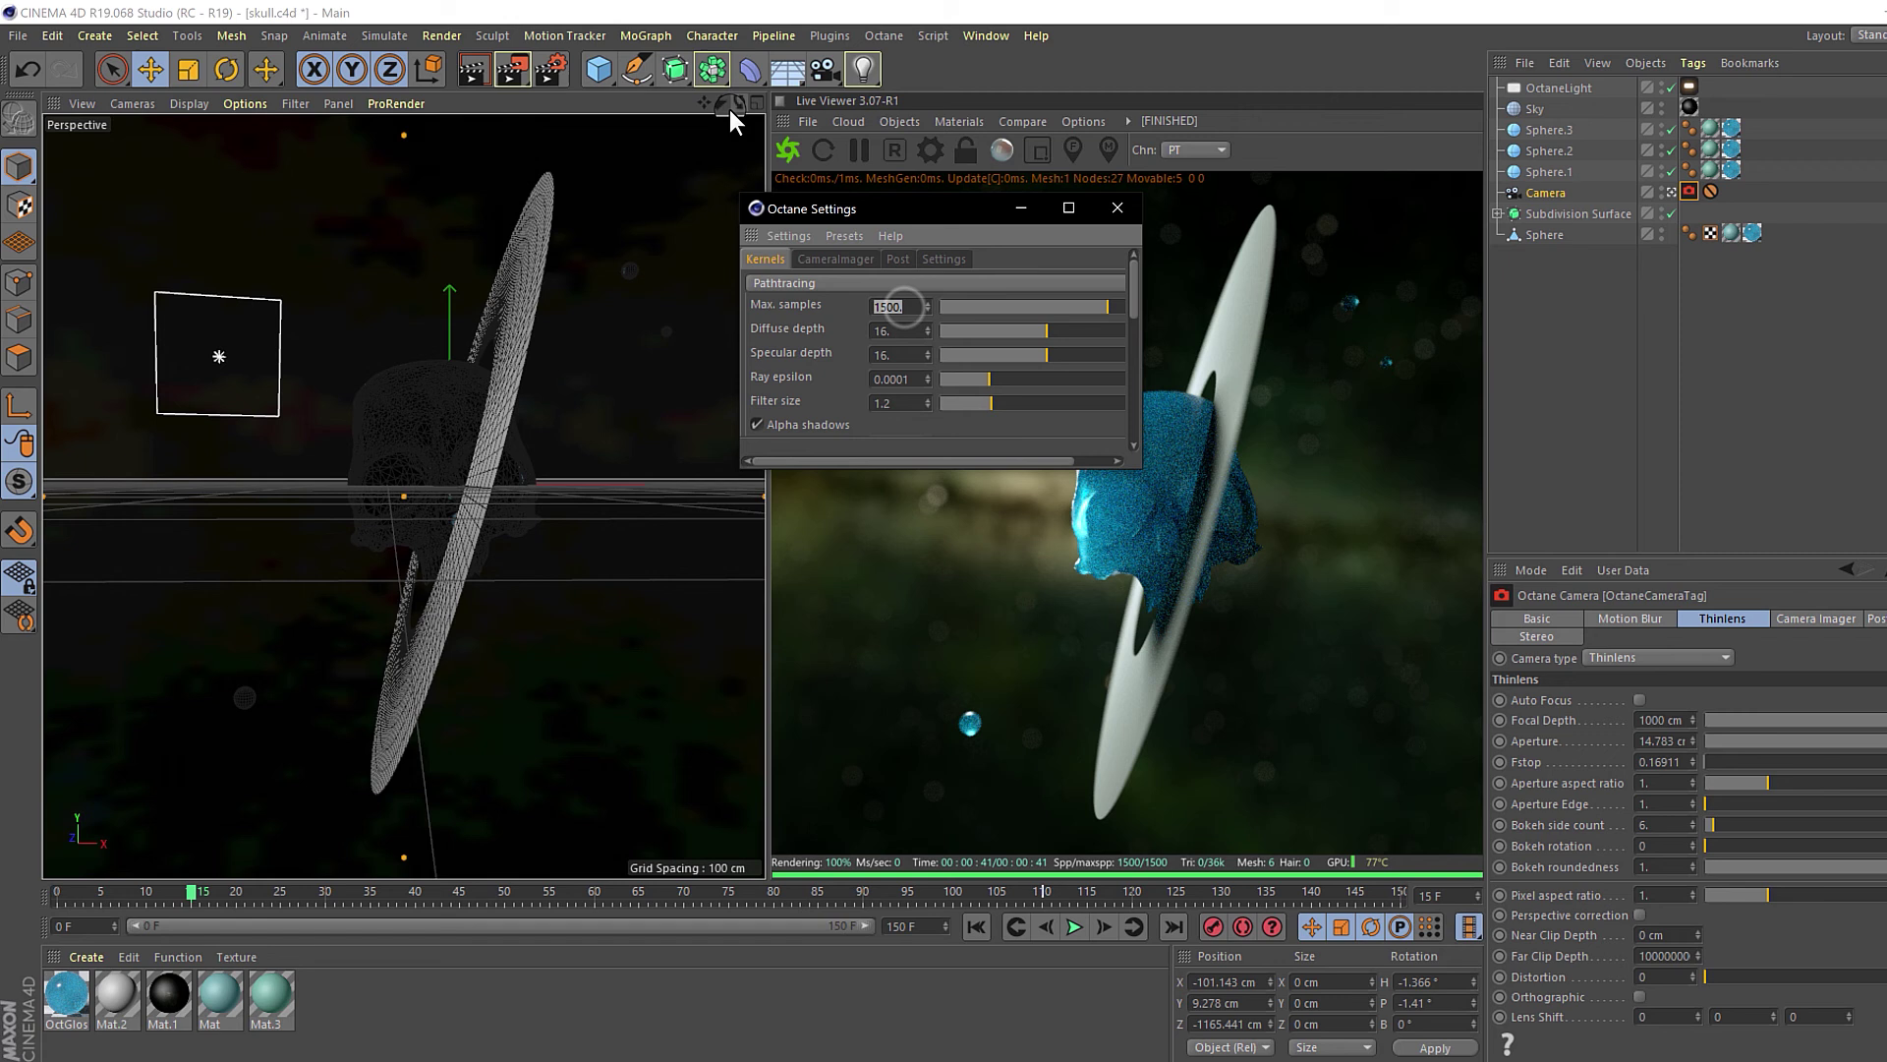
text(6000)
click(941, 216)
click(1117, 210)
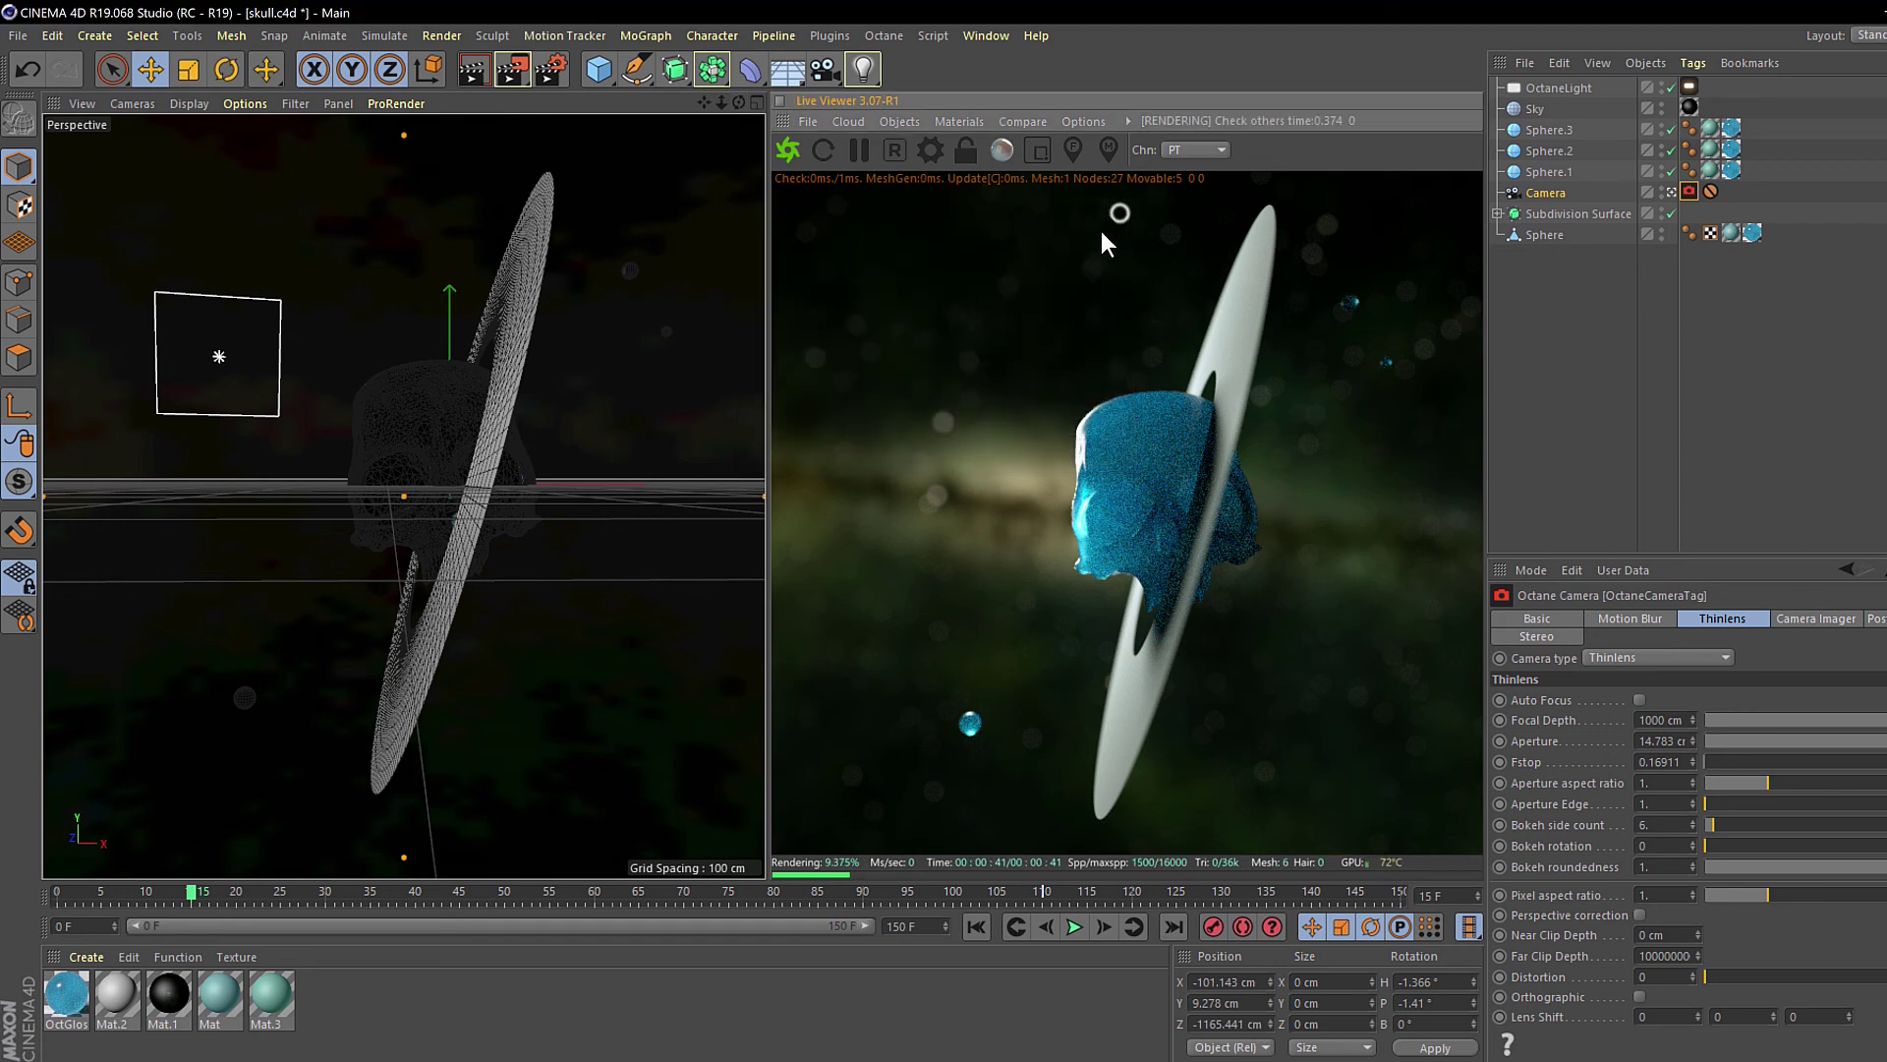
- Switch the Render Settings renderer to Octane Renderer
click(552, 71)
click(729, 164)
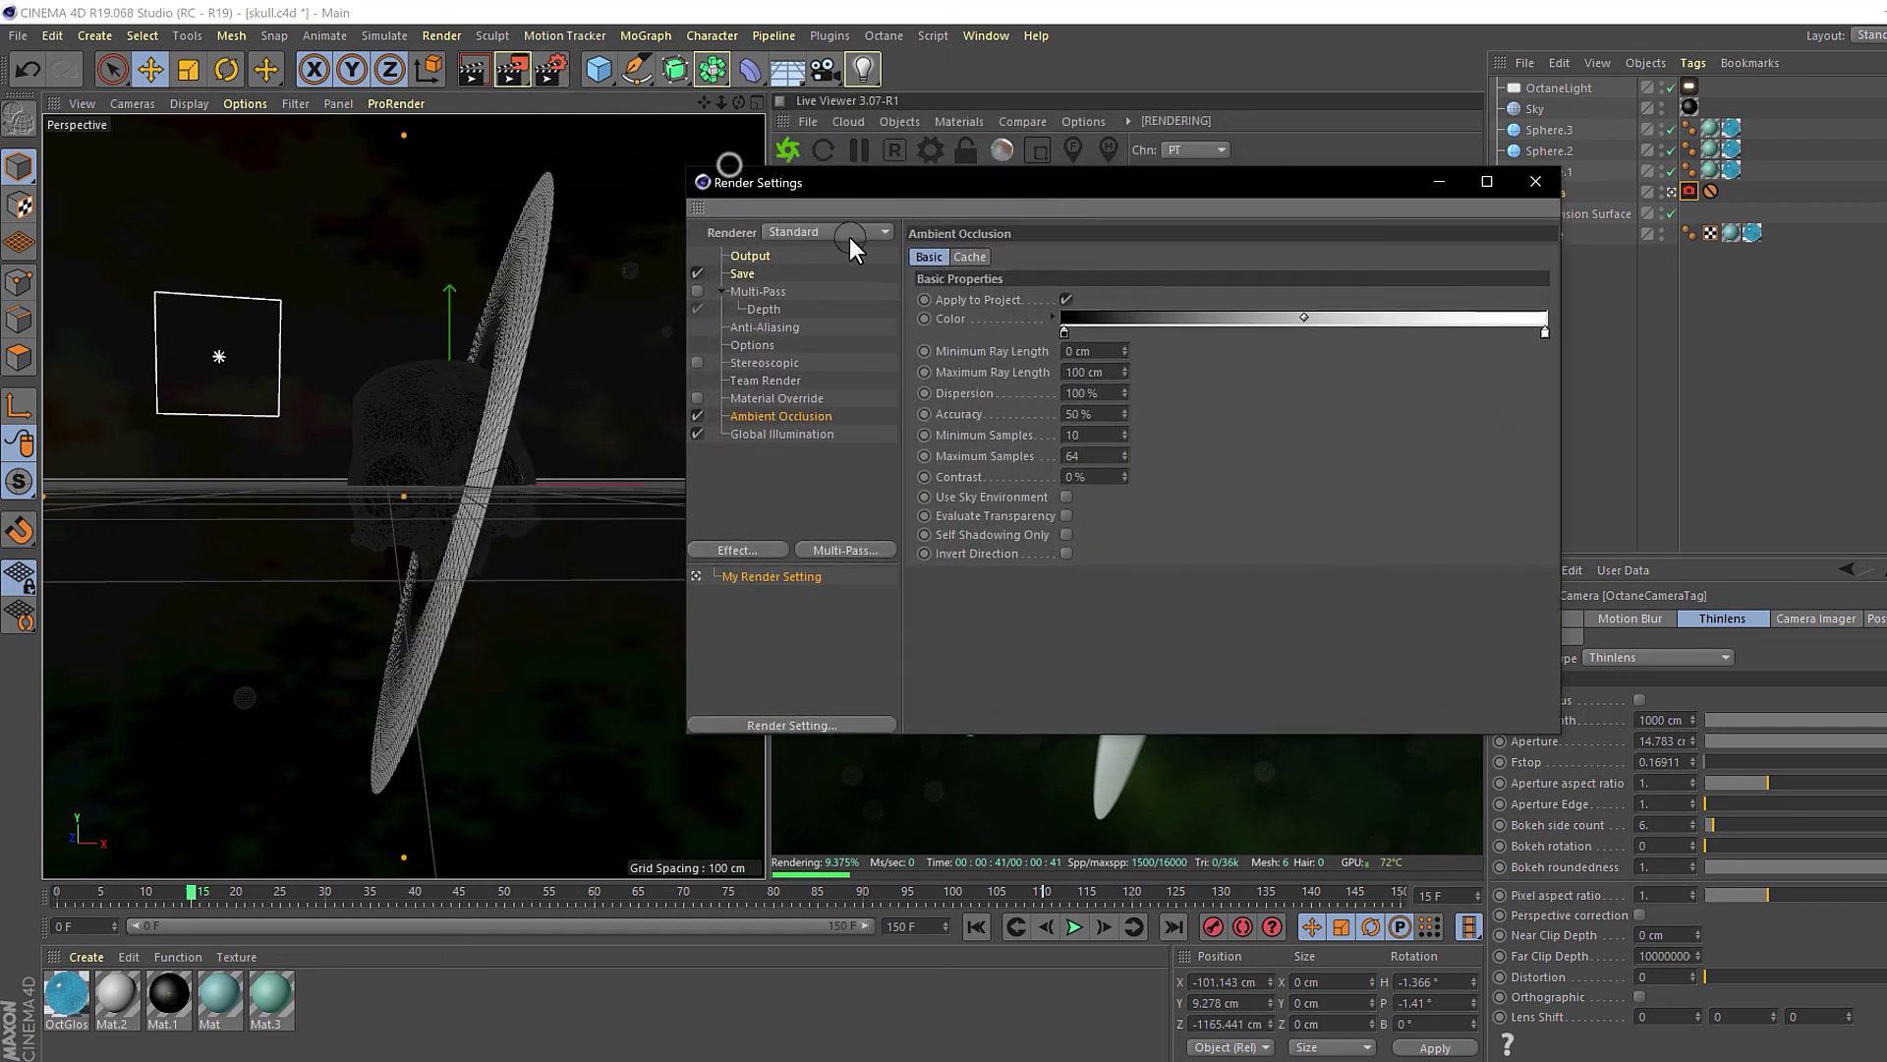
click(849, 236)
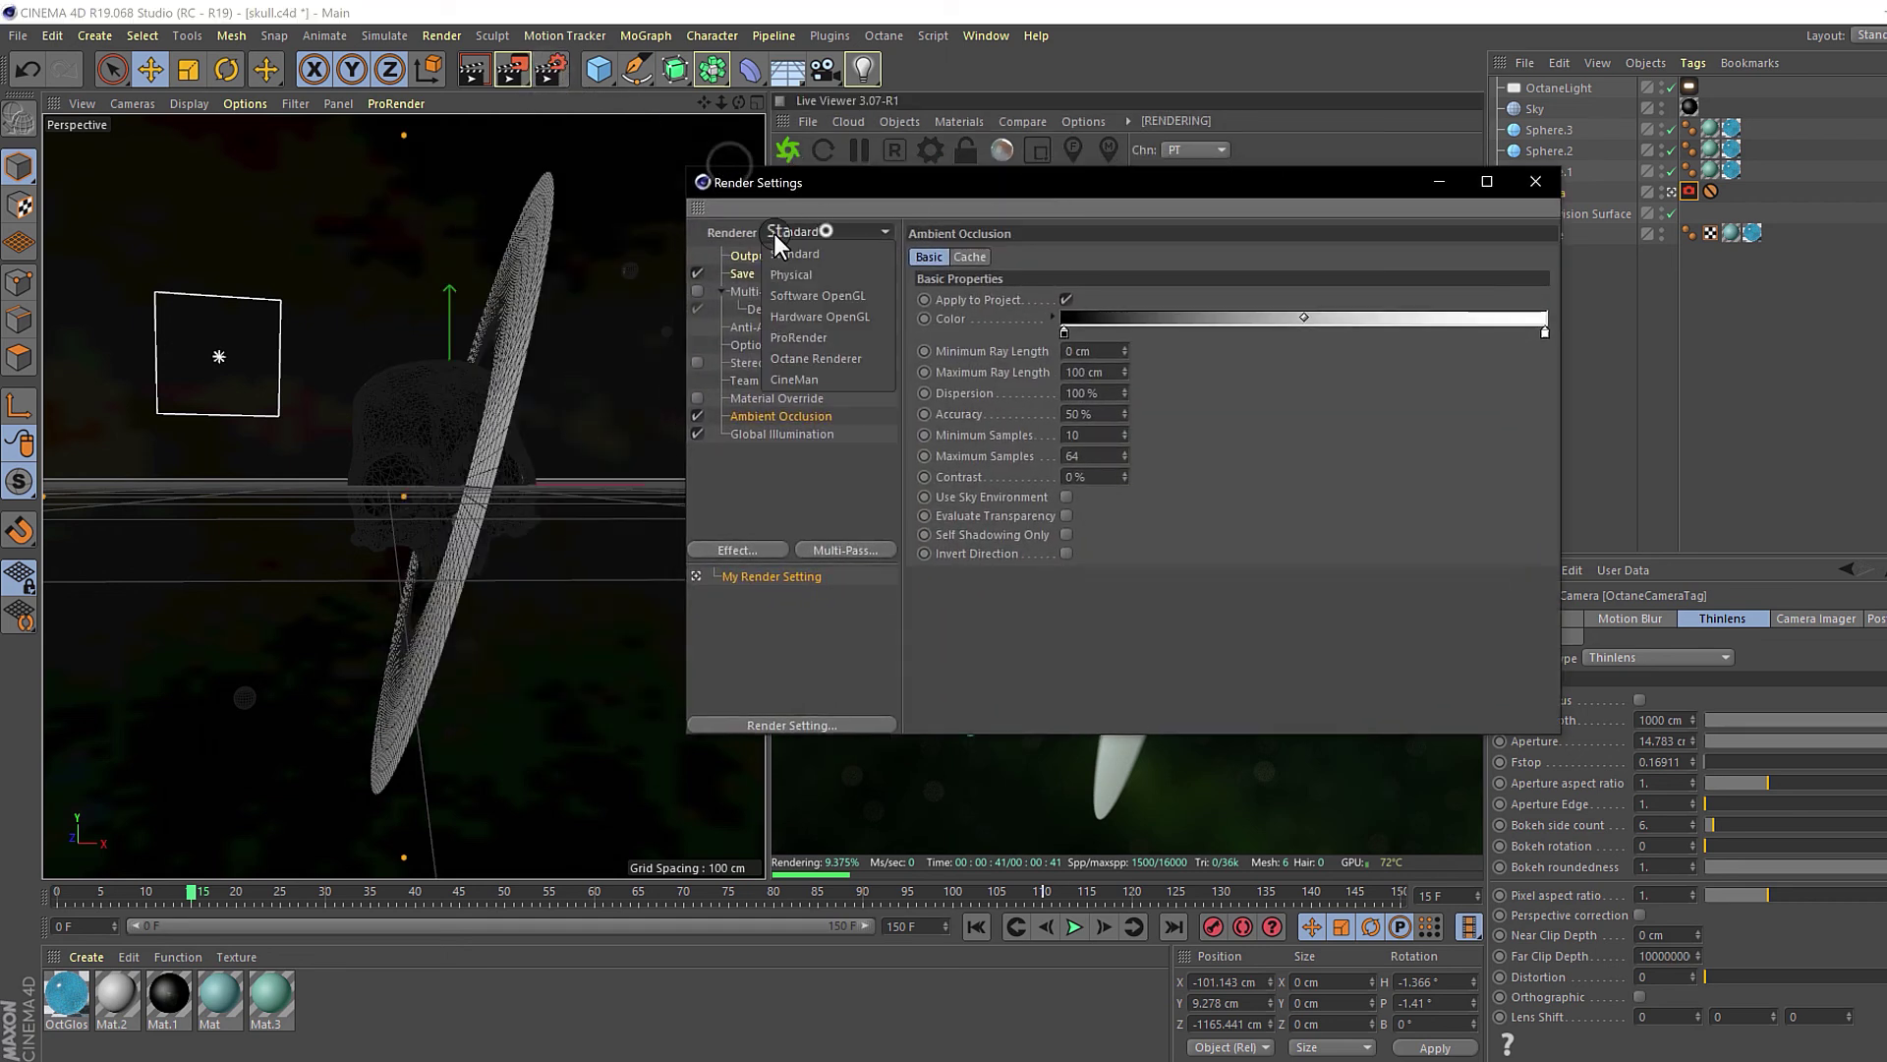
click(832, 360)
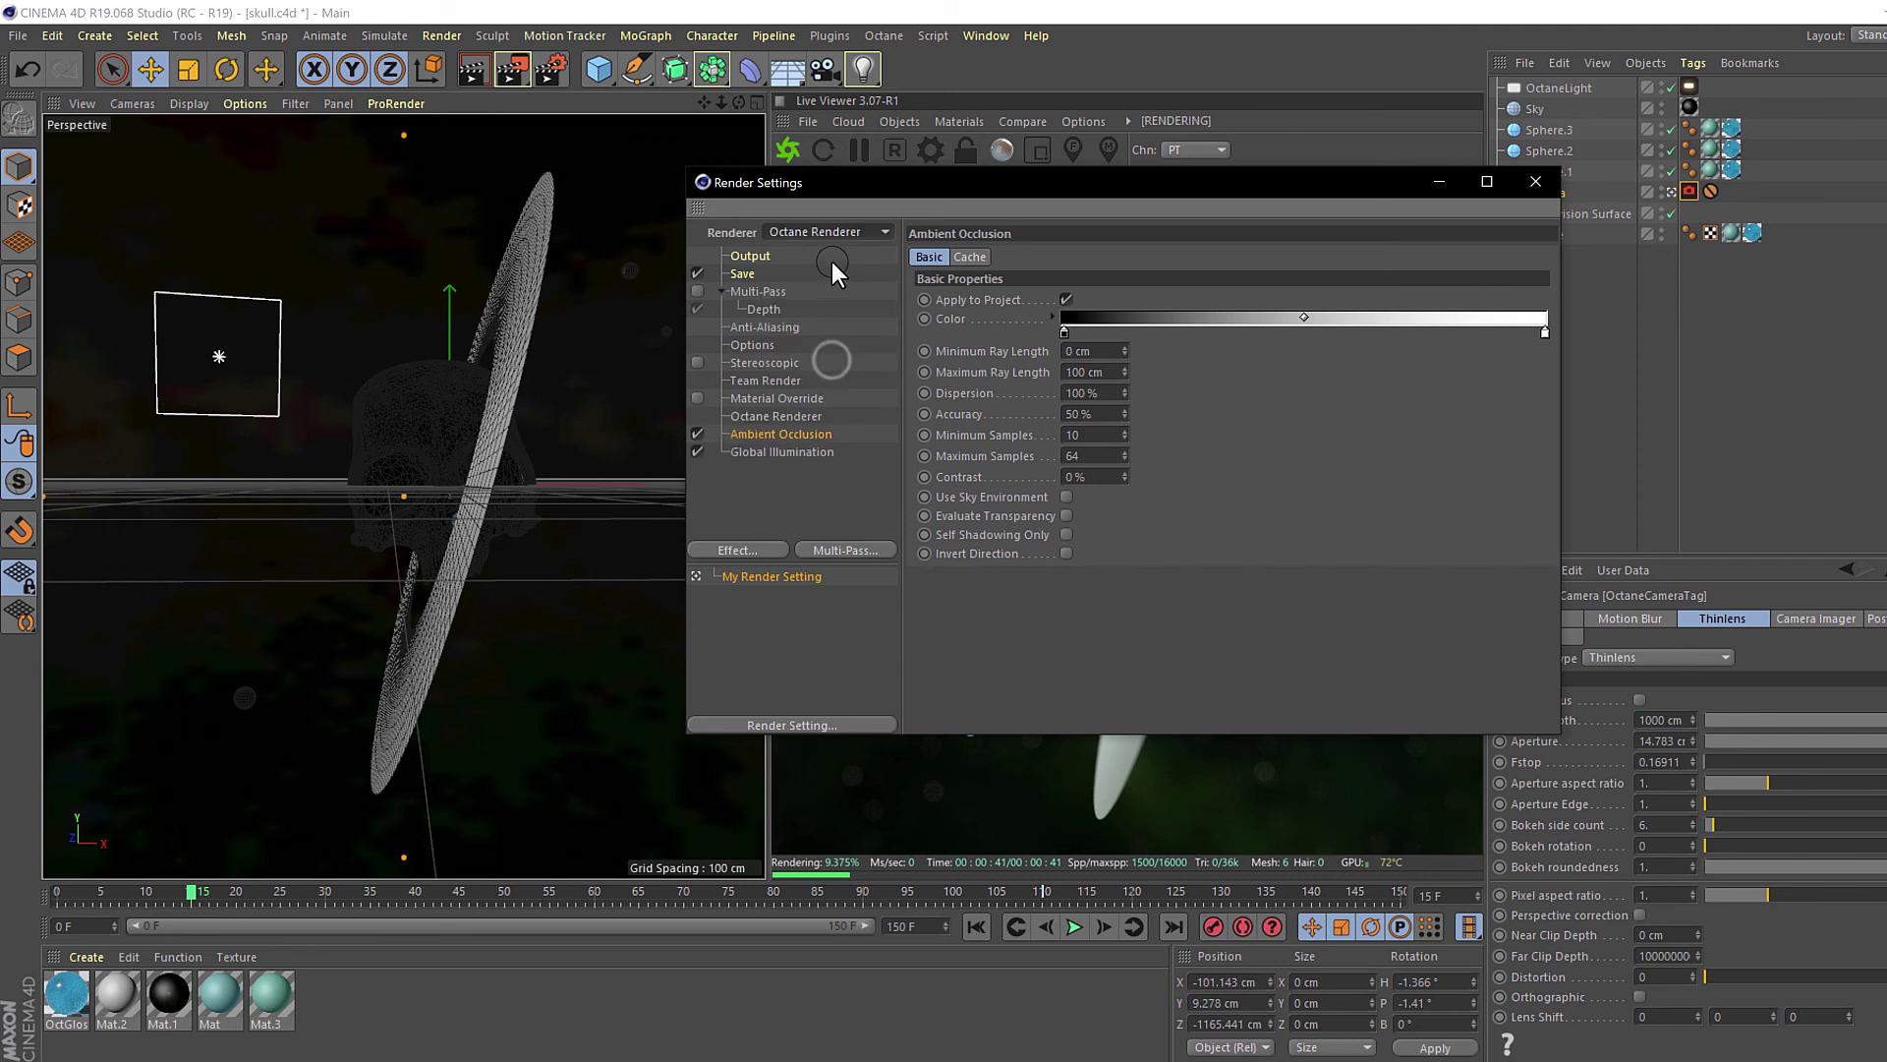
click(1519, 181)
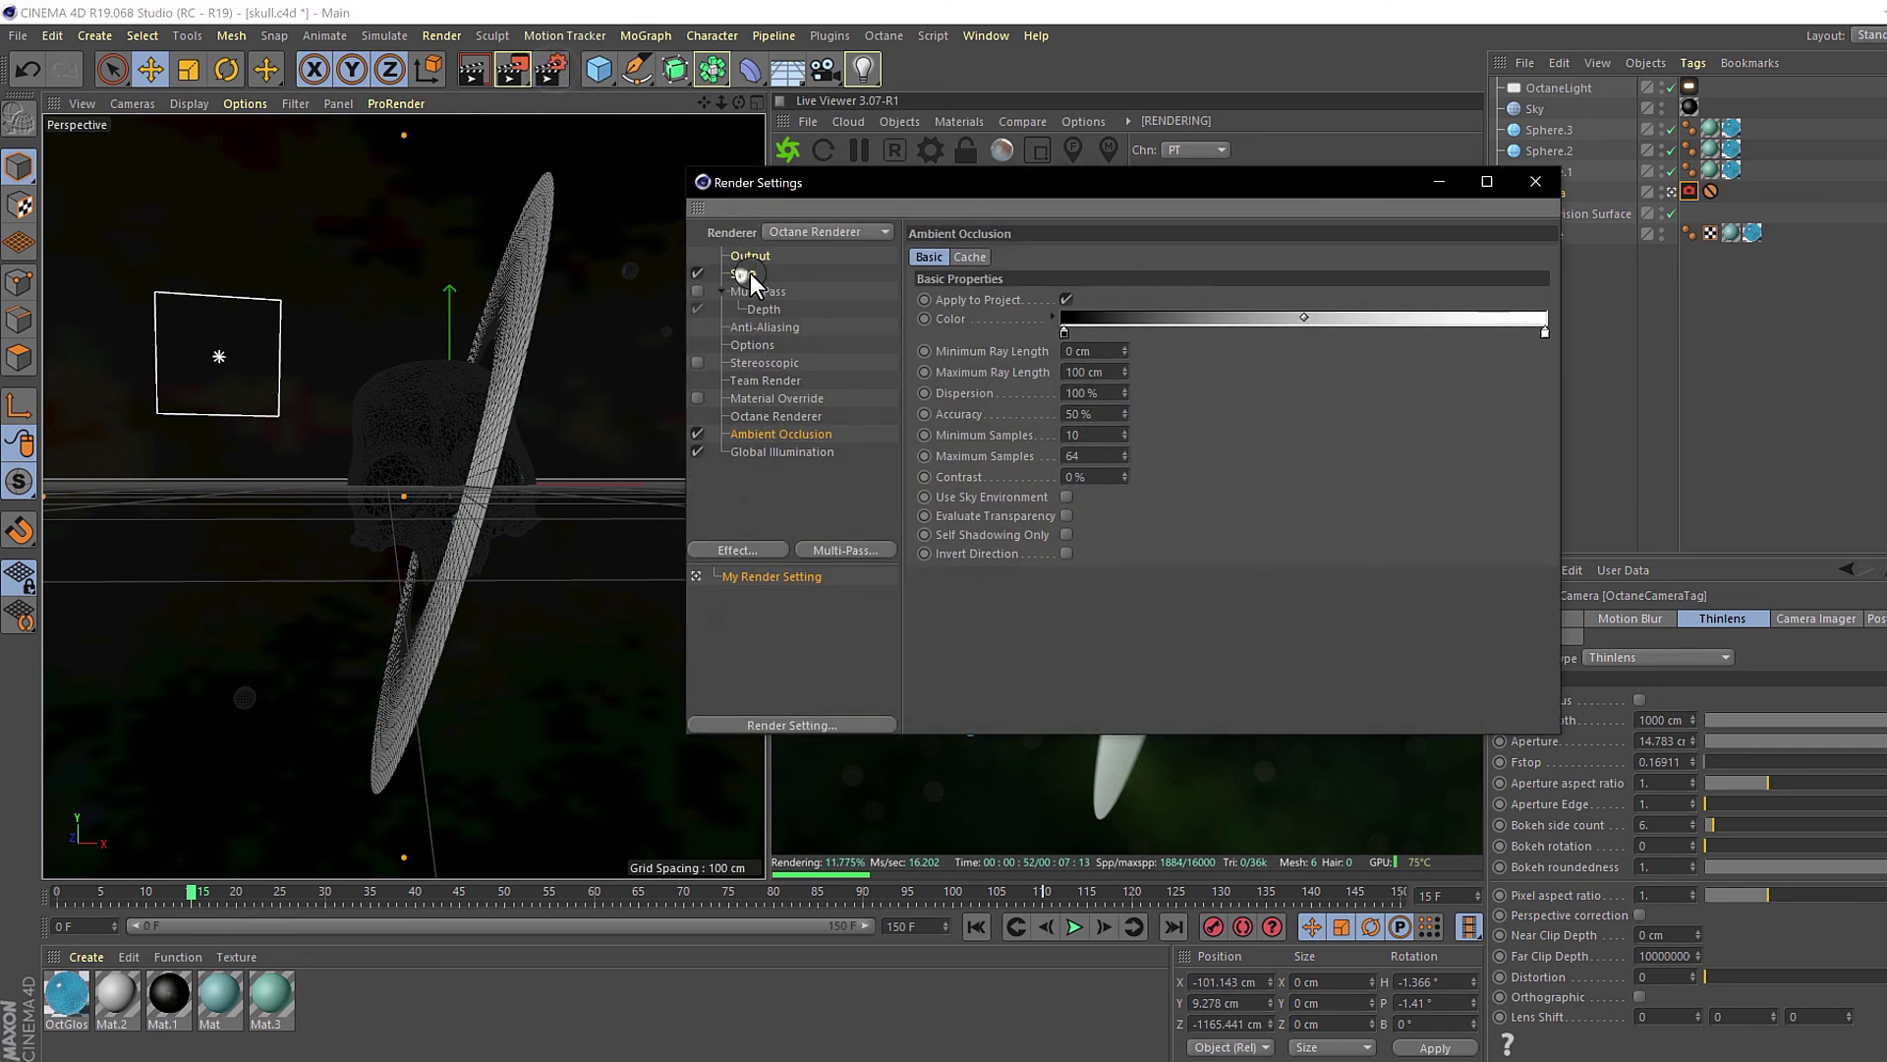
- Save renders as 32-bit OpenEXR with Straight Alpha enabled
click(751, 273)
drag(1136, 293, 950, 286)
click(1095, 314)
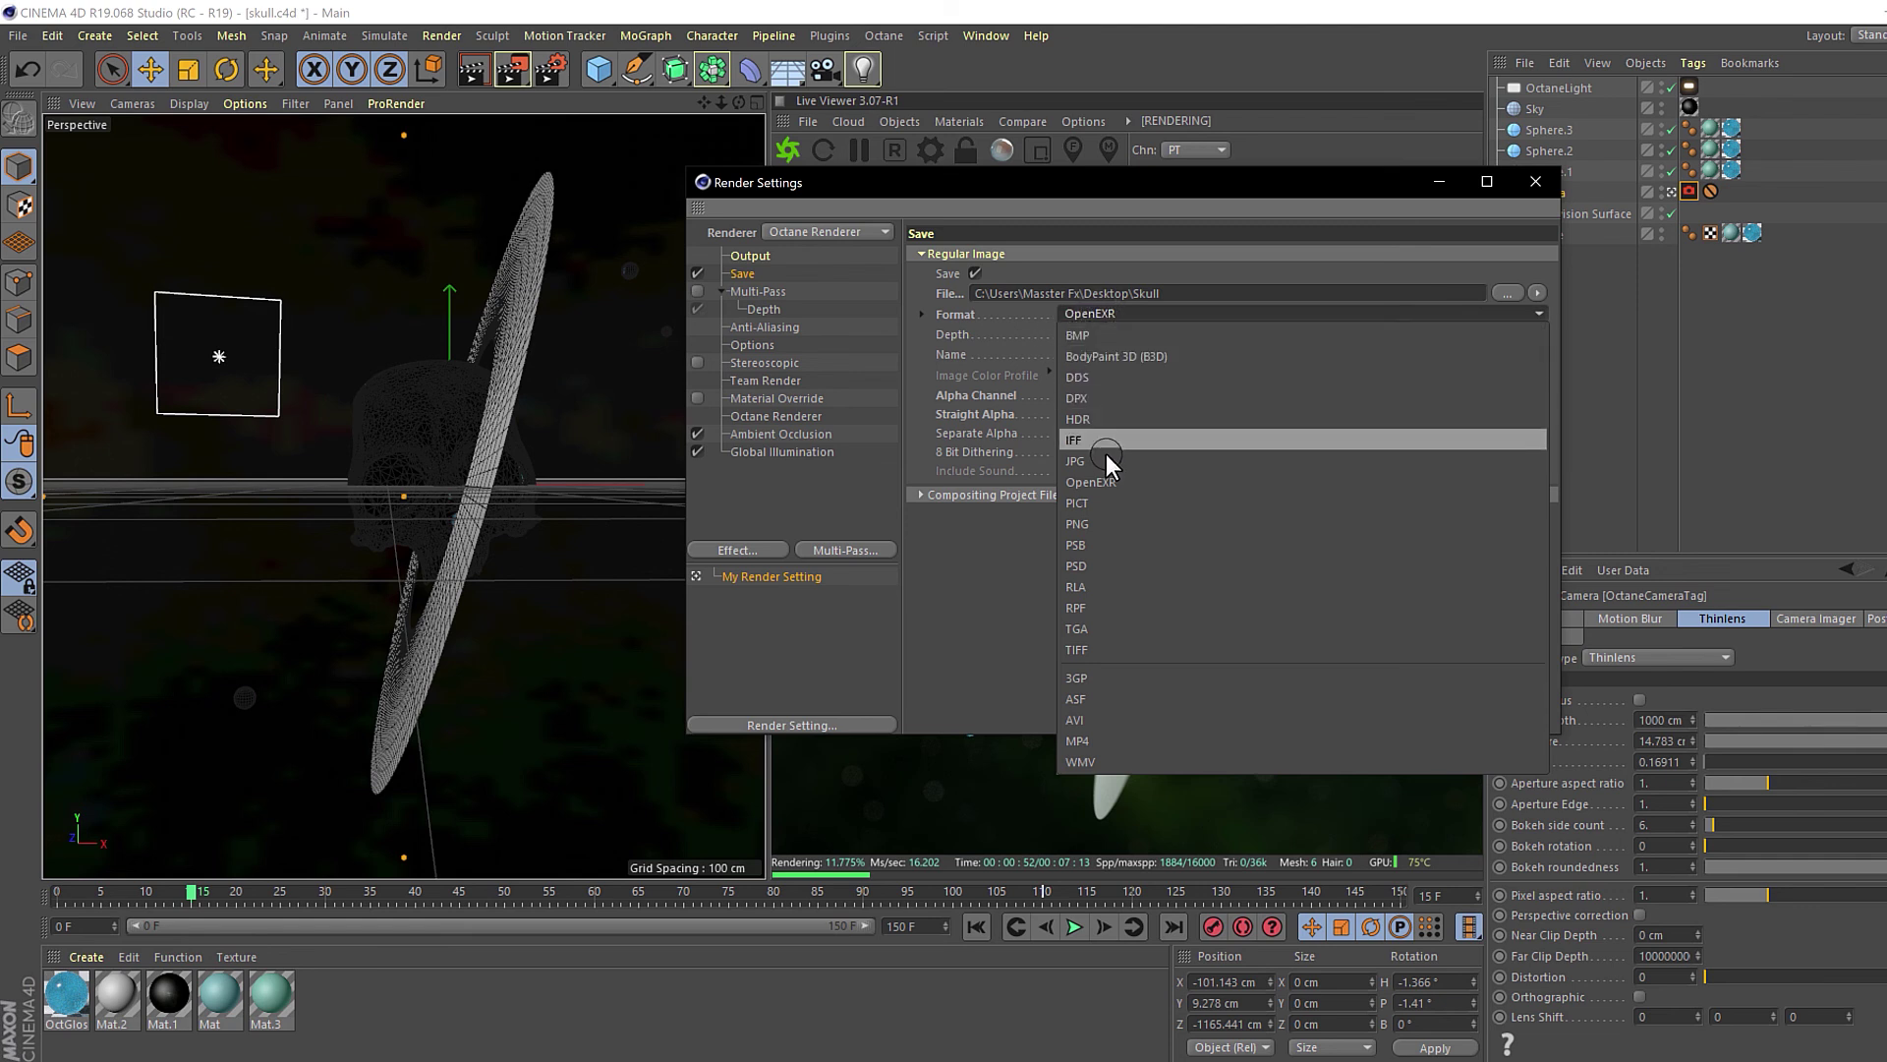
click(1110, 481)
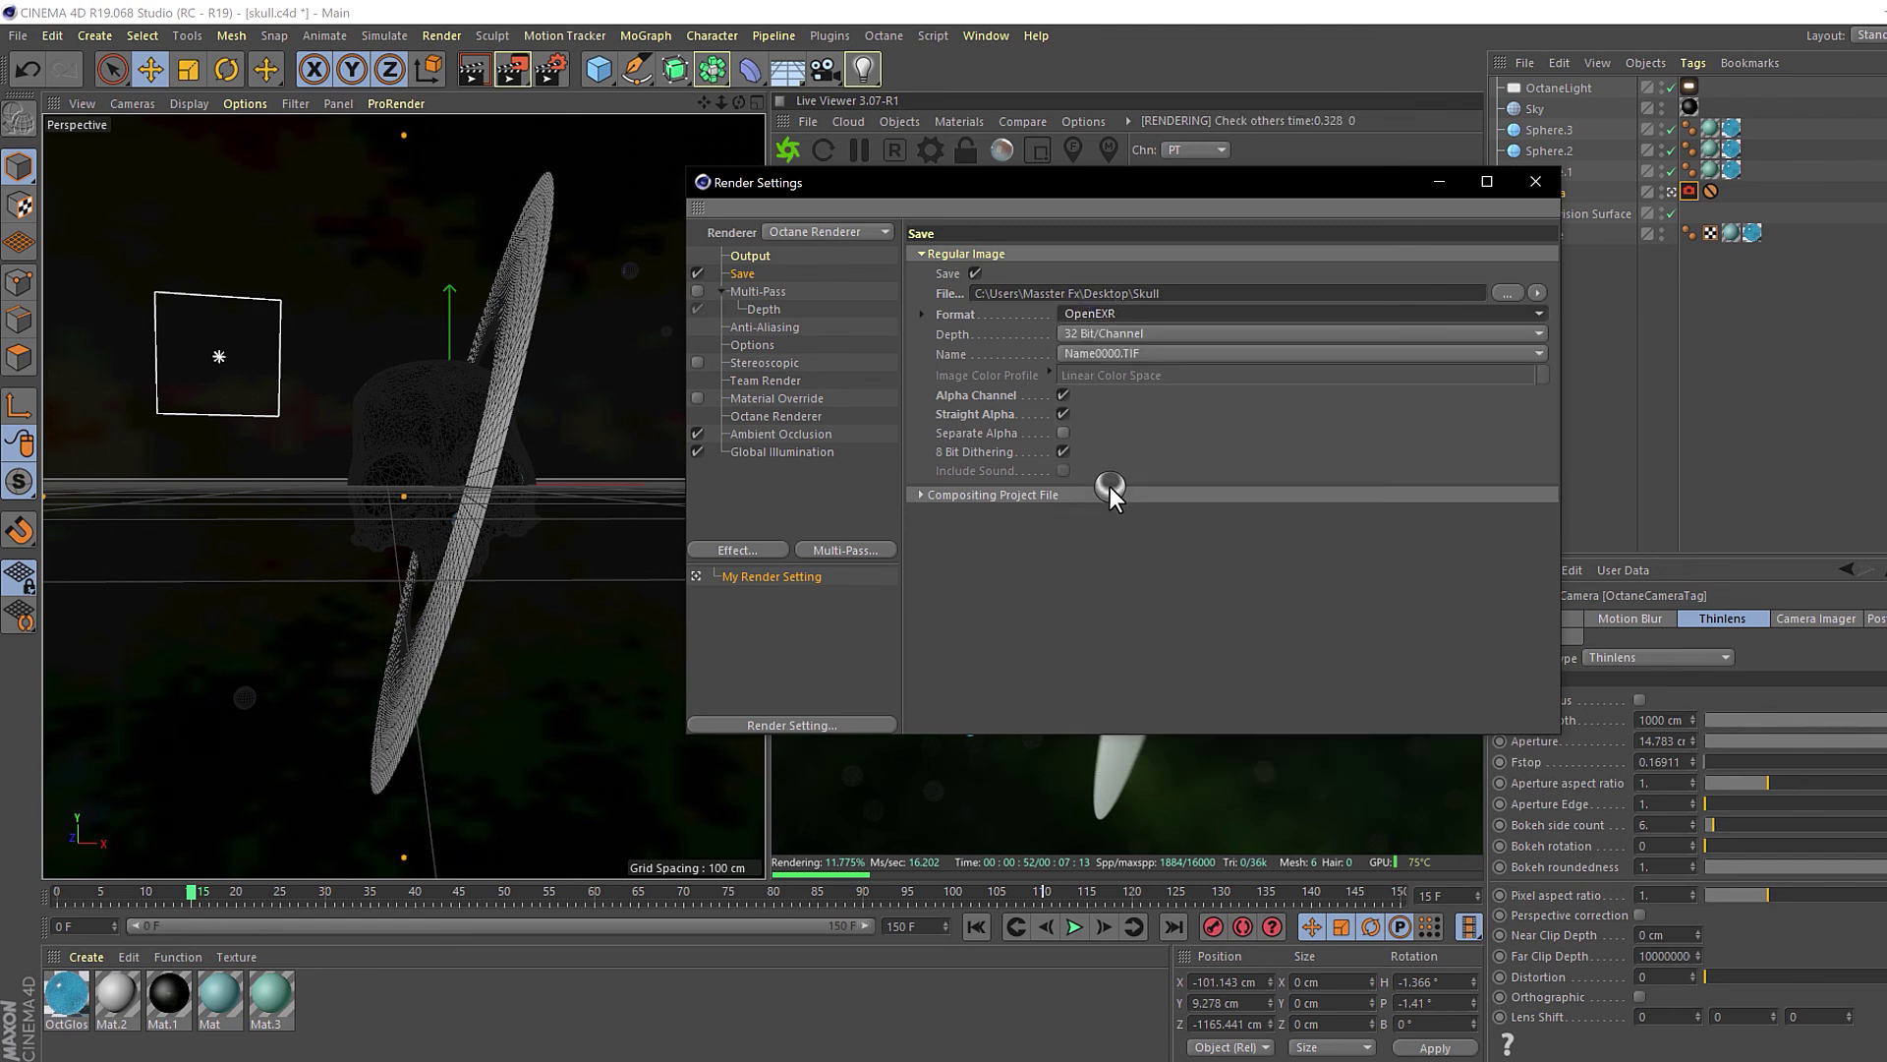
click(1000, 397)
click(971, 415)
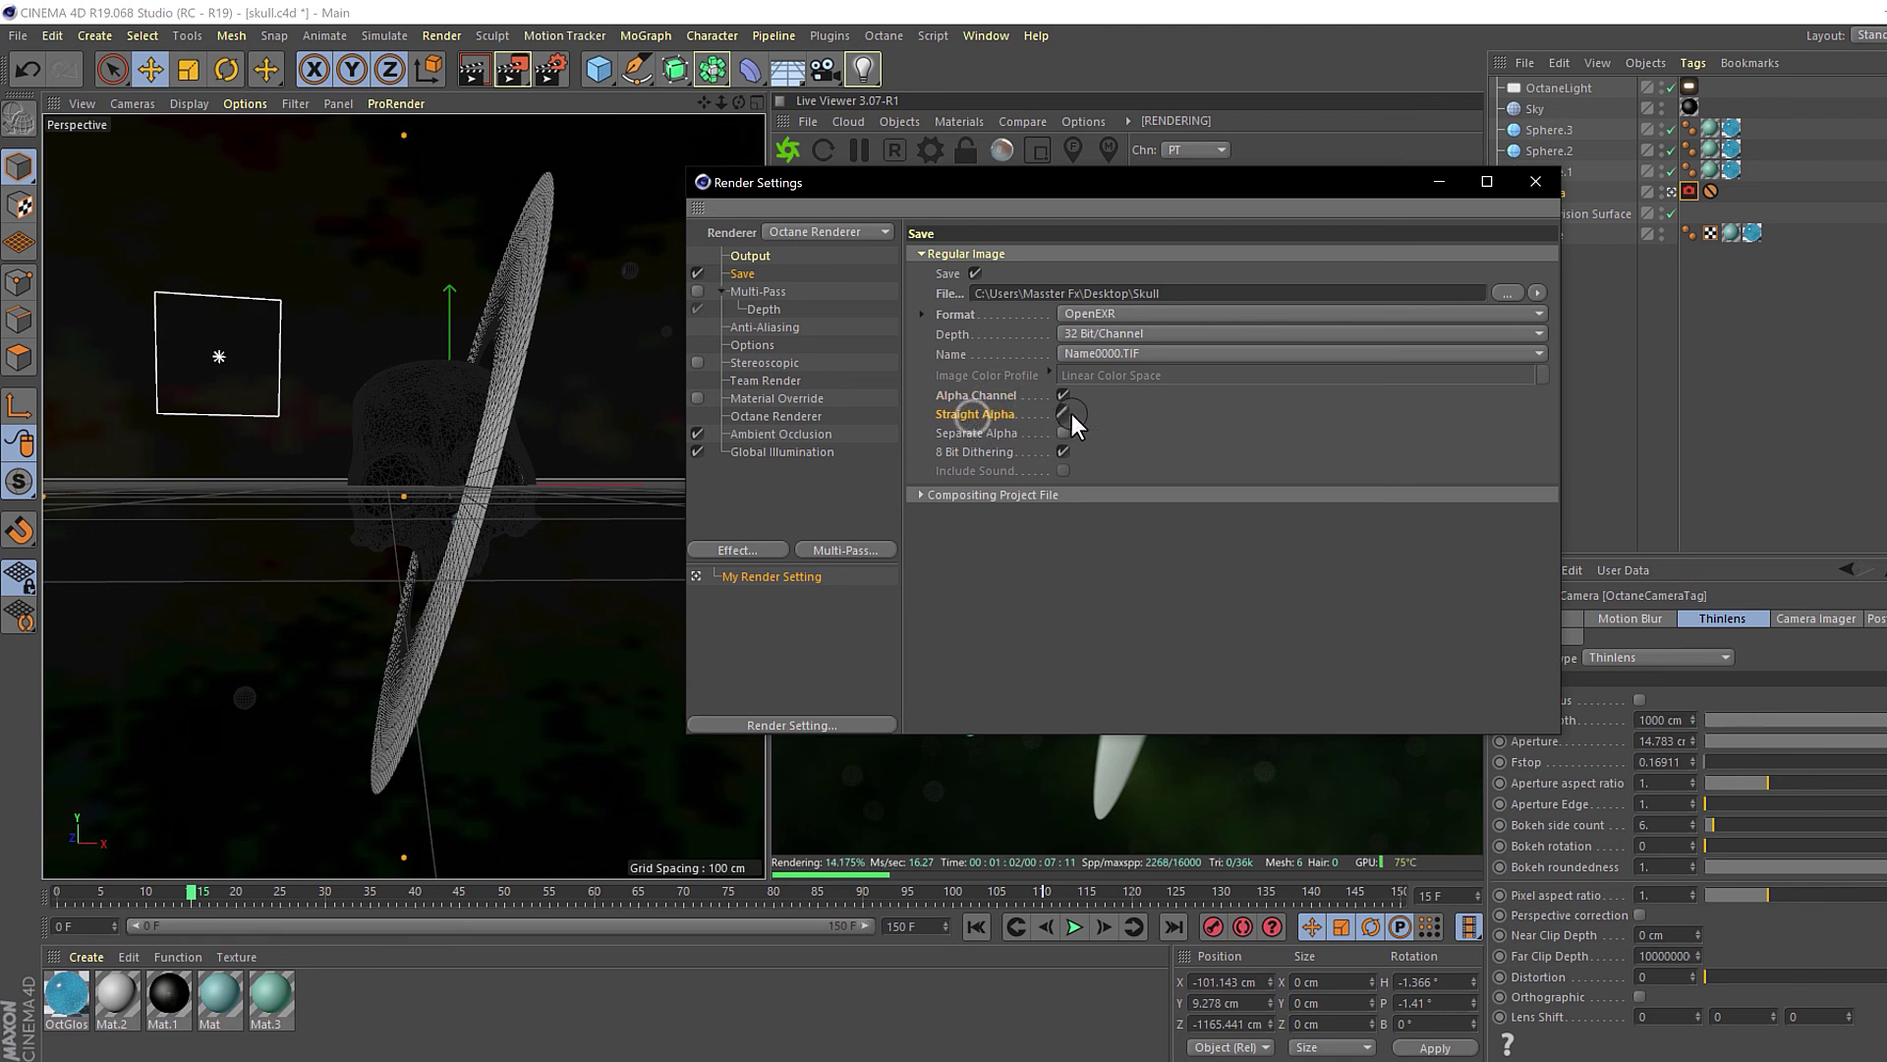
click(1066, 414)
click(967, 472)
- Limit output to the current frame at 2000×2000, then close Render Settings
click(750, 256)
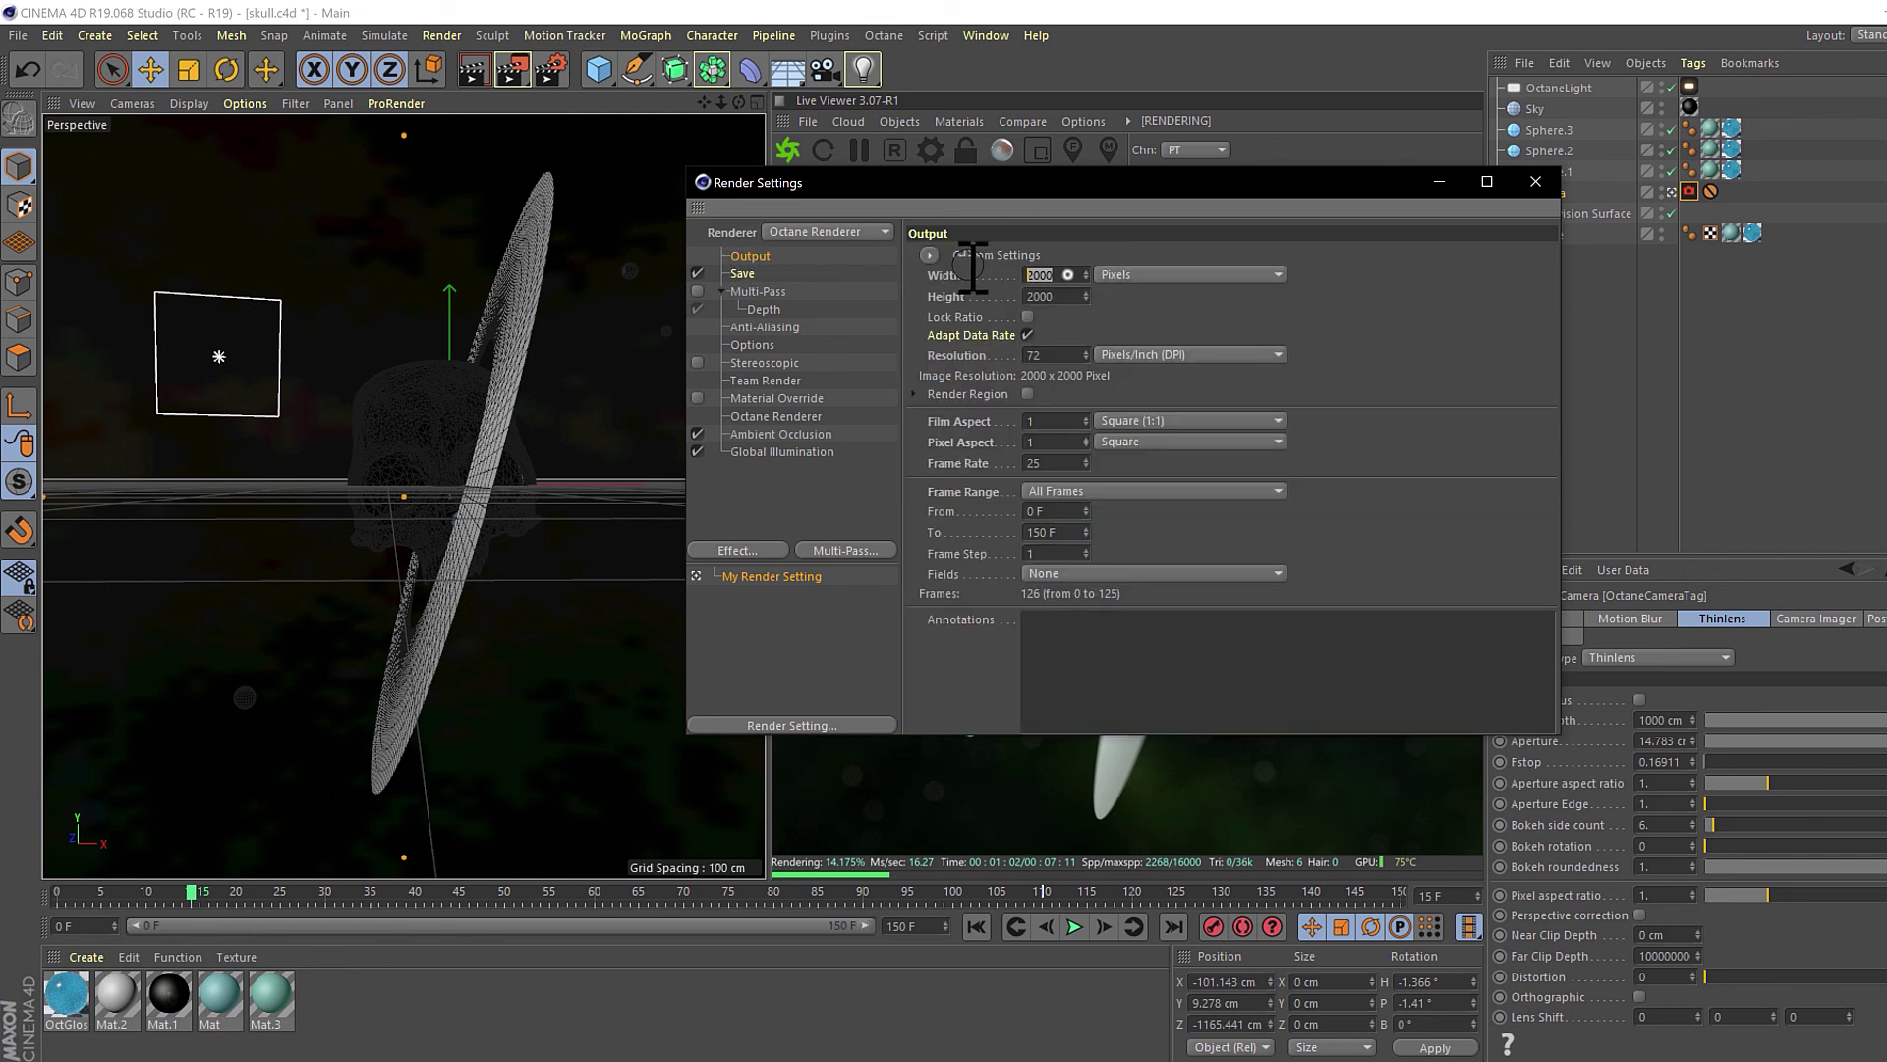
click(1054, 297)
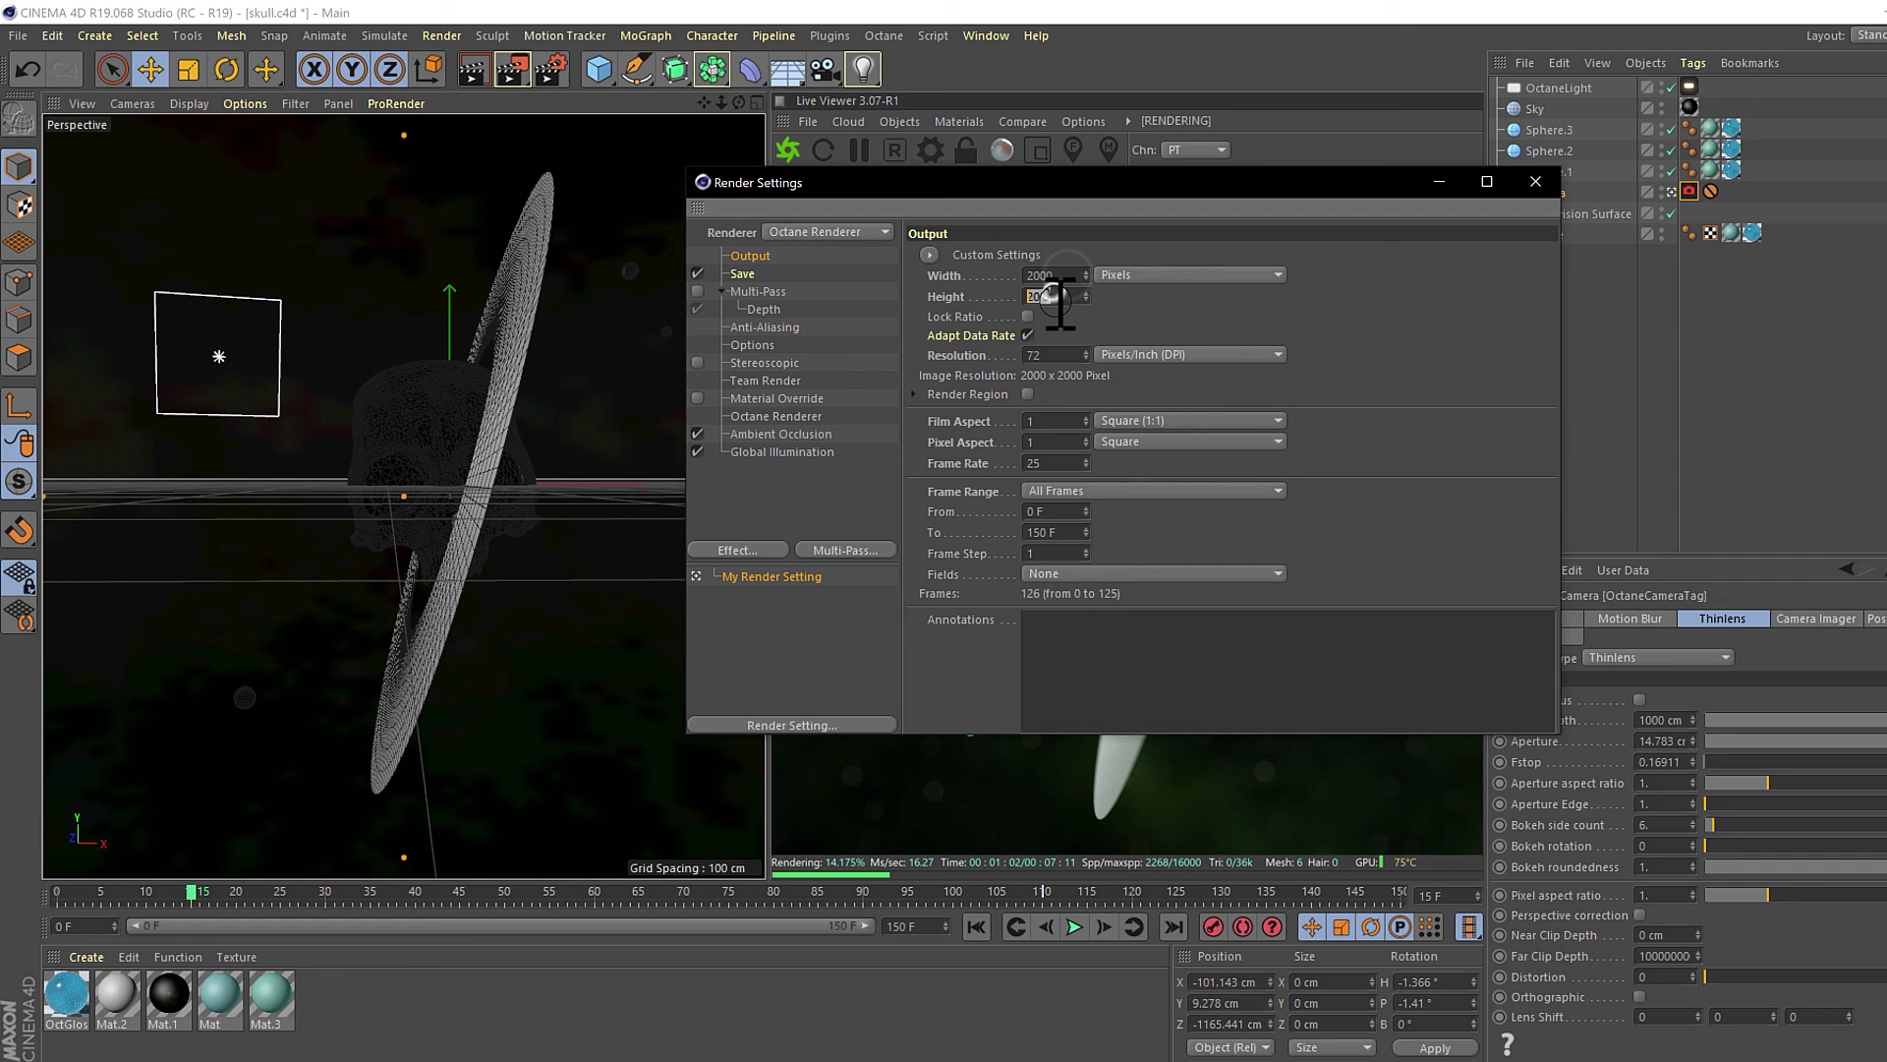
click(1066, 492)
click(1080, 534)
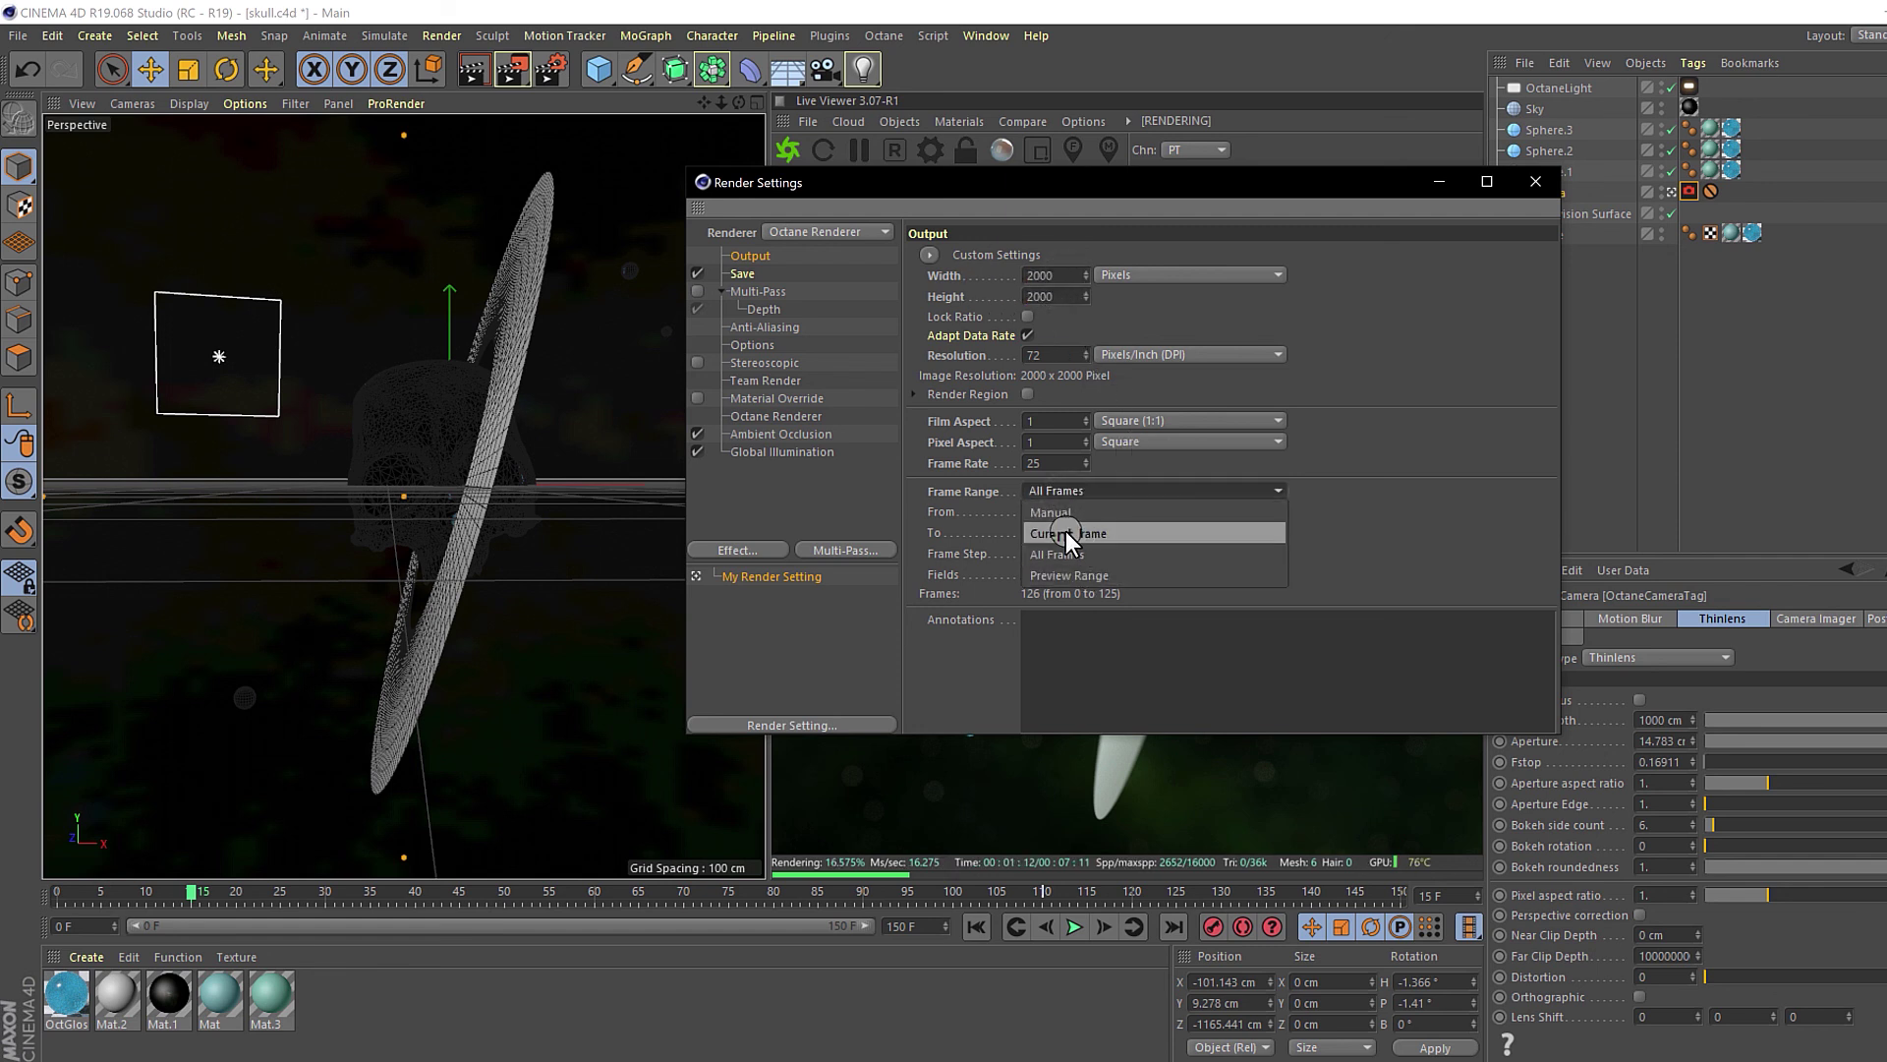
click(1150, 314)
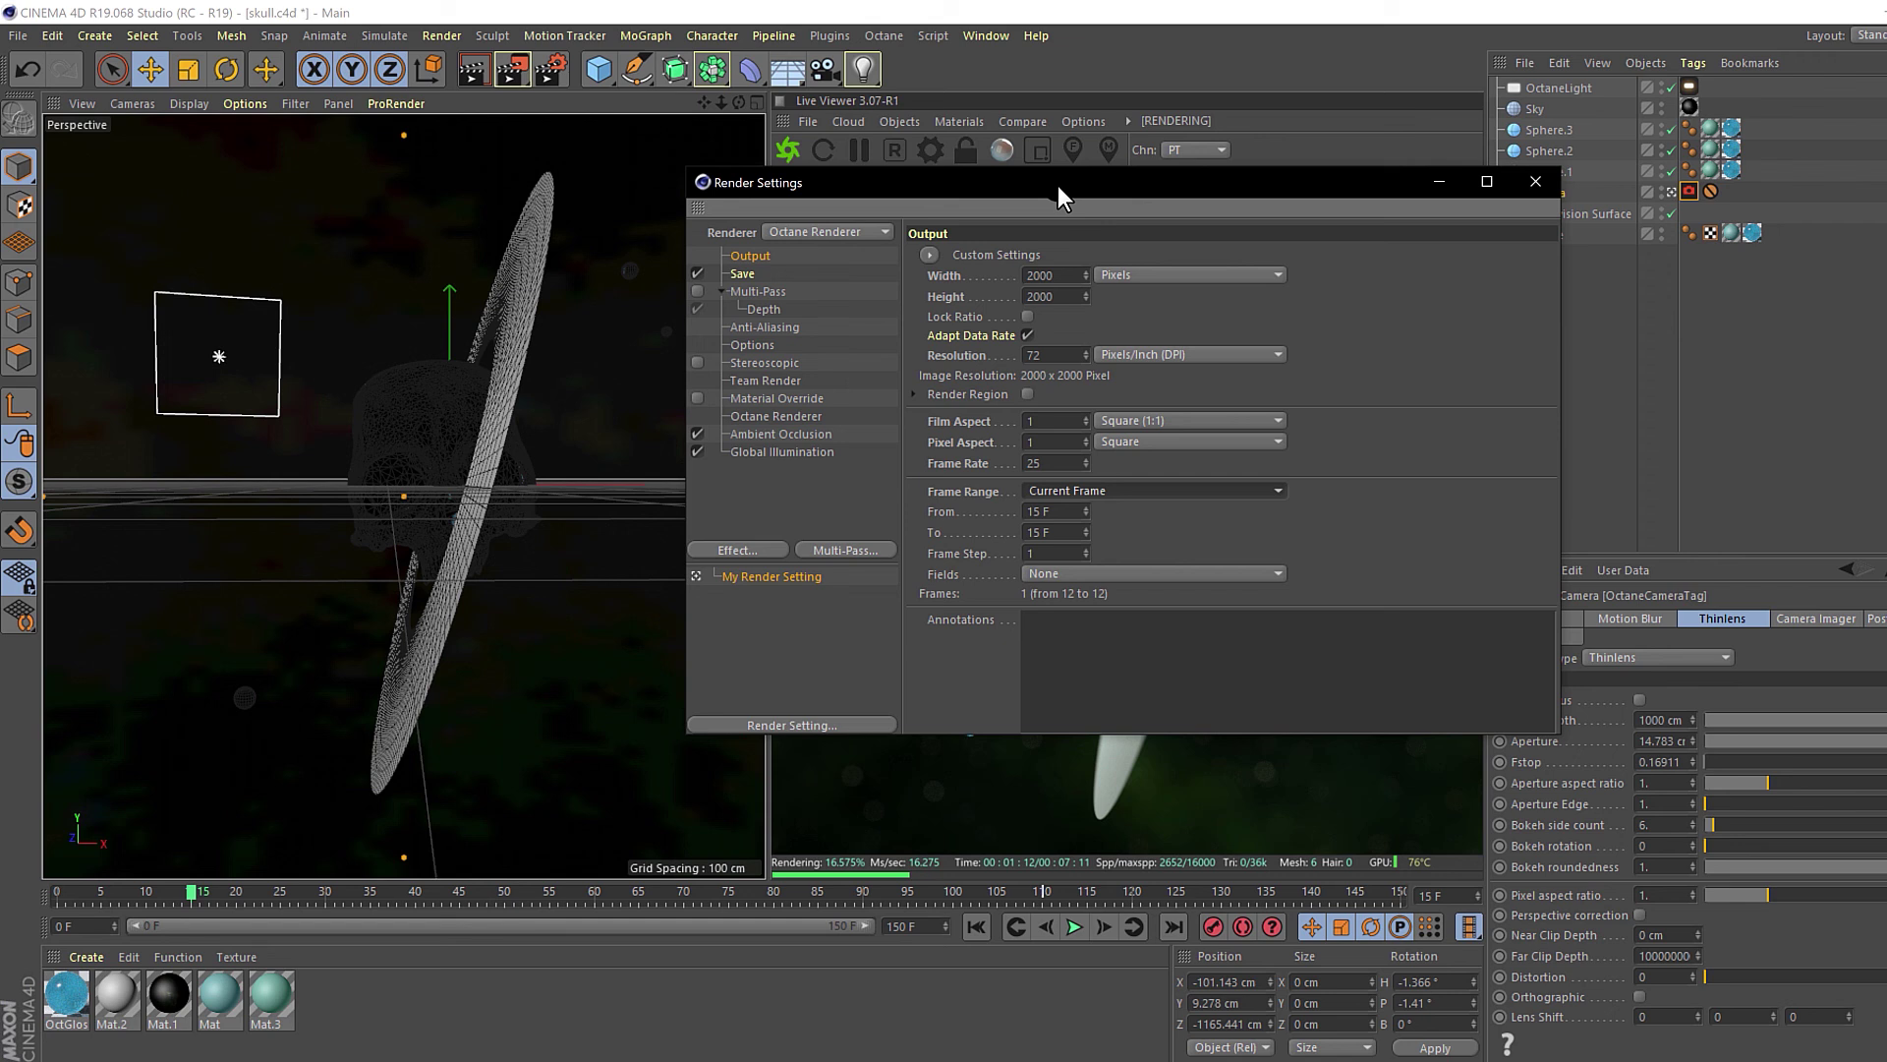
drag(1057, 184, 516, 101)
click(991, 472)
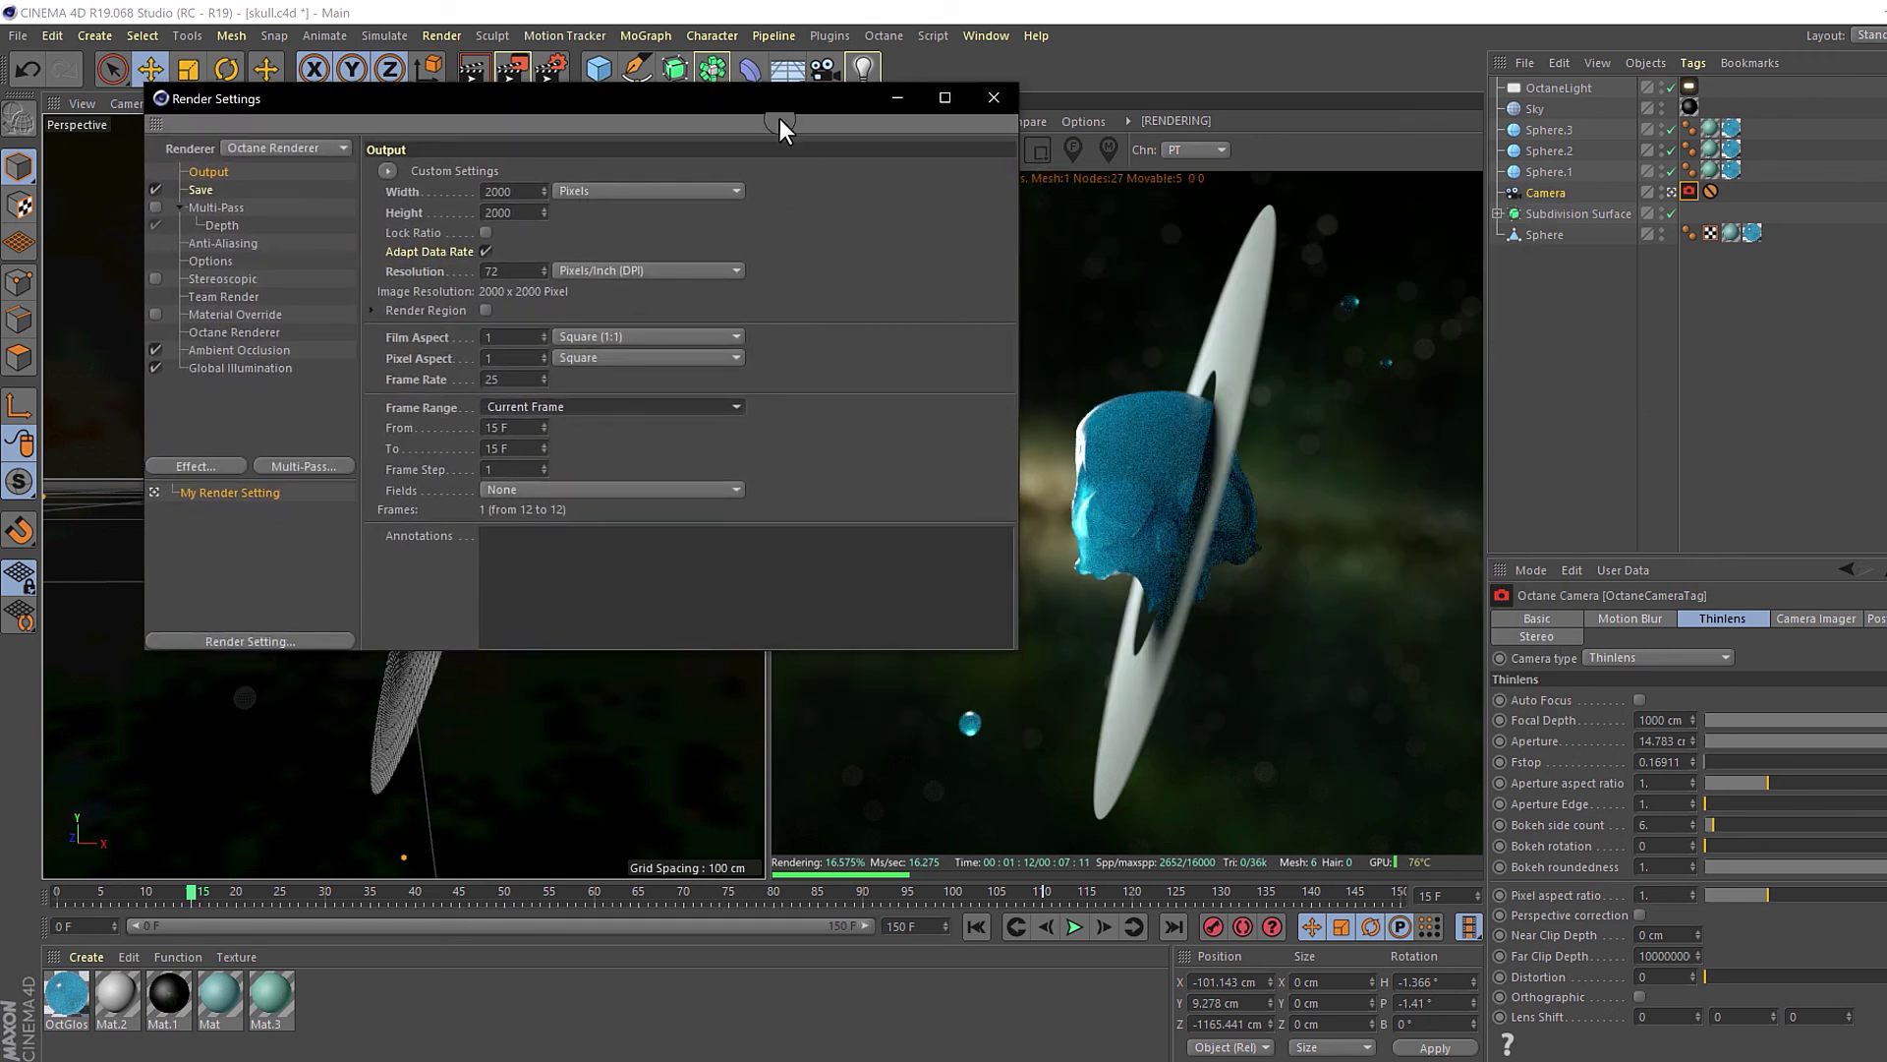
drag(780, 123, 1106, 204)
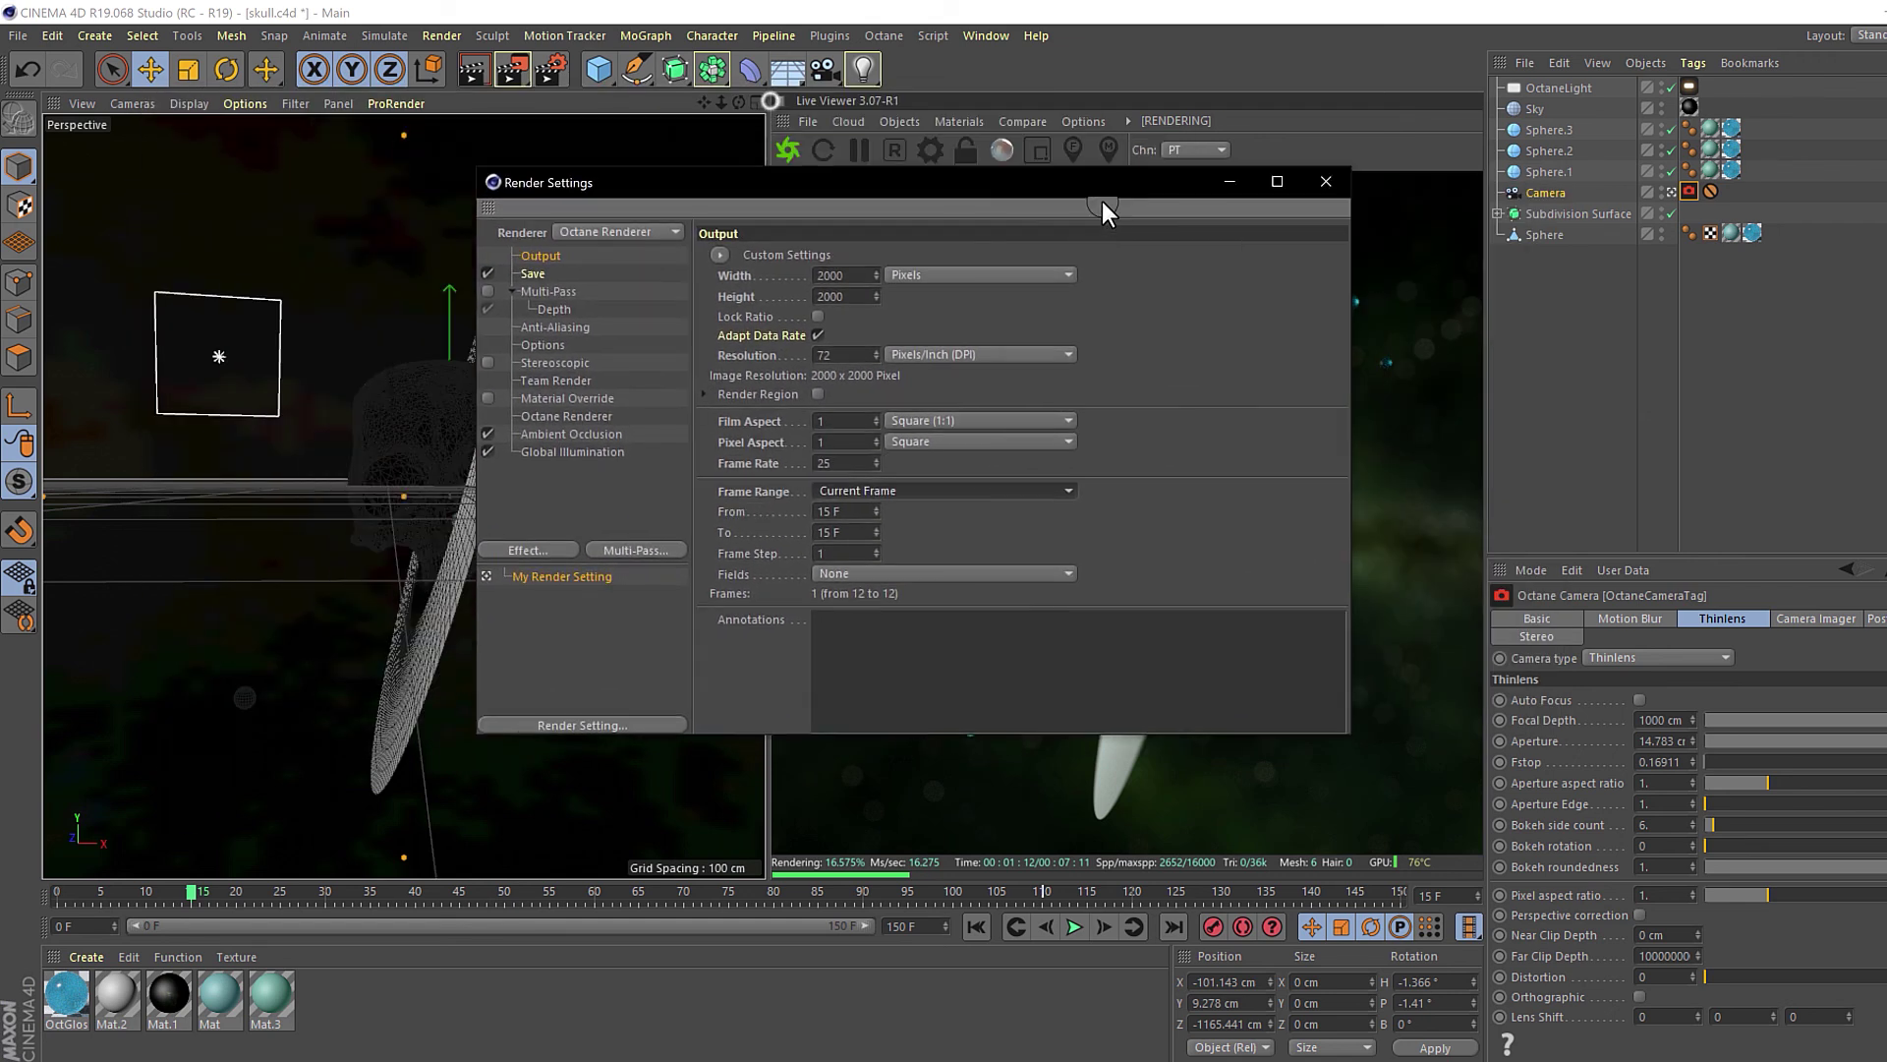
click(1325, 182)
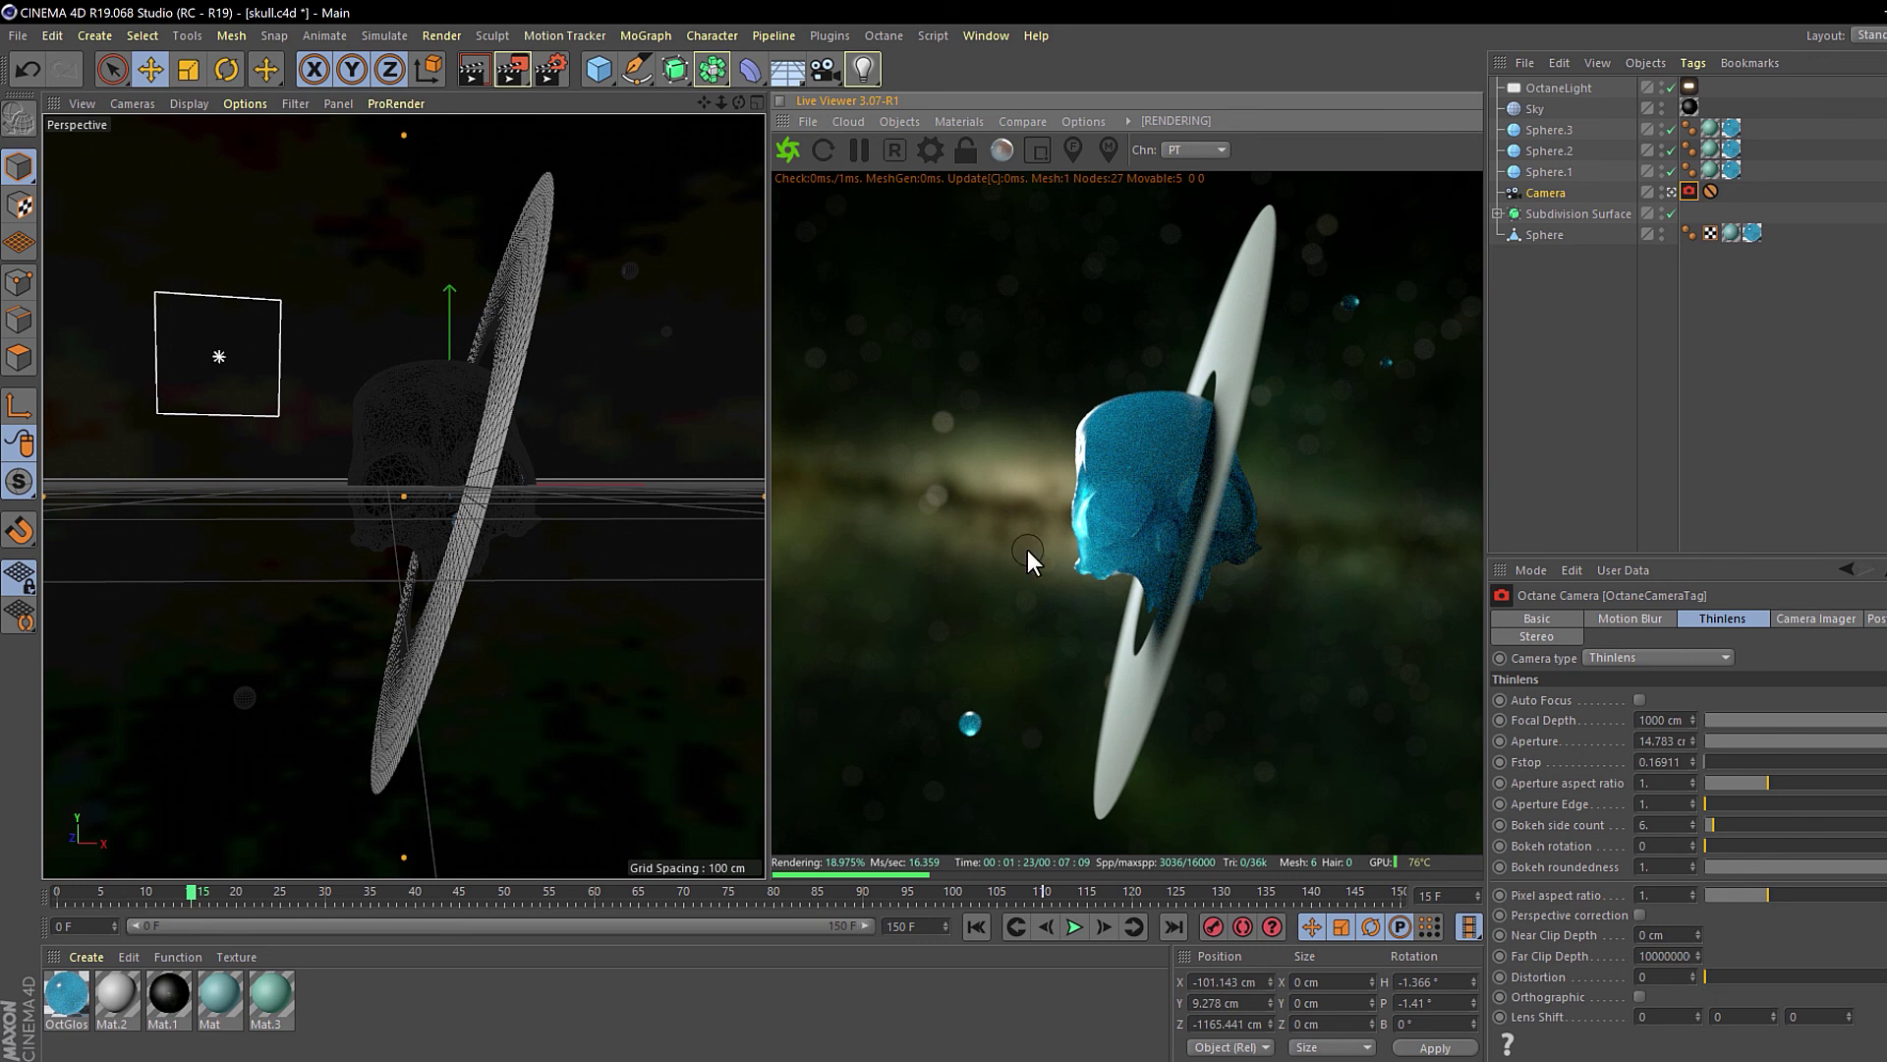
- Enable Alpha channel in Octane's Kernels settings for a transparent background
click(932, 152)
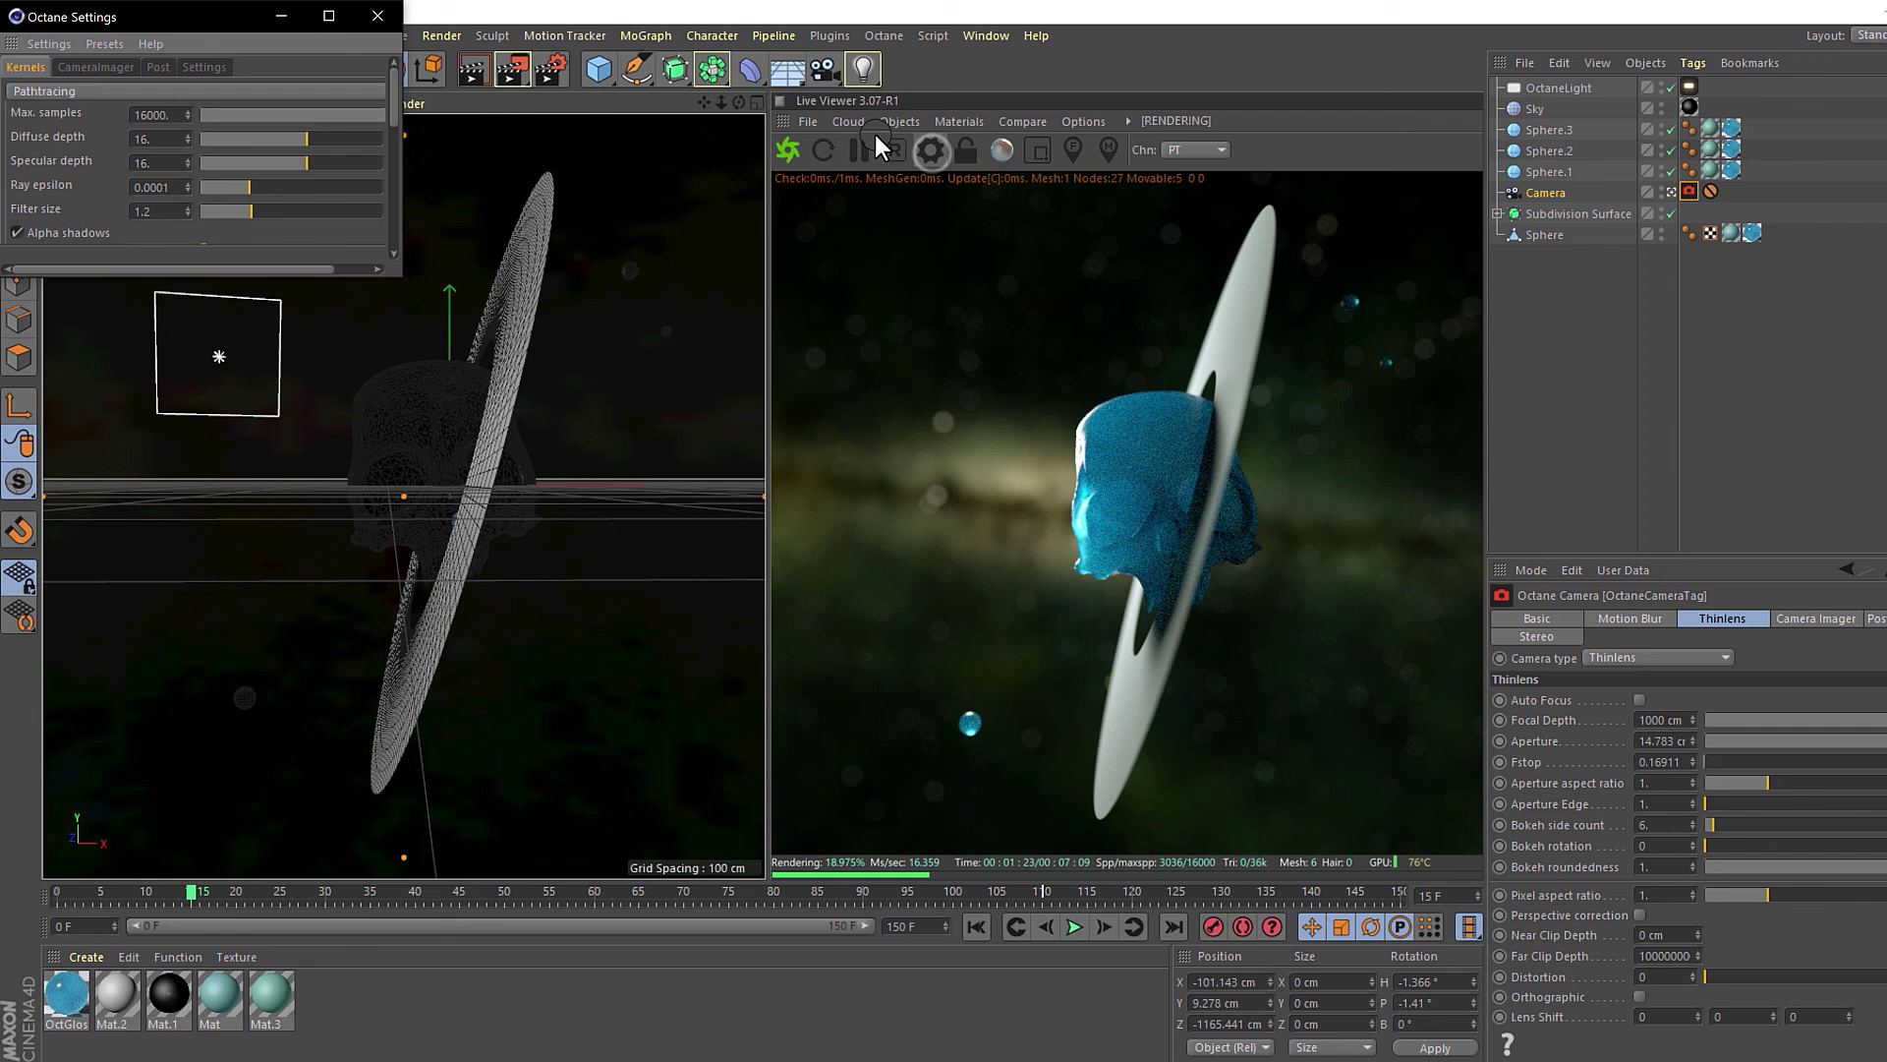
drag(259, 31, 829, 193)
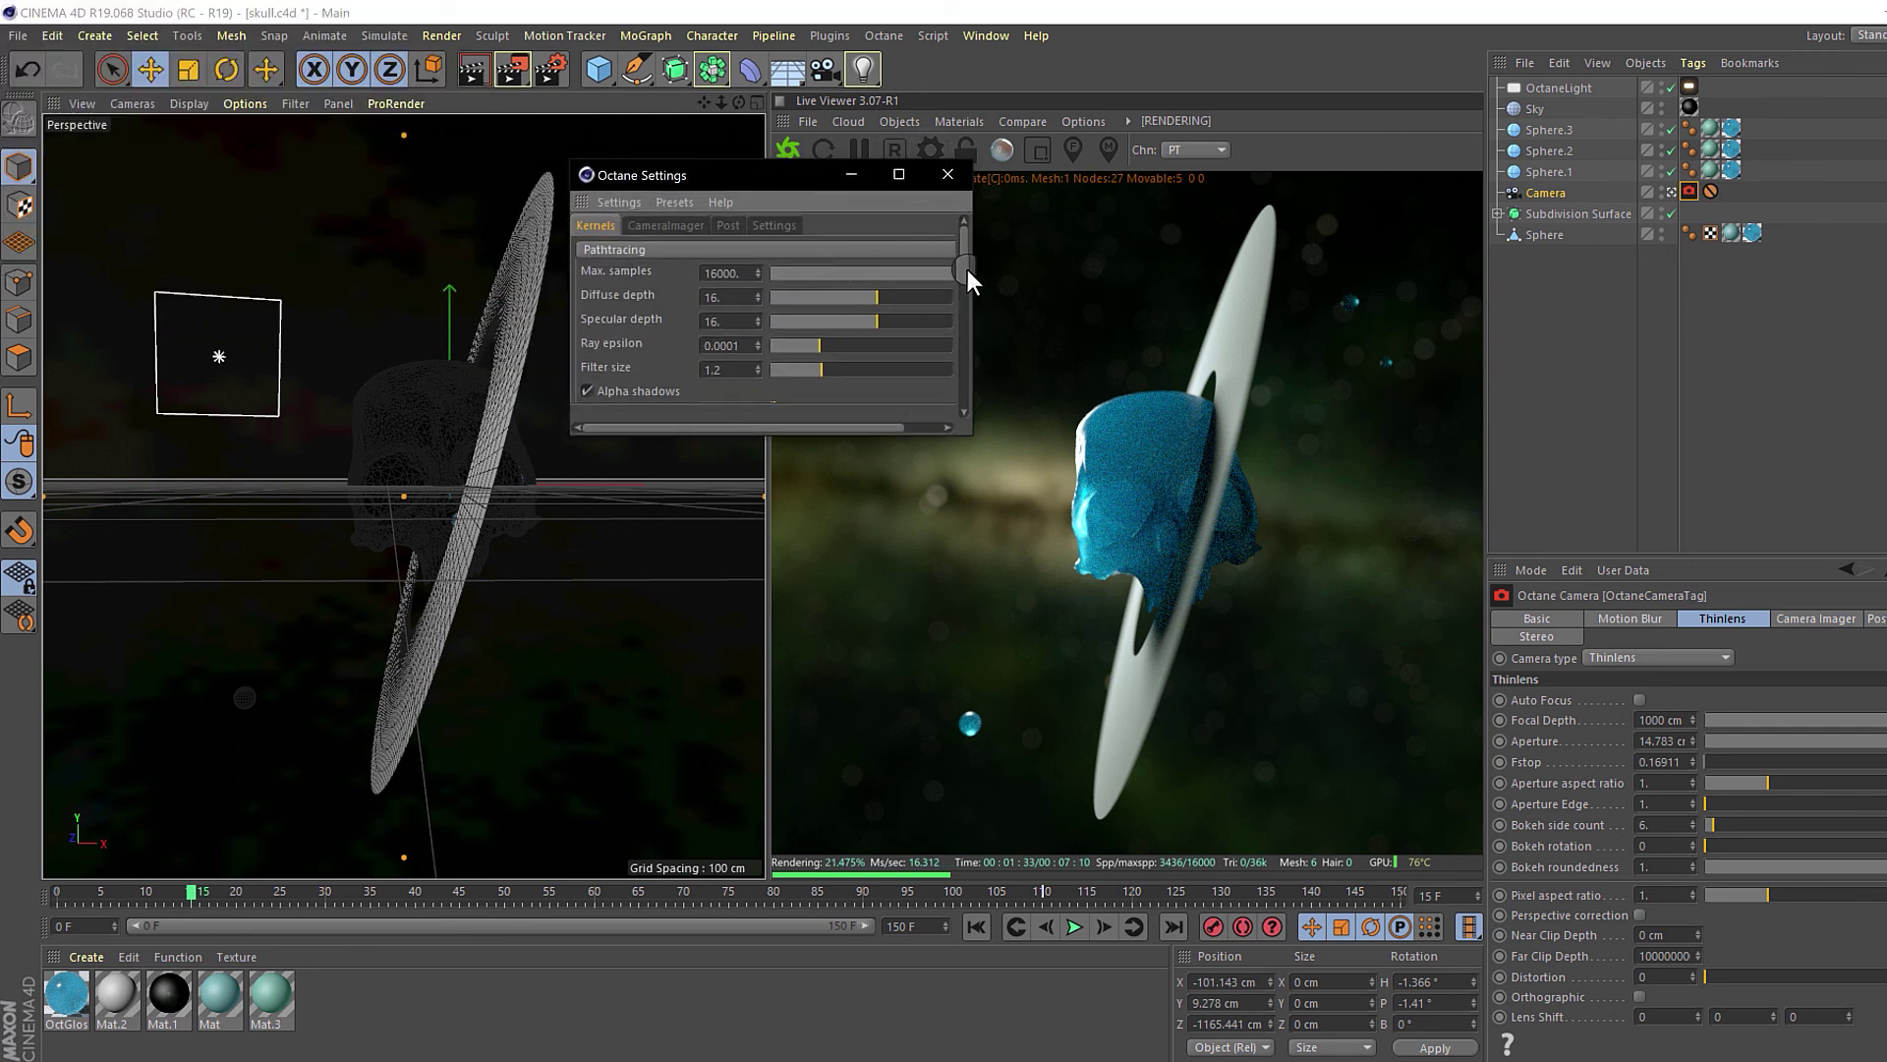
drag(967, 270, 969, 301)
click(589, 331)
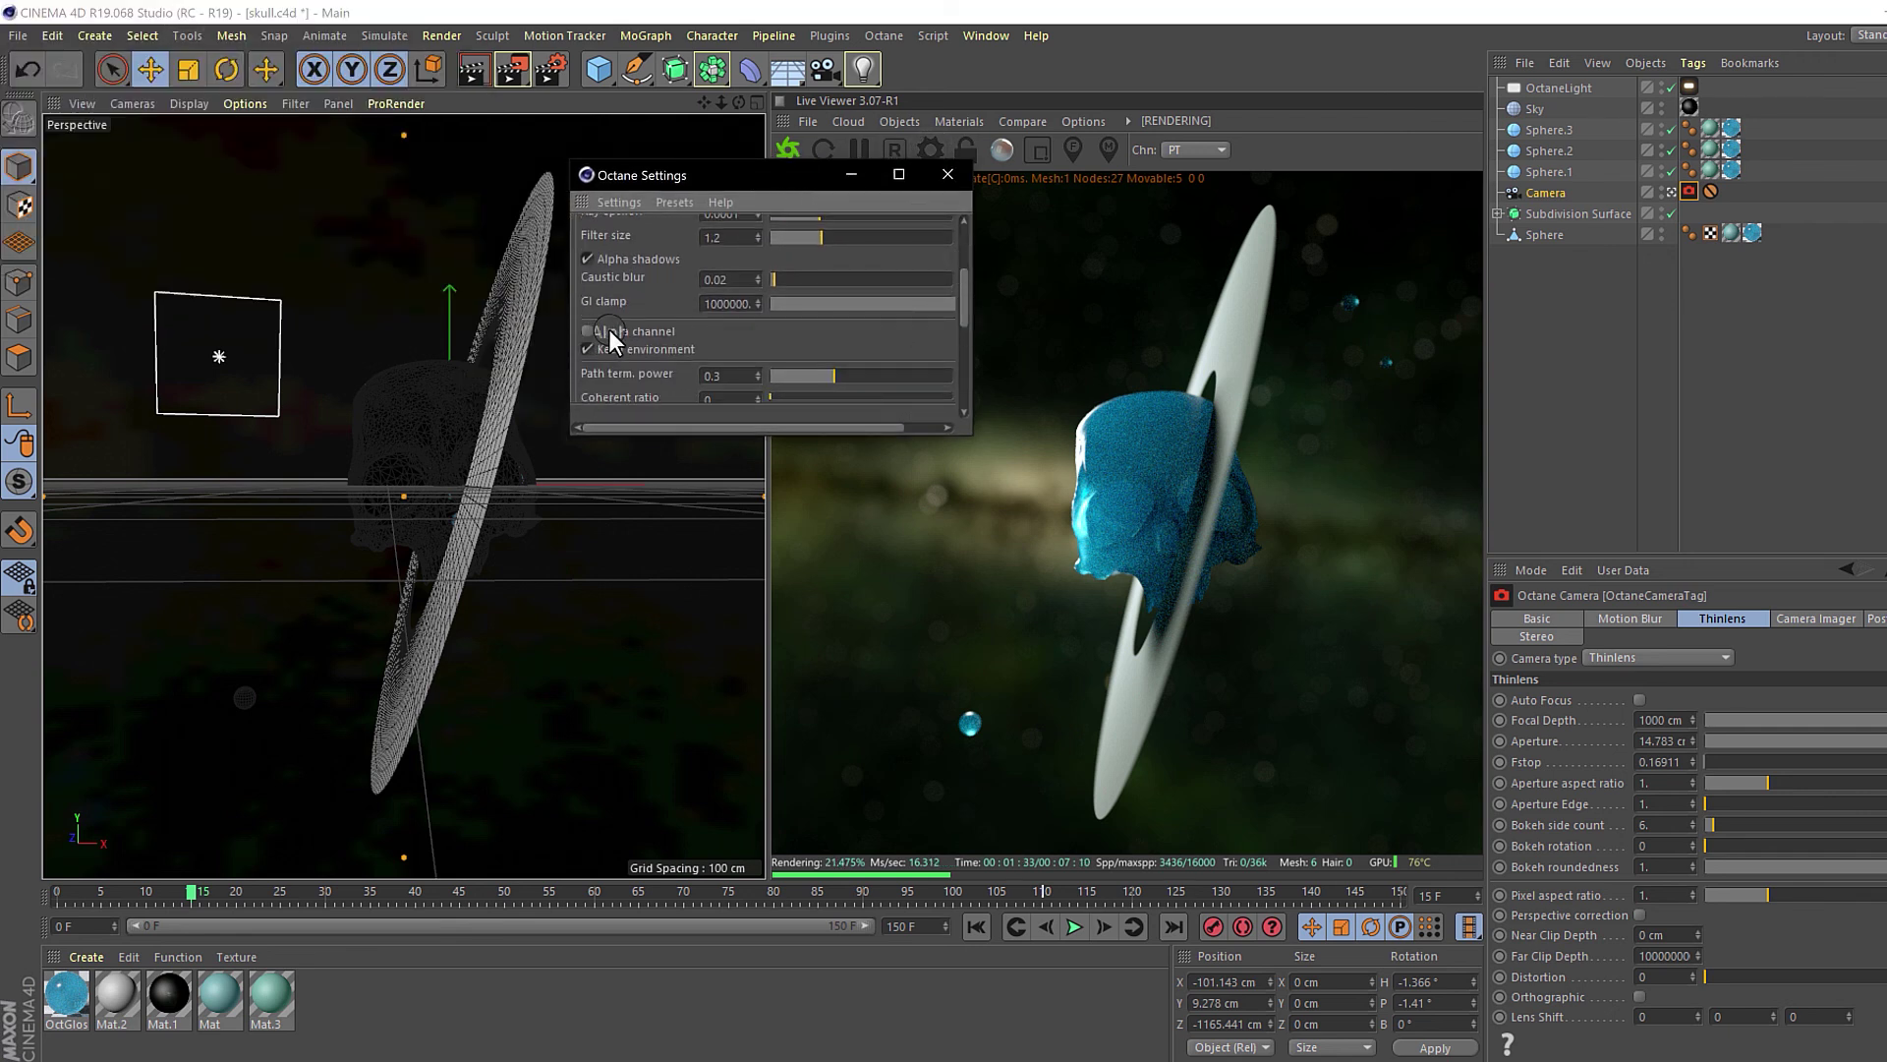
click(947, 174)
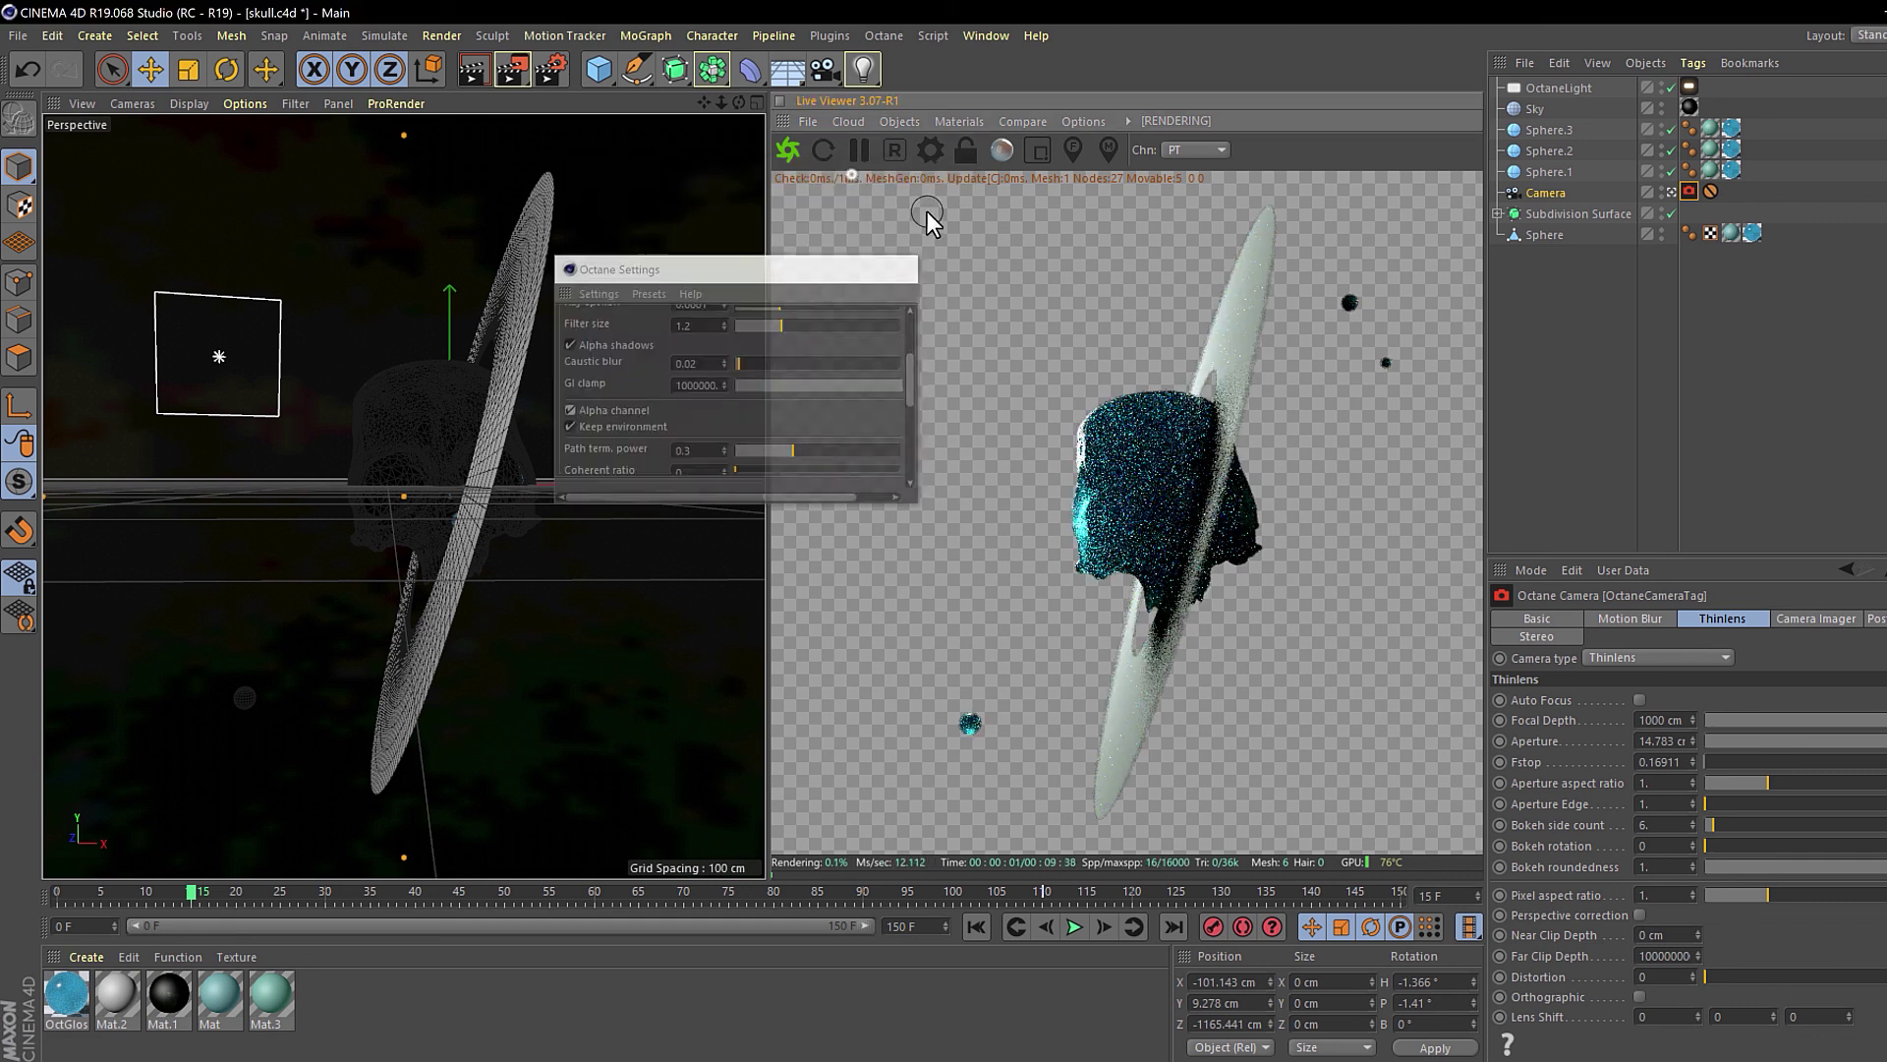